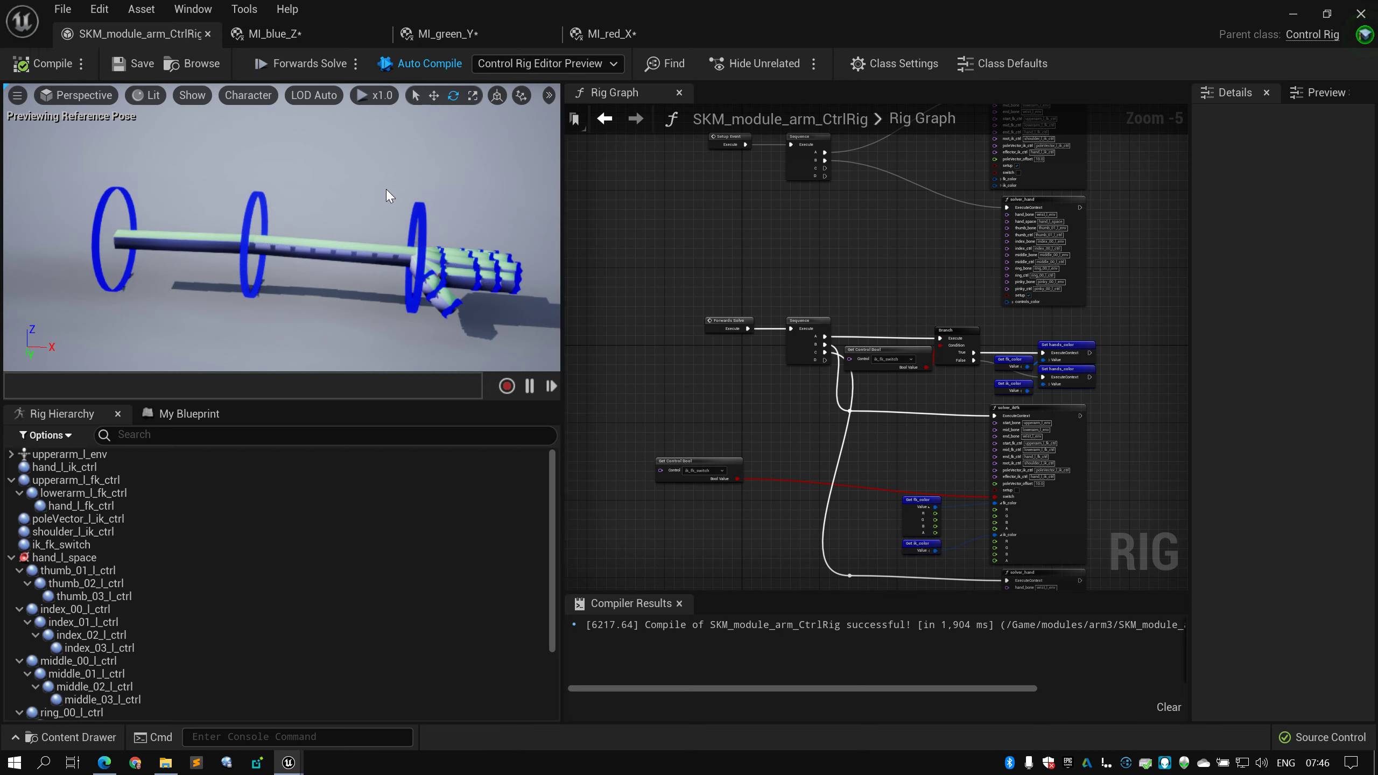
Review the arm module's control hierarchy, selecting hand_l_ik_ctrl and checking the upperarm_l_fk_ctrl and hand_l_space branches
mouse_move(324, 160)
right_mouse_down()
mouse_move(434, 164)
mouse_move(324, 160)
right_mouse_up()
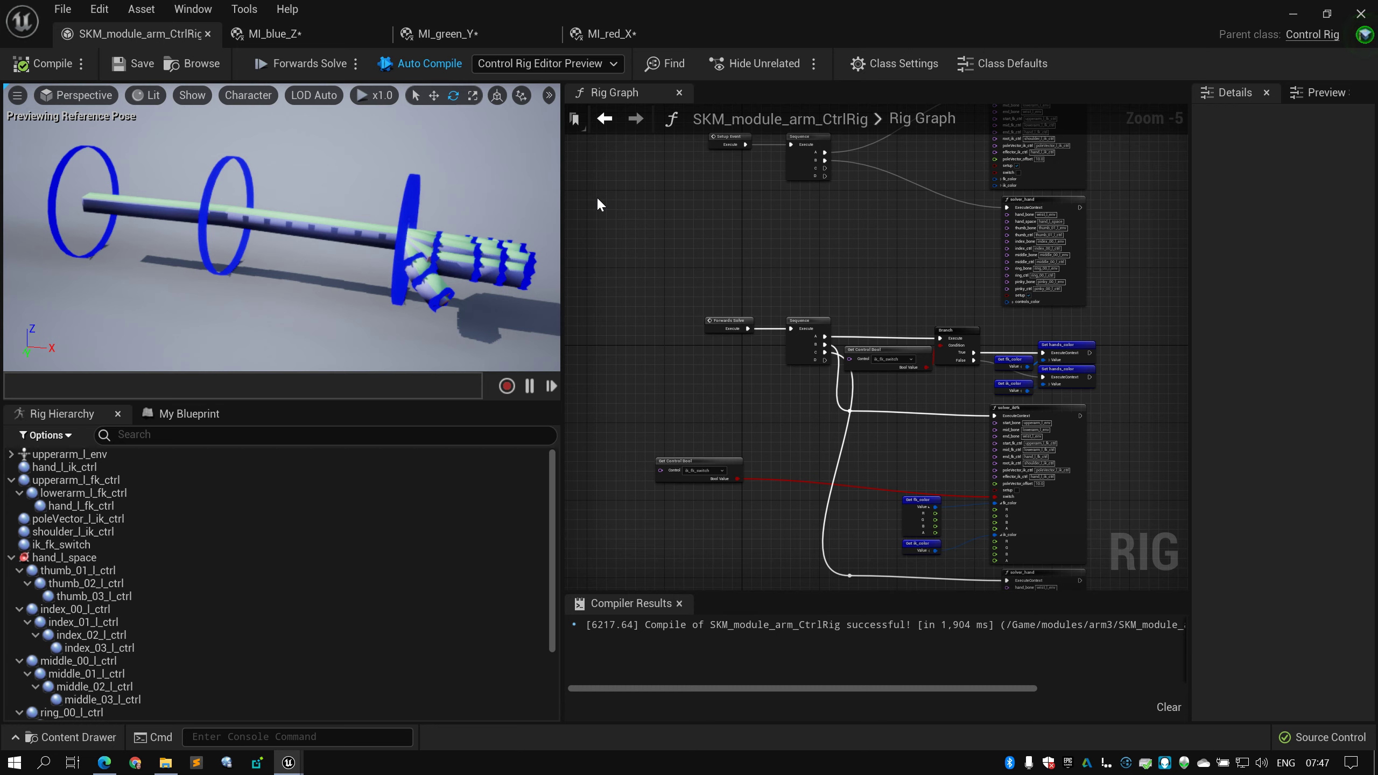
left_click(56, 468)
left_click(11, 480)
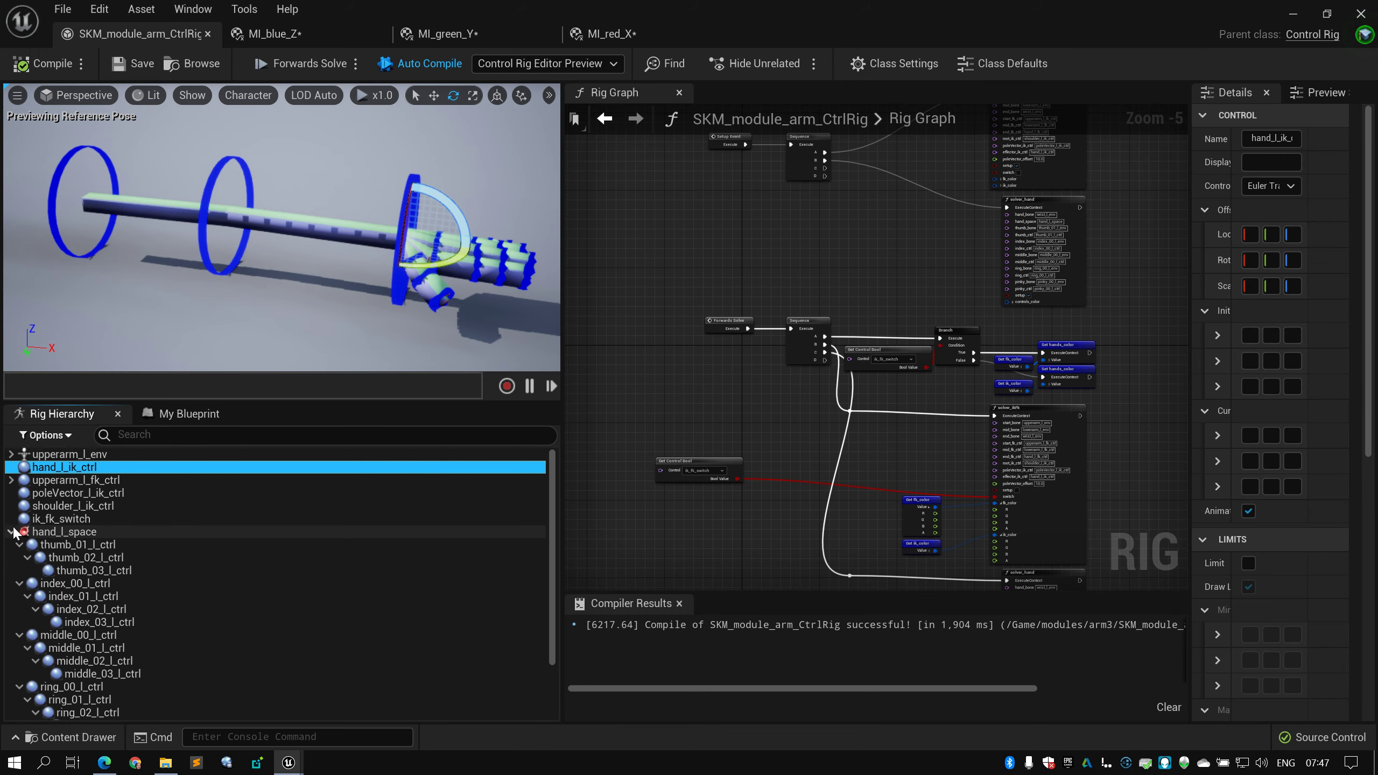
left_click(11, 532)
left_click(11, 532)
left_click(11, 480)
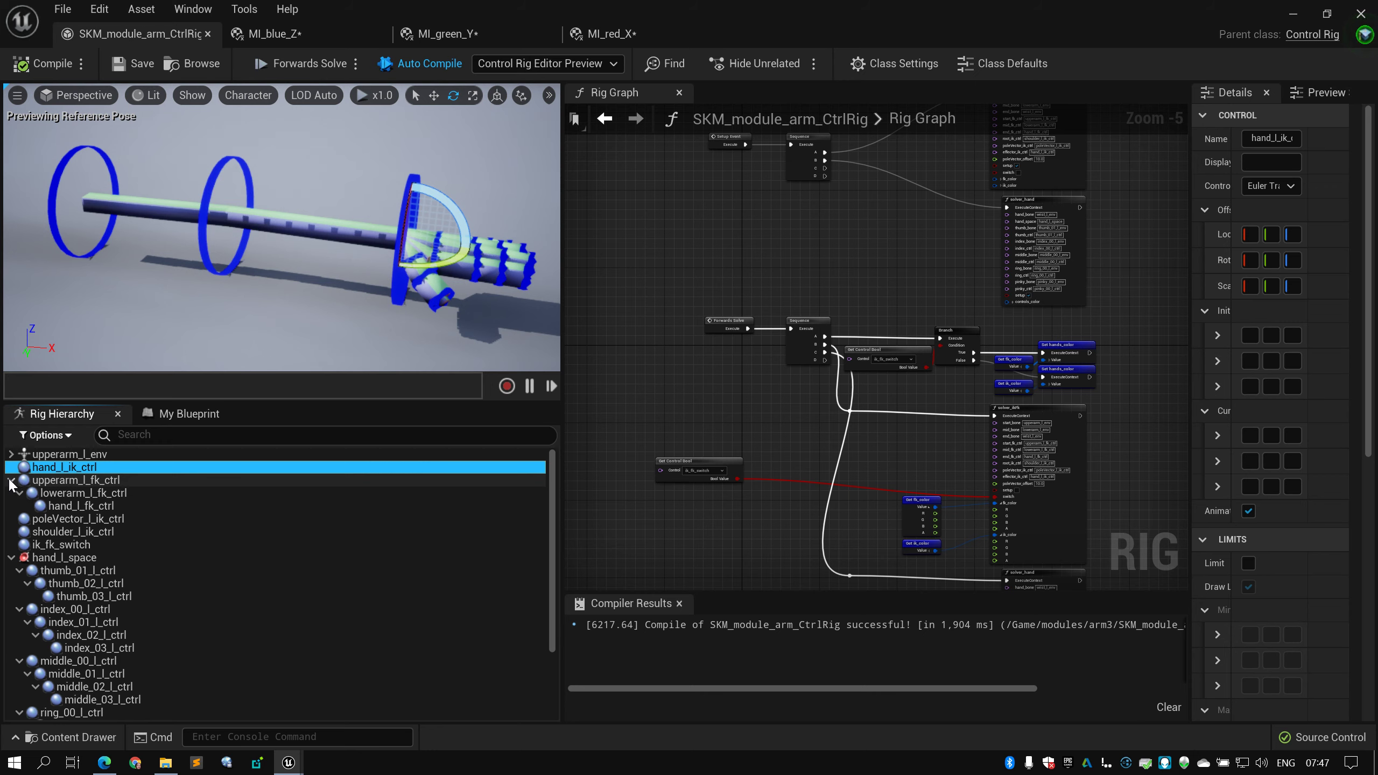
Examine the full node network of the Rig Graph, from the setup nodes down to the Forwards Solve nodes
right_click_drag(724, 249, 678, 264)
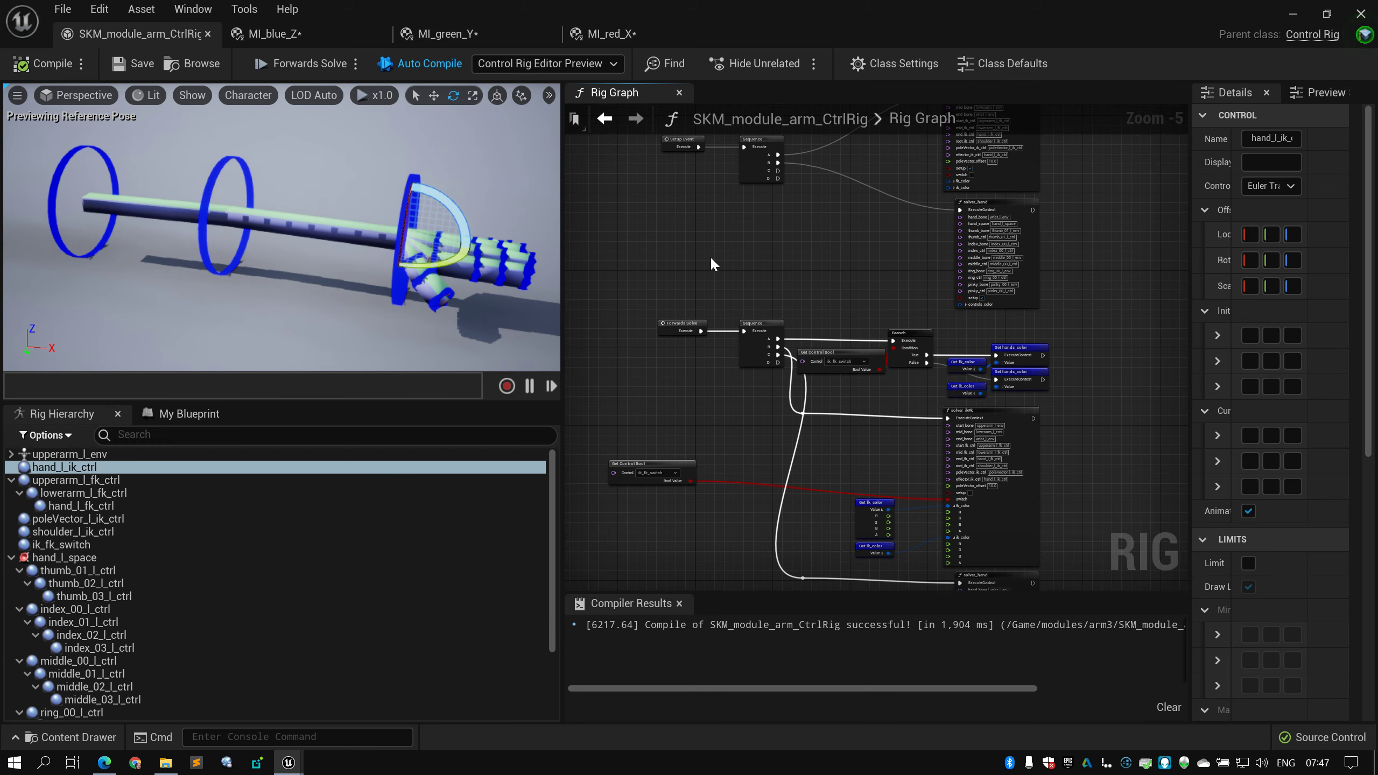
scroll(710, 256, "down", 1)
left_click_drag(606, 144, 938, 539)
left_click(670, 164)
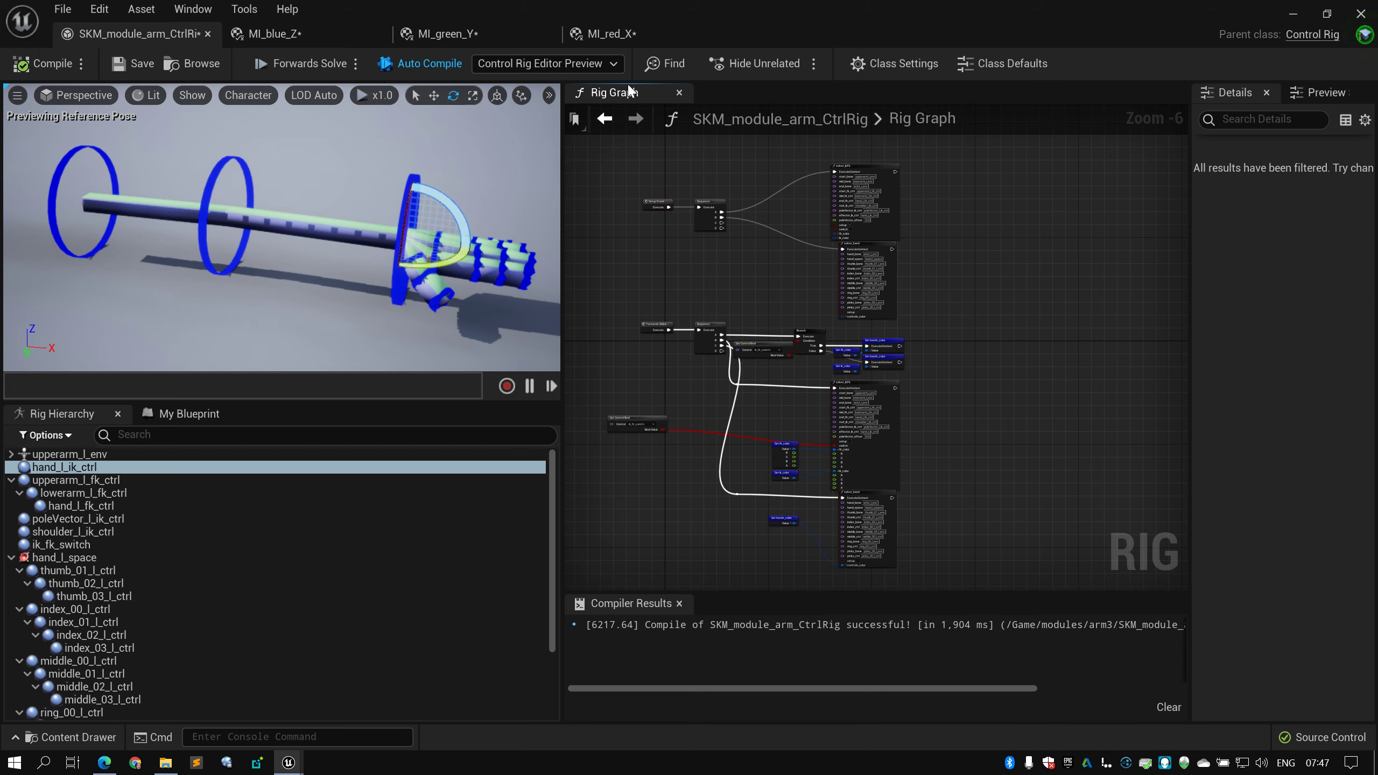
left_click_drag(608, 164, 954, 538)
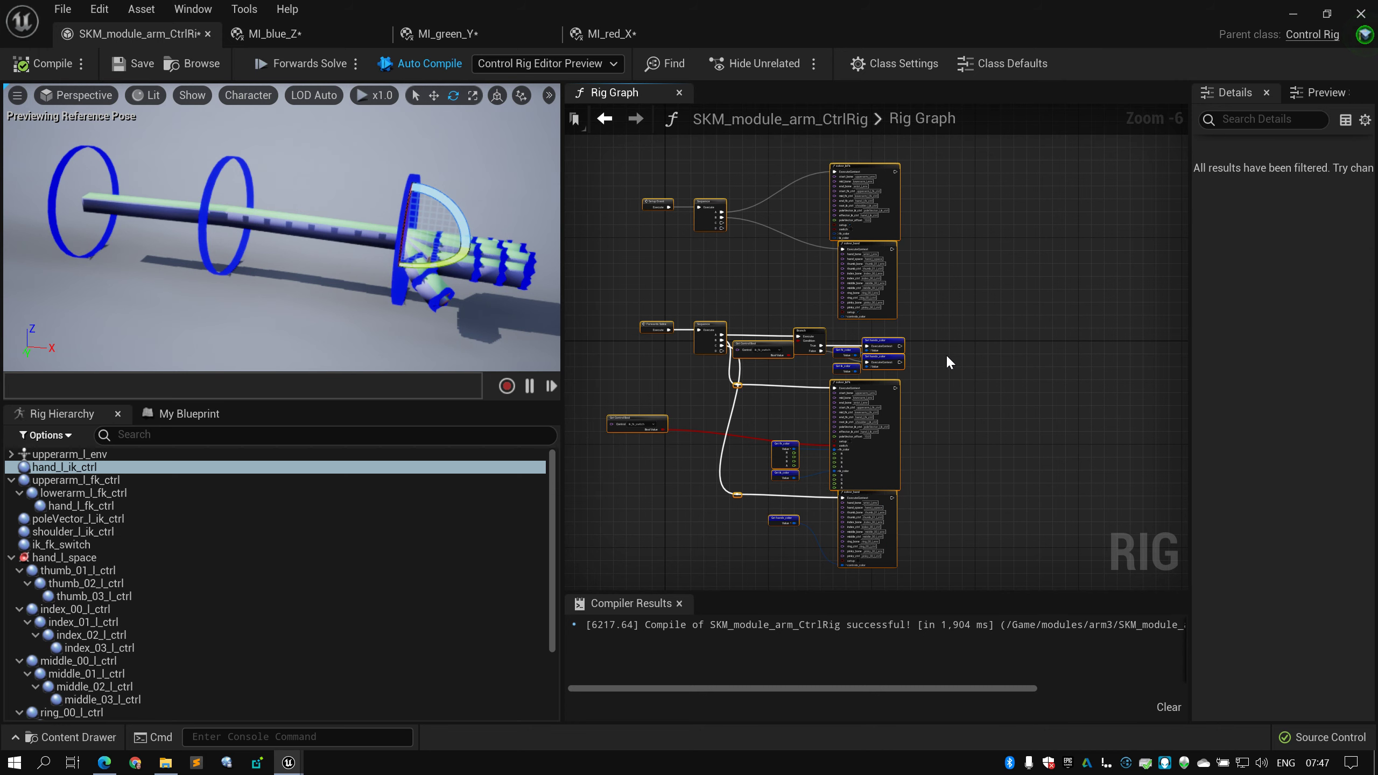
right_click_drag(935, 272, 978, 256)
scroll(960, 315, "up", 1)
left_click(945, 295)
scroll(994, 280, "down", 1)
scroll(978, 257, "down", 1)
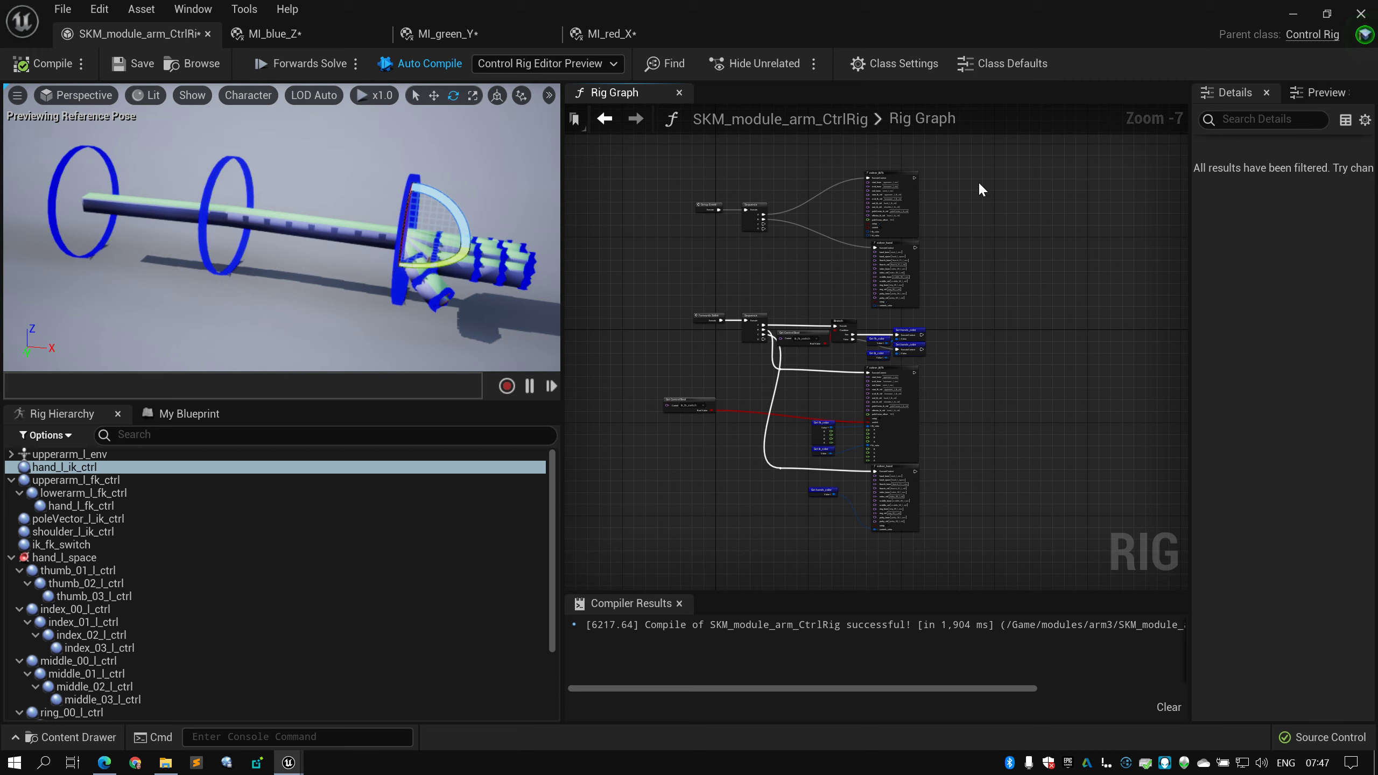
left_click_drag(978, 181, 675, 515)
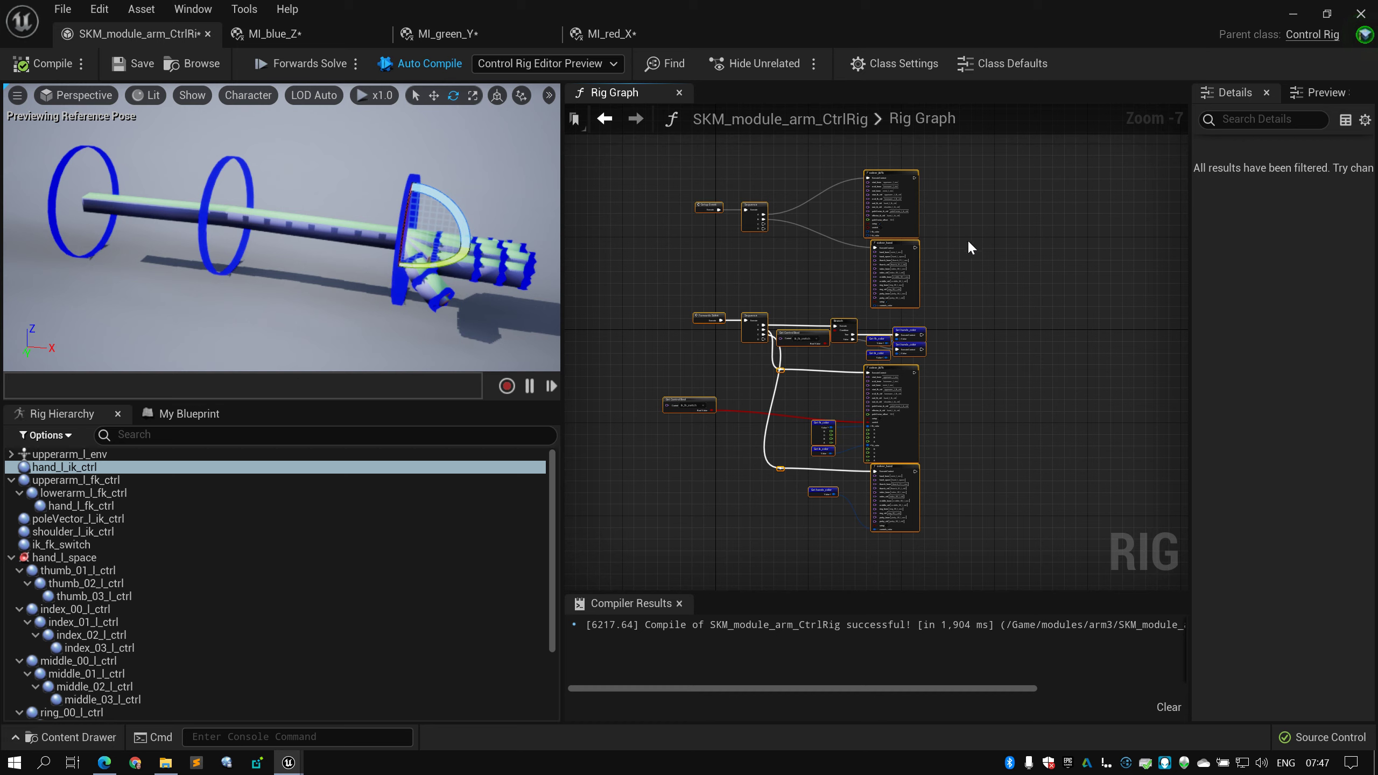
left_click(975, 261)
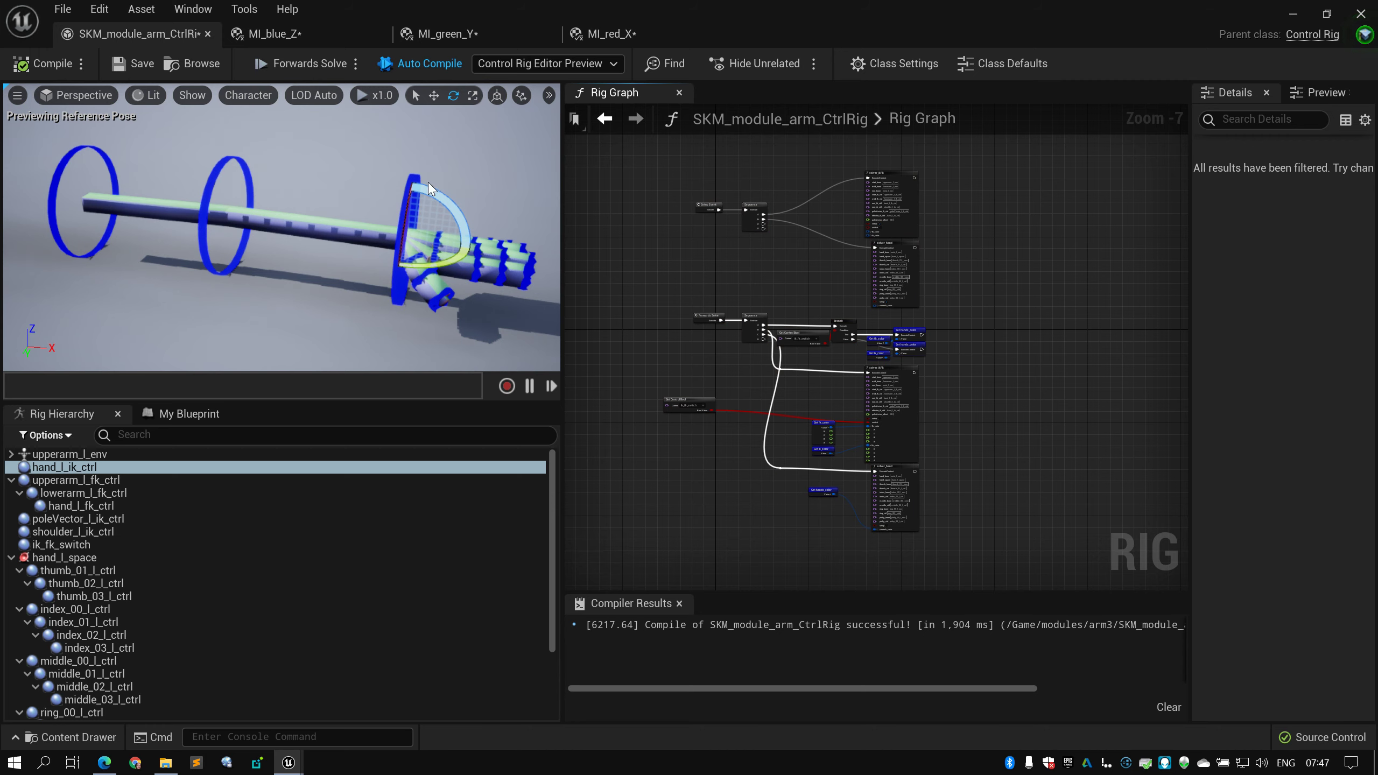
Try slightly rotating the lowerarm_l_fk_ctrl and upperarm_l_fk_ctrl controls to test the arm's FK behaviour
left_click(332, 160)
left_click(231, 158)
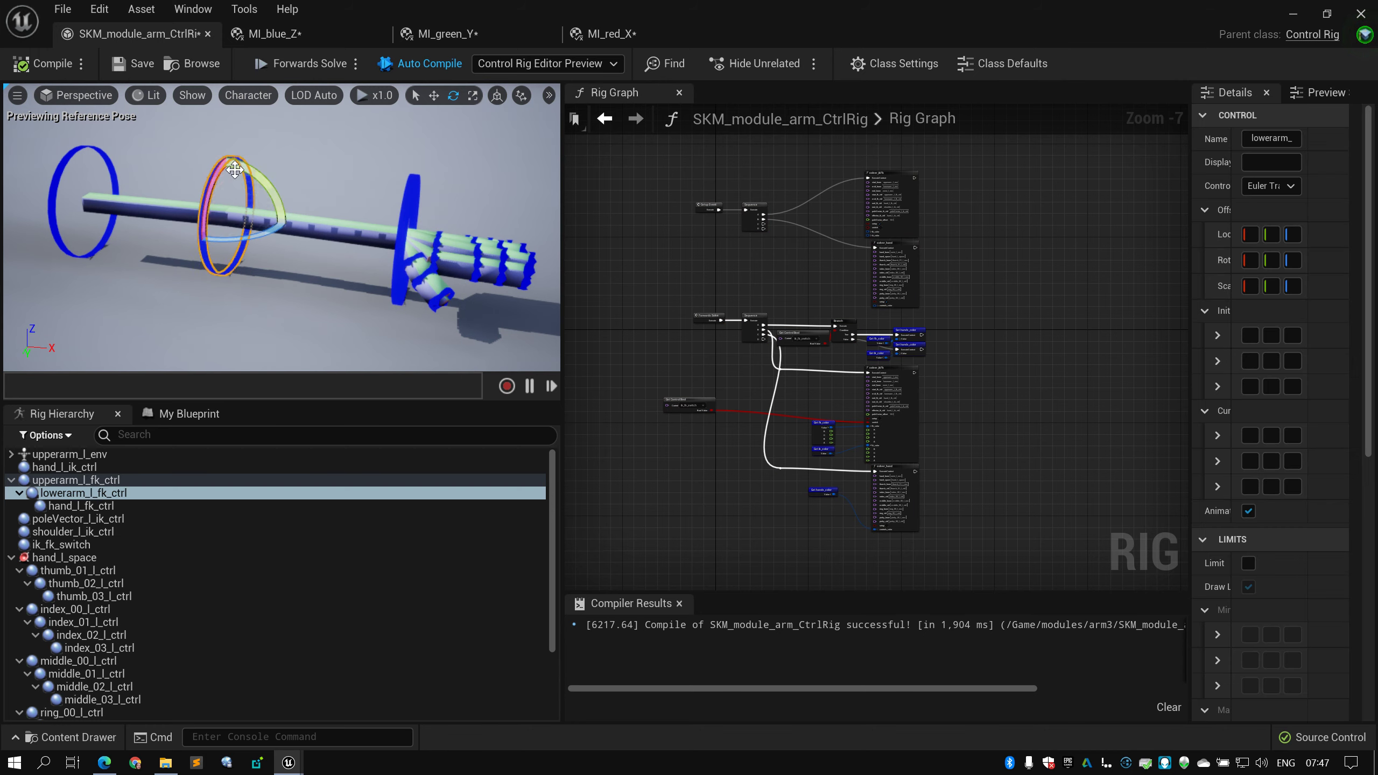
right_click_drag(231, 158, 231, 130)
mouse_move(323, 174)
right_mouse_down()
mouse_move(323, 149)
mouse_move(323, 175)
right_mouse_up()
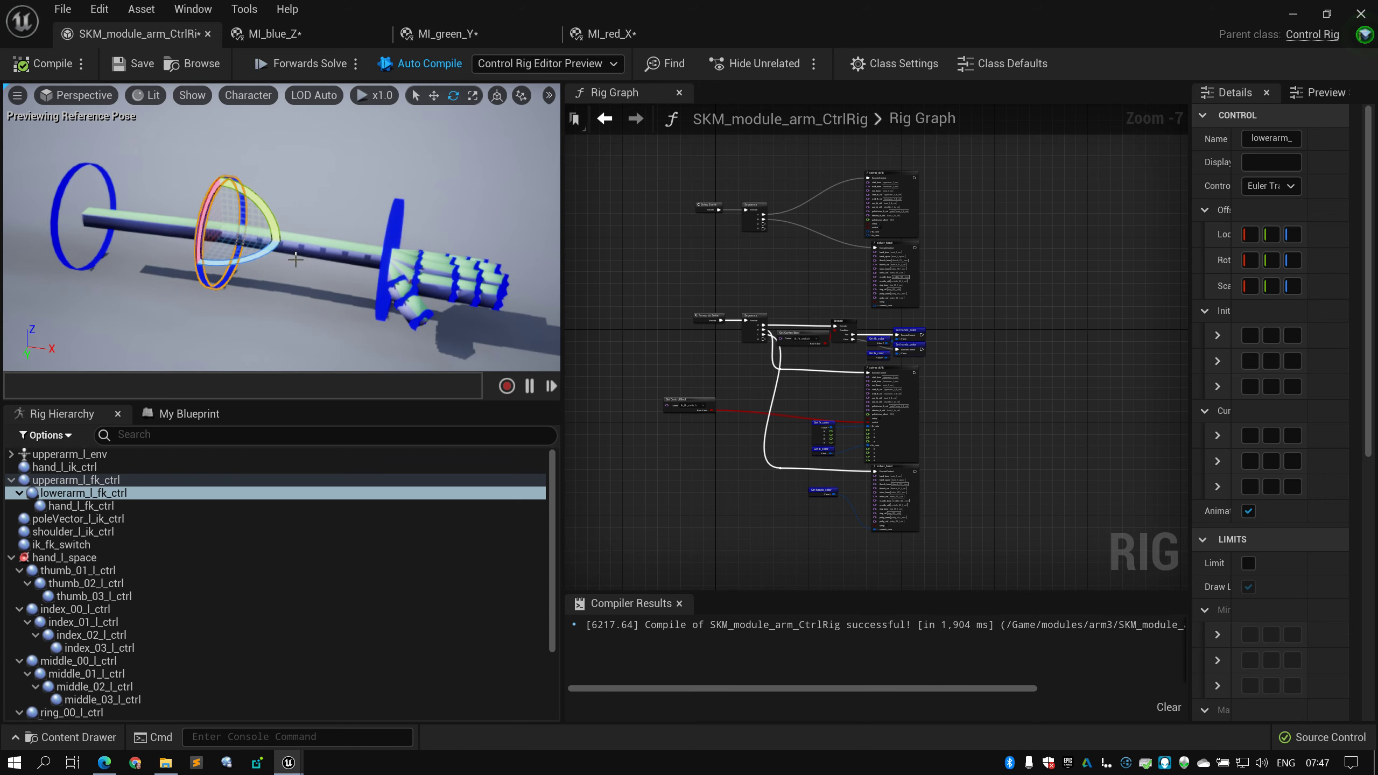
mouse_move(274, 252)
left_mouse_down()
mouse_move(283, 242)
mouse_move(295, 260)
mouse_move(282, 242)
left_mouse_up()
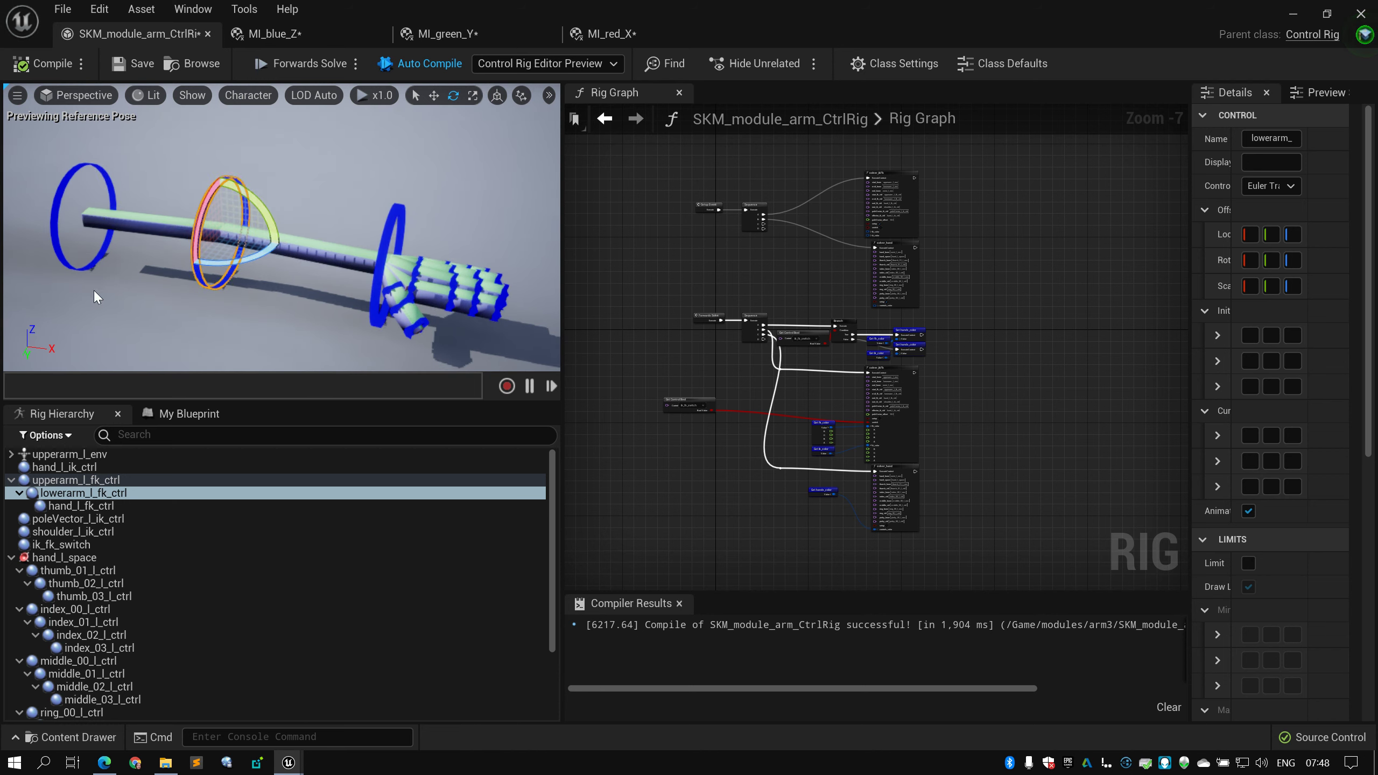
left_click(113, 197)
left_click_drag(115, 198, 142, 213)
Compile and save the SKM_module_arm_CtrlRig control rig
left_click(47, 66)
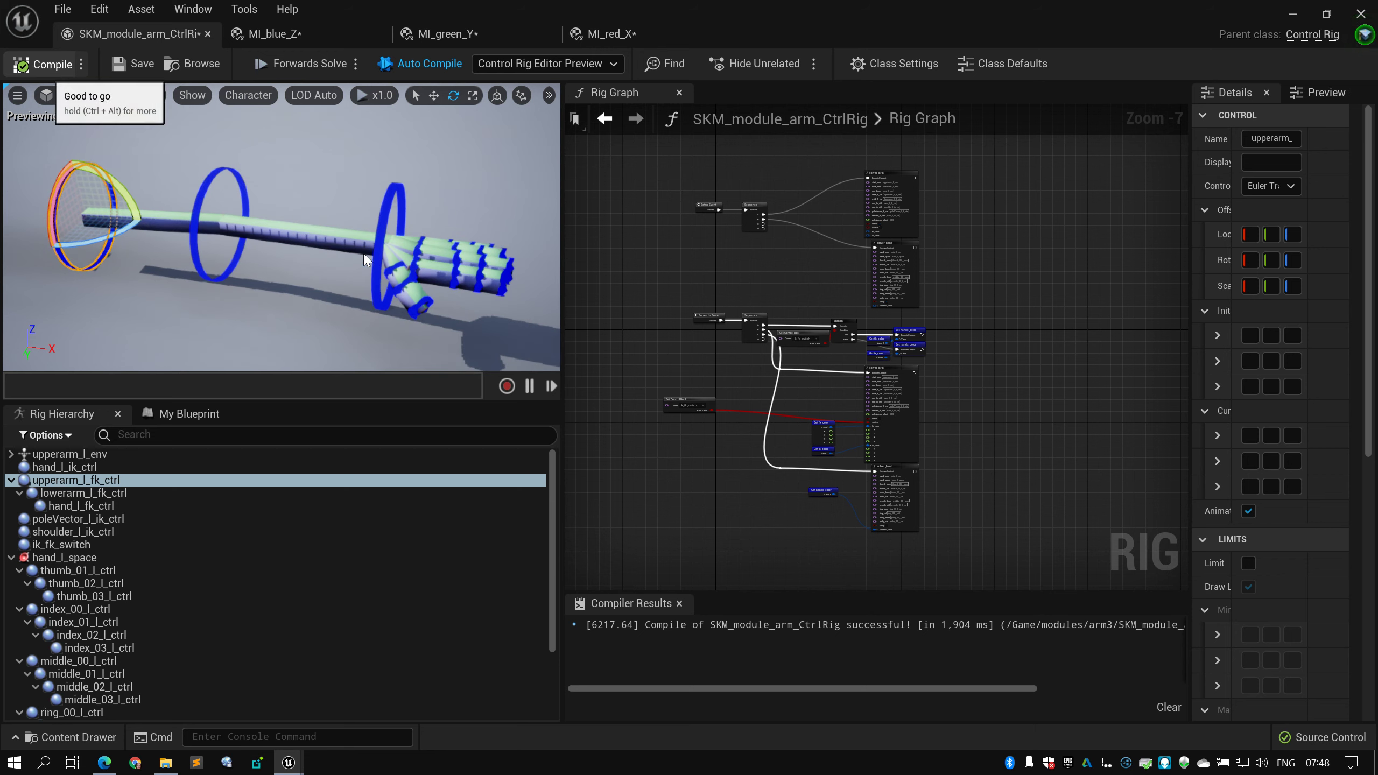
key("ctrl+s")
Rotate the lowerarm_l_fk_ctrl control to bend the arm clearly at the elbow
left_click(263, 245)
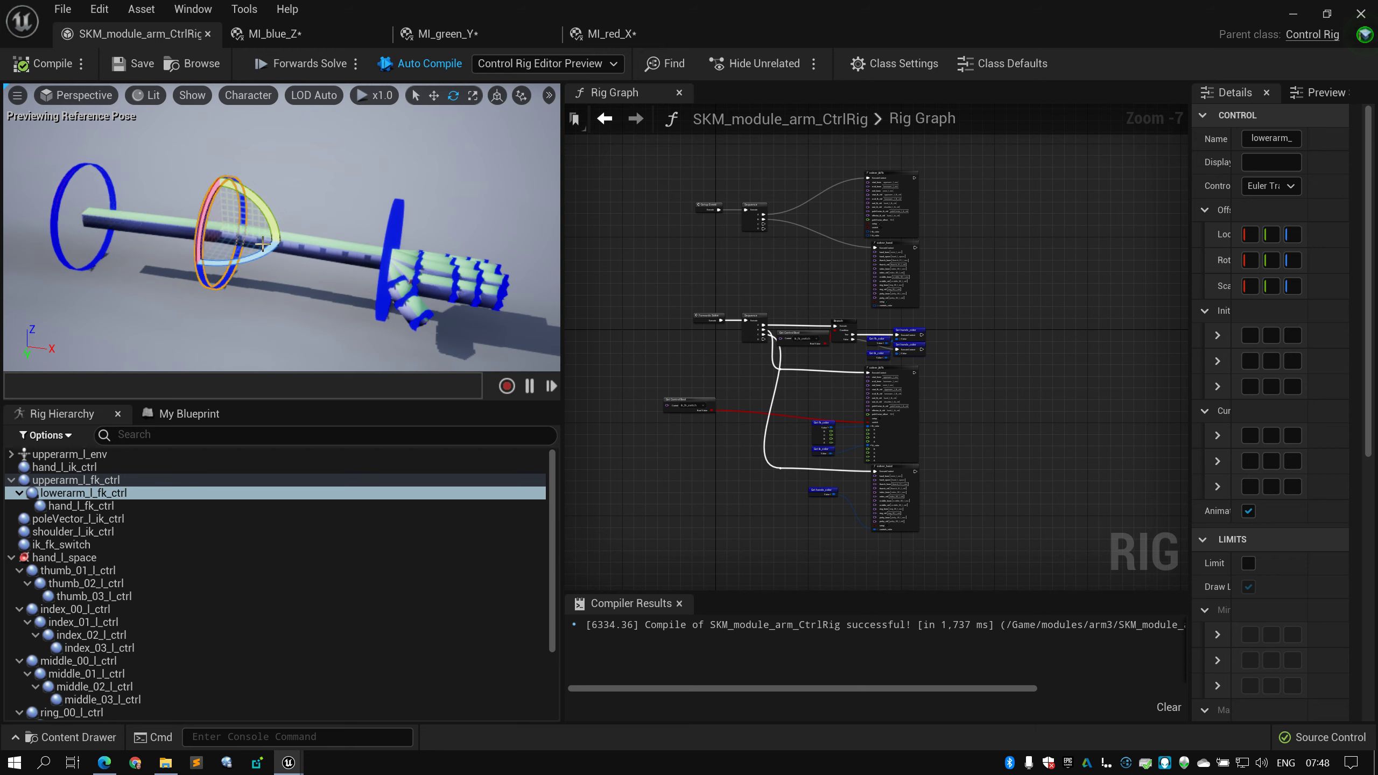
left_click_drag(262, 245, 427, 278)
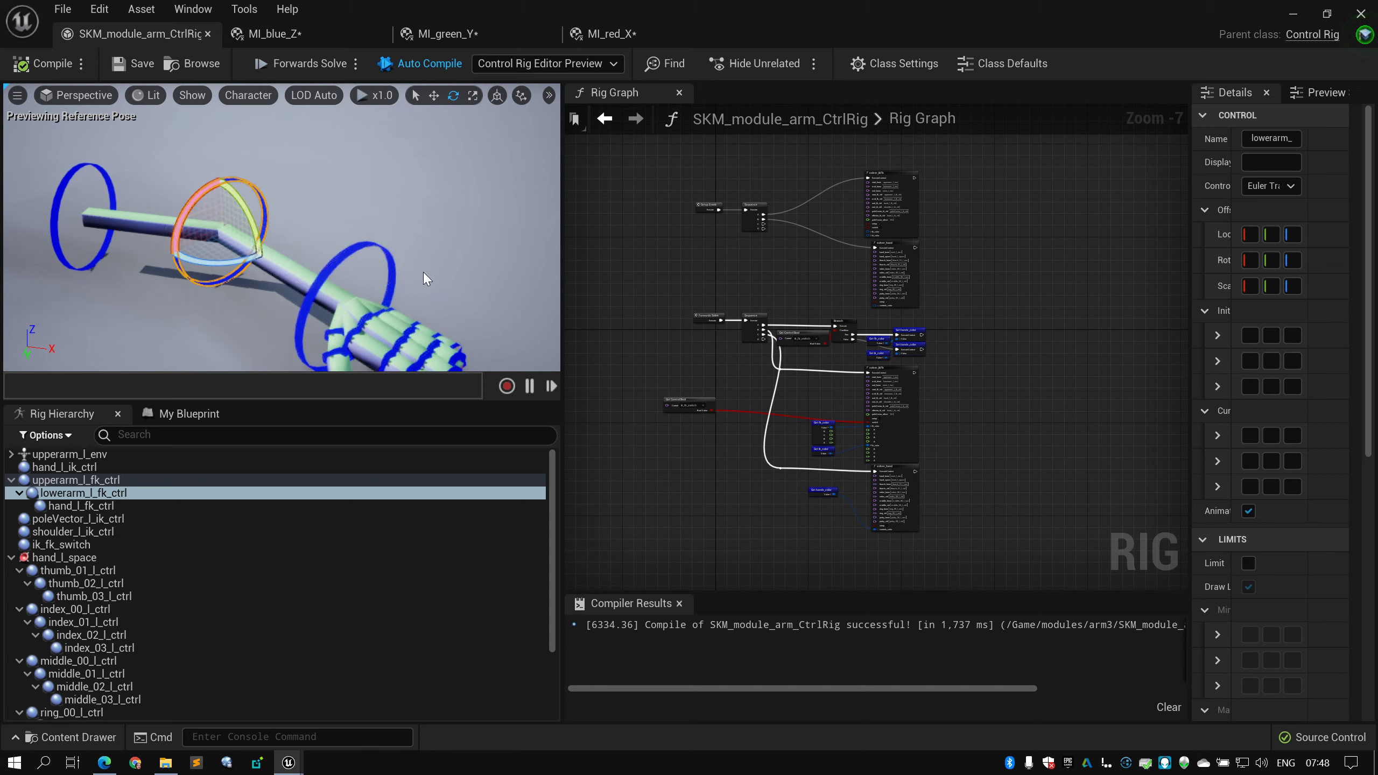
right_click_drag(427, 278, 372, 219)
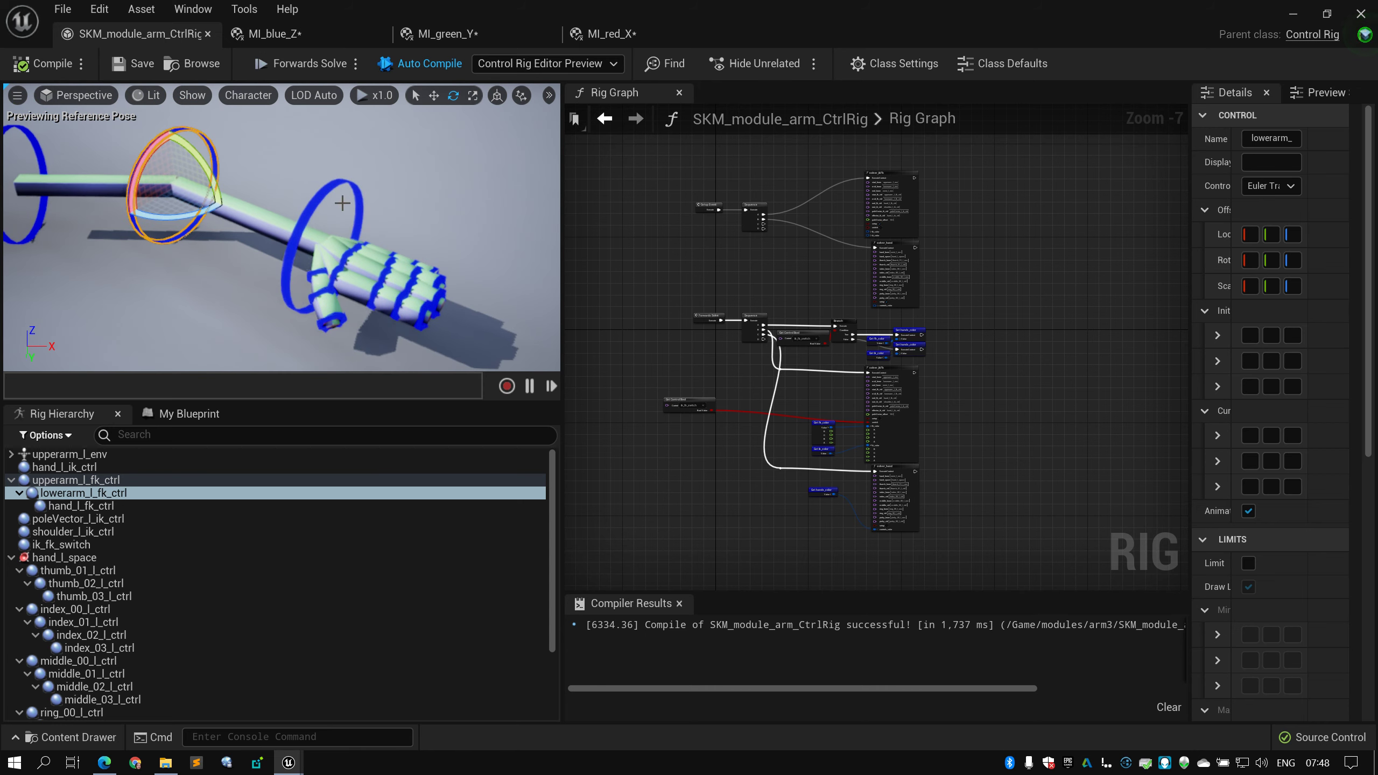
Switch the arm to IK by turning off the current value of the ik_fk_switch control
left_click(87, 545)
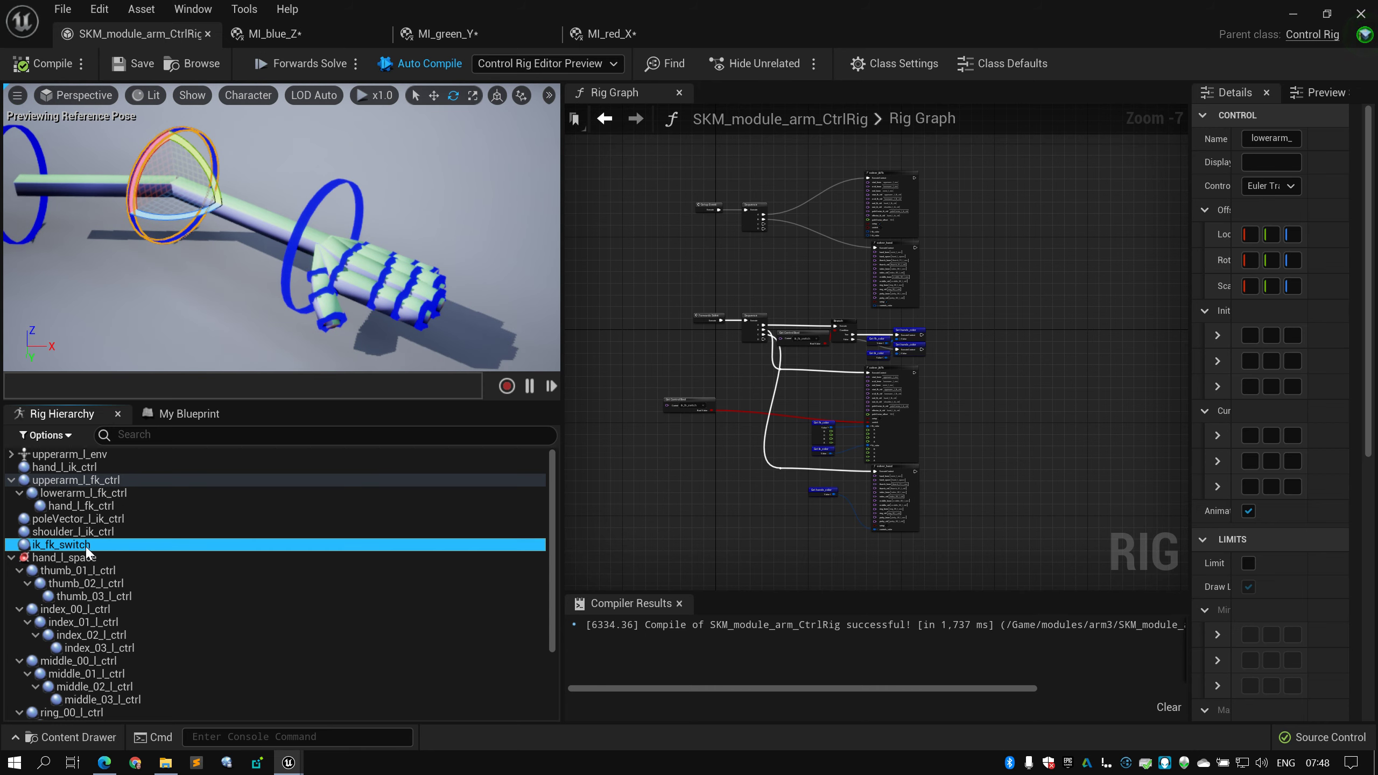
left_click(1251, 235)
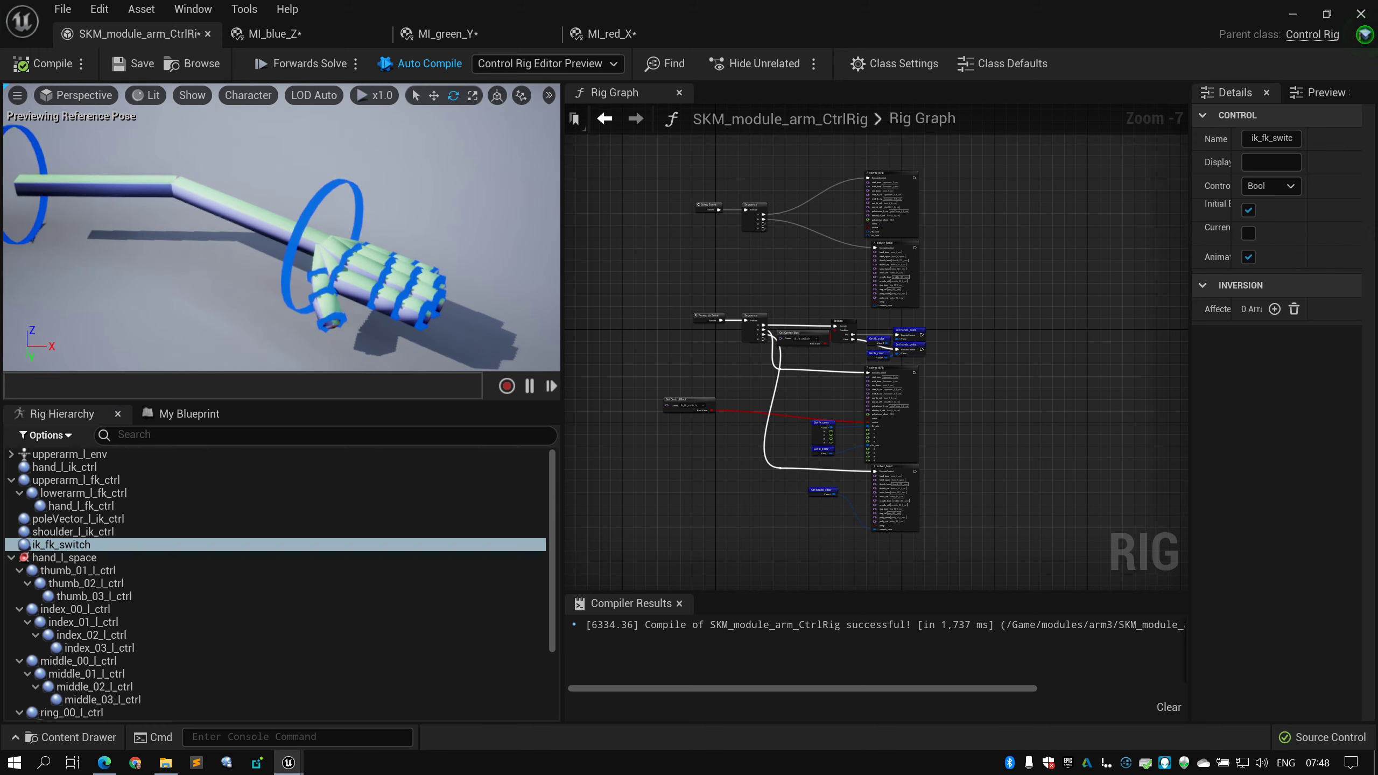
scroll(118, 634, "down", 5)
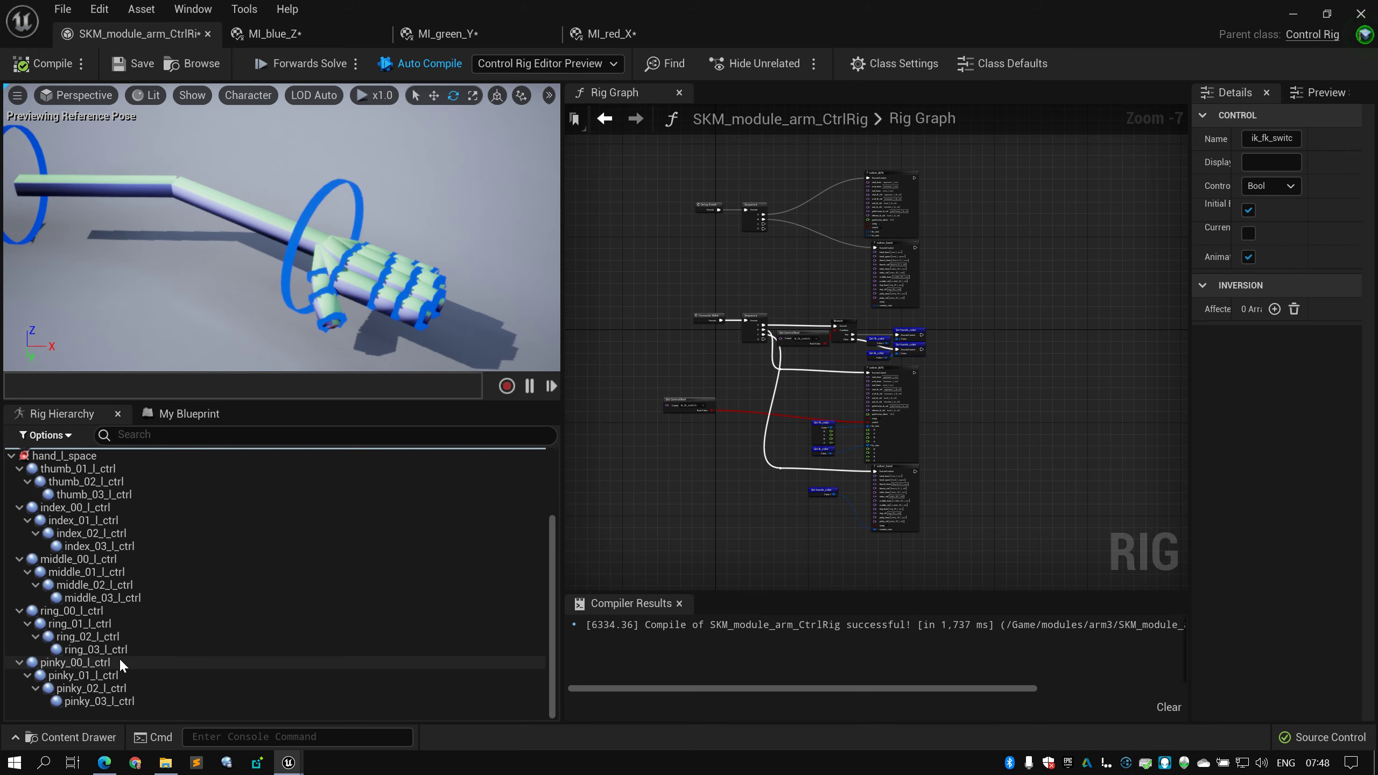
scroll(118, 657, "up", 5)
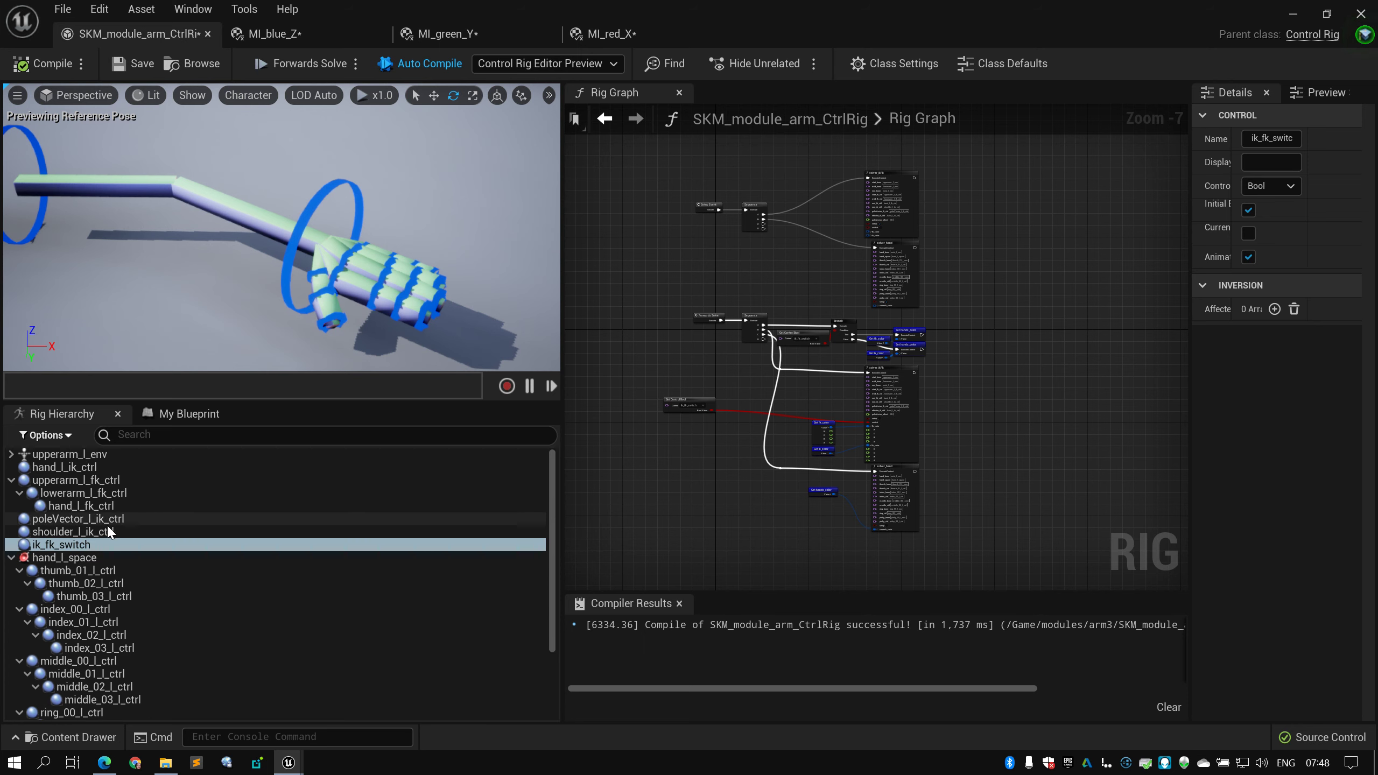
Move the poleVector_l_ik_ctrl control higher and closer to the shoulder side, above the bent arm
left_click(85, 468)
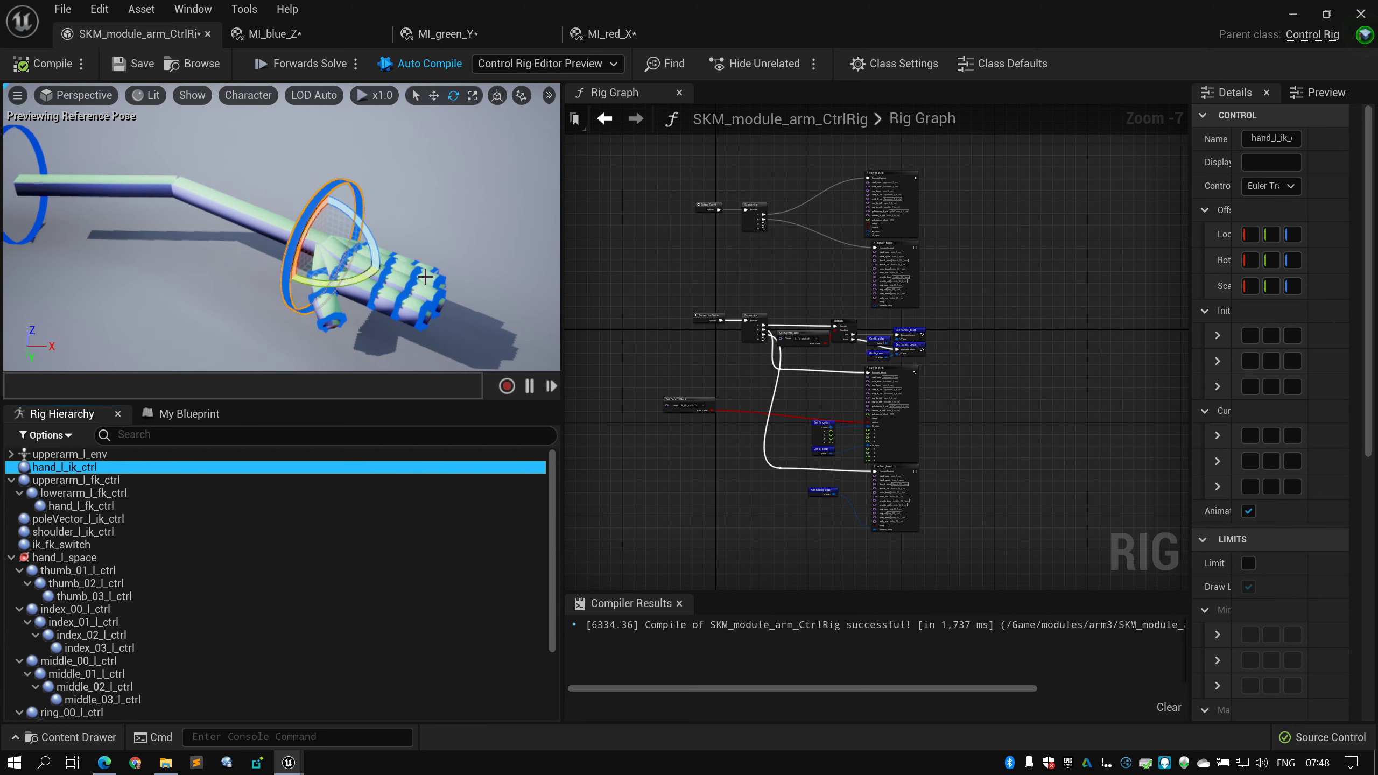
key("f")
left_click_drag(399, 267, 367, 300)
right_click_drag(367, 300, 382, 256)
key("s")
left_click(360, 124)
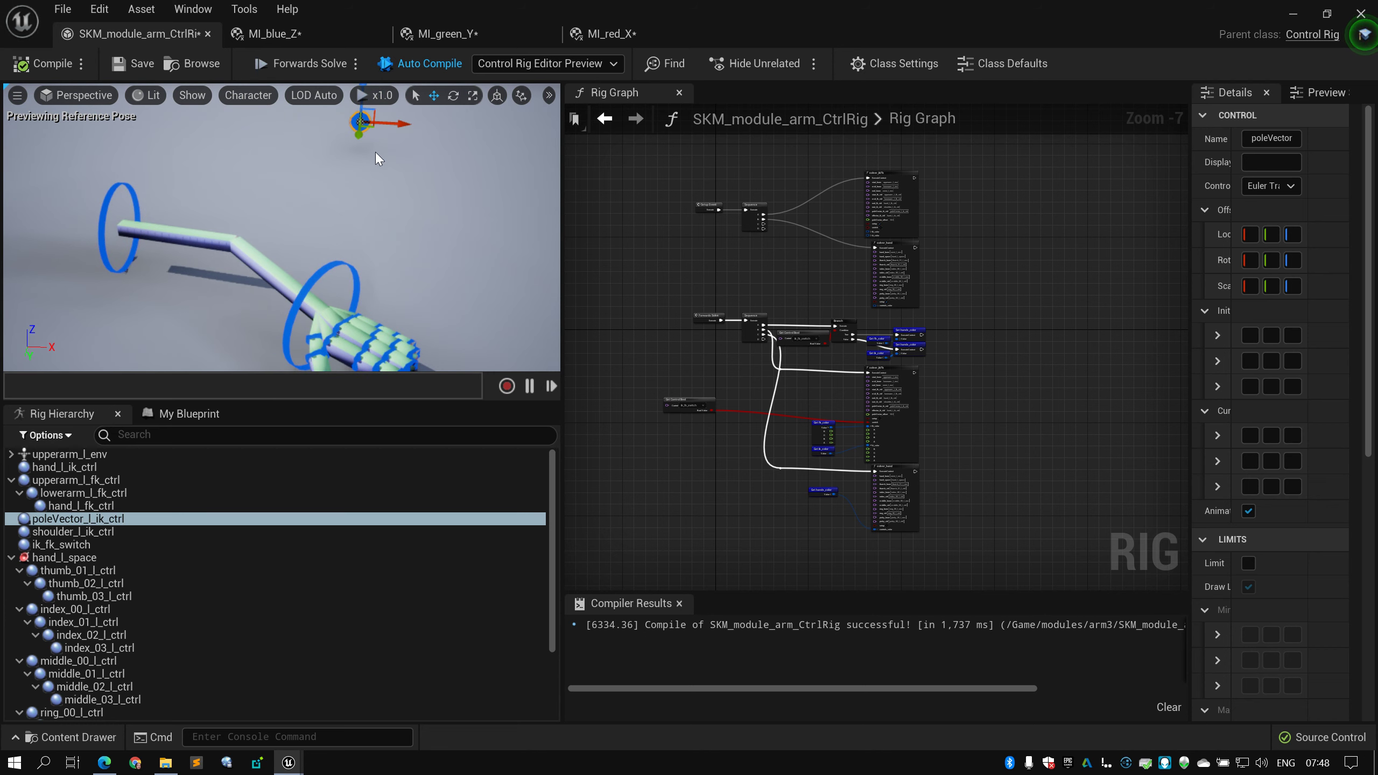
left_click(368, 111)
left_click(362, 123)
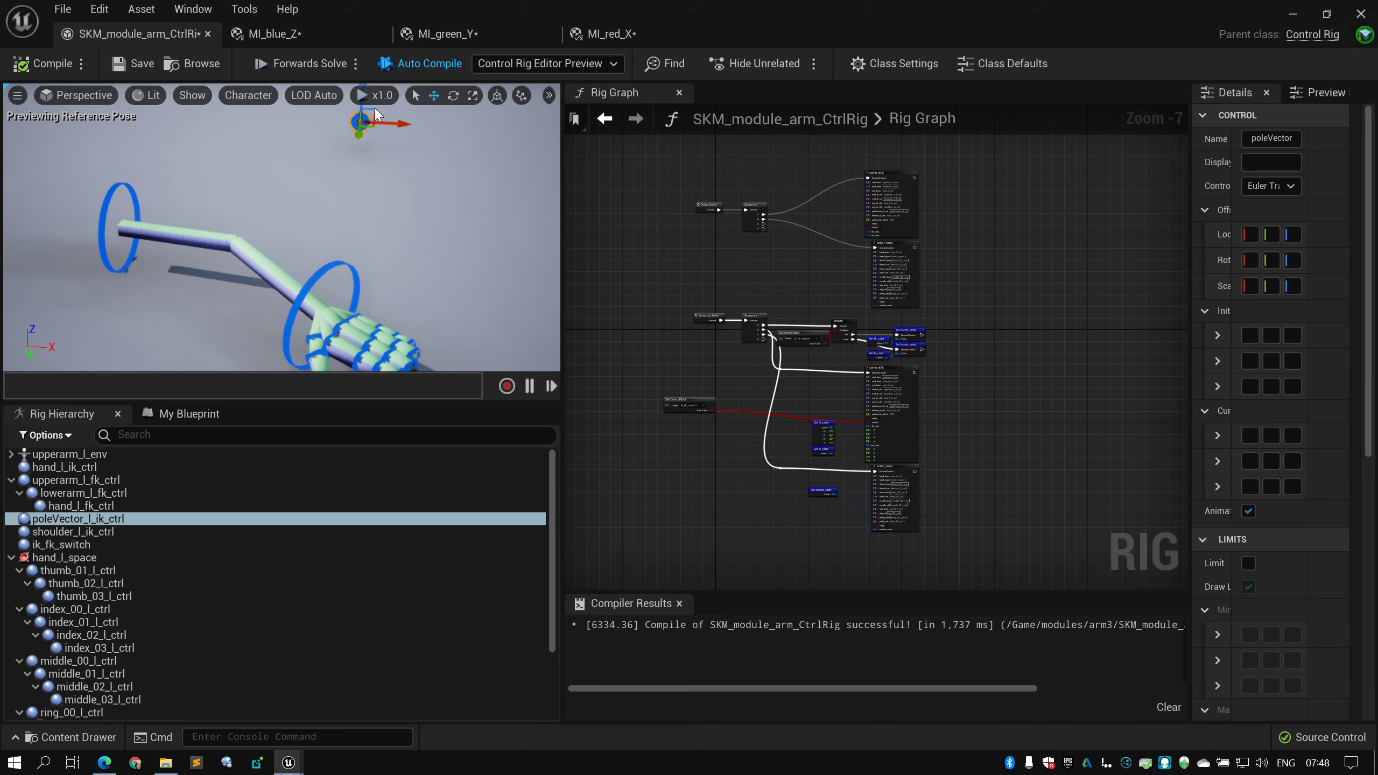
key("s")
right_click_drag(371, 157, 370, 147)
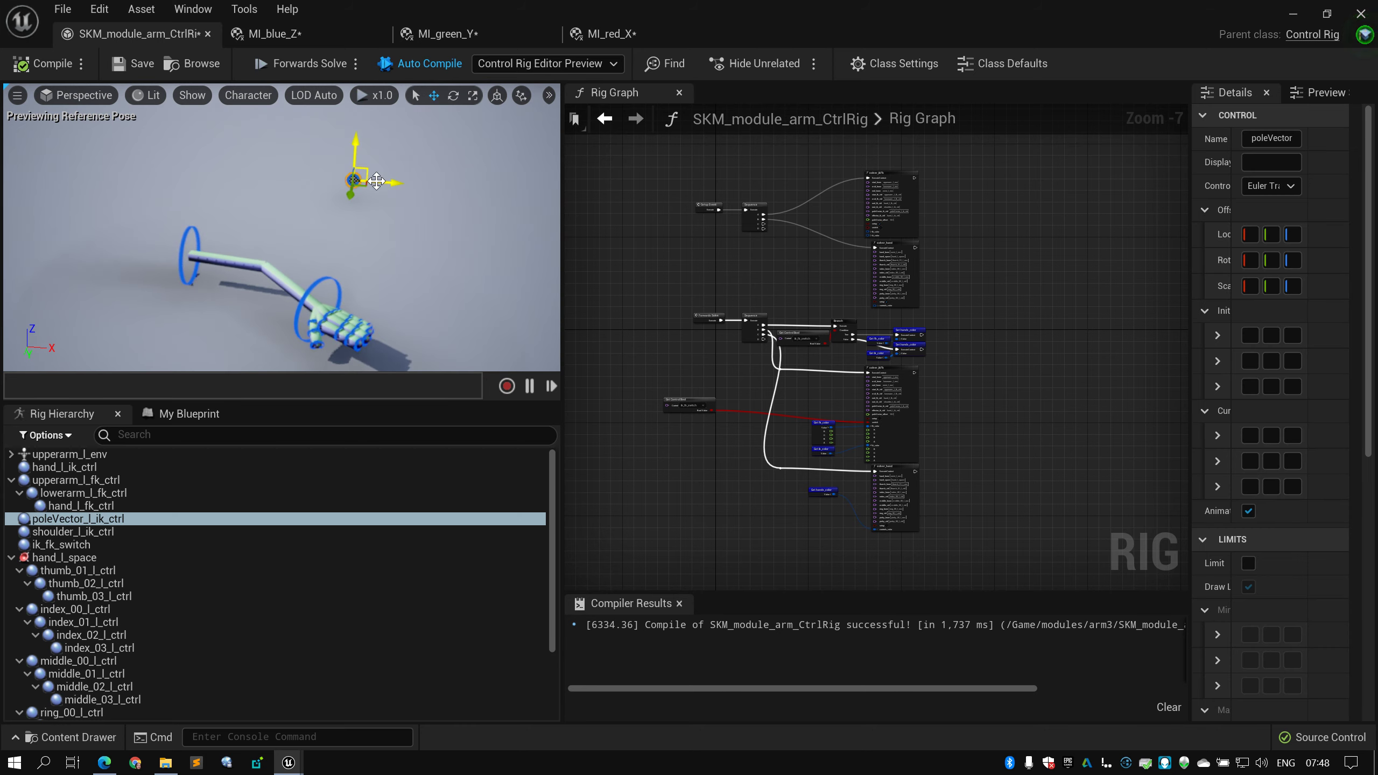
left_click_drag(376, 181, 326, 120)
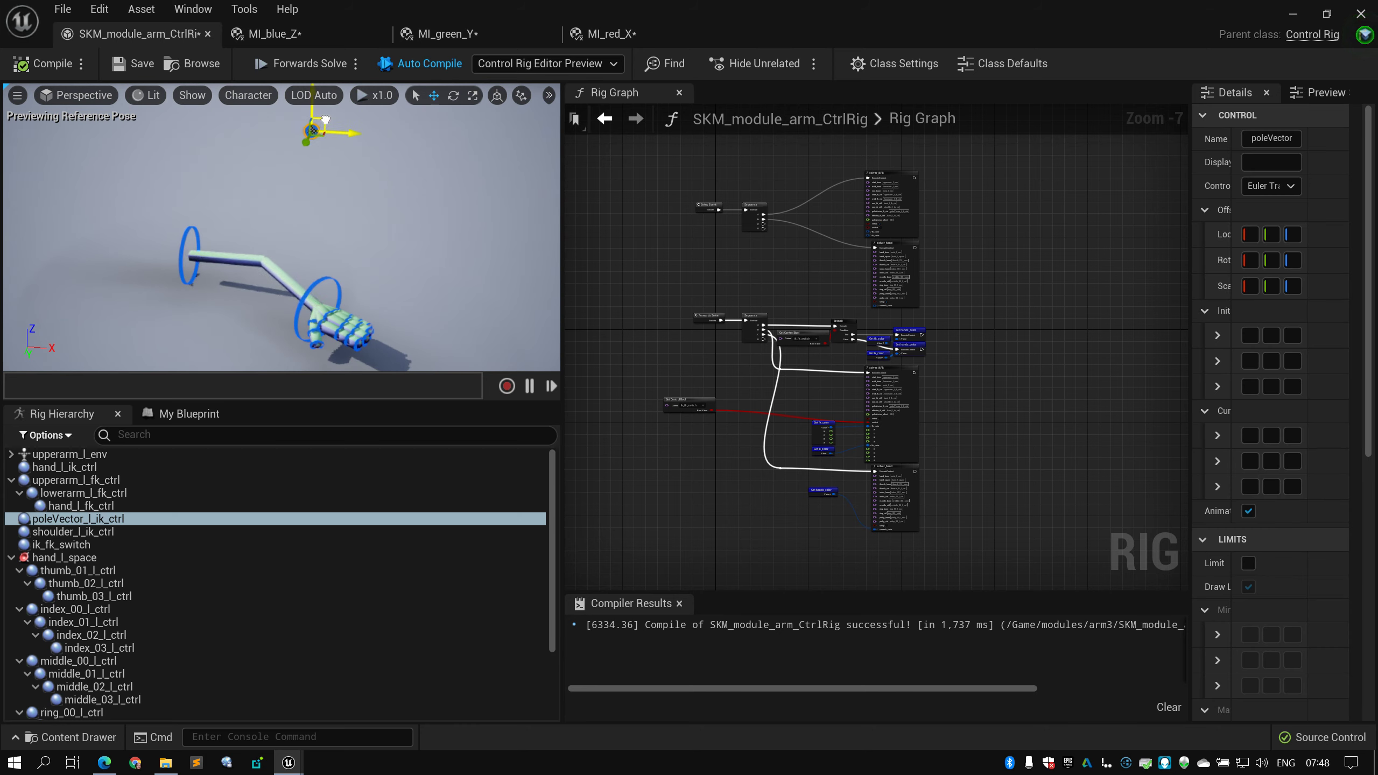
Switch the arm back to FK by turning on the current value of the ik_fk_switch control
left_click(135, 544)
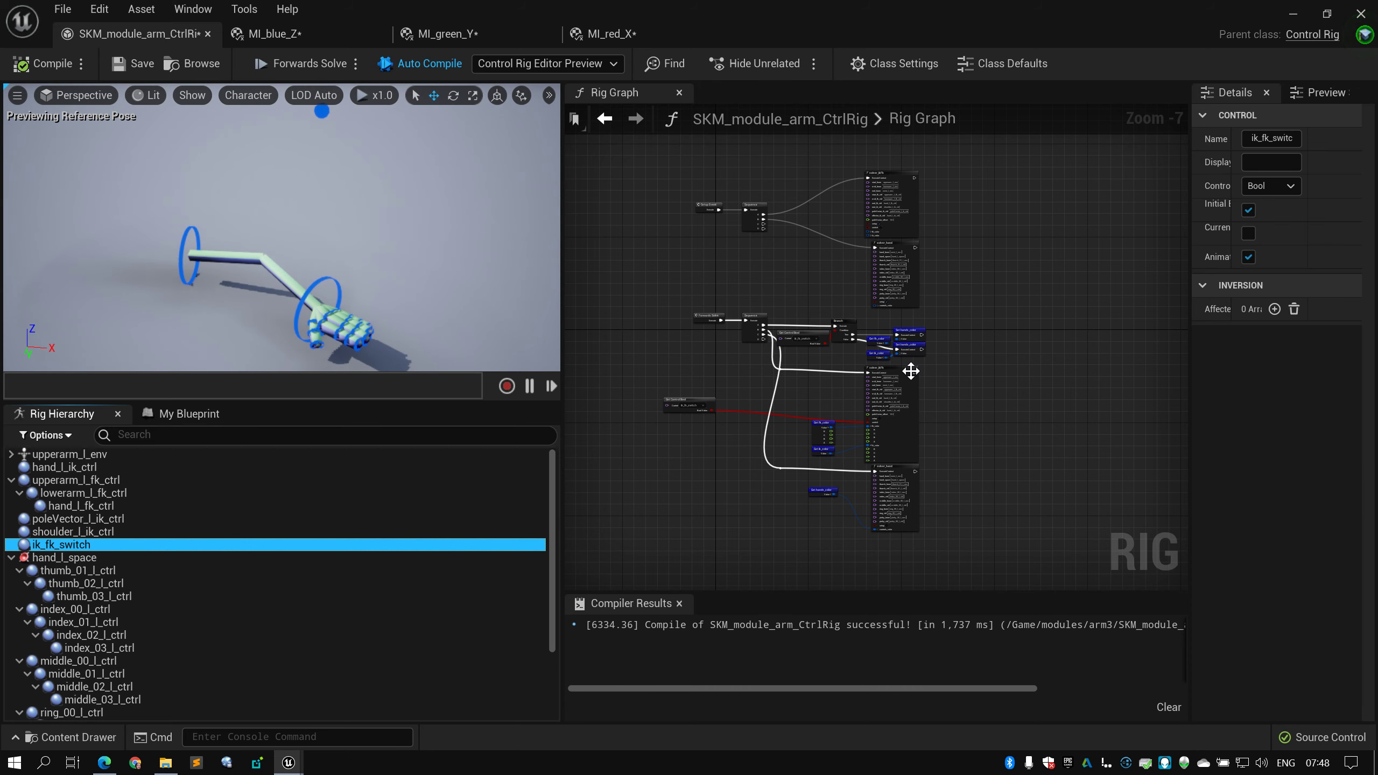
left_click(1249, 234)
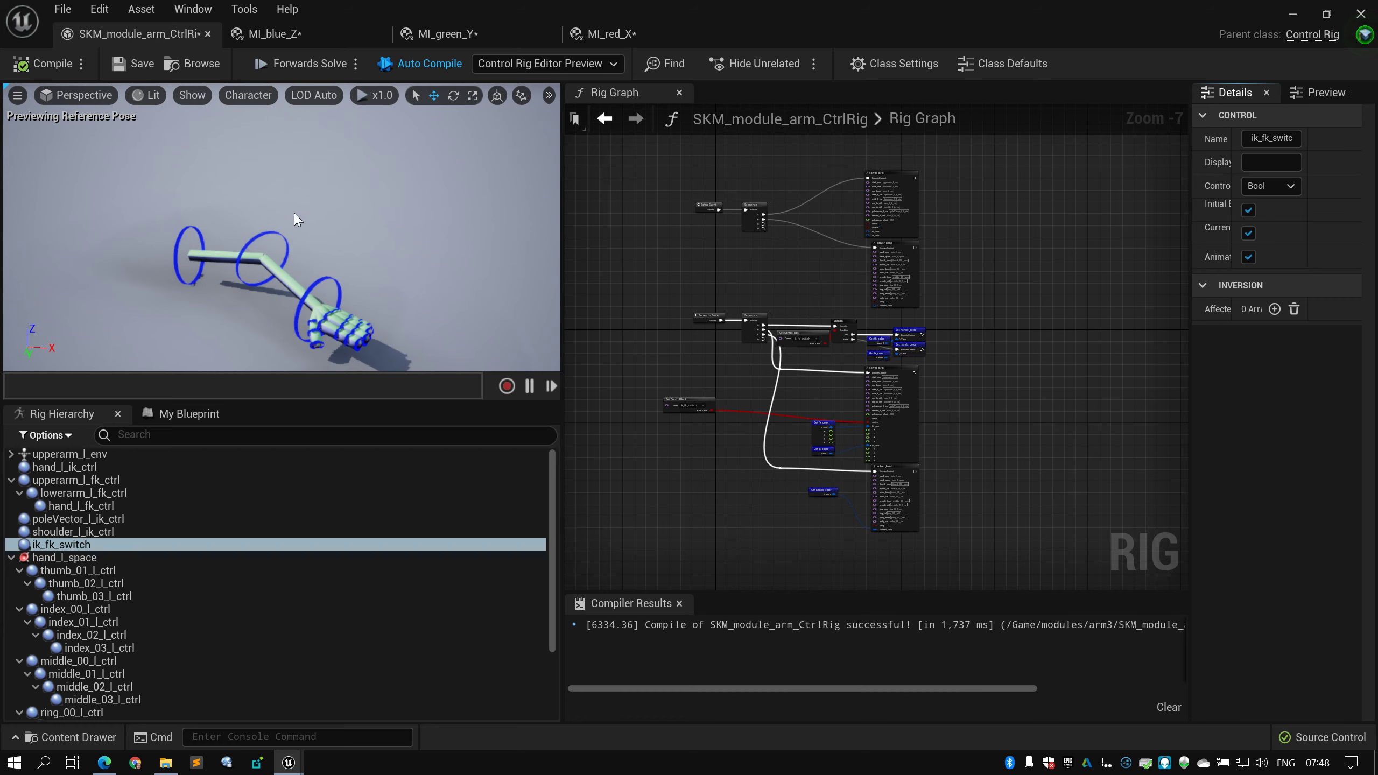
left_click_drag(294, 214, 313, 204, "alt")
right_click_drag(313, 204, 374, 204, "alt")
middle_click_drag(374, 203, 362, 197, "alt")
right_click_drag(361, 197, 331, 197, "alt")
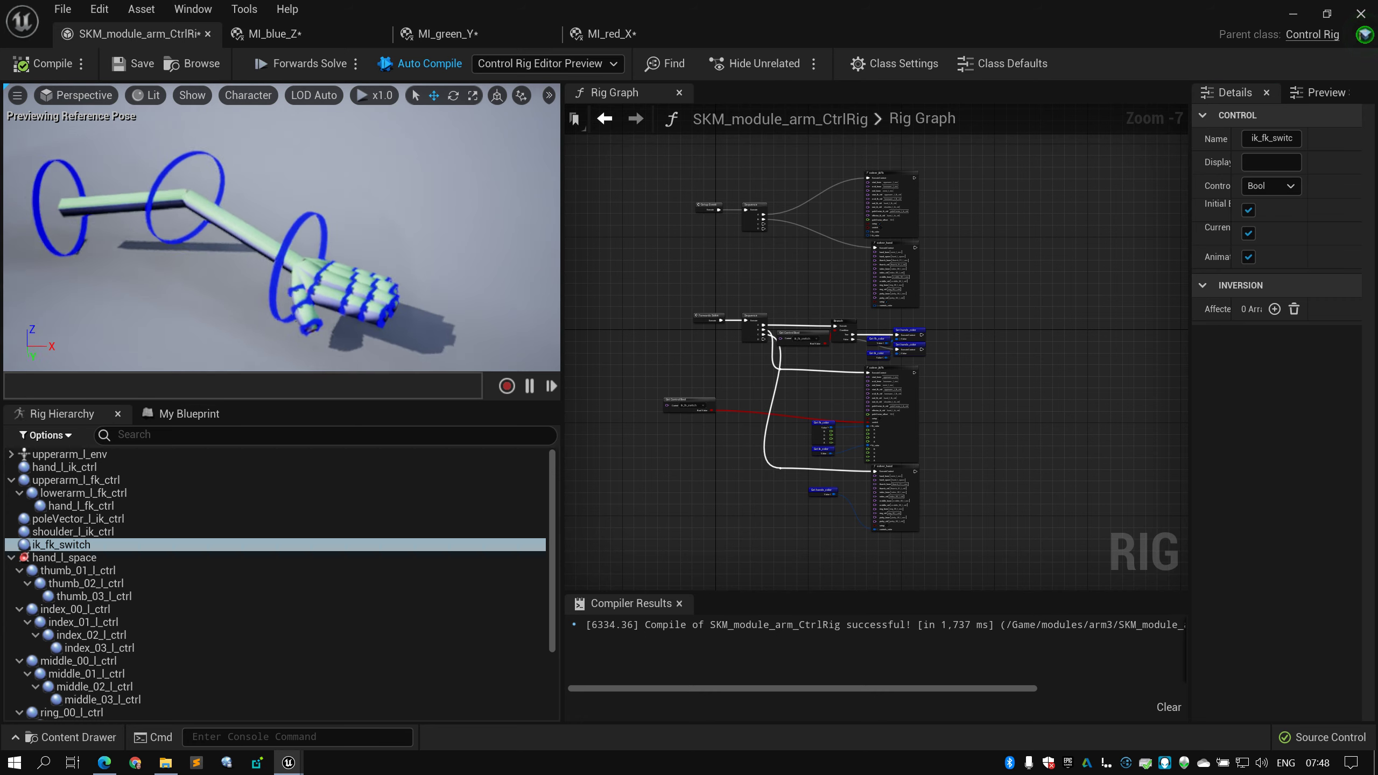
left_click_drag(331, 197, 418, 258, "alt")
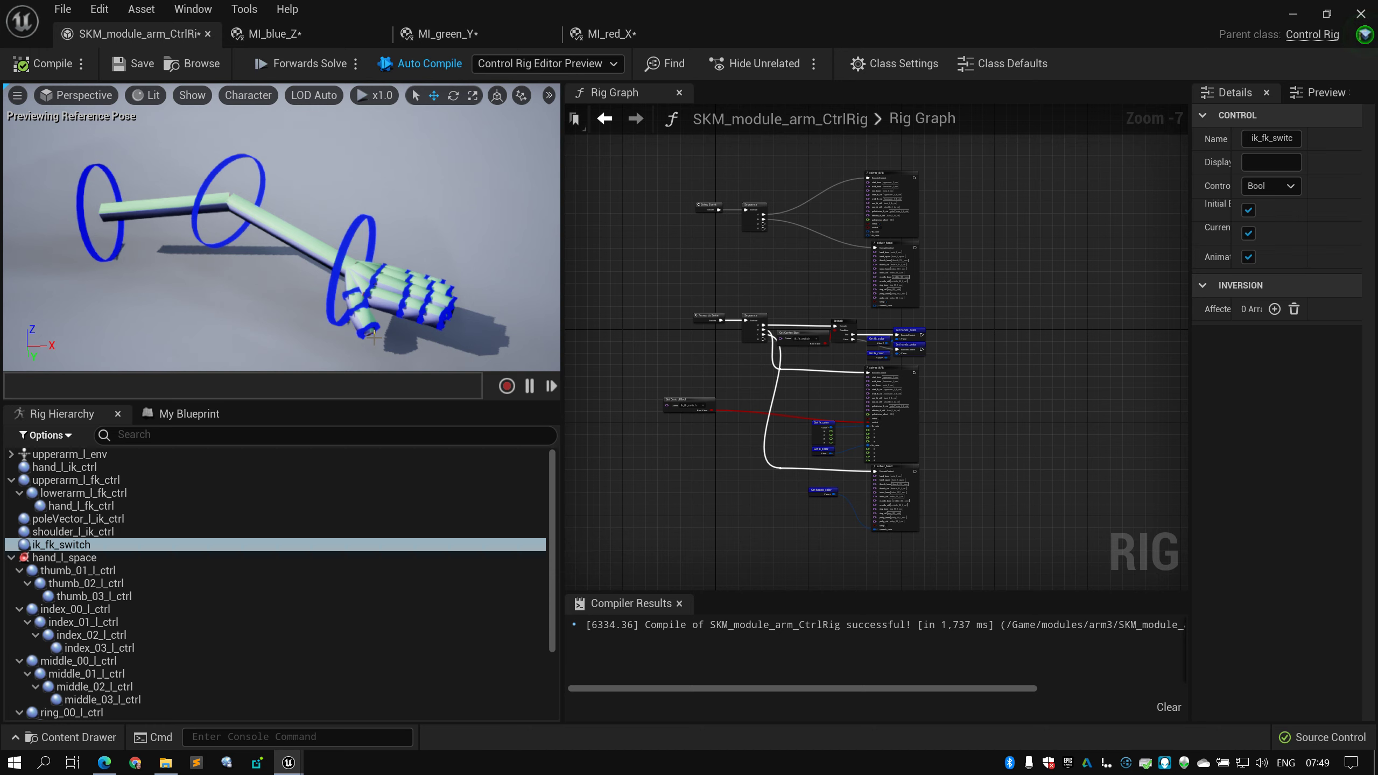
Collapse the upperarm_l_fk_ctrl and hand_l_space branches in the hierarchy, and show the blueprint's graphs and functions
left_click_drag(634, 168, 947, 507)
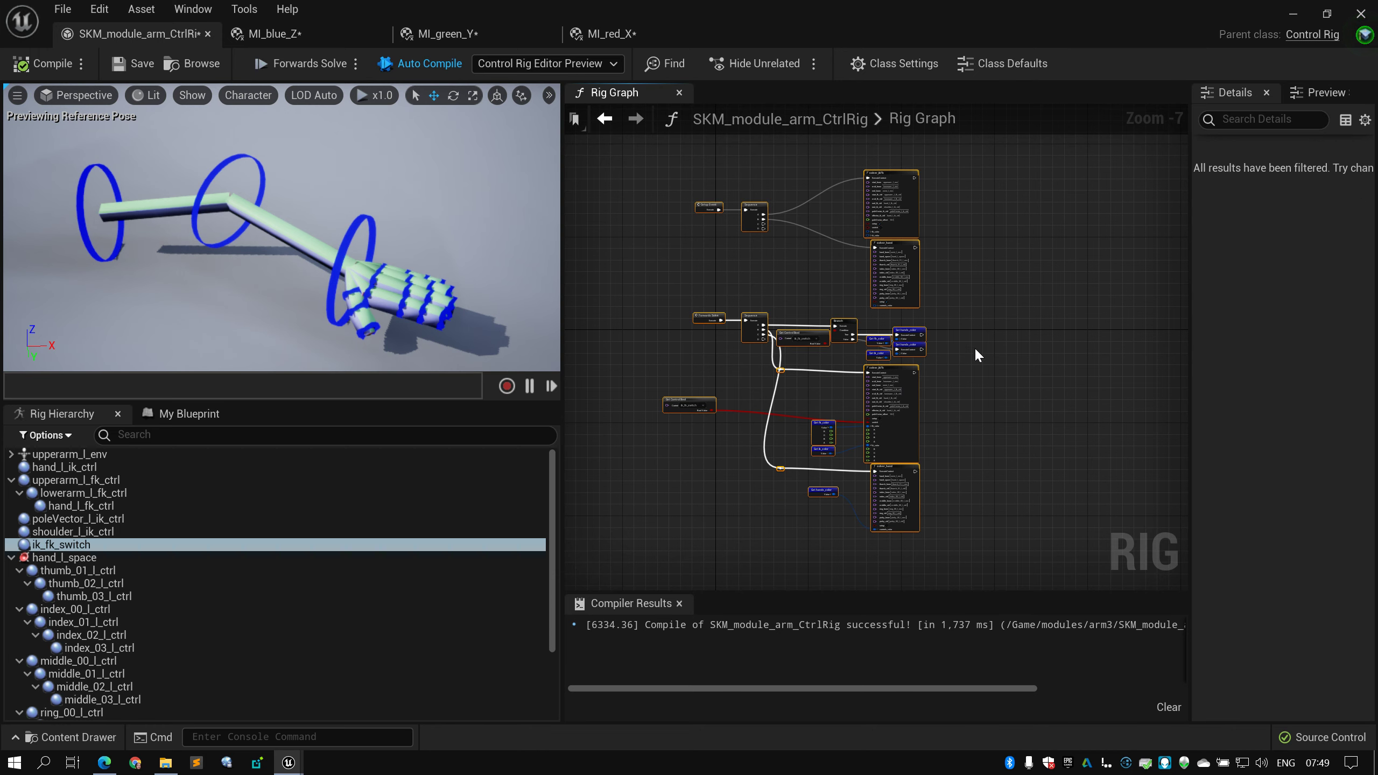
left_click(979, 337)
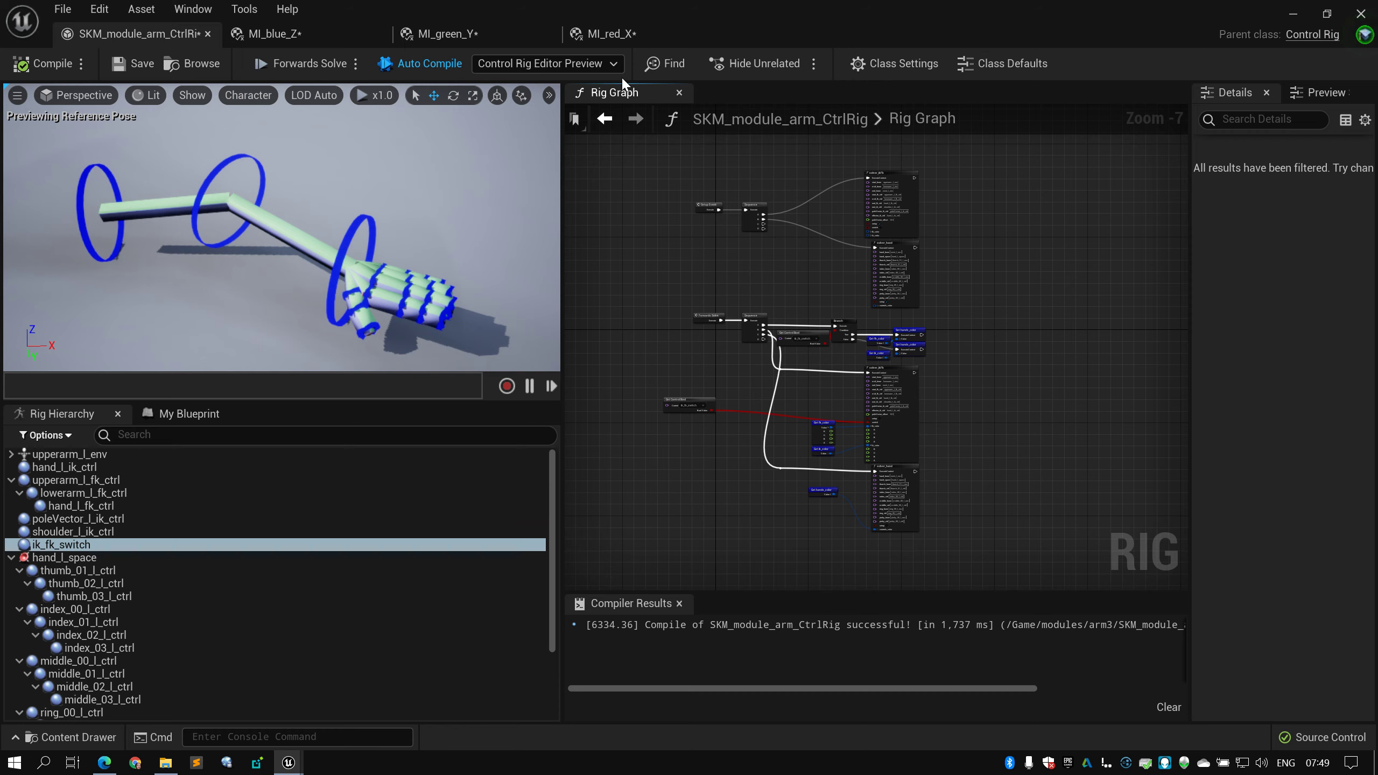
left_click(11, 480)
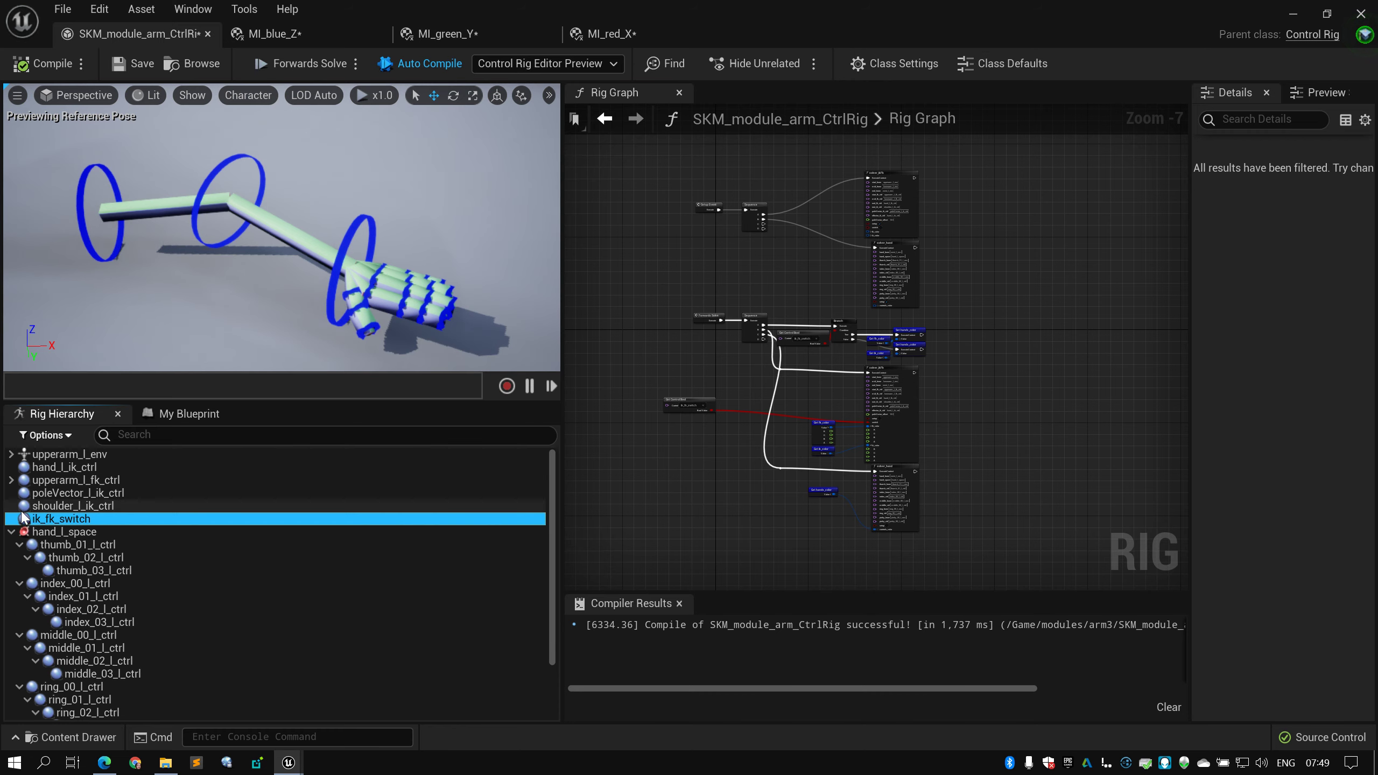
left_click(11, 532)
scroll(673, 279, "up", 2)
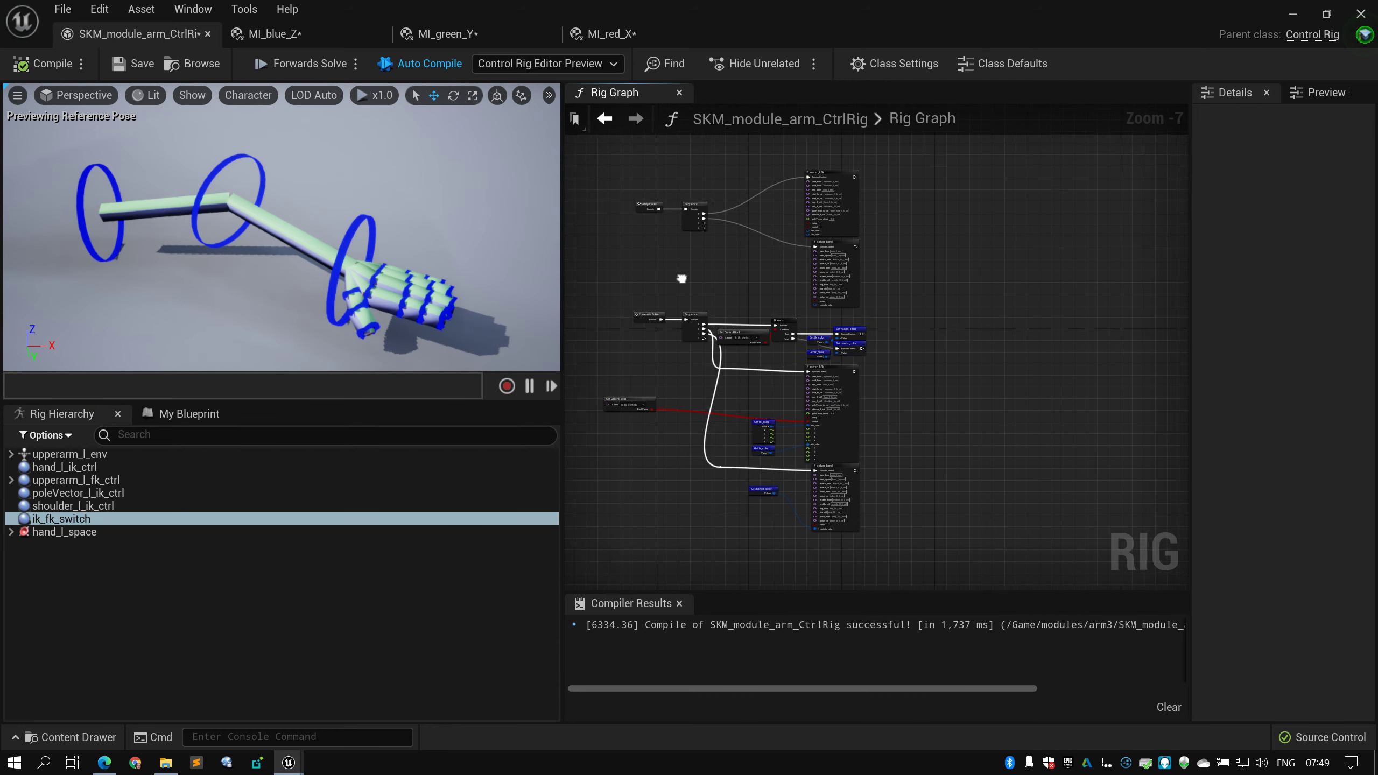
scroll(672, 280, "down", 1)
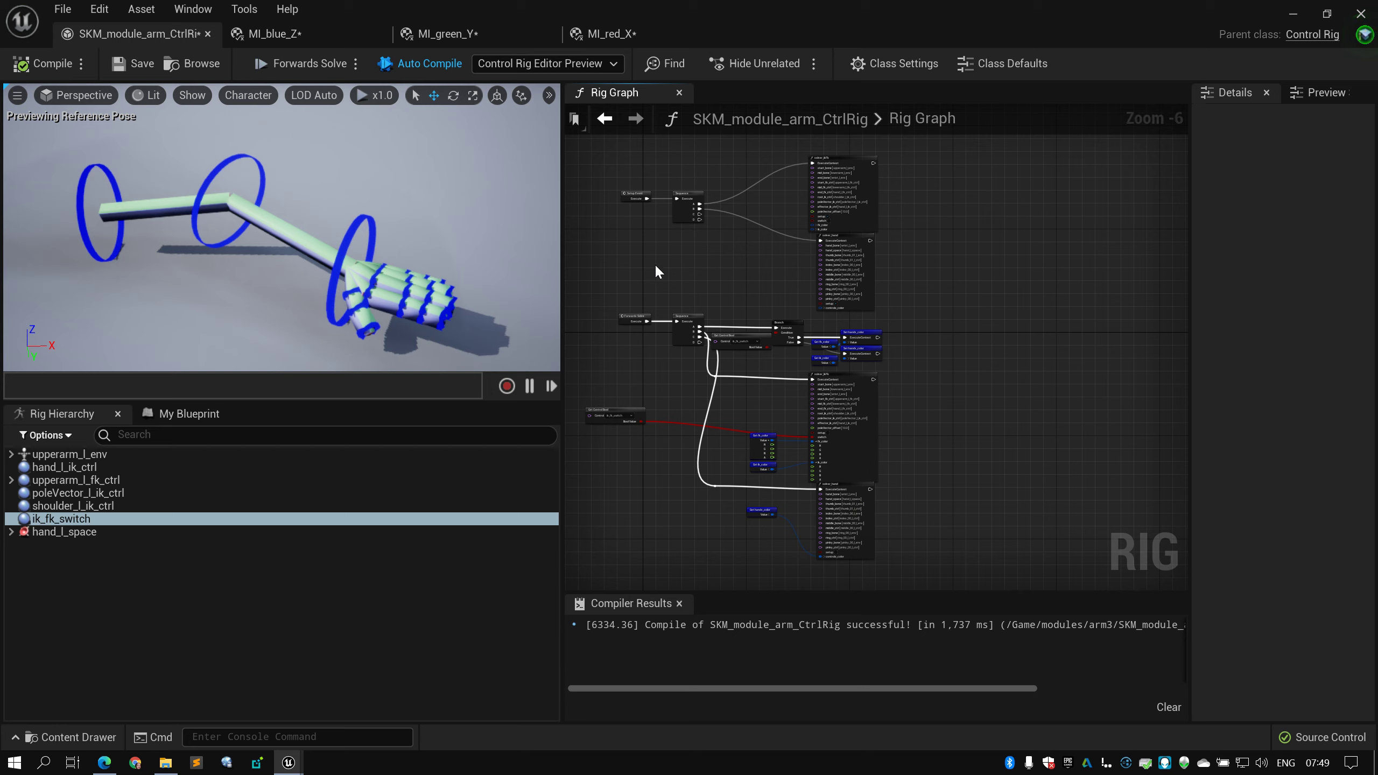
left_click(190, 413)
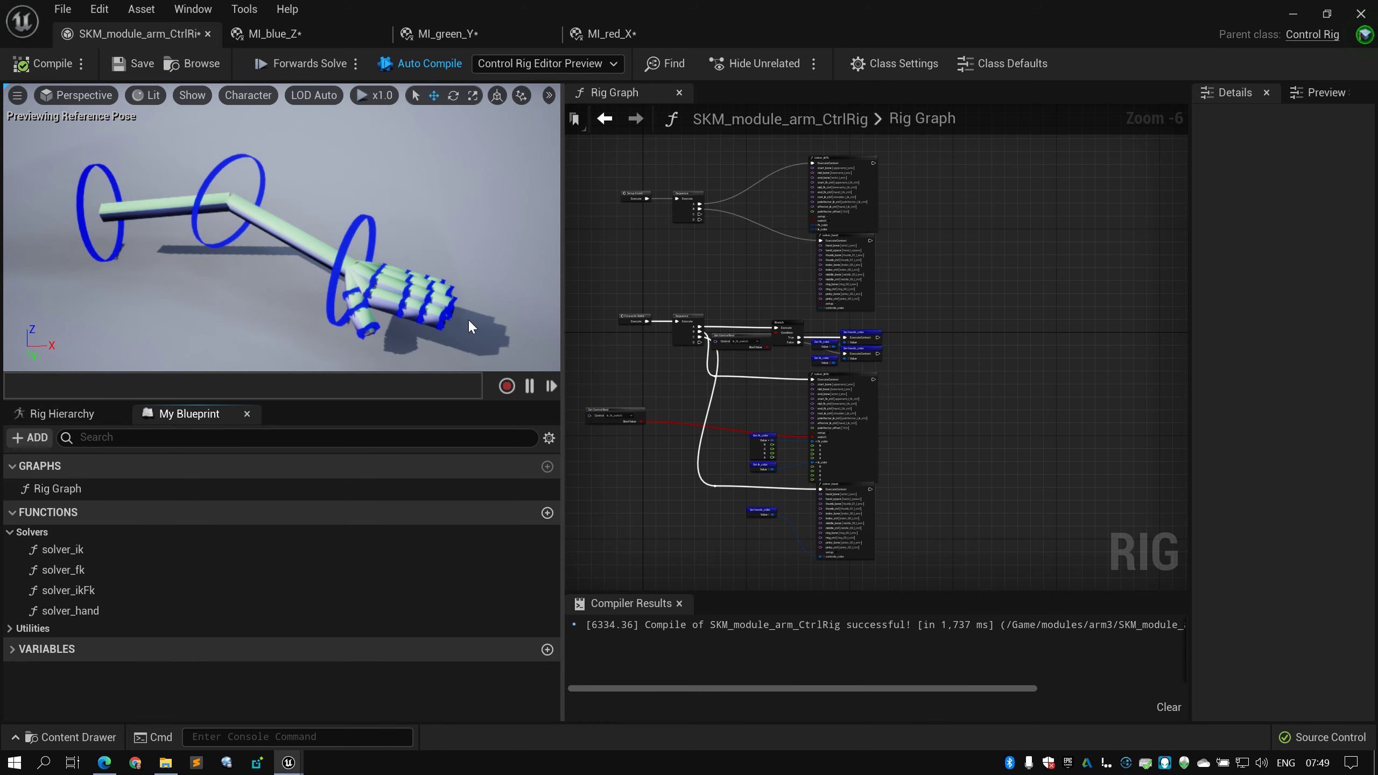
Widen the graph area, collapse the Solvers function category and expand the blueprint's variables
scroll(611, 261, "up", 1)
scroll(613, 233, "down", 2)
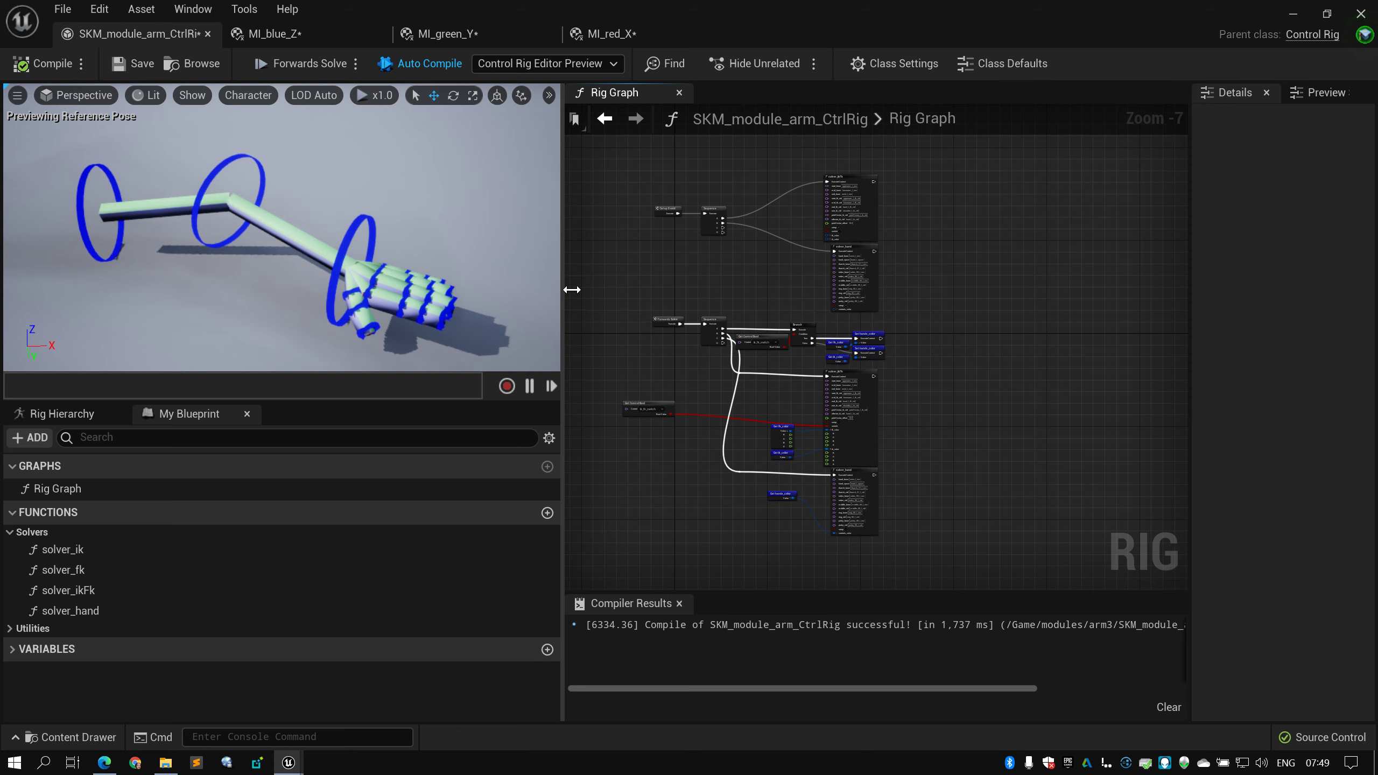
left_click_drag(561, 298, 521, 297)
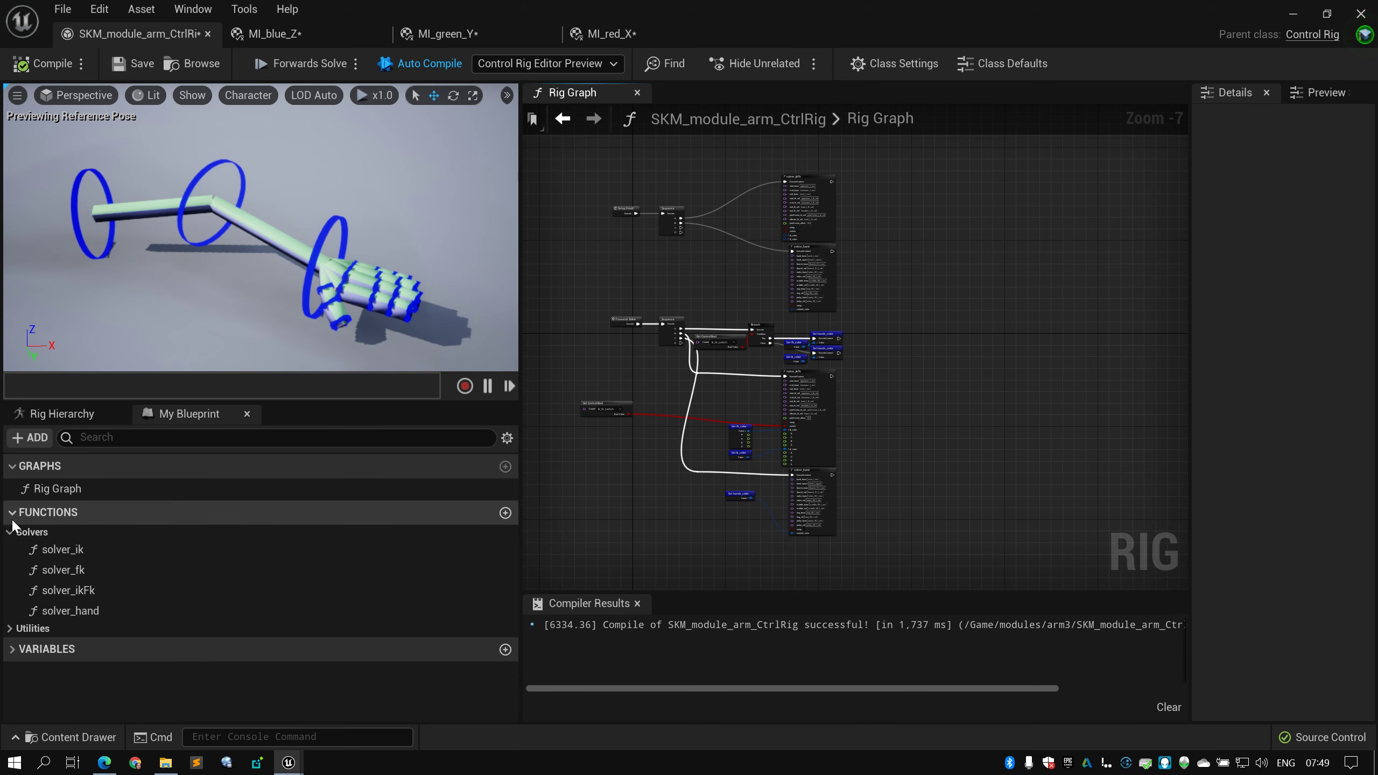
left_click(8, 533)
left_click(13, 568)
Inspect the default colors of the fk_color, ik_color and hands_color variables
left_click(59, 591)
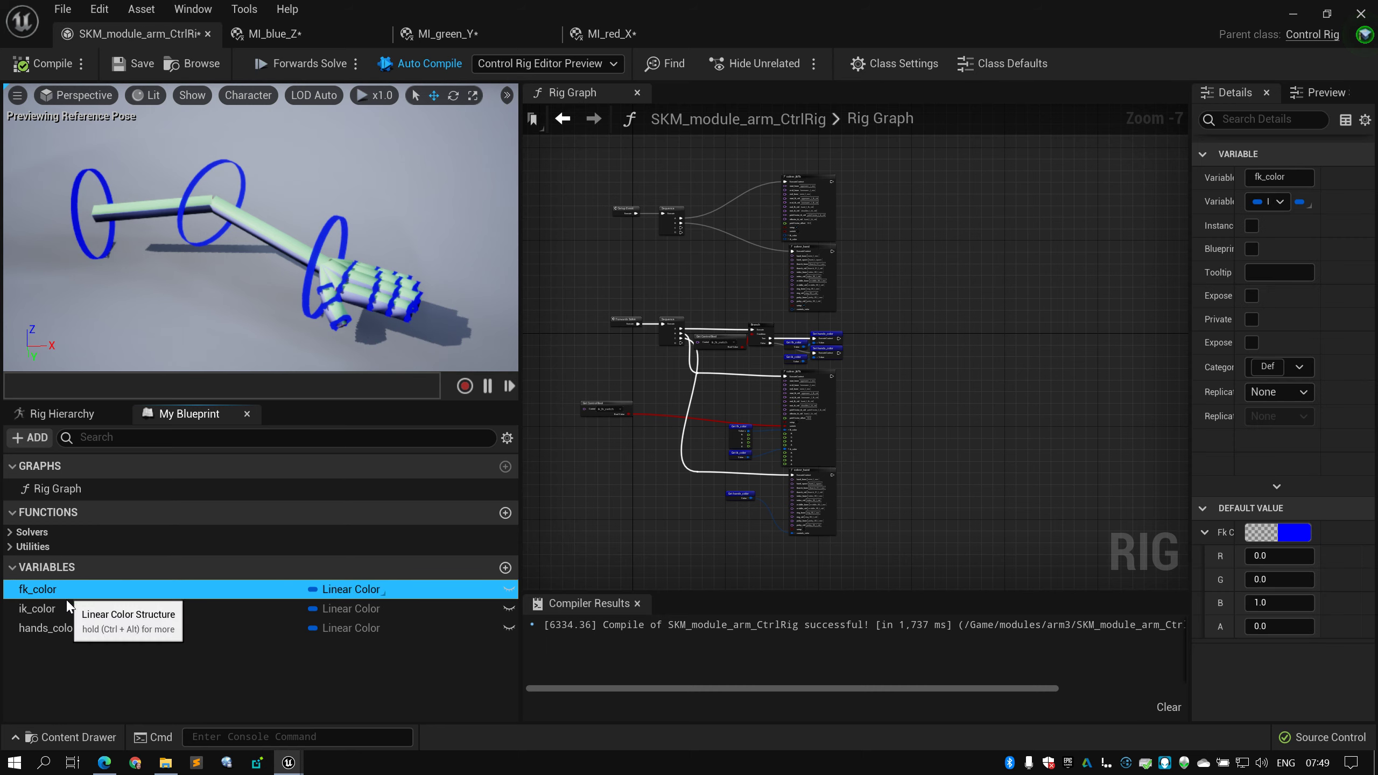
left_click(72, 630)
left_click(67, 591)
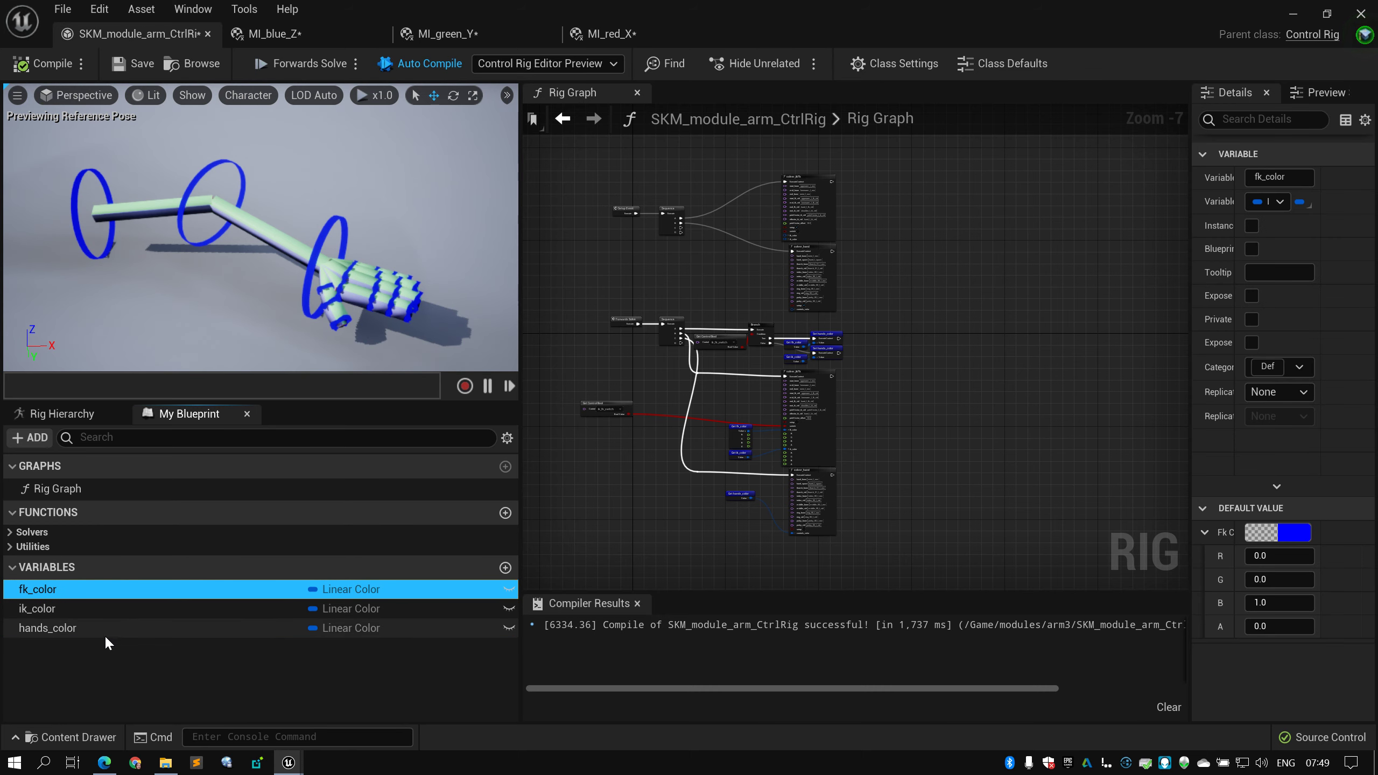
left_click(102, 631)
left_click(79, 589)
scroll(599, 275, "up", 2)
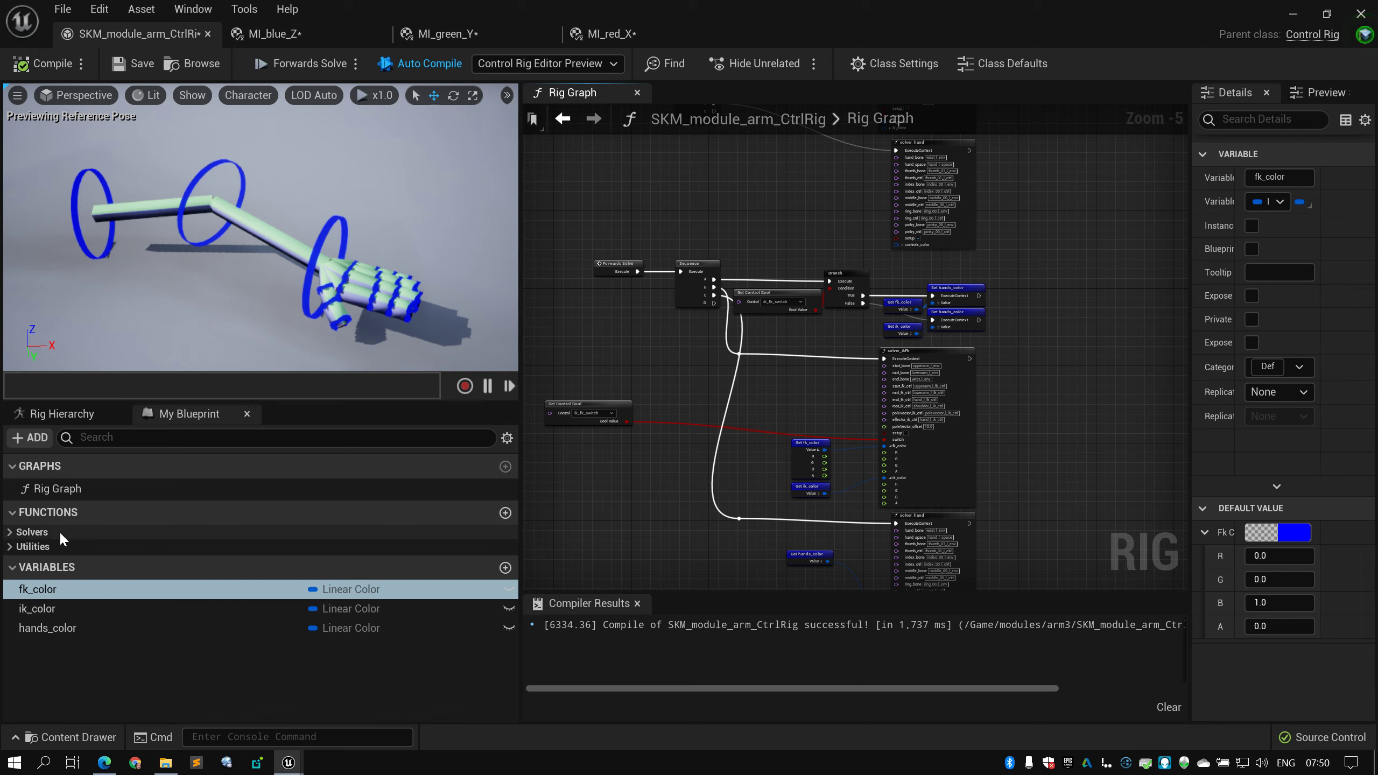
left_click(92, 627)
left_click(89, 589)
left_click(93, 628)
left_click(95, 592)
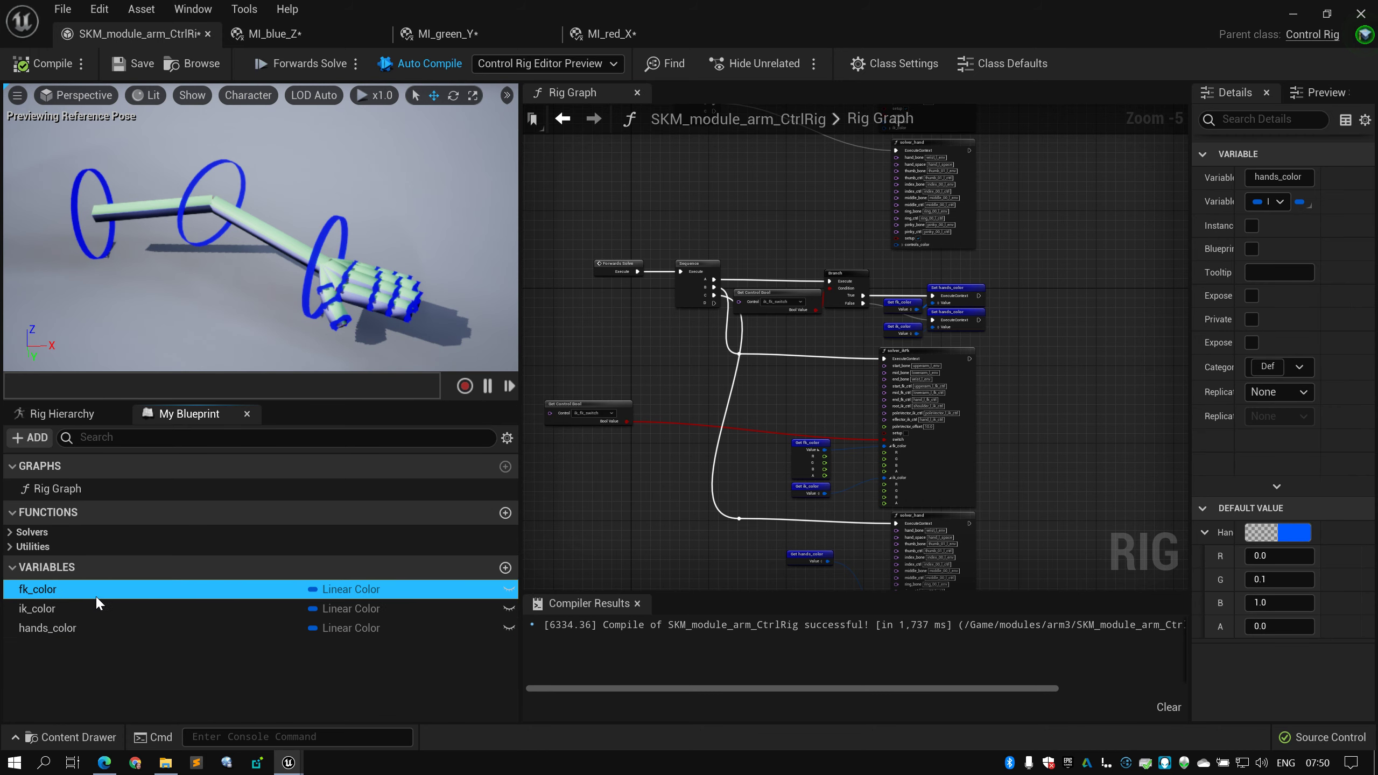
left_click(90, 628)
left_click(80, 590)
left_click(80, 629)
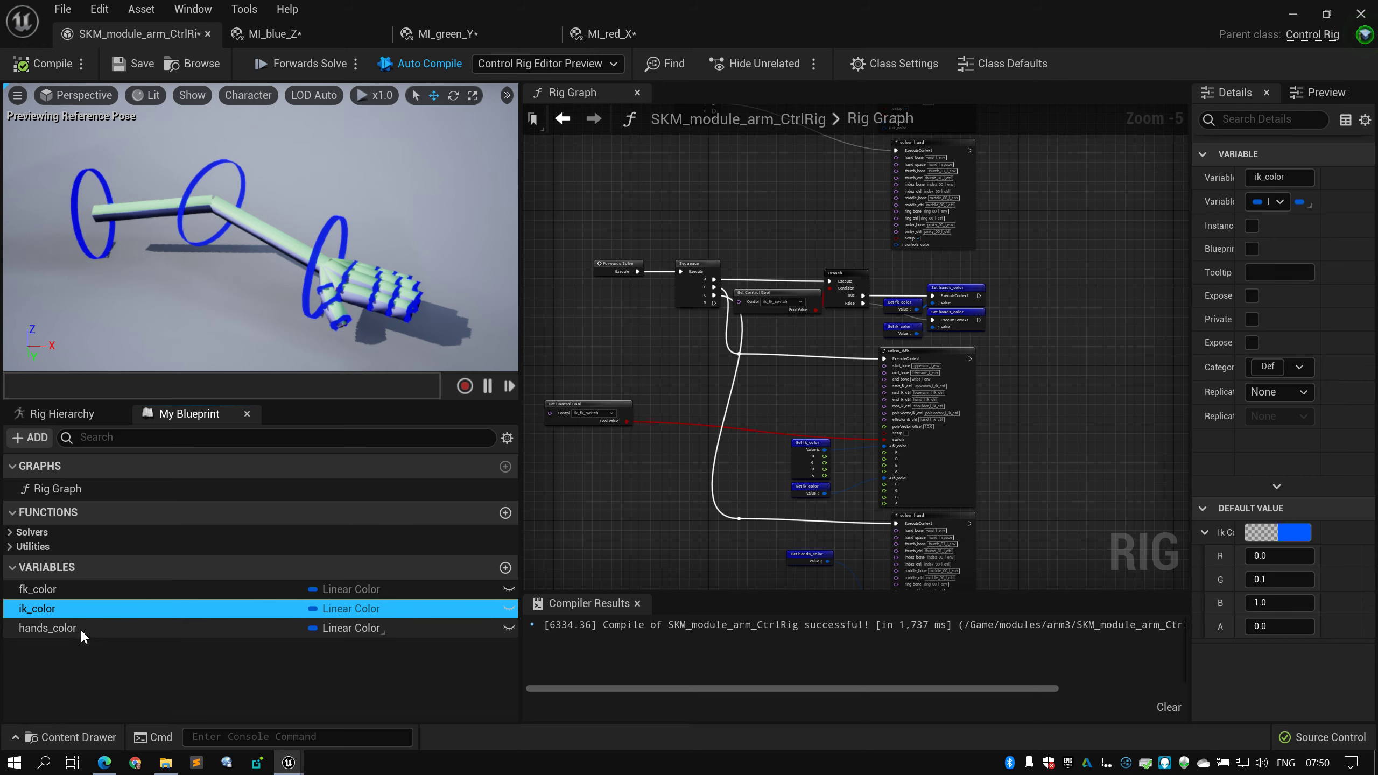
left_click(80, 590)
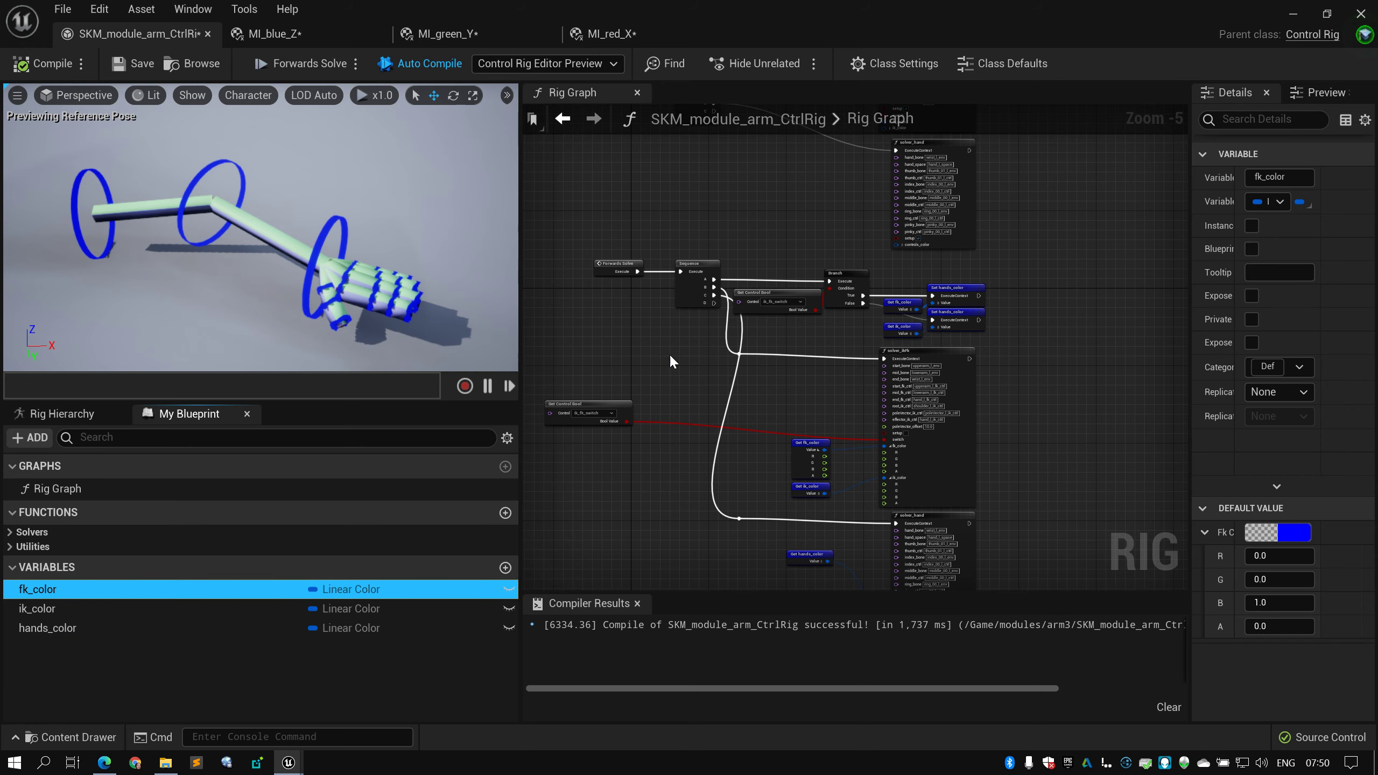
Examine where the color variables feed the Forwards Solve part of the rig graph
scroll(651, 334, "up", 1)
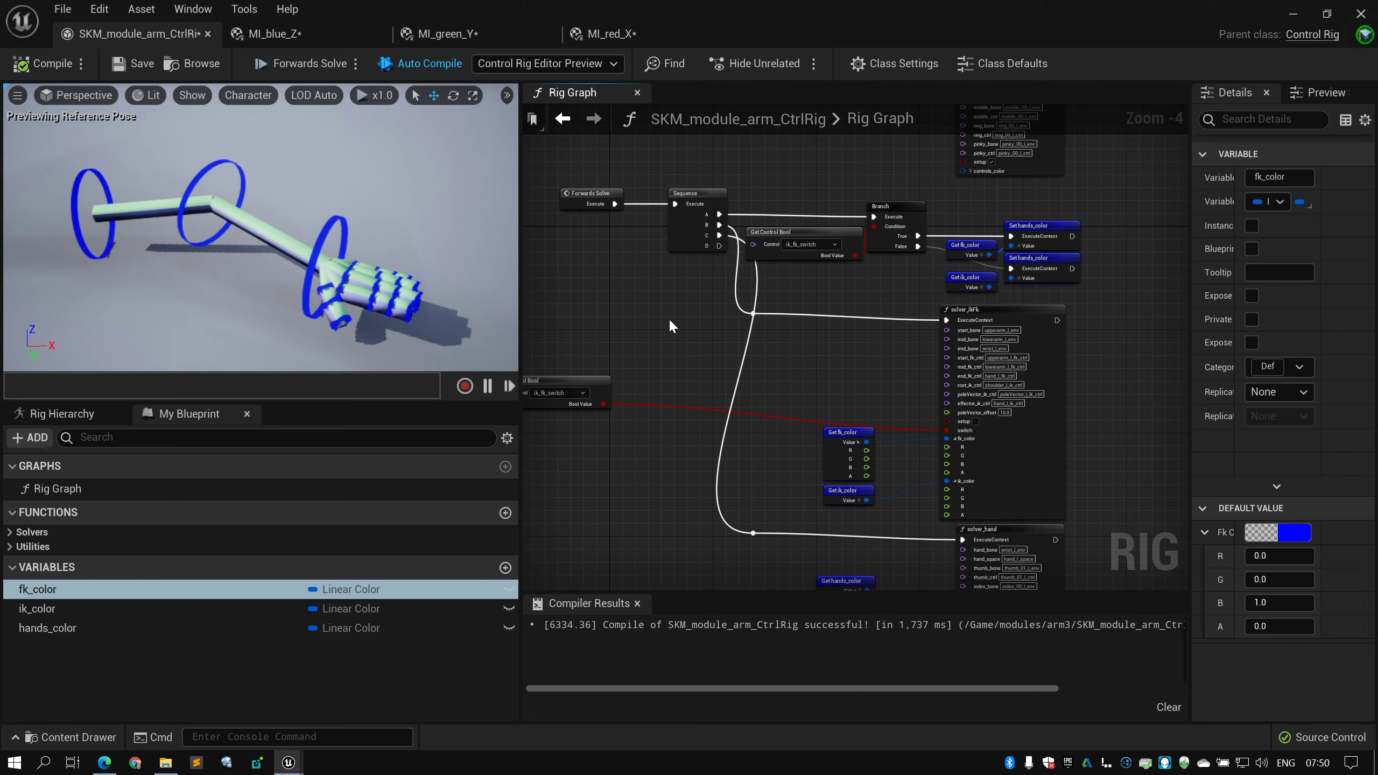
scroll(670, 321, "down", 2)
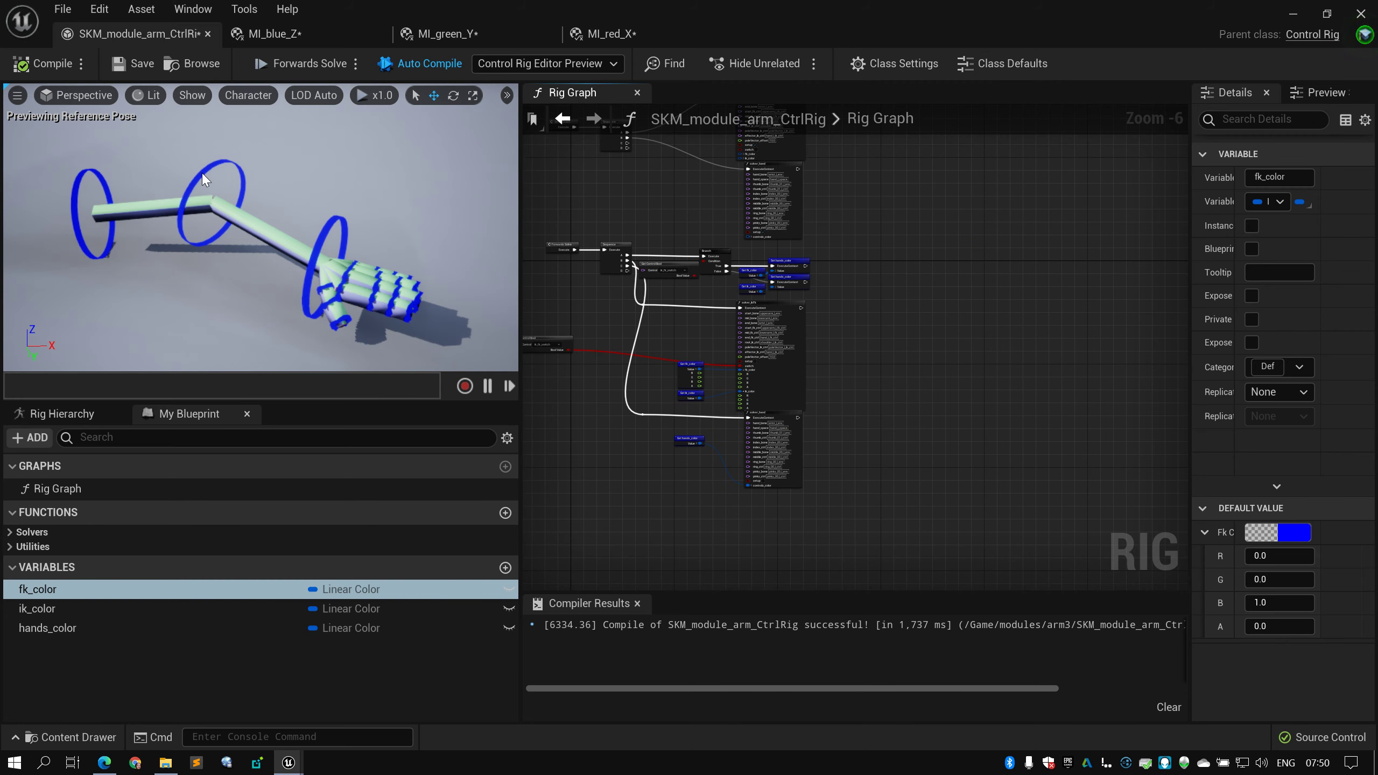
scroll(667, 309, "up", 2)
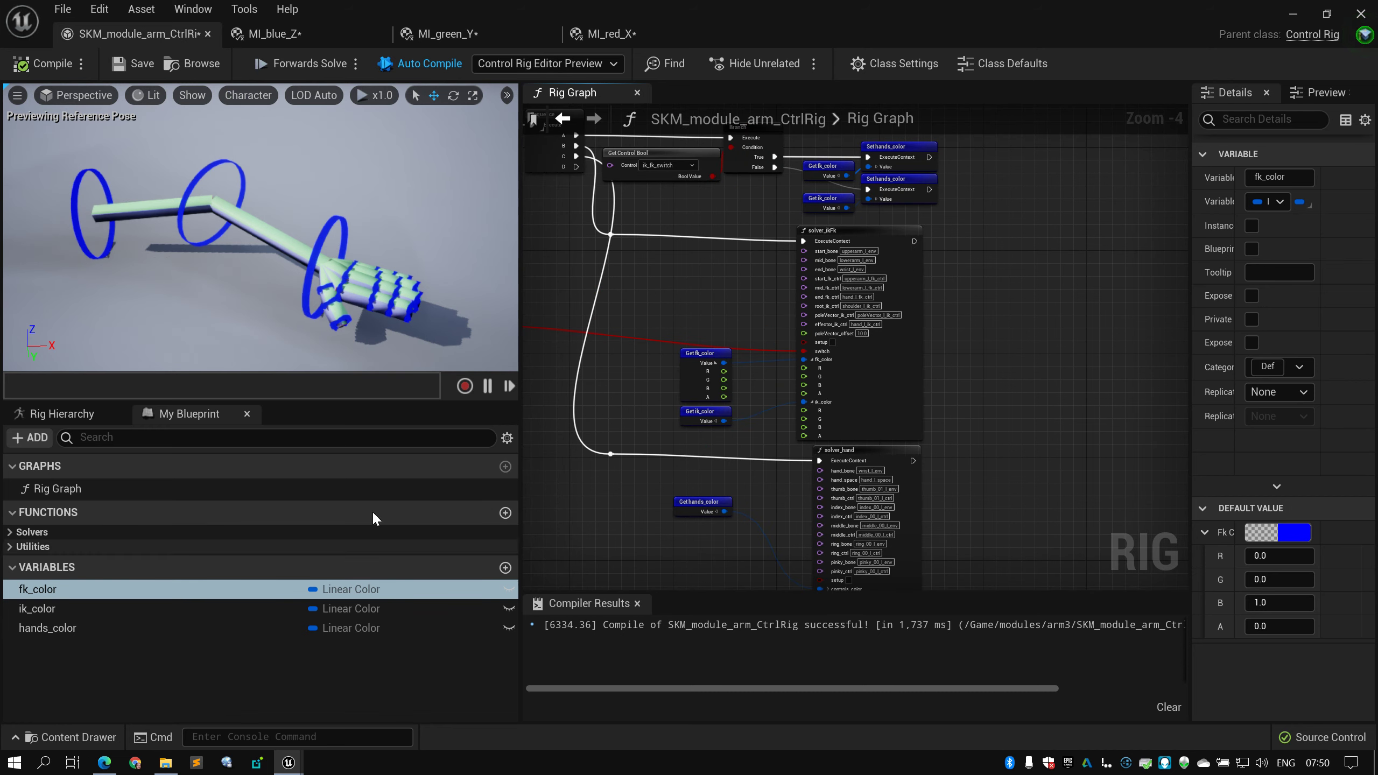
scroll(654, 310, "down", 1)
right_click_drag(673, 330, 694, 404)
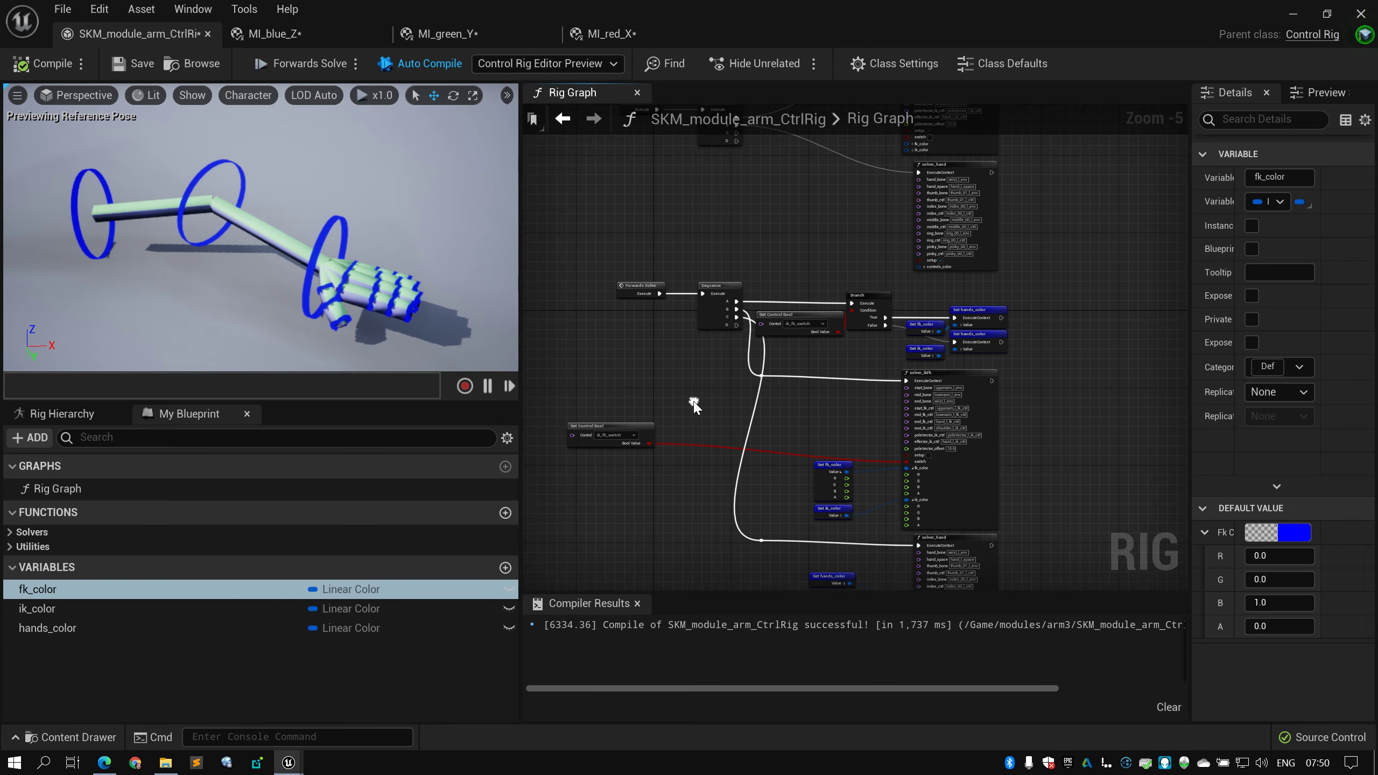
Examine the Setup Event chain from its Sequence node to the two solver function nodes
right_click_drag(728, 203, 719, 350)
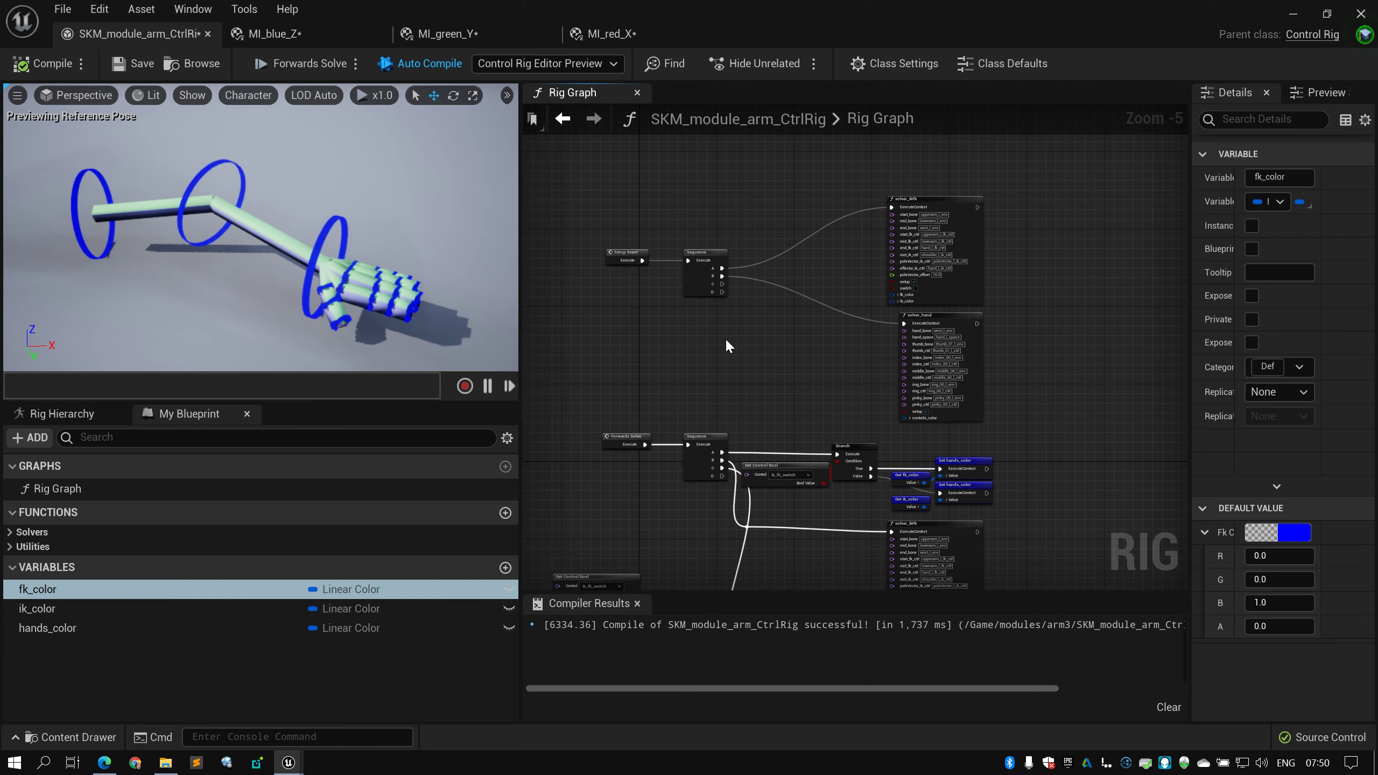
scroll(726, 338, "up", 2)
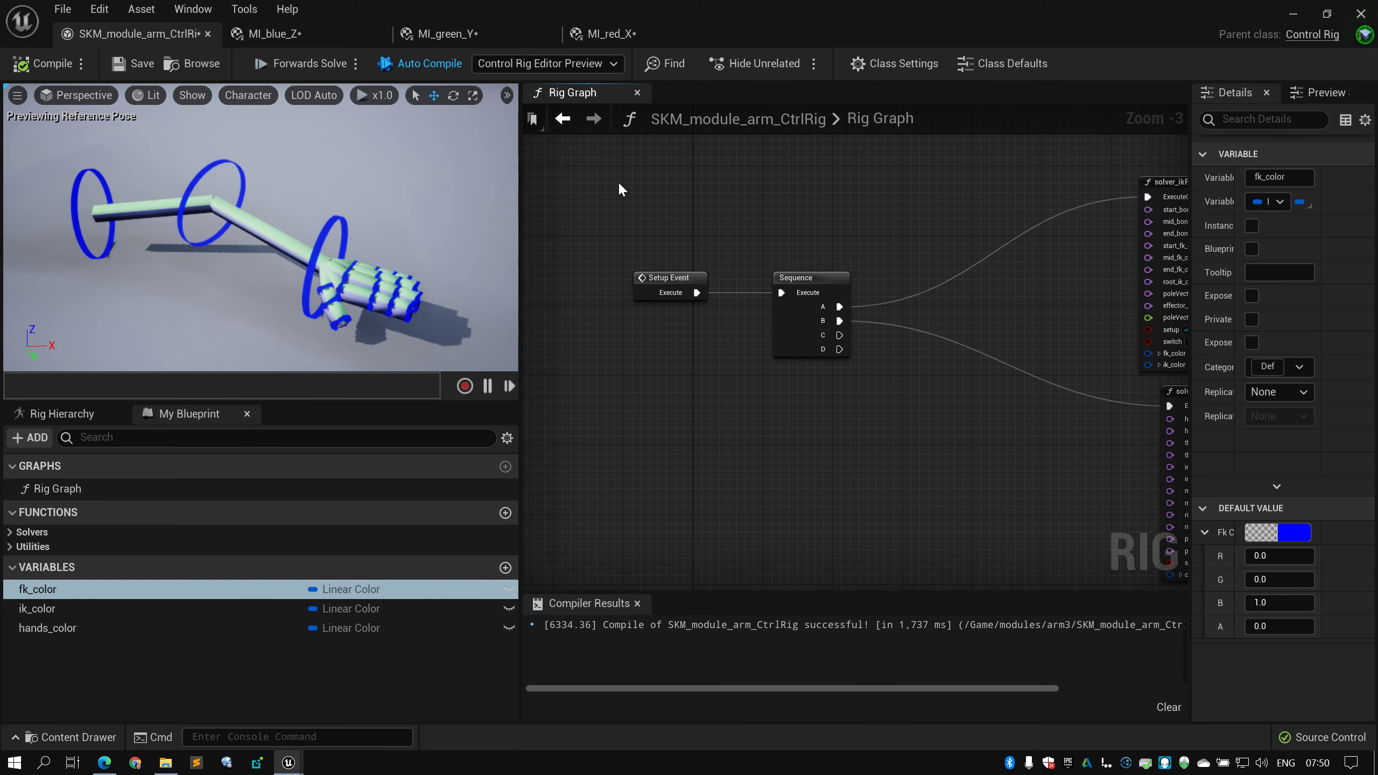
left_click_drag(618, 181, 893, 401)
right_click(893, 400)
left_click(890, 395)
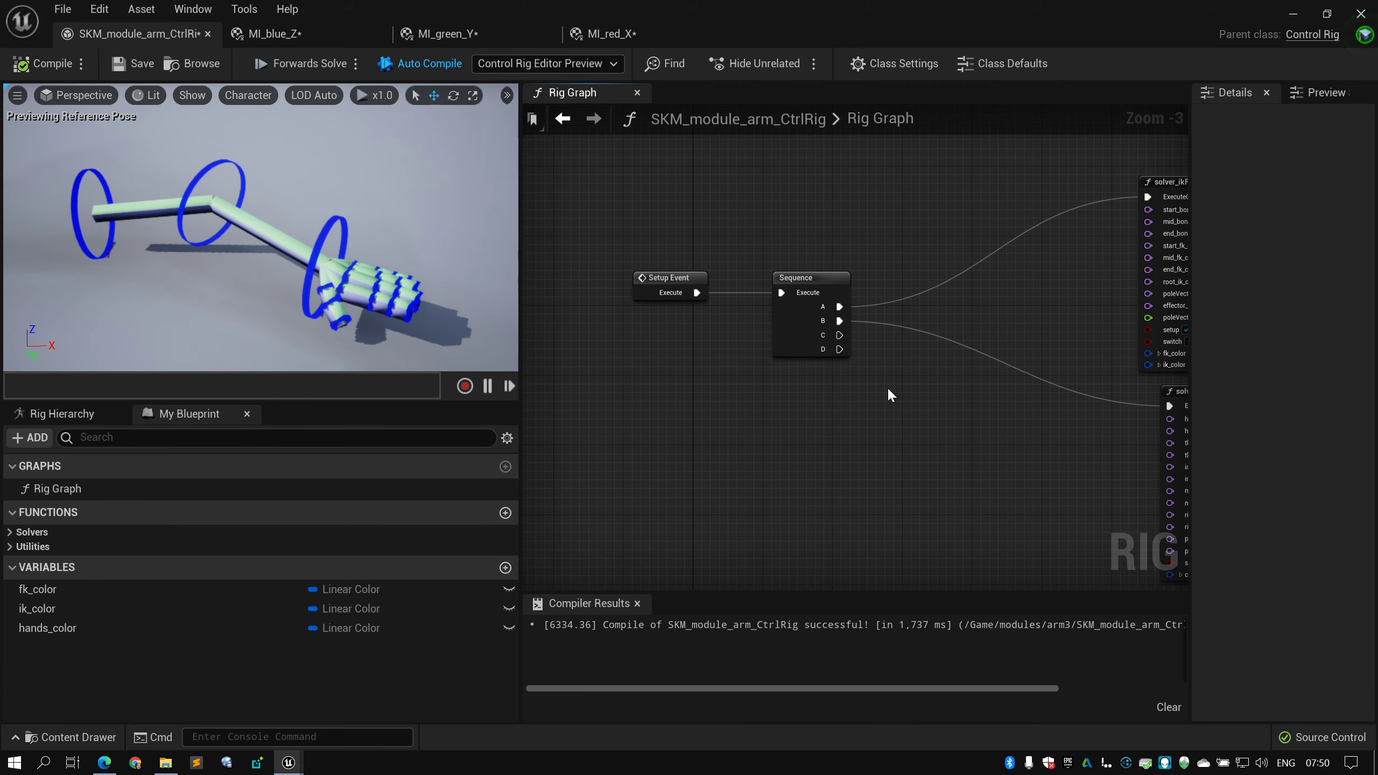
right_click_drag(887, 387, 663, 353)
left_click(752, 348)
scroll(663, 354, "up", 2)
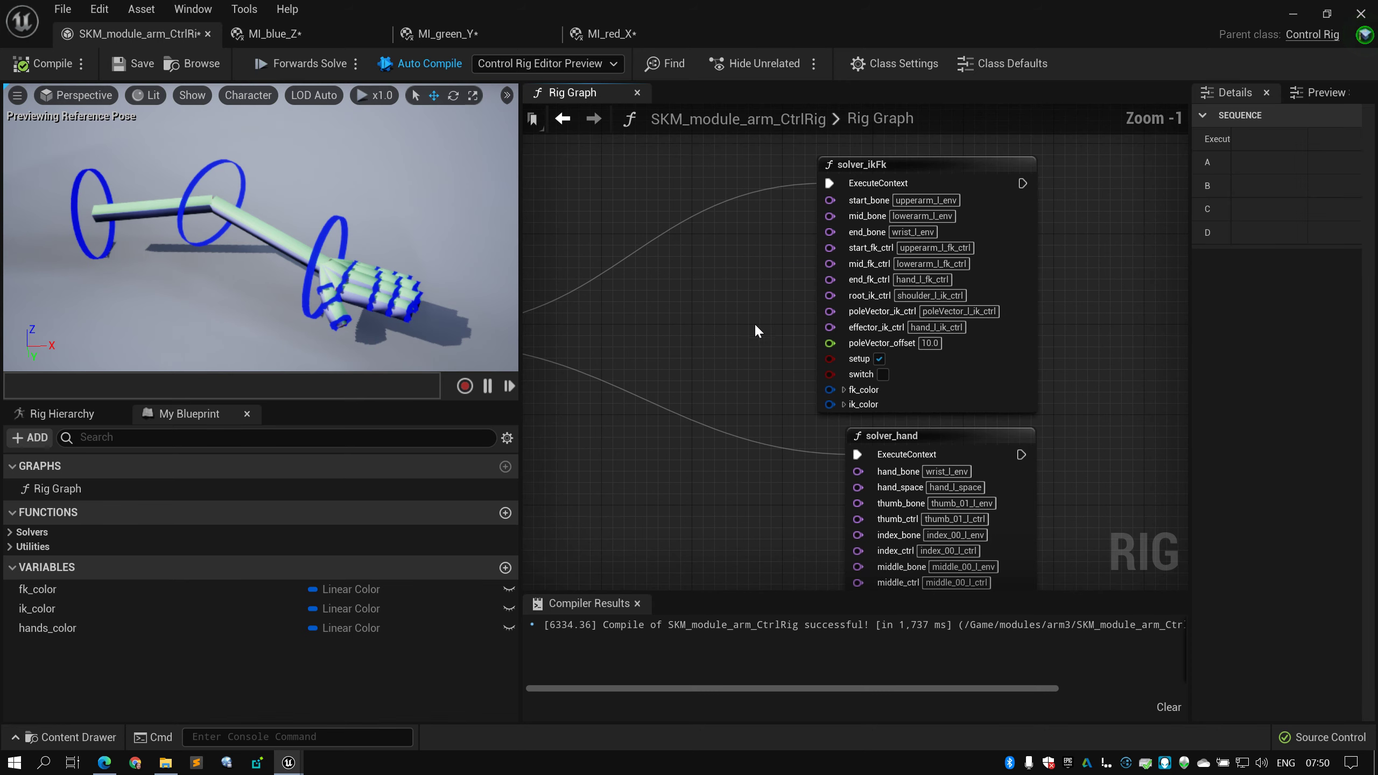
right_click_drag(753, 323, 555, 336)
Review the bone, control, offset, setup and color inputs of the Setup Event's solver_ikFk node
left_click(781, 191)
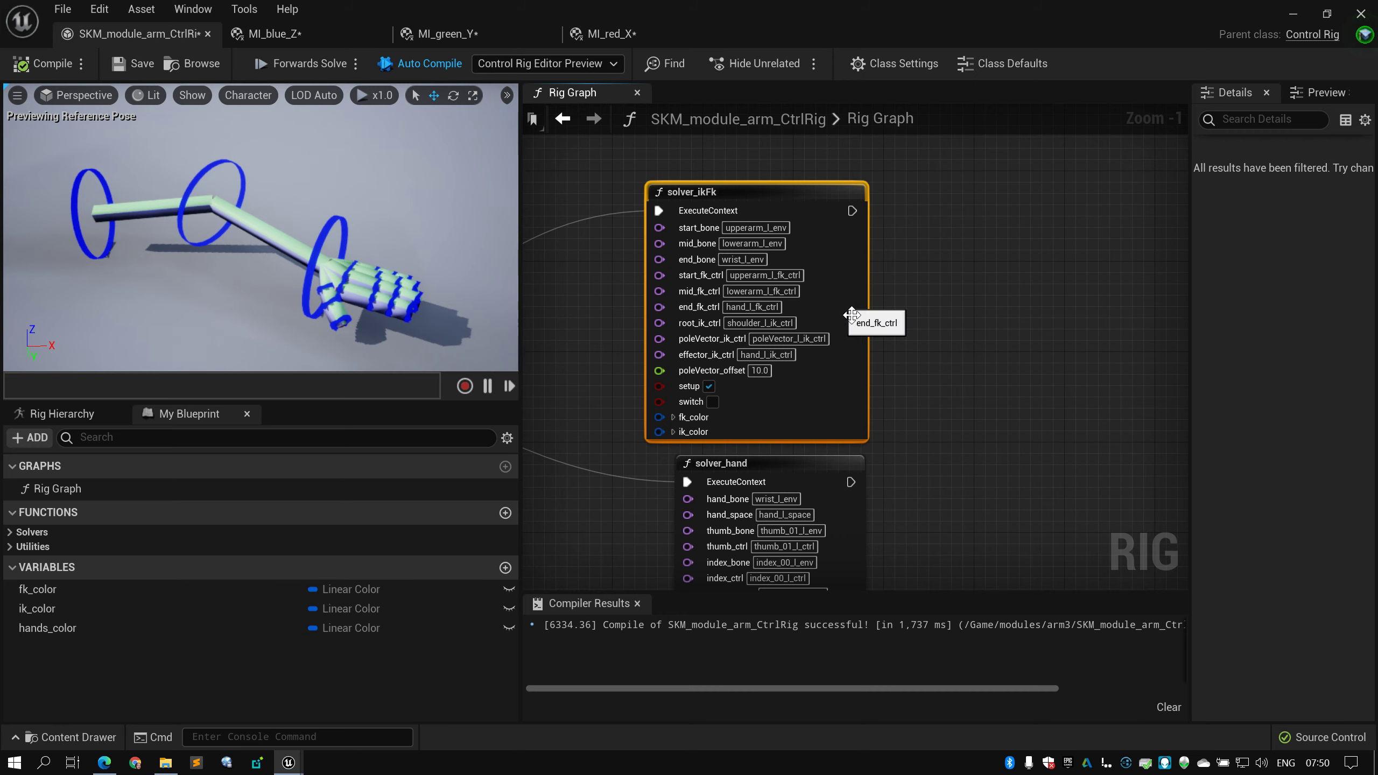
right_click_drag(944, 351, 941, 341)
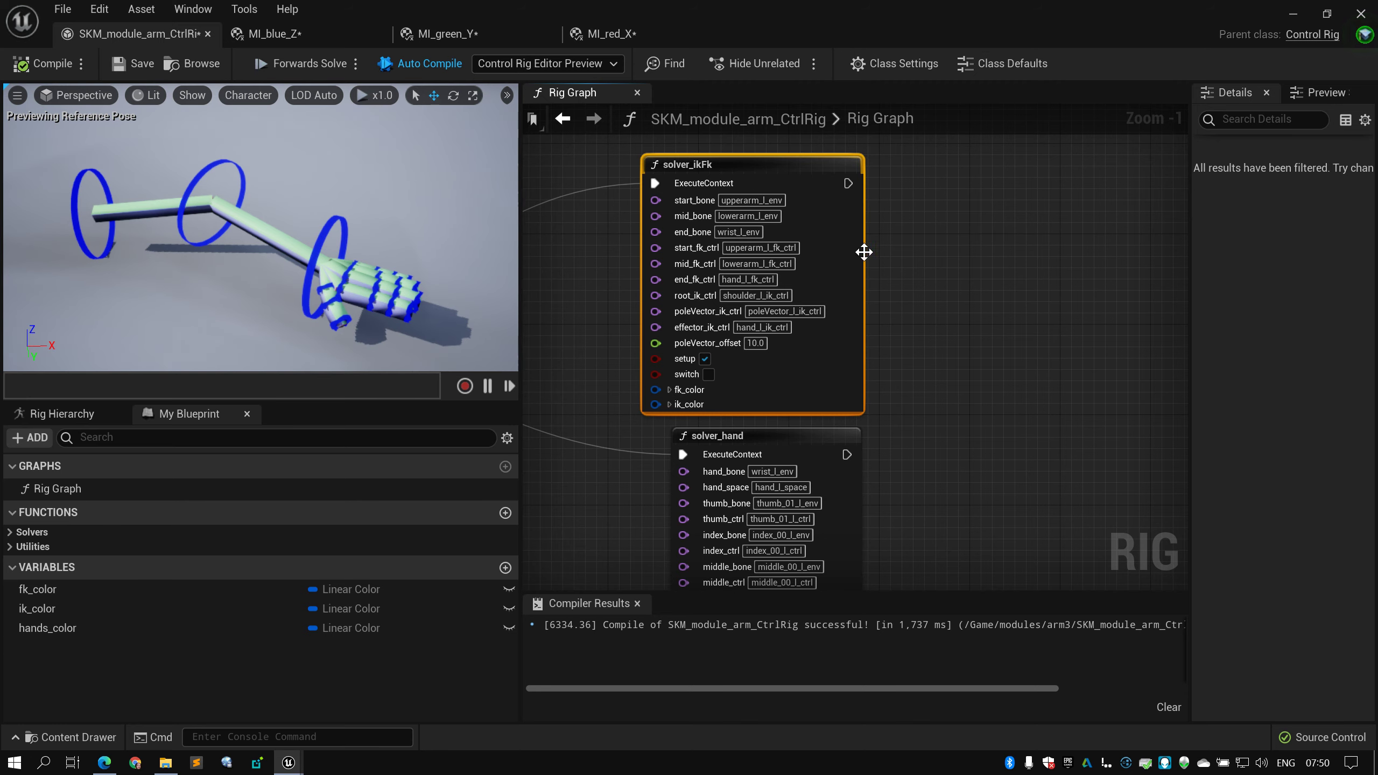
scroll(969, 240, "down", 3)
right_click_drag(969, 240, 1165, 218)
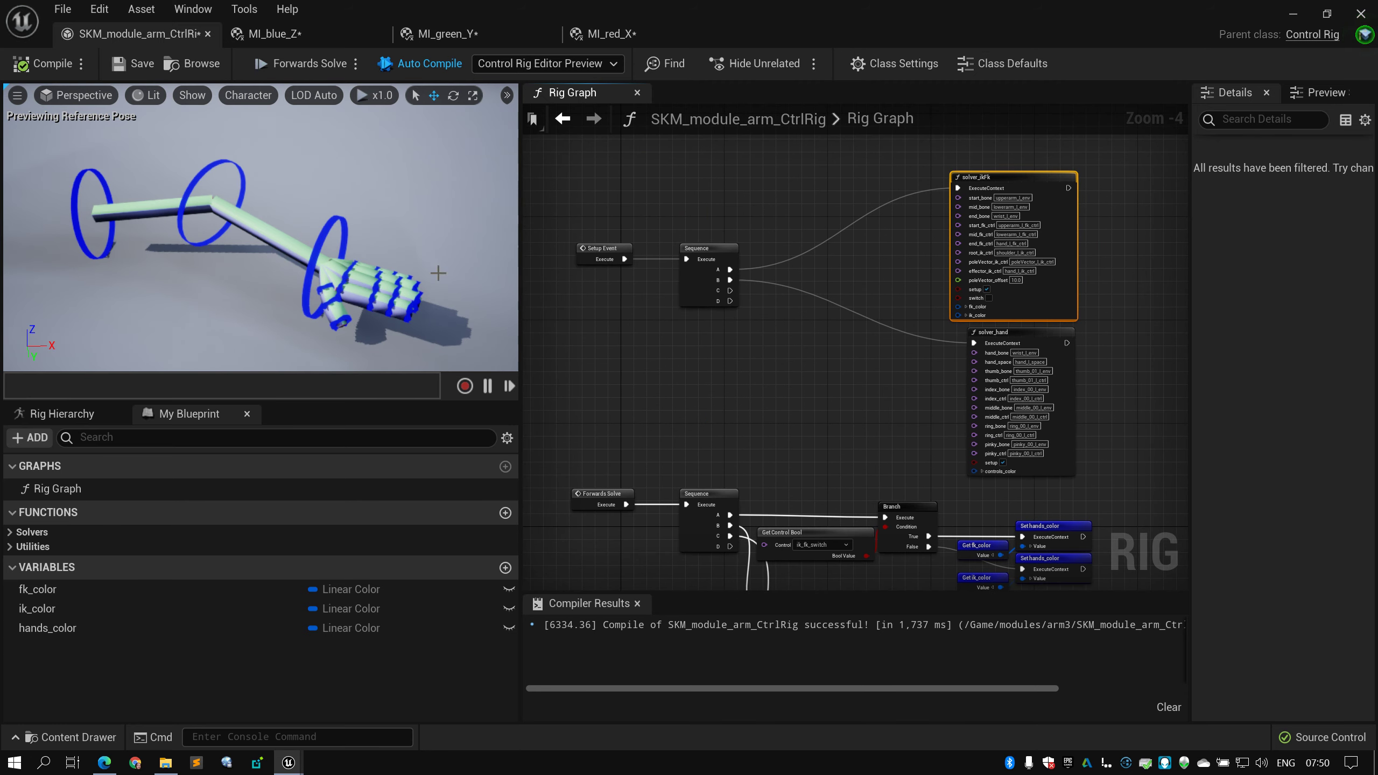
scroll(868, 240, "up", 5)
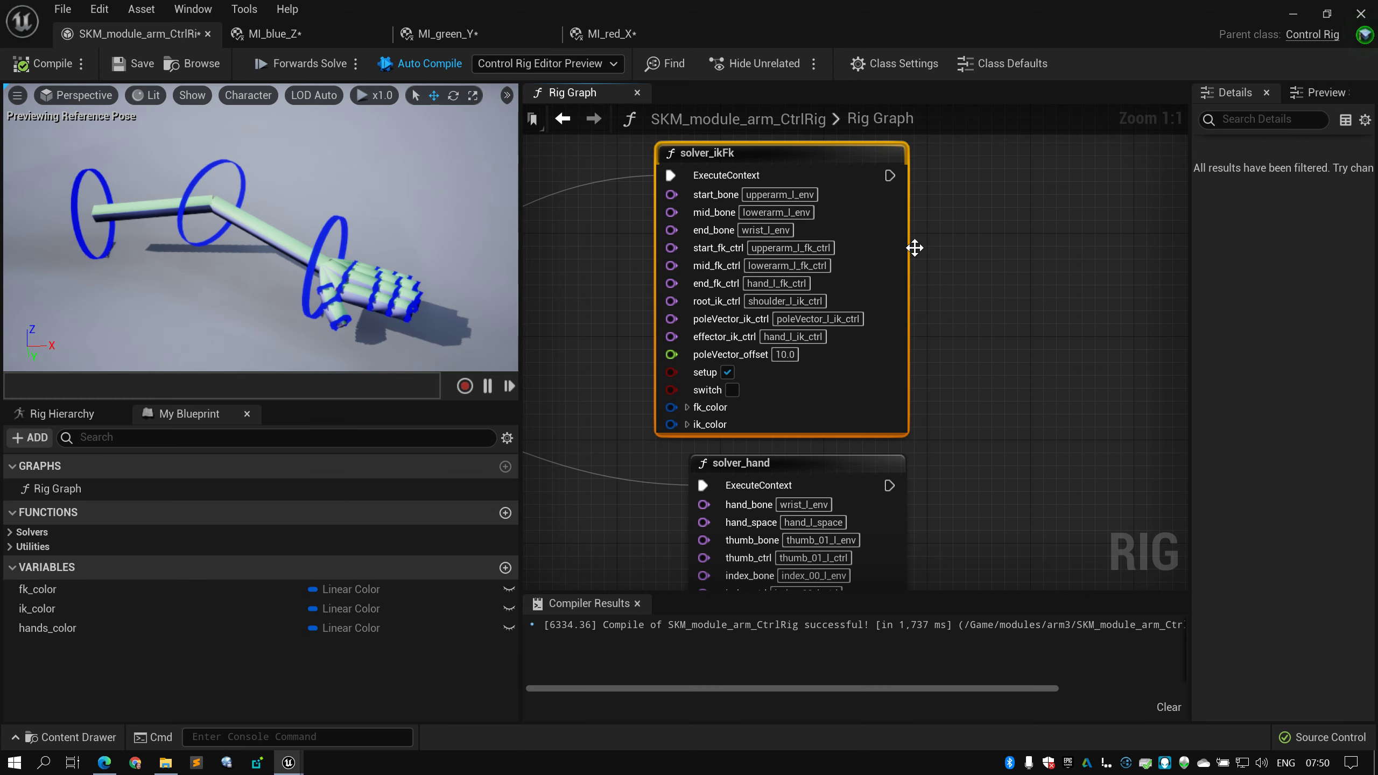
right_click_drag(940, 249, 976, 296)
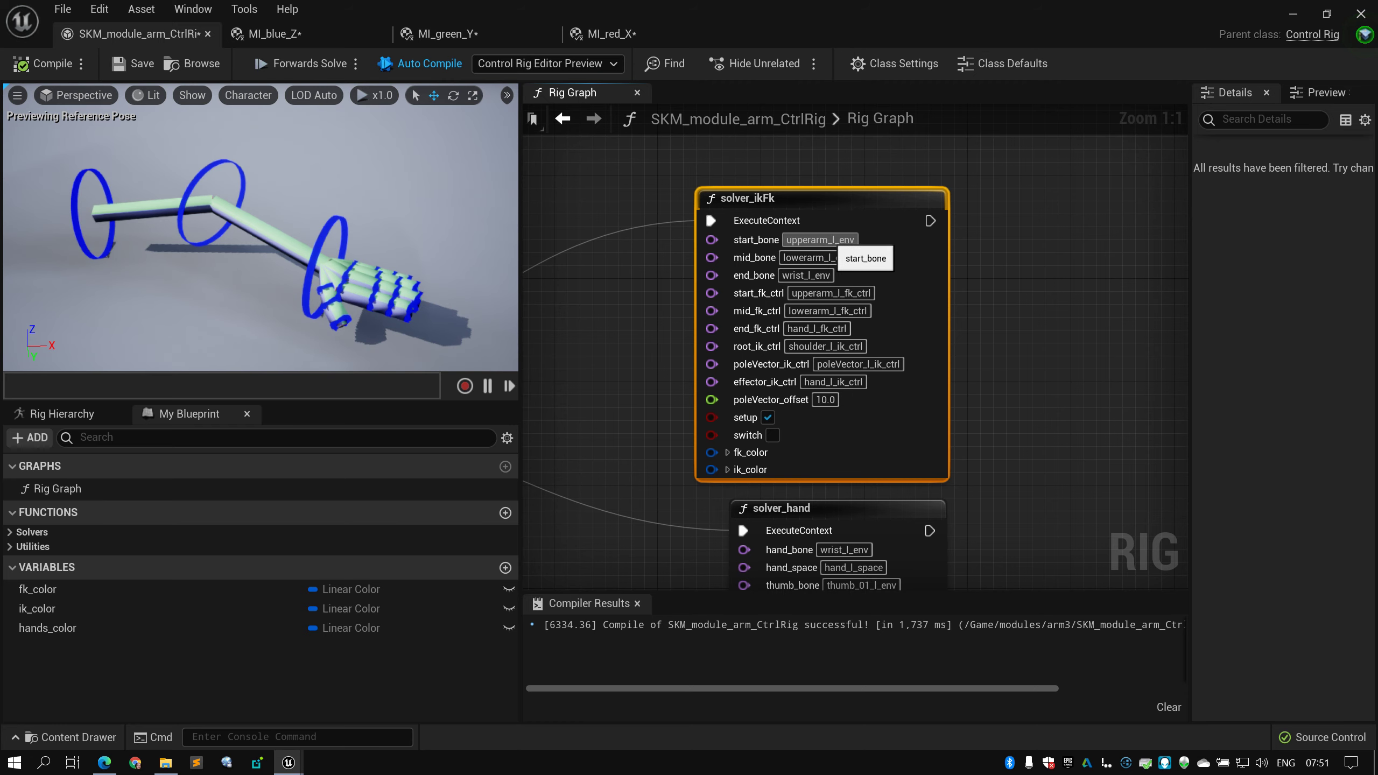
right_click_drag(991, 371, 963, 334)
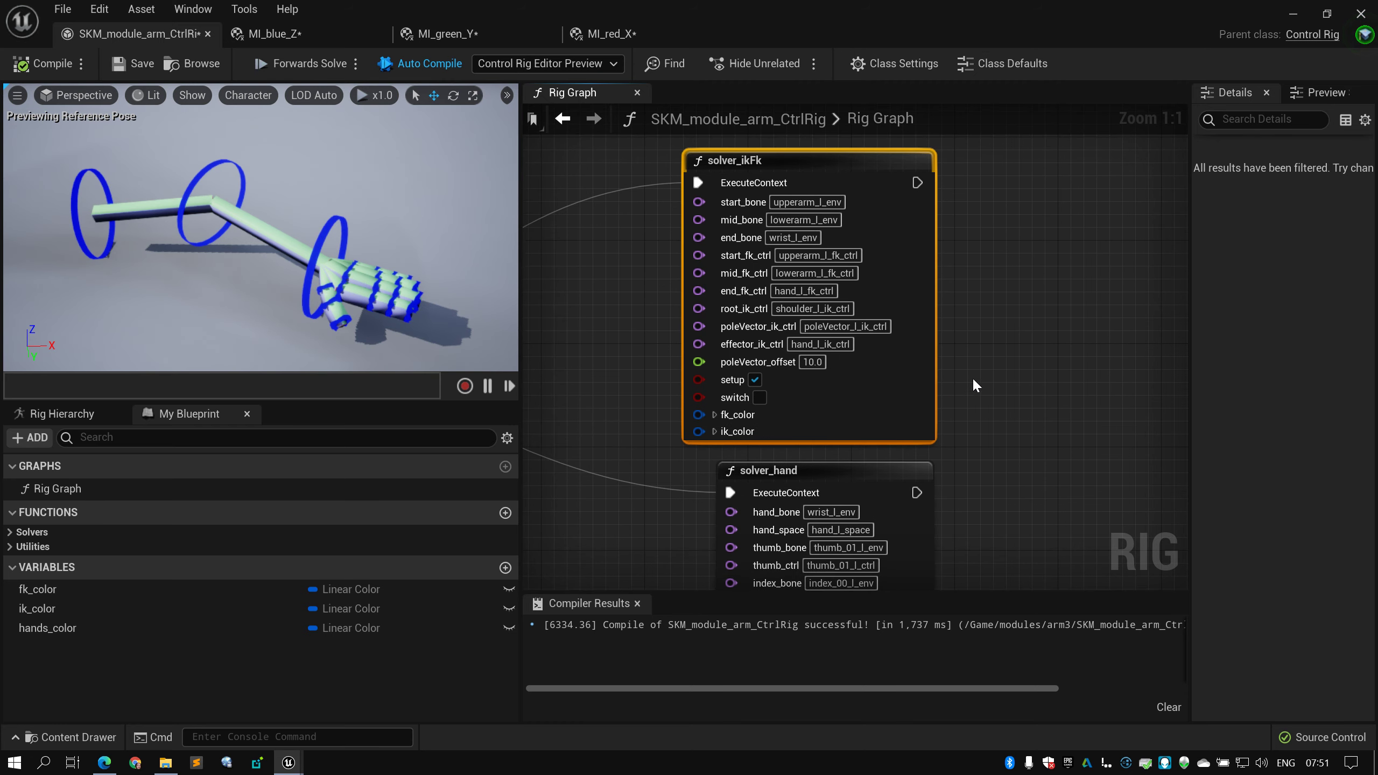
scroll(972, 377, "down", 6)
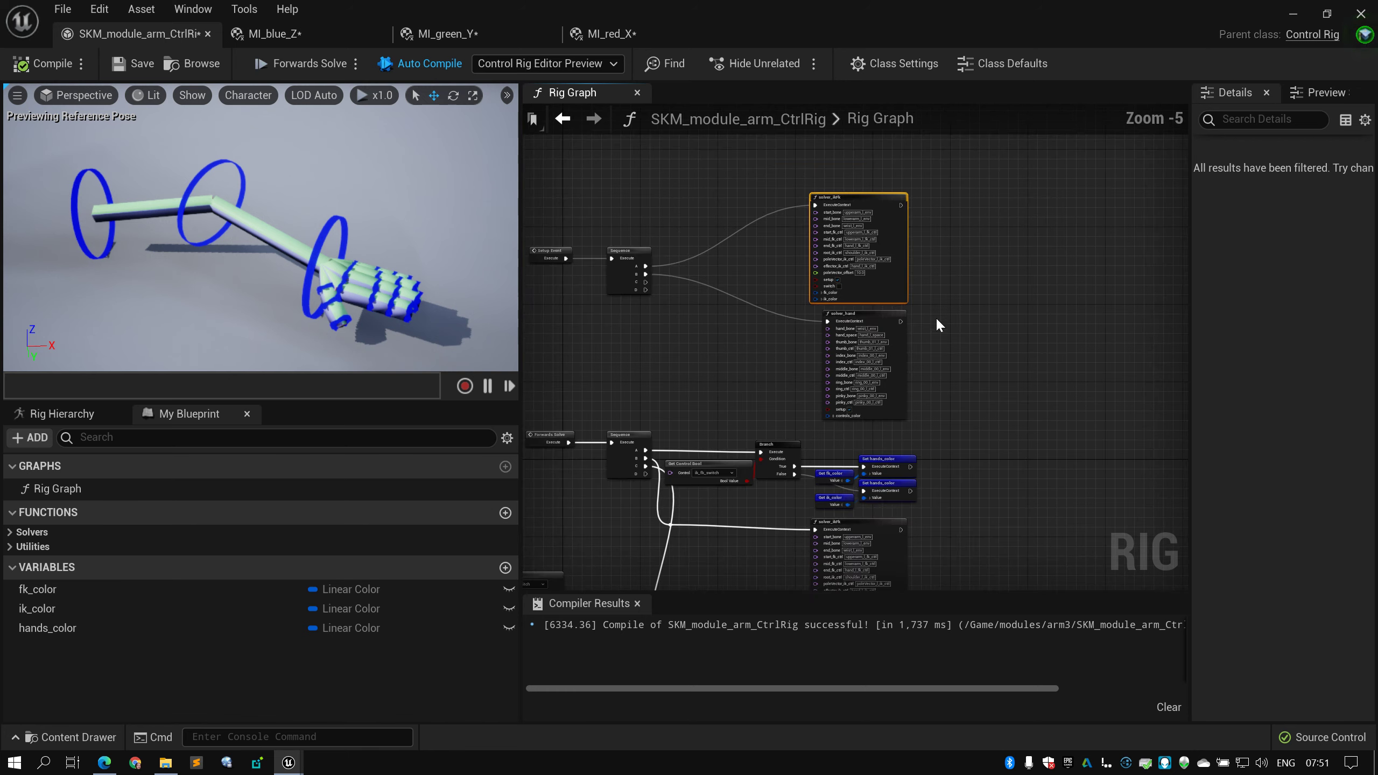
Align the Setup Event's solver_hand node with the left edge of the solver_ikFk node above it
scroll(936, 317, "up", 4)
left_click(880, 310)
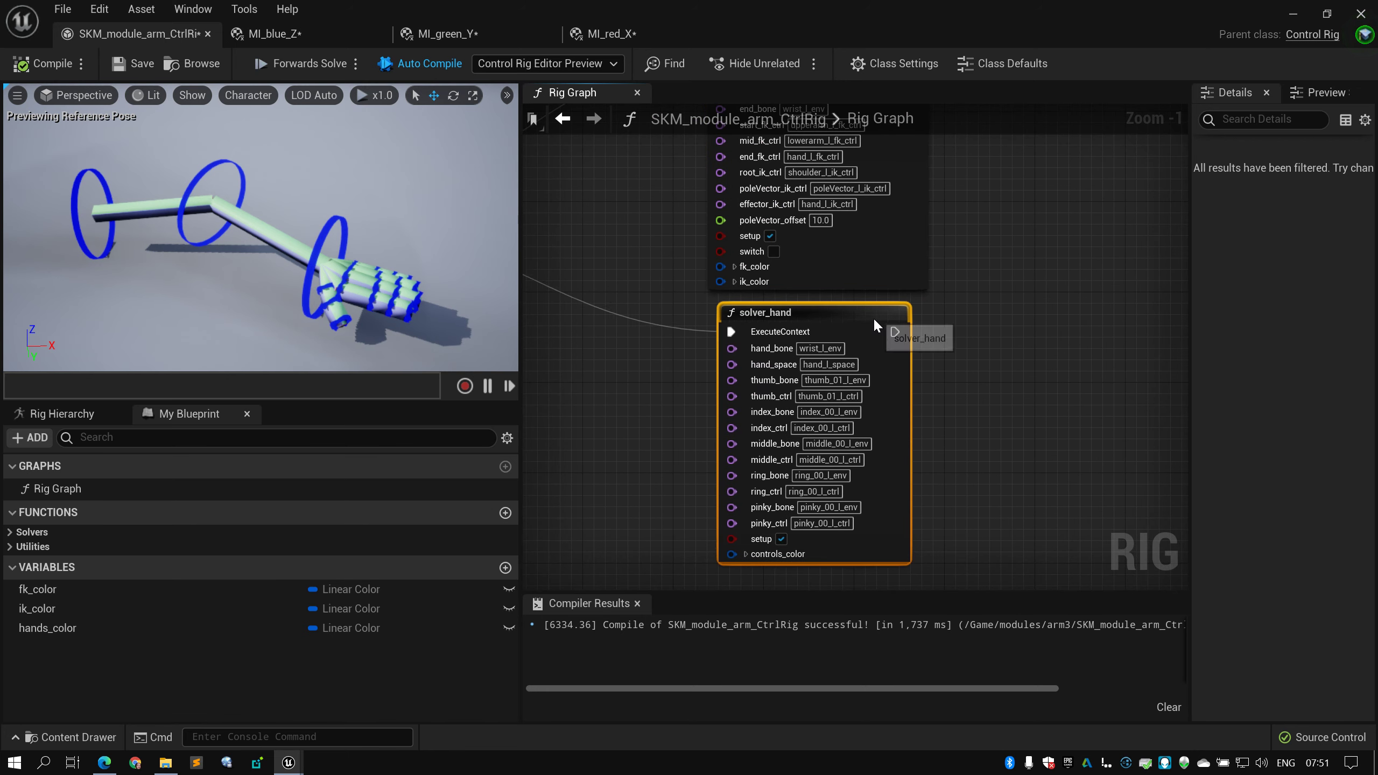
left_click_drag(874, 320, 867, 320)
right_click_drag(951, 330, 997, 373)
scroll(998, 373, "down", 2)
right_click_drag(912, 373, 982, 367)
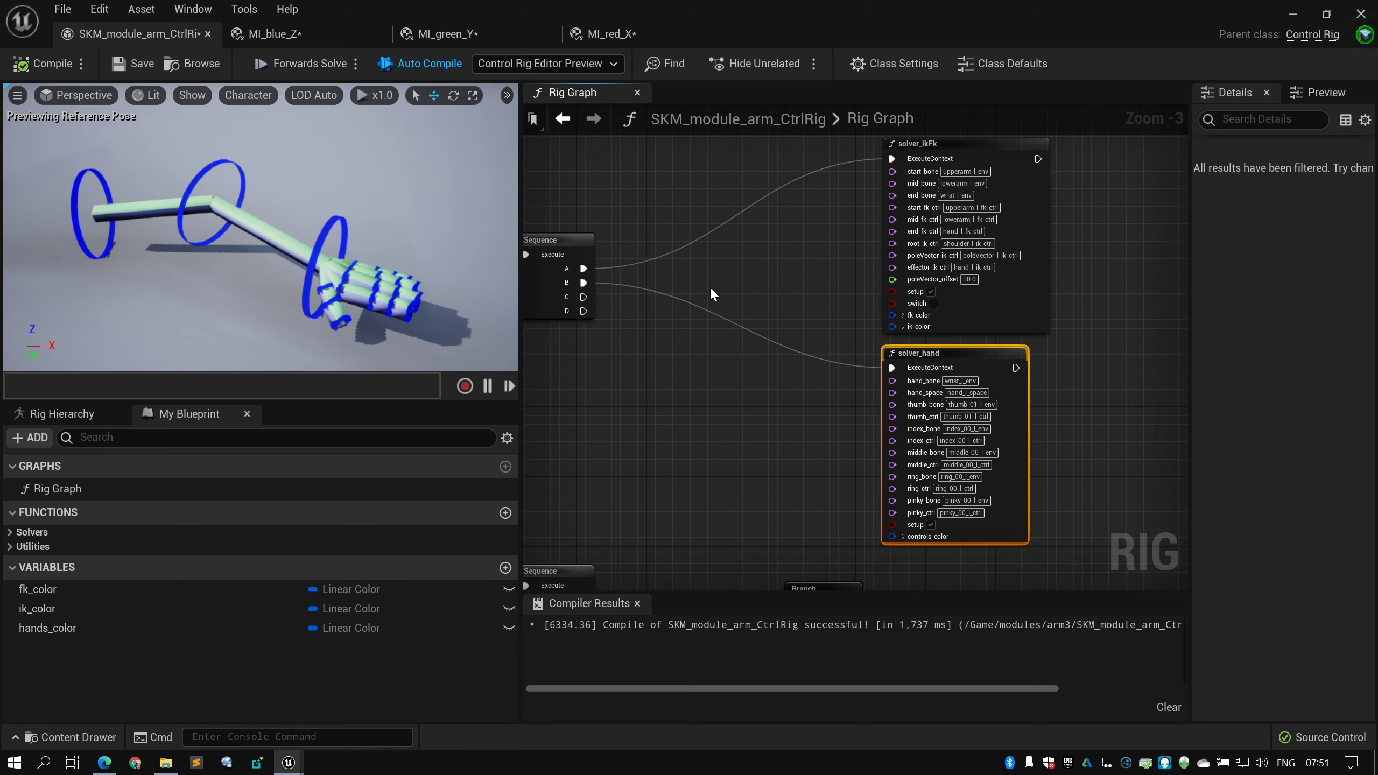
right_click_drag(618, 306, 585, 352)
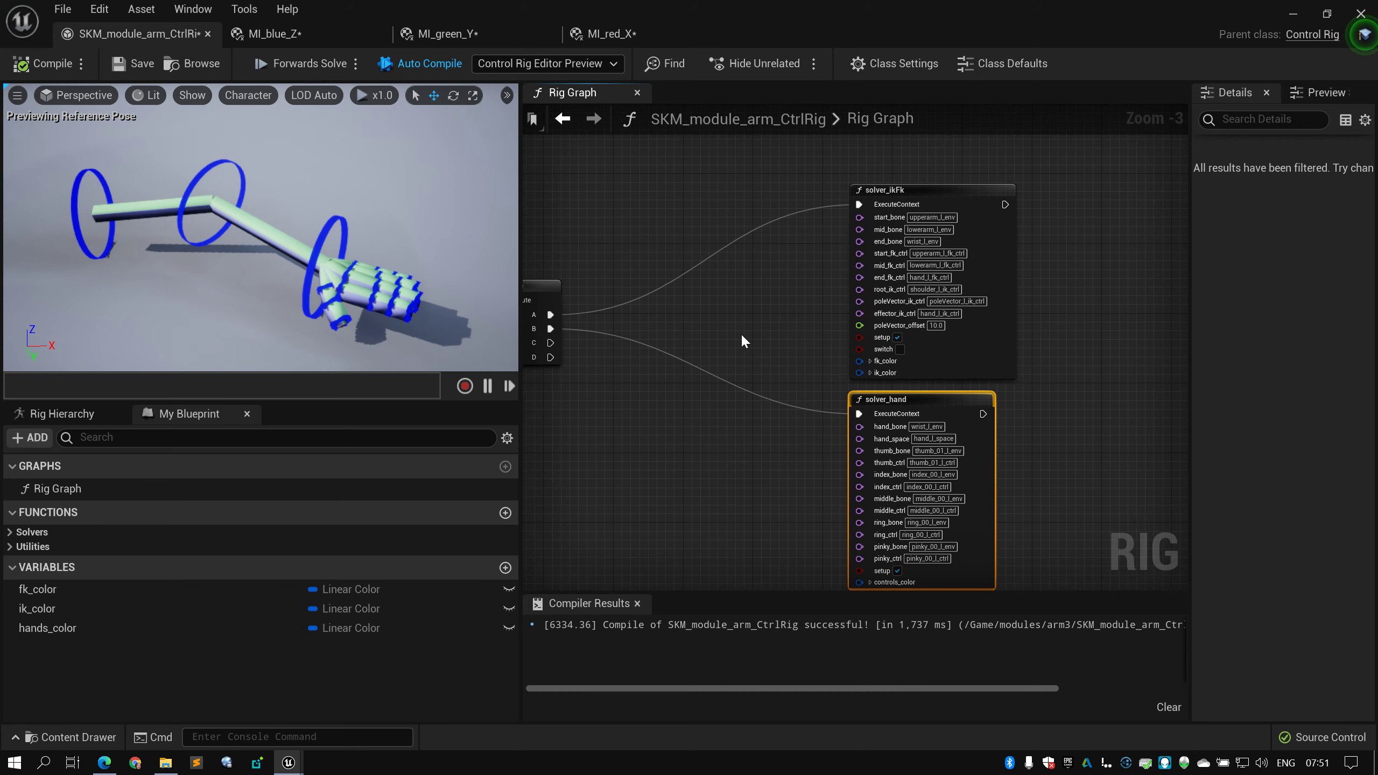
Compare the arm and hand in the preview with the bone and control inputs of solver_ikFk and solver_hand
left_click(901, 205)
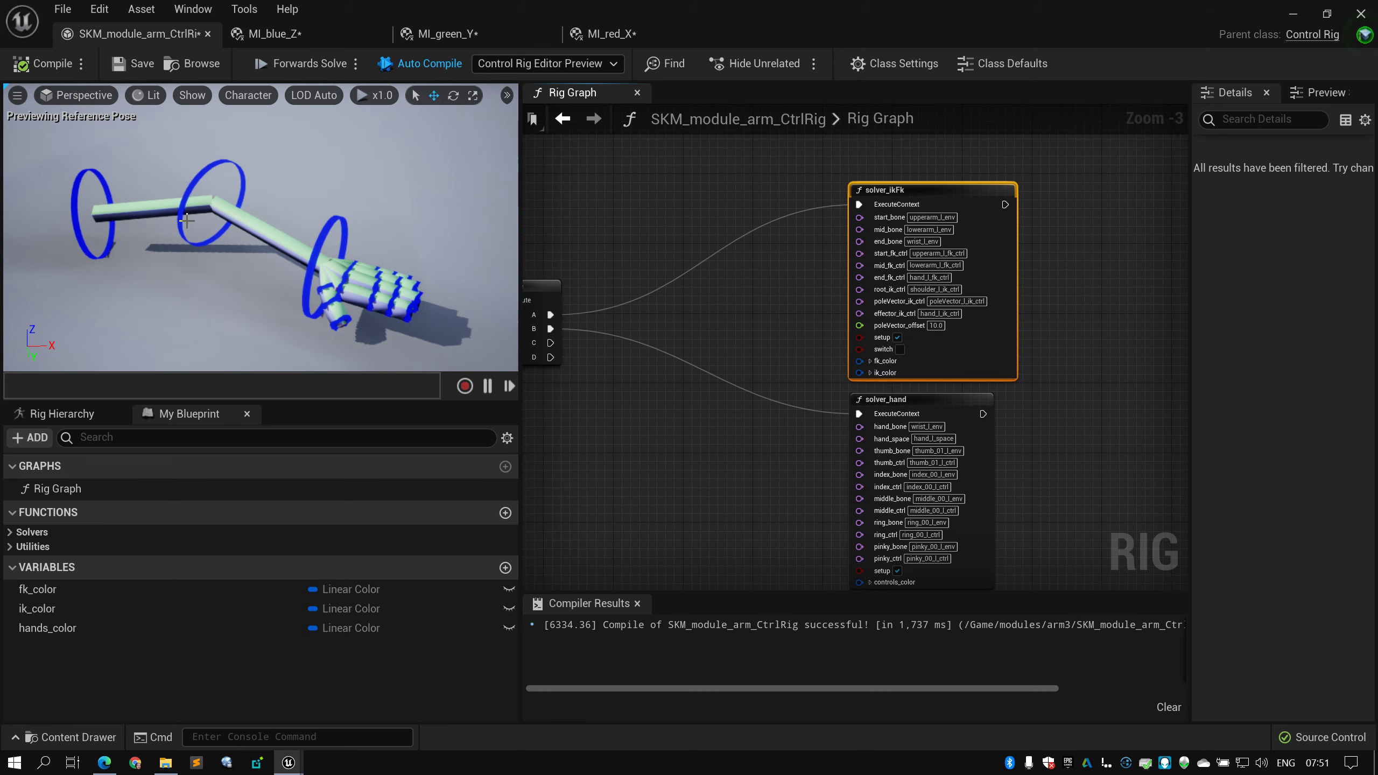
right_click_drag(314, 263, 483, 270)
right_click_drag(884, 489, 720, 322)
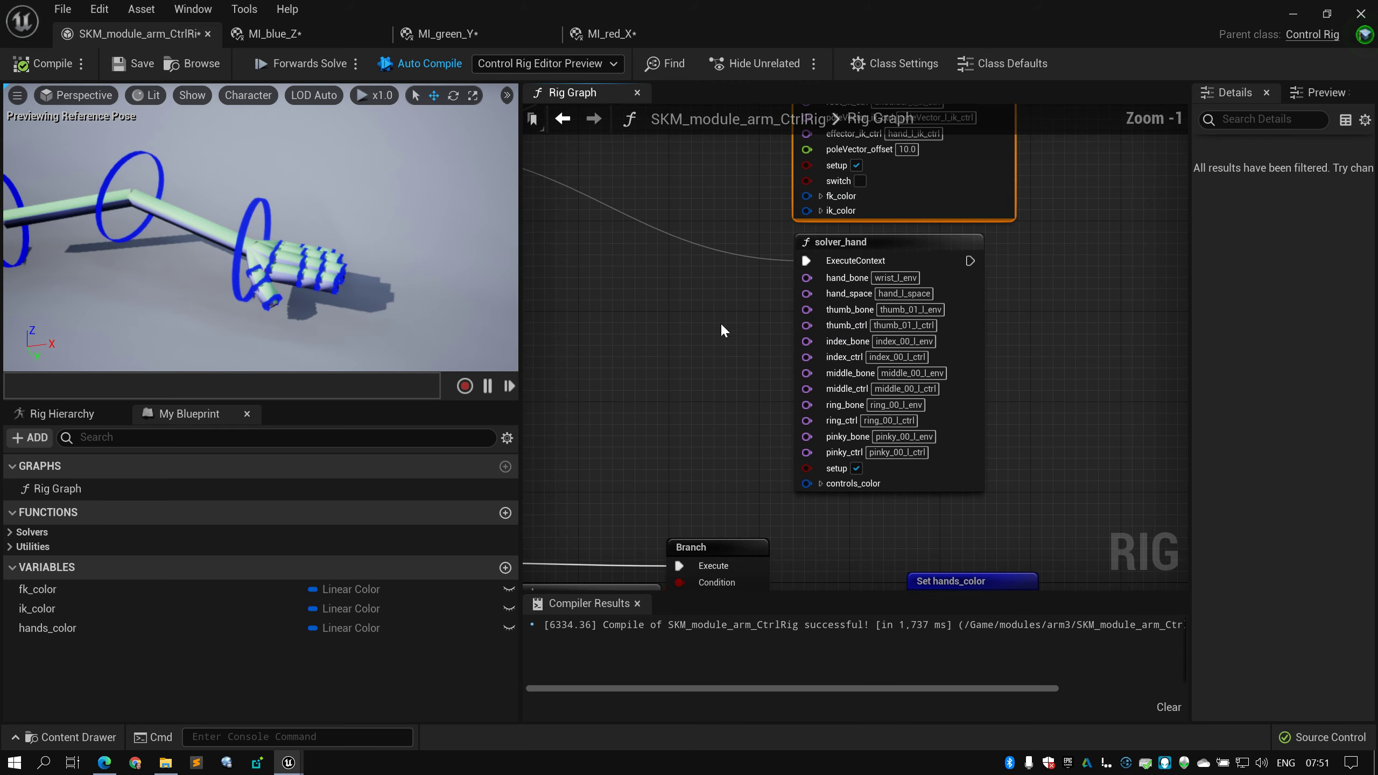
scroll(855, 318, "up", 3)
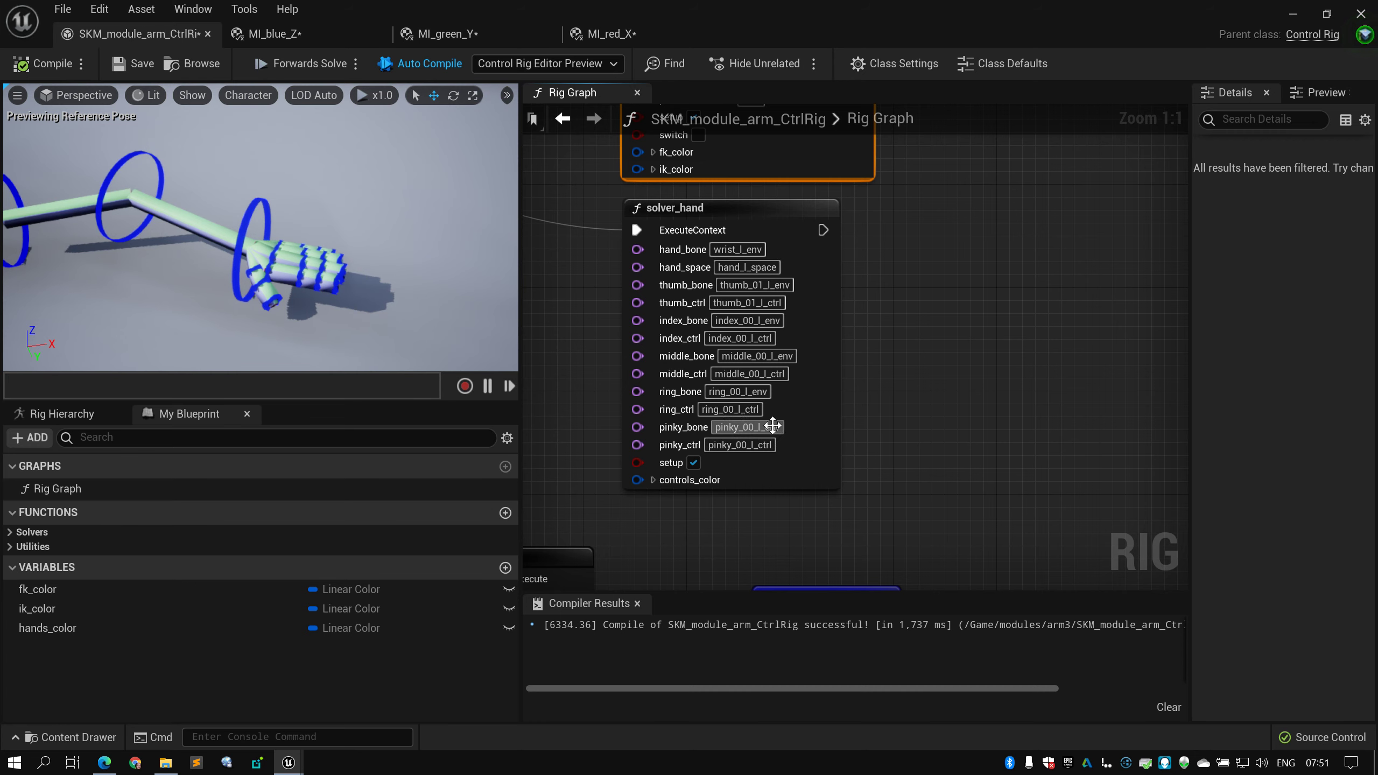
scroll(659, 314, "down", 1)
right_click_drag(658, 314, 712, 362)
scroll(713, 362, "down", 5)
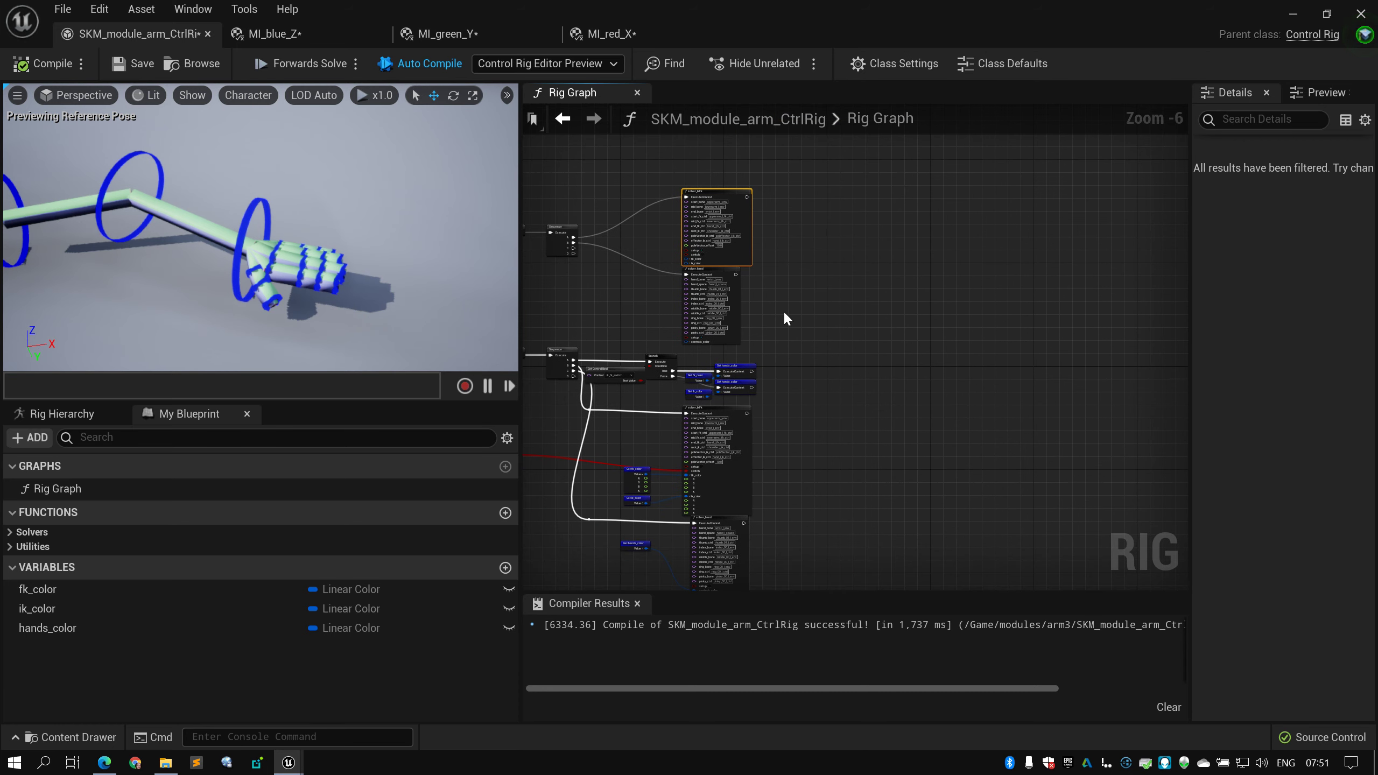
Select the whole Setup Event chain with its Sequence and solver nodes, and bring the full arm into view
right_click_drag(784, 312, 933, 310)
scroll(849, 329, "up", 1)
scroll(821, 358, "down", 1)
left_click_drag(796, 227, 921, 286)
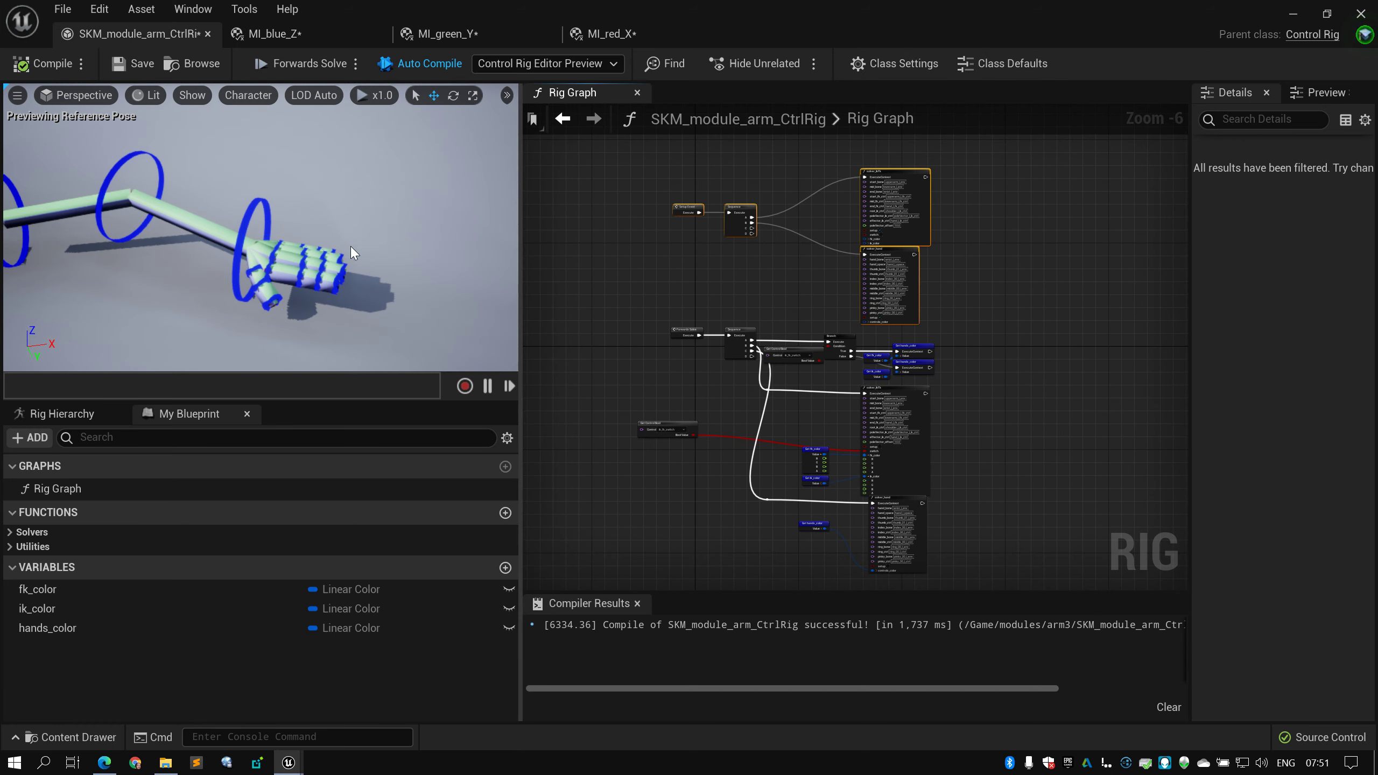
mouse_move(149, 187)
right_mouse_down()
mouse_move(124, 180)
mouse_move(149, 187)
right_mouse_up()
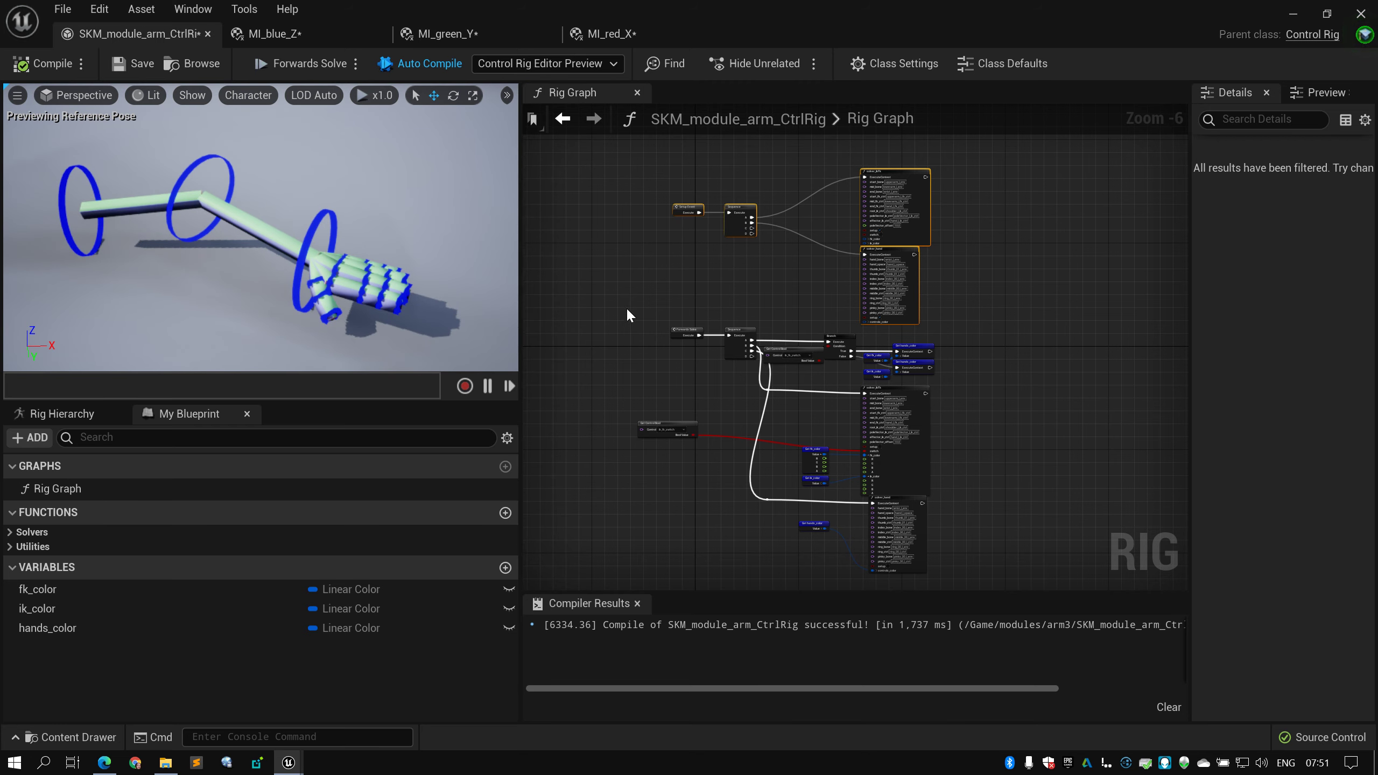
Examine the Forwards Solve chain, then select its Sequence, ik_fk_switch, Branch and hands_color nodes
right_click_drag(662, 346, 602, 298)
scroll(602, 298, "up", 2)
right_click_drag(669, 349, 635, 335)
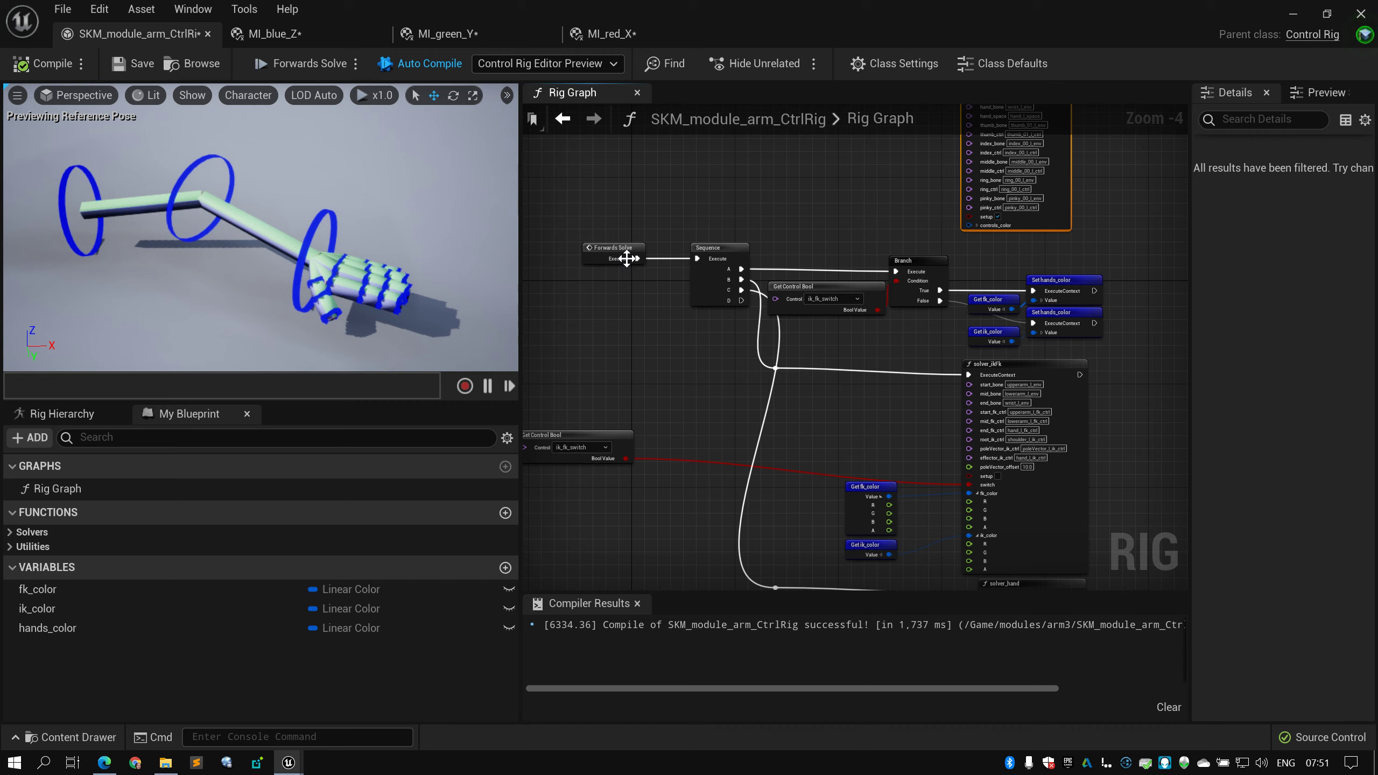
left_click(627, 258)
scroll(724, 228, "down", 2)
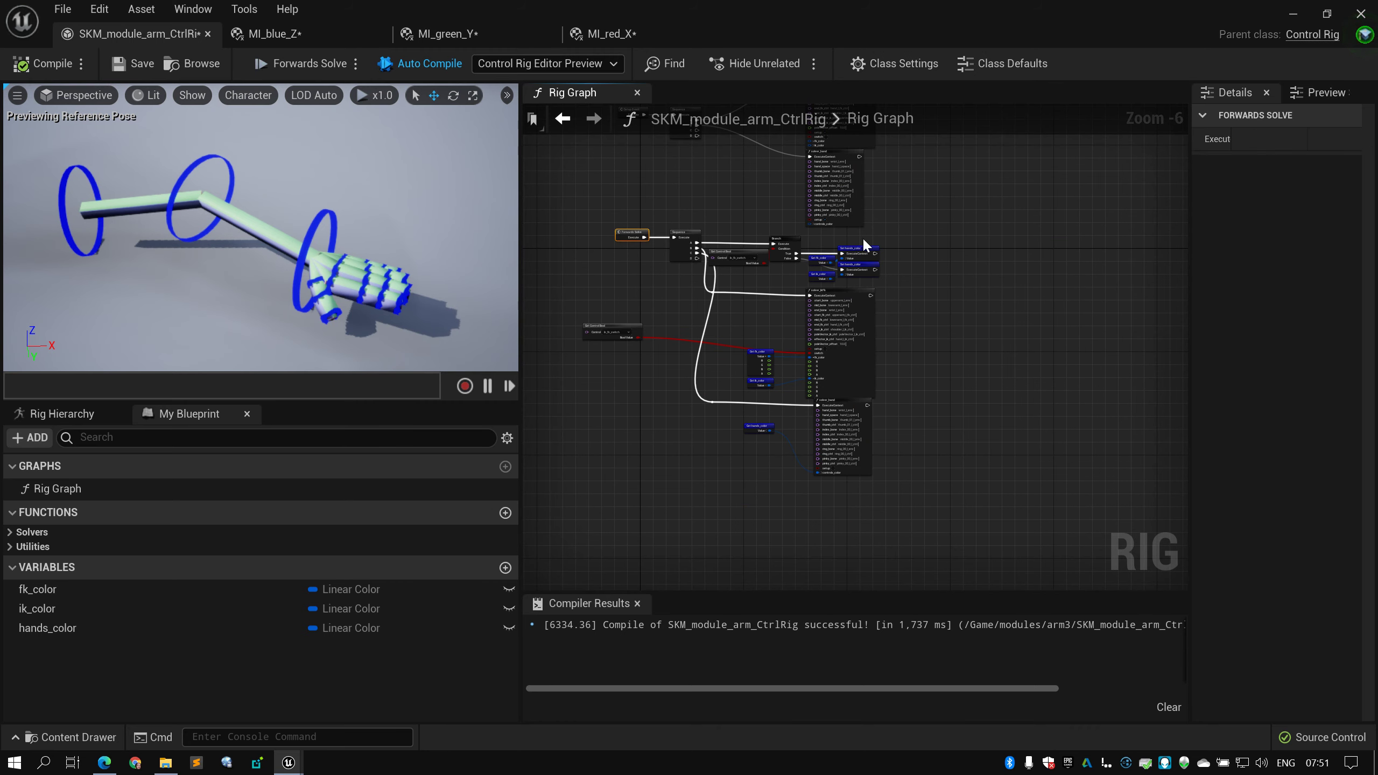
scroll(879, 266, "up", 2)
right_click_drag(970, 302, 1019, 277)
left_click_drag(1024, 268, 590, 354)
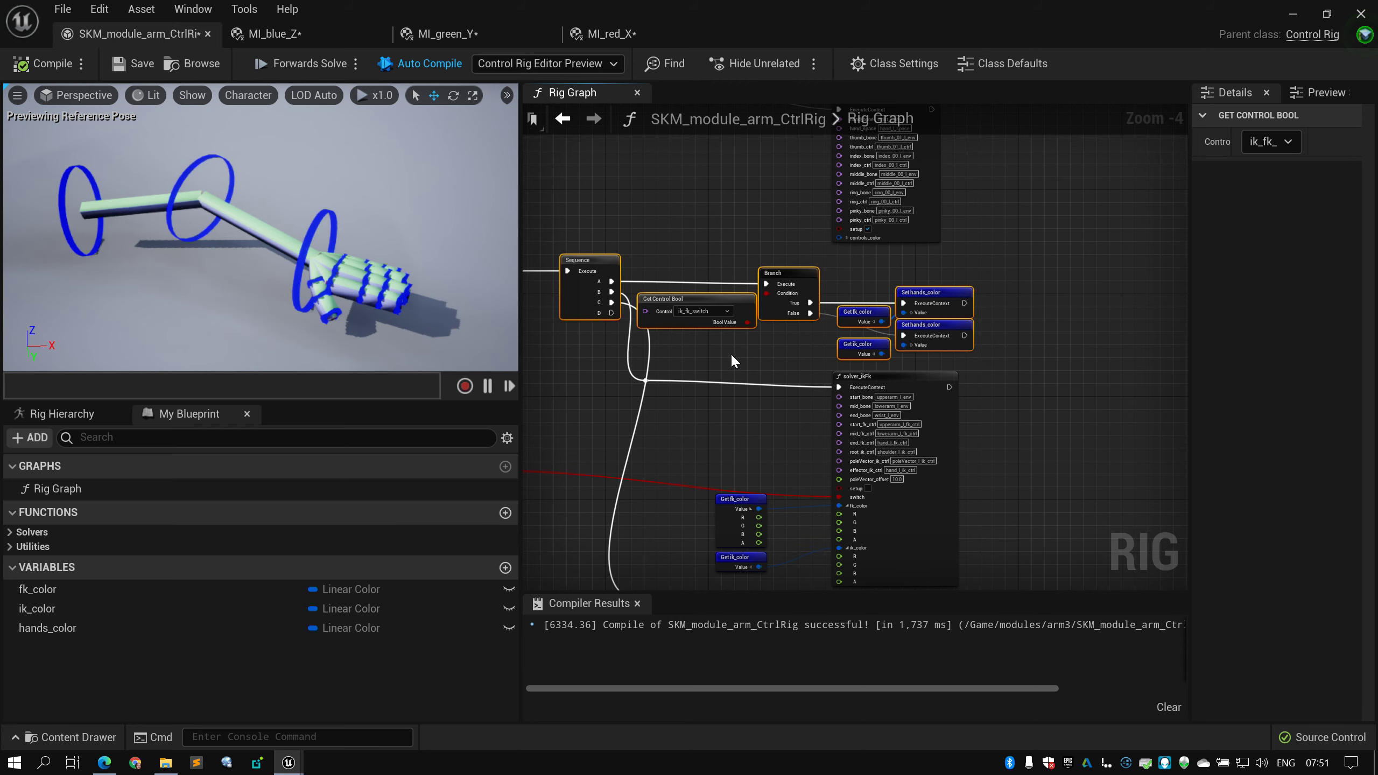
Clear the selection and examine how the Forwards Solve Sequence feeds the Branch, solver_ikFk and solver_hand nodes
left_click(730, 356)
right_click_drag(688, 384, 745, 311)
scroll(630, 357, "down", 2)
scroll(631, 357, "up", 1)
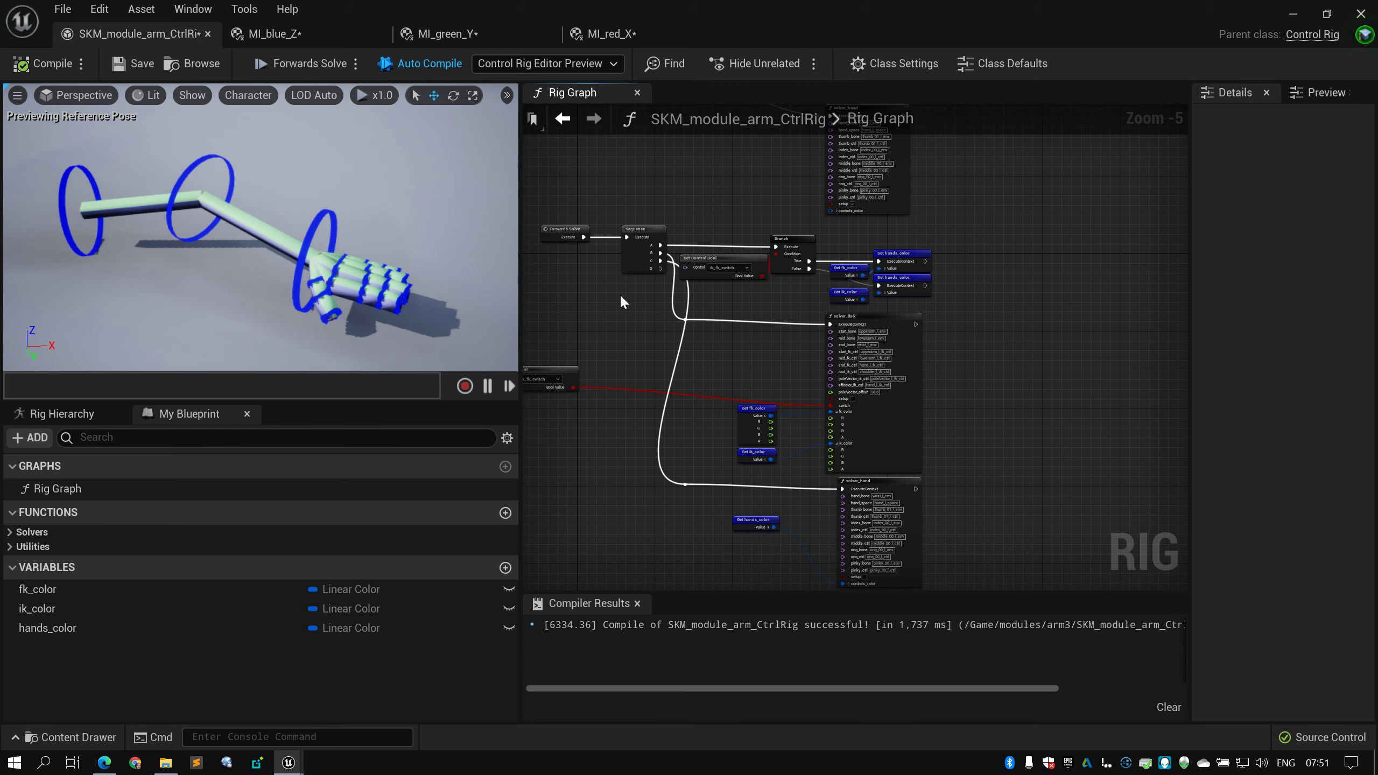
right_click_drag(620, 302, 619, 334)
scroll(651, 282, "up", 2)
scroll(616, 277, "down", 1)
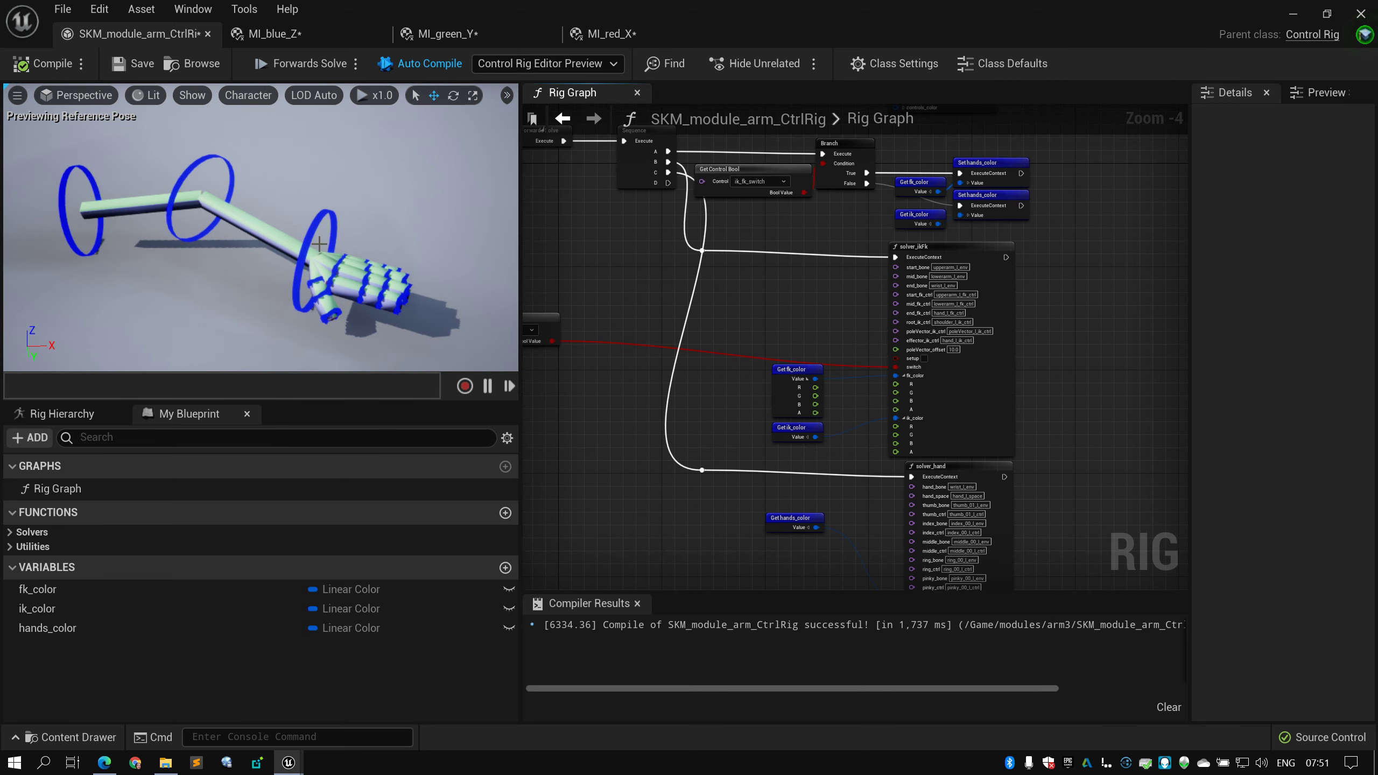
scroll(646, 351, "down", 1)
right_click_drag(647, 351, 671, 380)
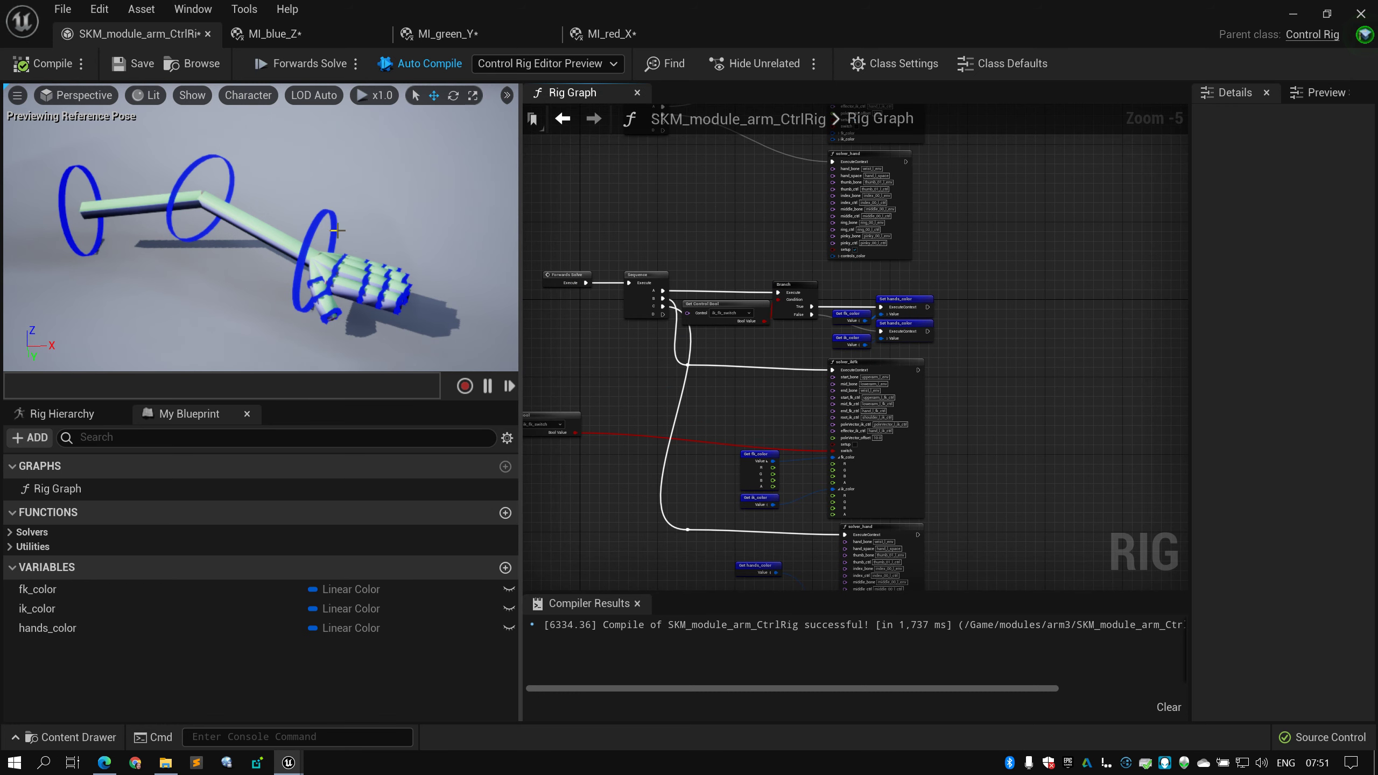
right_click_drag(607, 242, 633, 216)
scroll(634, 217, "down", 1)
right_click_drag(639, 289, 640, 315)
scroll(669, 319, "up", 1)
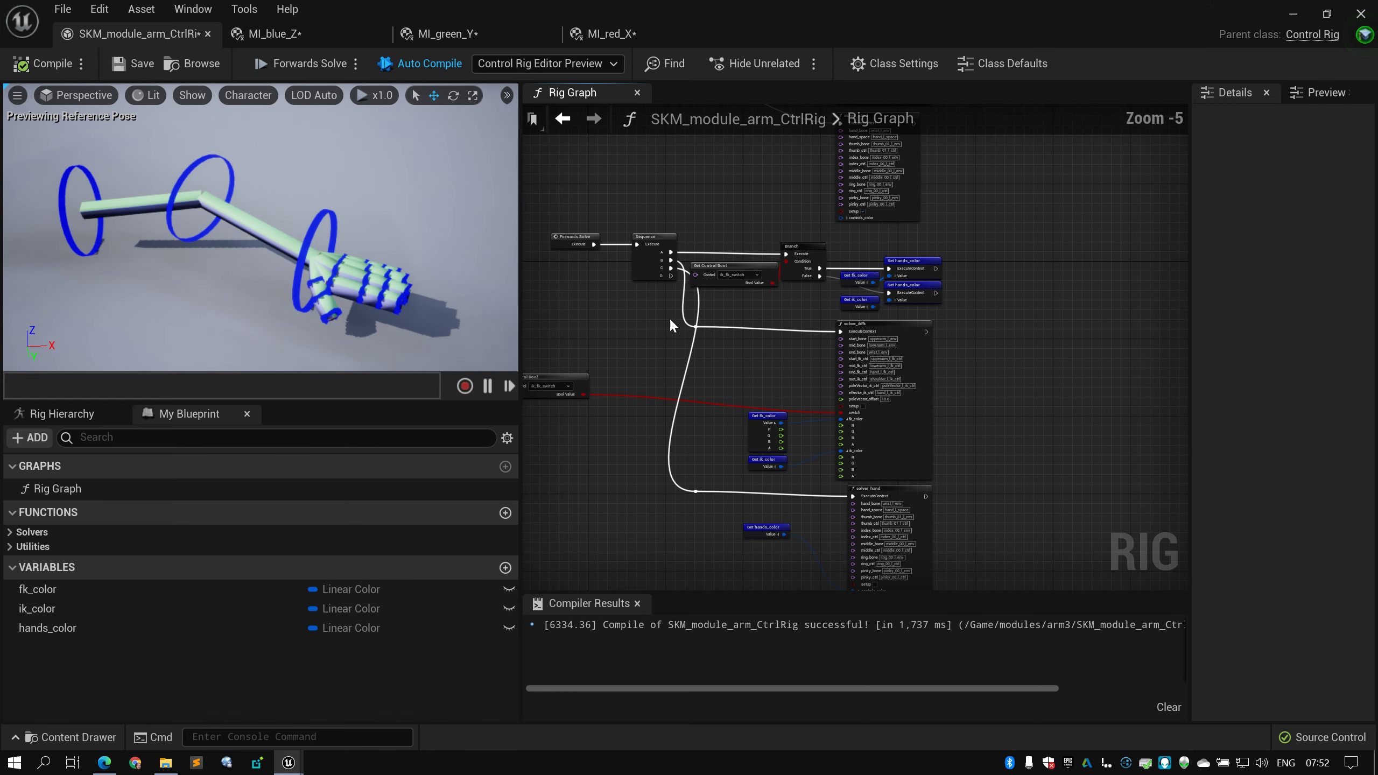
right_click_drag(1001, 322, 792, 399)
scroll(954, 297, "down", 2)
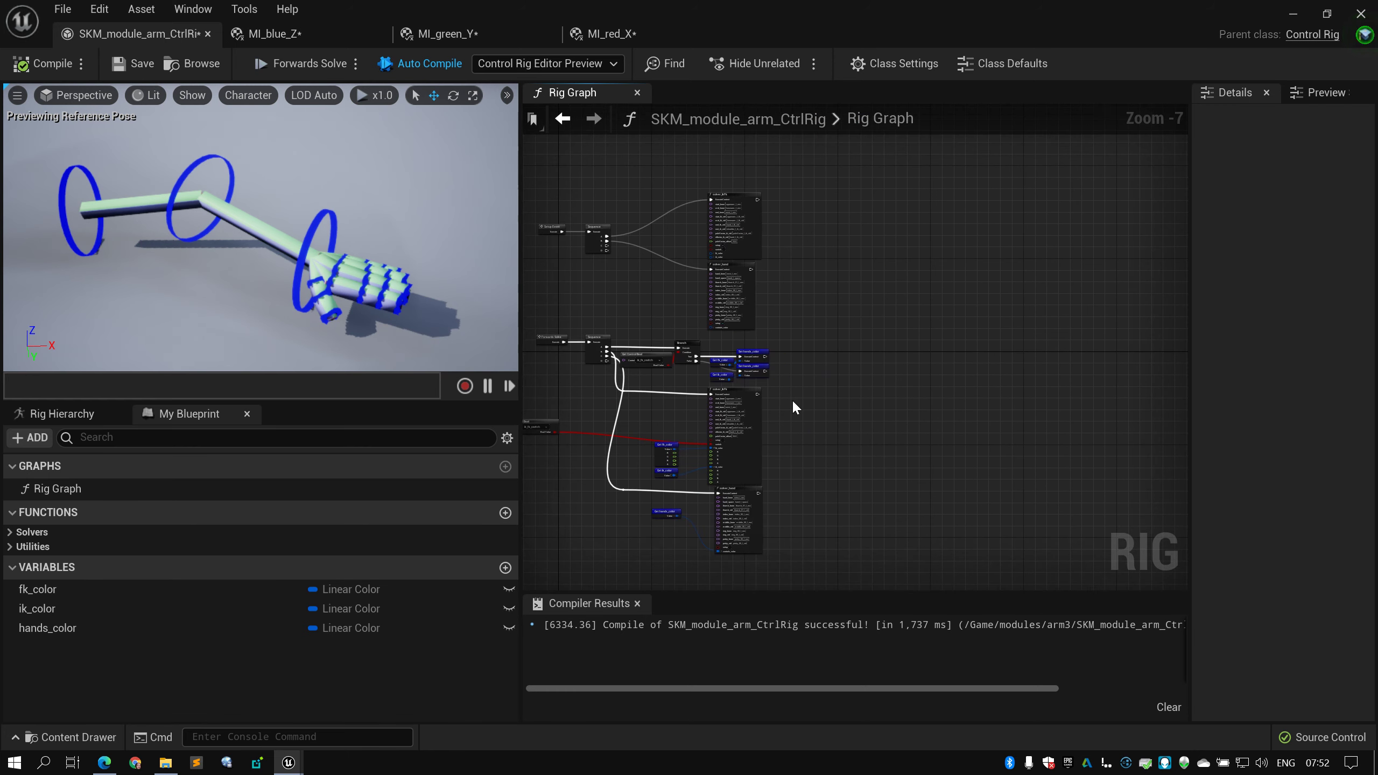
Collapse the fk_color and ik_color component pins on the Forwards Solve chain's solver_ikFk node
scroll(765, 445, "up", 3)
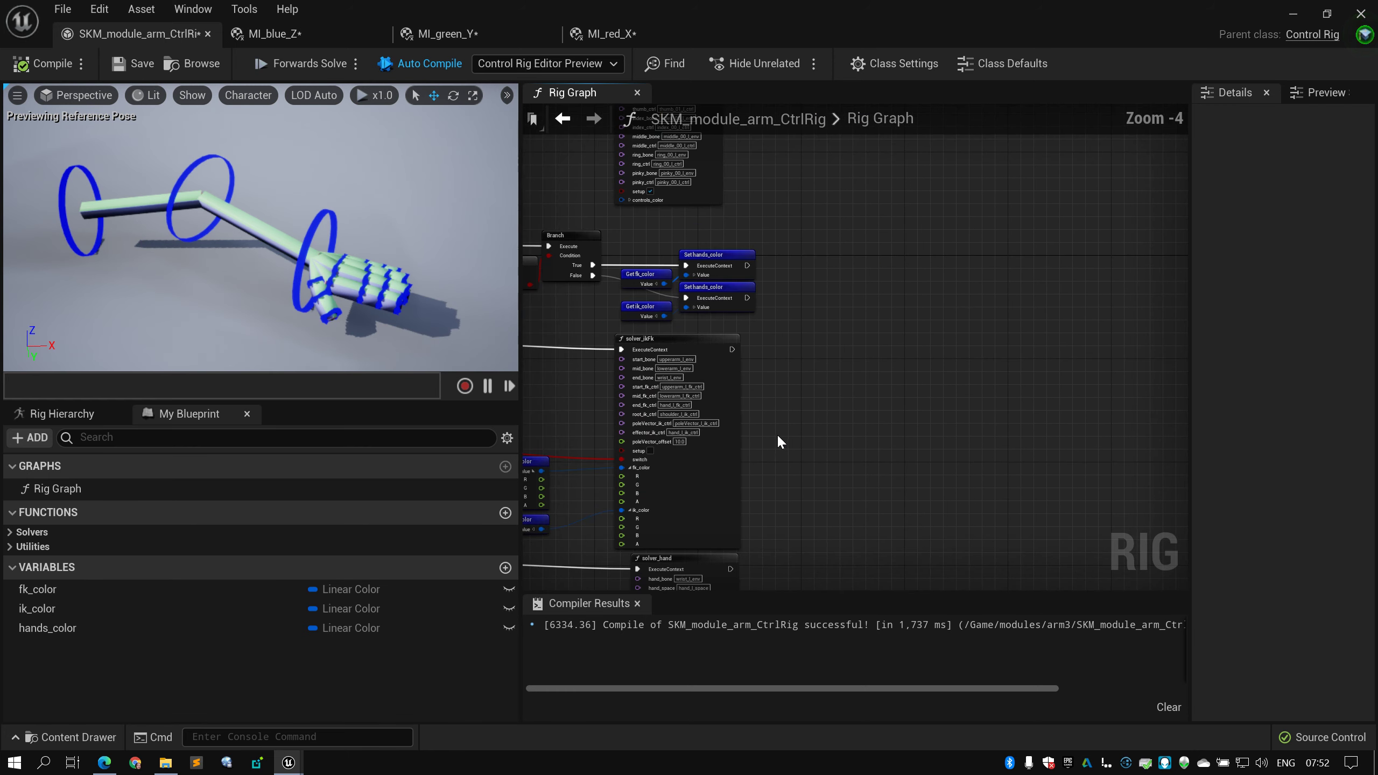
scroll(687, 482, "up", 3)
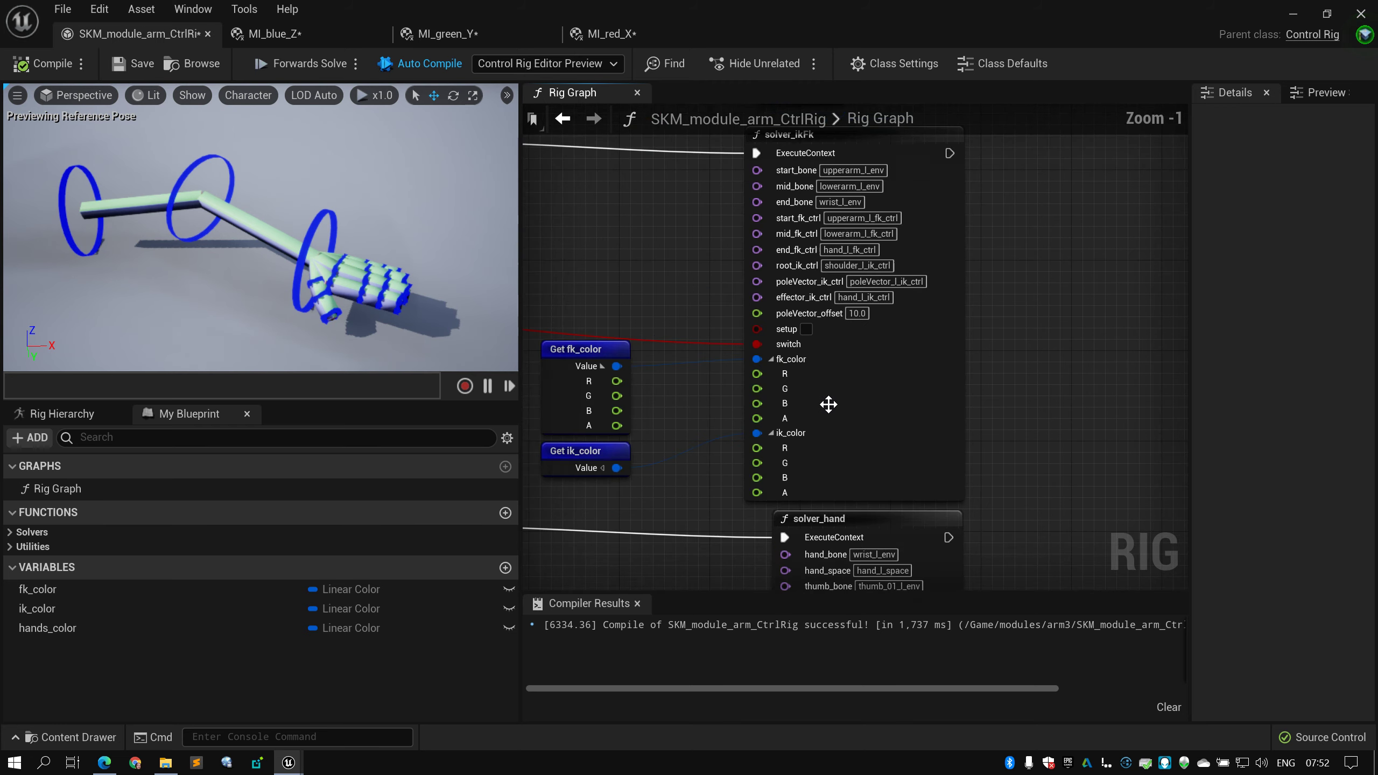
left_click(771, 360)
left_click(772, 374)
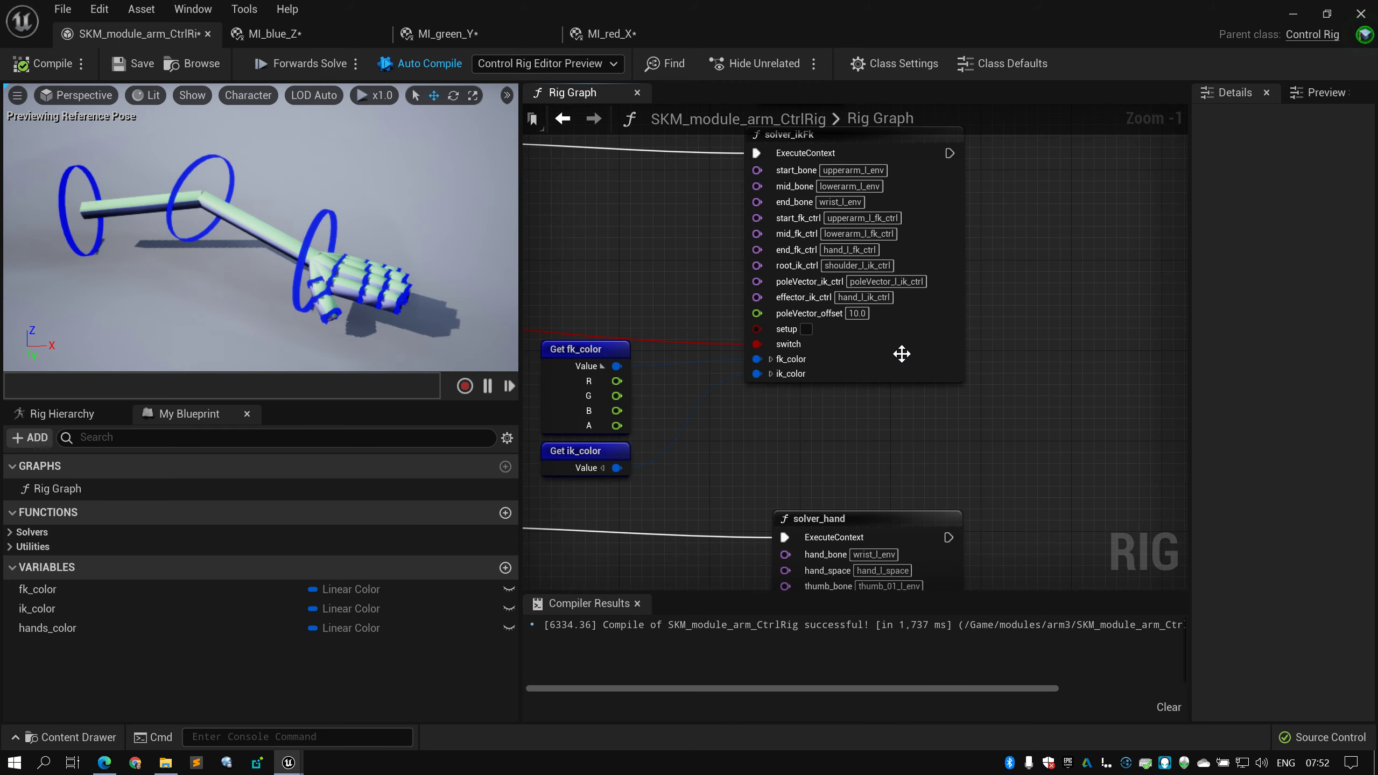
Place the Forwards Solve solver_ikFk node beside the Setup Event's solver_ikFk and compare their setup, switch and color inputs
scroll(810, 392, "down", 4)
right_click_drag(810, 391, 822, 445)
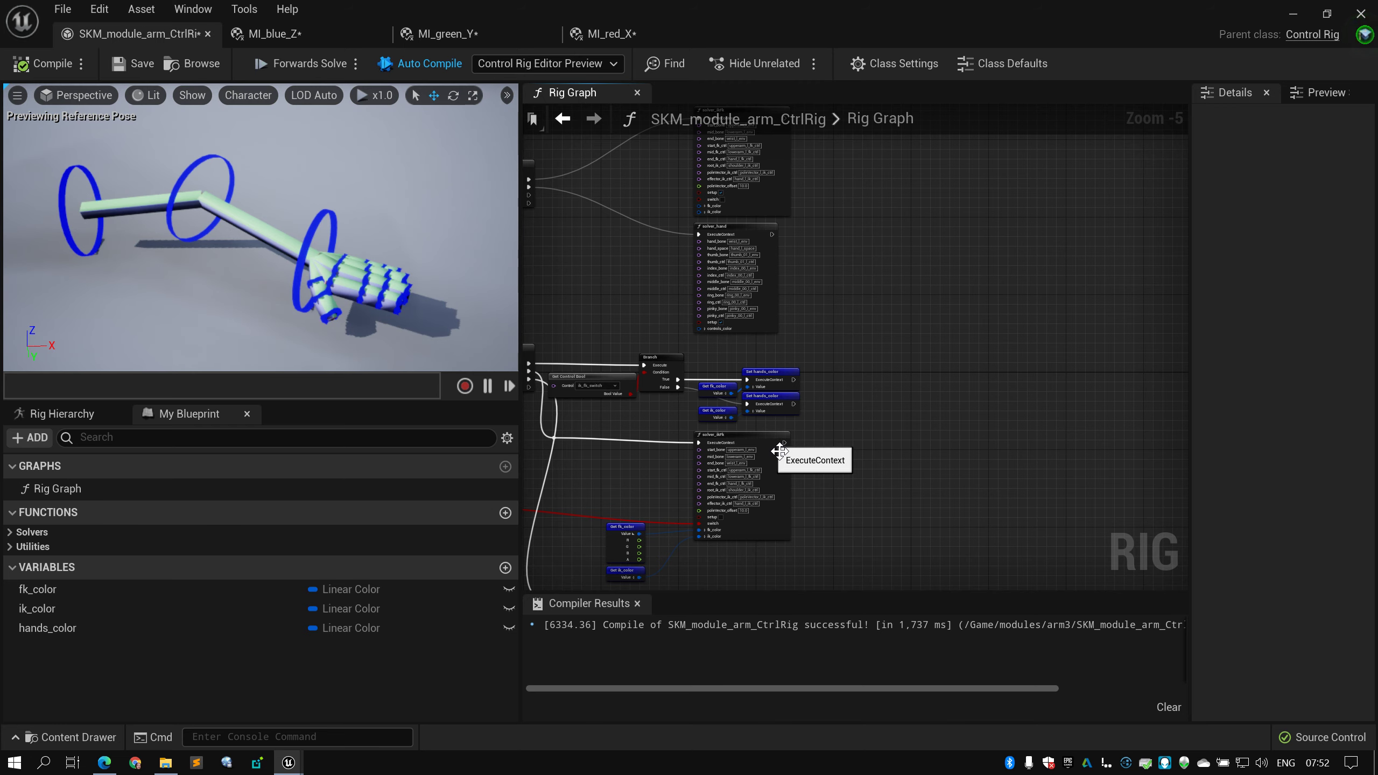
left_click_drag(770, 439, 927, 210)
right_click_drag(903, 190, 935, 371)
left_click_drag(935, 390, 903, 290)
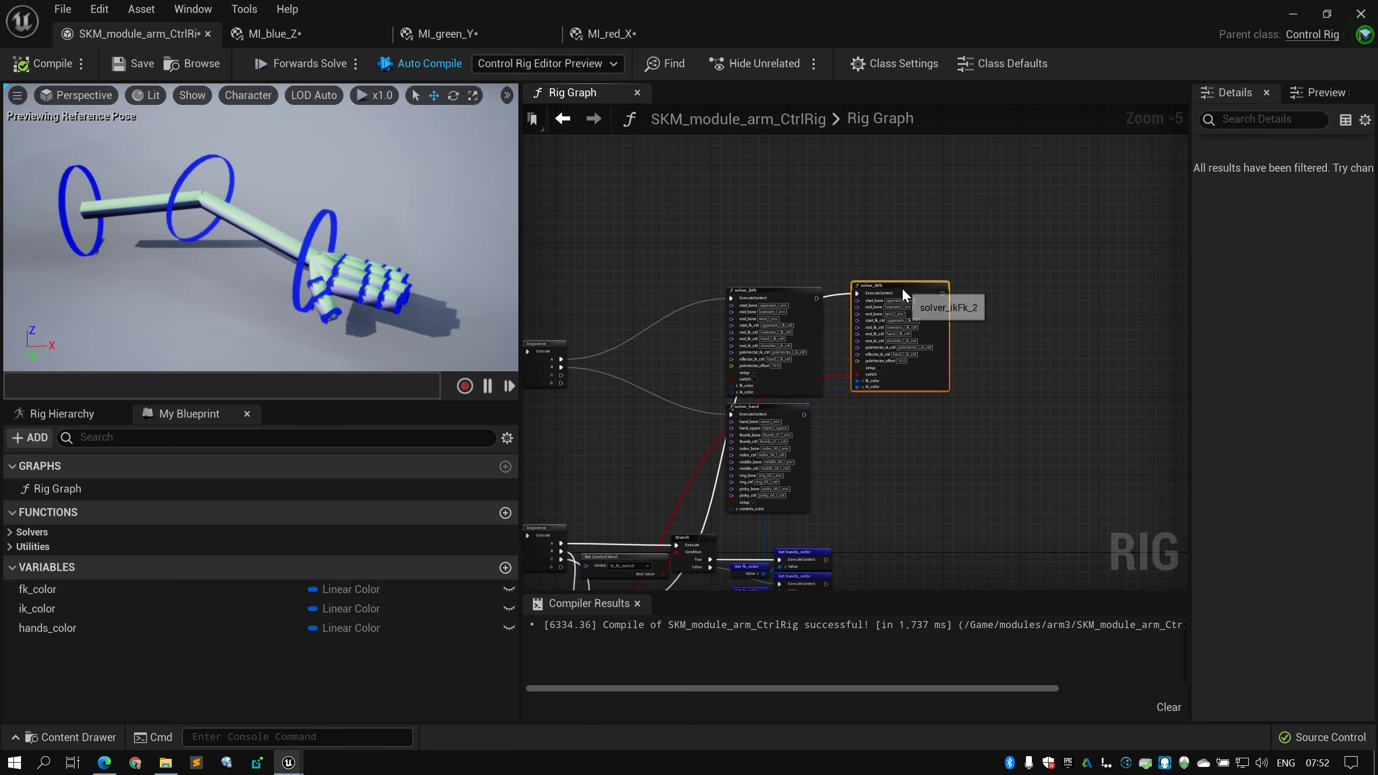
scroll(813, 279, "up", 3)
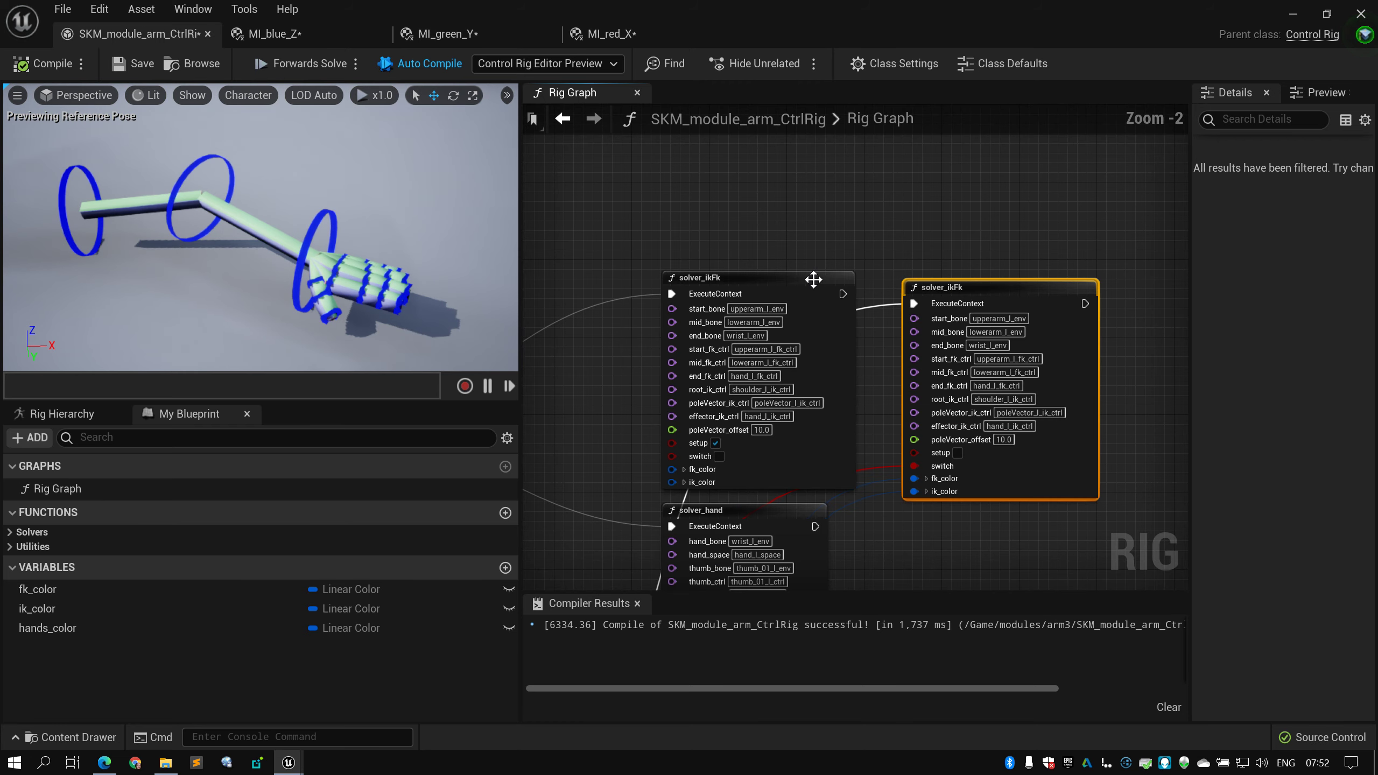
left_click(813, 280)
left_click_drag(925, 290, 906, 282)
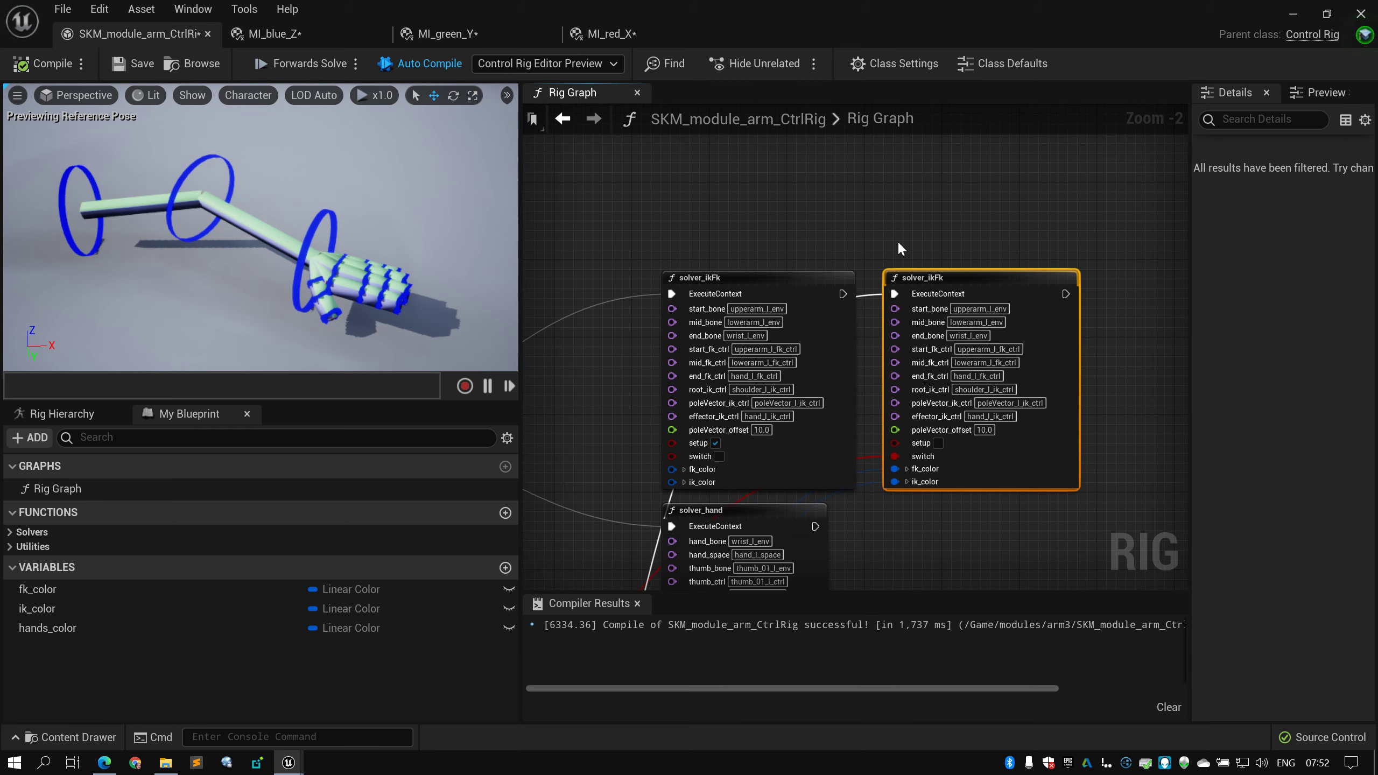
scroll(868, 201, "up", 2)
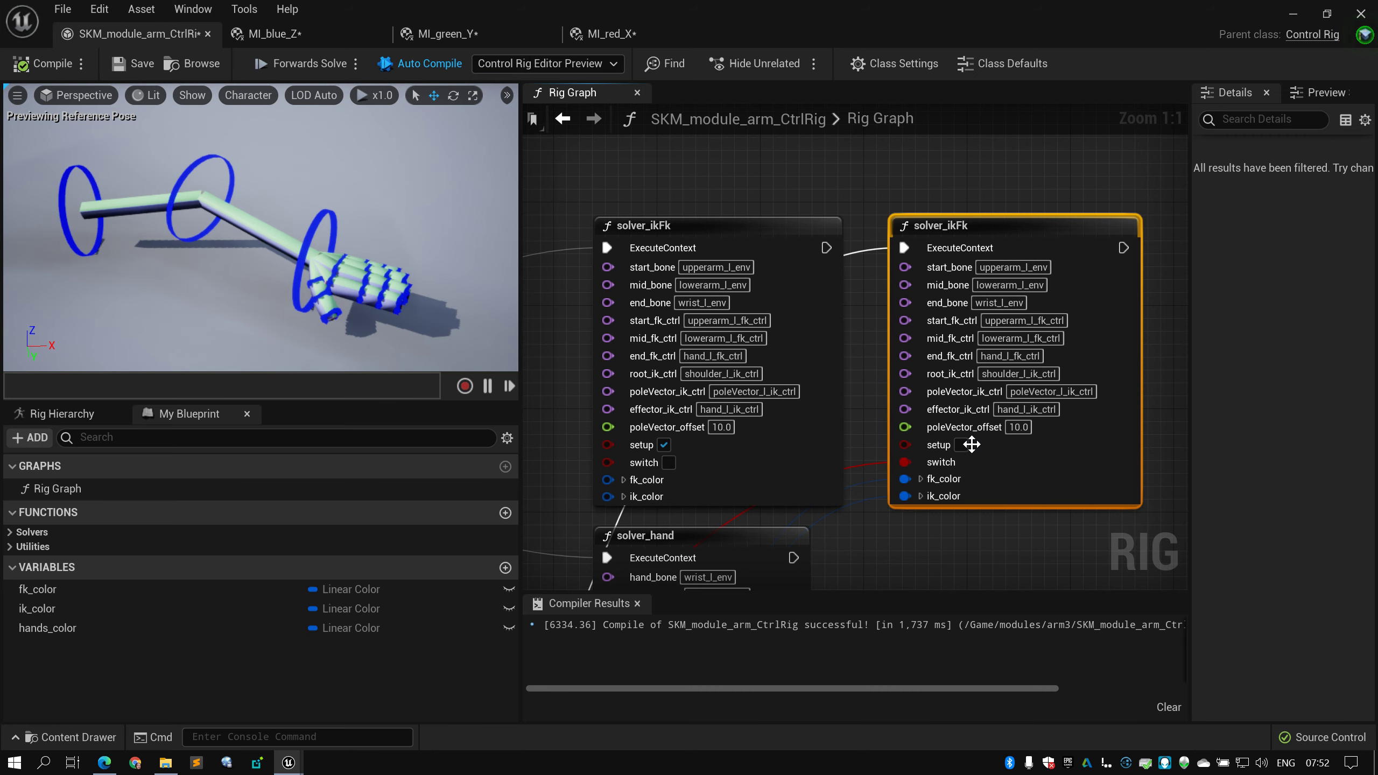
Return the solver_ikFk node to the Forwards Solve chain, below the Set hands_color nodes
scroll(962, 489, "down", 7)
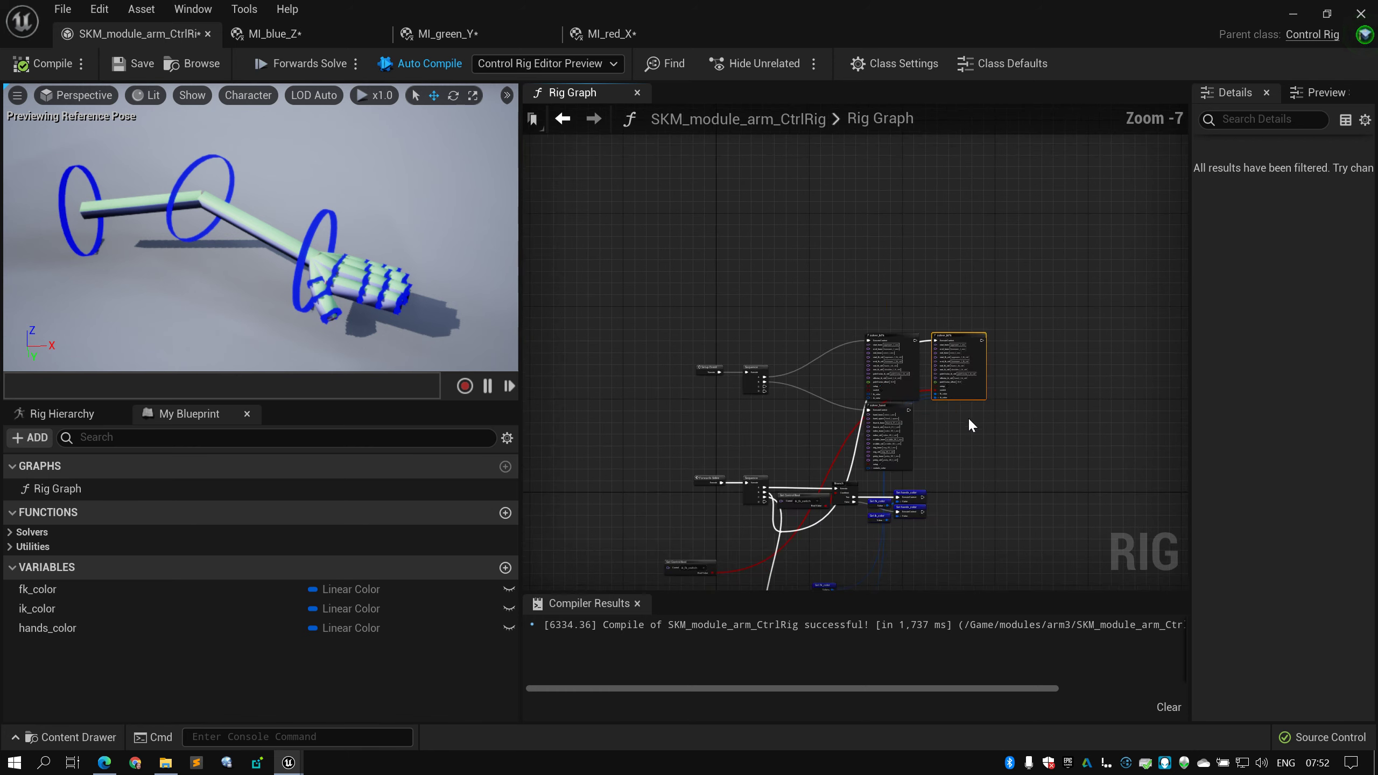
left_click_drag(951, 325, 885, 519)
right_click_drag(886, 519, 873, 455)
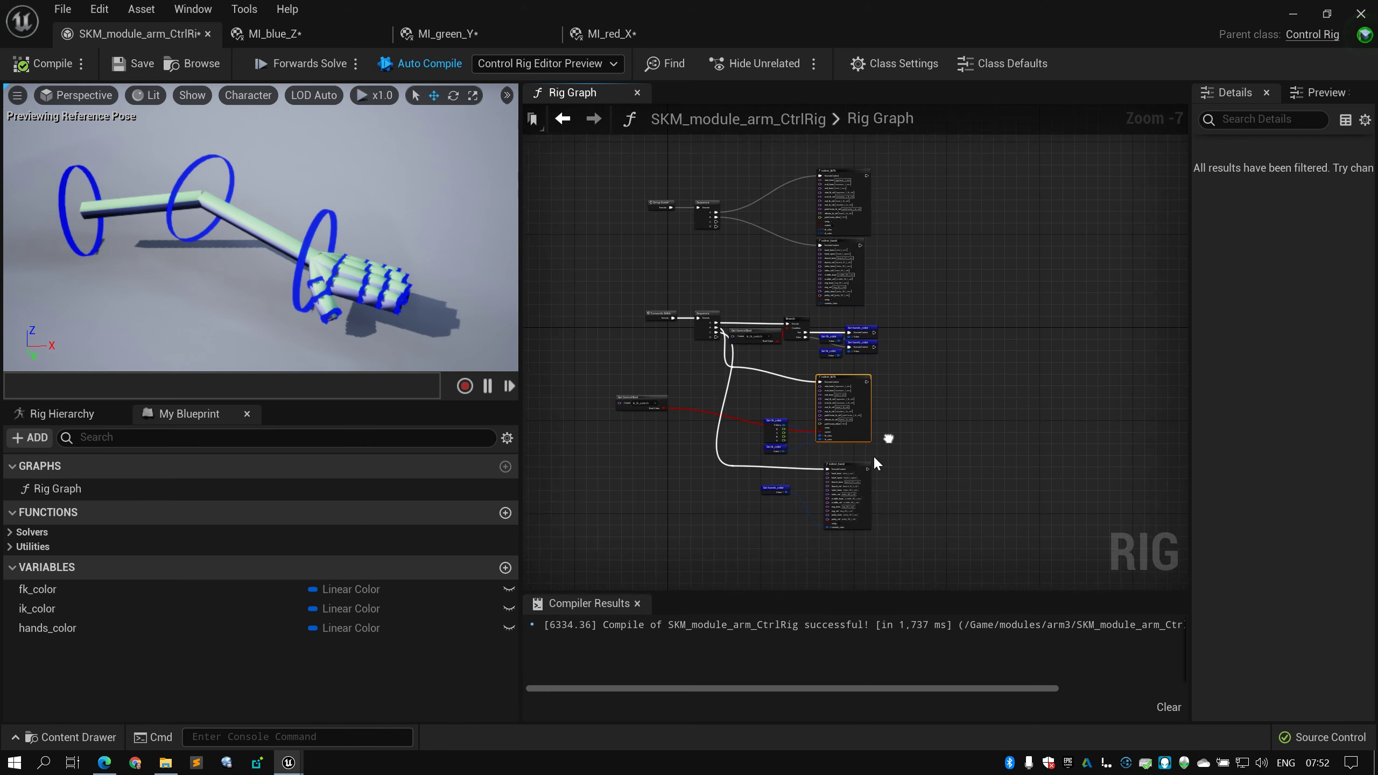
Place the Forwards Solve solver_hand node beside the Setup Event's solver_hand and compare their setup and controls_color inputs
left_click_drag(863, 483, 937, 263)
scroll(977, 266, "up", 4)
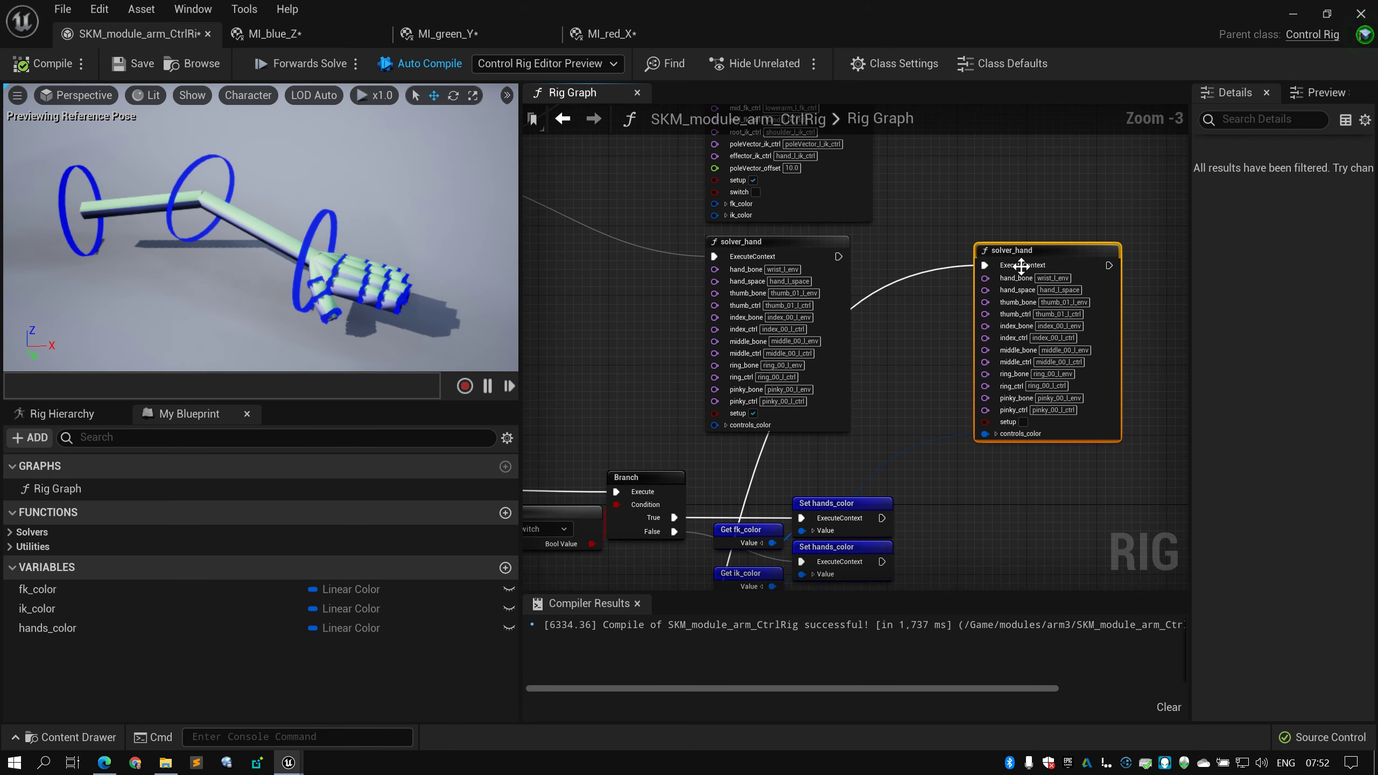
left_click_drag(1037, 263, 955, 254)
scroll(876, 342, "up", 2)
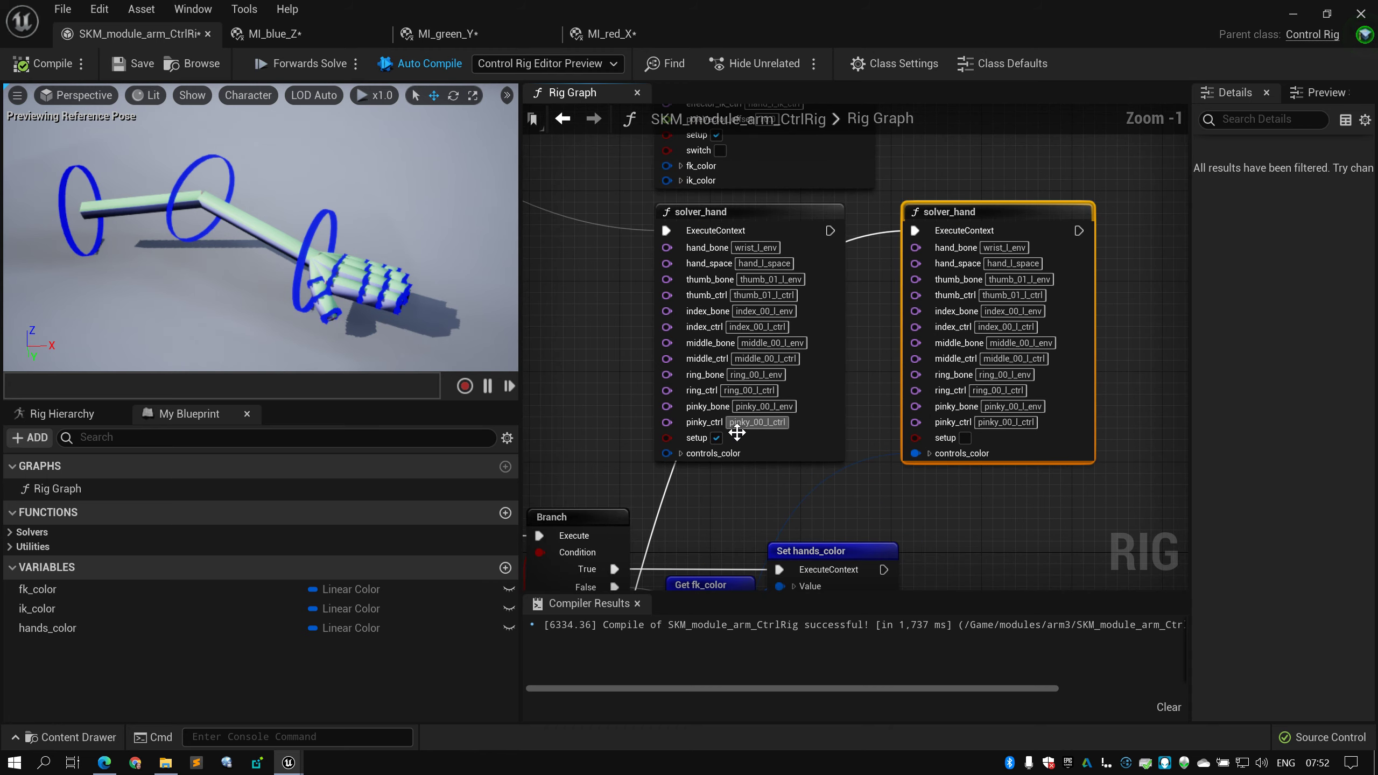
right_click_drag(582, 365, 816, 382)
scroll(815, 382, "down", 4)
right_click_drag(706, 374, 800, 391)
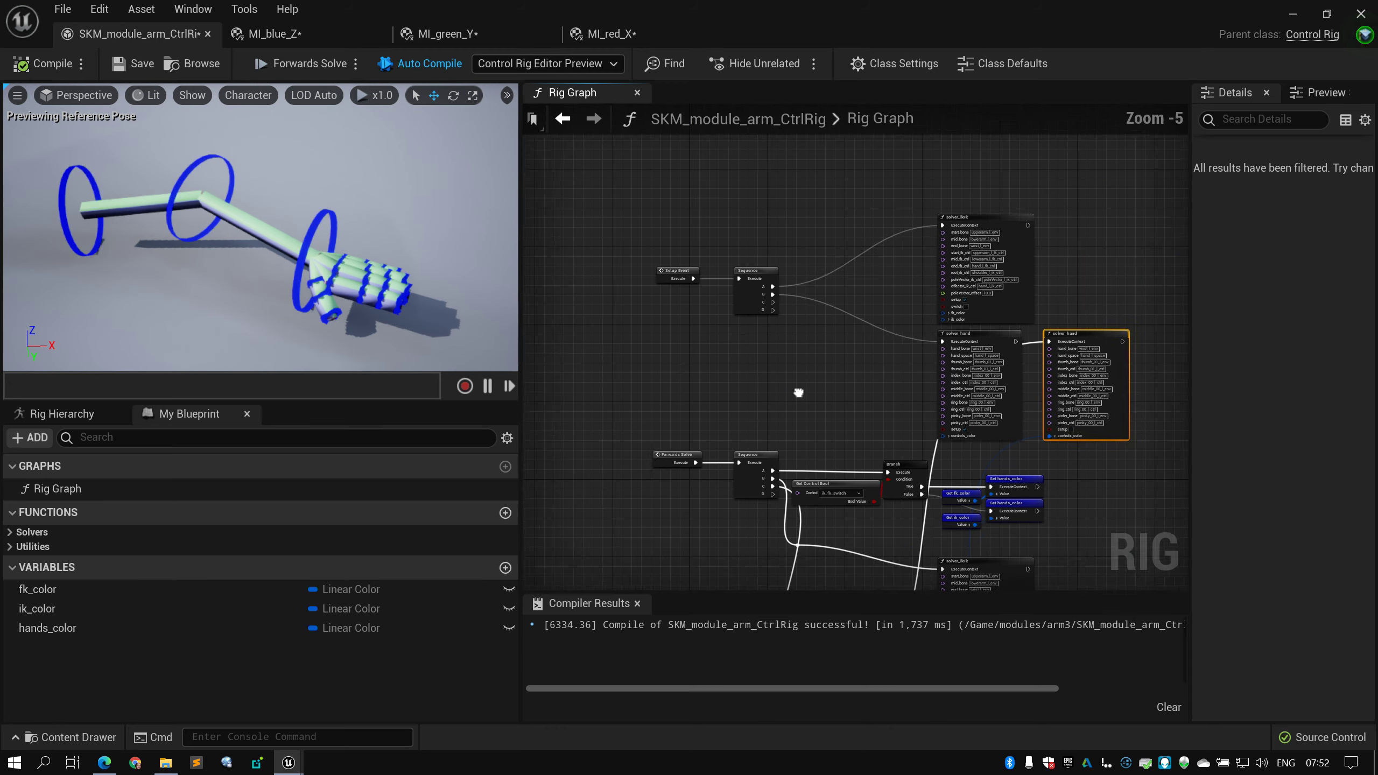
scroll(746, 315, "up", 3)
right_click_drag(1047, 407, 539, 327)
scroll(538, 328, "up", 1)
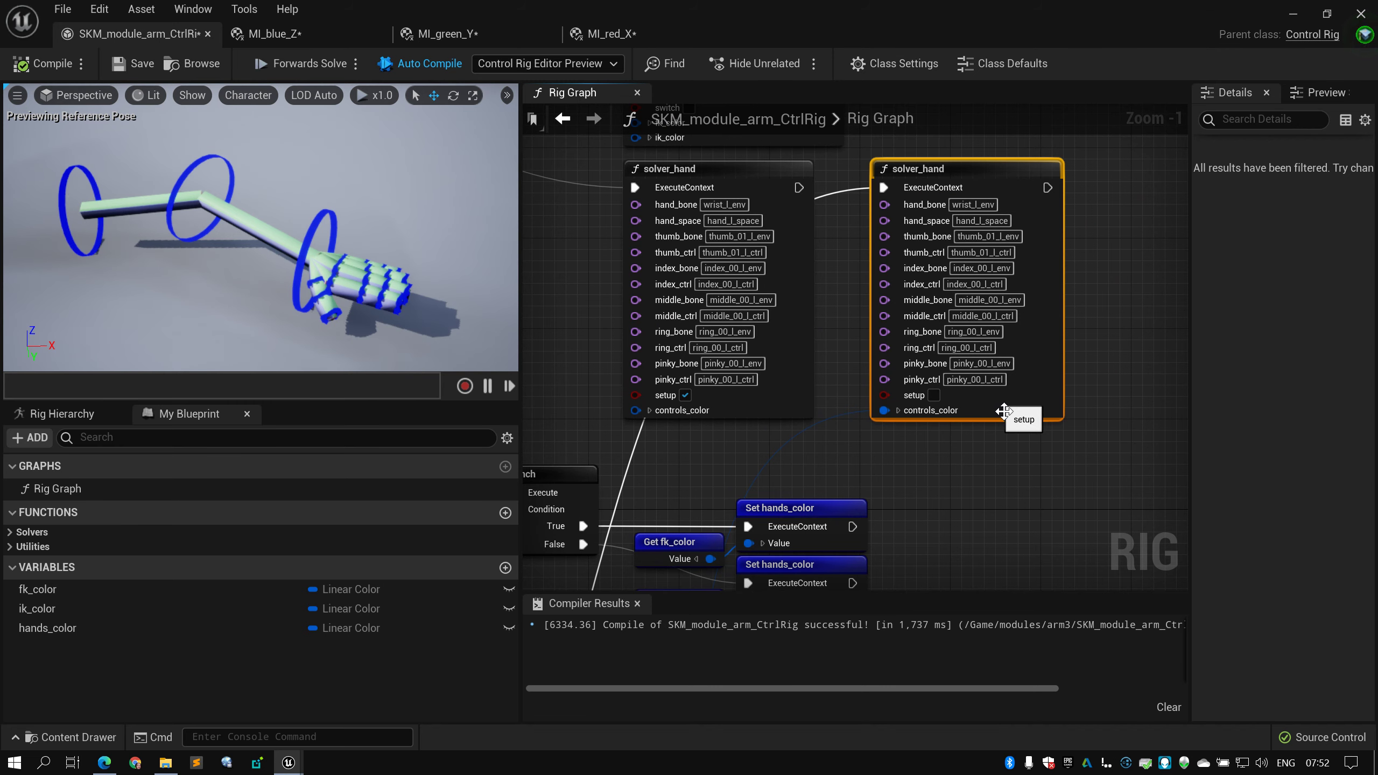
Return the solver_hand node to the Forwards Solve chain, directly below solver_ikFk and aligned with its left edge
right_click_drag(944, 408, 1015, 342)
scroll(1006, 350, "down", 4)
left_click_drag(1006, 340, 910, 499)
left_click(954, 389)
right_click_drag(948, 325, 933, 464)
scroll(934, 464, "up", 1)
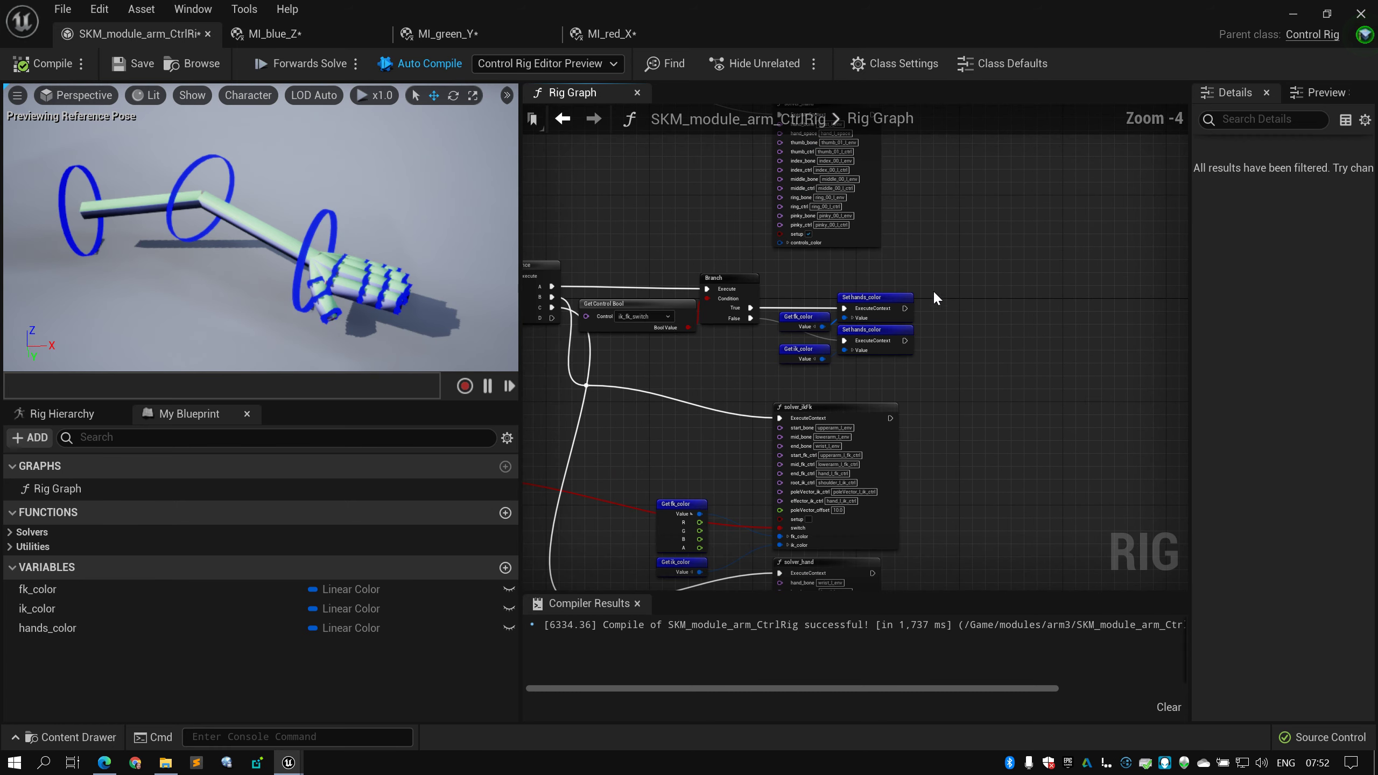
Select the Setup Event chain's solver_ikFk and examine the chain from its two solvers back to the Setup Event node
right_click_drag(935, 294, 951, 498)
left_click(902, 289)
scroll(961, 371, "up", 3)
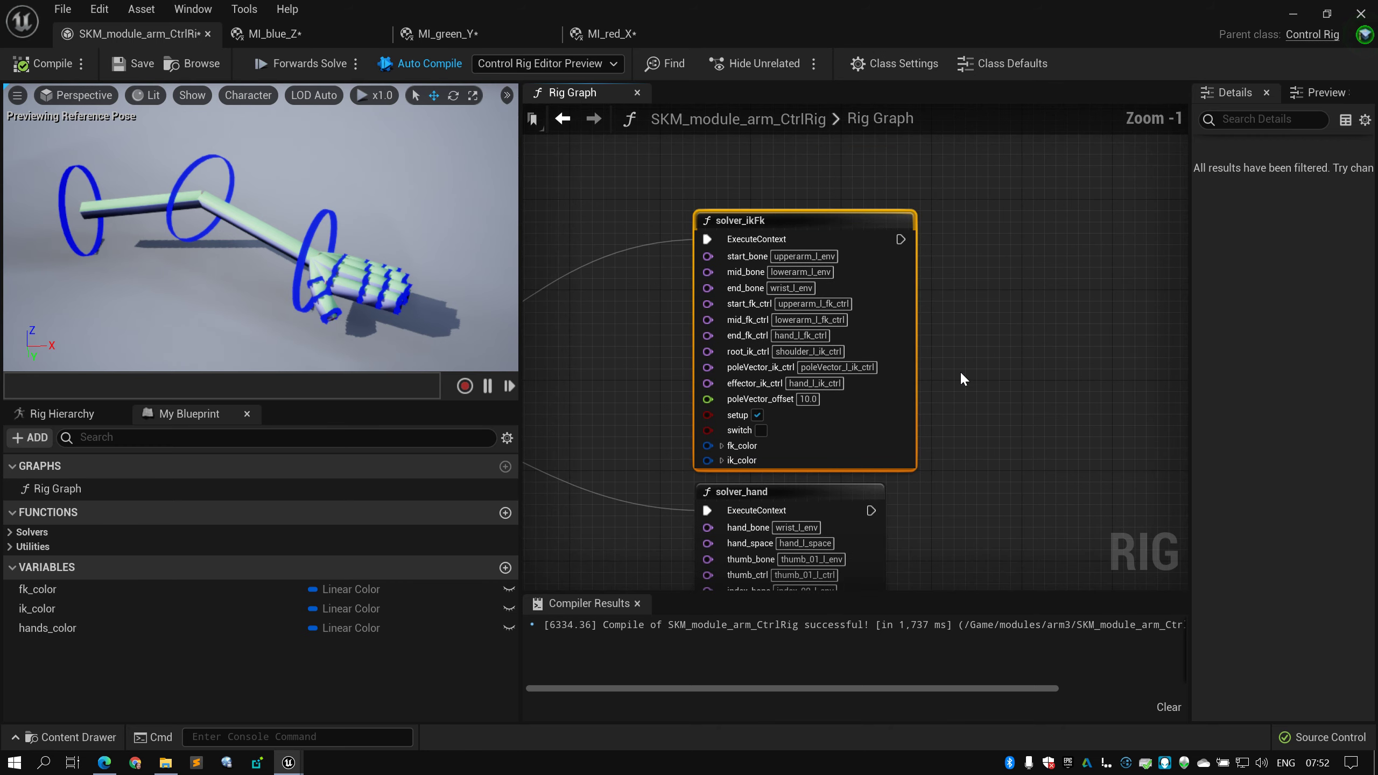
scroll(977, 394, "down", 3)
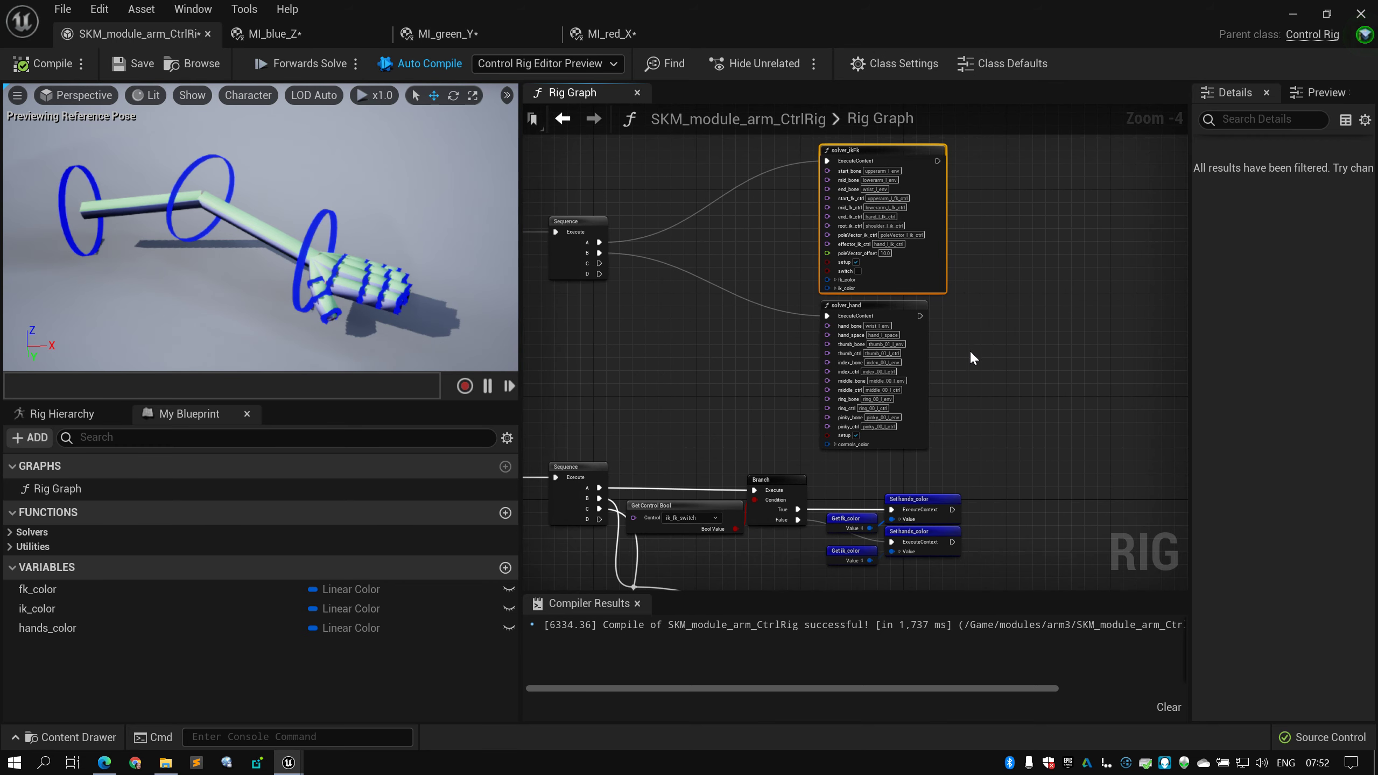
right_click_drag(970, 352, 1015, 398)
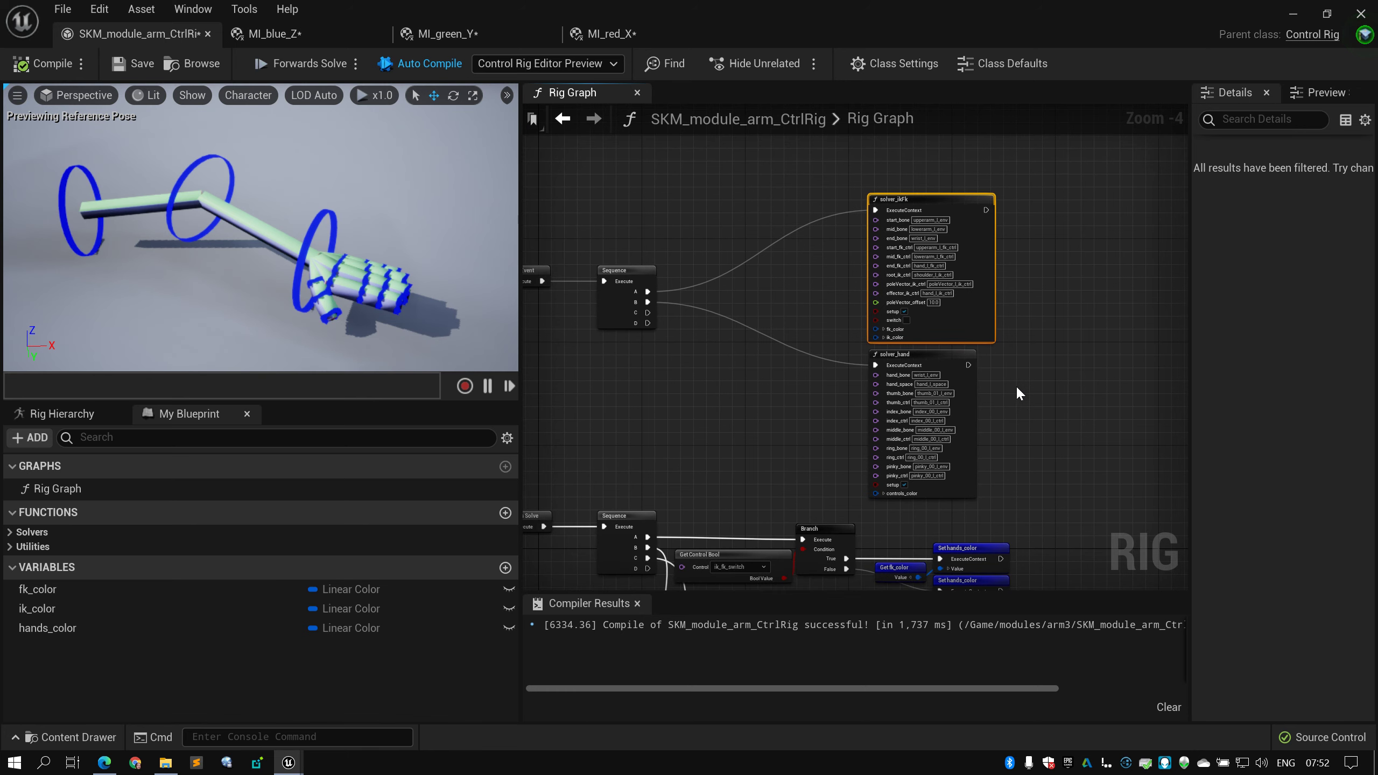
right_click_drag(1018, 380, 1064, 463)
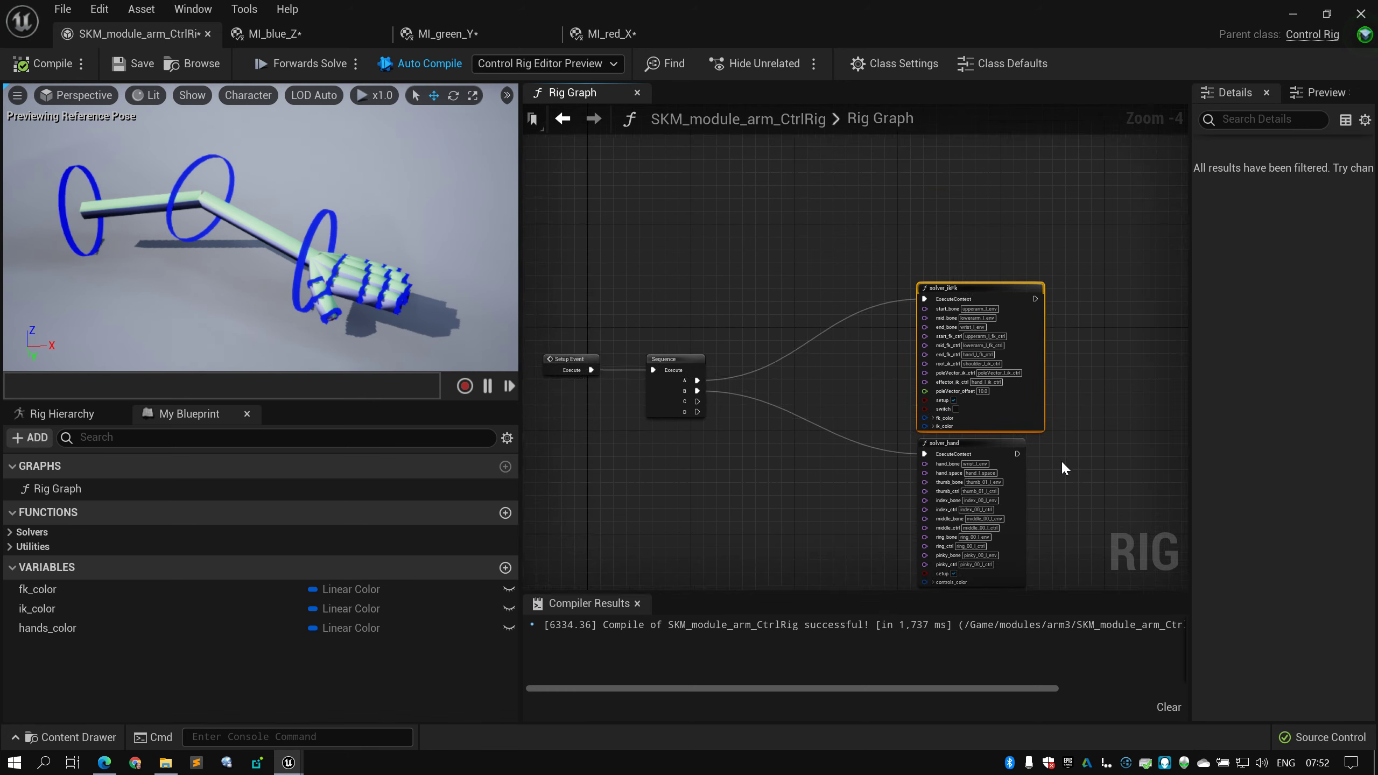
scroll(1064, 463, "up", 1)
right_click_drag(740, 389, 949, 364)
scroll(948, 364, "up", 2)
right_click_drag(632, 259, 737, 266)
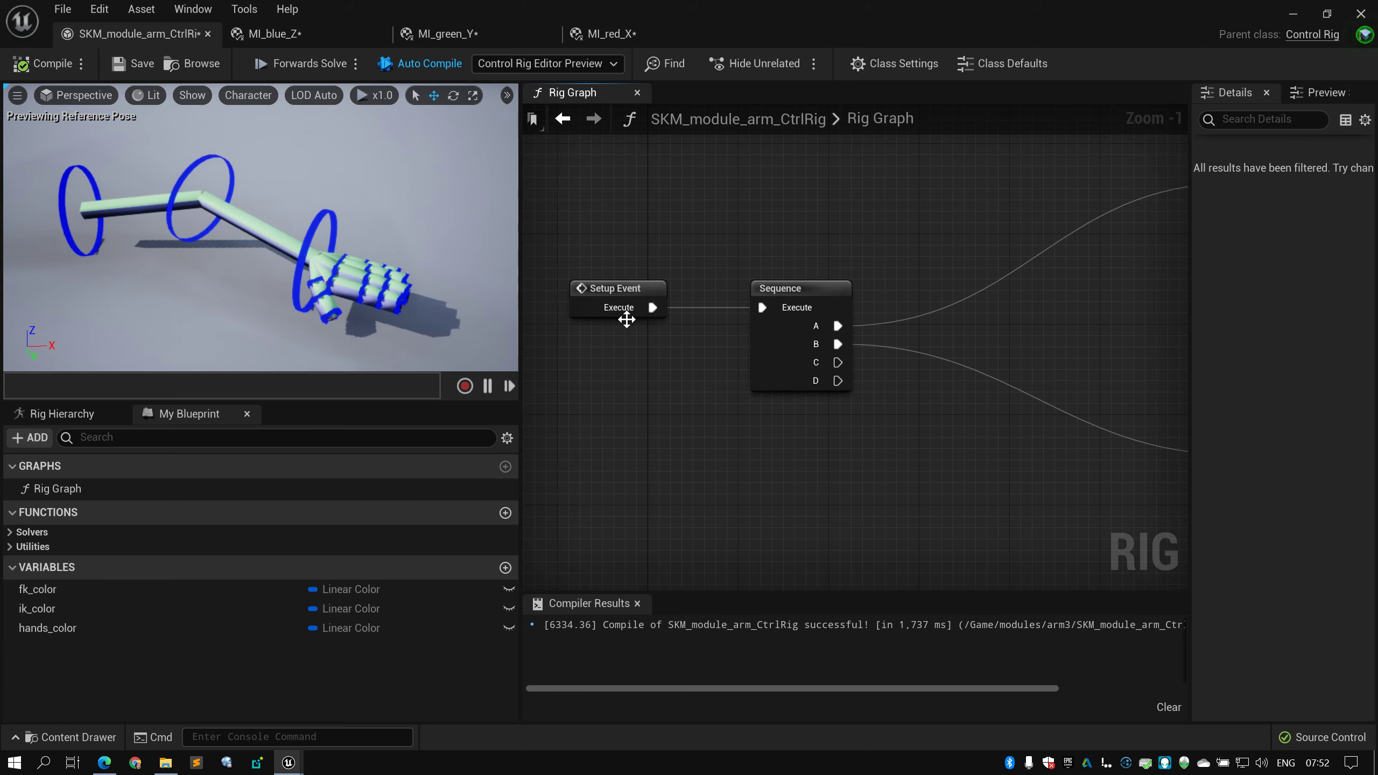
Examine the Forwards Solve chain's Branch, hands_color nodes and the inputs of its solver_ikFk
scroll(941, 436, "down", 3)
right_click_drag(1021, 509, 877, 423)
right_click_drag(967, 511, 853, 315)
scroll(929, 409, "up", 2)
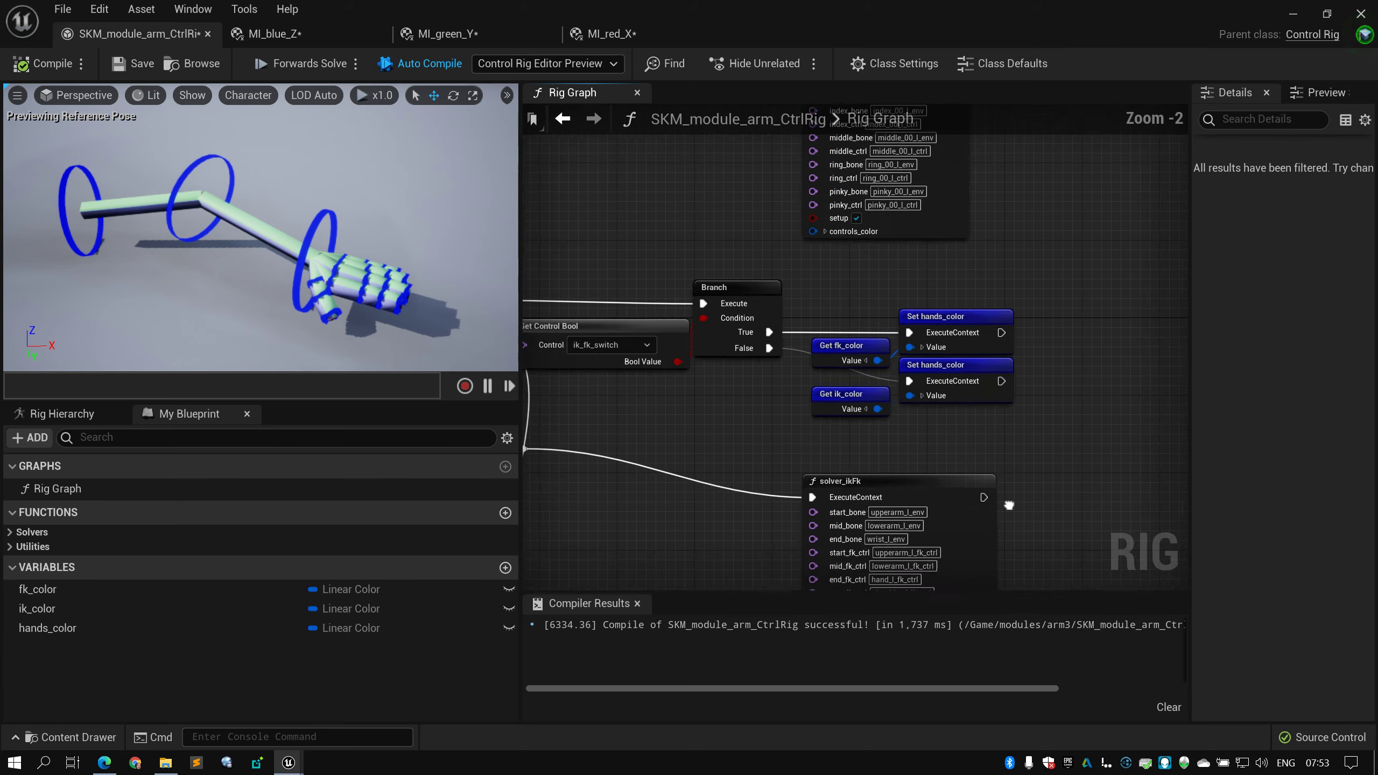
right_click_drag(1010, 505, 964, 286)
scroll(945, 409, "down", 1)
right_click_drag(906, 446, 945, 373)
scroll(944, 372, "up", 2)
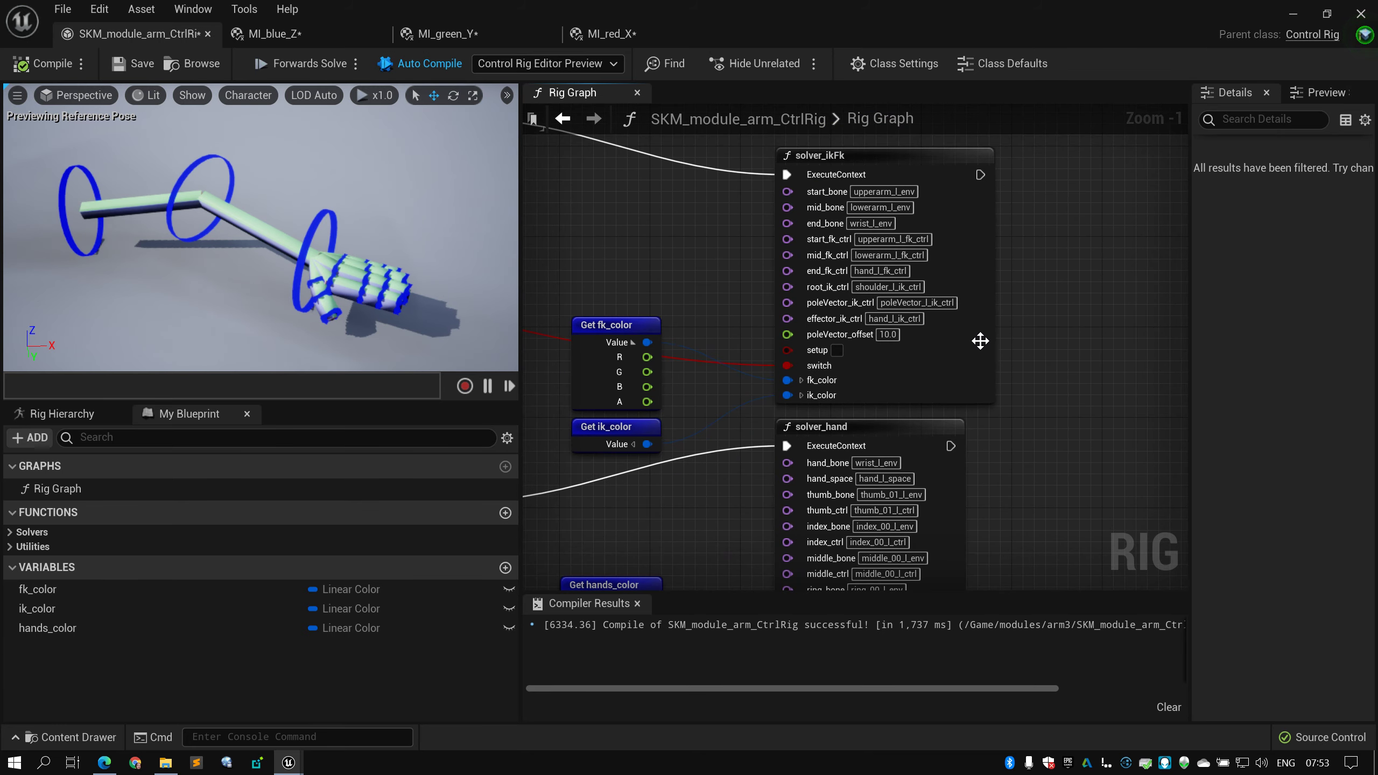
Bring both chains into view, select the Setup Event and its Sequence node, and clear the selection
scroll(980, 341, "down", 5)
right_click_drag(989, 318, 1007, 490)
scroll(1007, 419, "up", 3)
right_click_drag(975, 348, 989, 289)
scroll(1021, 441, "down", 3)
scroll(993, 282, "down", 1)
left_click_drag(854, 302, 682, 534)
right_click_drag(741, 278, 653, 264)
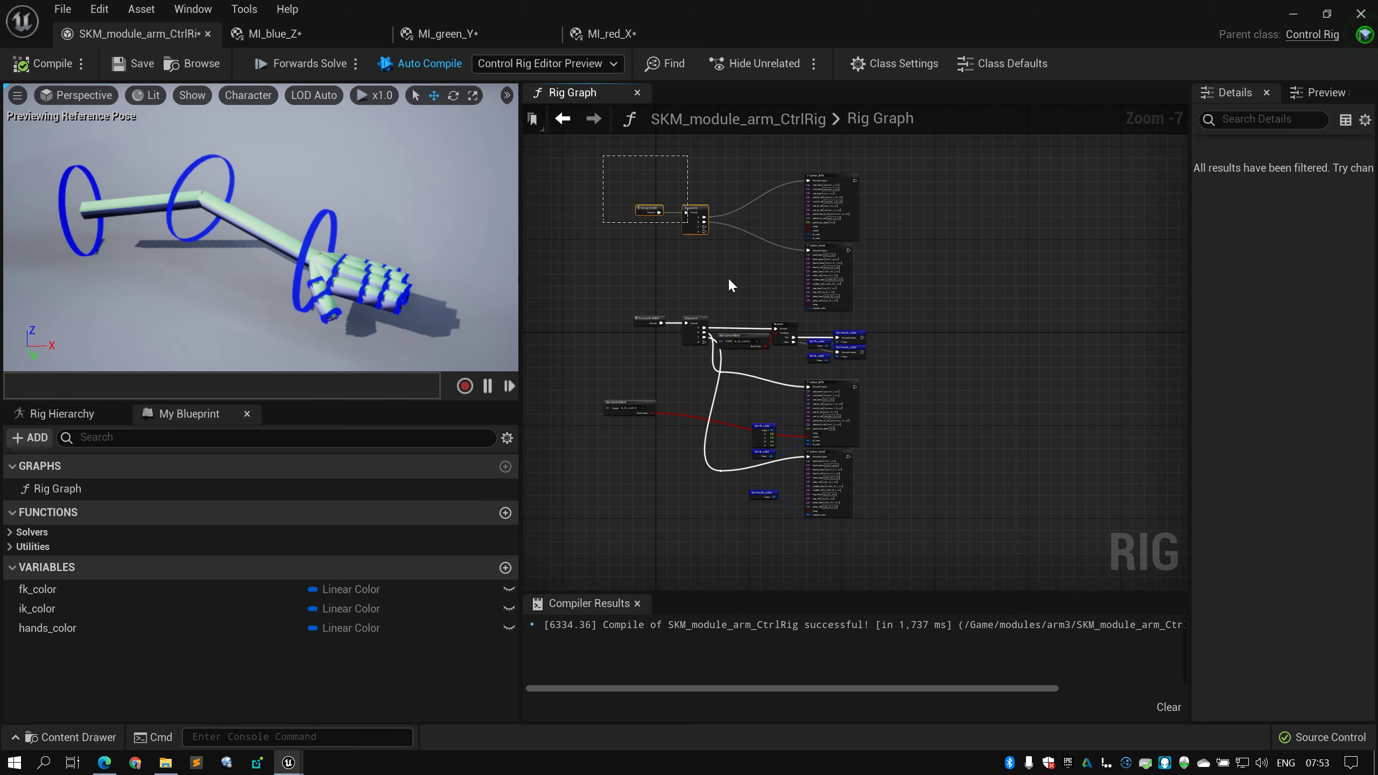
left_click(908, 367)
Examine the bone, control, setup and controls_color inputs of the Setup Event's solver_hand node
scroll(907, 362, "up", 4)
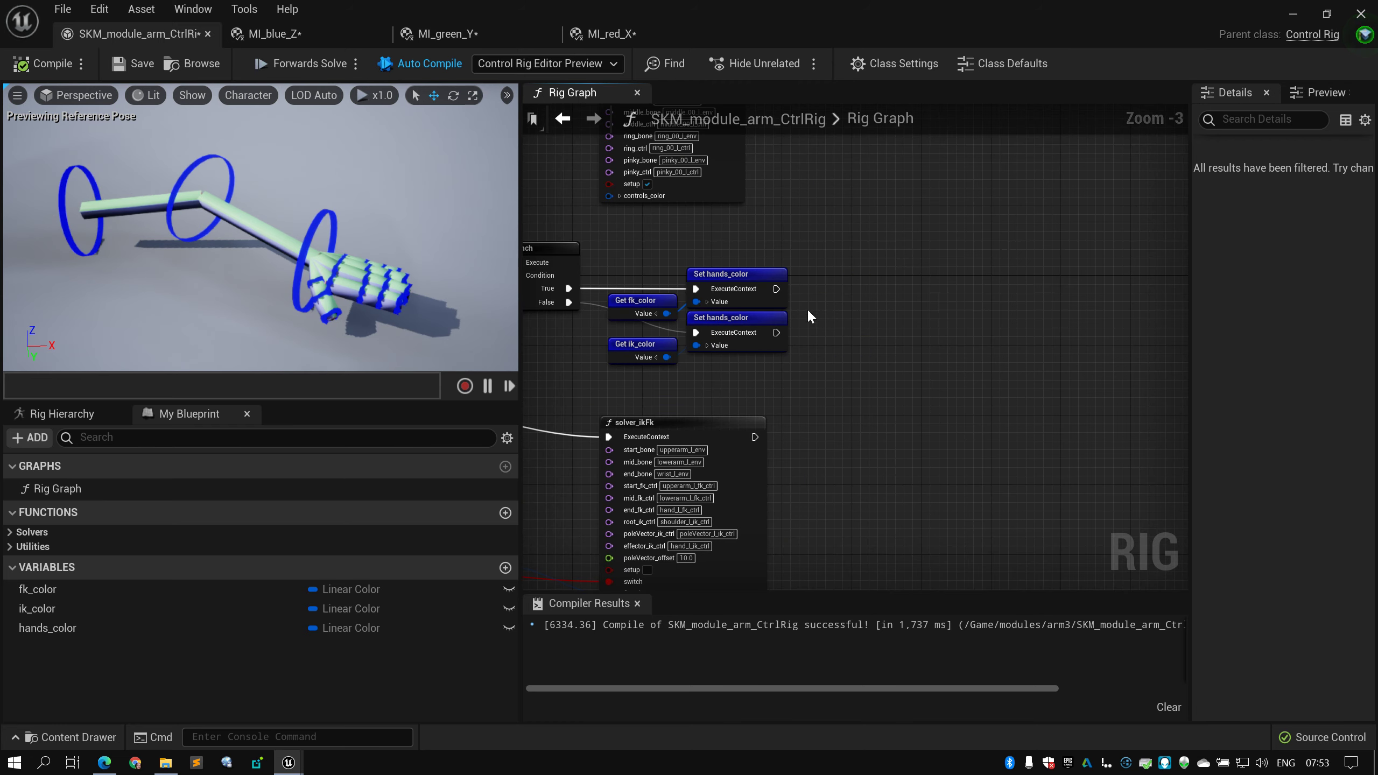
right_click_drag(779, 265, 907, 429)
scroll(907, 429, "up", 3)
right_click_drag(807, 332, 828, 452)
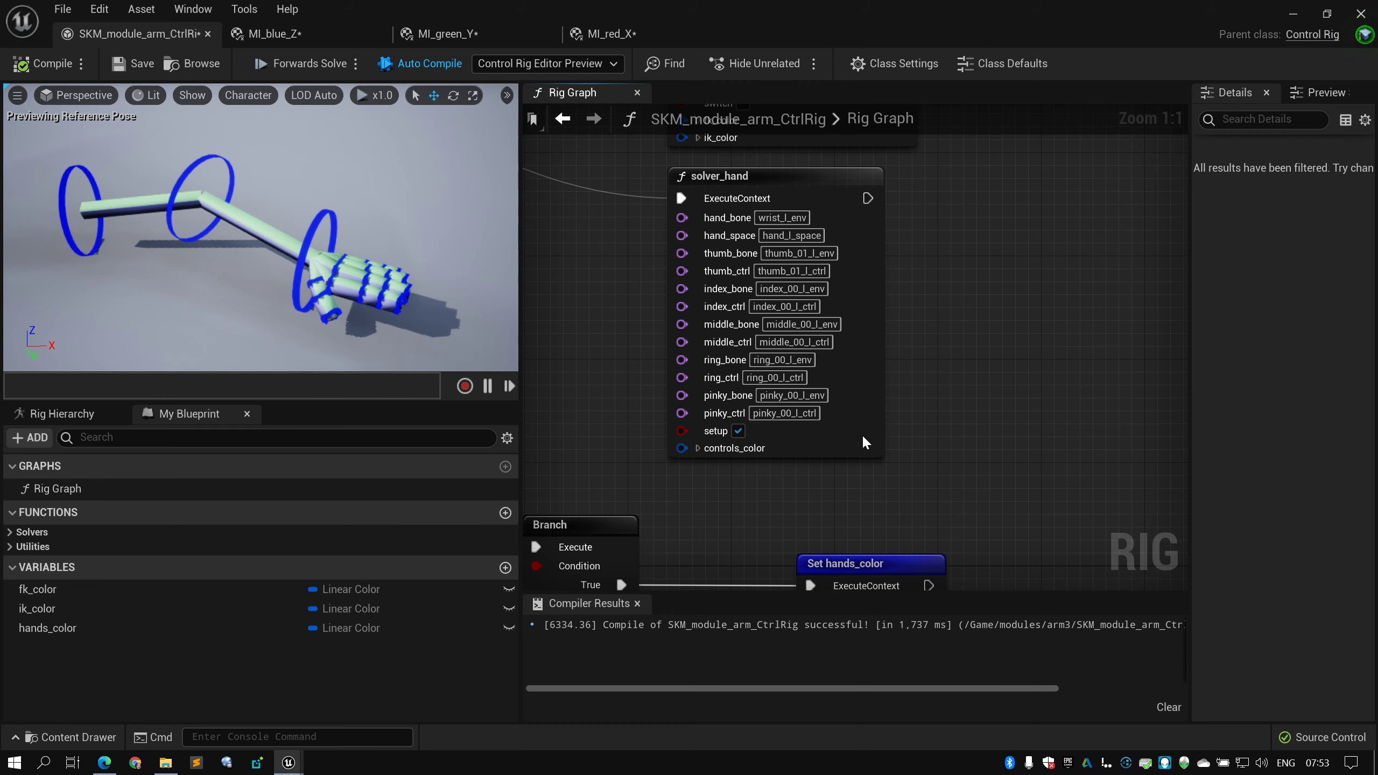
scroll(917, 435, "down", 2)
right_click_drag(870, 444, 1051, 395)
scroll(804, 475, "down", 4)
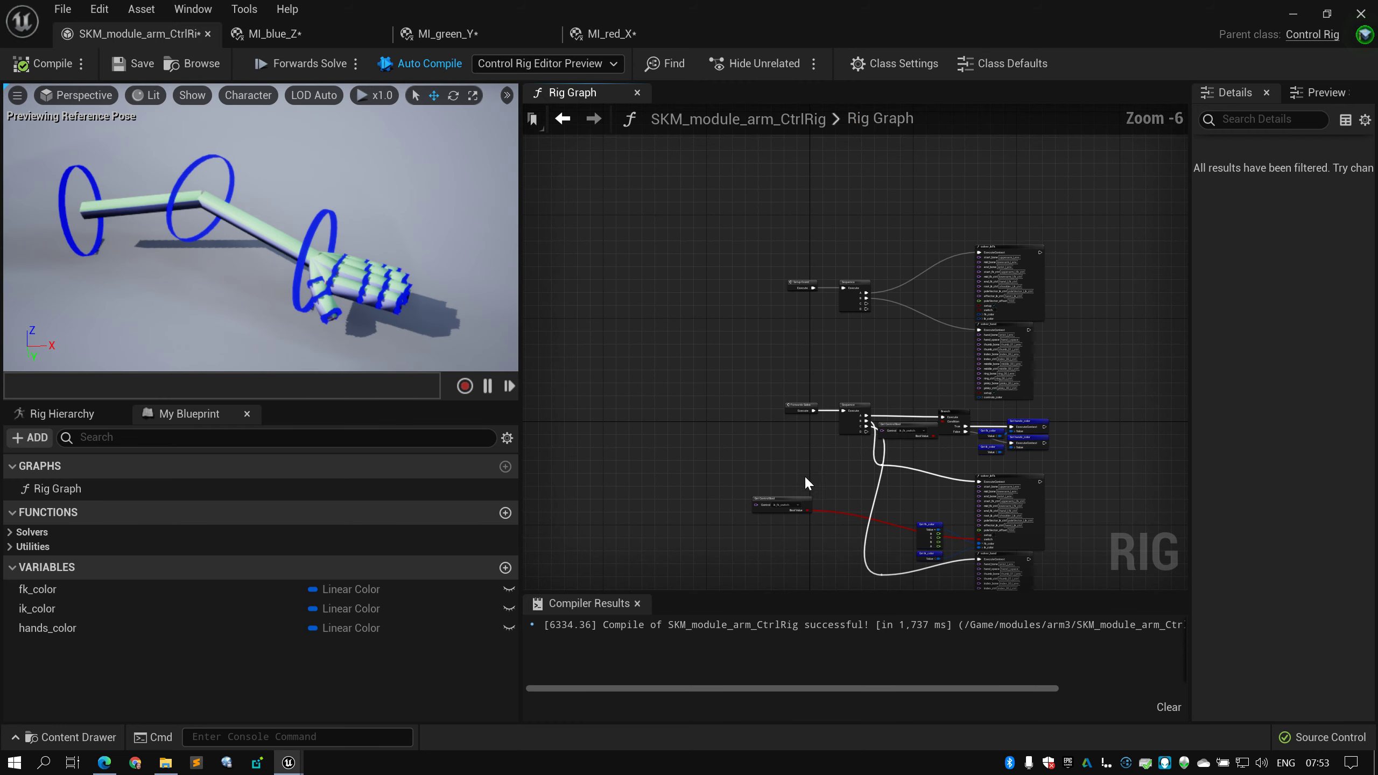
Examine the ik_fk_switch and color connections into the Forwards Solve solvers against the Setup Event's solver nodes
right_click_drag(804, 475, 678, 358)
scroll(739, 352, "up", 1)
scroll(745, 465, "up", 1)
scroll(718, 422, "down", 1)
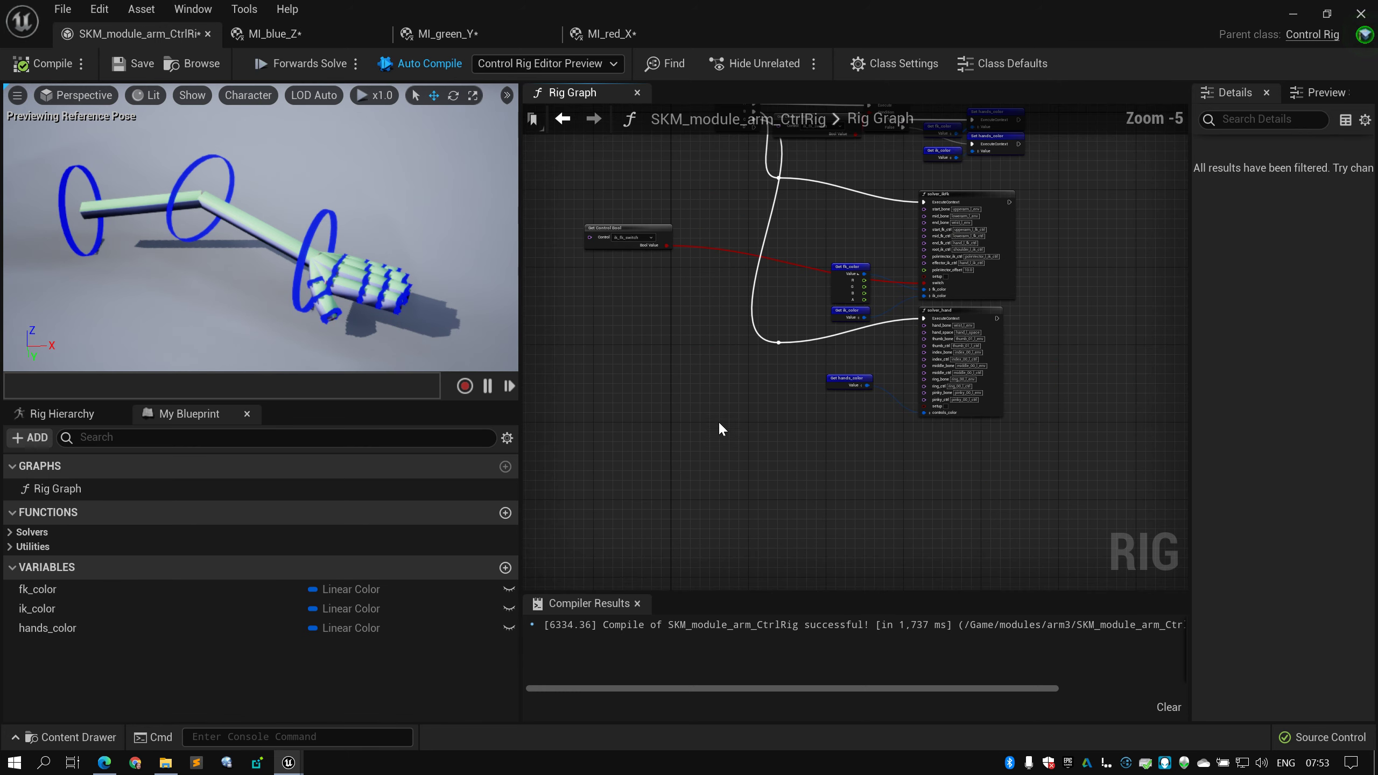
right_click_drag(728, 318, 697, 440)
scroll(776, 308, "down", 3)
right_click_drag(777, 308, 722, 467)
scroll(838, 392, "up", 3)
mouse_move(838, 392)
right_mouse_down()
mouse_move(912, 377)
mouse_move(850, 391)
right_mouse_up()
scroll(851, 391, "up", 2)
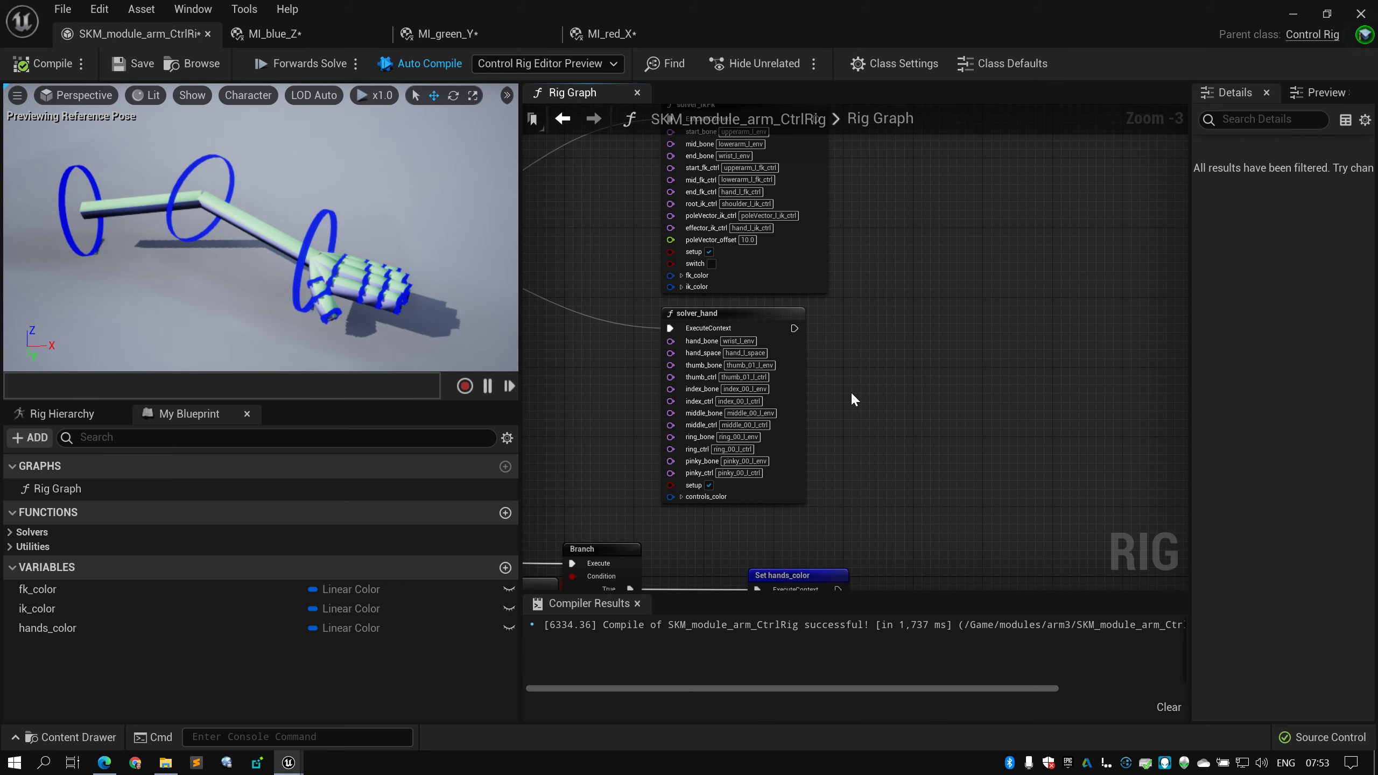
scroll(851, 391, "down", 3)
right_click_drag(851, 391, 941, 331)
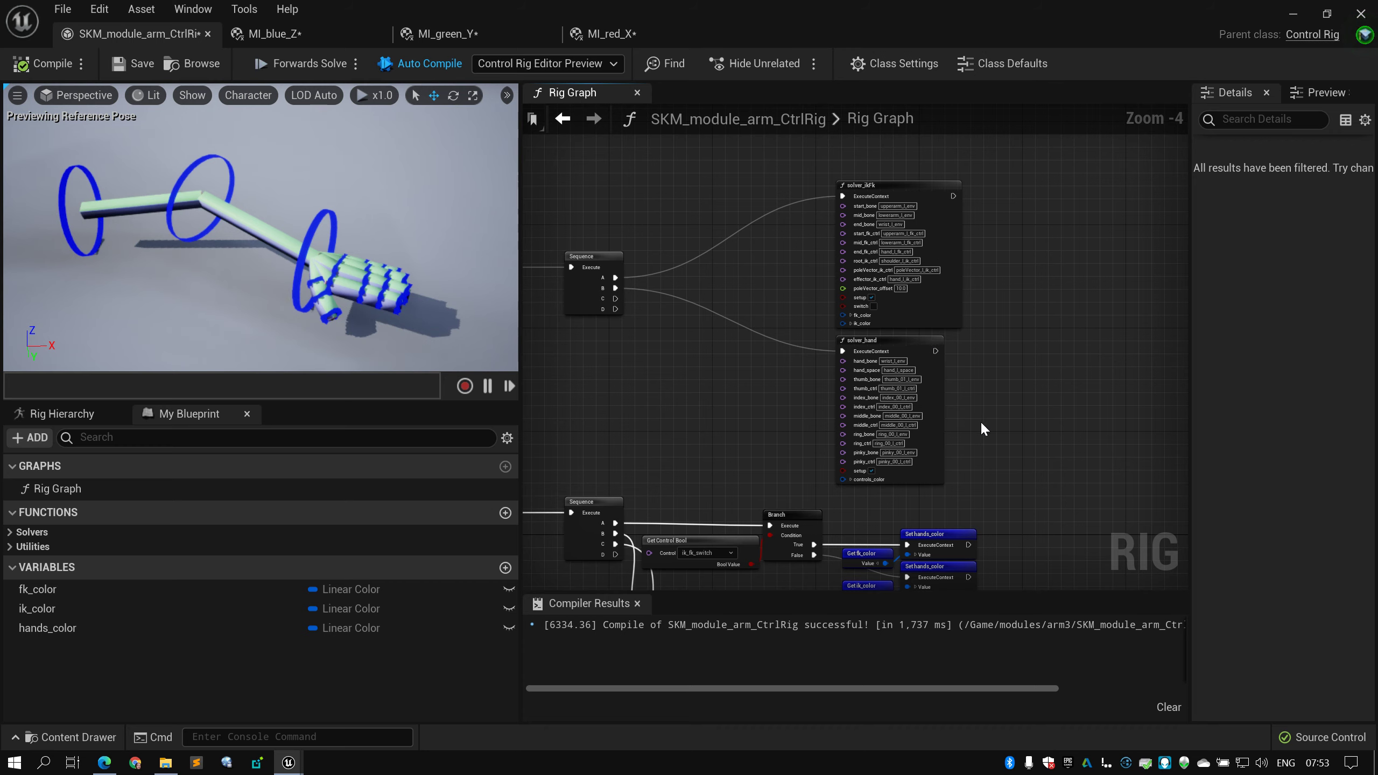
right_click_drag(980, 420, 997, 309)
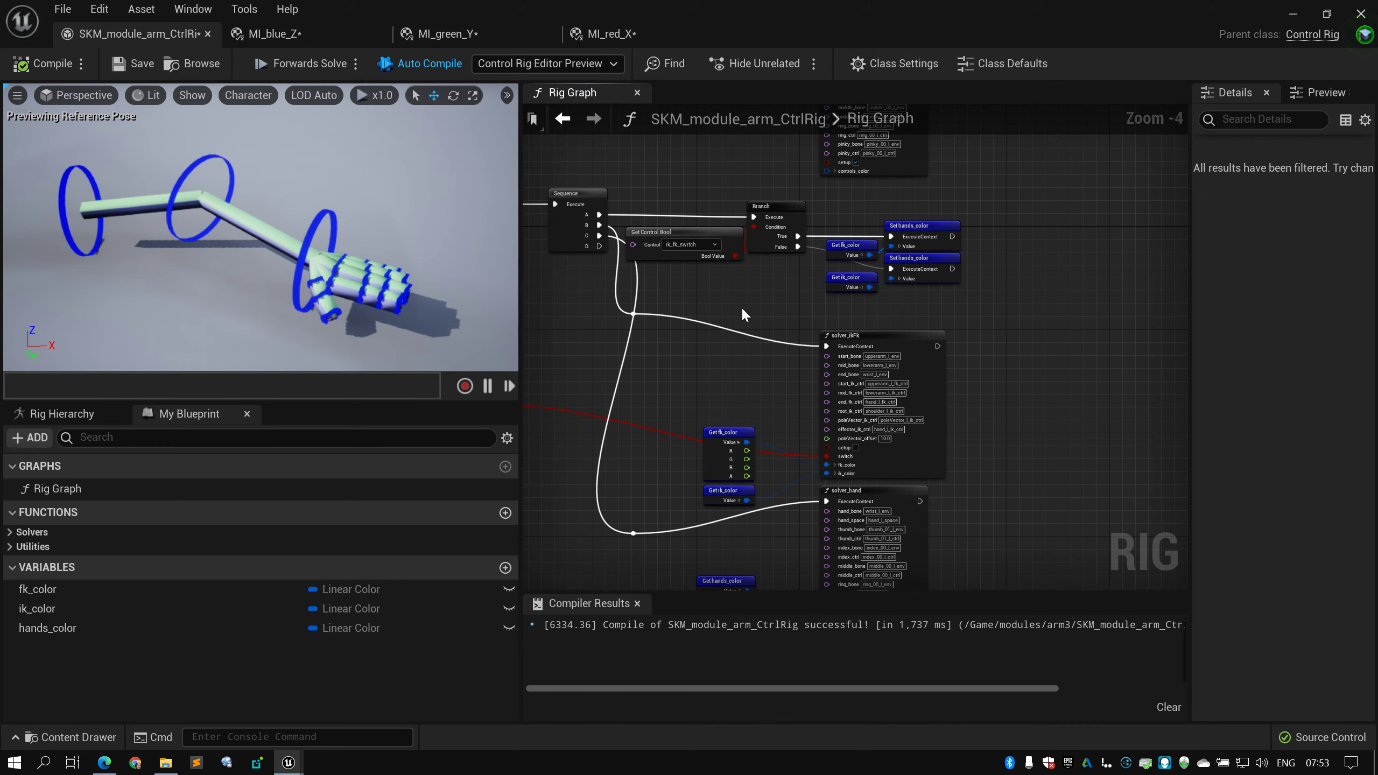
Bring the Forwards Solve chain's solver nodes into view and expand the Solvers and Utilities function categories
scroll(741, 306, "up", 1)
right_click_drag(740, 307, 893, 333)
scroll(1027, 299, "down", 2)
right_click_drag(1027, 299, 1007, 338)
scroll(1007, 338, "down", 1)
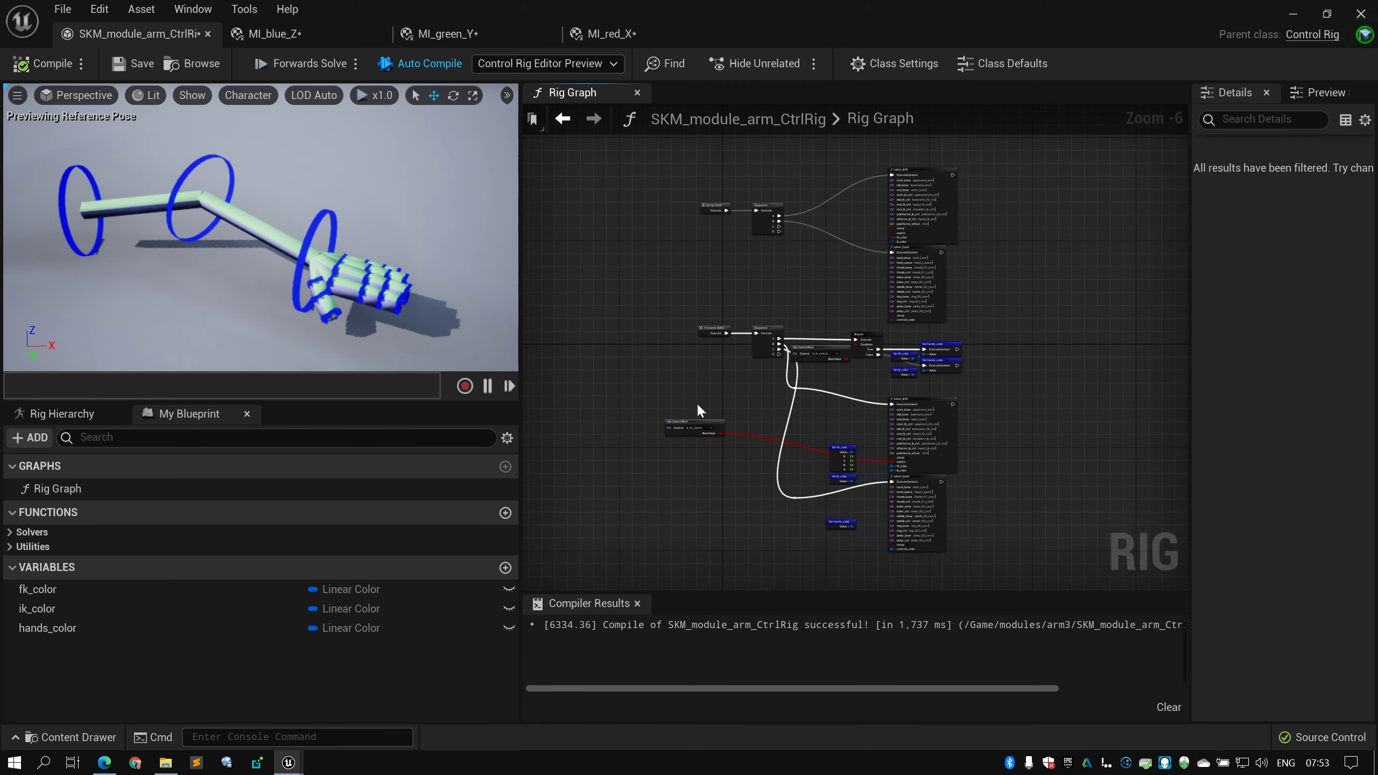
scroll(700, 408, "up", 2)
right_click_drag(836, 360, 803, 325)
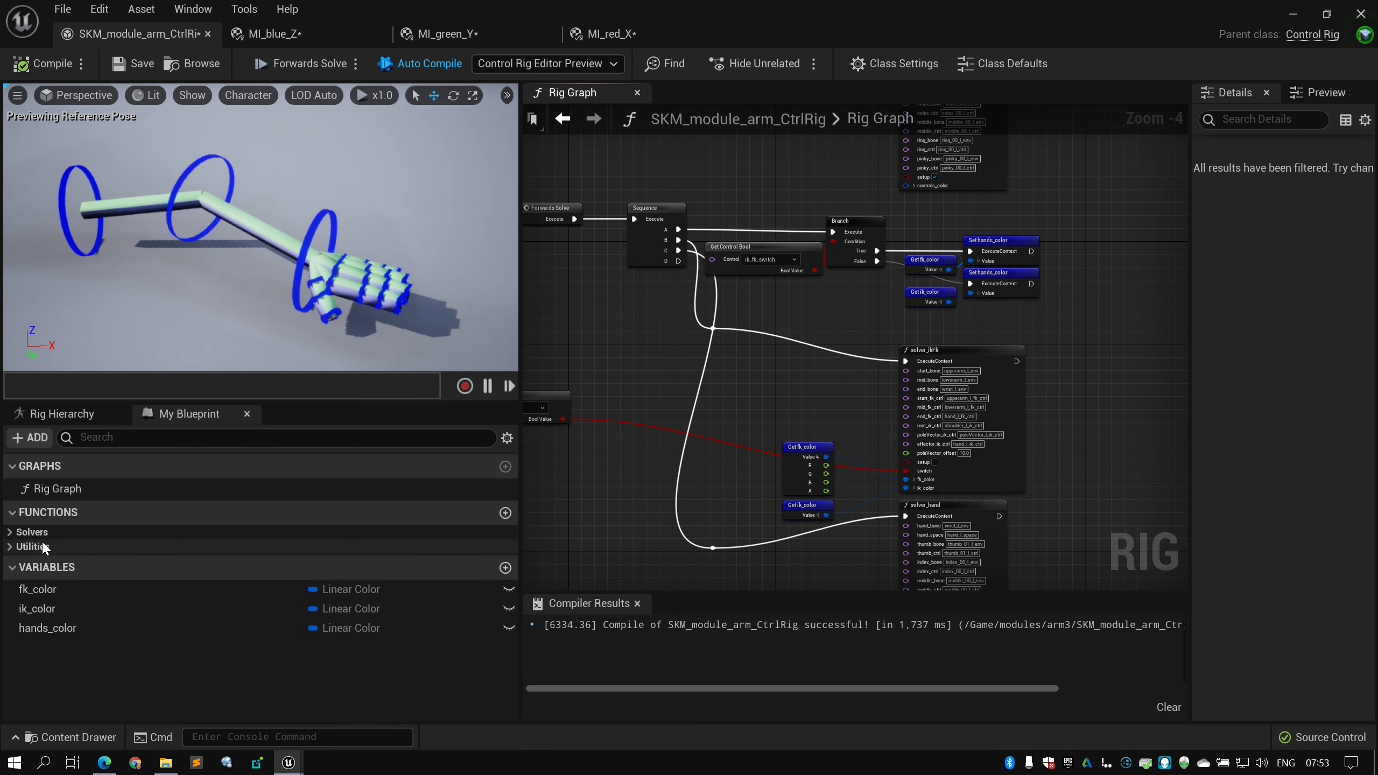
left_click(10, 547)
left_click(11, 531)
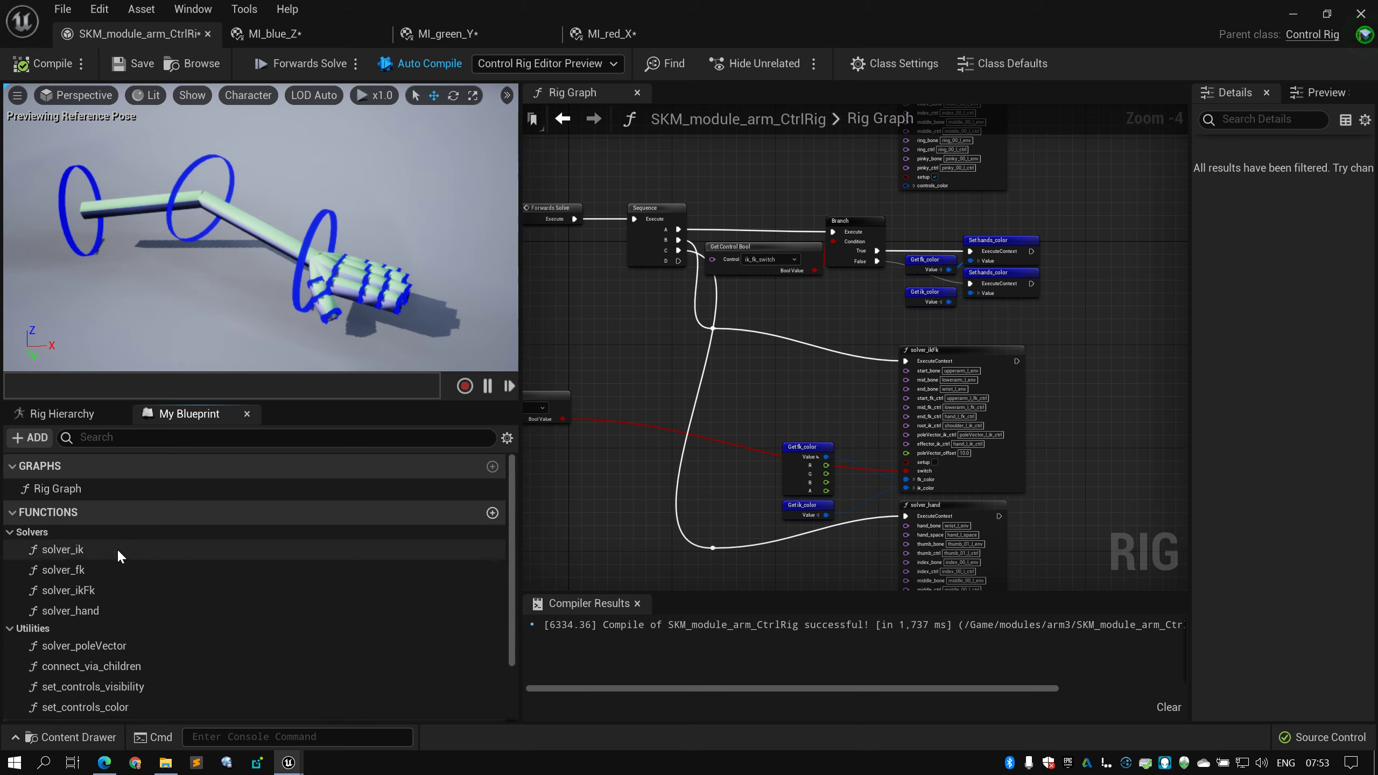
Review the functions in the Solvers category, selecting solver_hand and solver_ik to inspect their inputs and node settings
scroll(30, 506, "down", 2)
scroll(31, 506, "up", 1)
left_click(31, 507)
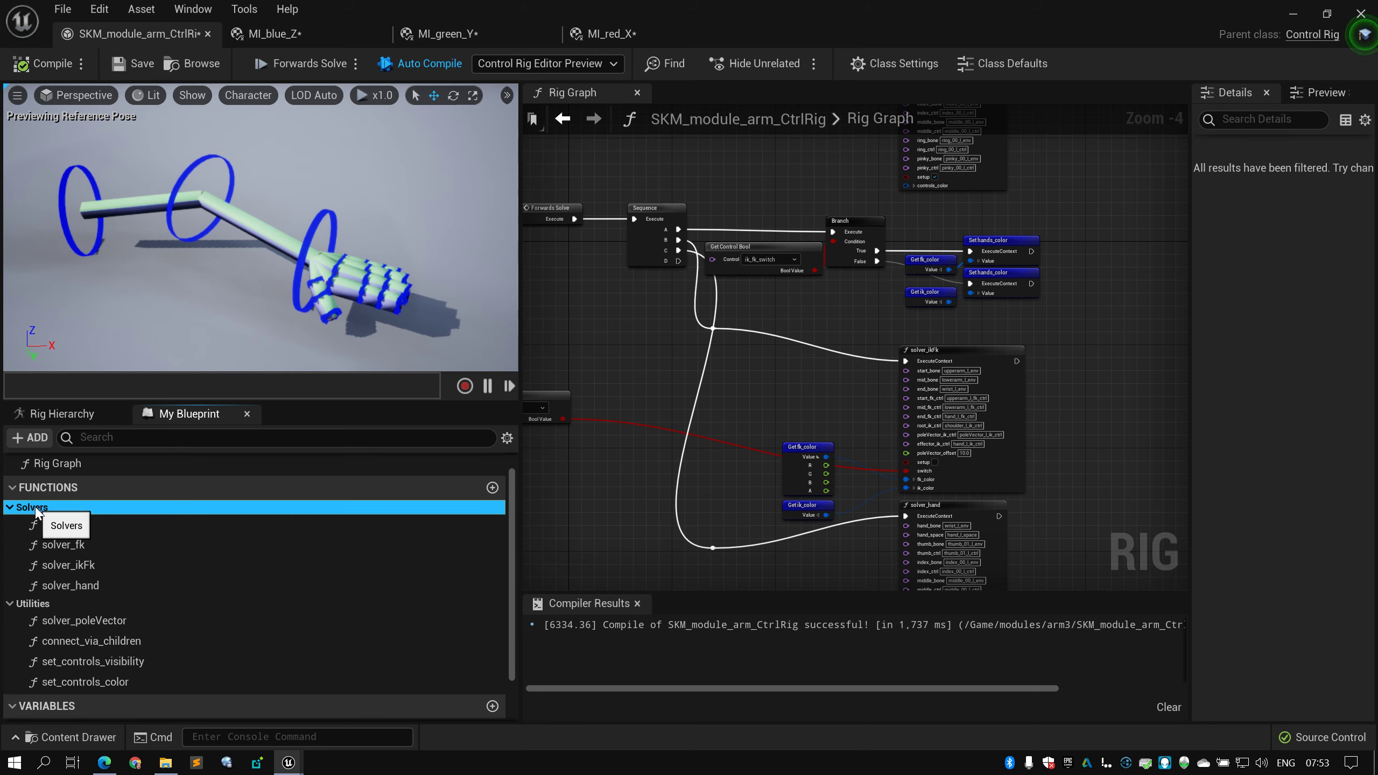
left_click(93, 530)
left_click(100, 585)
left_click(97, 525)
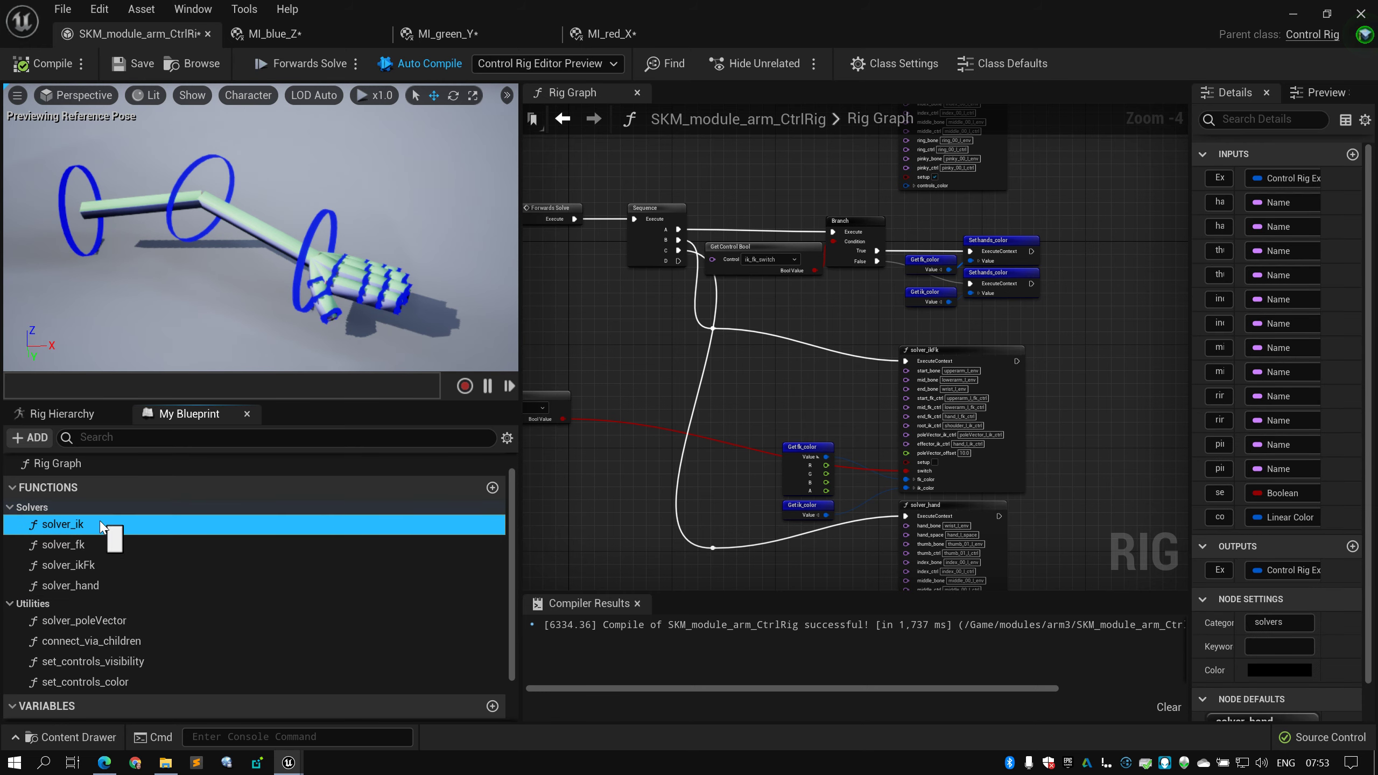
right_click_drag(613, 372, 678, 373)
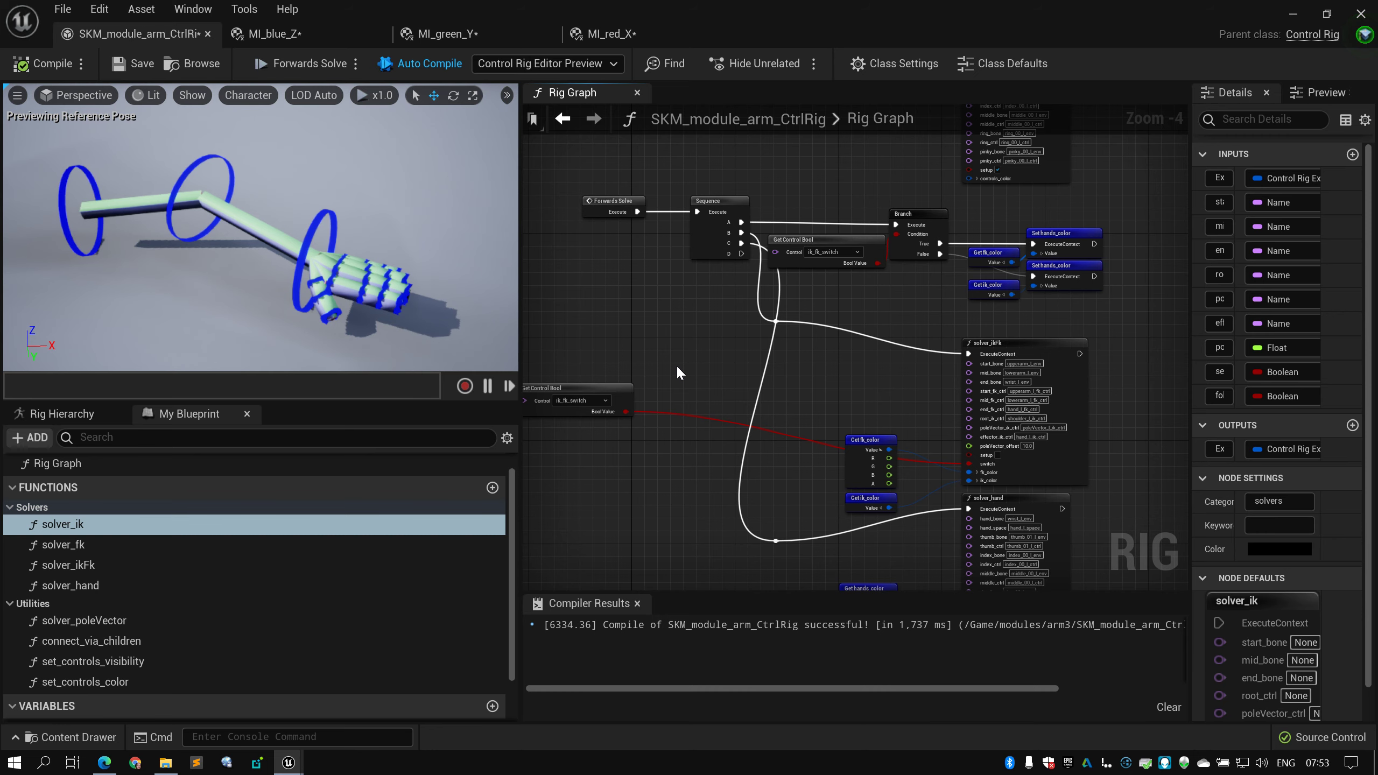
Review the Utilities category and open the set_controls_color function's graph
scroll(304, 570, "down", 2)
left_click(163, 548)
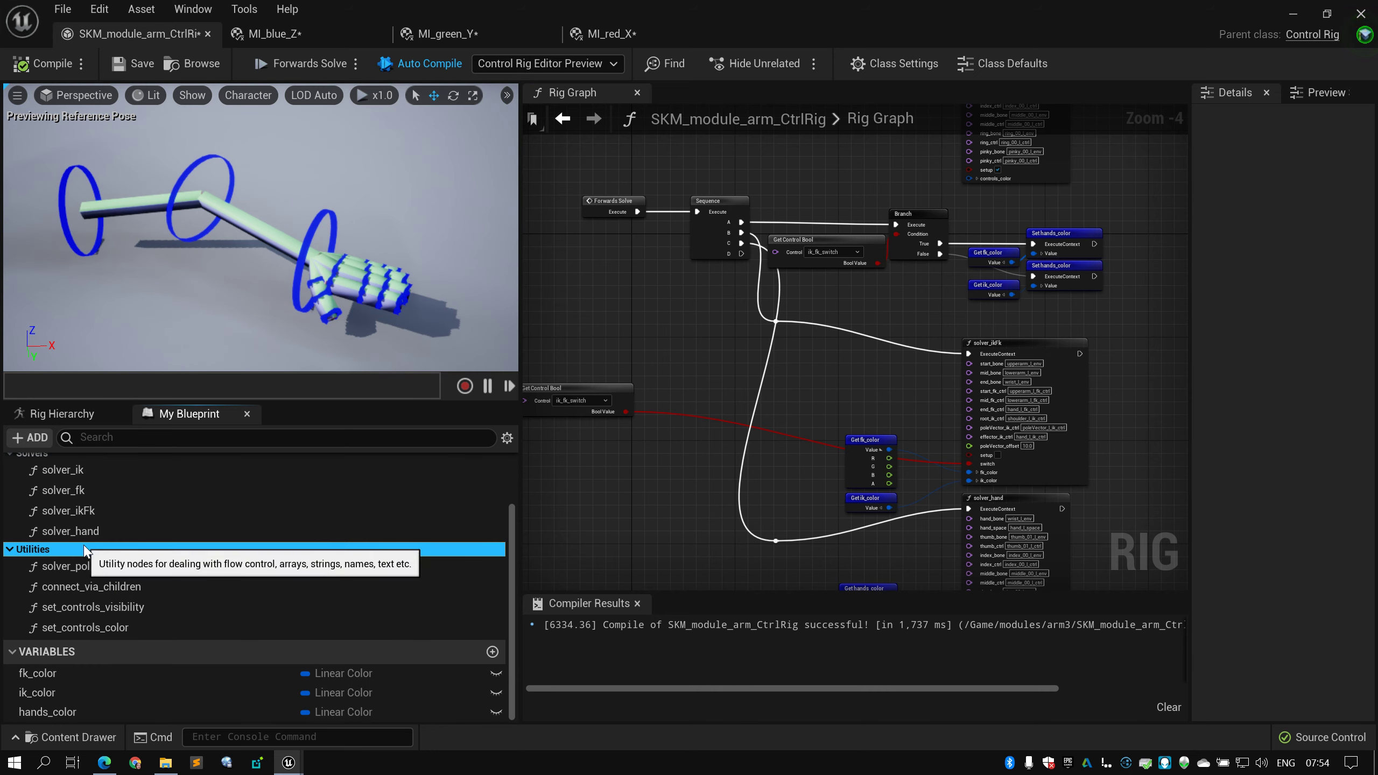
right_click_drag(691, 453, 632, 434)
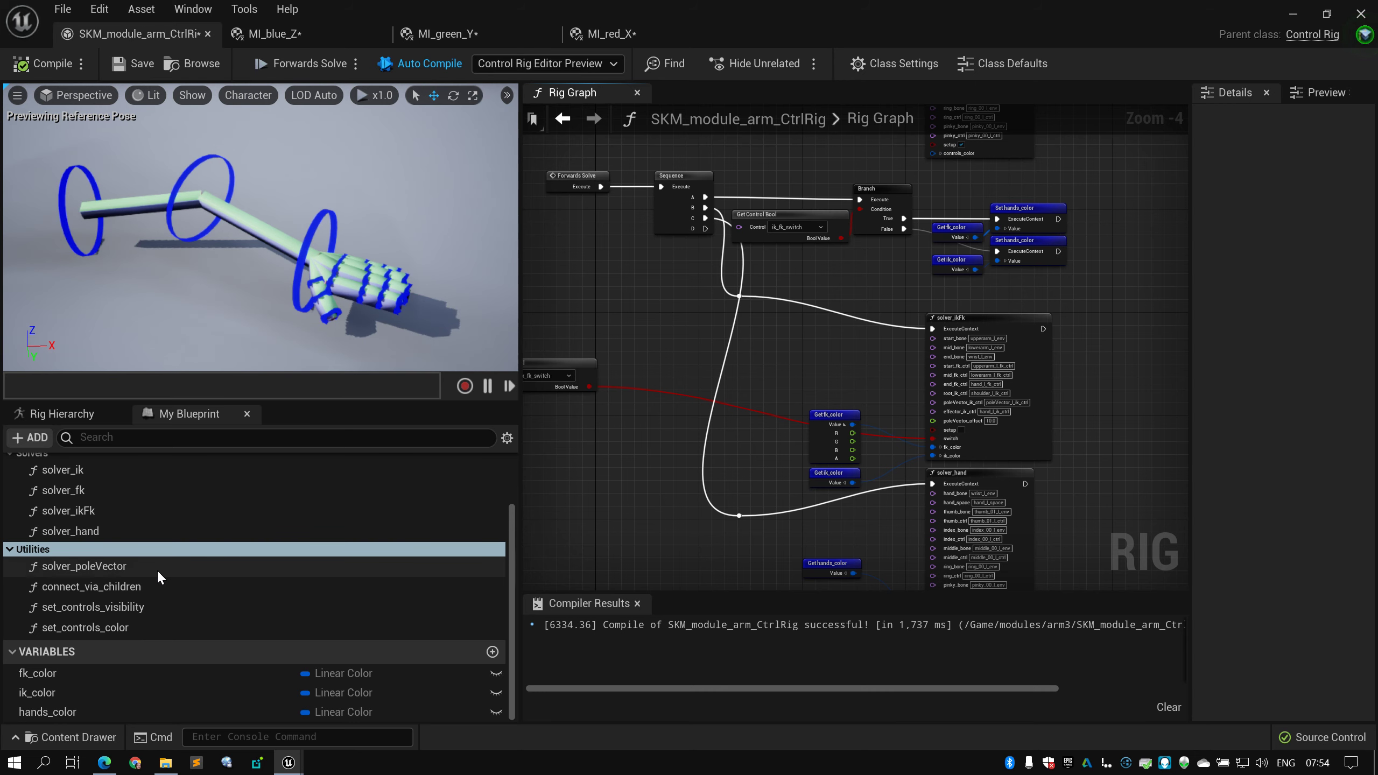
right_click_drag(608, 519, 607, 466)
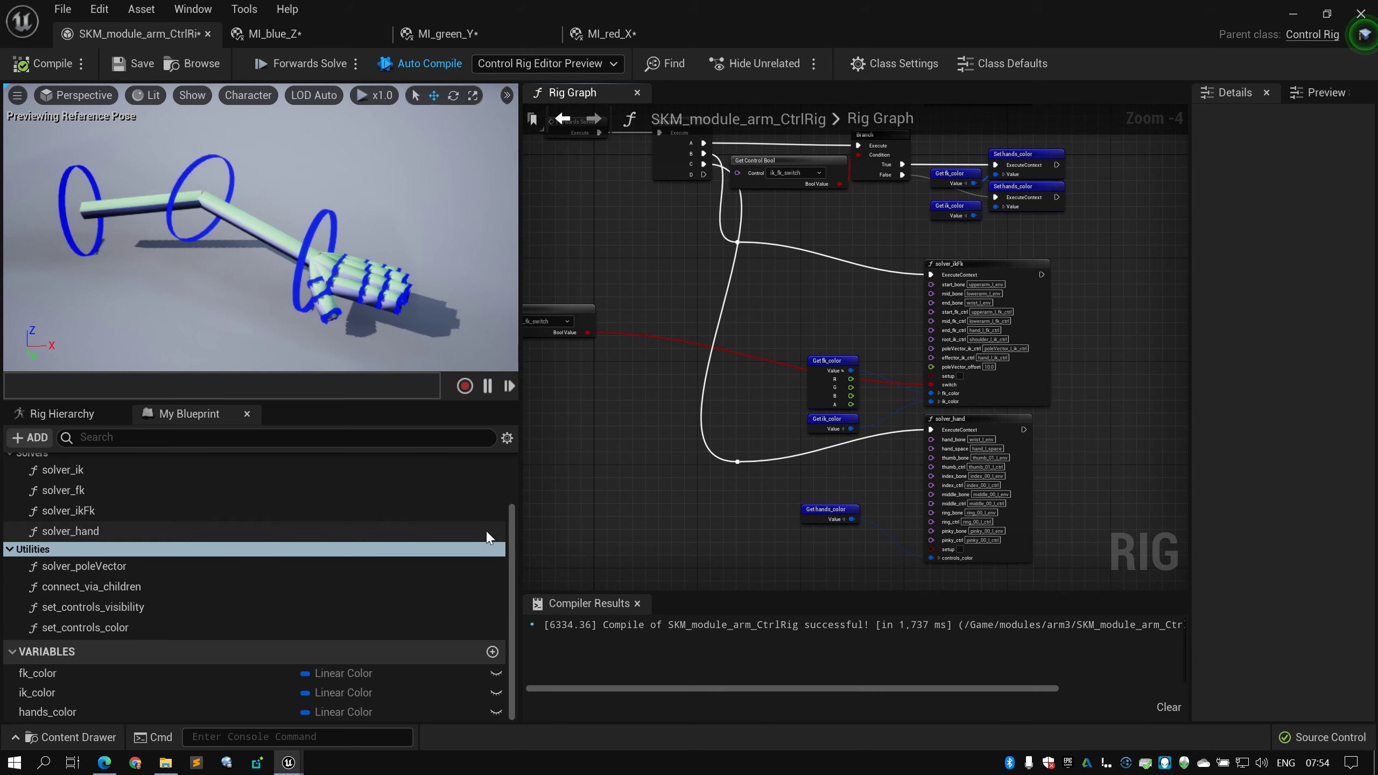
left_click(219, 630)
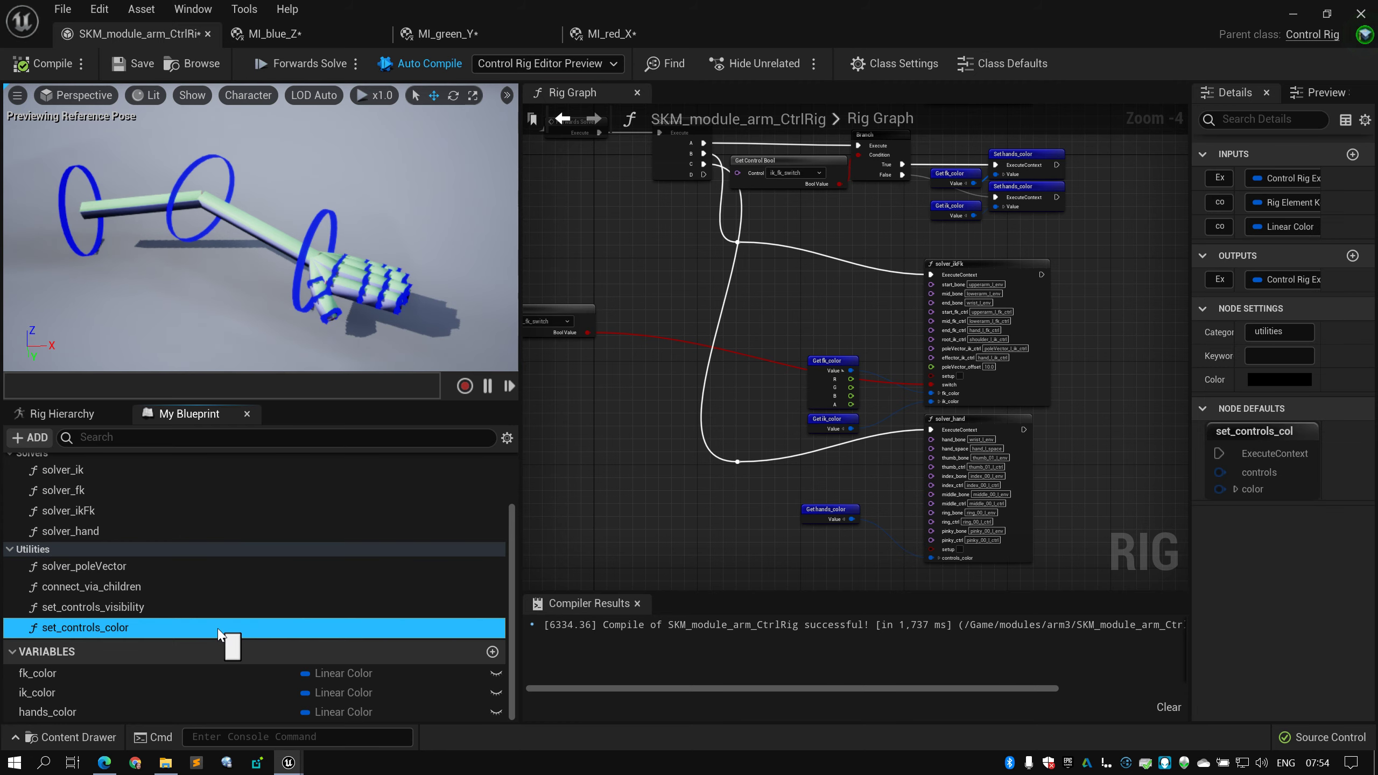
double_click(220, 630)
scroll(668, 472, "down", 2)
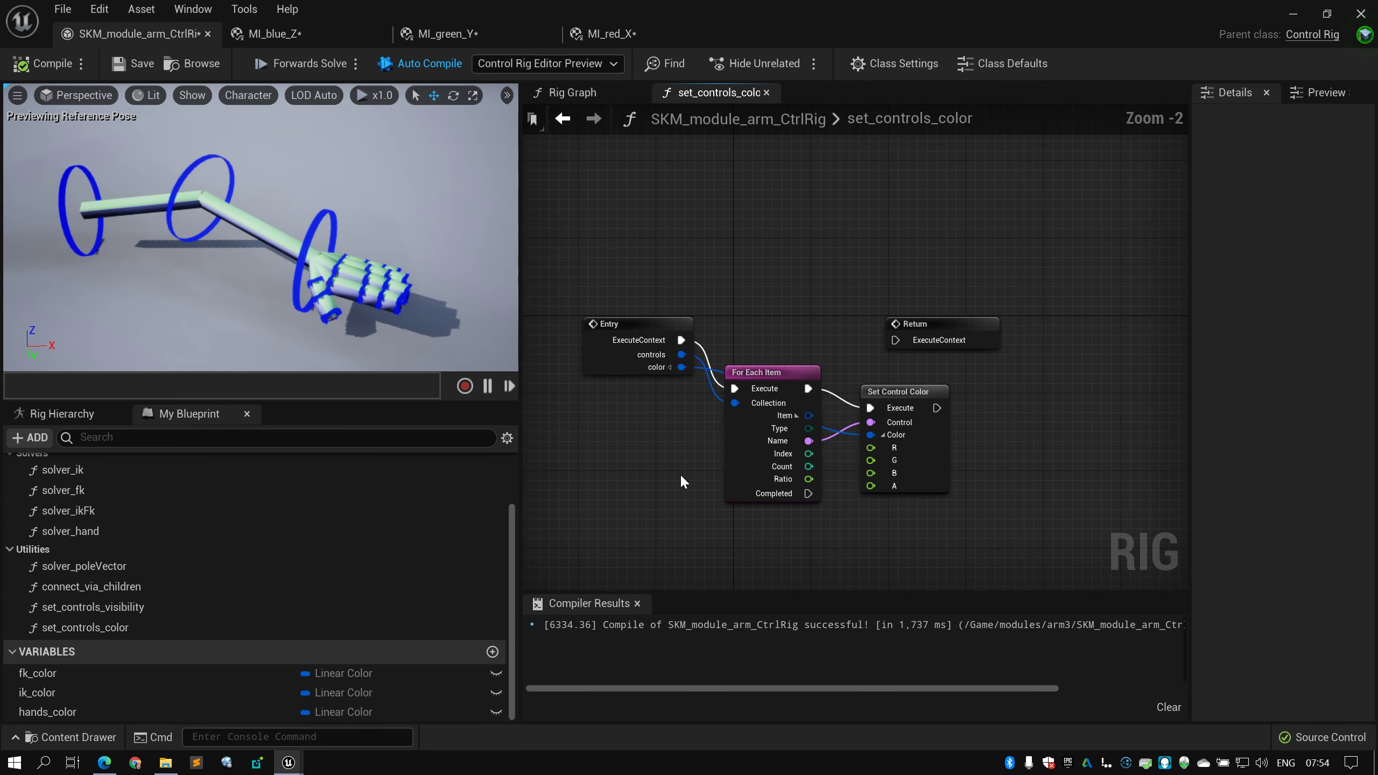
Examine the controls and color inputs on the Entry node of set_controls_color
right_click_drag(680, 473, 634, 452)
scroll(705, 220, "up", 1)
left_click(664, 271)
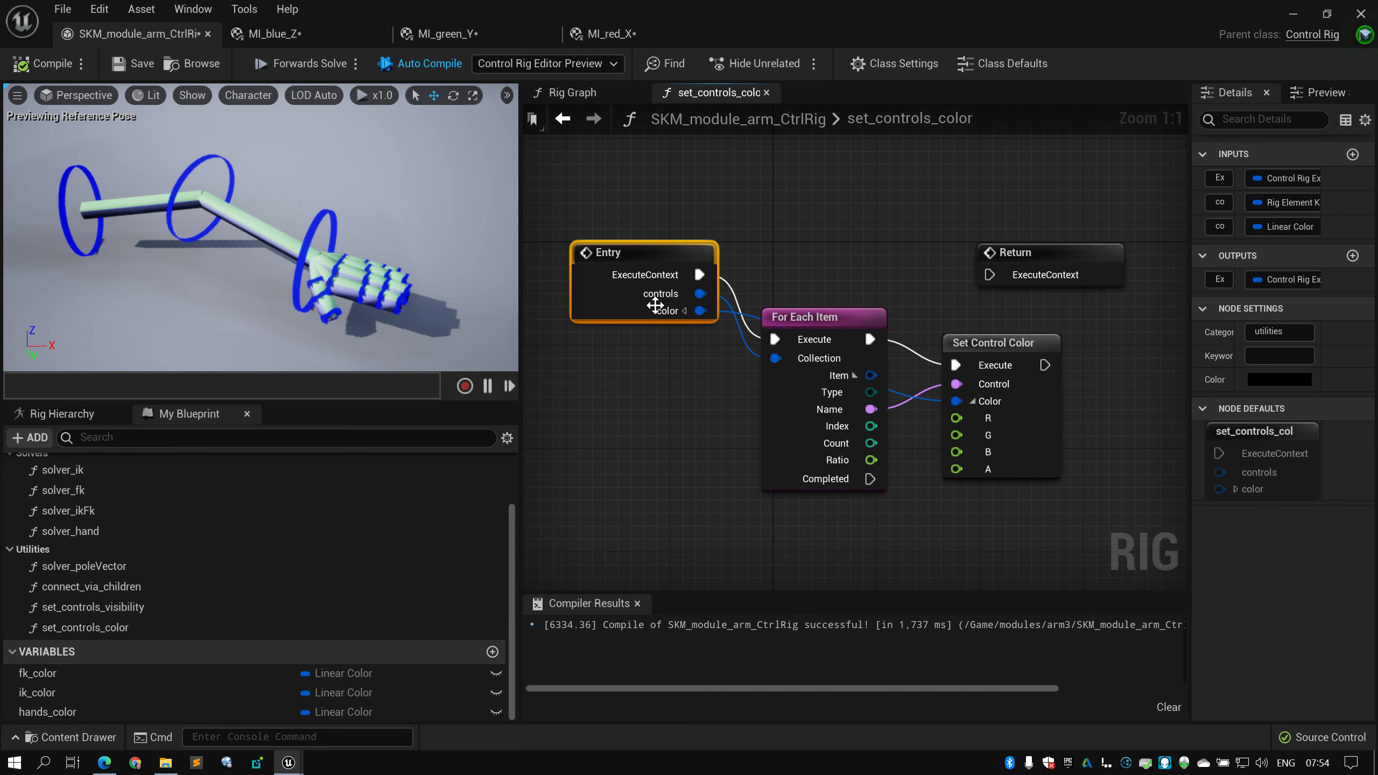
right_click_drag(666, 307, 620, 299)
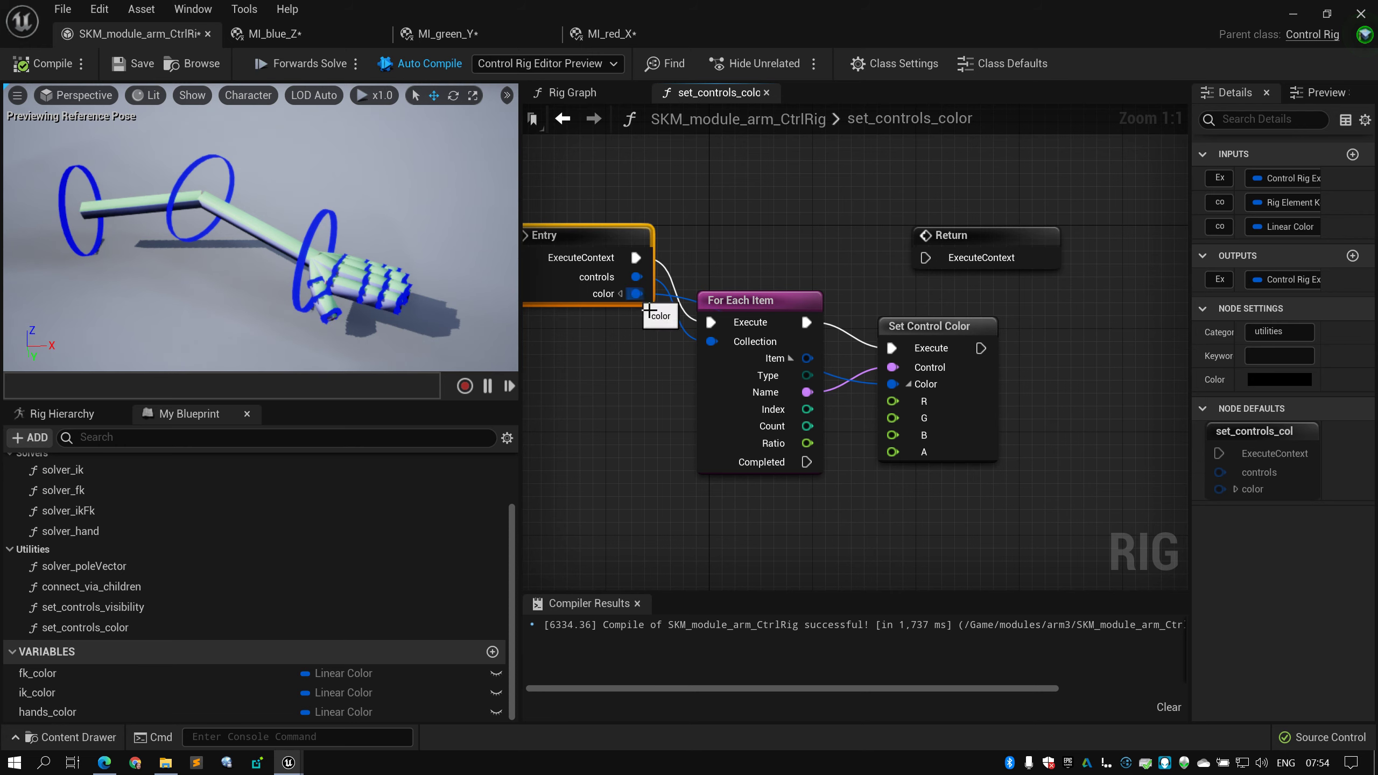
right_click_drag(893, 306, 916, 302)
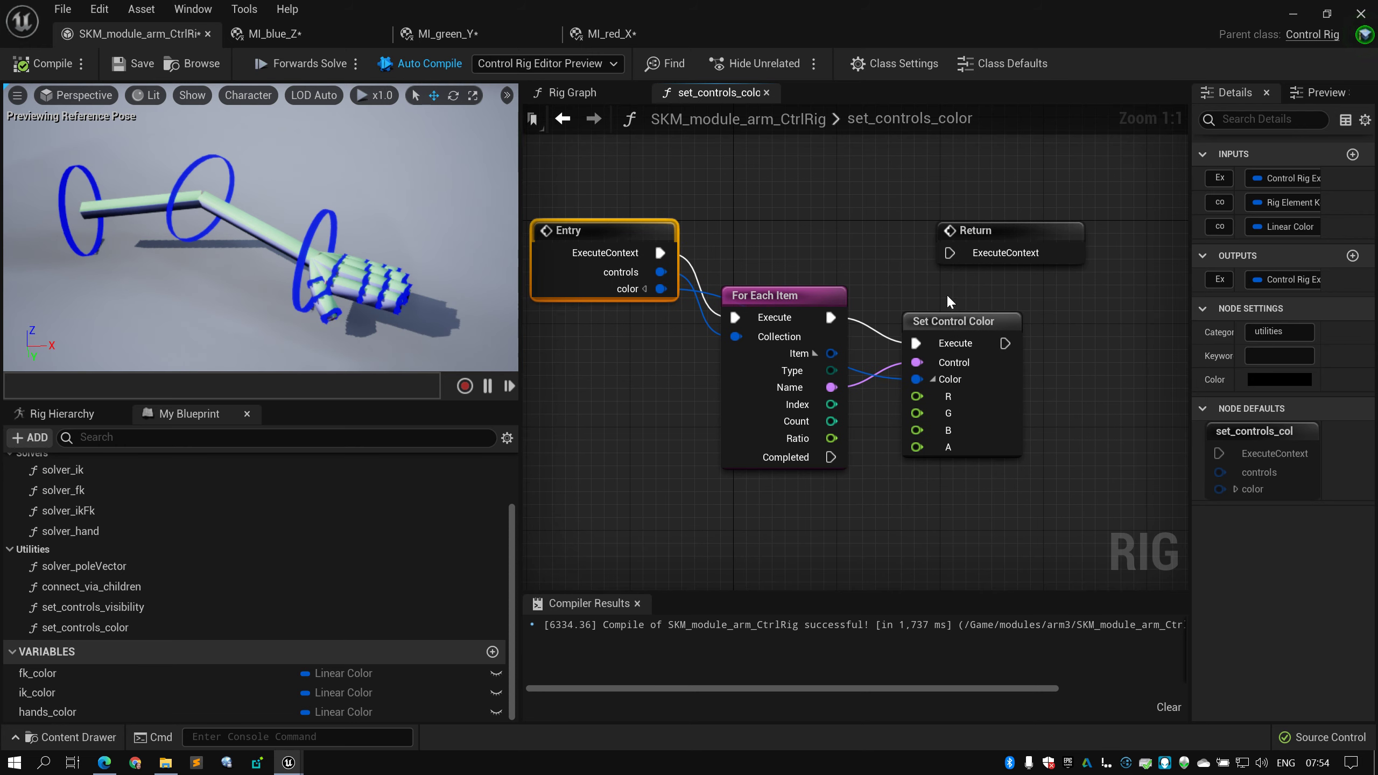
Move the Return node of set_controls_color farther from the other nodes and clear the selection
left_click_drag(1000, 242, 1069, 242)
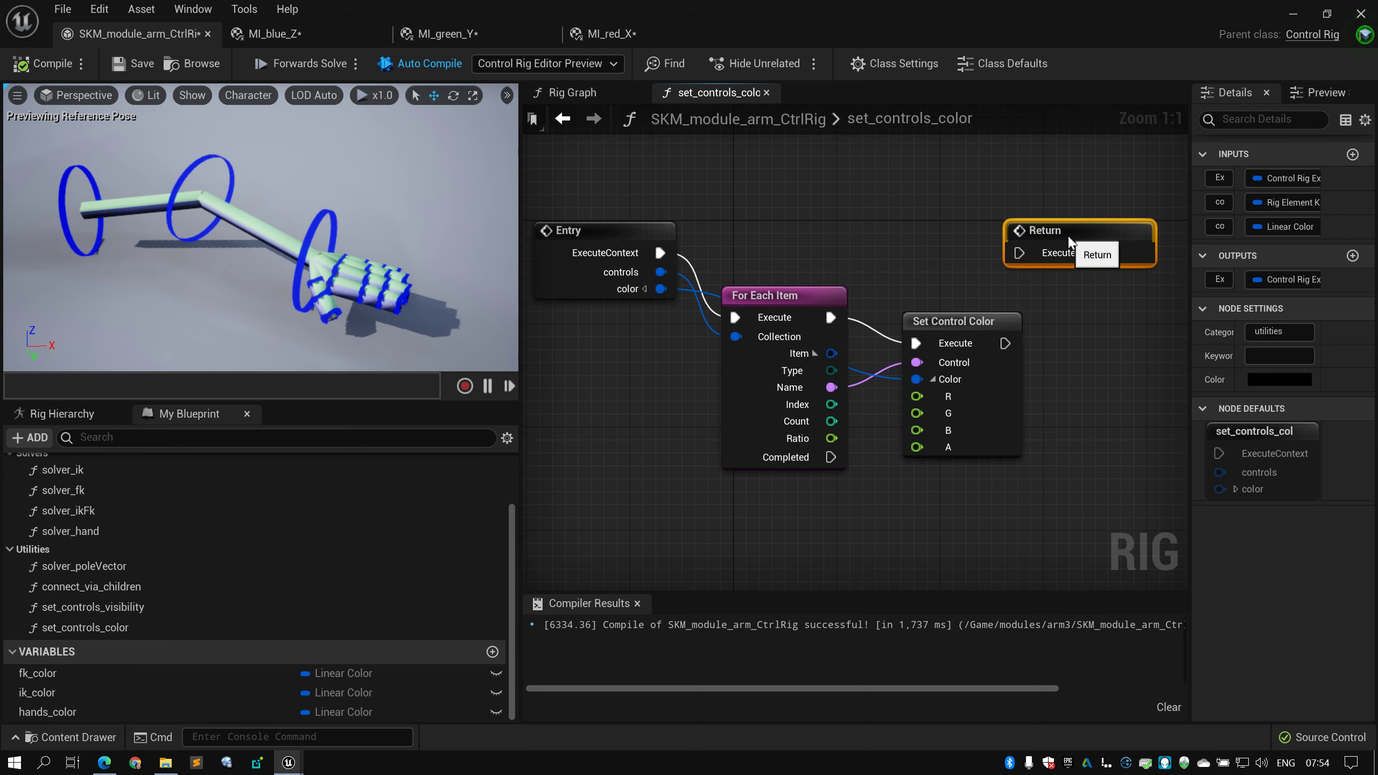
left_click_drag(654, 191, 944, 336)
left_click(976, 266)
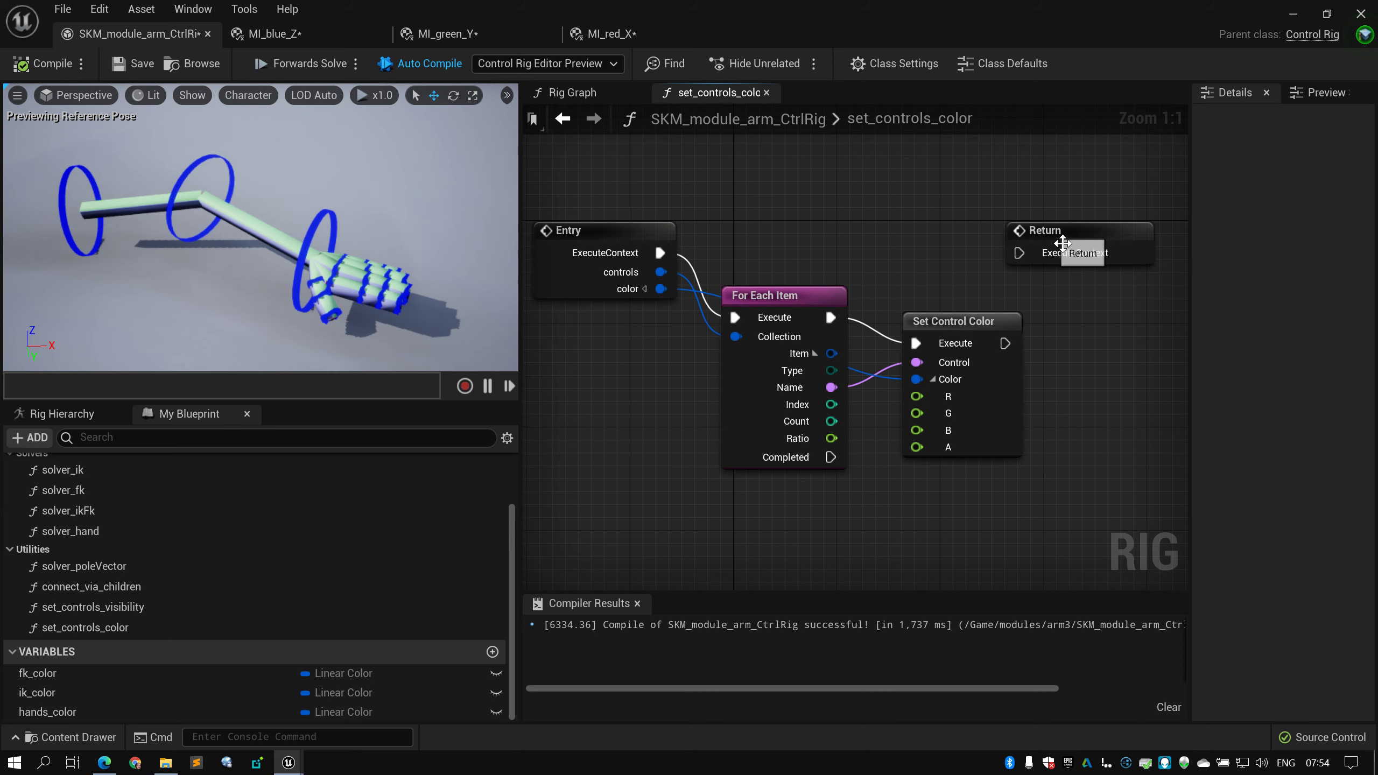
left_click(1063, 243)
left_click(895, 235)
right_click_drag(895, 236, 911, 227)
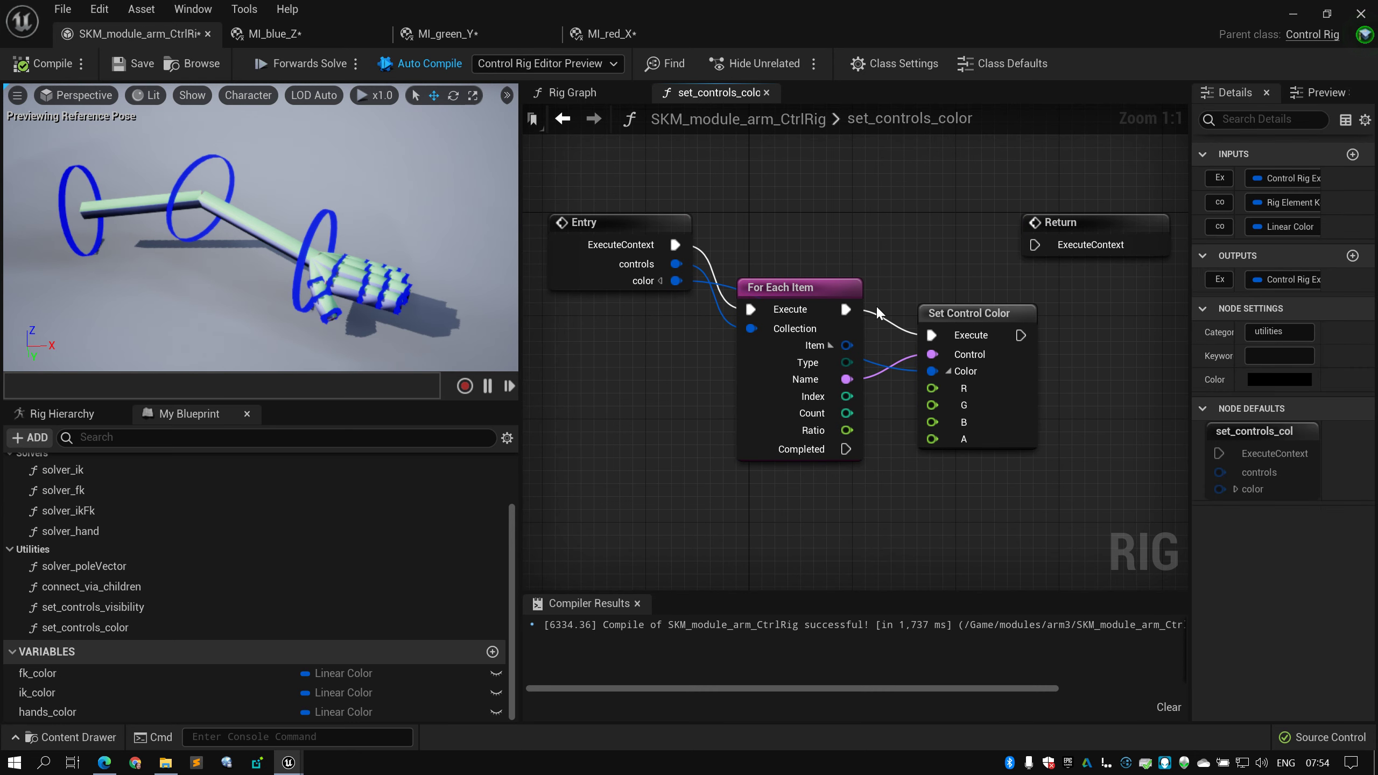
Inspect the descriptions and details of the For Each Item and Set Control Color nodes
left_click(768, 291)
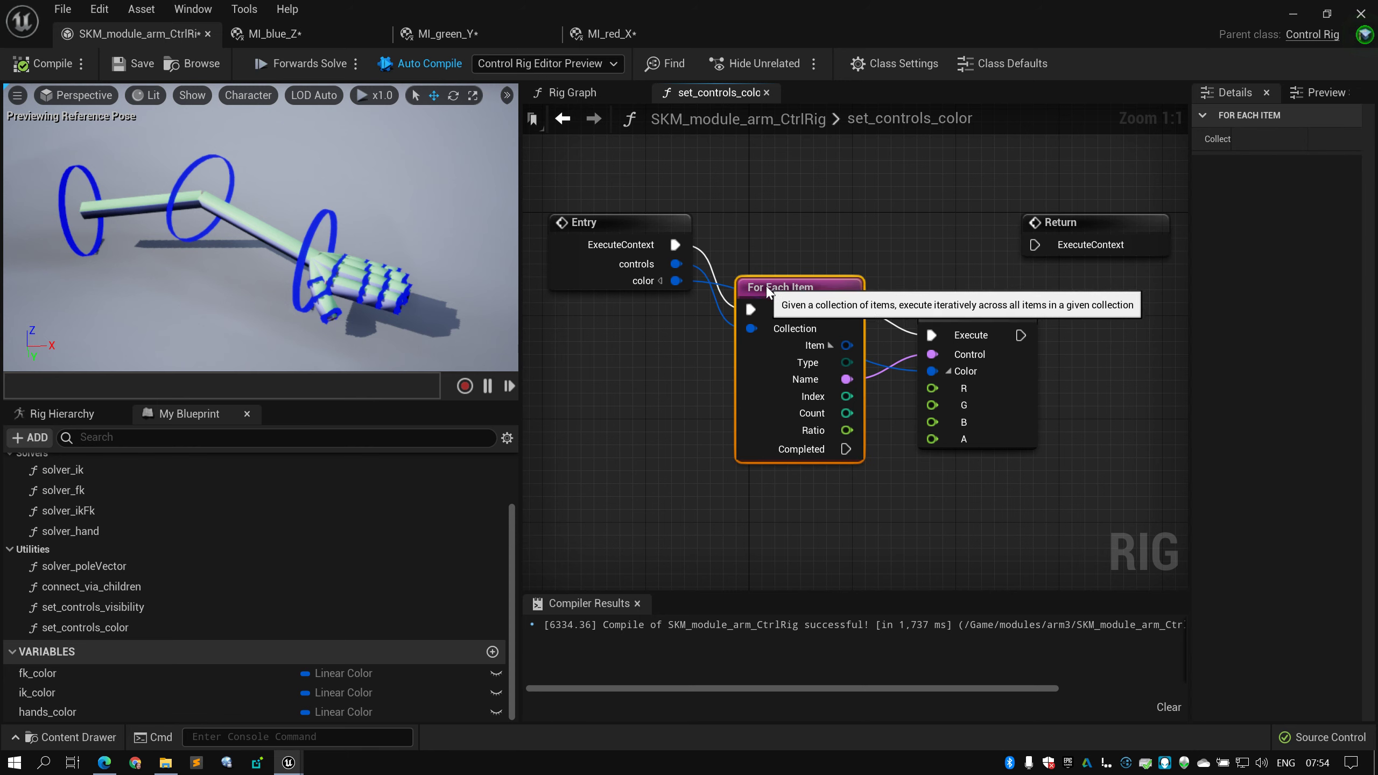
left_click(962, 314)
right_click_drag(987, 313, 961, 300)
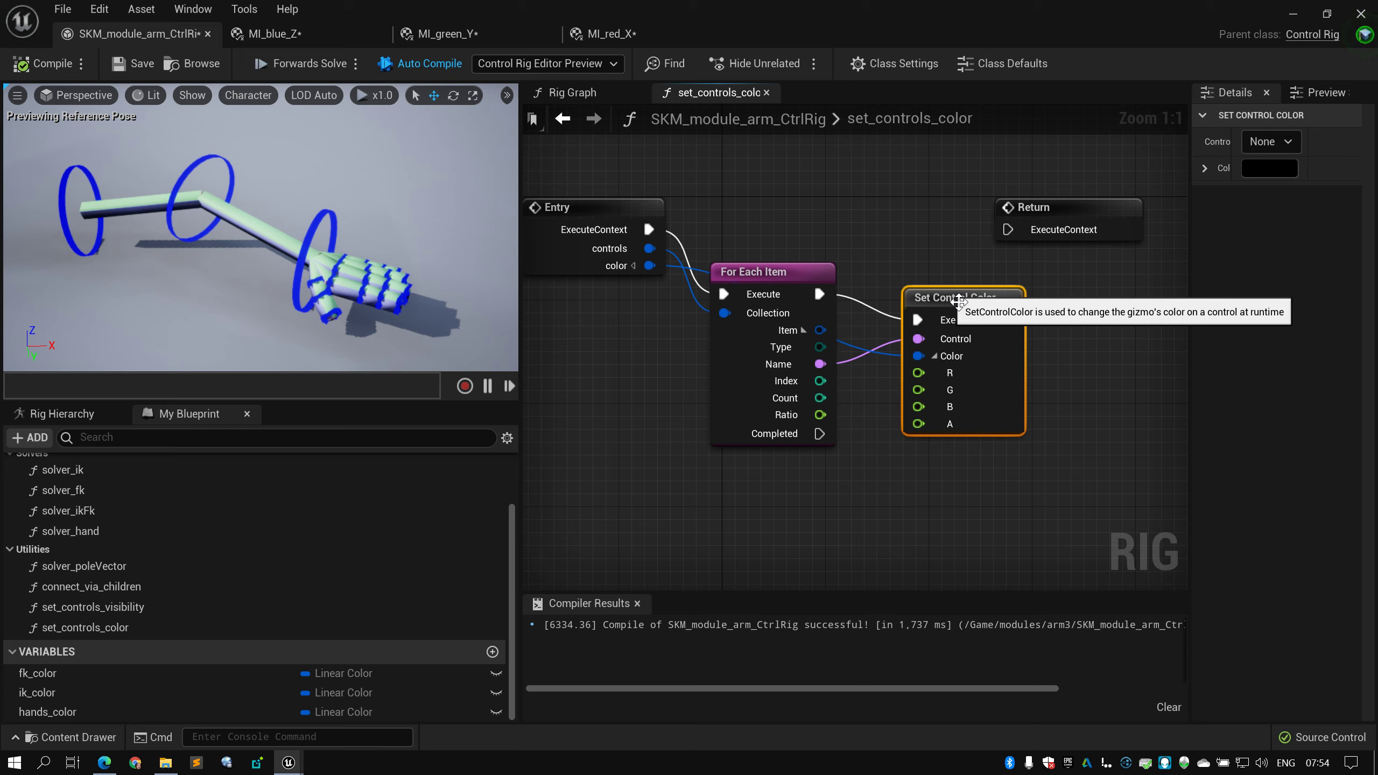
Search the graph's available actions for "set control color" and dismiss the list without adding a node
right_click(904, 207)
type("set c")
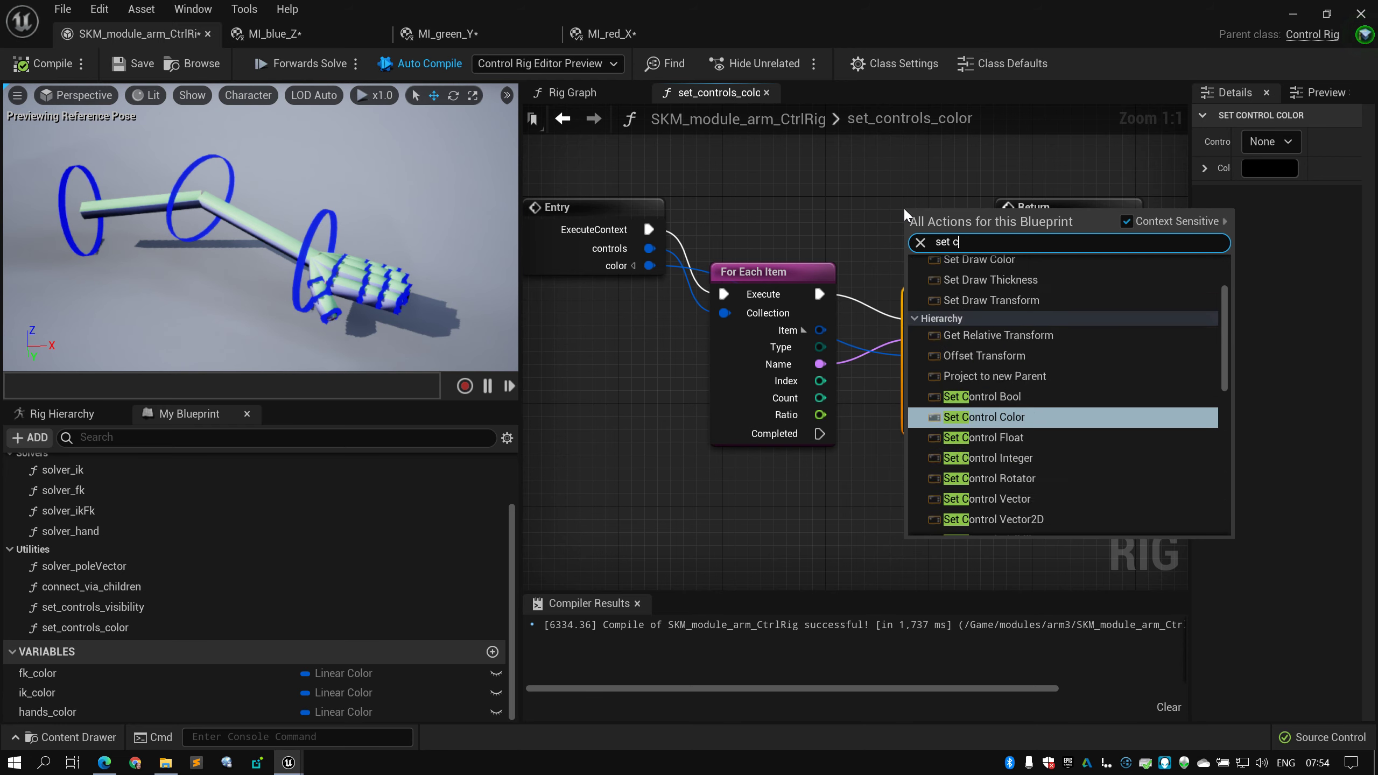
type("ontrol color")
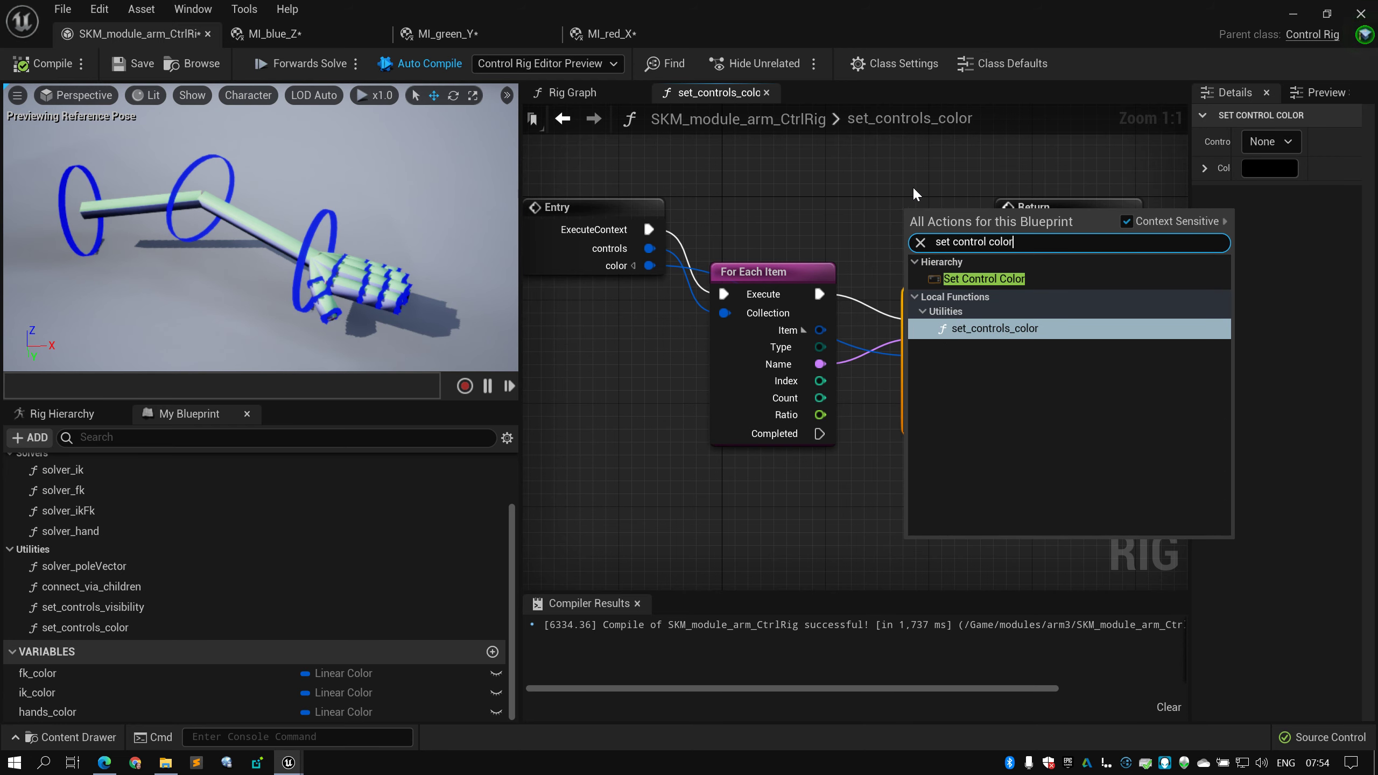
left_click(857, 164)
Examine how the controls and color inputs connect through For Each Item to Set Control Color
right_click_drag(903, 180, 980, 184)
scroll(980, 185, "down", 2)
right_click_drag(884, 192, 825, 206)
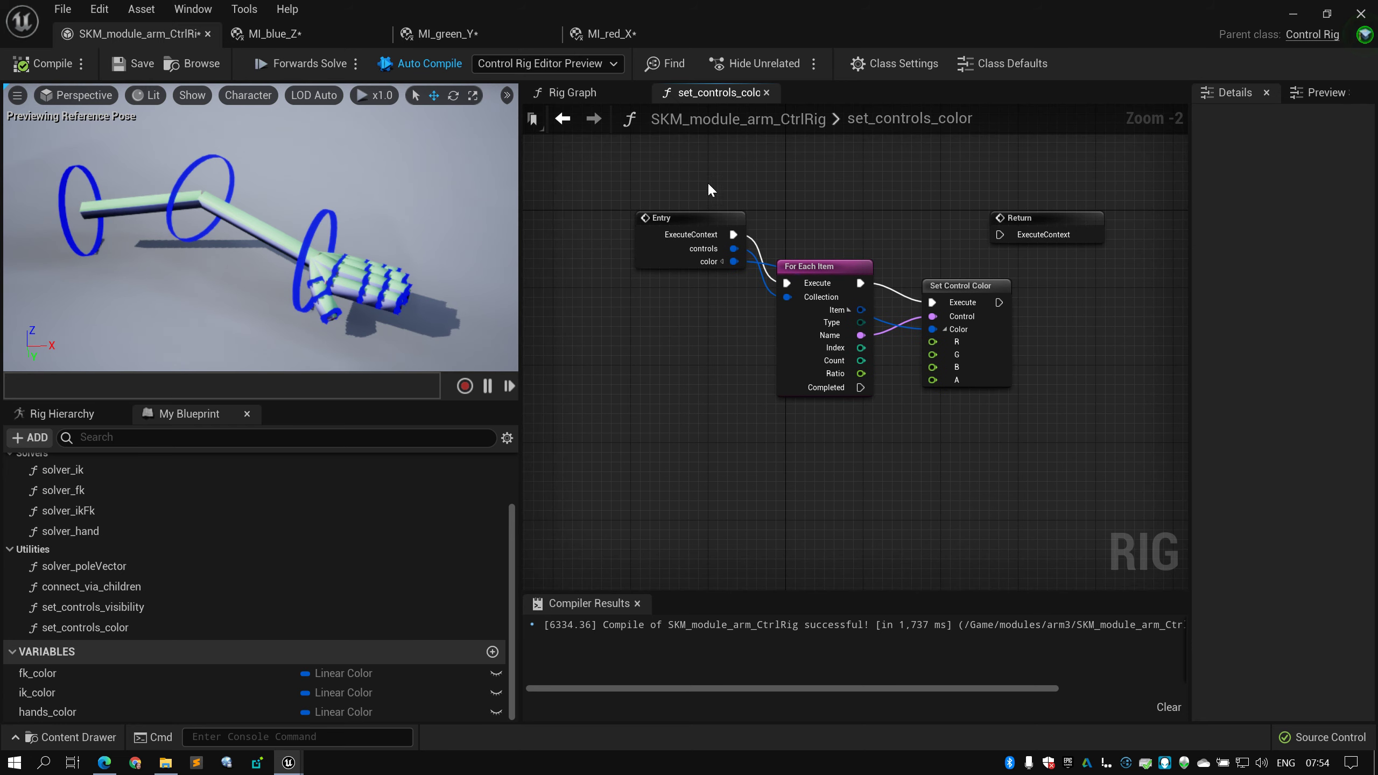
left_click_drag(708, 185, 954, 328)
left_click(894, 245)
scroll(824, 214, "up", 2)
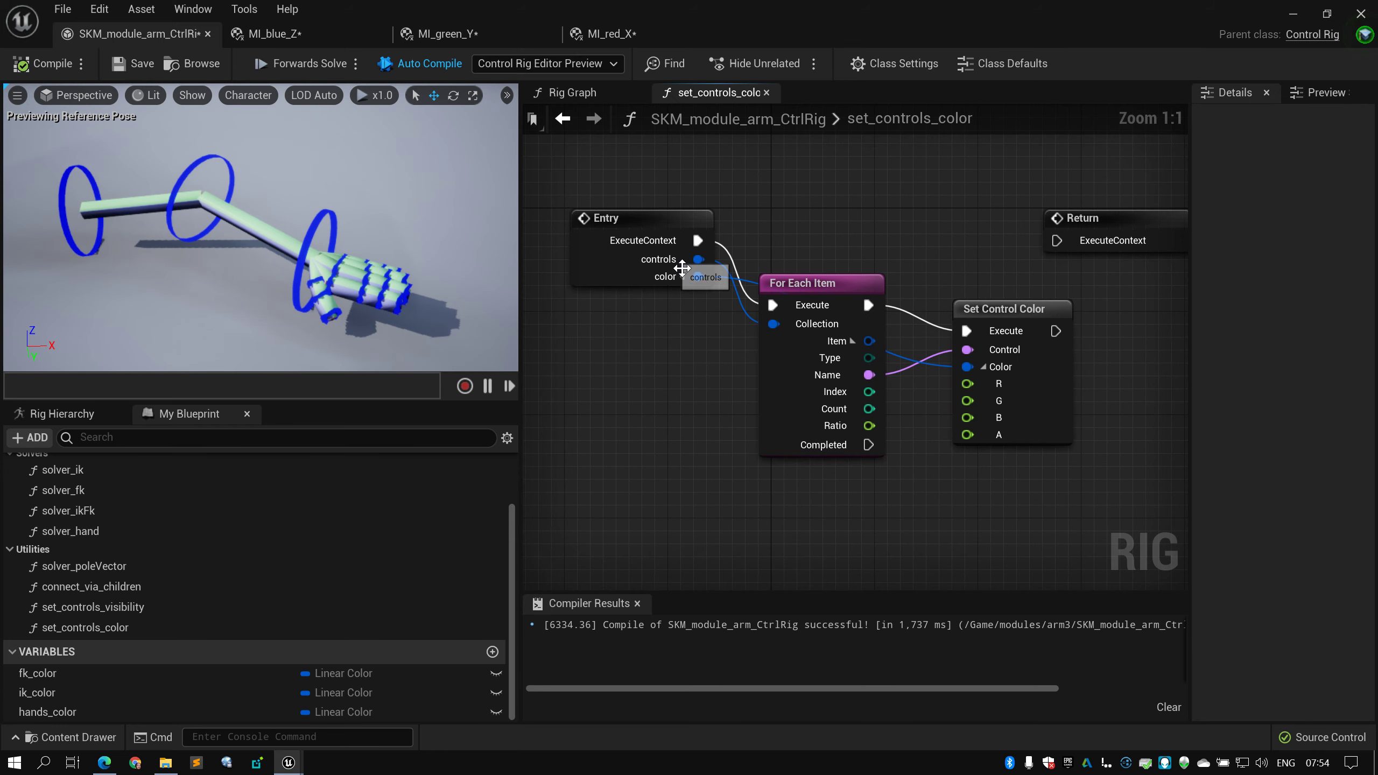
left_click_drag(698, 276, 715, 292)
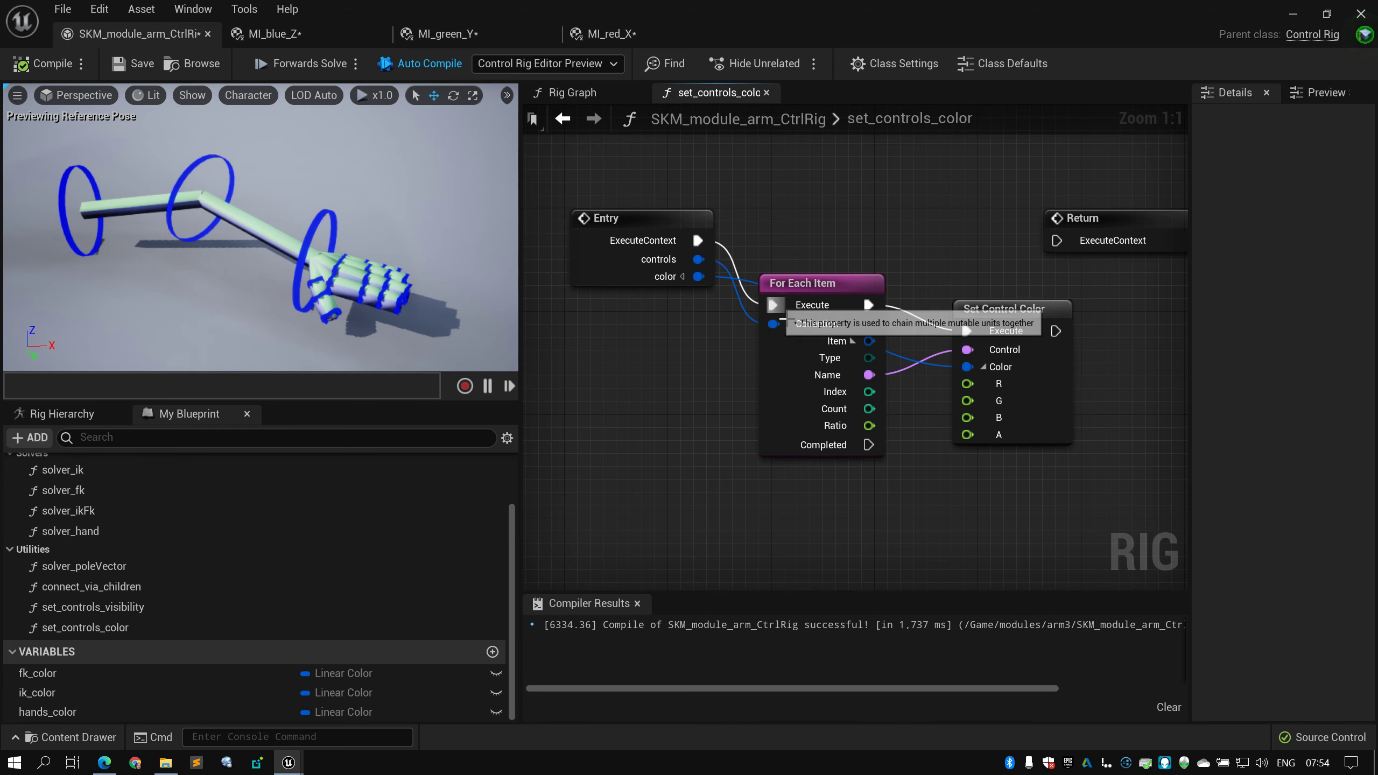
scroll(715, 303, "down", 2)
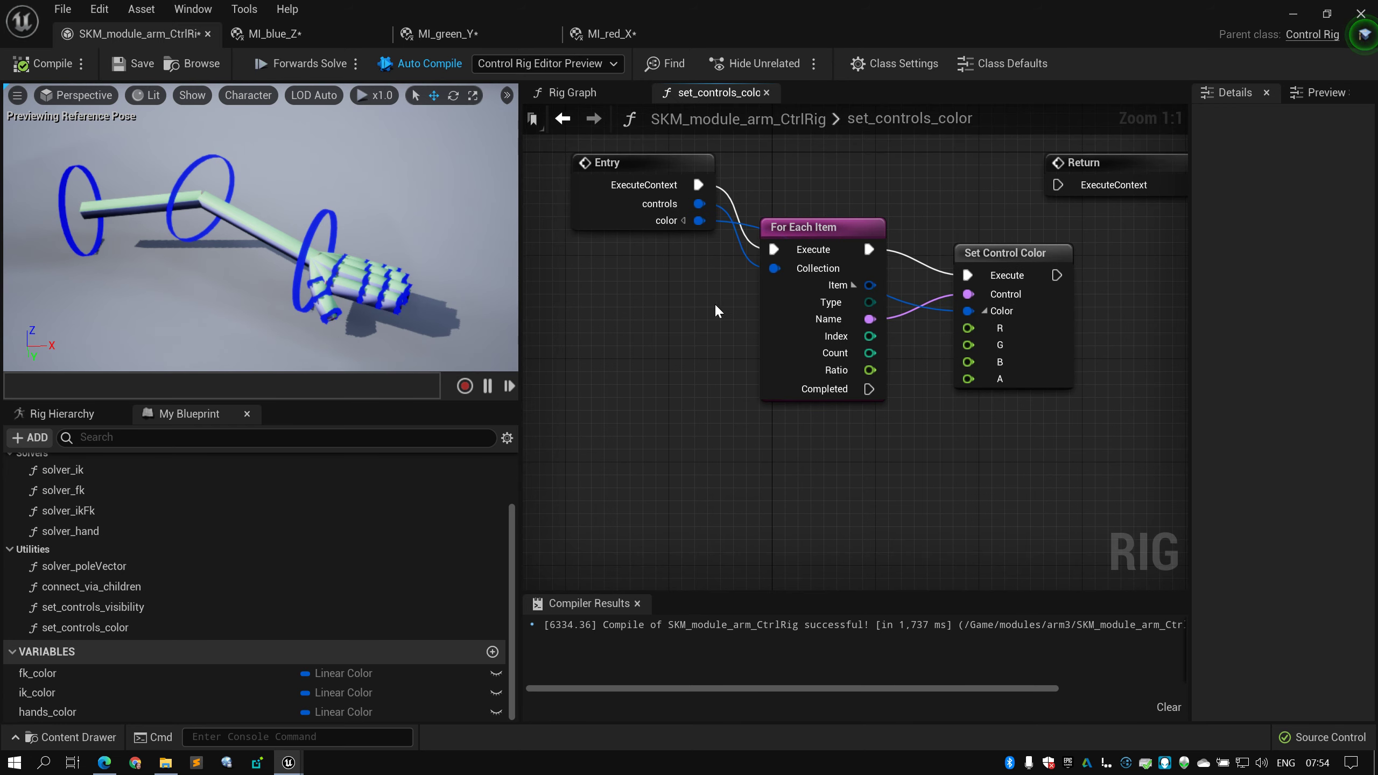
Open the set_controls_visibility function and examine how its Entry, For Each Item and Set Control Visibility nodes connect
left_click(148, 613)
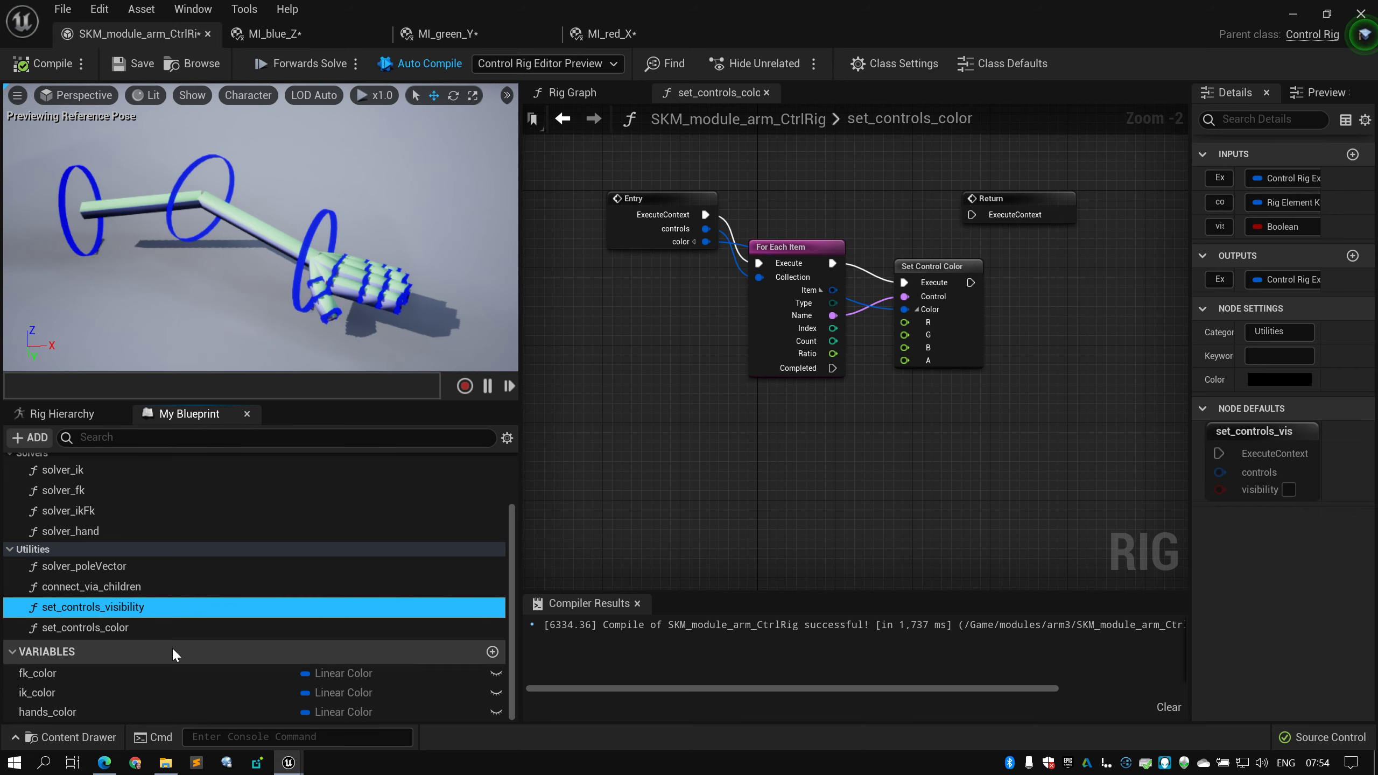
double_click(149, 608)
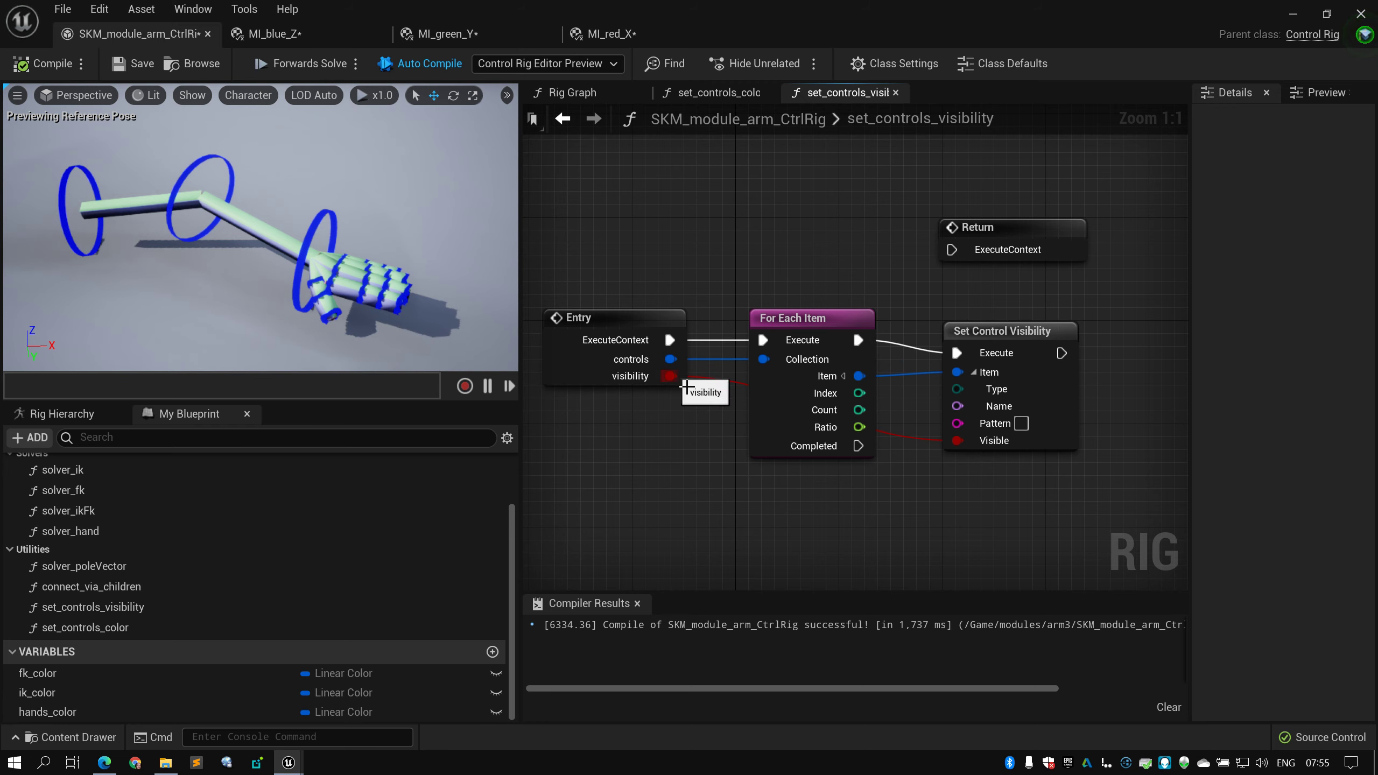
mouse_move(905, 458)
right_mouse_down()
mouse_move(928, 450)
mouse_move(902, 447)
right_mouse_up()
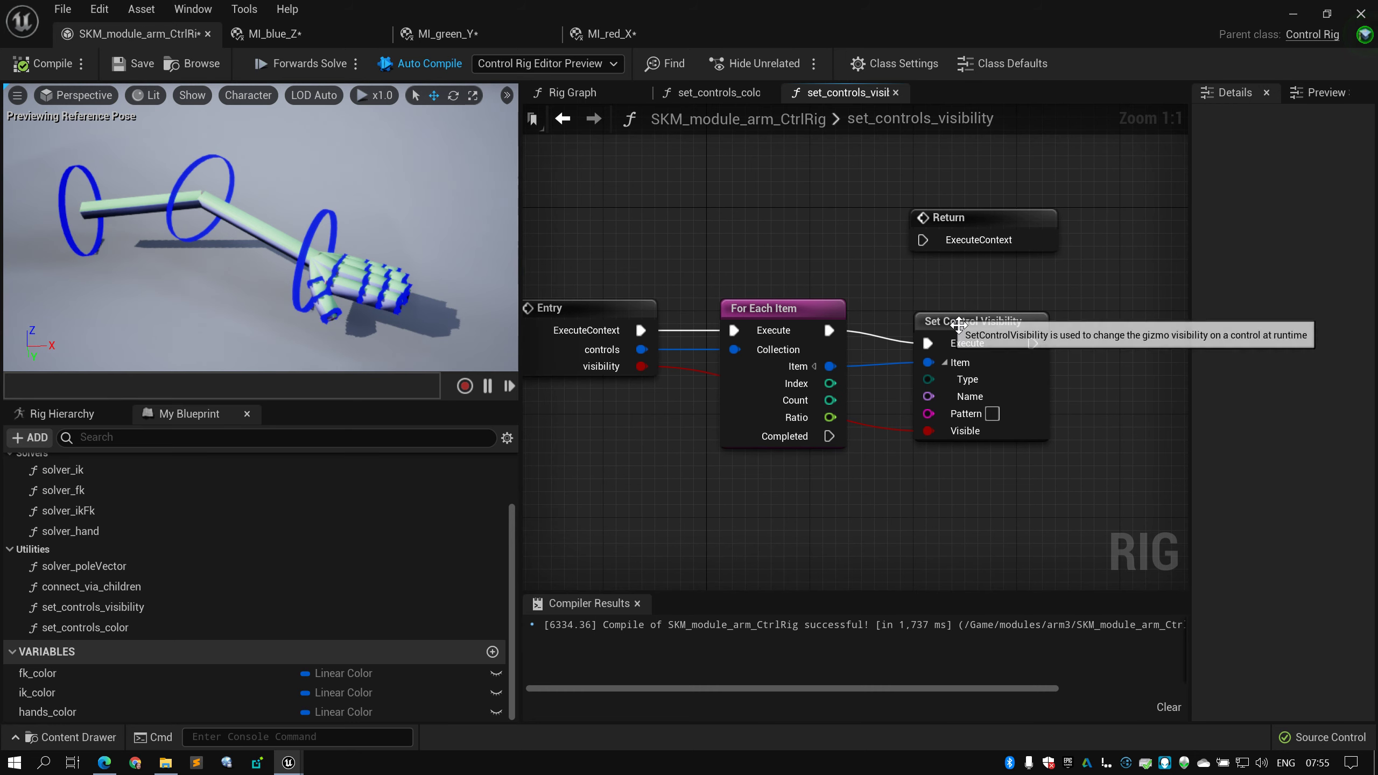
right_click_drag(771, 280, 818, 293)
left_click_drag(624, 286, 1004, 399)
left_click(731, 282)
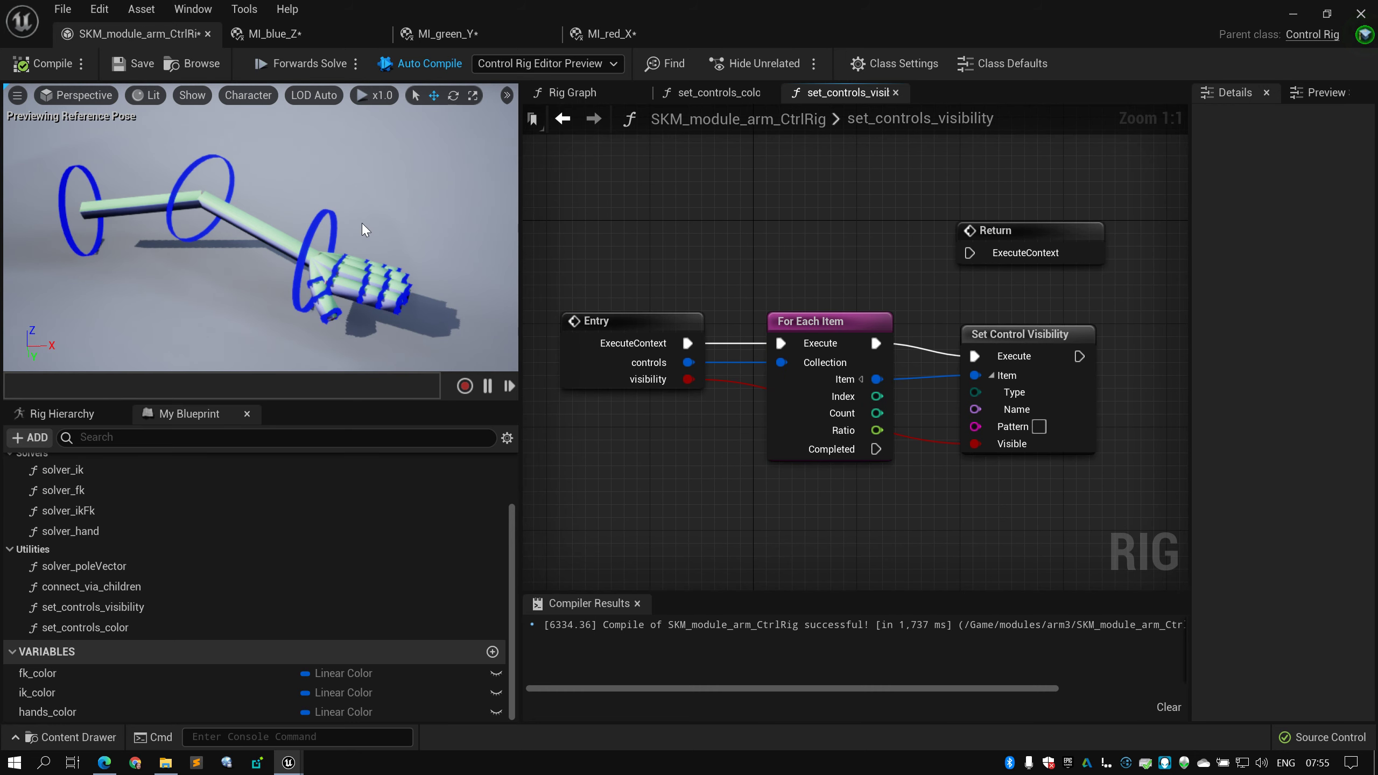
Rotate the lower arm FK control slightly in the viewport
left_click(231, 187)
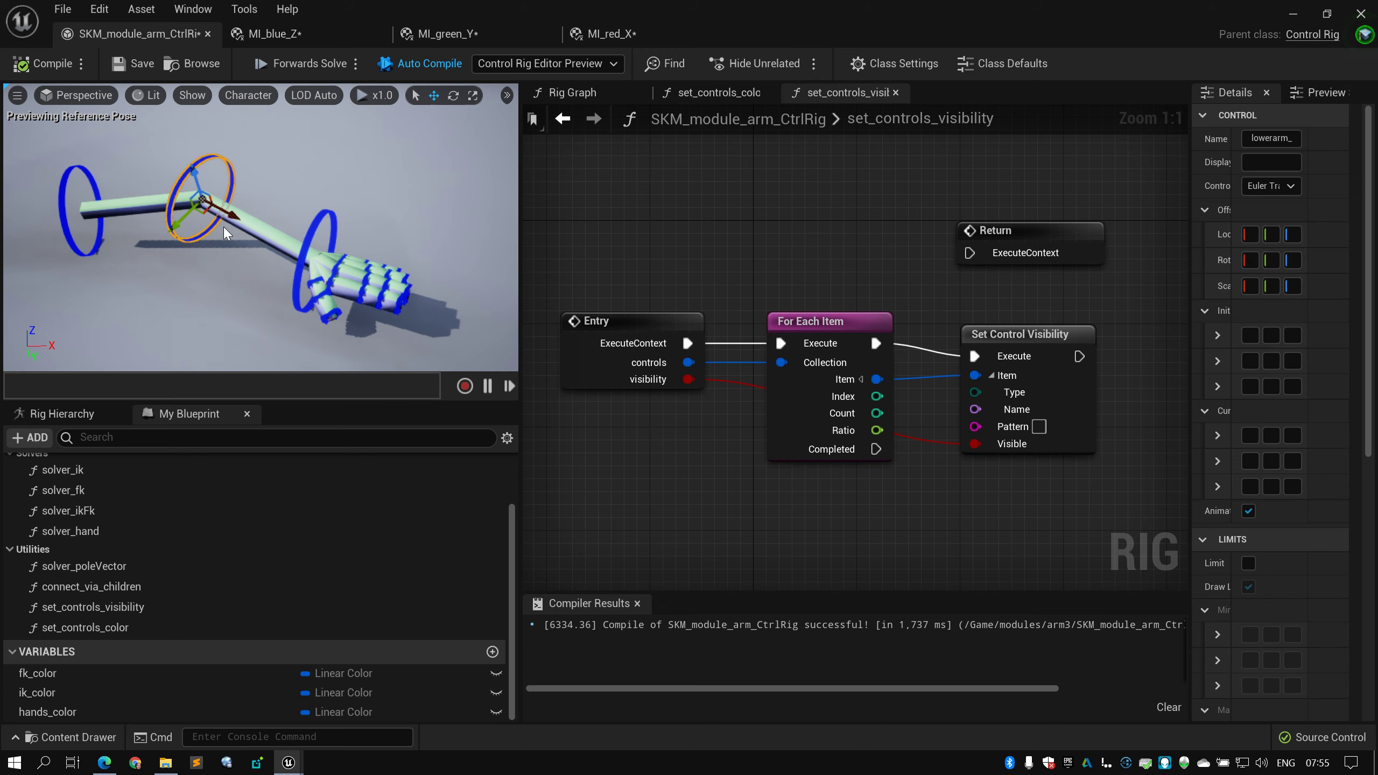
key("e")
mouse_move(224, 245)
left_mouse_down()
mouse_move(228, 231)
mouse_move(249, 245)
mouse_move(241, 254)
left_mouse_up()
Highlight the connected nodes of set_controls_visibility, clear the selection, and select the hand FK control in the viewport
right_click_drag(841, 275, 784, 264)
left_click_drag(579, 266, 926, 358)
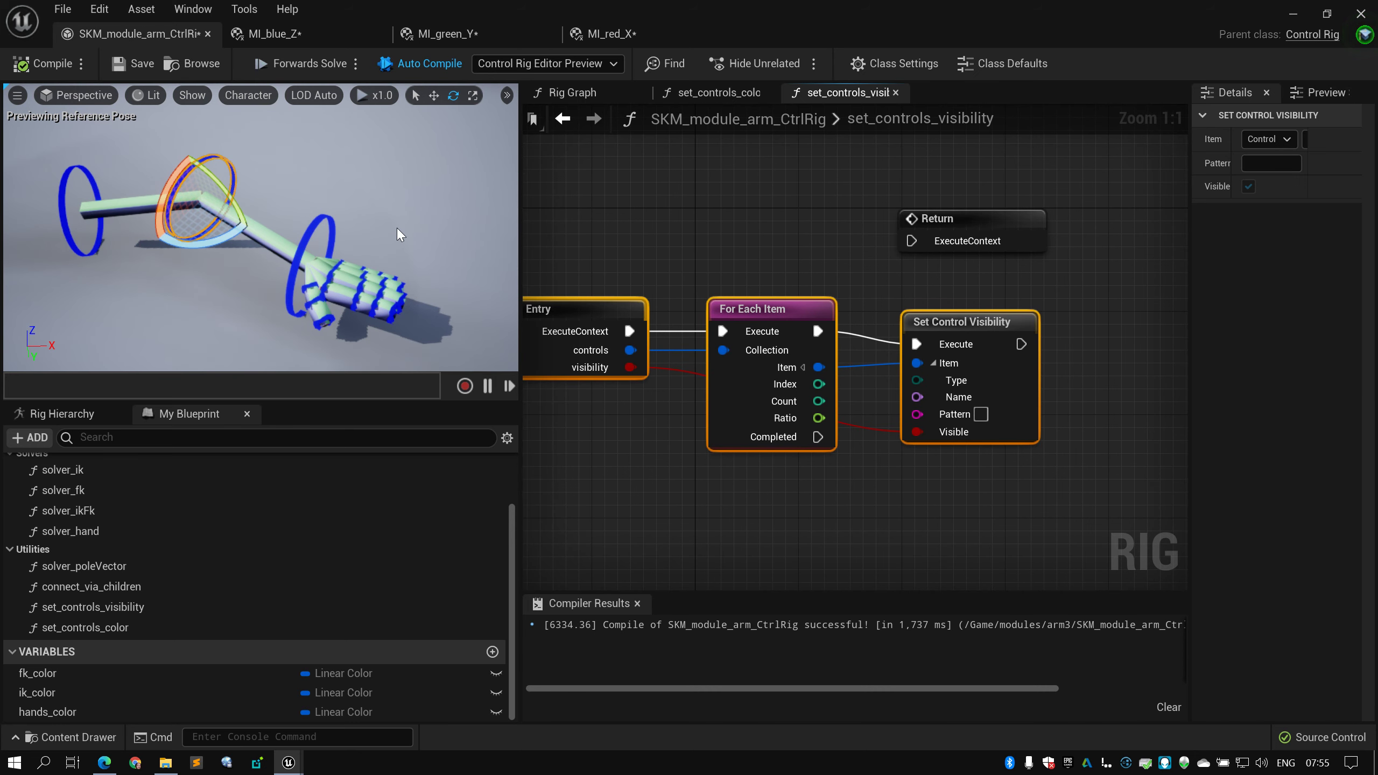
left_click(685, 233)
left_click_drag(619, 247, 860, 350)
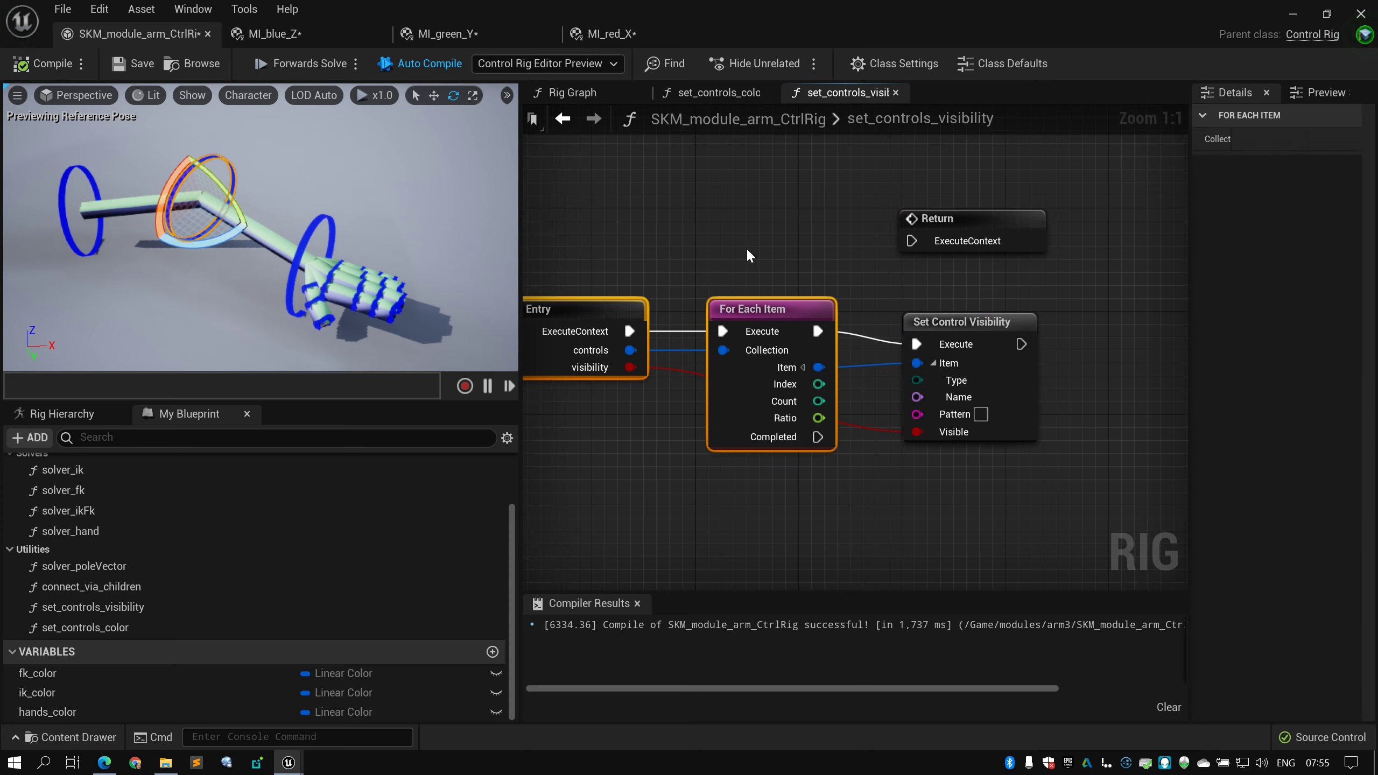
left_click(747, 248)
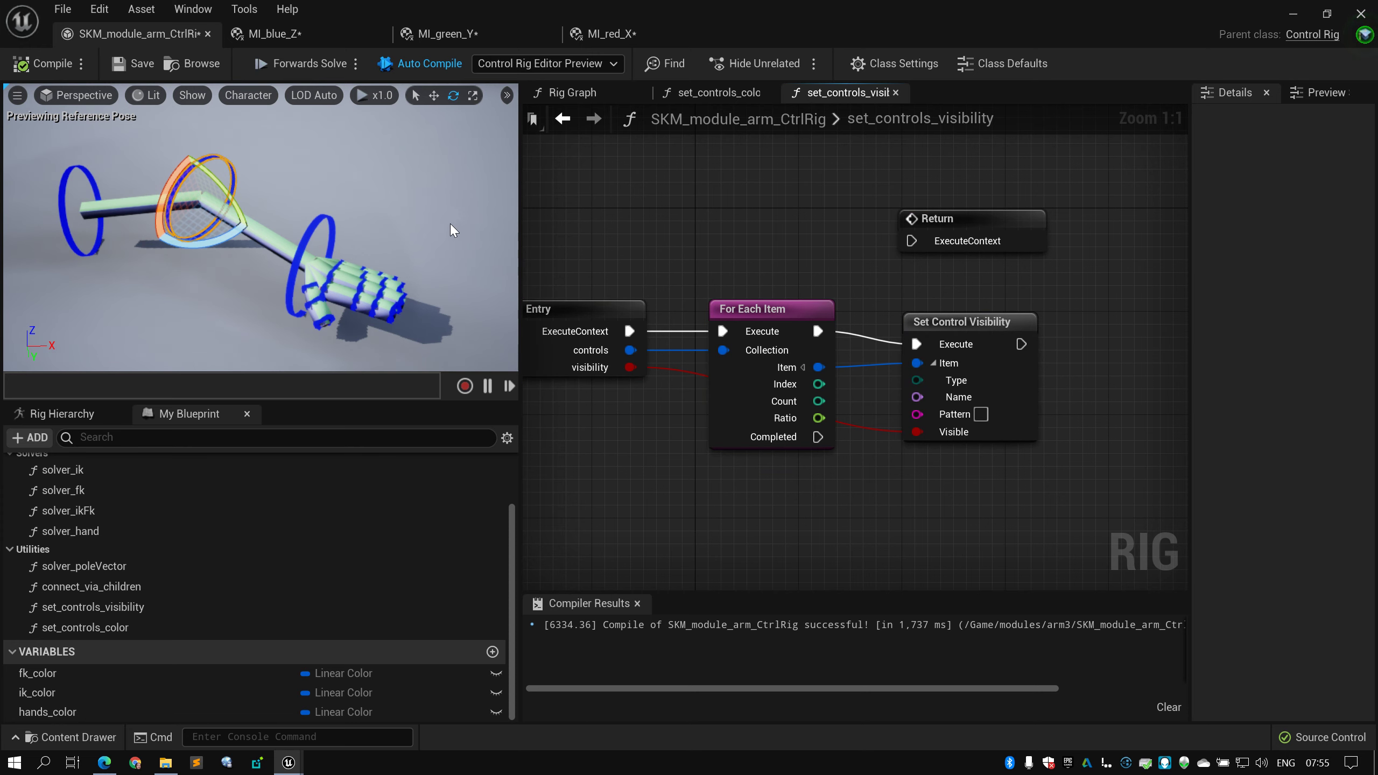
right_click_drag(686, 238, 699, 209)
left_click(334, 221)
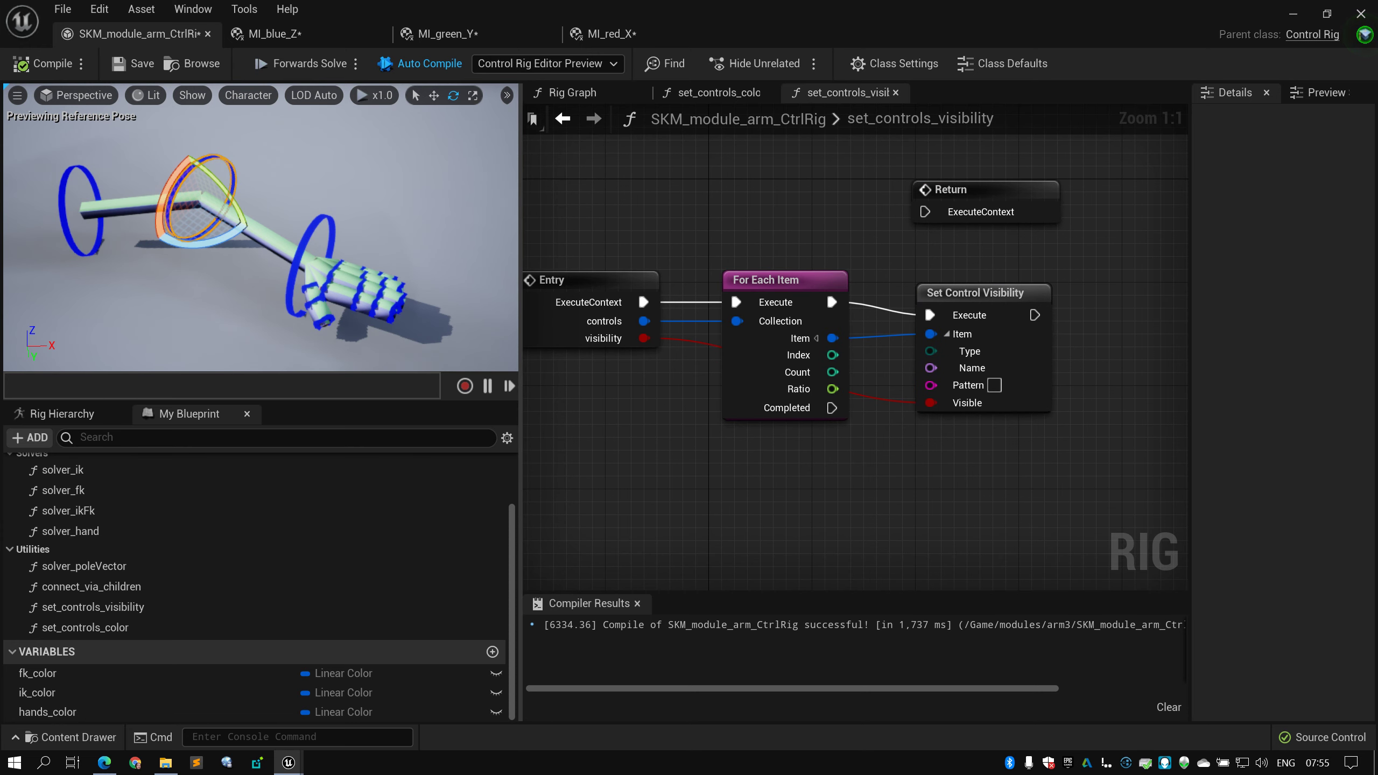
scroll(626, 235, "down", 2)
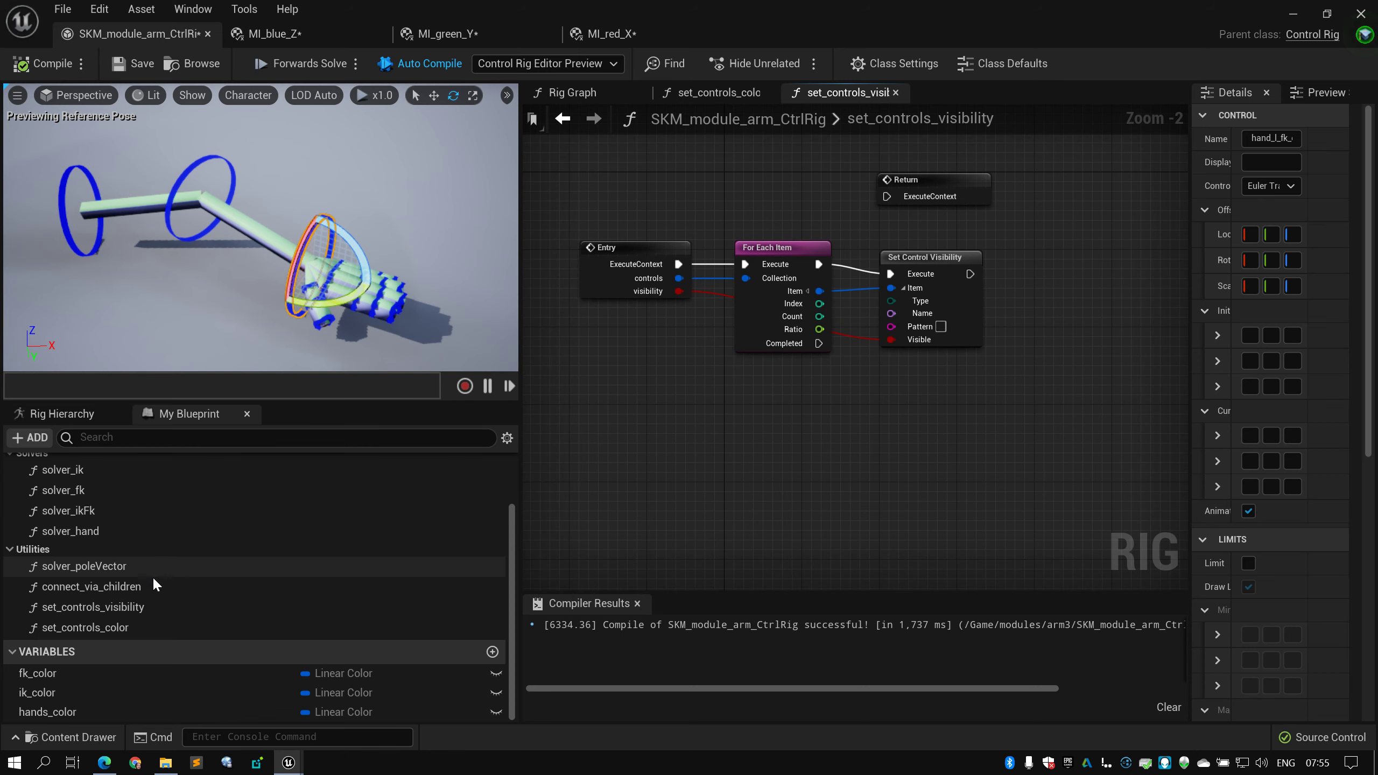
Open the solver_poleVector function and examine the start_bone, mid_bone, end_bone and poleVector_offset pins on its Entry node
double_click(137, 569)
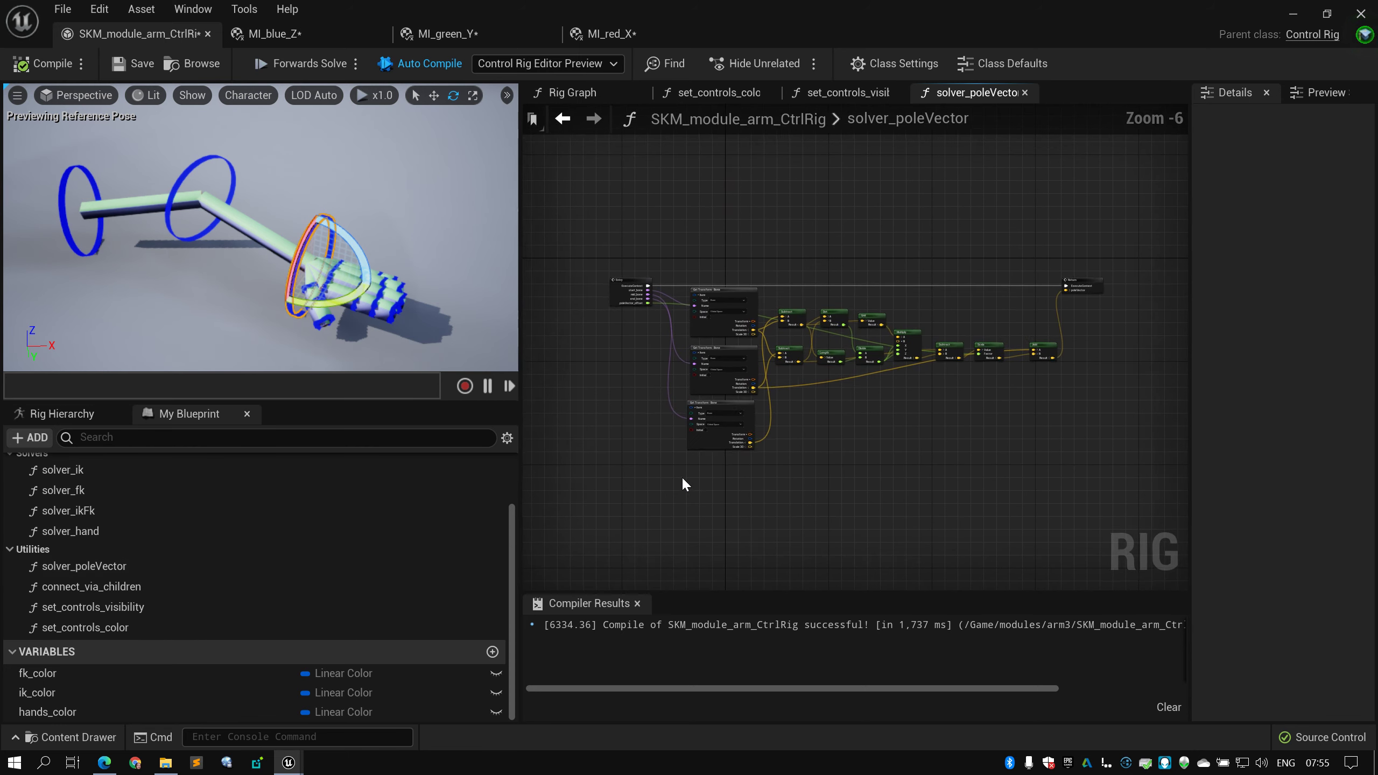
scroll(763, 467, "up", 3)
right_click_drag(787, 436, 911, 466)
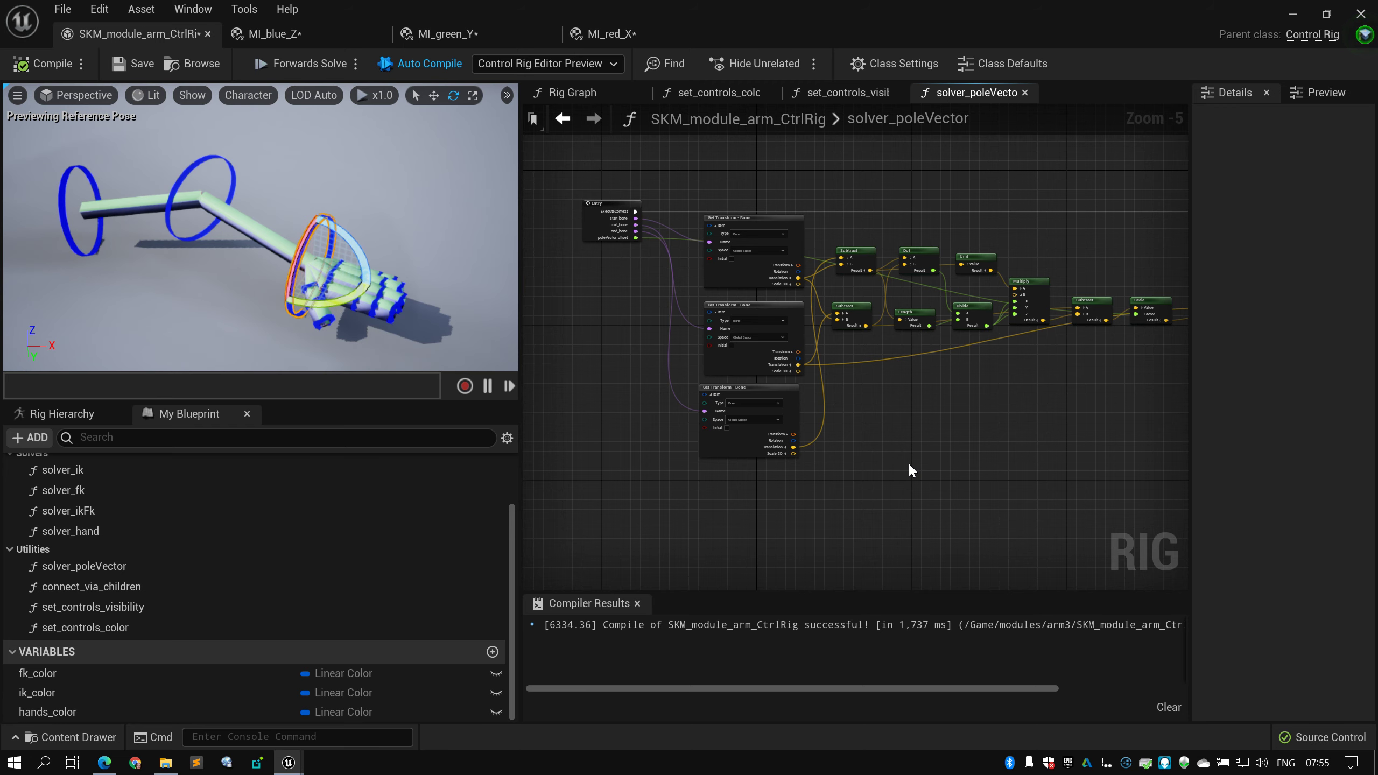
scroll(909, 461, "up", 5)
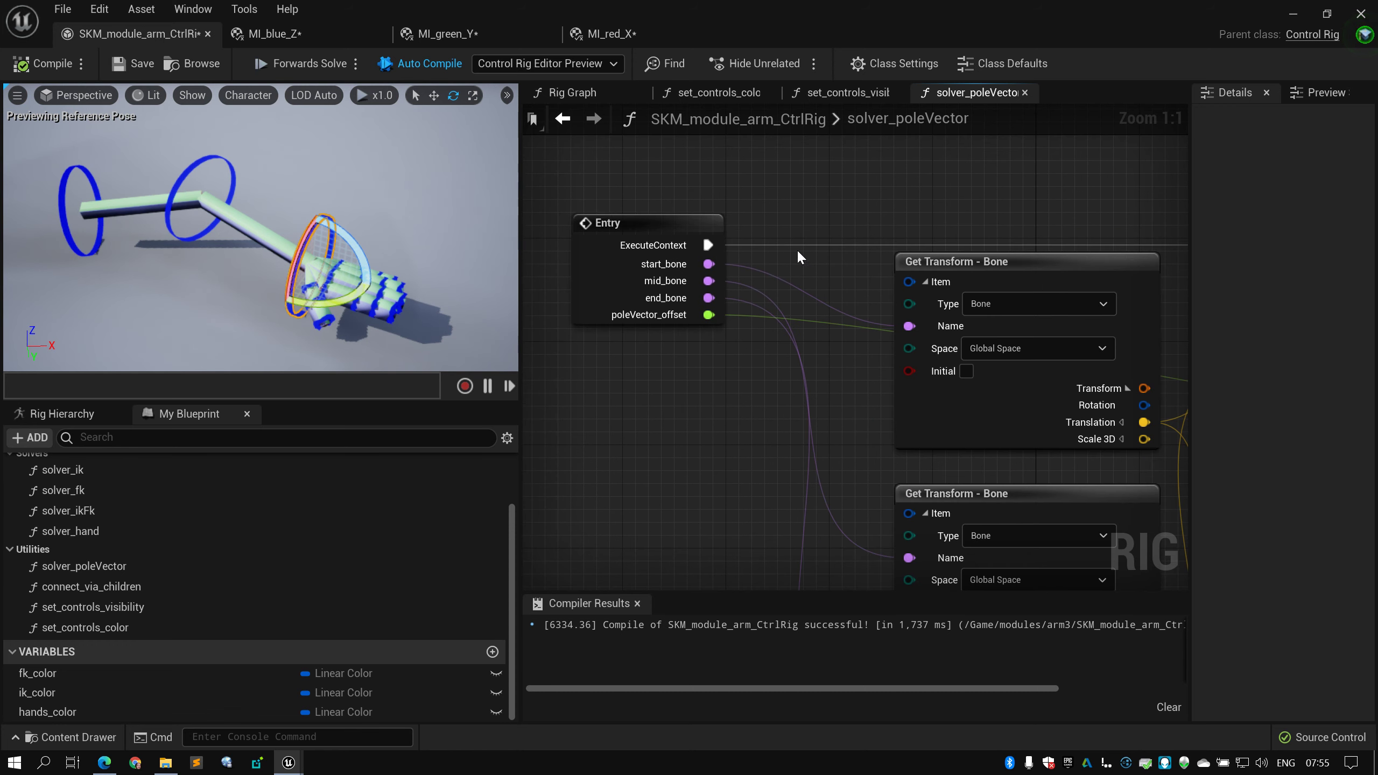
right_click_drag(660, 260, 702, 258)
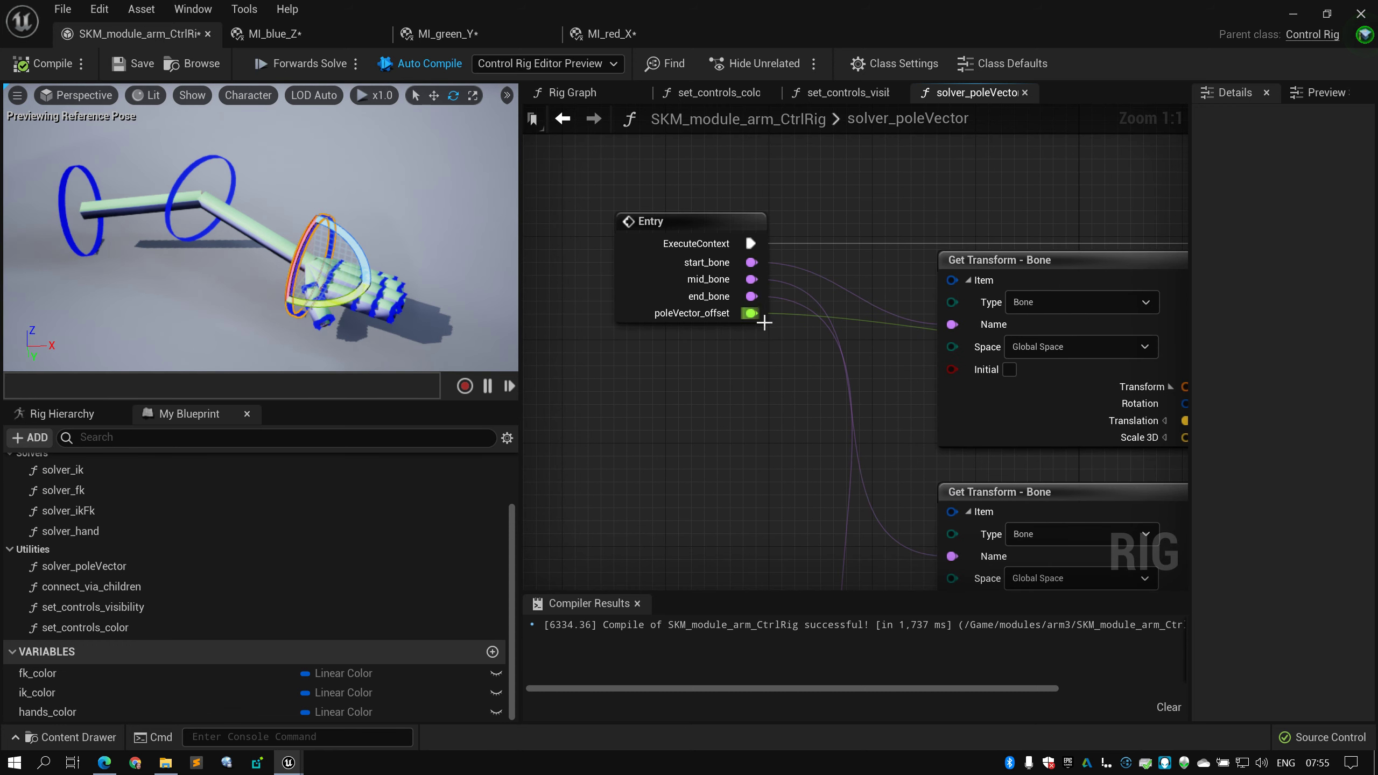
Examine how the Entry node's bone names feed the three Get Transform - Bone nodes in solver_poleVector
scroll(767, 296, "down", 3)
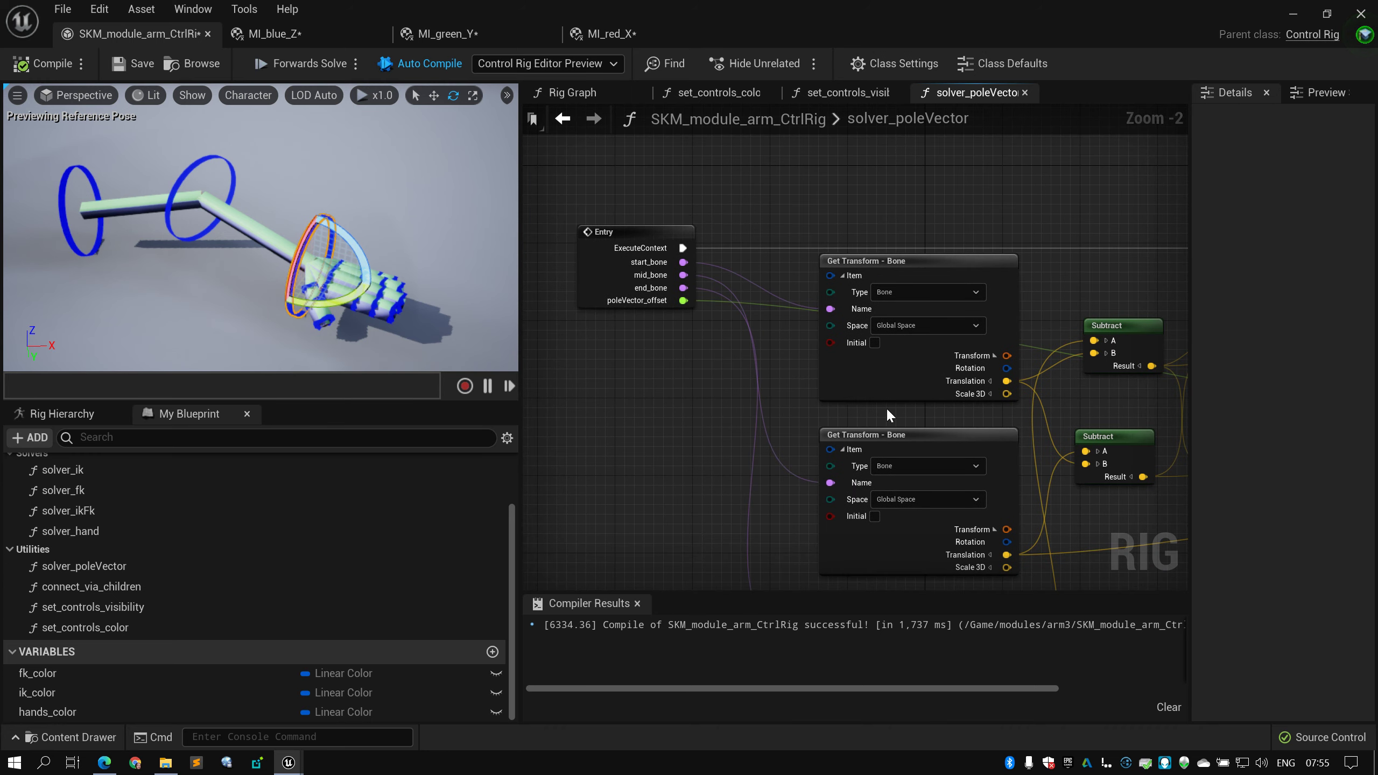
scroll(873, 358, "up", 1)
scroll(874, 358, "down", 4)
scroll(779, 337, "up", 4)
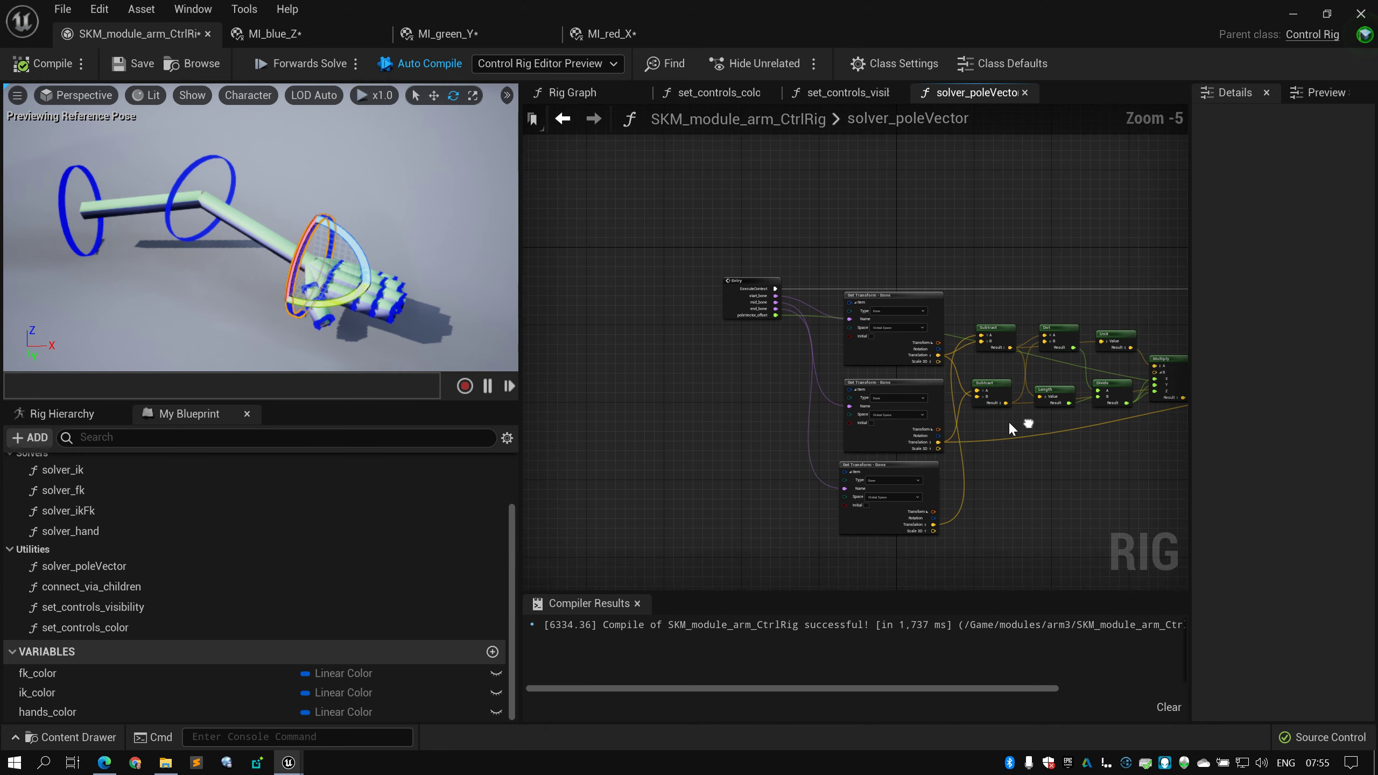
scroll(780, 338, "up", 2)
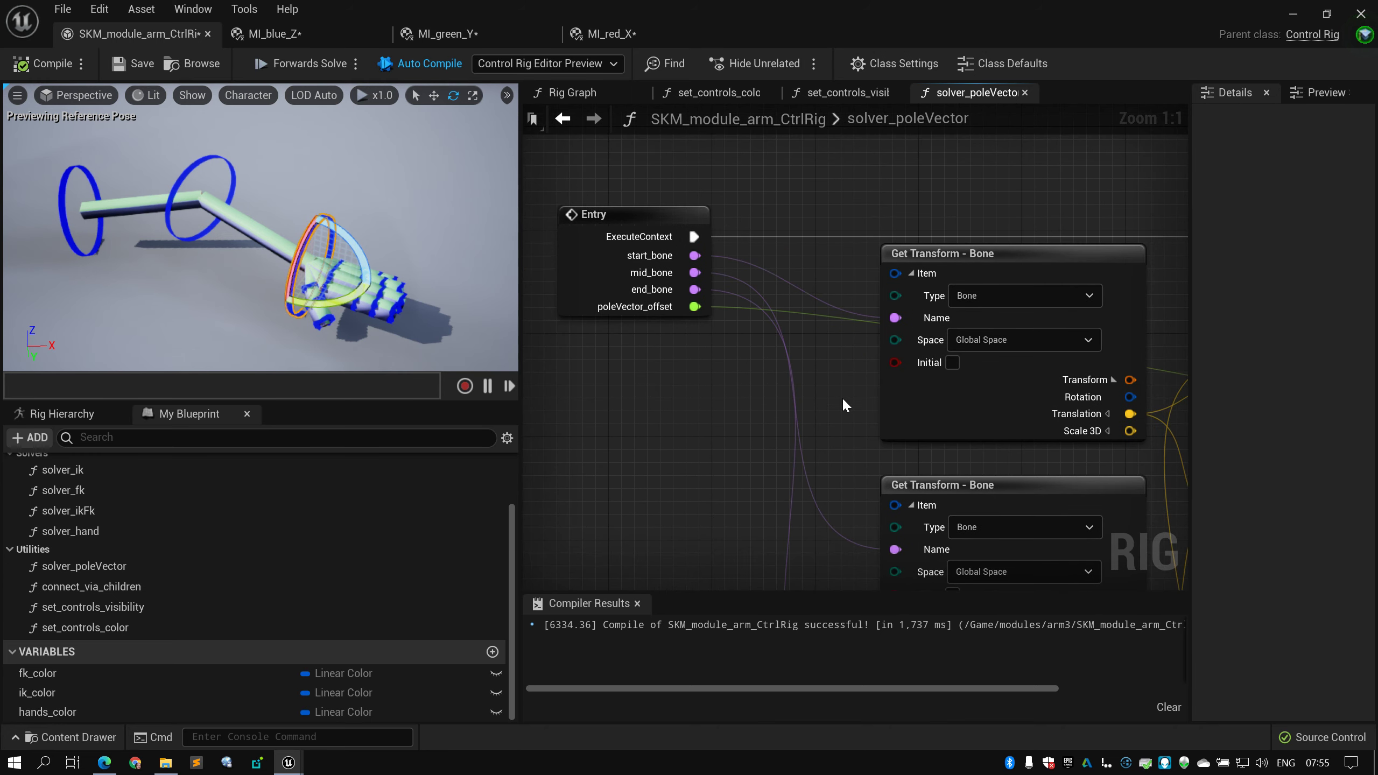
right_click_drag(842, 396, 818, 379)
scroll(818, 378, "down", 4)
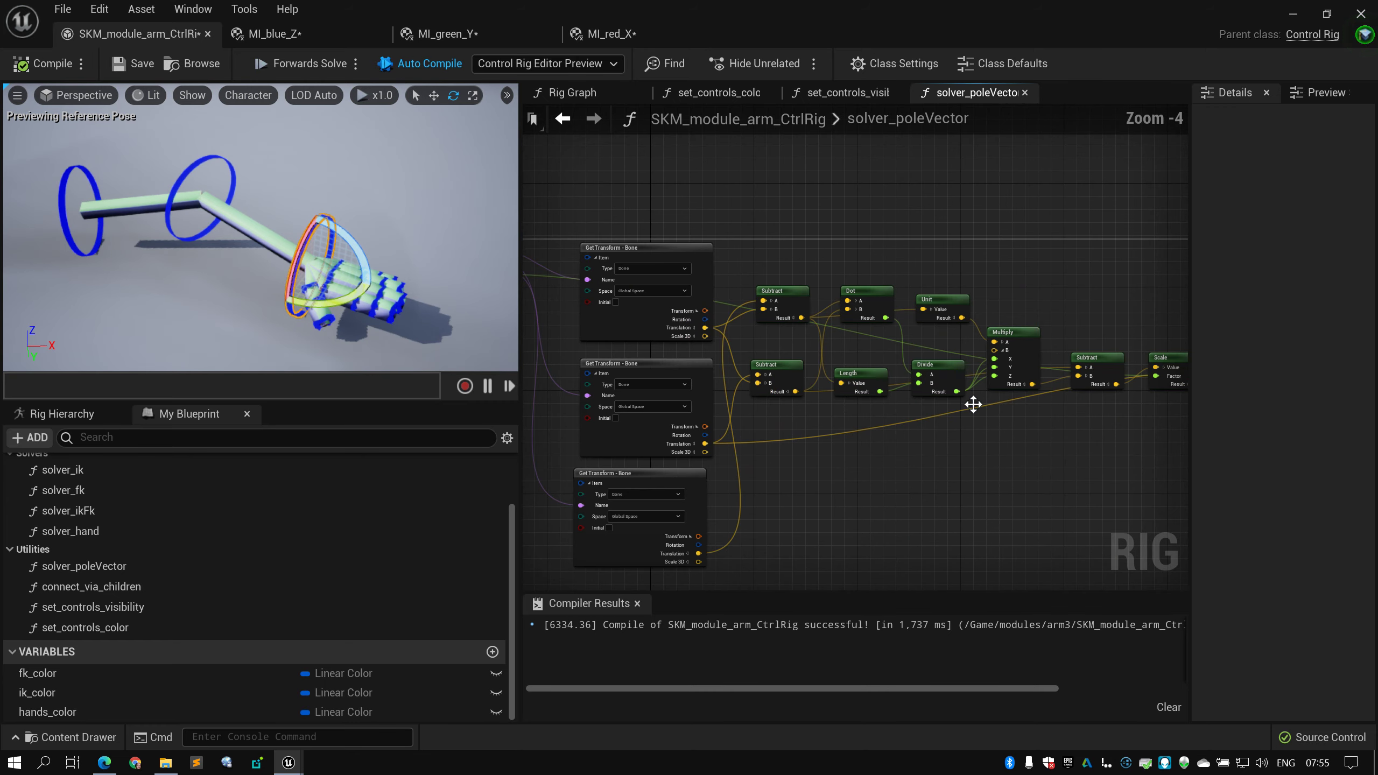
Highlight the chain of math nodes after the Get Transform - Bone nodes and clear the selection
right_click_drag(971, 404, 852, 415)
scroll(853, 407, "down", 2)
left_click_drag(1029, 523, 665, 286)
left_click(741, 251)
scroll(791, 241, "up", 2)
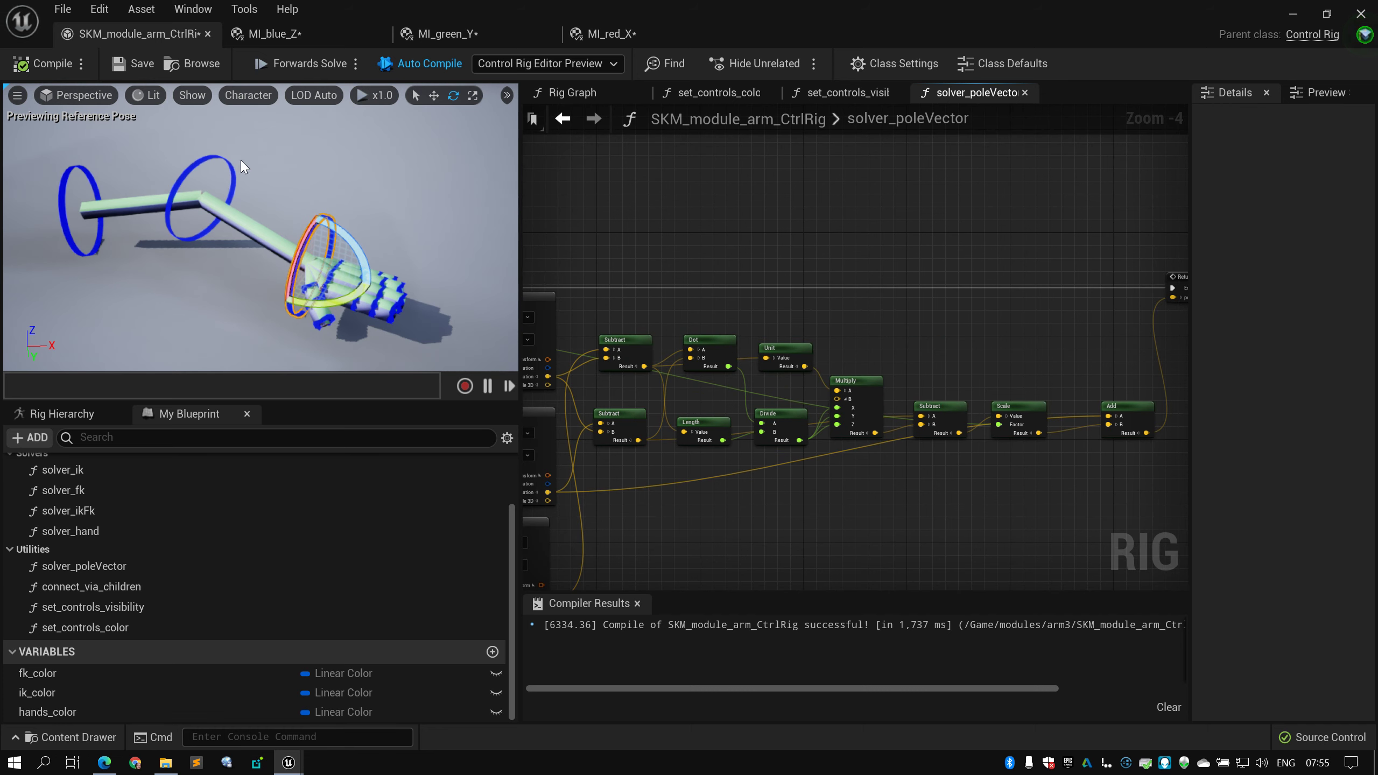
Examine the arm and its elbow bend in the viewport alongside the solver_poleVector math nodes
mouse_move(270, 192)
left_mouse_down("alt")
mouse_move(287, 163)
mouse_move(270, 191)
left_mouse_up("alt")
right_click_drag(269, 192, 244, 192, "alt")
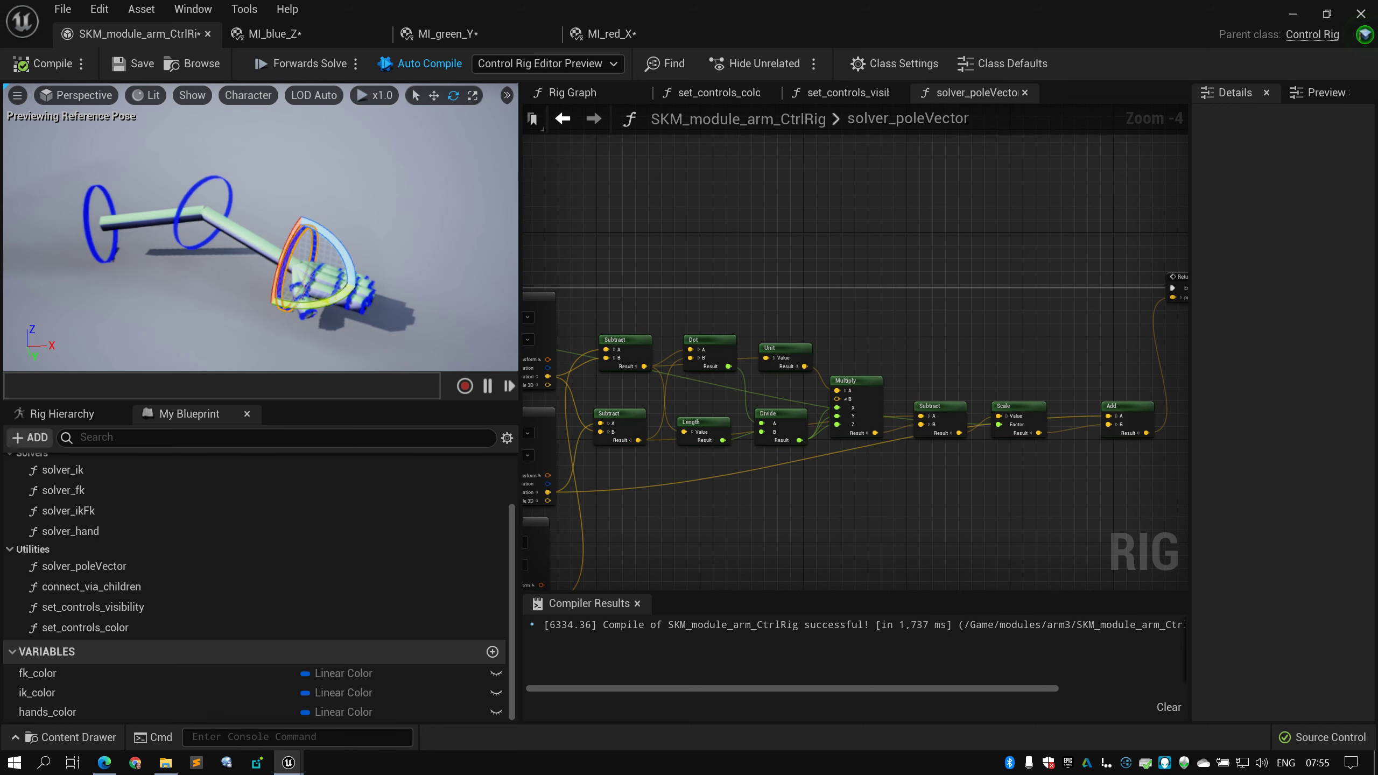
right_click_drag(723, 243, 749, 181)
scroll(749, 181, "down", 1)
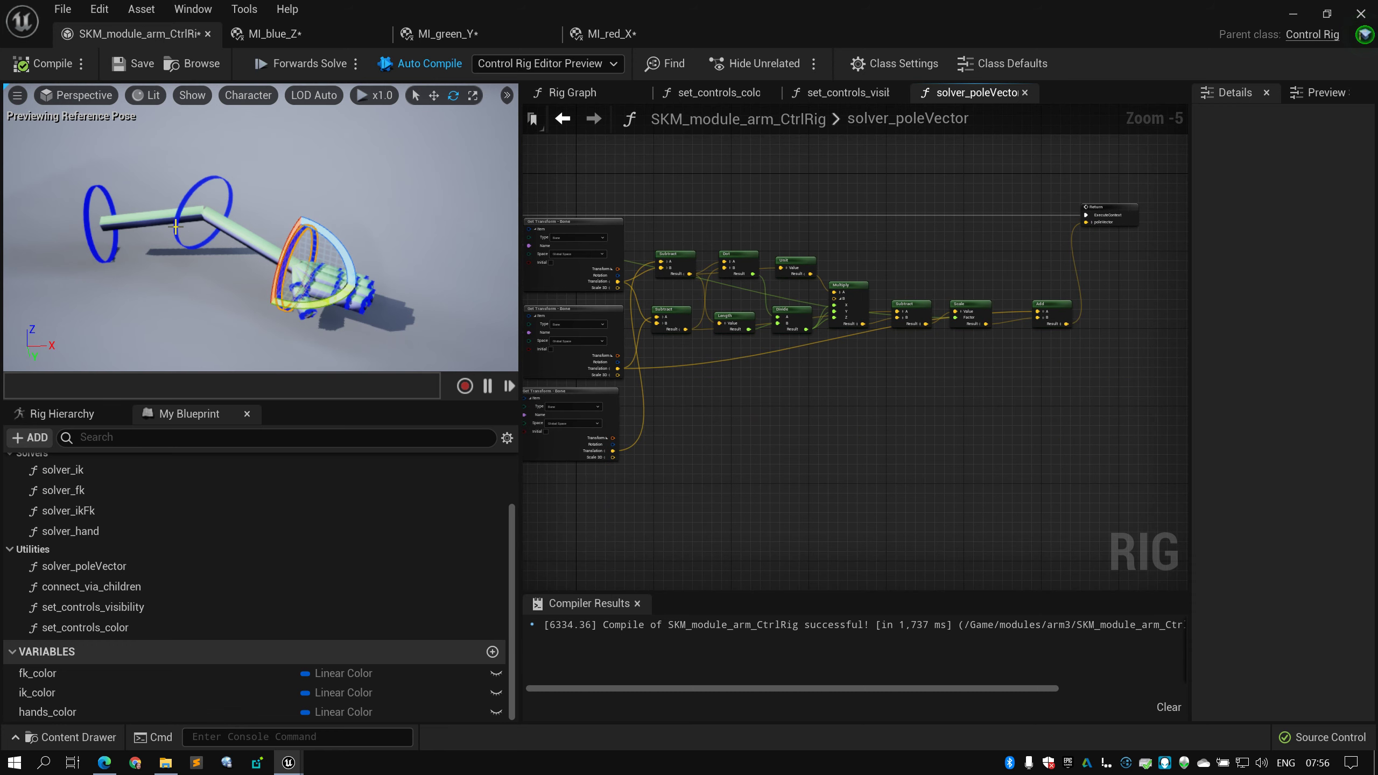
right_click_drag(173, 220, 201, 219, "alt")
mouse_move(201, 219)
left_mouse_down("alt")
mouse_move(239, 209)
mouse_move(196, 207)
left_mouse_up("alt")
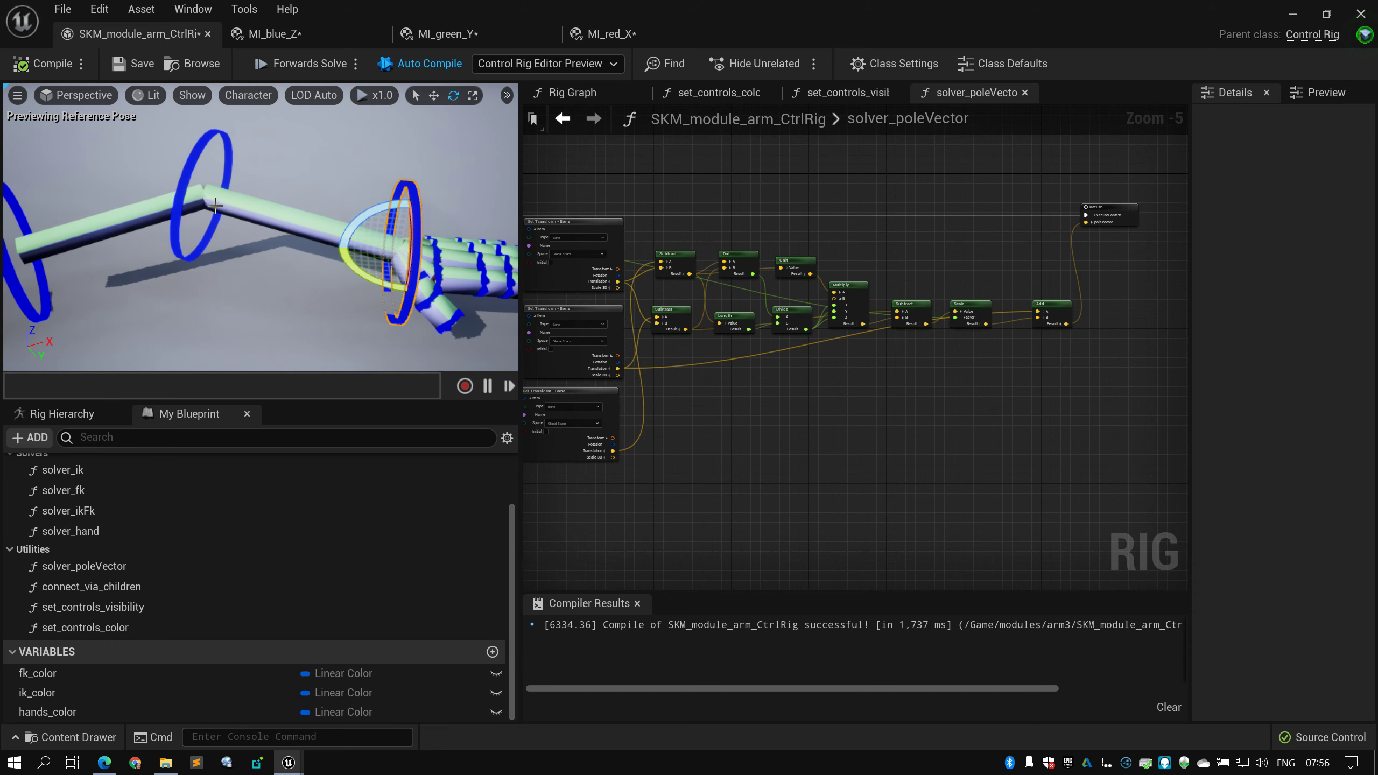
Clear the control selection, reselect the hand FK control, and view the arm's elbow from above
left_click(37, 265)
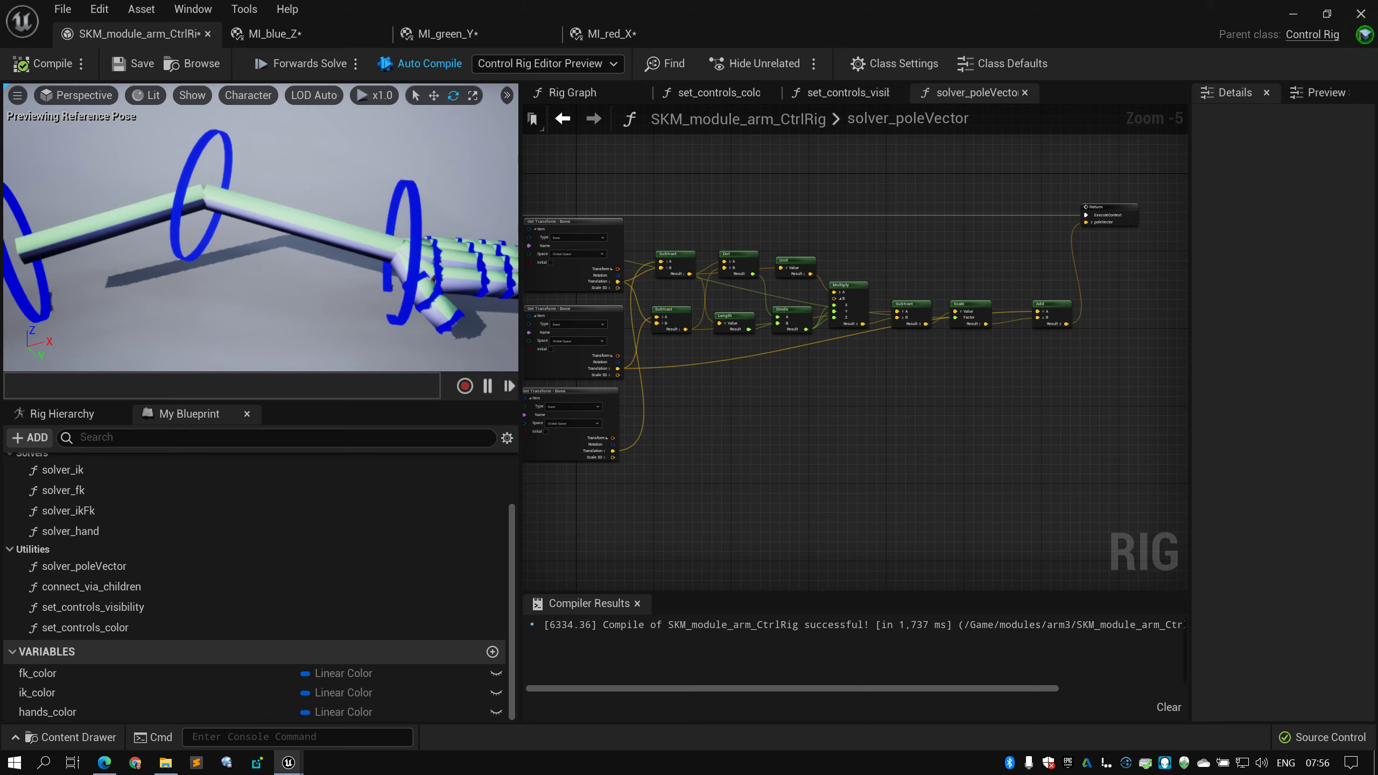
left_click(413, 228)
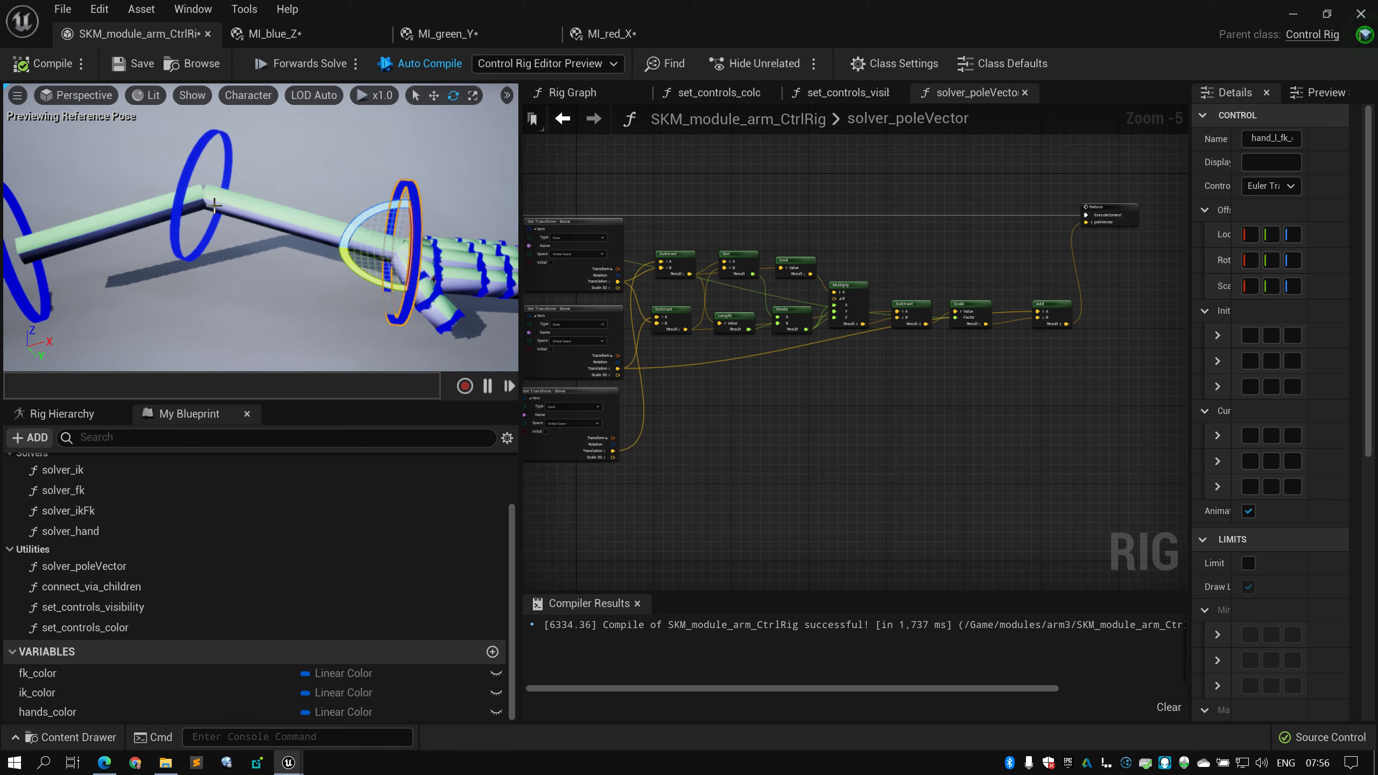
right_click_drag(252, 190, 268, 211)
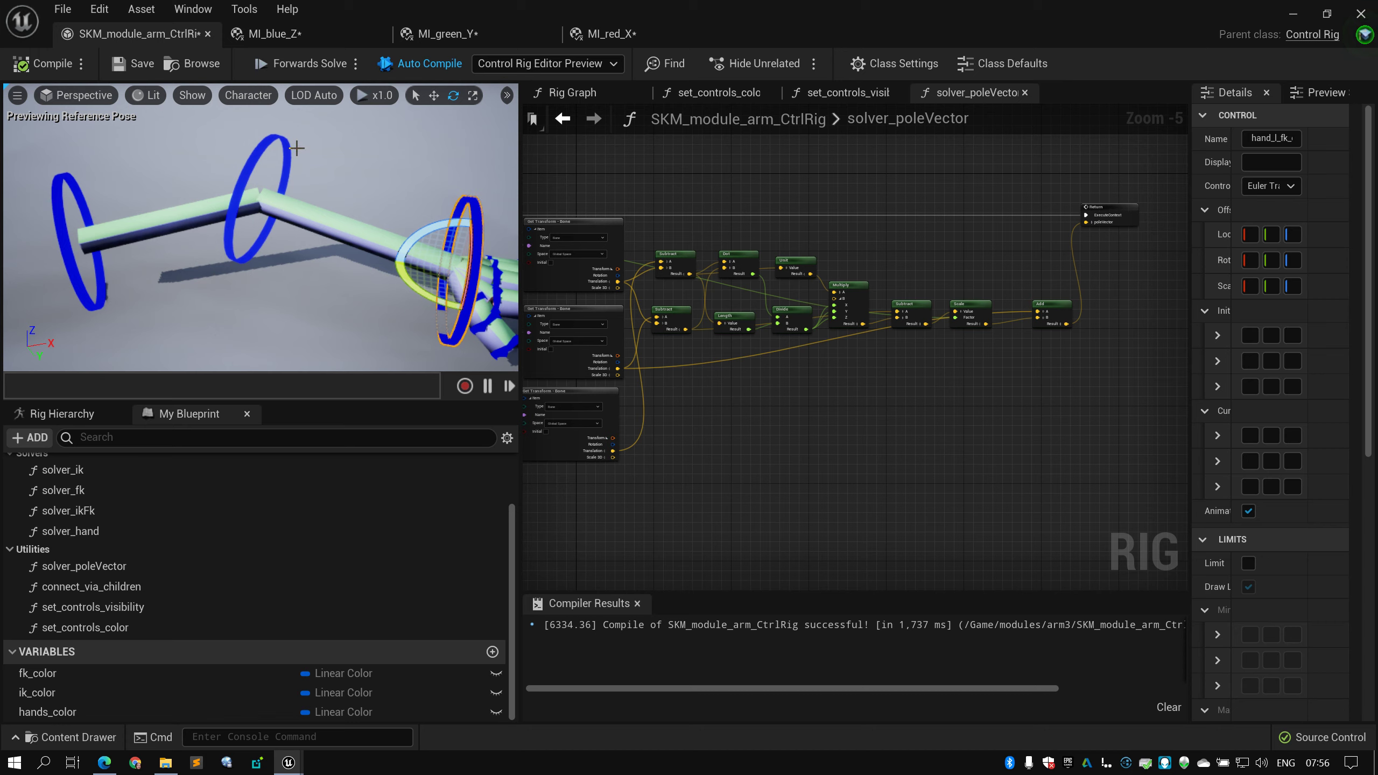
left_click_drag(325, 186, 161, 226, "alt")
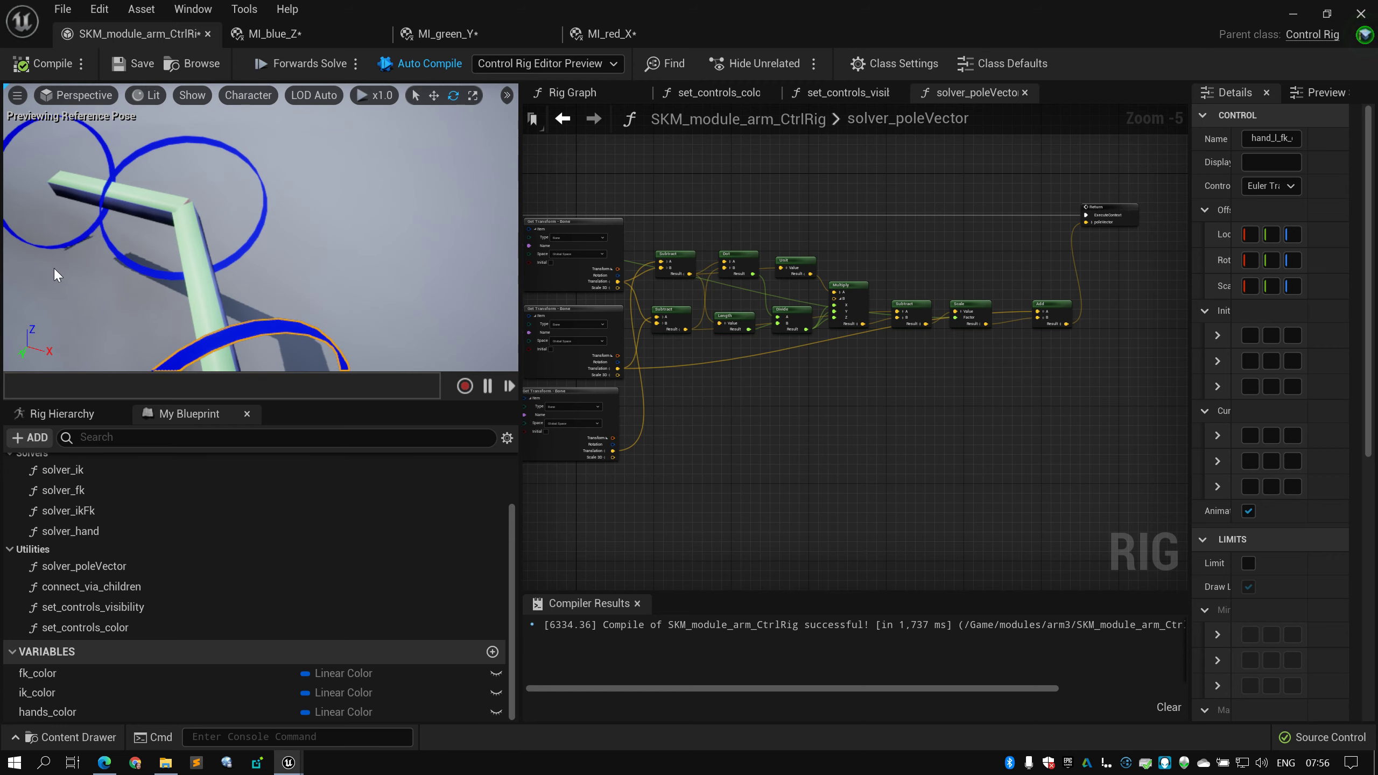
Compare the Entry node's bone and offset inputs with the arm's bones in the viewport
right_click_drag(719, 409, 942, 406)
scroll(660, 349, "up", 2)
right_click_drag(637, 302, 630, 446)
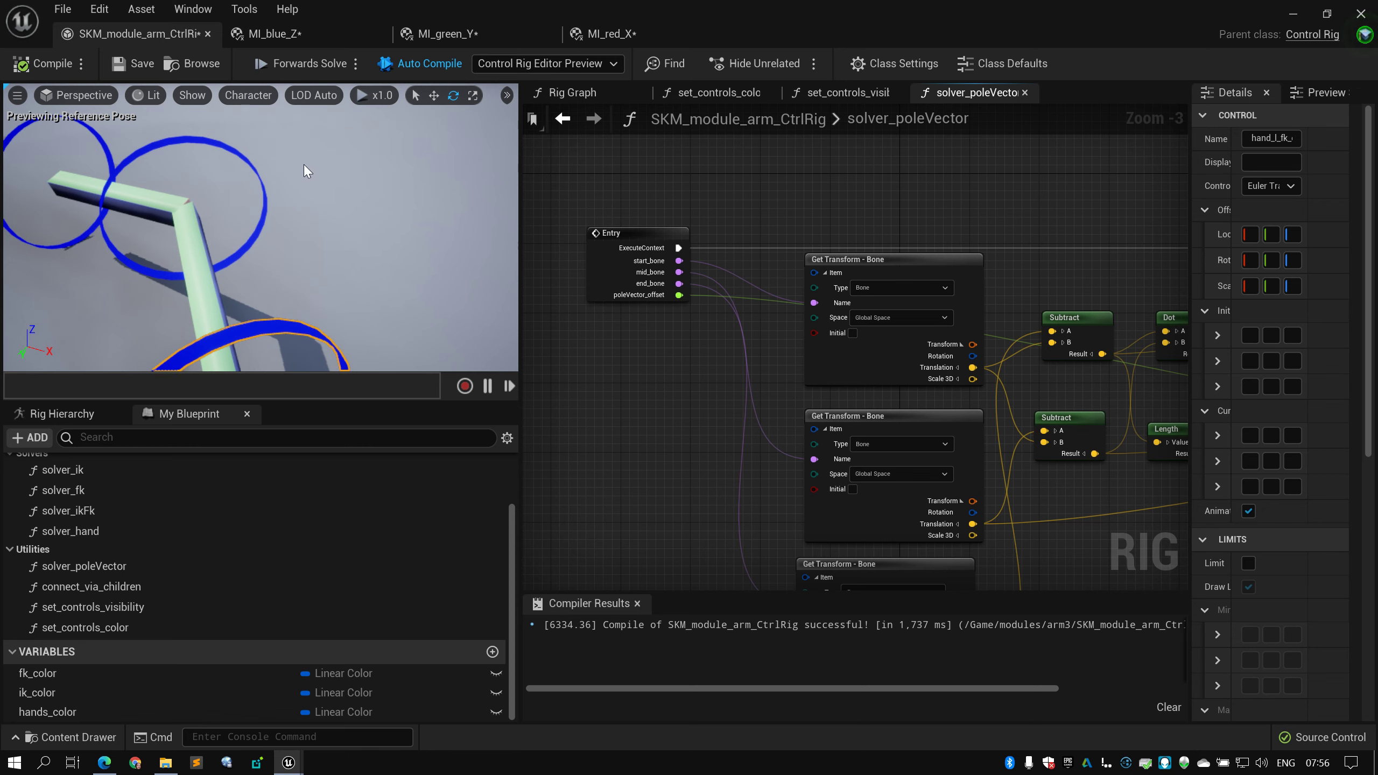
right_click_drag(627, 341, 626, 296)
scroll(632, 304, "up", 2)
scroll(632, 304, "down", 2)
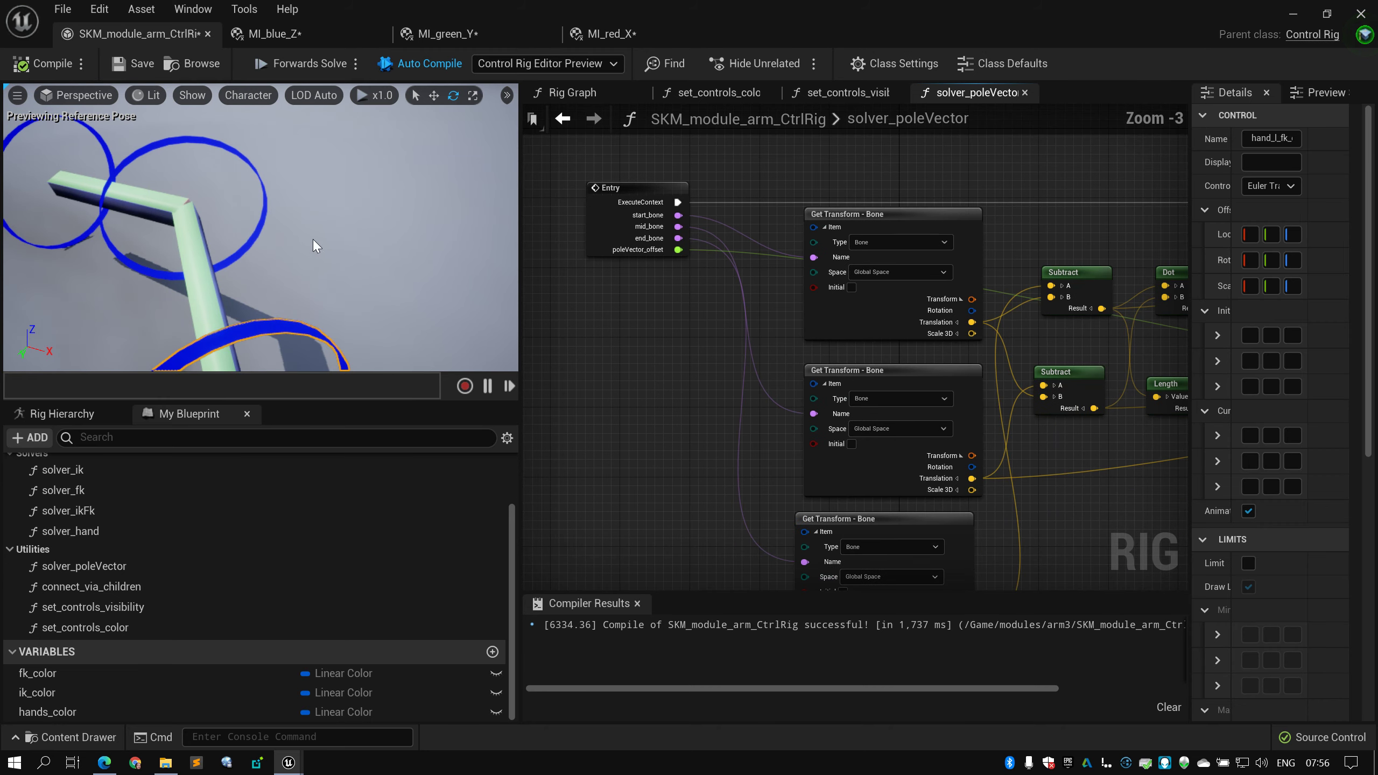
left_click_drag(313, 240, 386, 187, "alt")
mouse_move(227, 225)
left_mouse_down("alt")
mouse_move(288, 222)
mouse_move(217, 223)
mouse_move(261, 225)
mouse_move(230, 227)
left_mouse_up("alt")
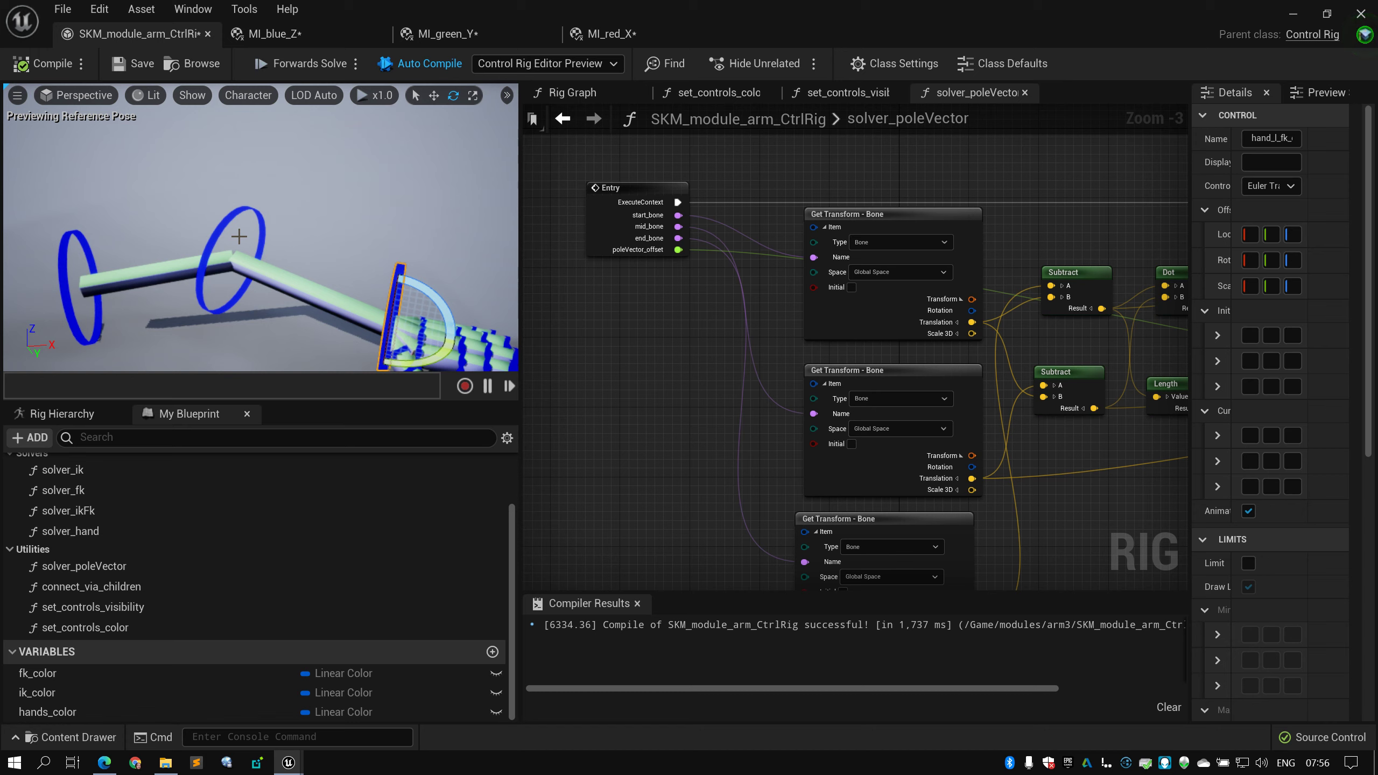
left_click_drag(315, 224, 256, 229, "alt")
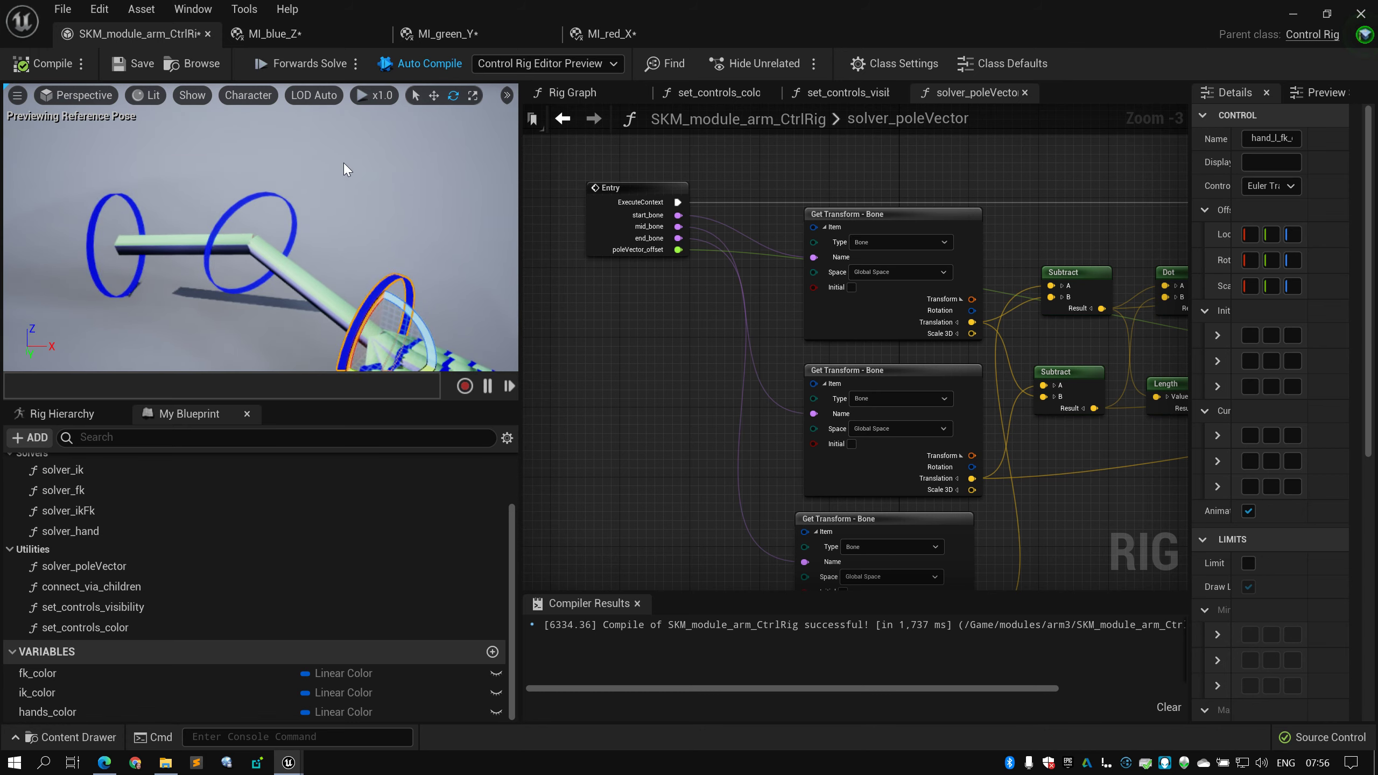
Examine how the bone translations pass through the Subtract, Dot, Length, Divide, Multiply, Scale and Add nodes
right_click_drag(675, 283, 583, 239)
scroll(716, 312, "down", 1)
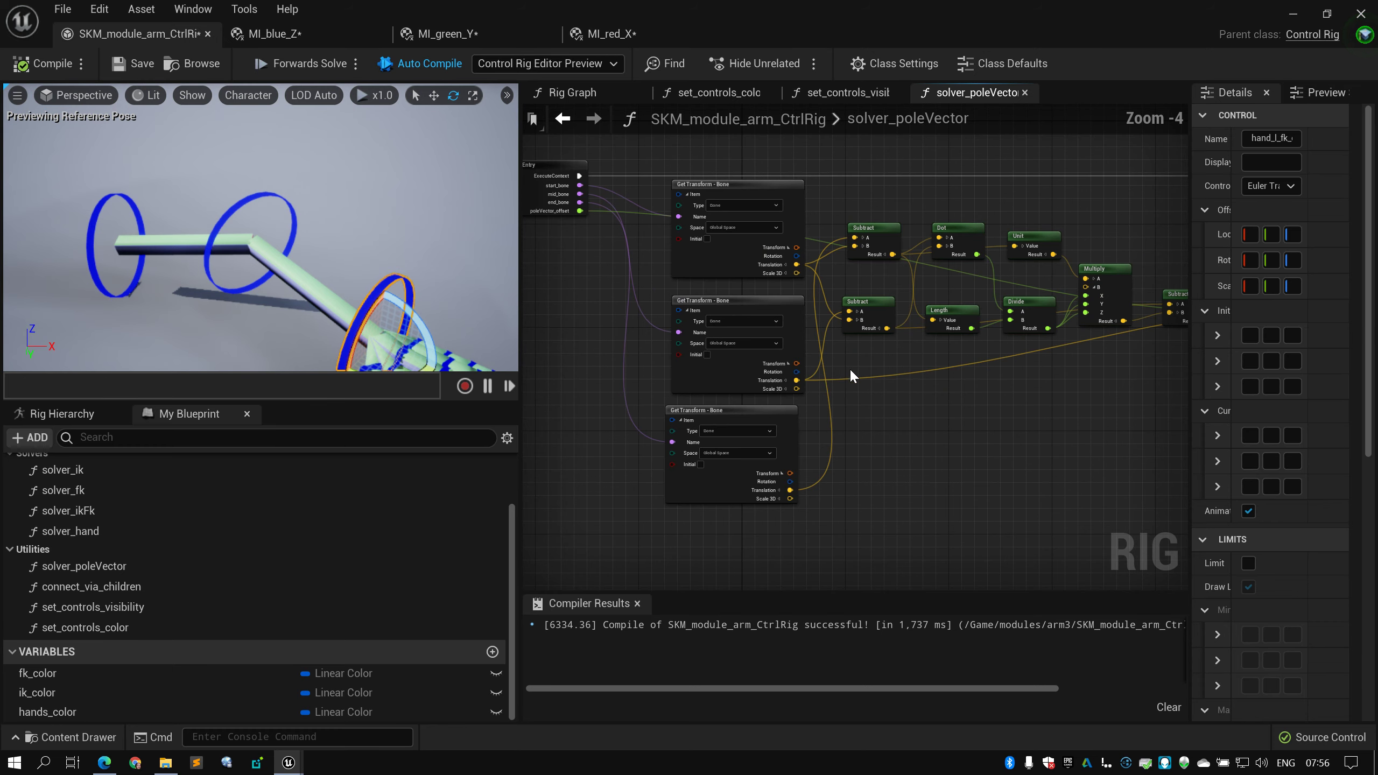
scroll(863, 372, "down", 2)
right_click_drag(923, 405, 873, 411)
scroll(873, 413, "up", 2)
right_click_drag(863, 400, 873, 419)
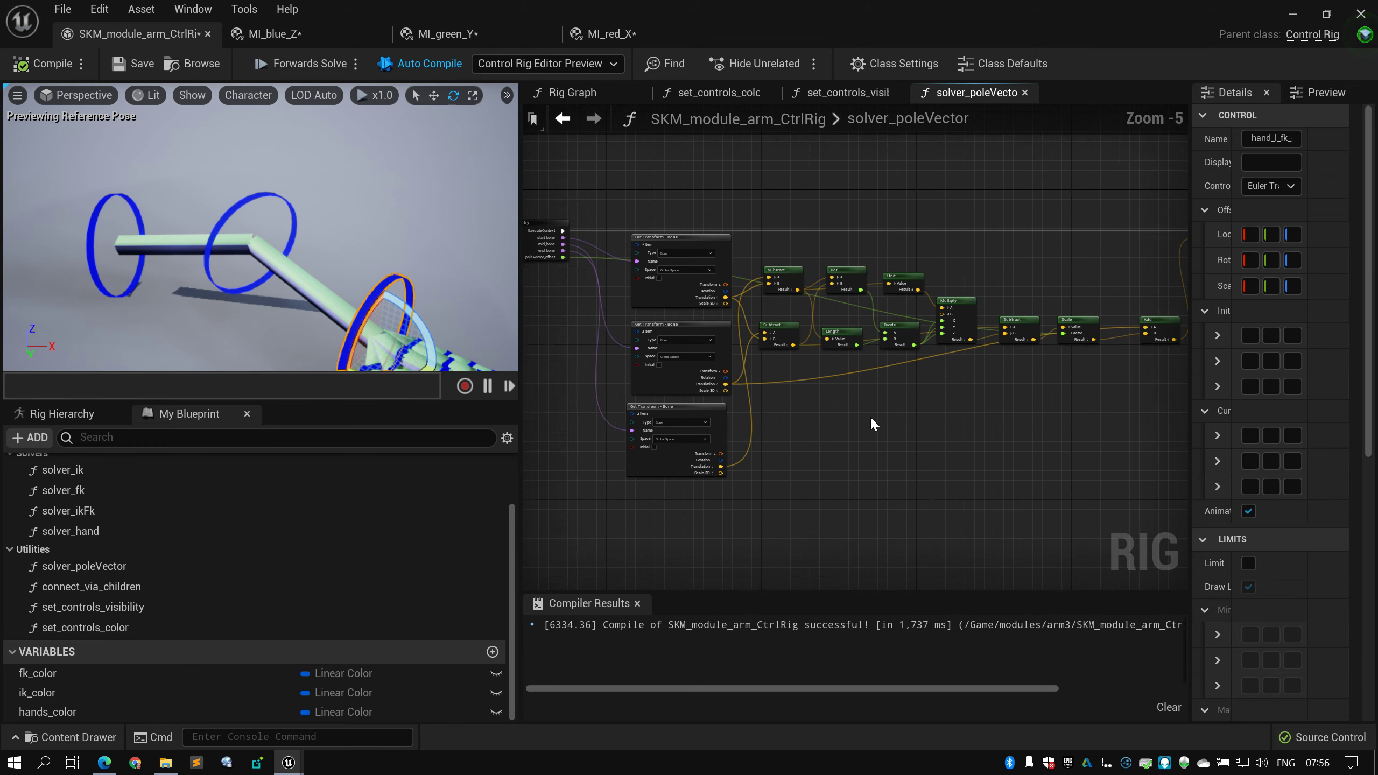
scroll(1040, 415, "down", 2)
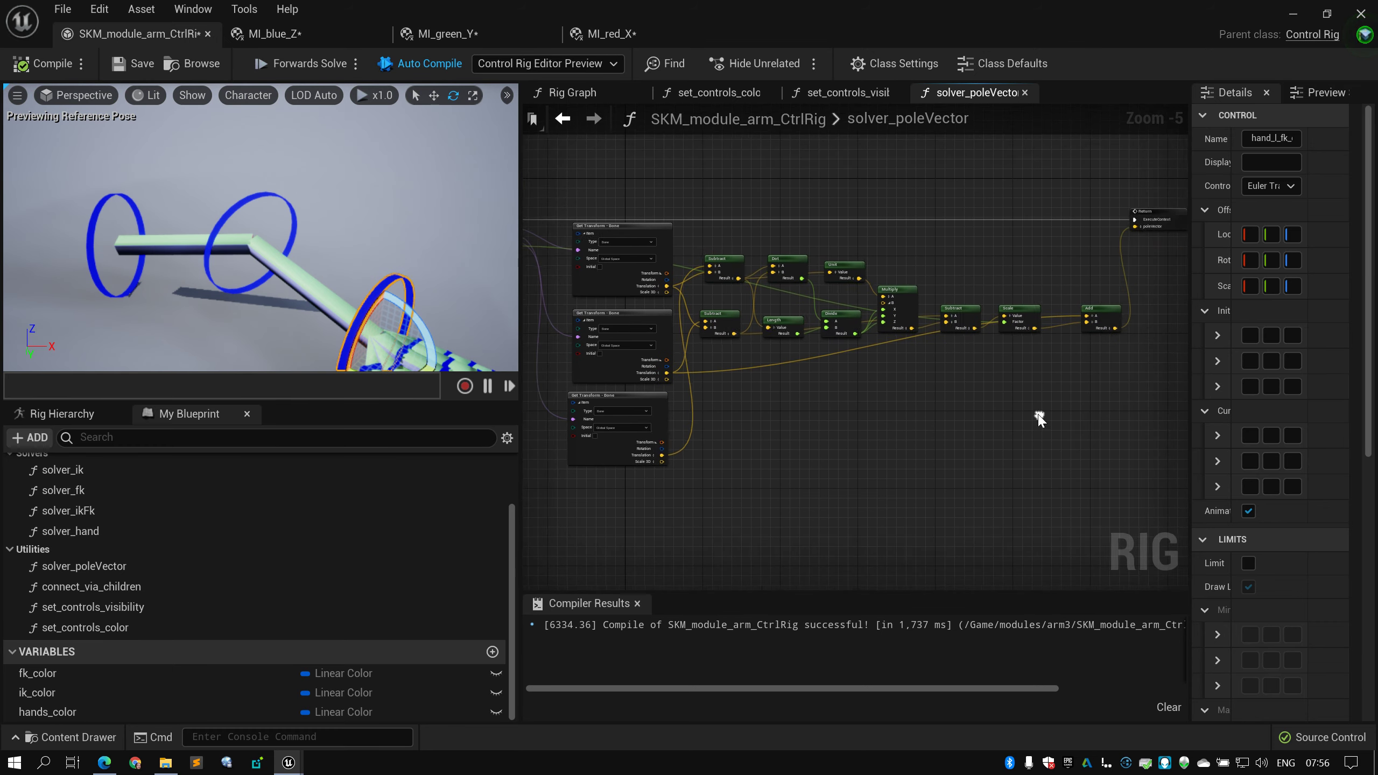
right_click_drag(1039, 415, 1030, 428)
Select the solver_poleVector Entry node and examine its inputs, outputs and default values
left_click(705, 265)
right_click_drag(707, 261, 778, 307)
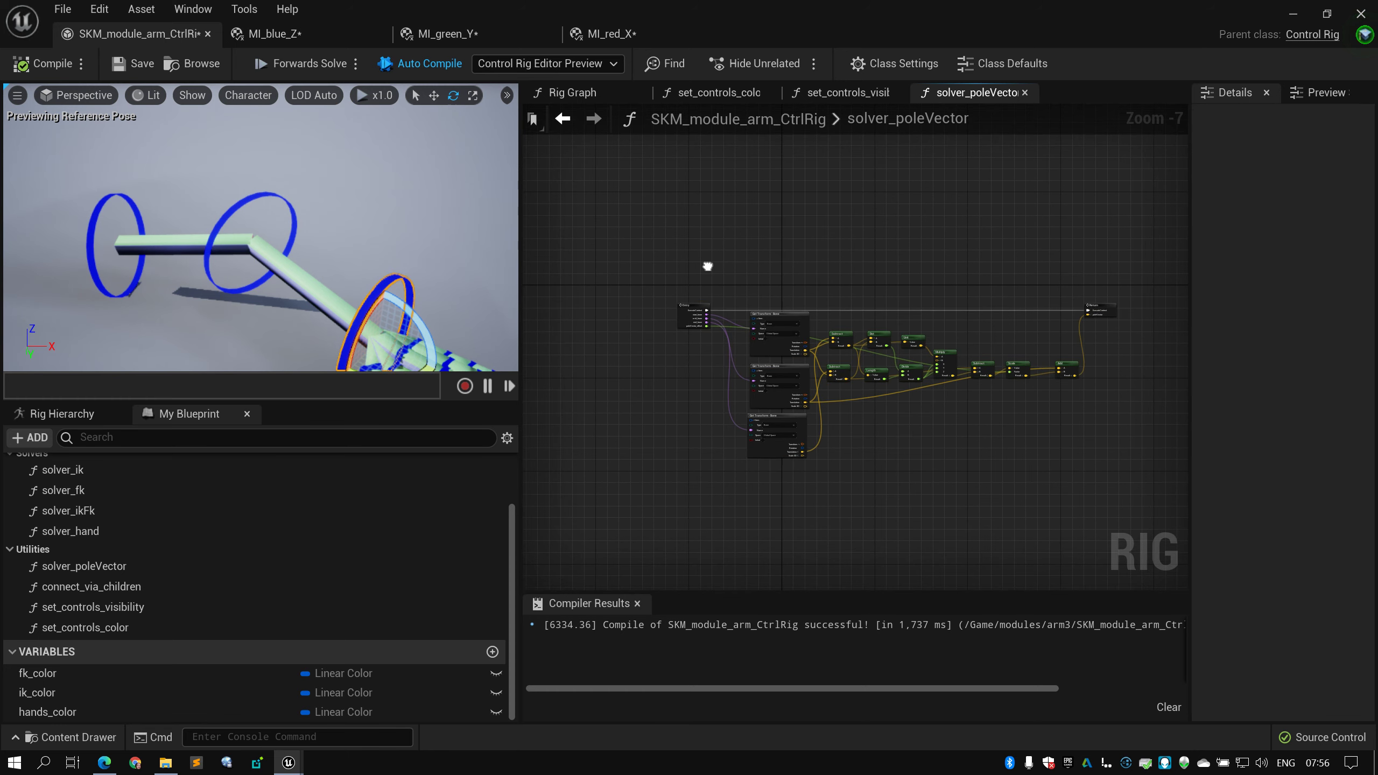
scroll(758, 337, "up", 3)
left_click(780, 372)
scroll(784, 362, "up", 2)
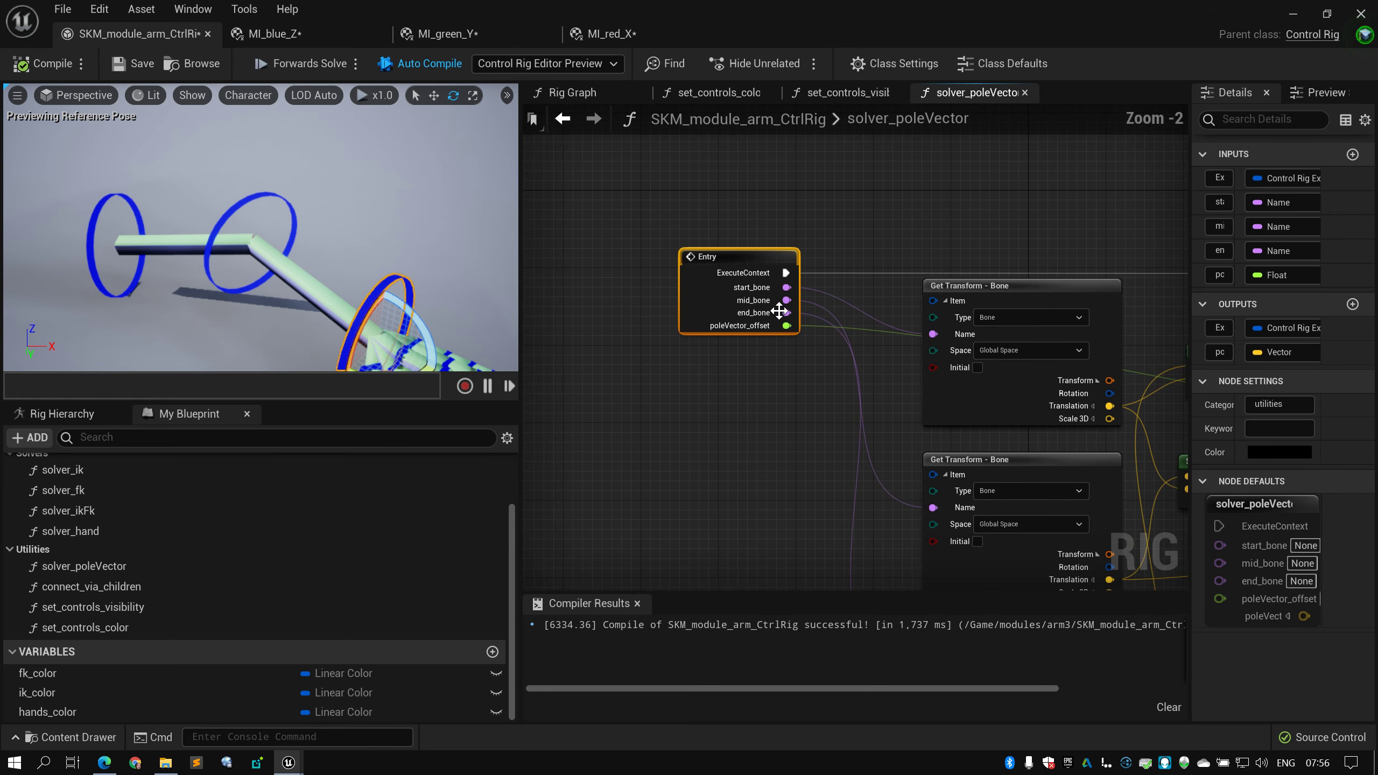
scroll(801, 338, "down", 5)
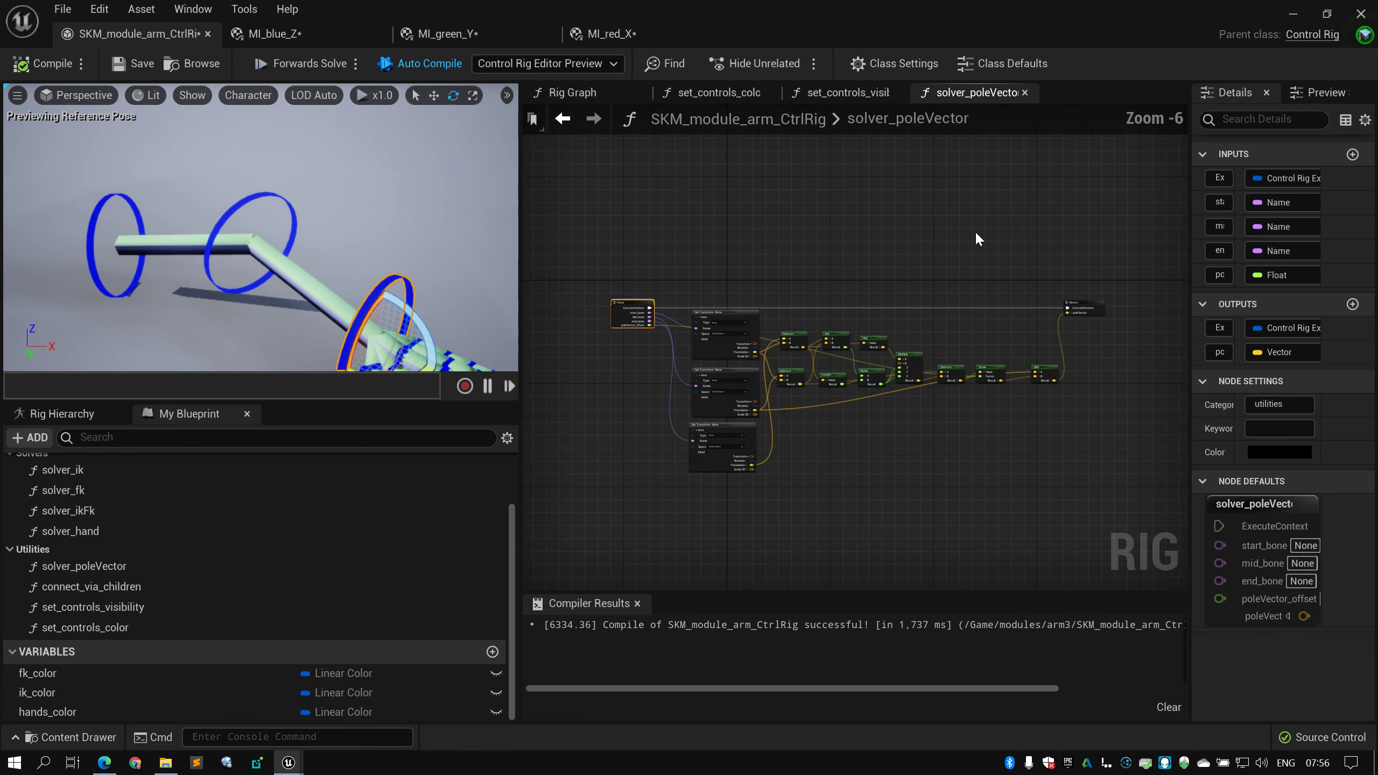
Examine how the Subtract, Scale and Add nodes lead to the Return node's poleVector output
scroll(739, 316, "up", 6)
right_click_drag(715, 368, 794, 318)
scroll(705, 310, "down", 1)
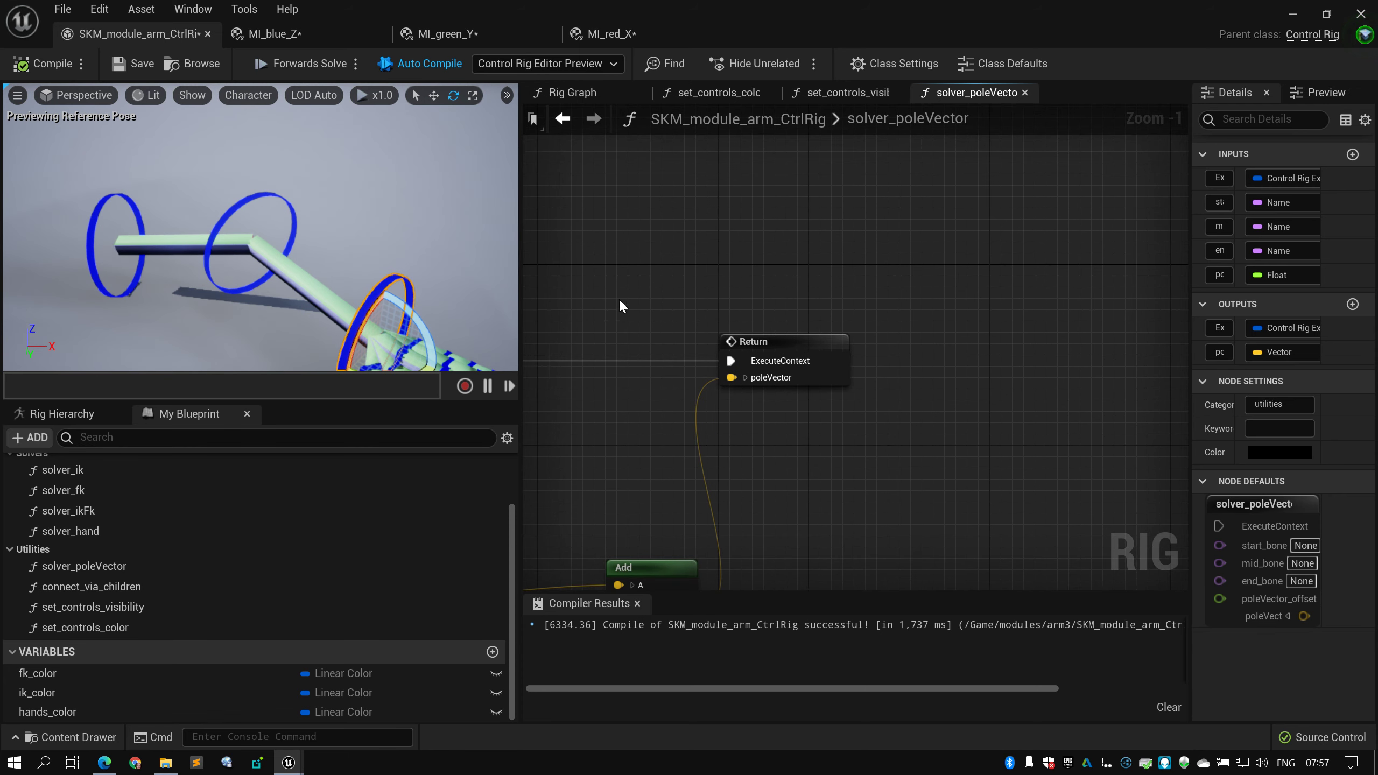
right_click_drag(618, 298, 864, 324)
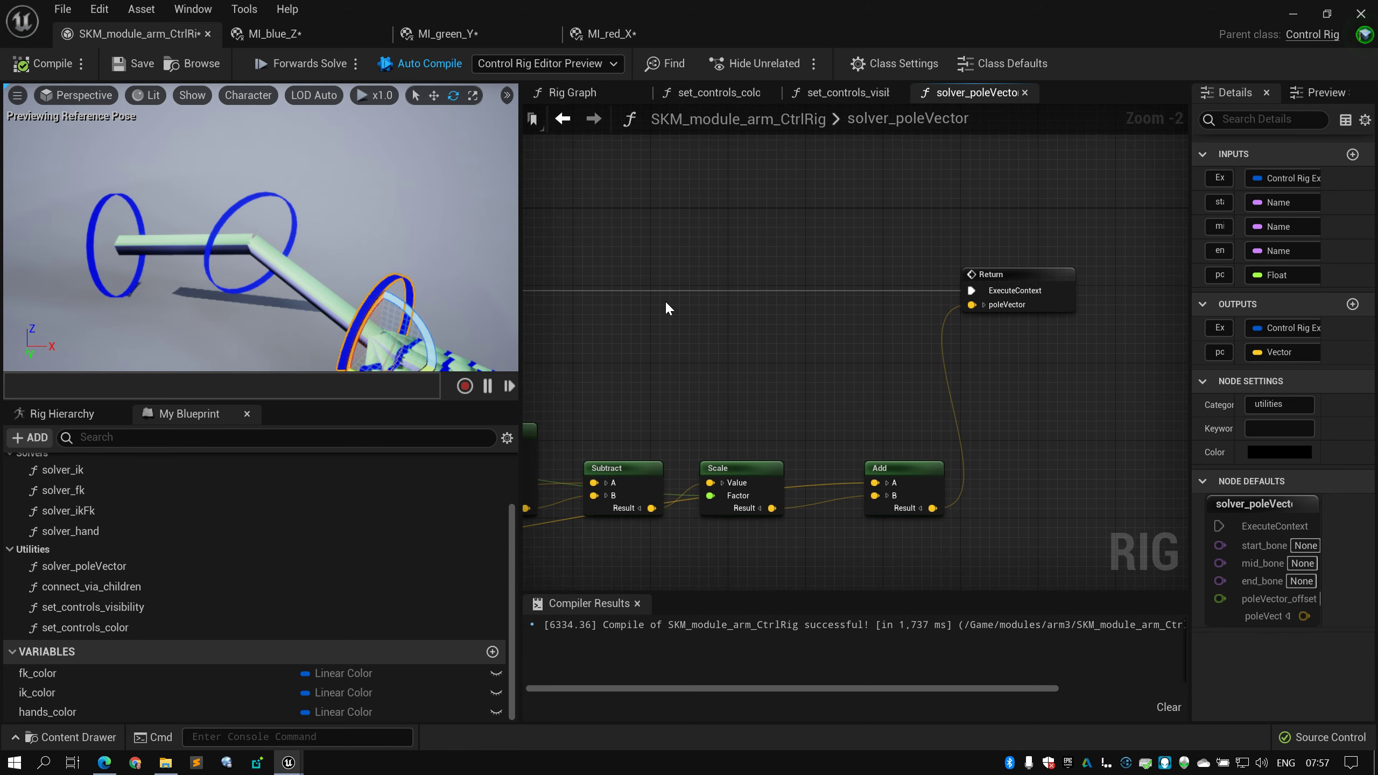
scroll(725, 183, "down", 4)
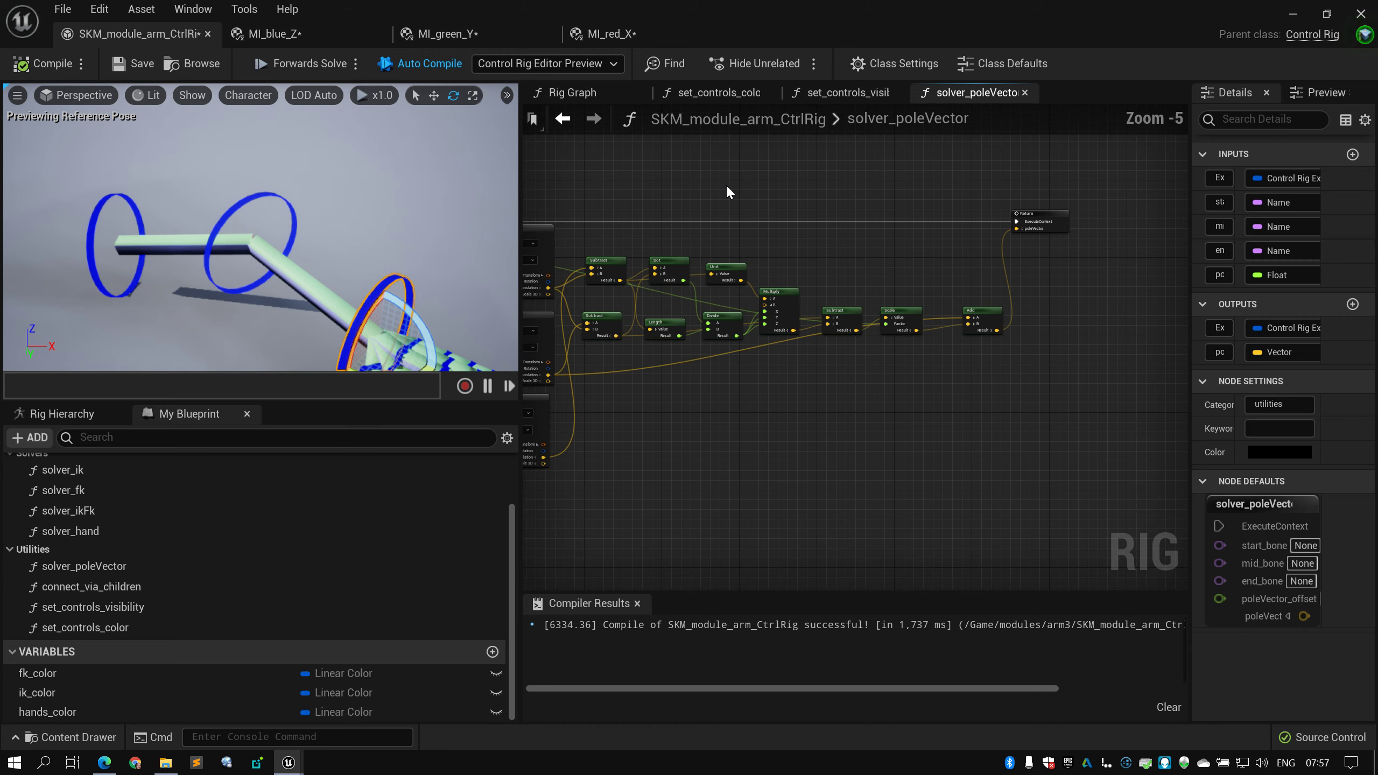
Highlight the math nodes of solver_poleVector and review the network from the bone transforms to the Return node
right_click_drag(687, 173, 733, 181)
left_click_drag(577, 147, 1080, 412)
right_click_drag(875, 337, 889, 356)
scroll(889, 356, "up", 1)
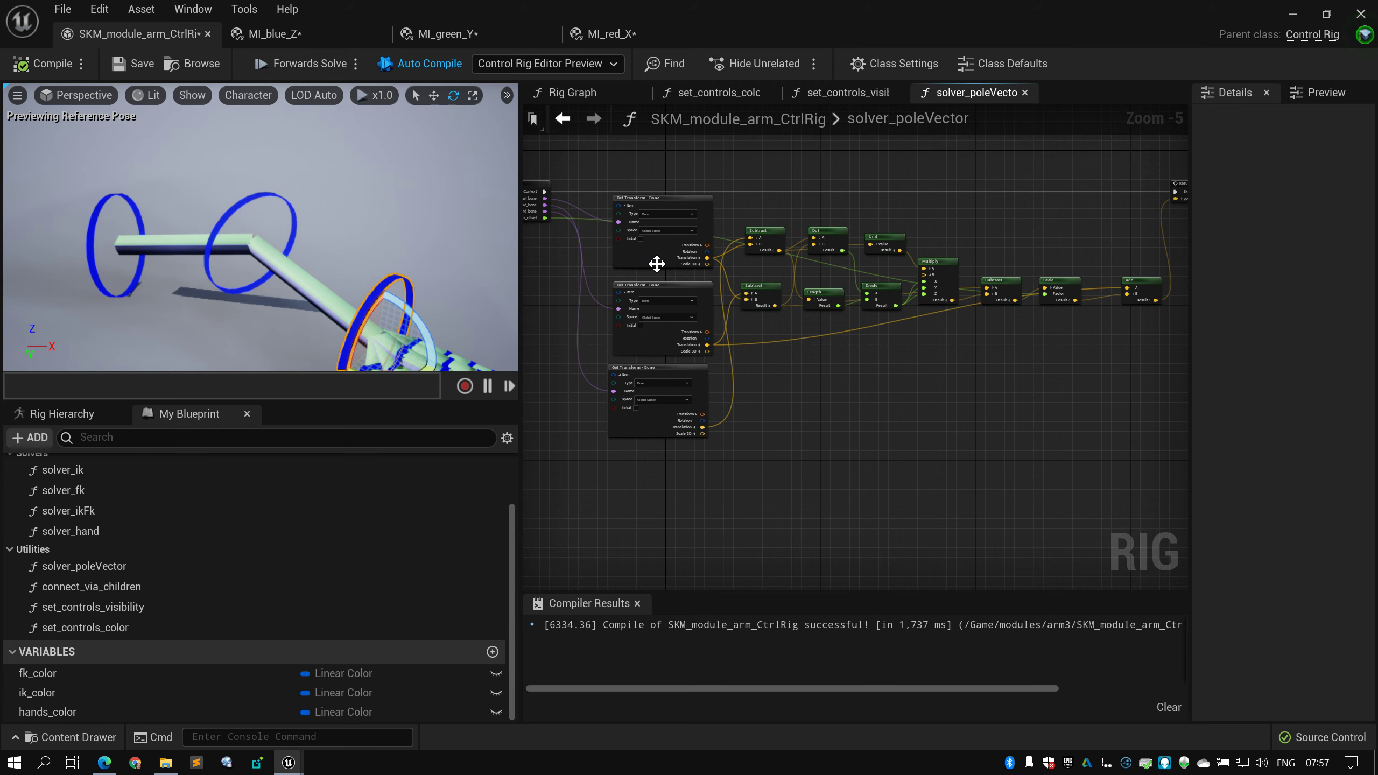
Switch to the Rig Graph and select the setup chain's solver_ikFk and solver_hand nodes in turn
left_click(598, 100)
scroll(691, 343, "down", 1)
scroll(690, 344, "up", 2)
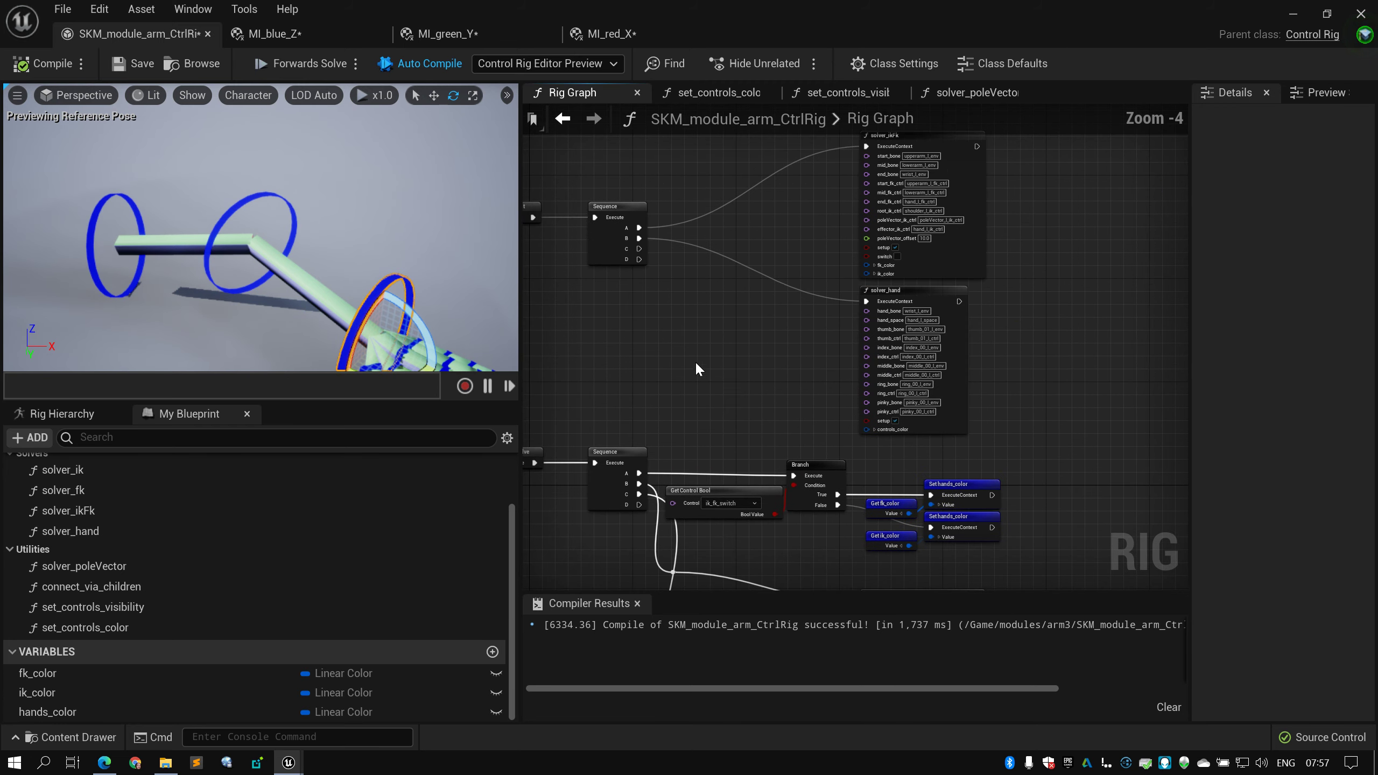
left_click(933, 225)
left_click(933, 380)
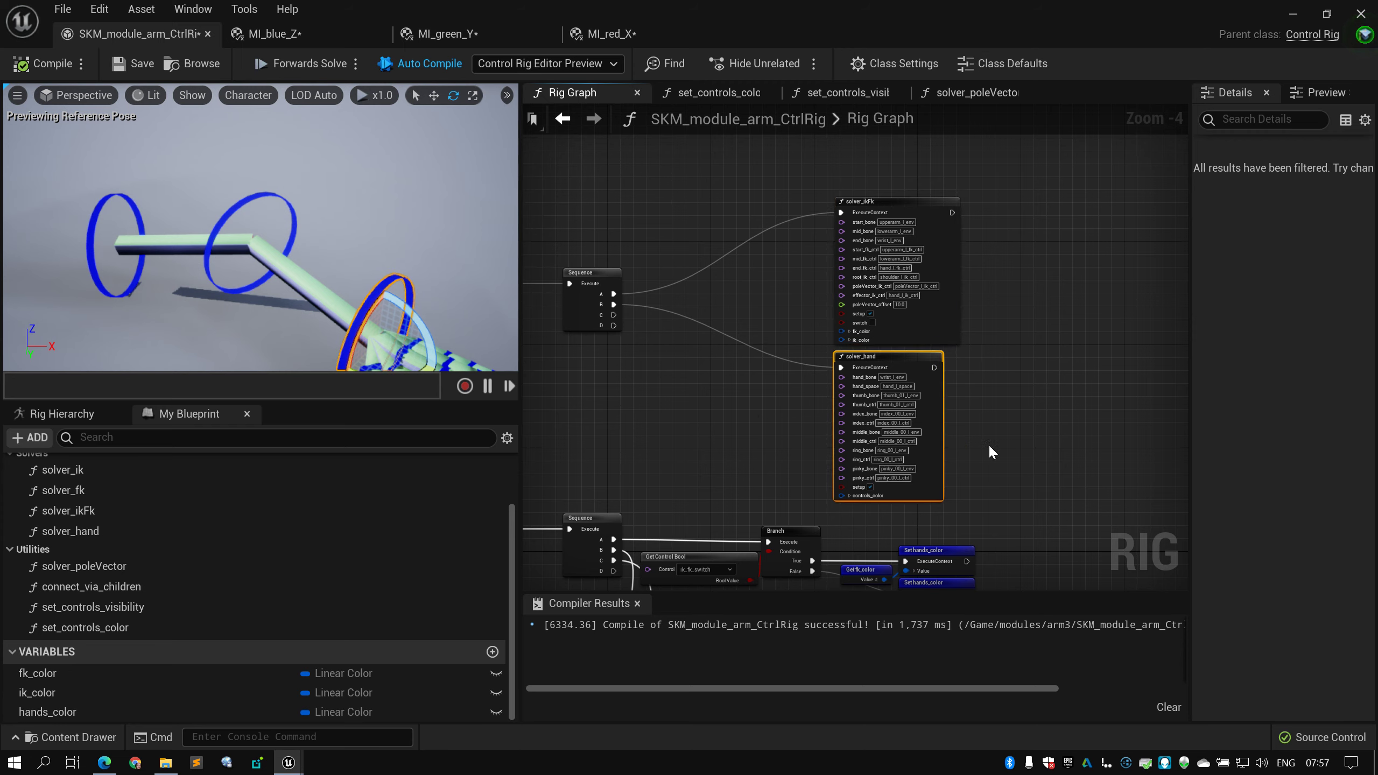
Compare the setup solver nodes with the Forwards Solve ones, and reselect the setup chain's solver_ikFk node
right_click_drag(988, 444, 926, 373)
scroll(959, 350, "down", 2)
scroll(971, 336, "up", 2)
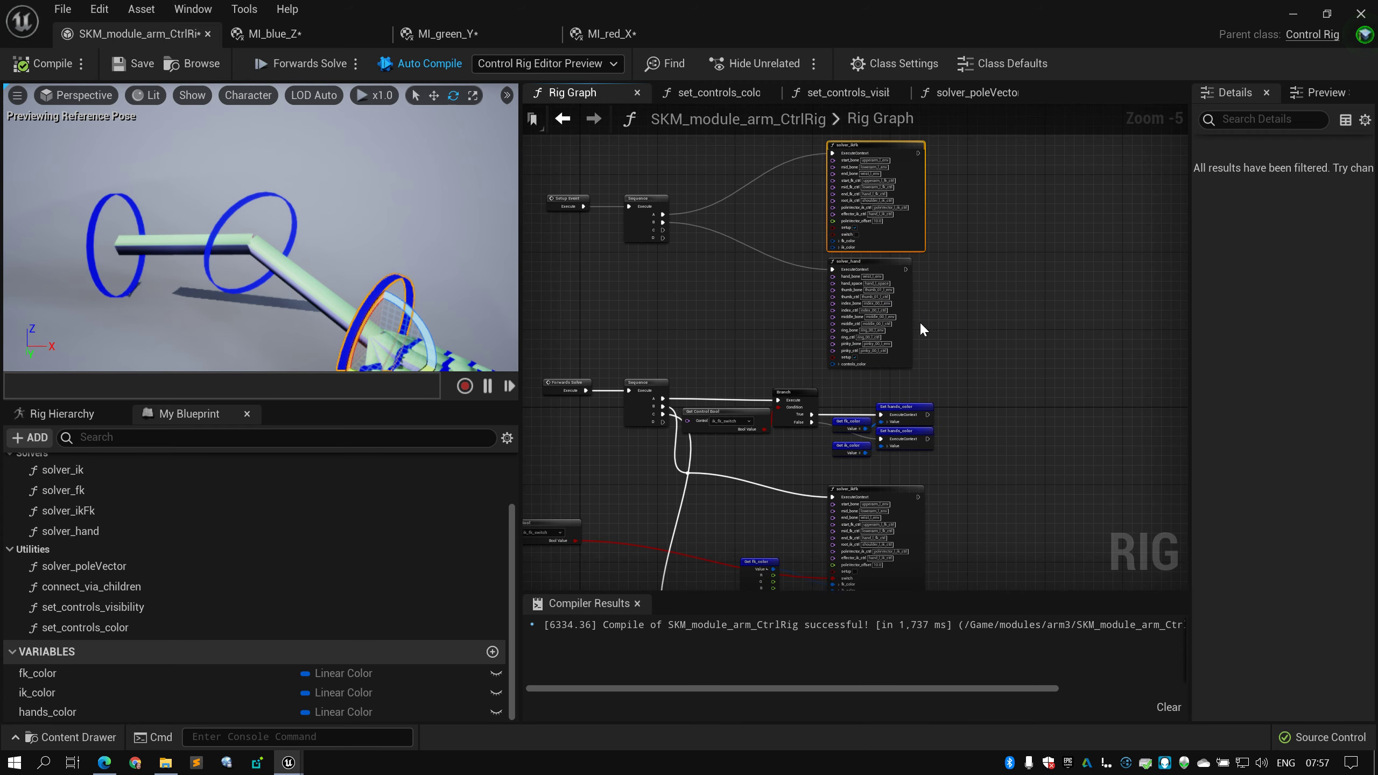
right_click_drag(932, 530, 950, 452)
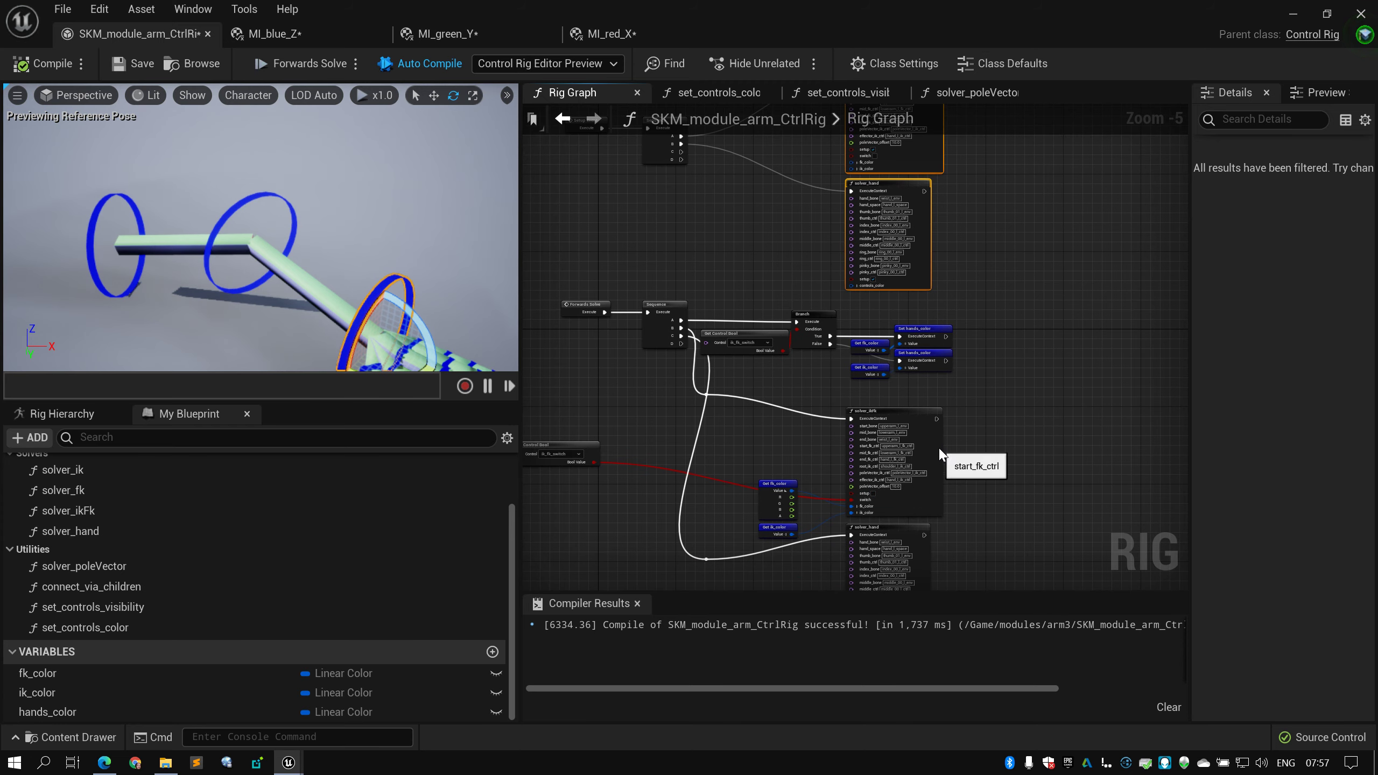
left_click(938, 453)
left_click(919, 171)
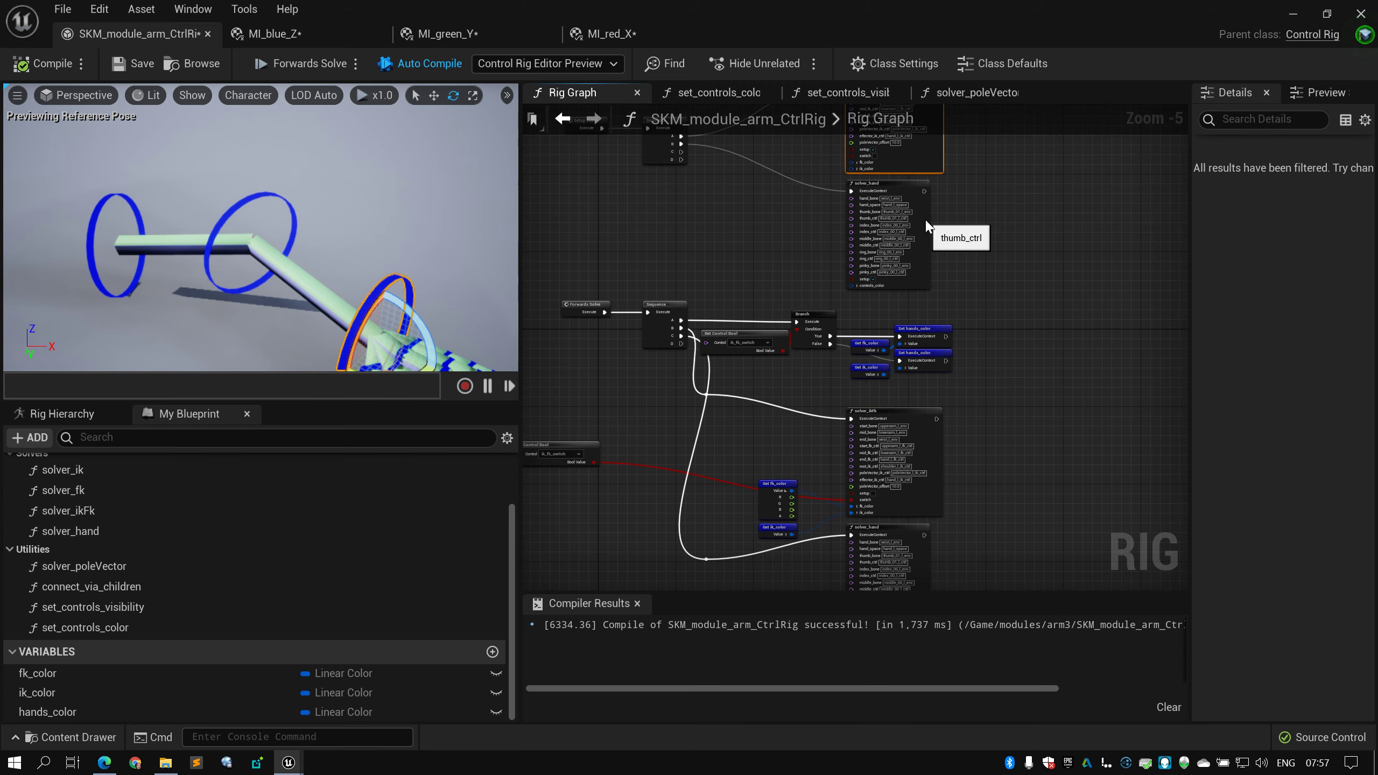
Add the setup solver_hand and Forwards Solve solver_ikFk nodes to the selection, and reselect only the two Forwards Solve solver nodes
left_click(917, 222, "ctrl")
left_click(929, 473, "ctrl")
scroll(932, 554, "down", 2)
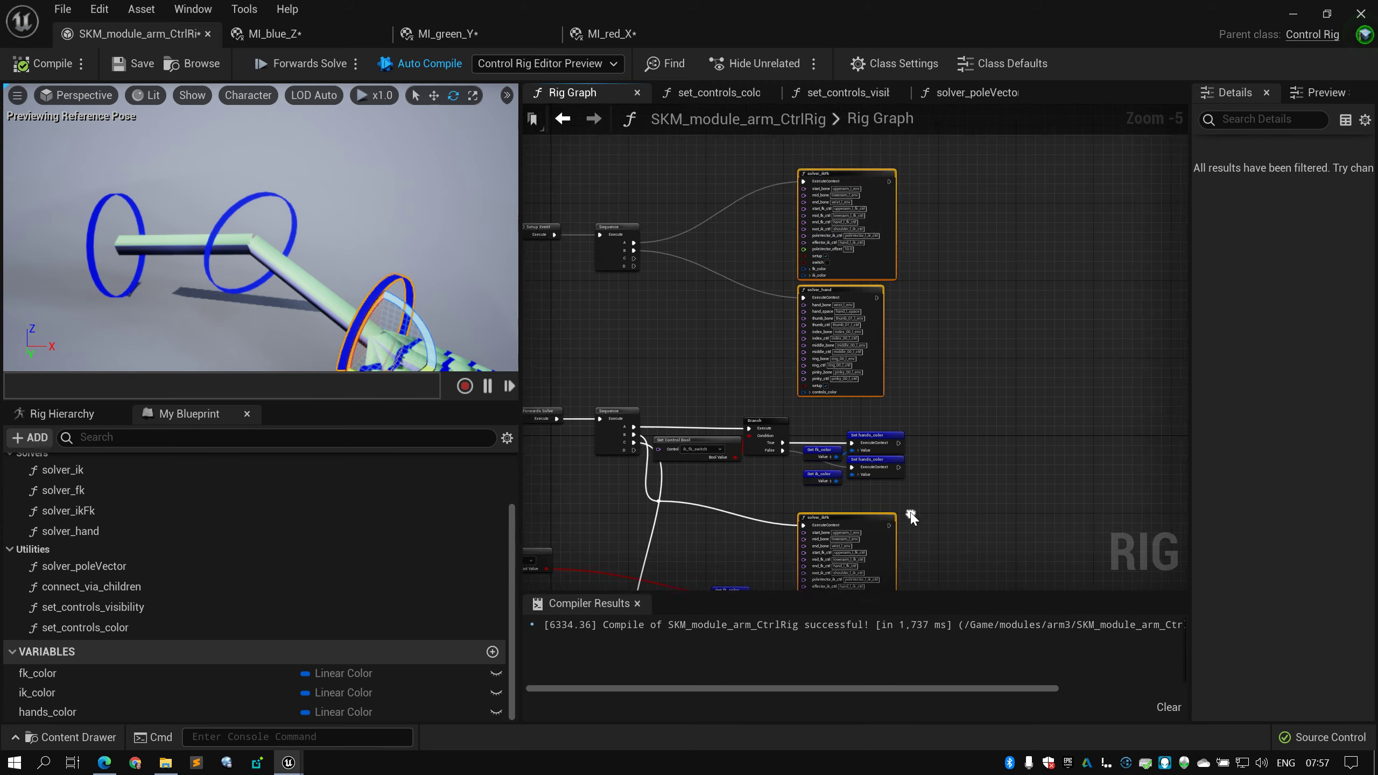
left_click(832, 233)
left_click_drag(894, 444, 849, 452)
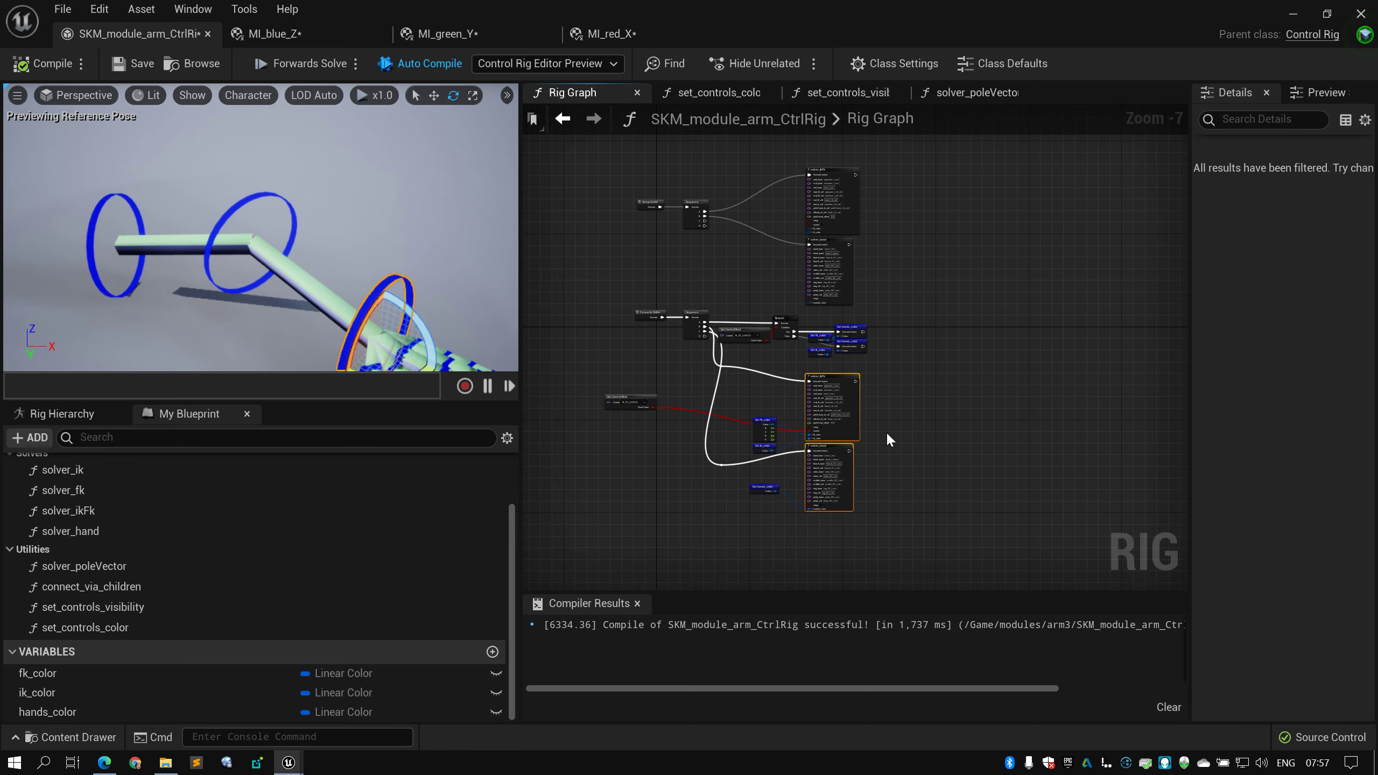
Examine the Forwards Solve chain from its Sequence through the ik_fk_switch branch to the solver nodes
scroll(886, 432, "up", 2)
scroll(870, 370, "up", 3)
right_click_drag(870, 370, 782, 391)
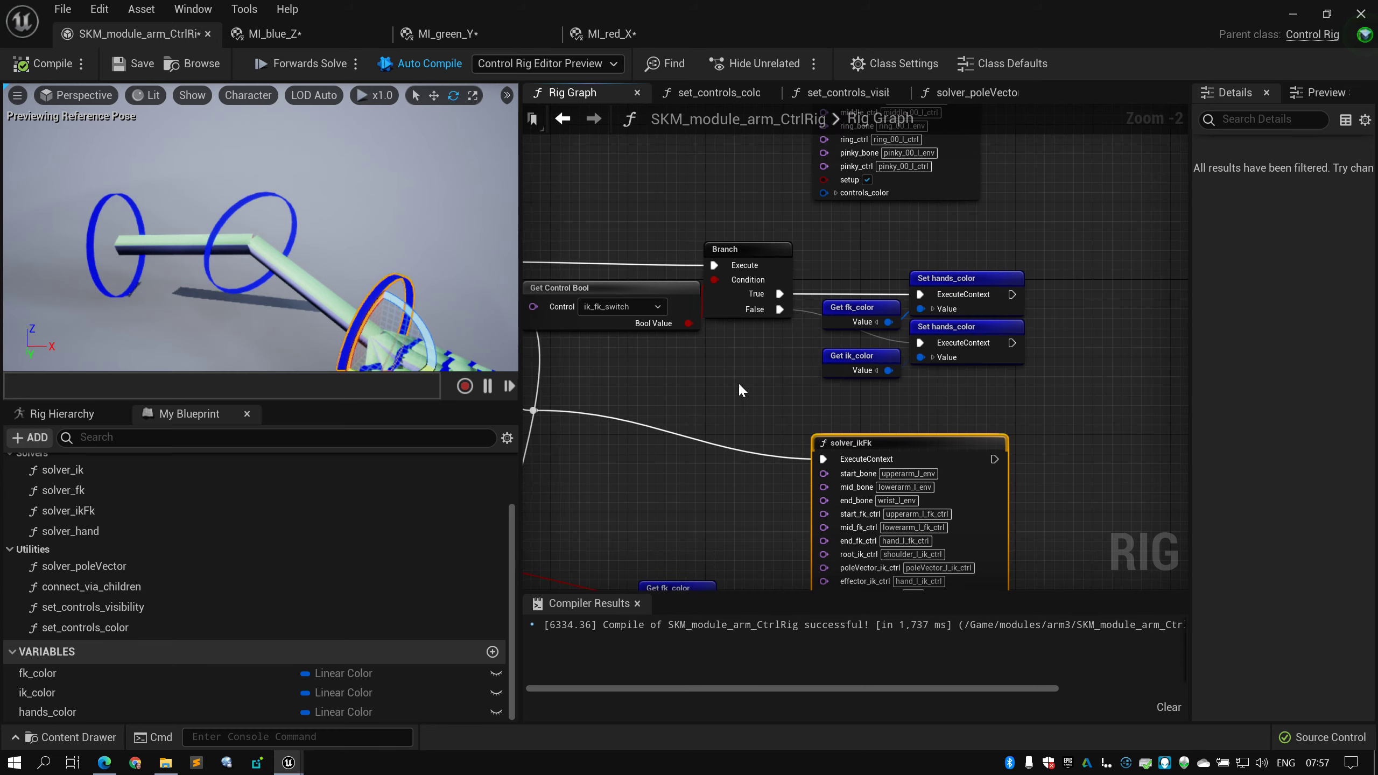
scroll(739, 381, "down", 1)
right_click_drag(722, 422, 818, 405)
right_click_drag(711, 341, 726, 373)
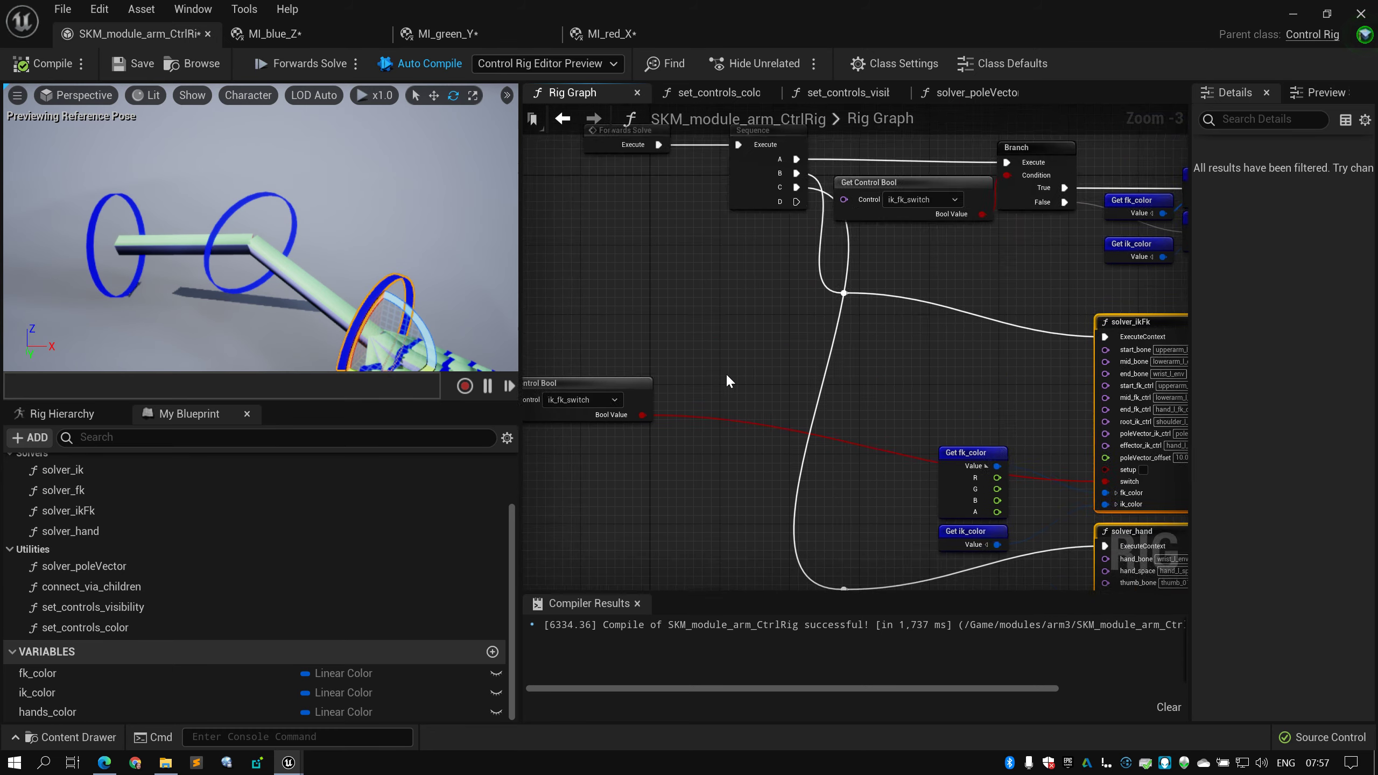
Highlight the color nodes after the Branch and the fk_color and ik_color getters beside the Forwards Solve solvers
scroll(726, 373, "down", 1)
left_click_drag(903, 188, 1046, 303)
left_click_drag(1046, 303, 921, 200)
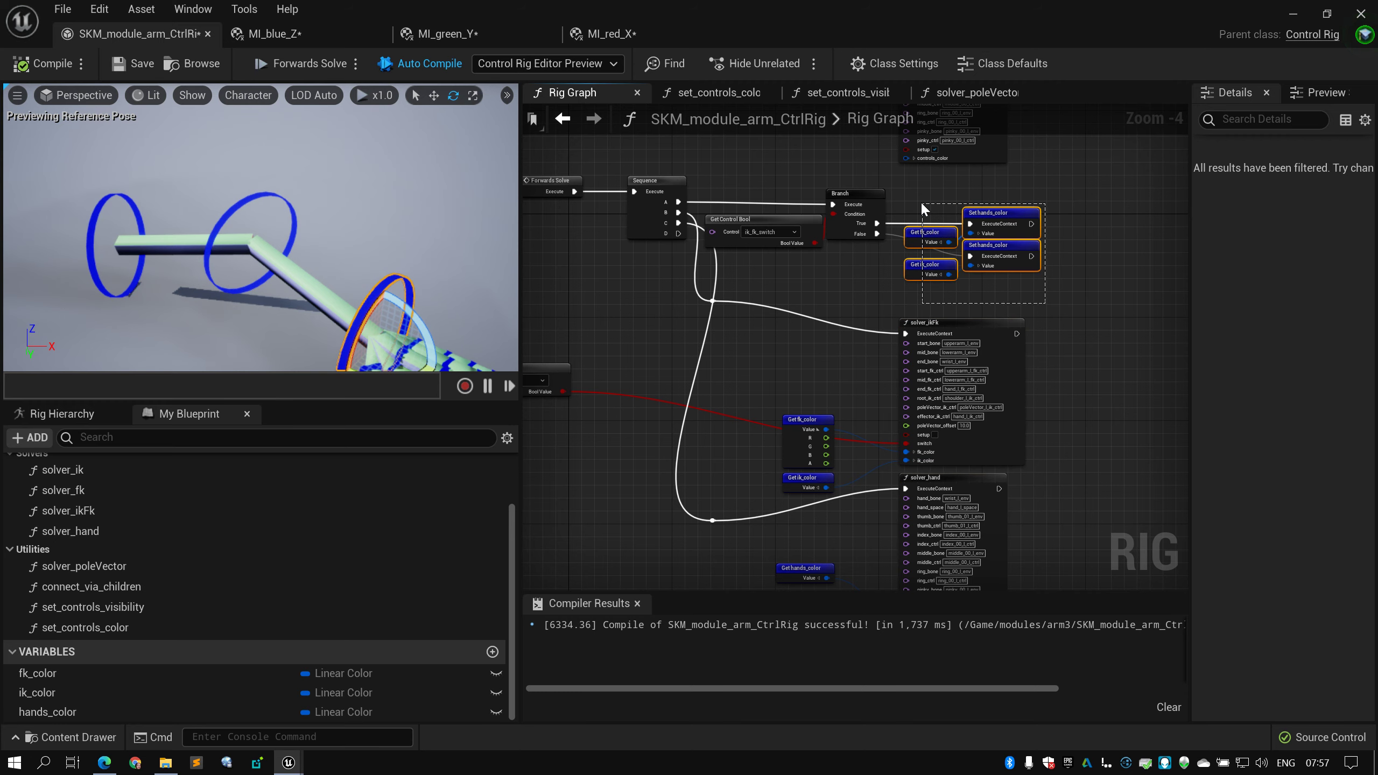
right_click_drag(803, 352, 812, 257)
left_click_drag(795, 289, 819, 424)
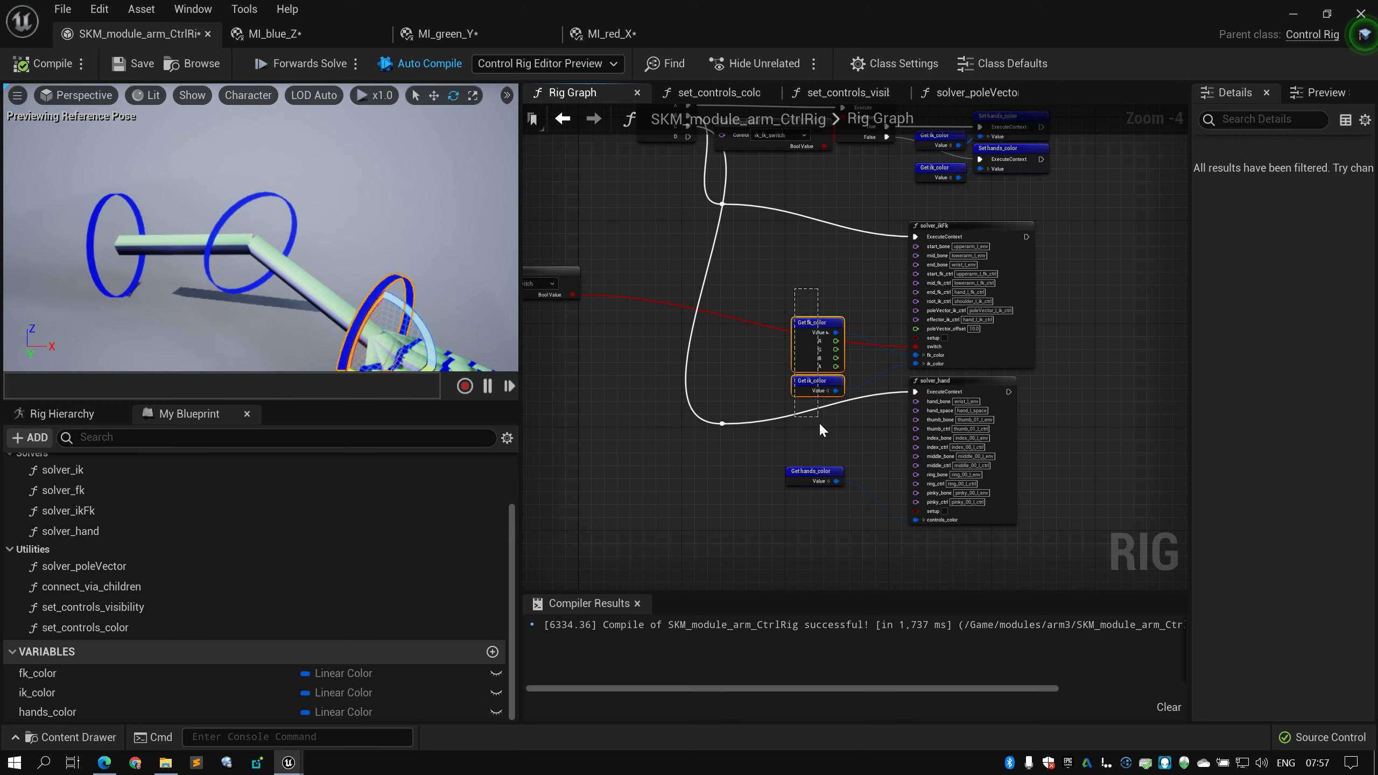
left_click(887, 271)
Inspect the setup chain's solver_hand node and its setup option, and compare it with the Forwards Solve chain
right_click_drag(850, 182, 846, 359)
scroll(874, 379, "down", 2)
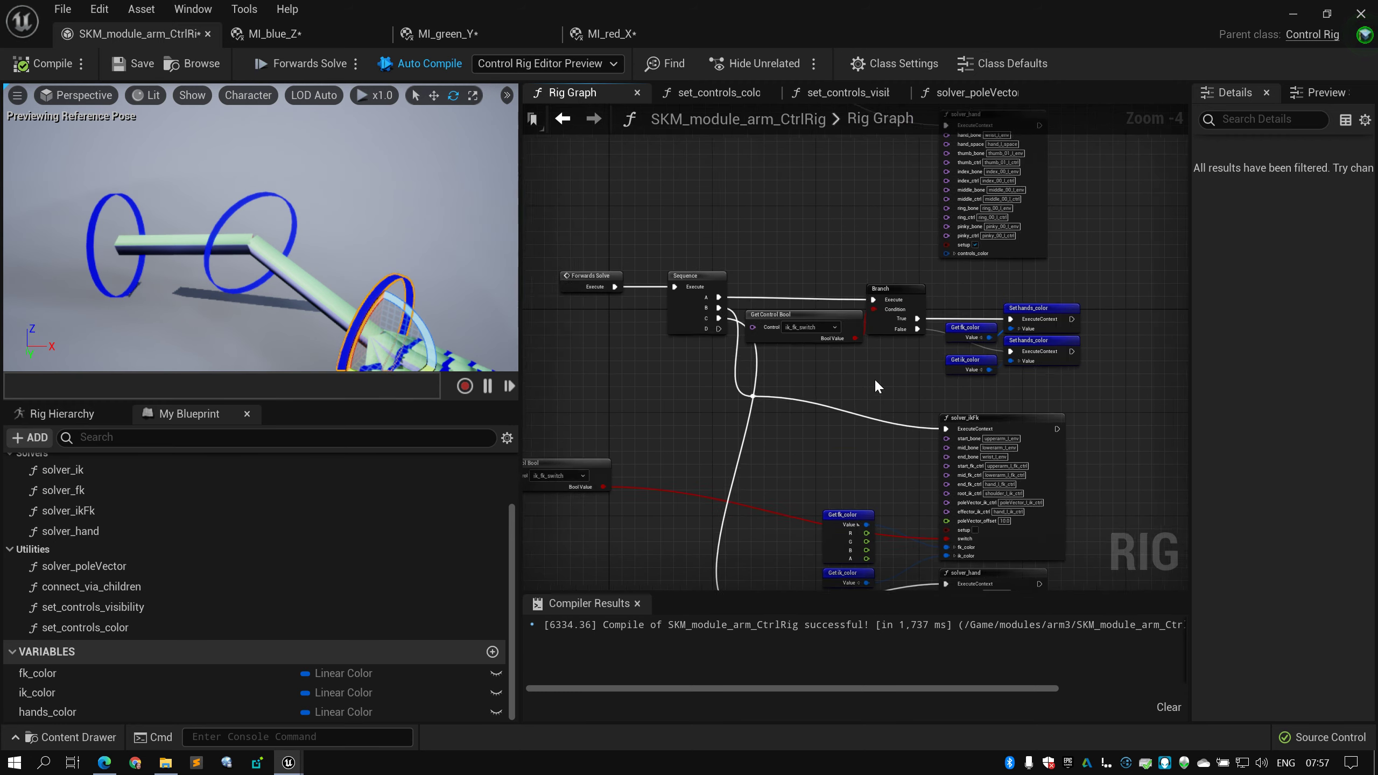
left_click_drag(1034, 166, 747, 290)
left_click_drag(667, 329, 998, 275)
scroll(997, 275, "up", 7)
right_click_drag(876, 347, 950, 385)
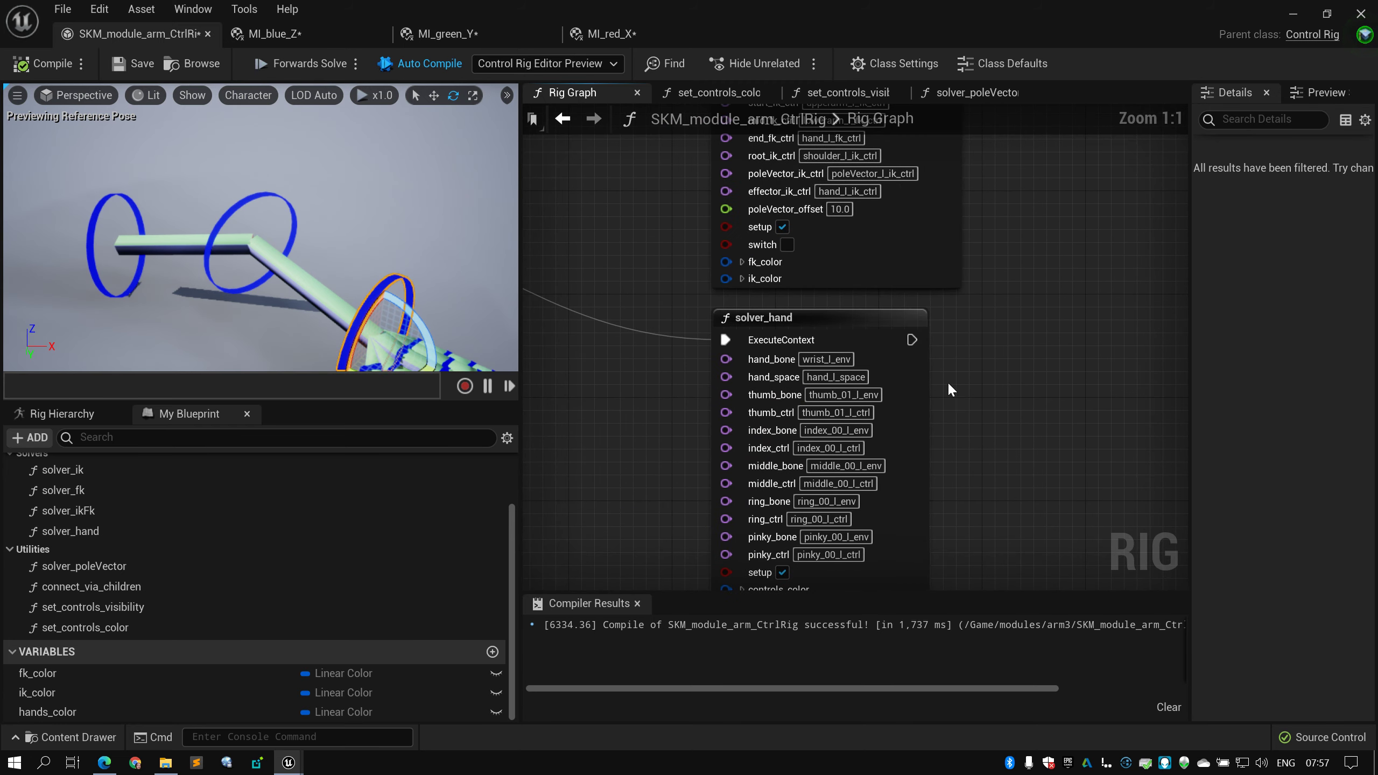
right_click_drag(975, 462, 962, 327)
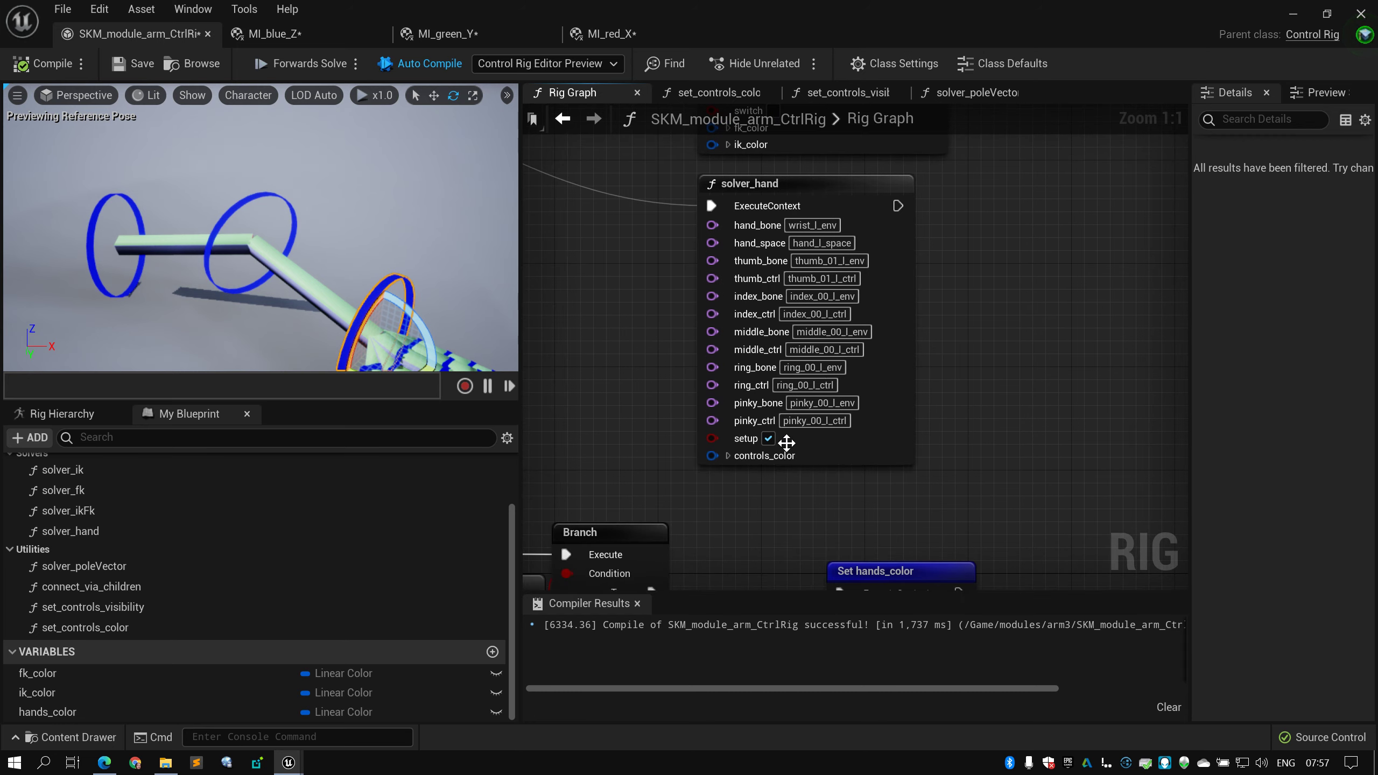
left_click(768, 438)
scroll(781, 449, "down", 5)
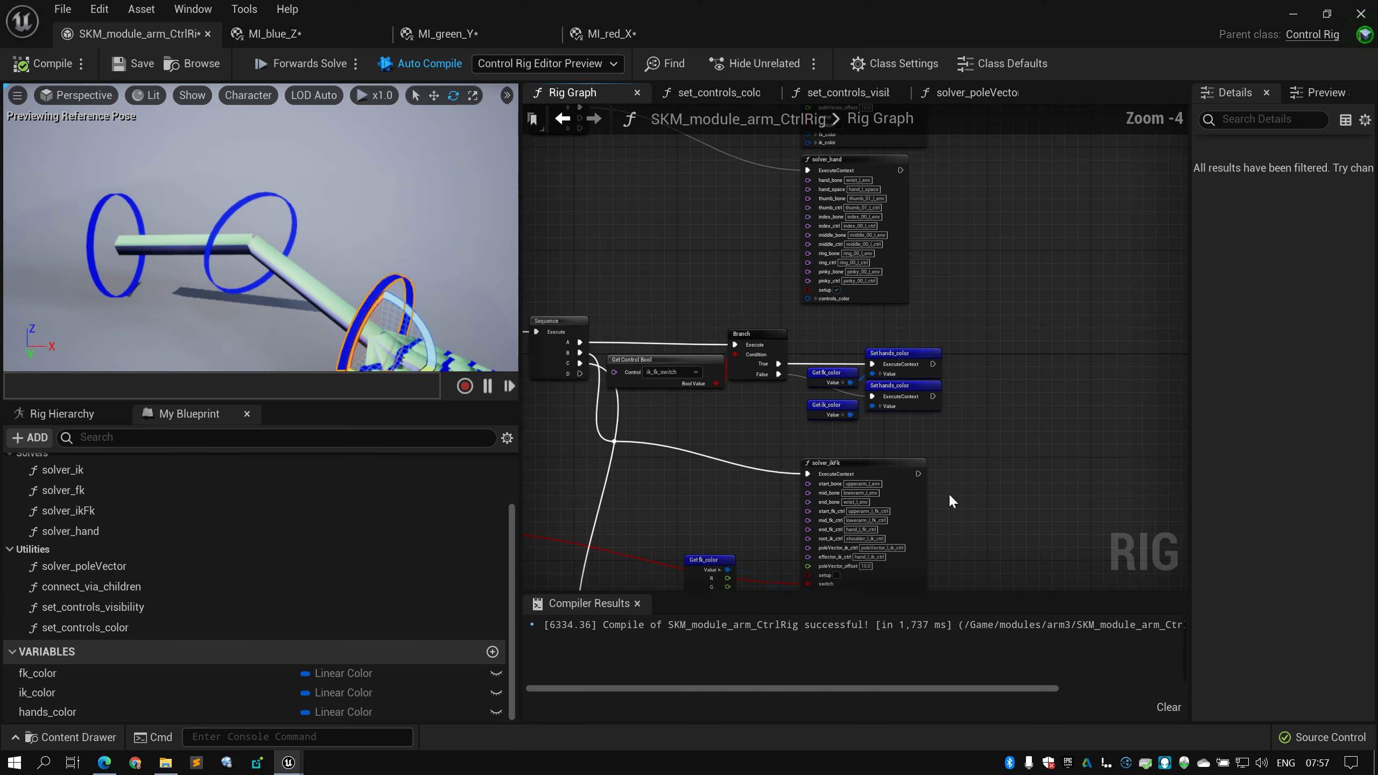
Return to the setup chain and select its solver_ikFk and solver_hand nodes in turn
scroll(867, 452, "up", 3)
scroll(922, 457, "down", 3)
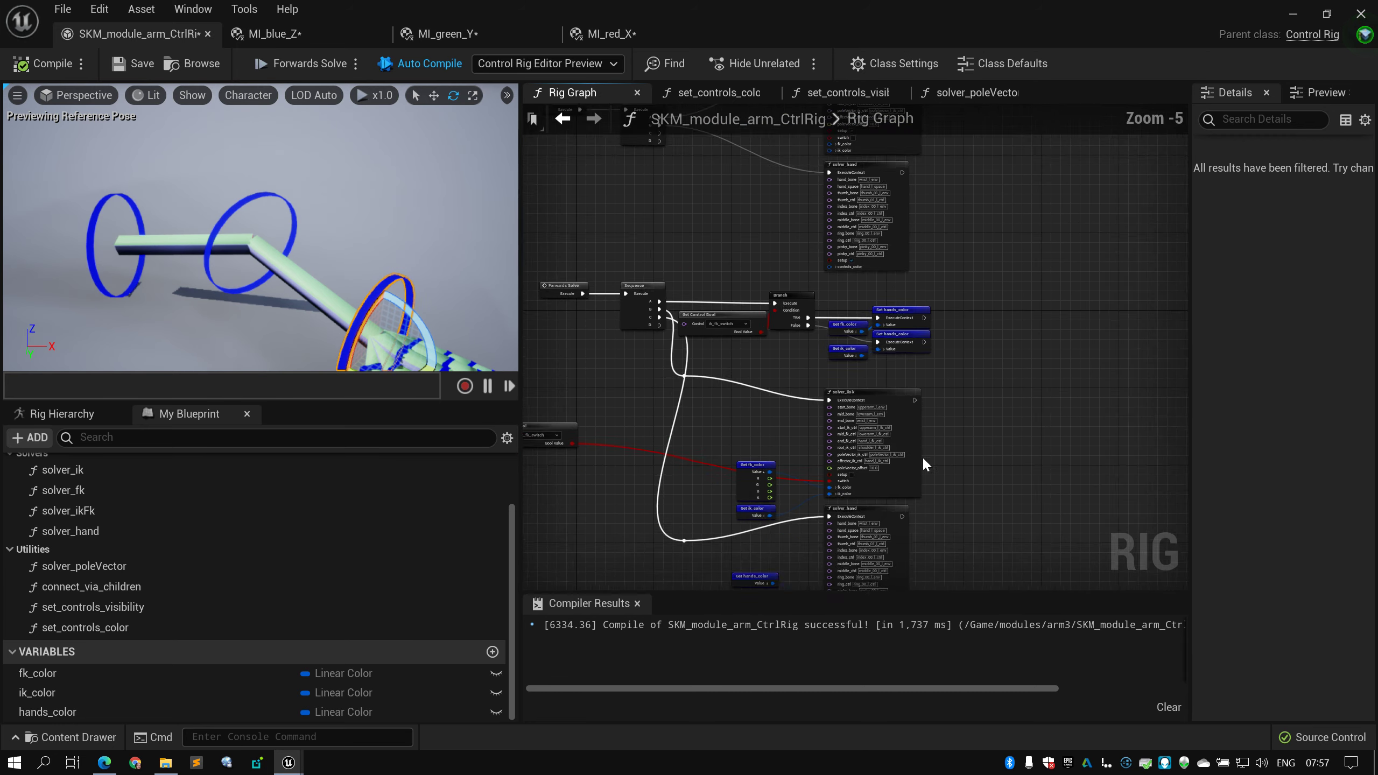
right_click_drag(921, 457, 947, 393)
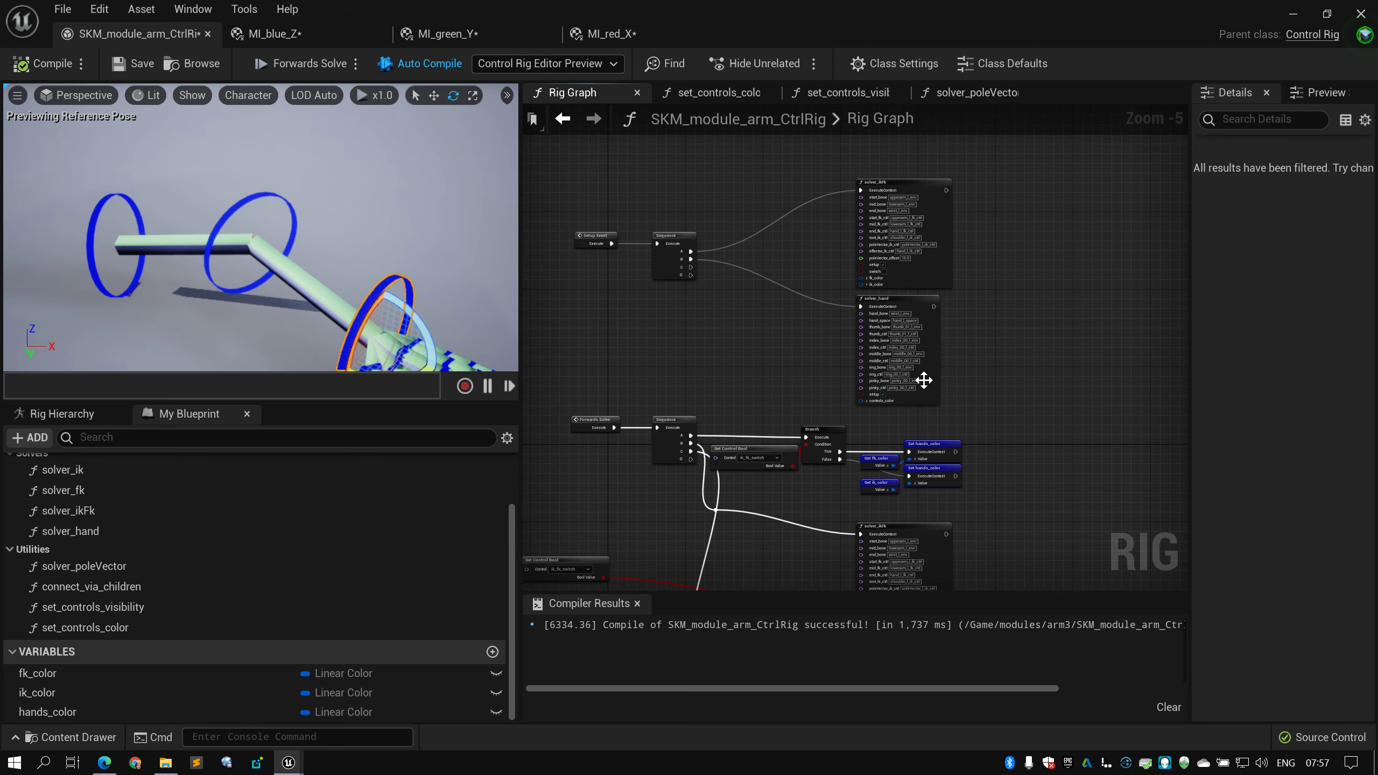
scroll(974, 265, "up", 2)
left_click(905, 302)
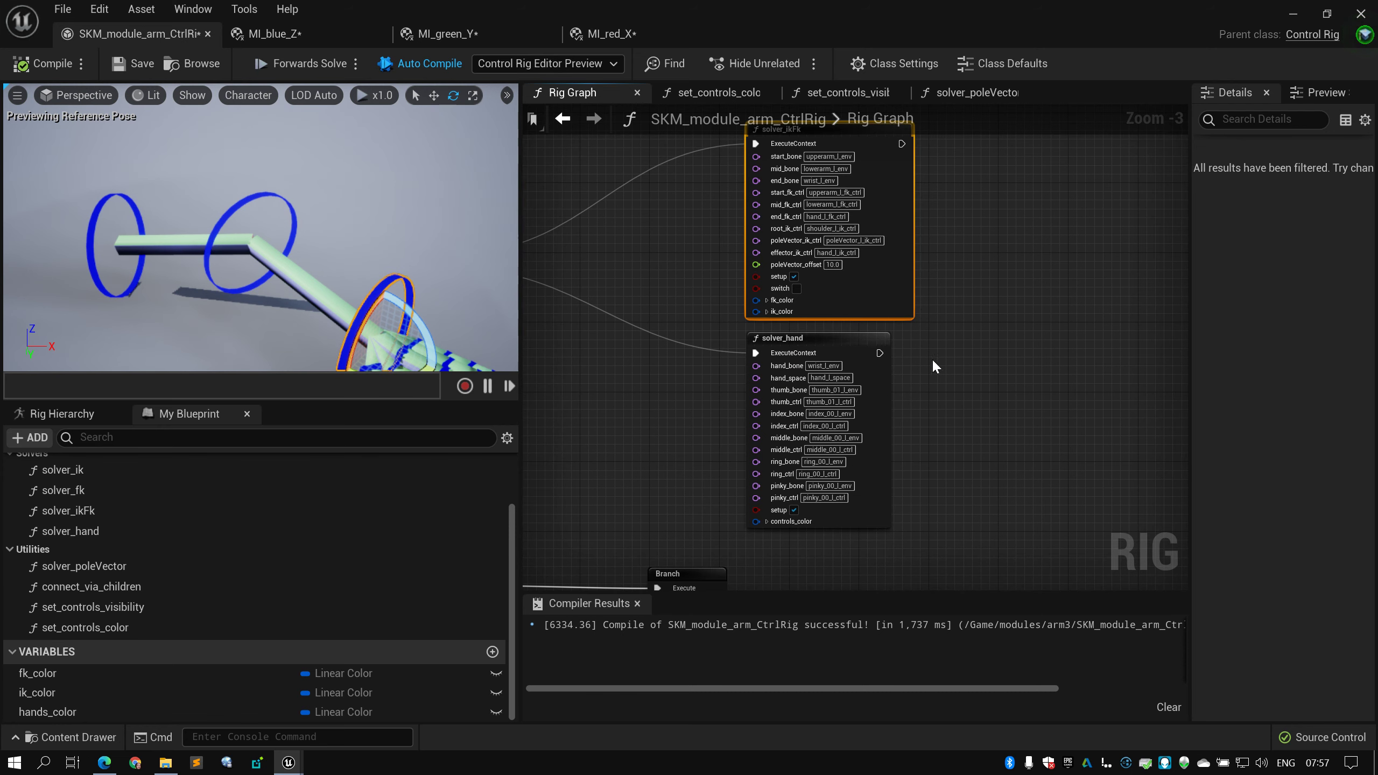
left_click(869, 353)
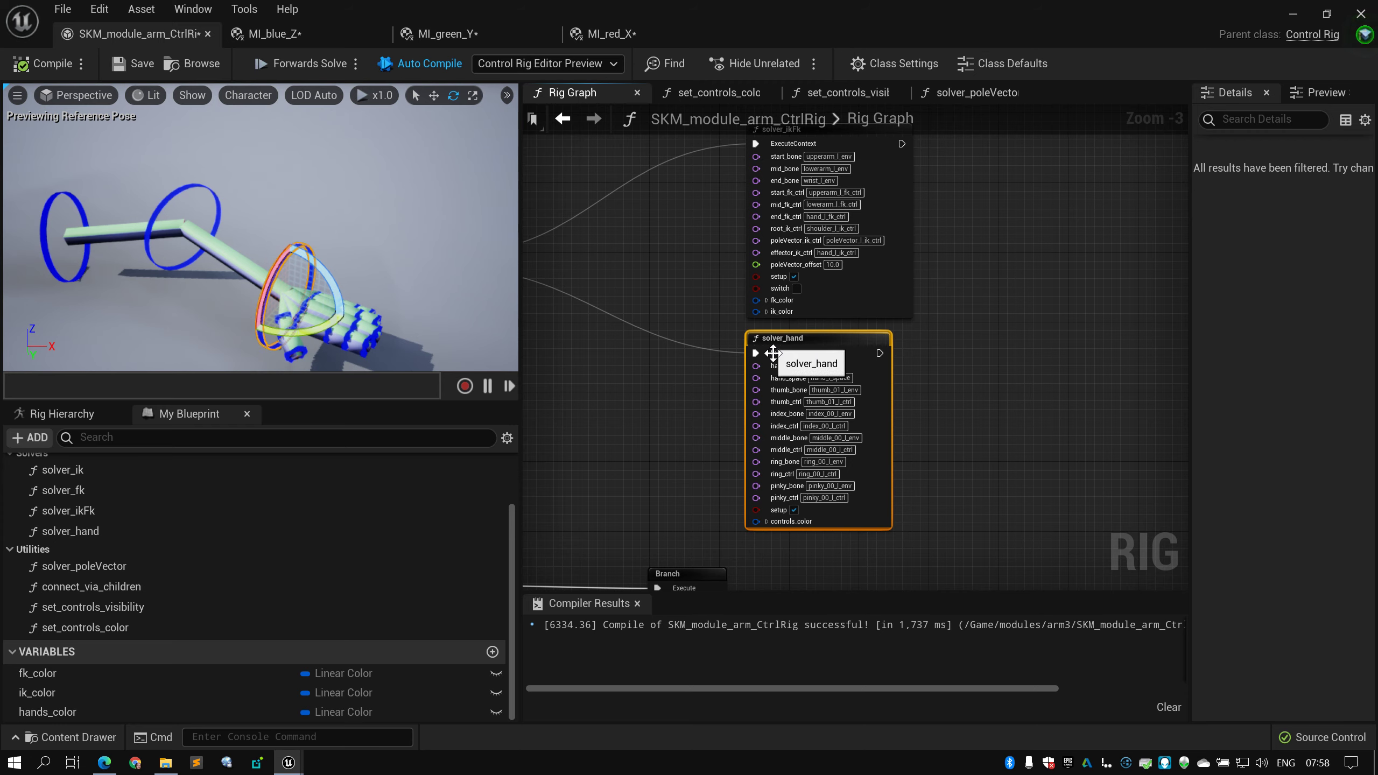
Inspect the bone and control inputs of the setup solver_hand node, highlighting its hand_bone name
scroll(836, 363, "up", 3)
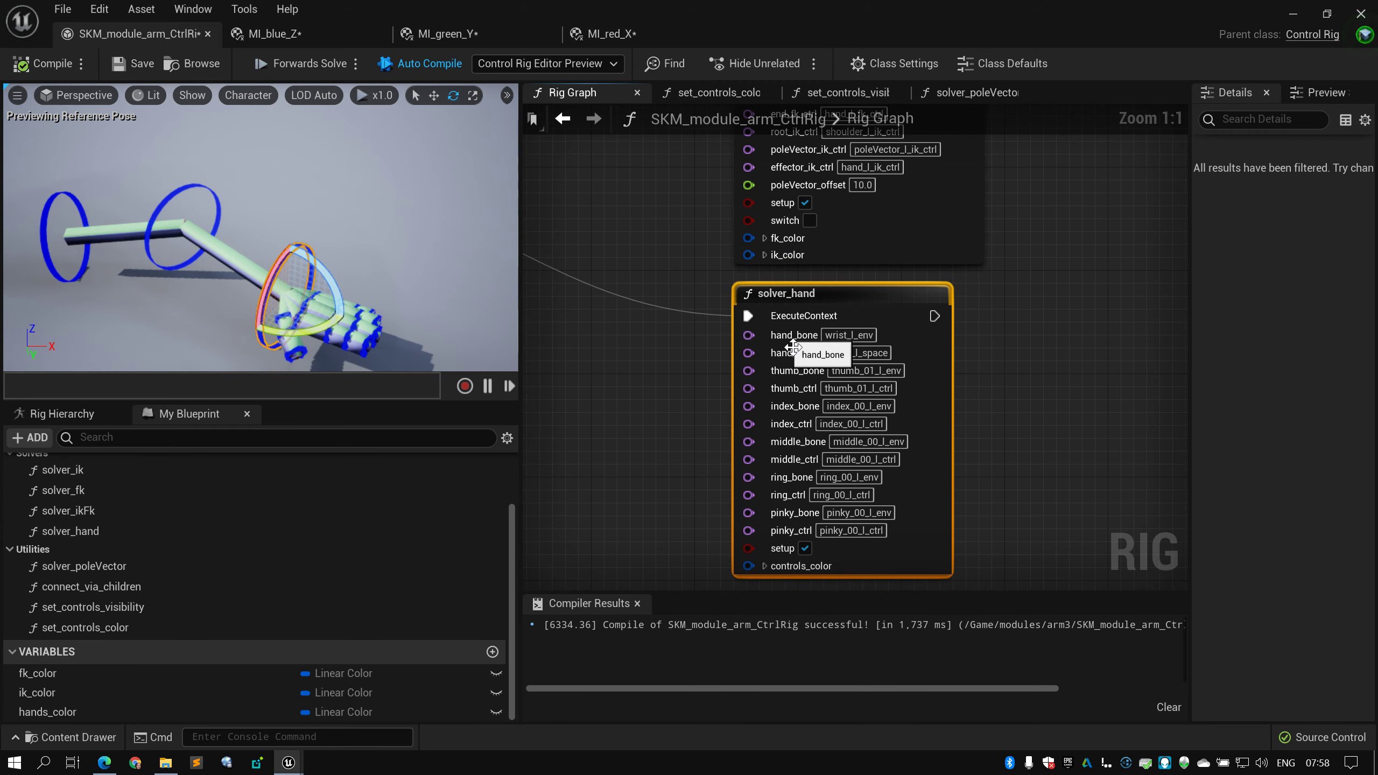
left_click(858, 335)
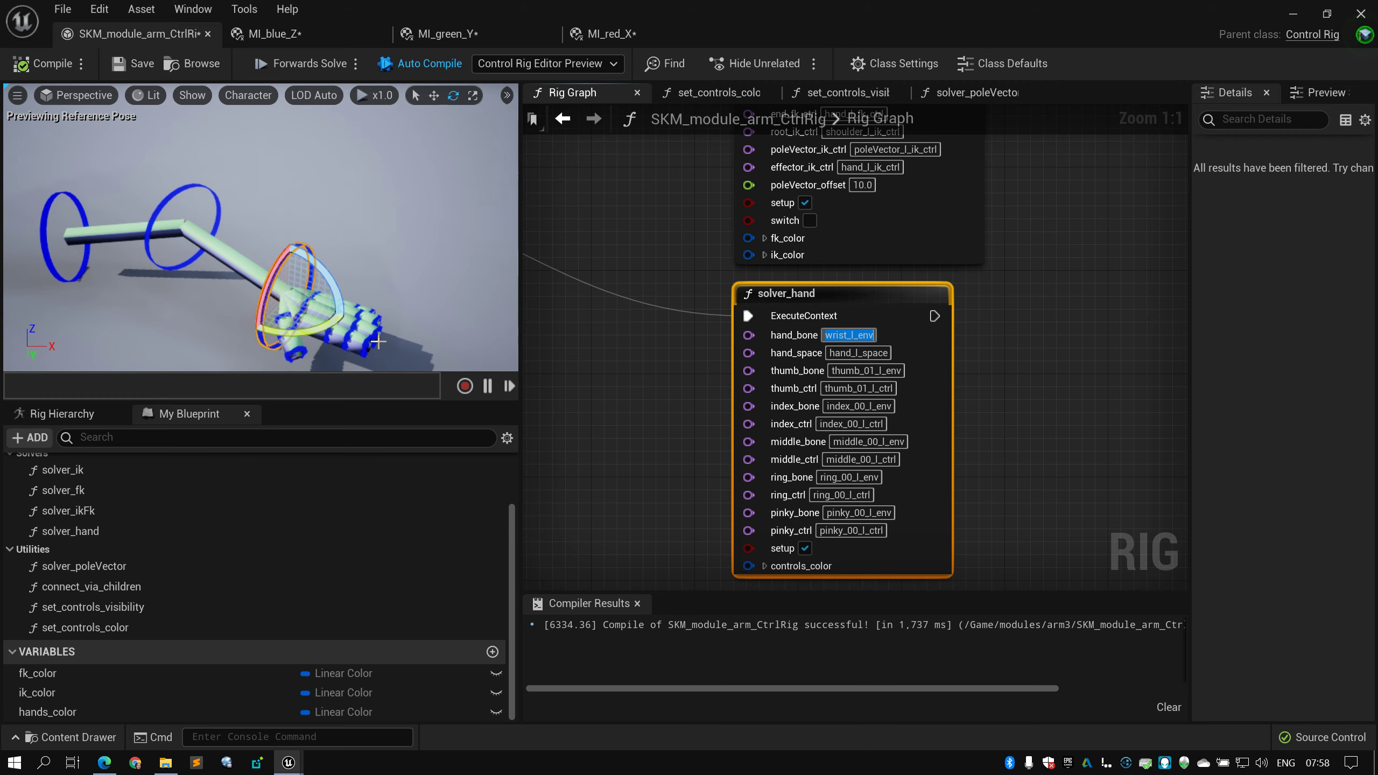
scroll(605, 325, "down", 4)
left_click_drag(722, 308, 715, 315)
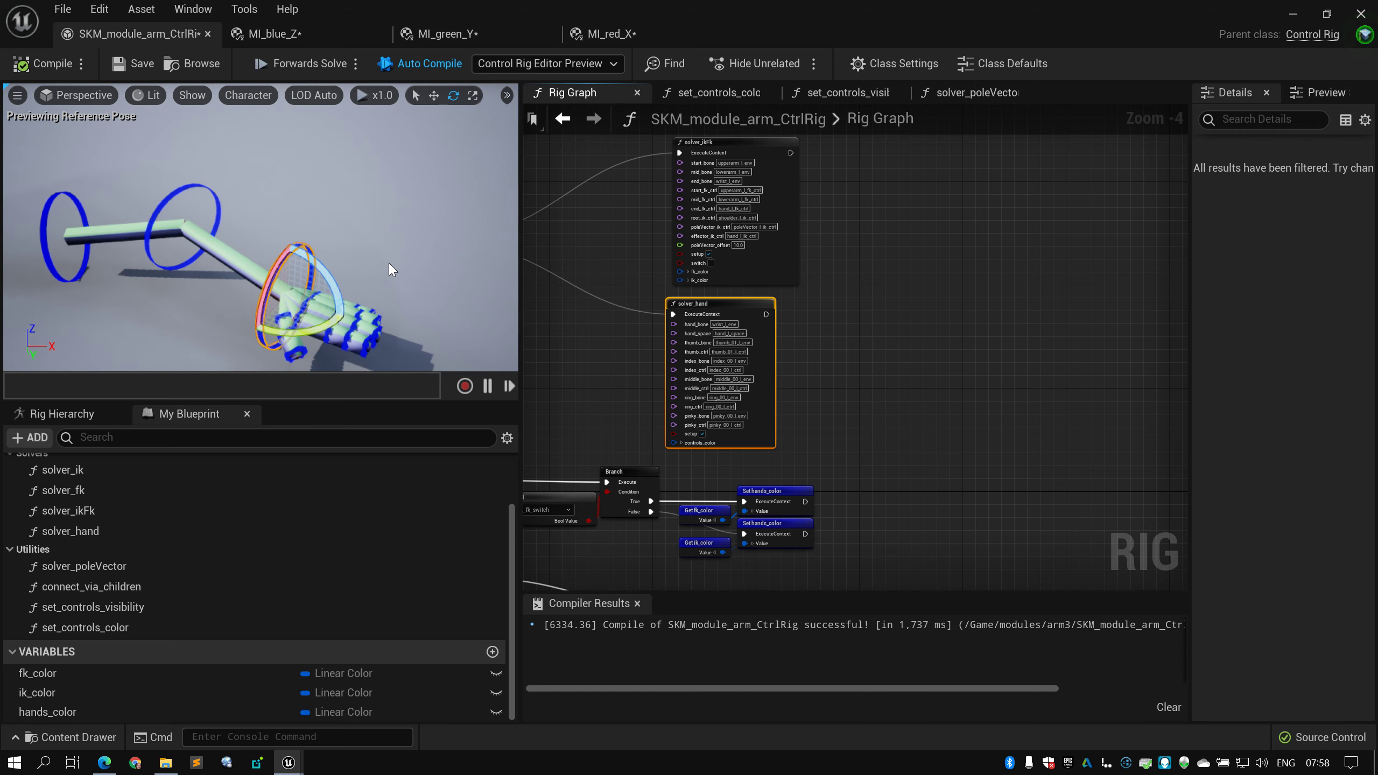
Reselect the setup chain's solver_ikFk node and review the Forwards Solve network below it
scroll(822, 311, "up", 2)
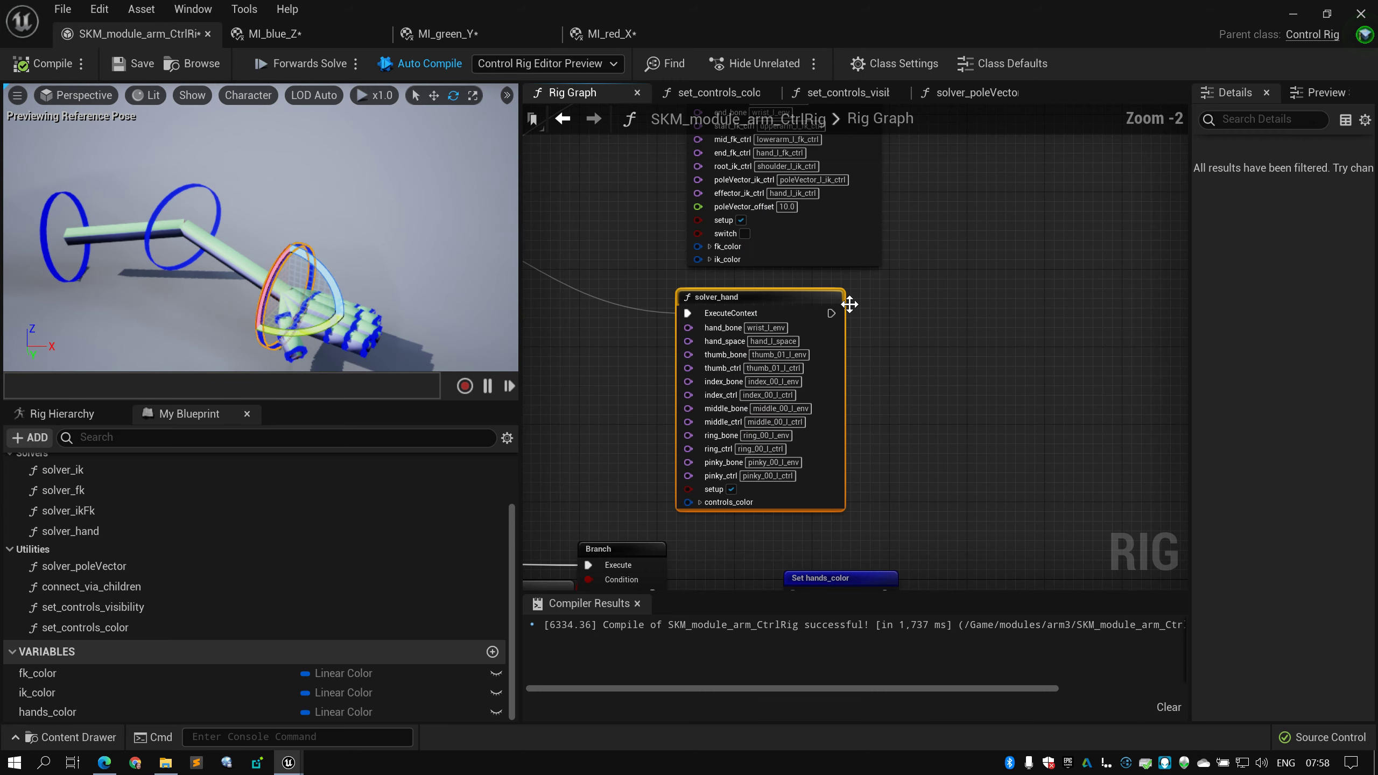
scroll(896, 268, "down", 2)
left_click(903, 334)
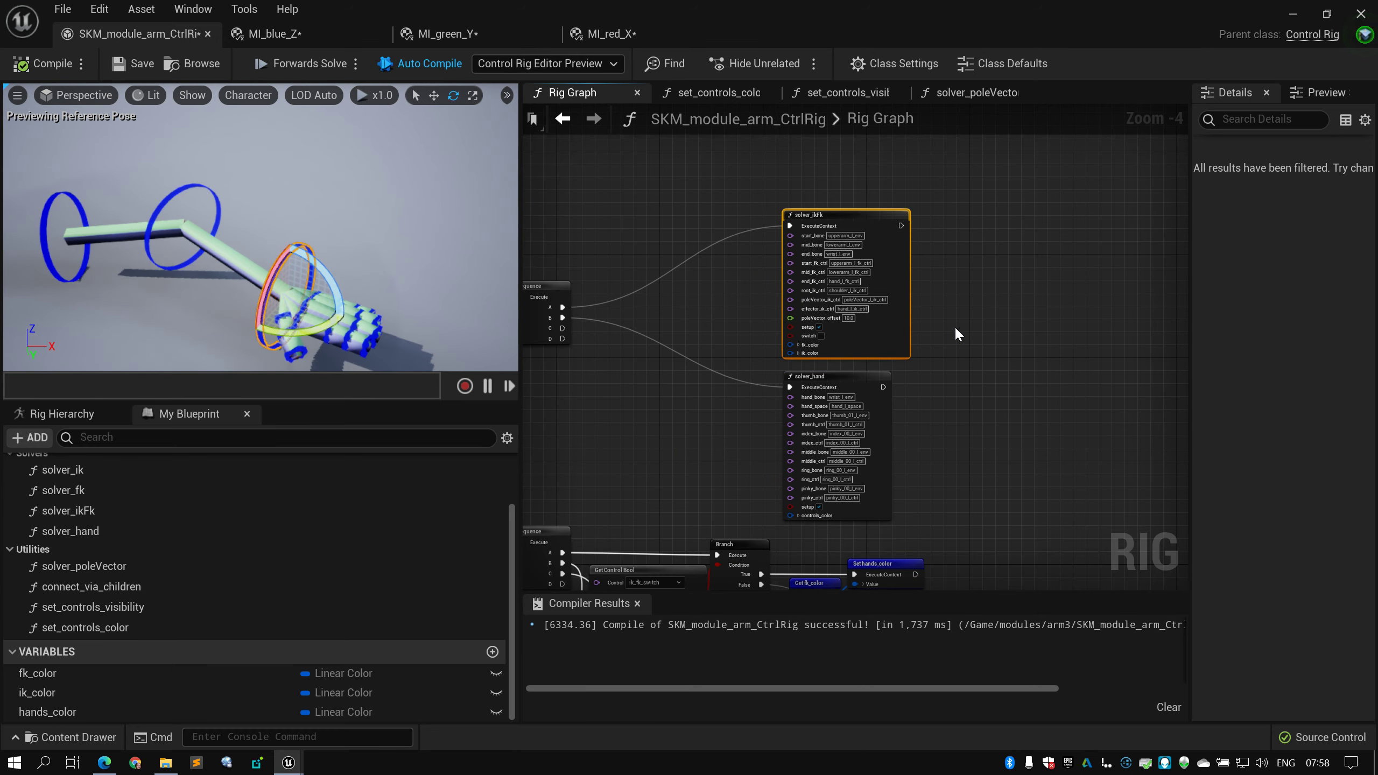
left_click(973, 398)
scroll(973, 398, "down", 3)
scroll(1003, 271, "up", 3)
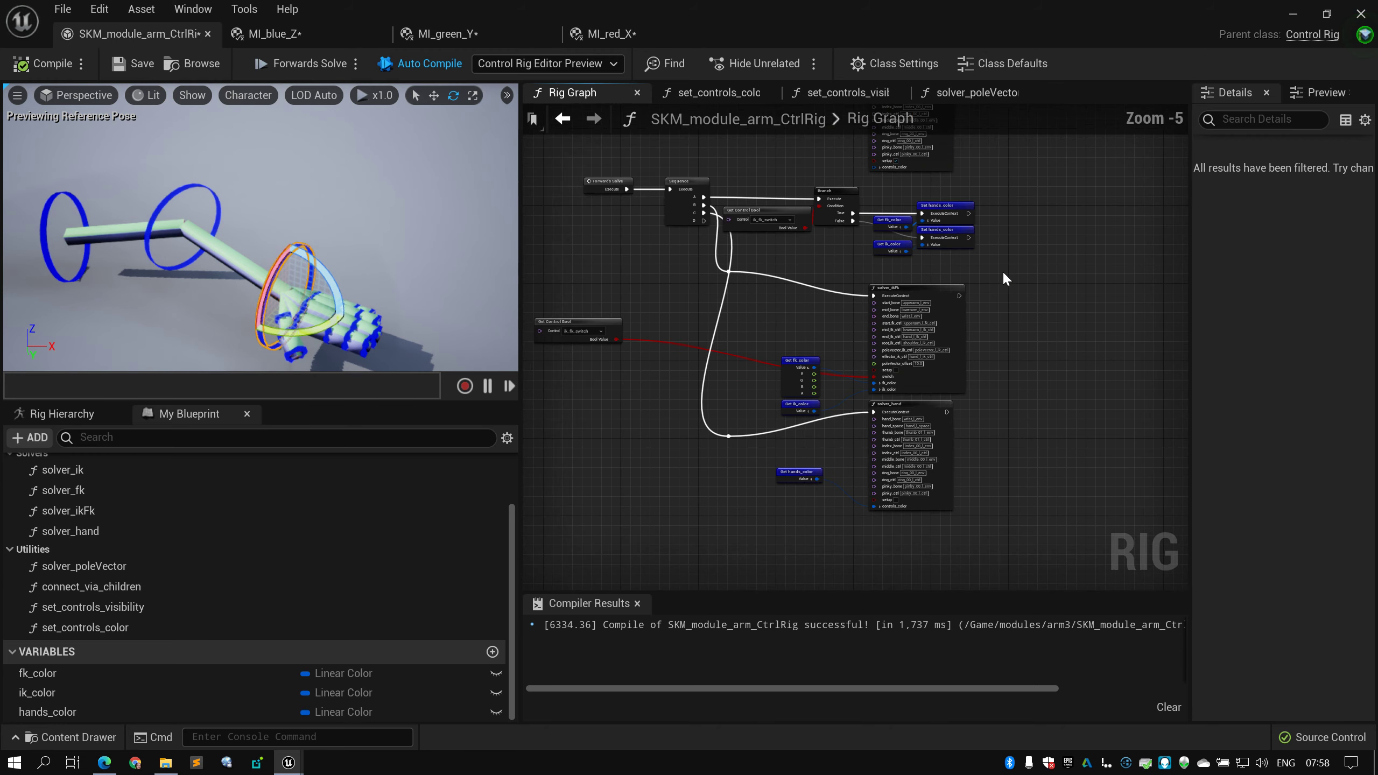
scroll(1034, 302, "down", 3)
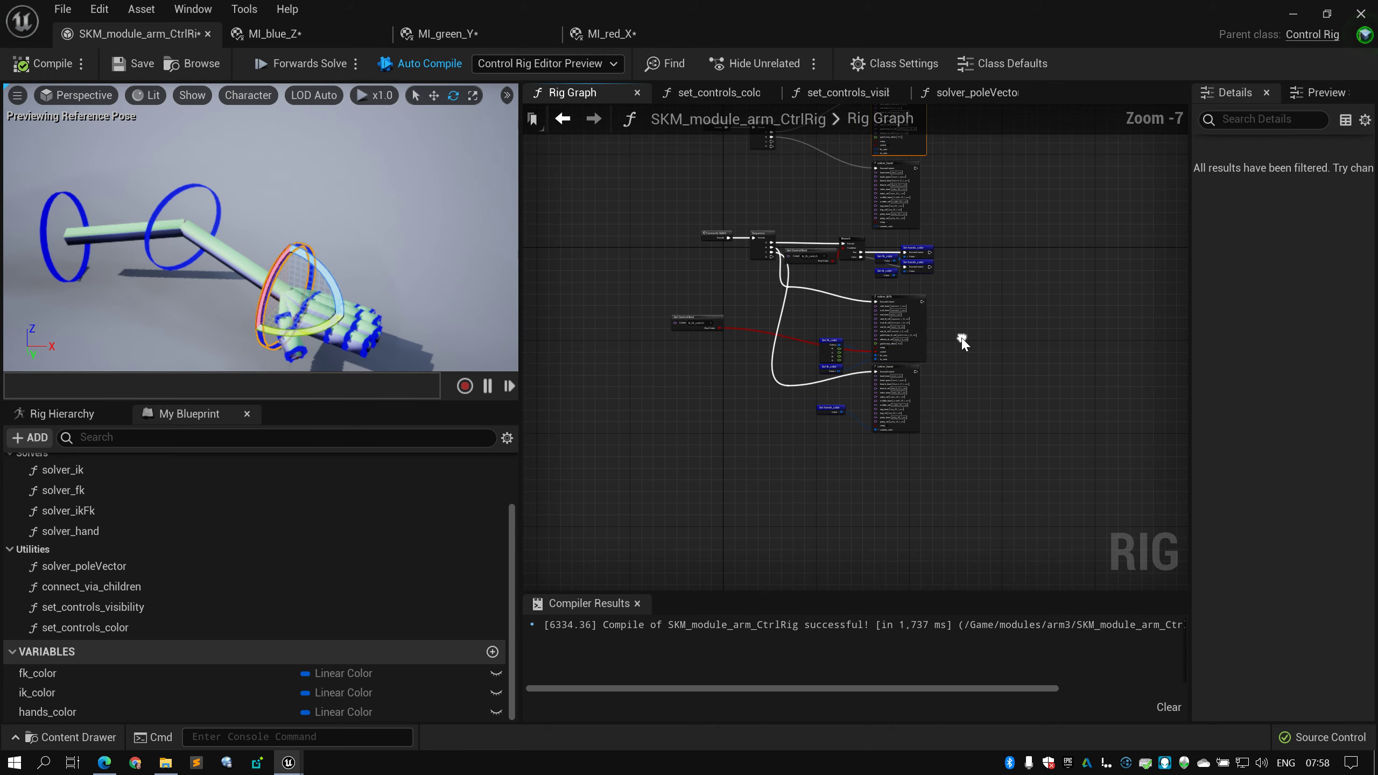
Open the connect_via_children utility function and save the Control Rig asset
left_click(185, 567)
left_click(163, 587)
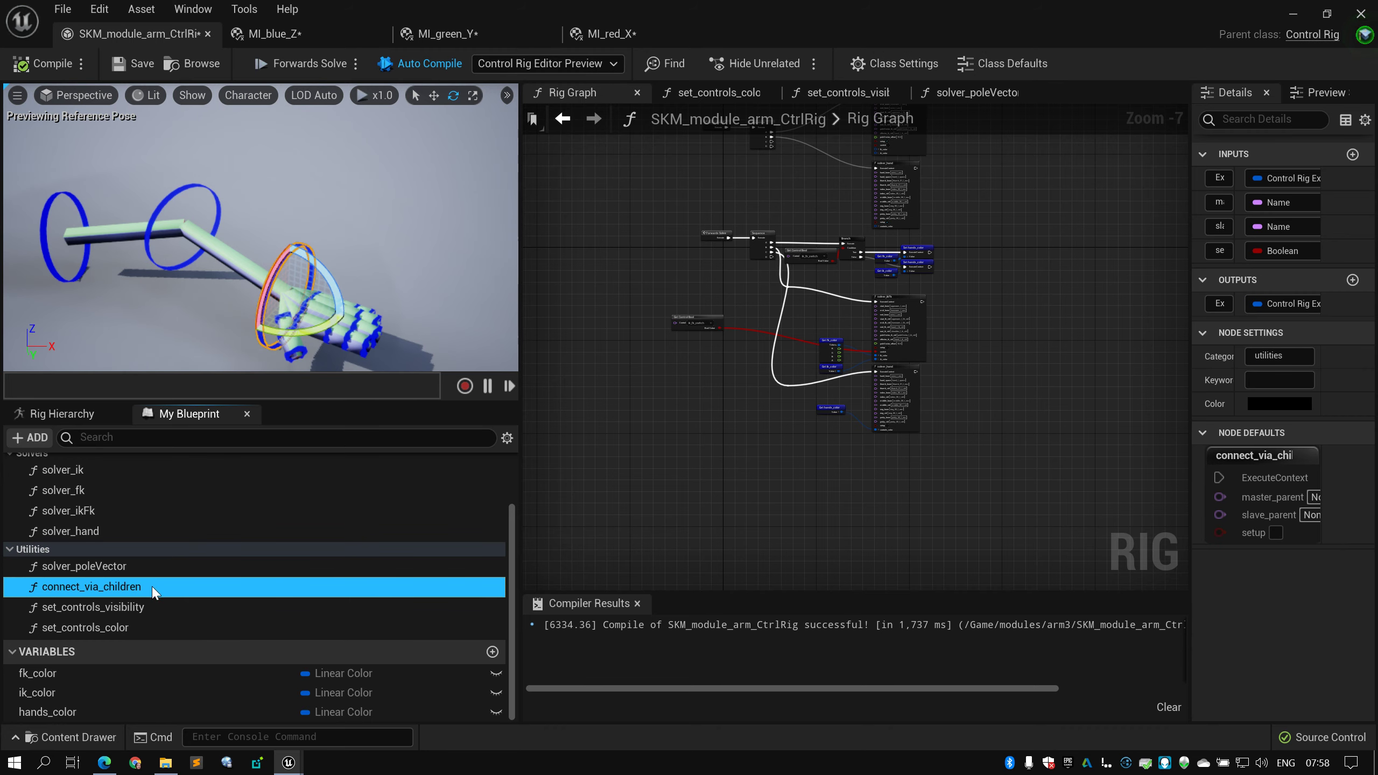
double_click(199, 582)
scroll(674, 342, "up", 3)
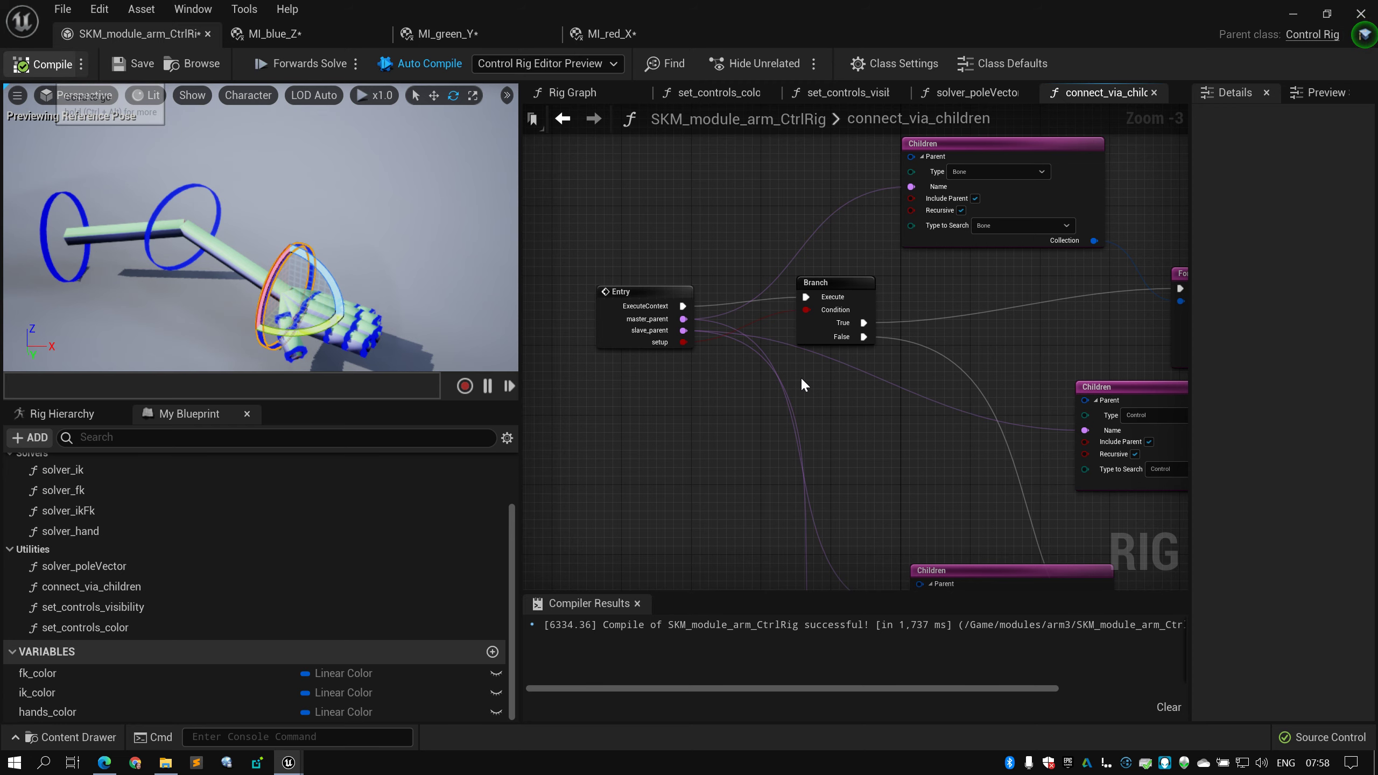
key("ctrl+s")
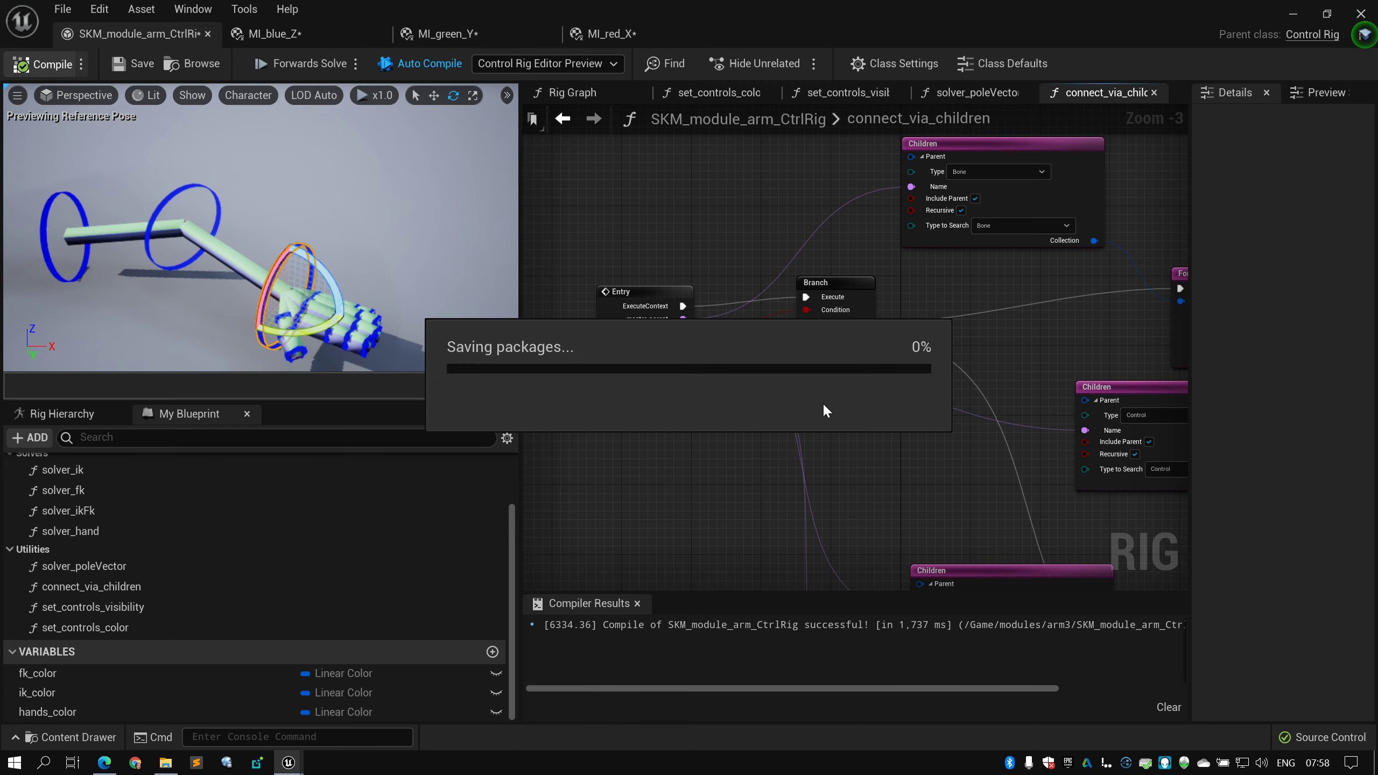
Review the connect_via_children network from its Entry node through the Branch to the Children nodes
scroll(822, 353, "down", 3)
right_click_drag(823, 353, 765, 384)
scroll(755, 371, "up", 3)
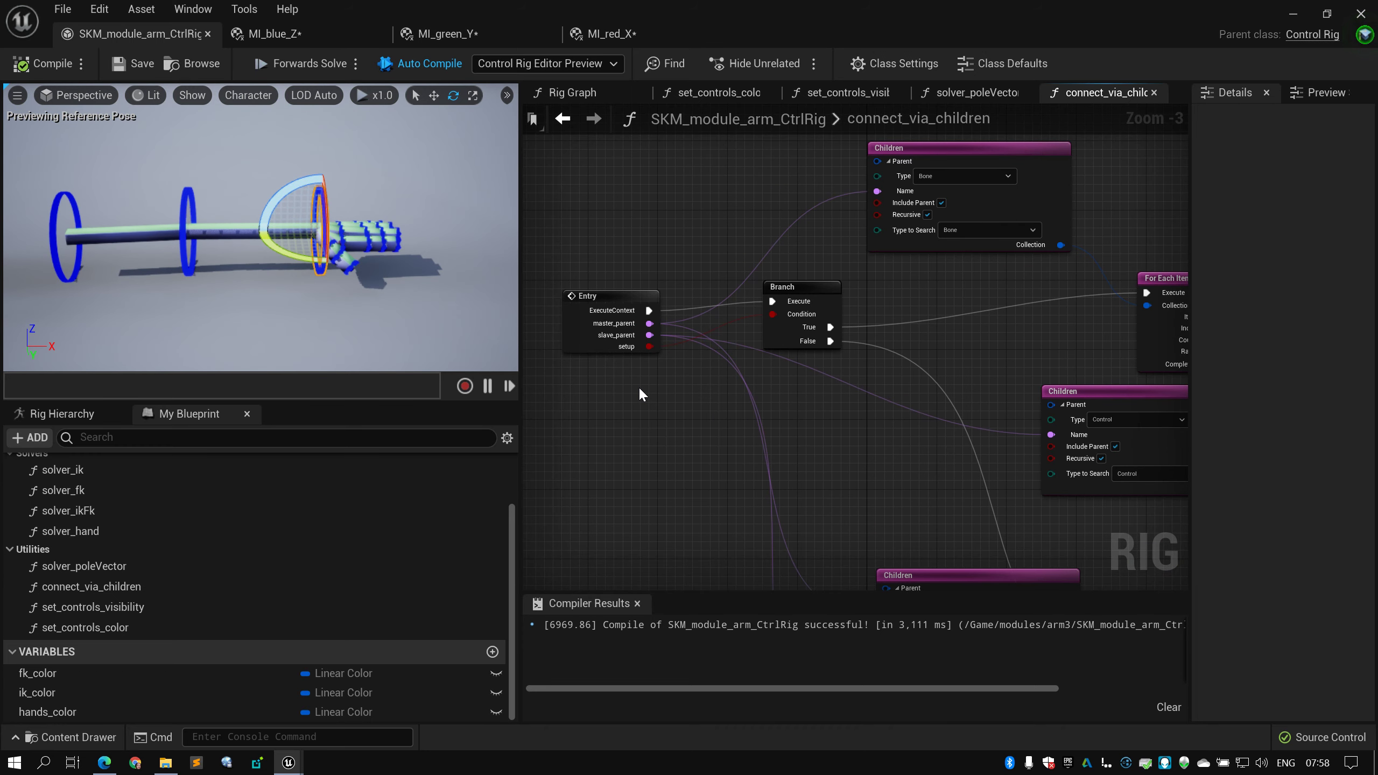
right_click_drag(823, 355, 782, 357)
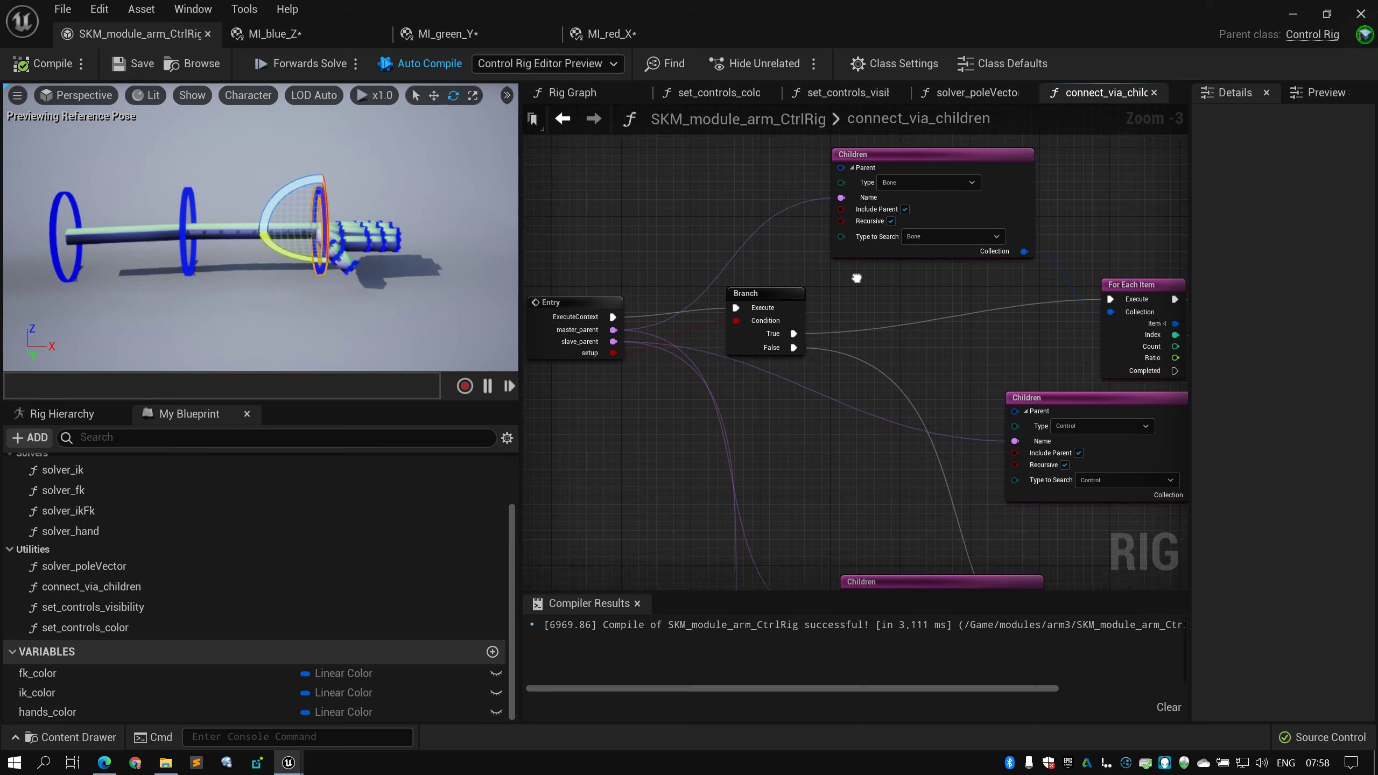
scroll(886, 295, "down", 3)
scroll(840, 298, "up", 3)
Search the available graph nodes for "chil" and dismiss the list
right_click(708, 222)
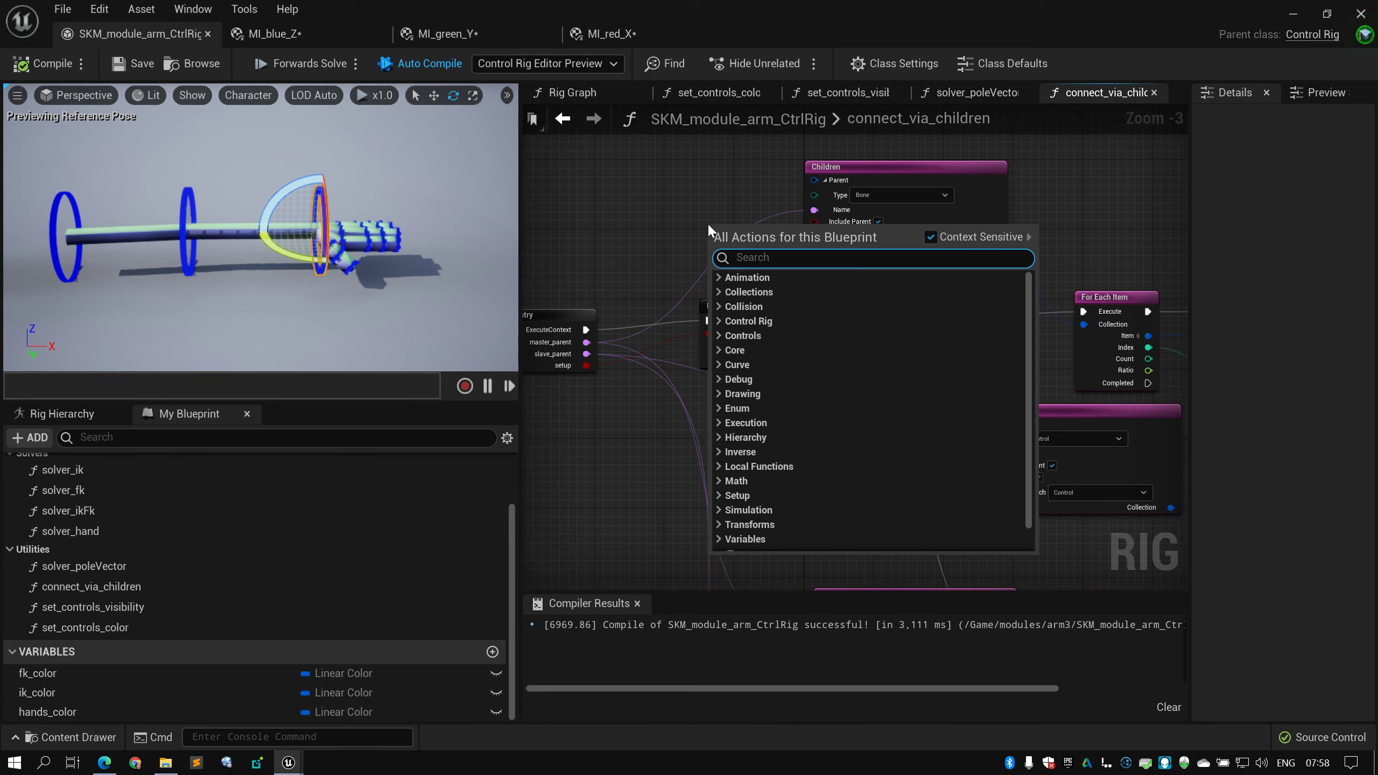
type("chil")
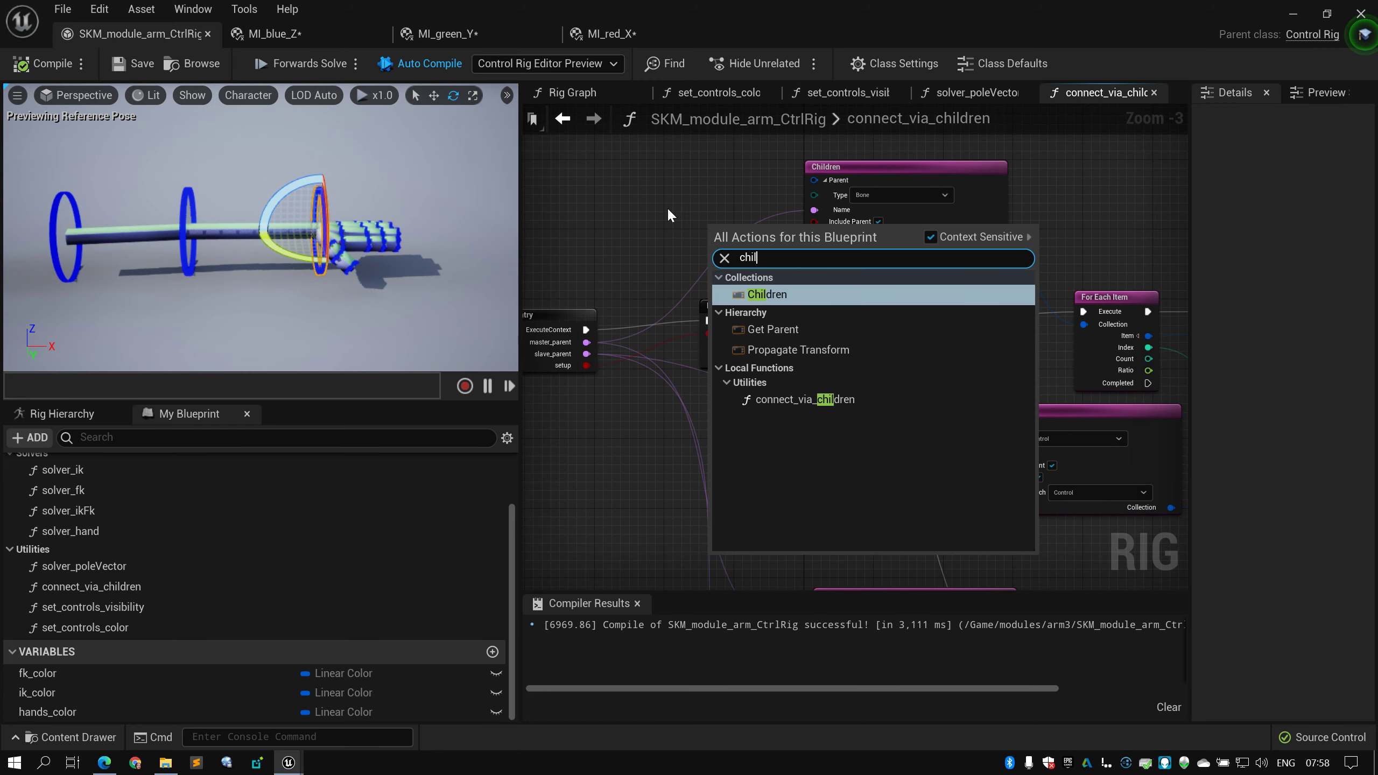
left_click(614, 193)
Examine how the Entry's parent inputs feed the Bone and Control Children nodes and the For Each Item loop
scroll(613, 194, "up", 2)
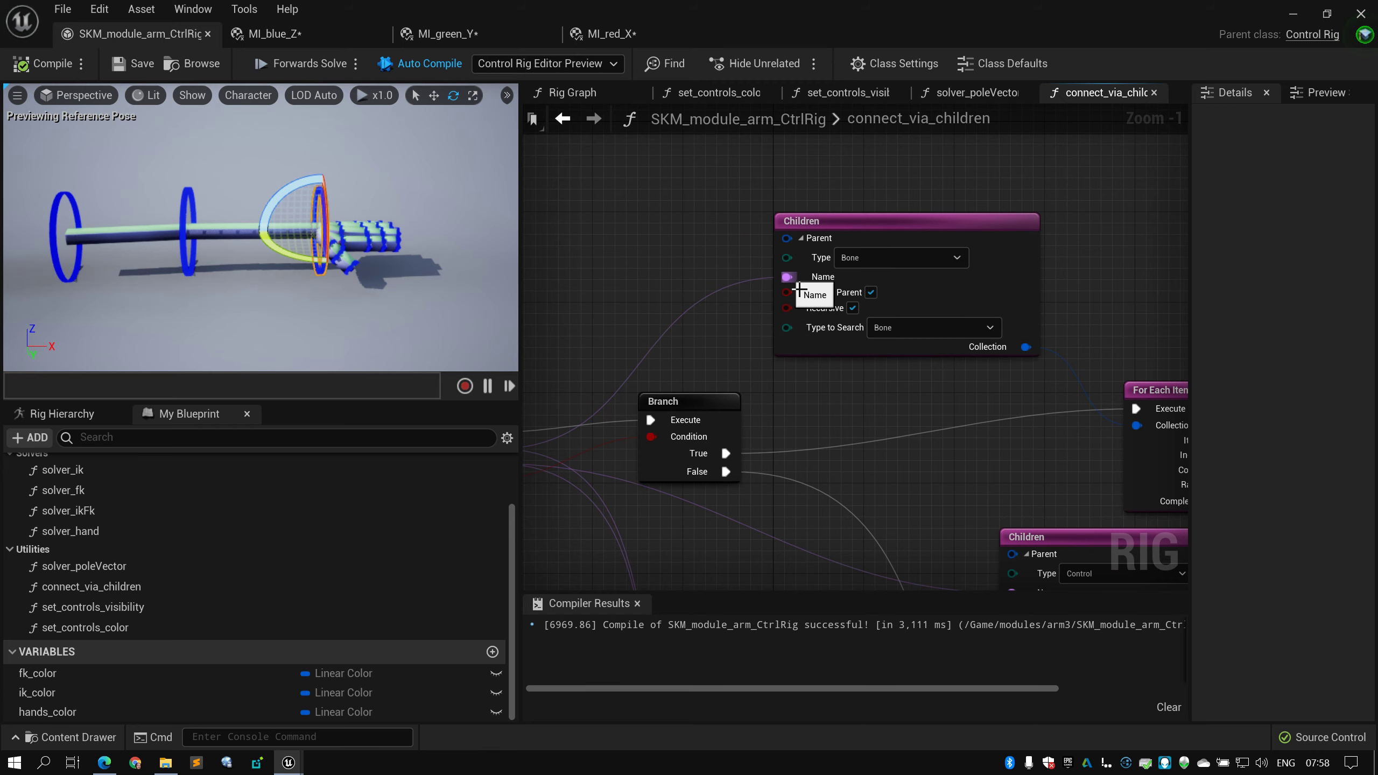
right_click_drag(636, 279, 628, 216)
right_click_drag(1029, 298, 898, 229)
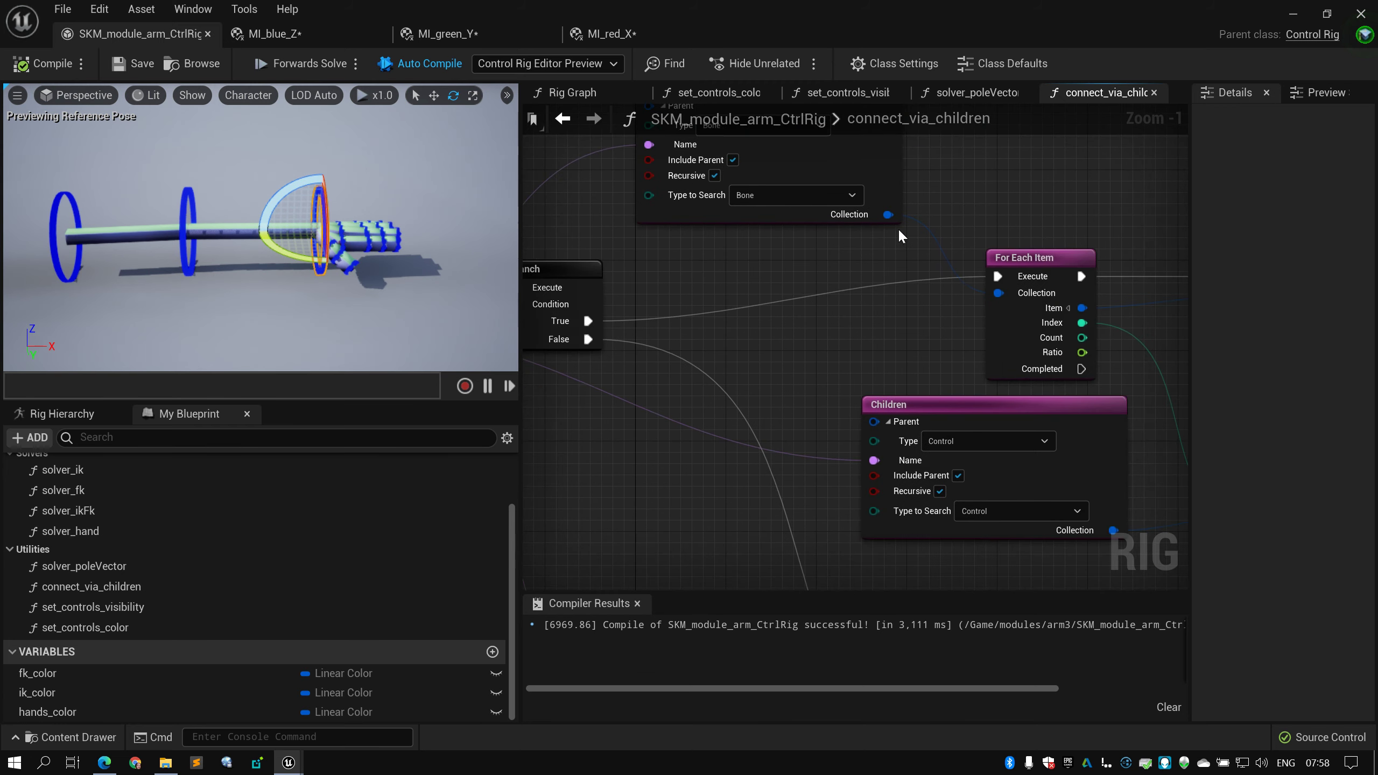
scroll(808, 362, "up", 1)
right_click_drag(766, 244, 837, 336)
scroll(837, 336, "down", 2)
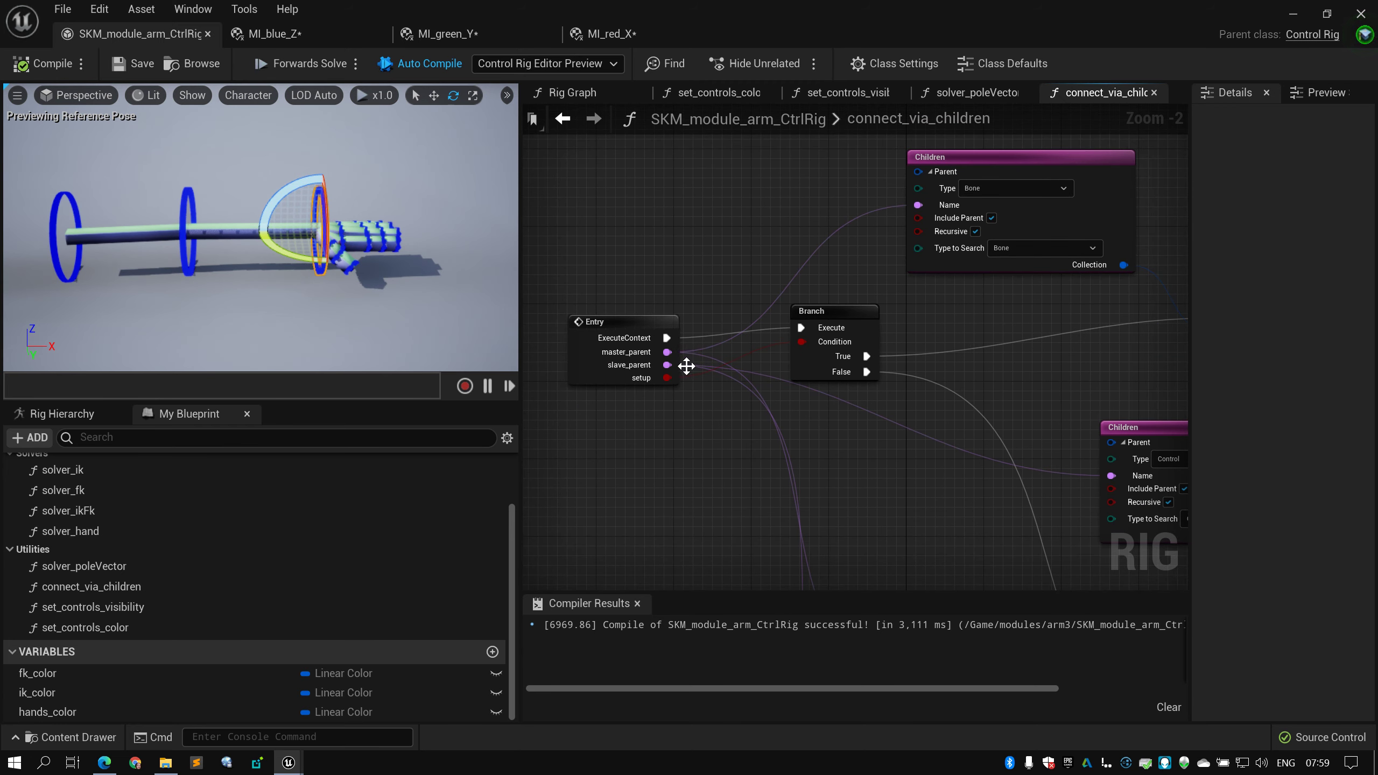
scroll(798, 237, "up", 2)
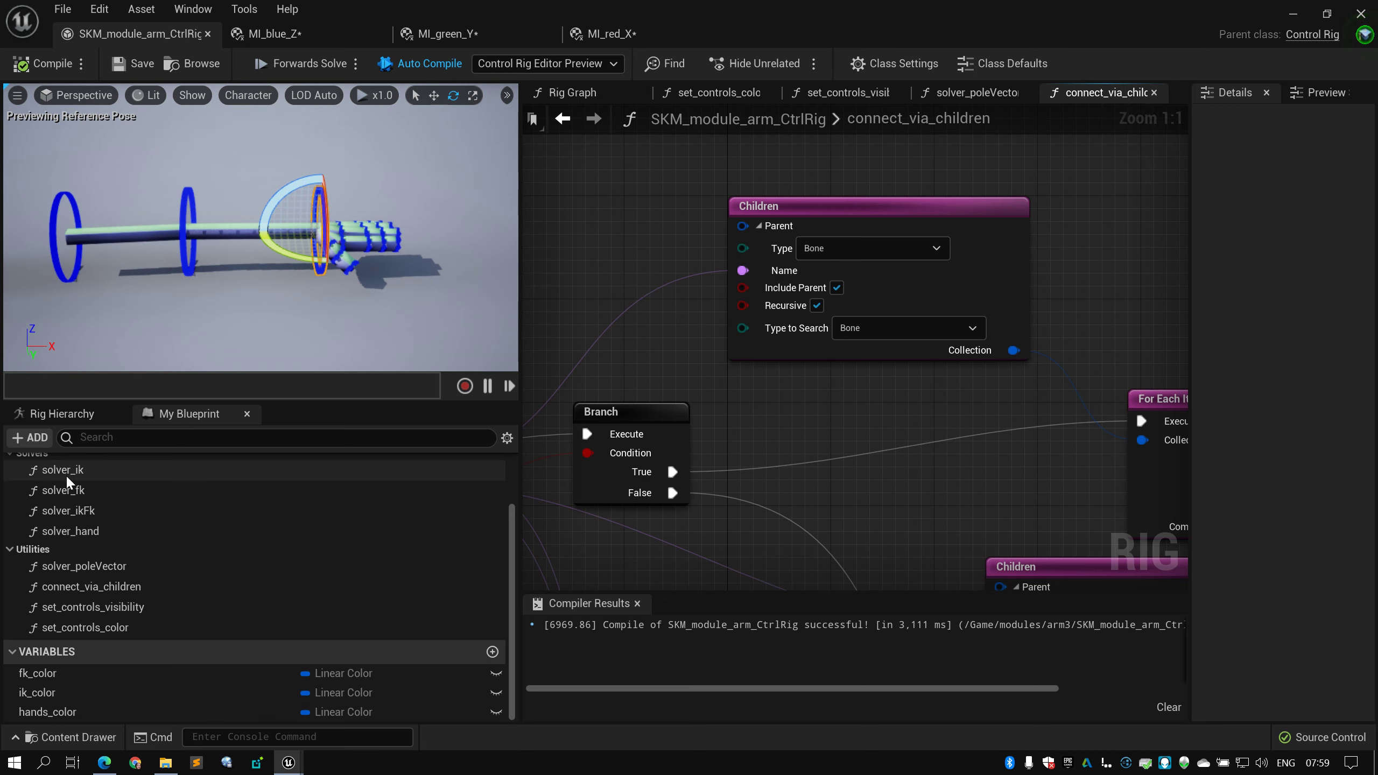
Show the Rig Hierarchy, select the pinky_00_l_env bone and select the Children node of type Bone
left_click(55, 413)
left_click(11, 454)
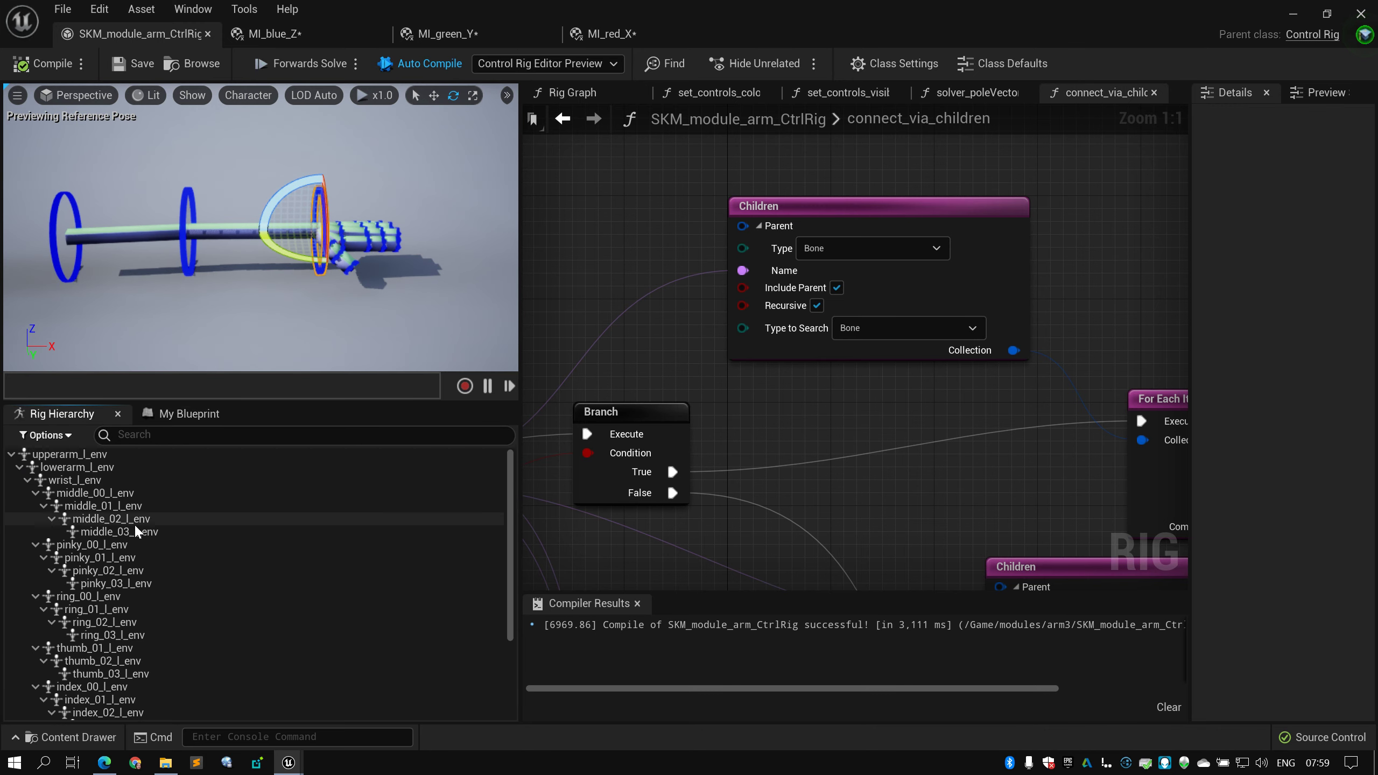
left_click(129, 544)
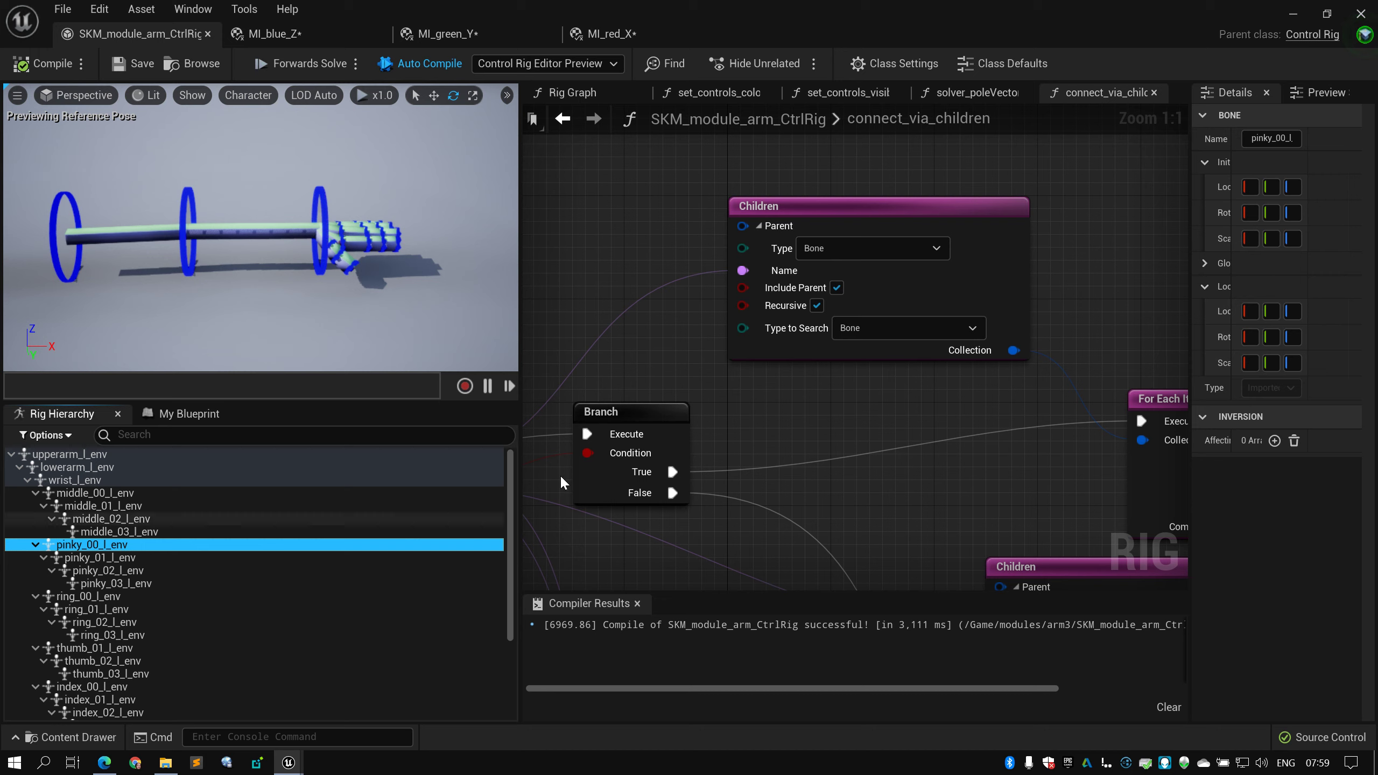
left_click(831, 221)
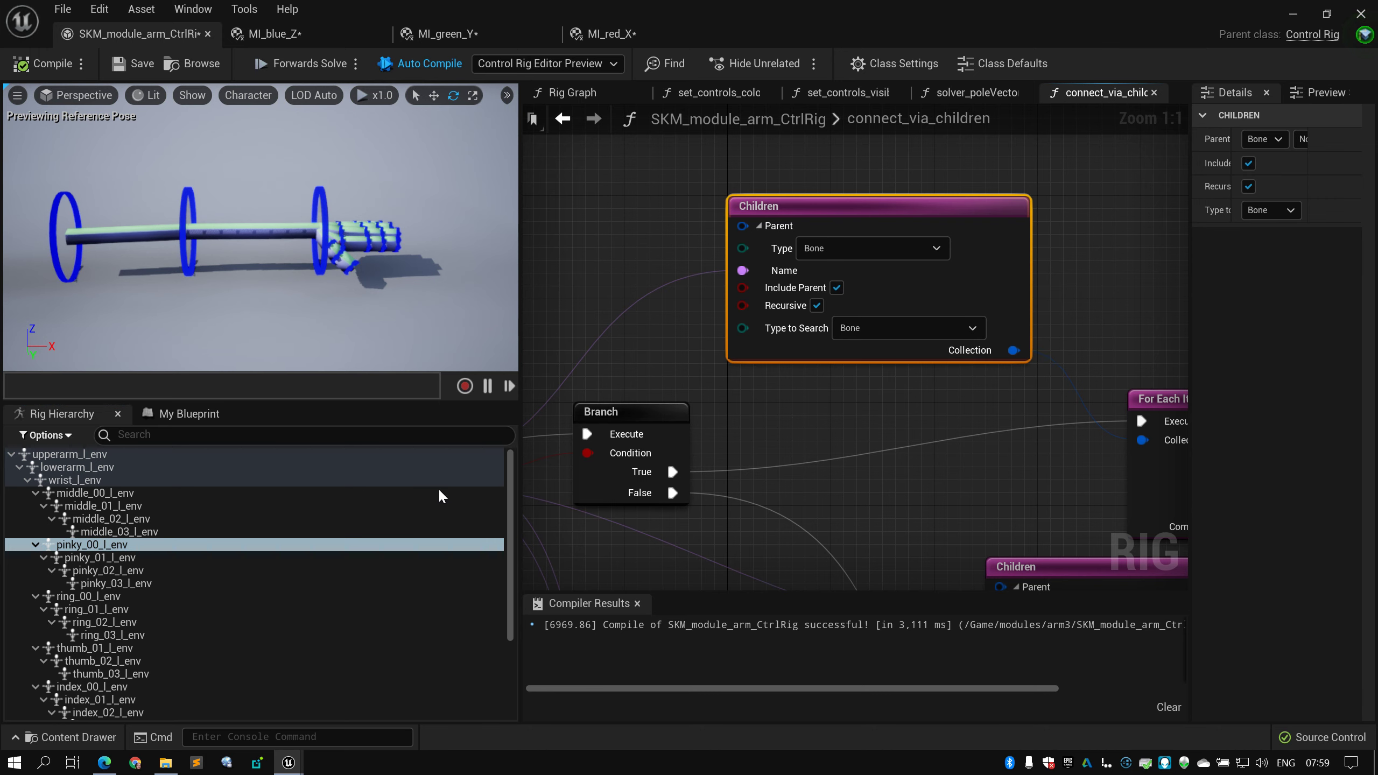
Select the pinky bone chain from pinky_00_l_env through pinky_03_l_env in the Rig Hierarchy
left_click(151, 582, "shift")
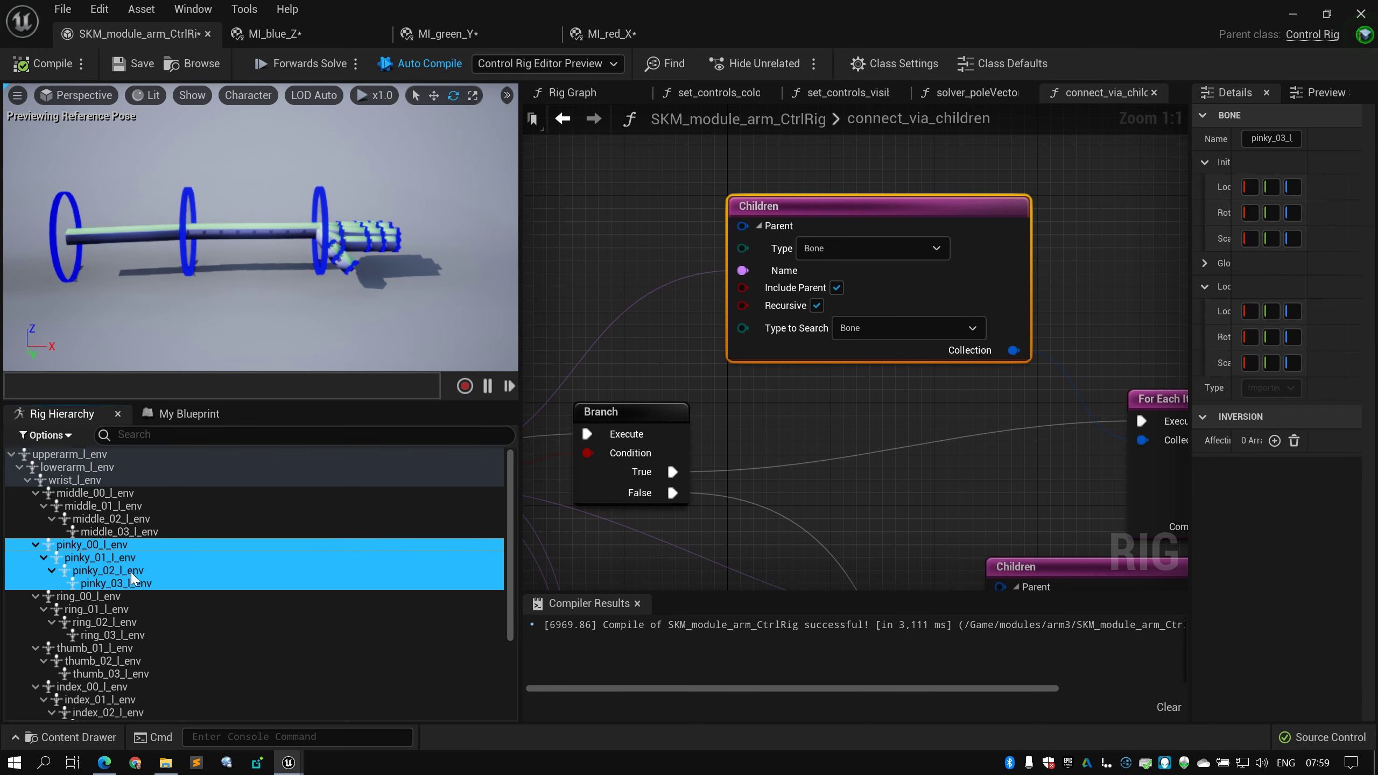
left_click(109, 544)
left_click(159, 586, "shift")
right_click_drag(667, 325, 615, 356)
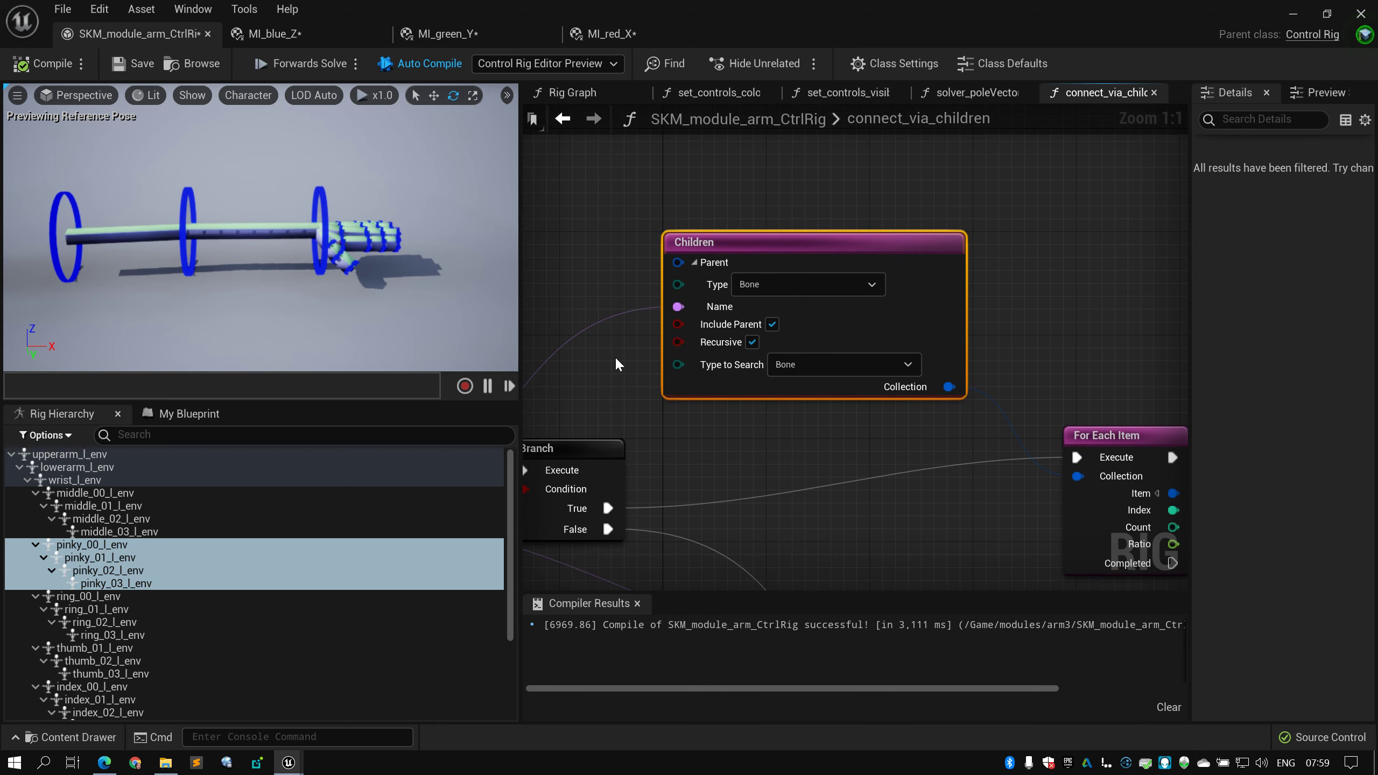
Select the pinky_00_l_env bone together with its direct child pinky_01_l_env
left_click(114, 544)
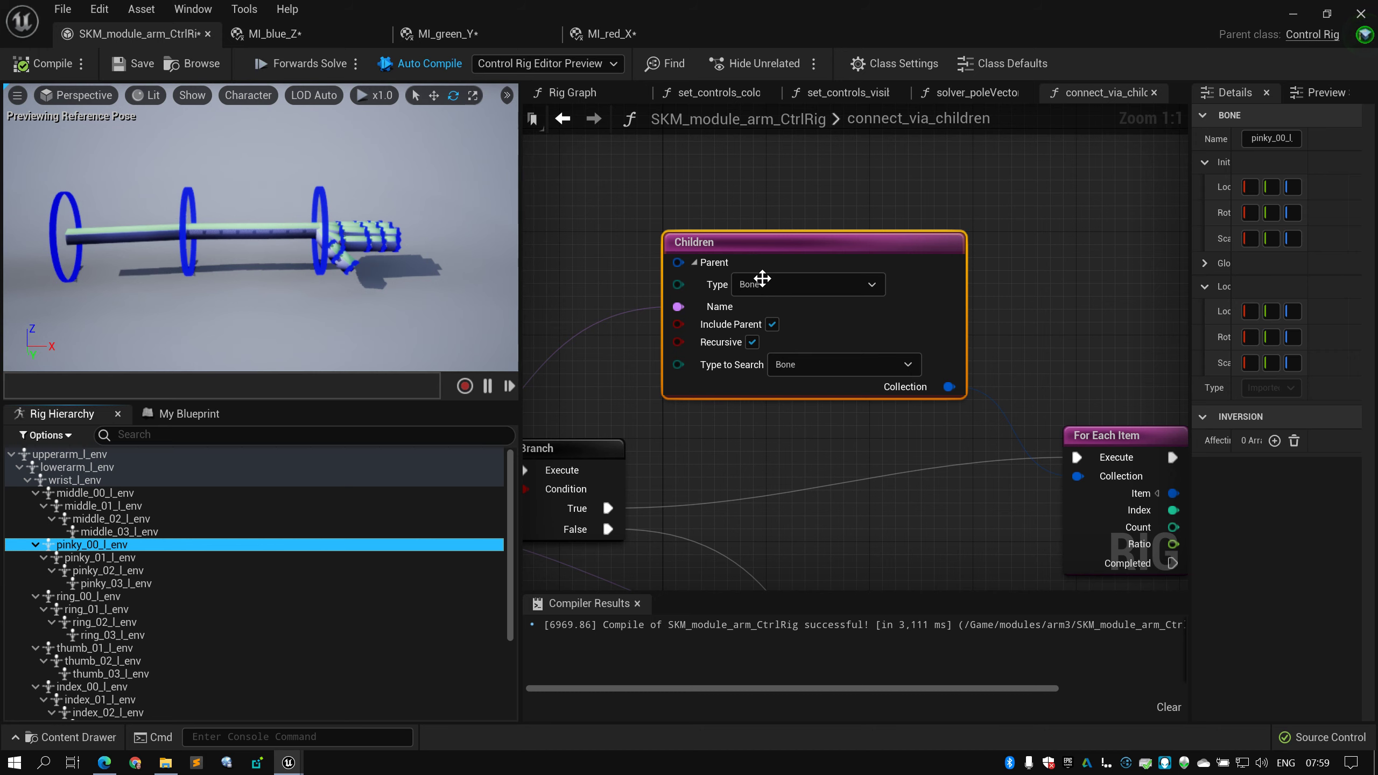
left_click(120, 559, "ctrl")
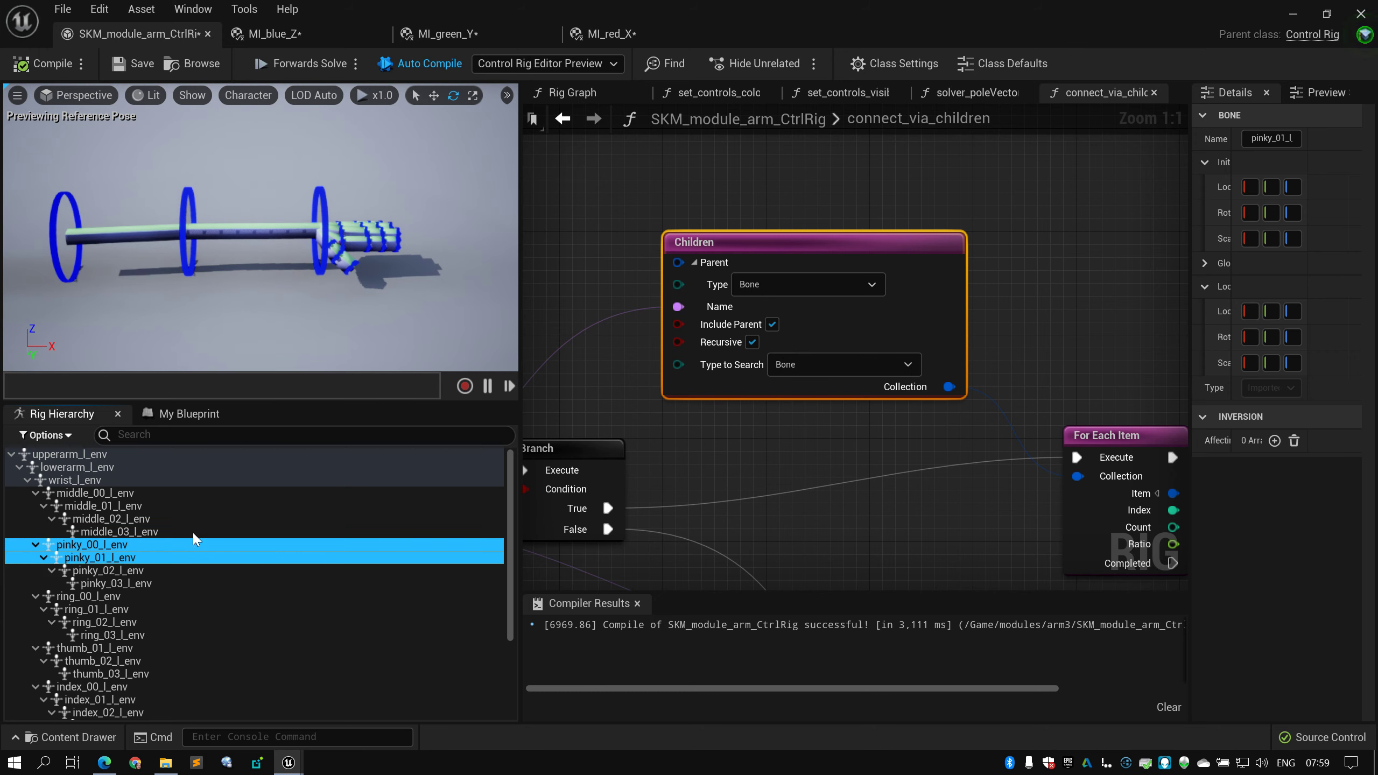
left_click(122, 559)
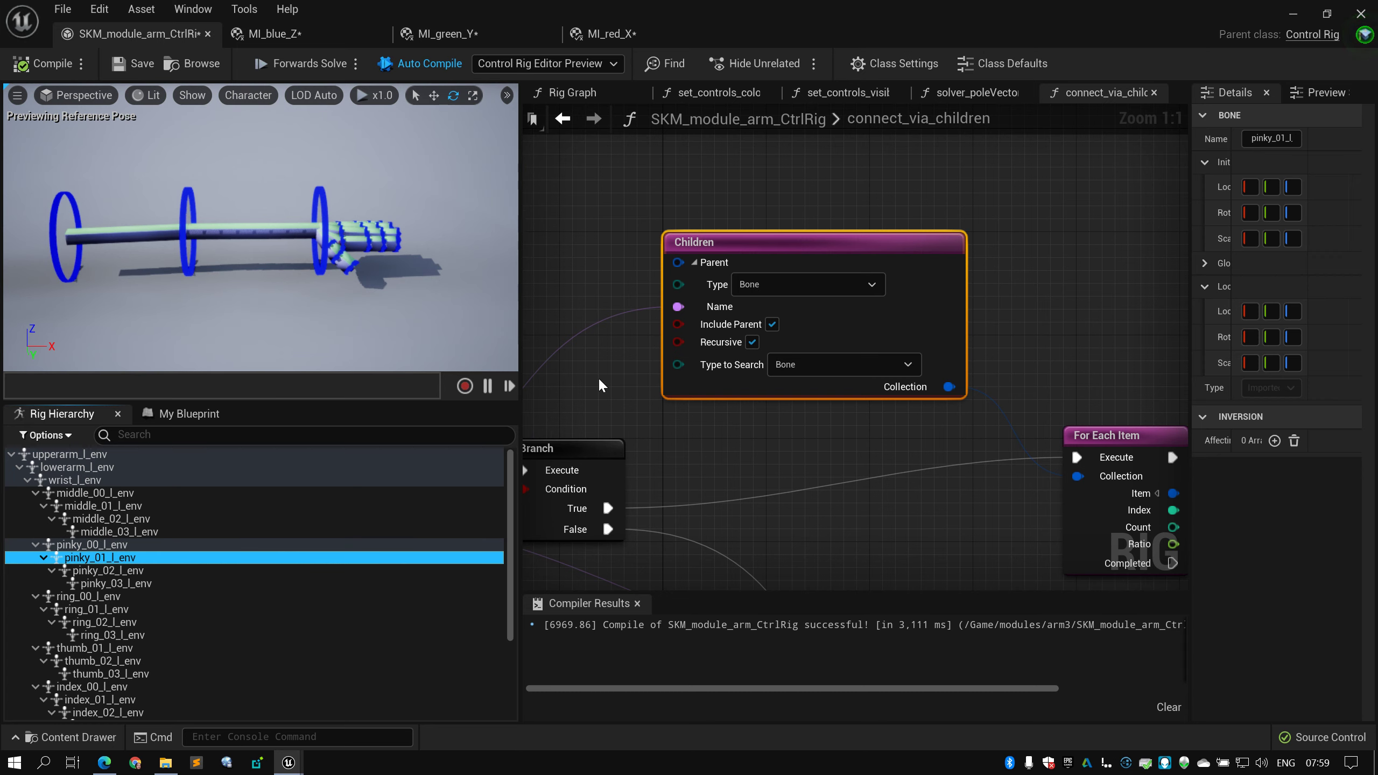
left_click(174, 544, "ctrl")
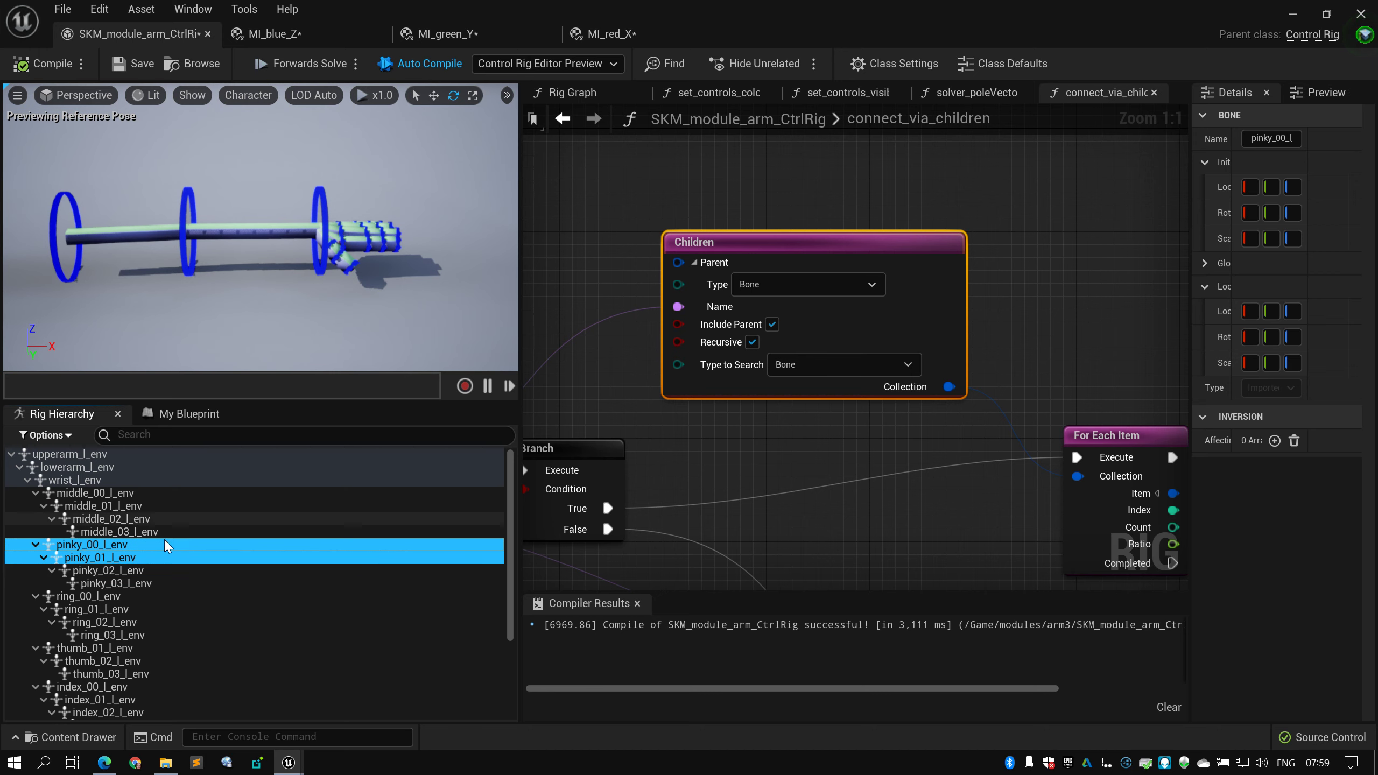
Step through the individual pinky bones, then reselect pinky_00_l_env through pinky_03_l_env and check the Bone Children node's description
left_click(124, 558)
left_click(130, 572)
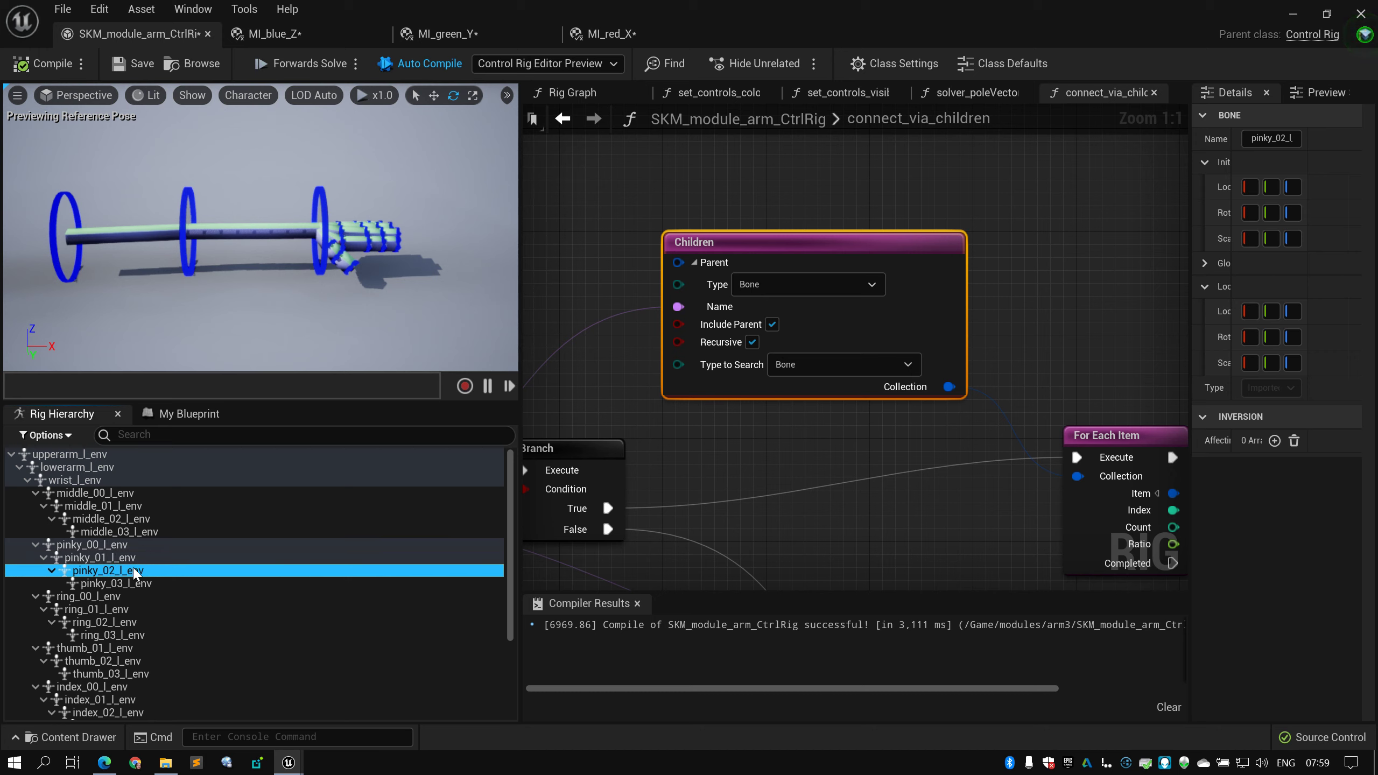
left_click(134, 584)
left_click(126, 545)
left_click(145, 583, "shift")
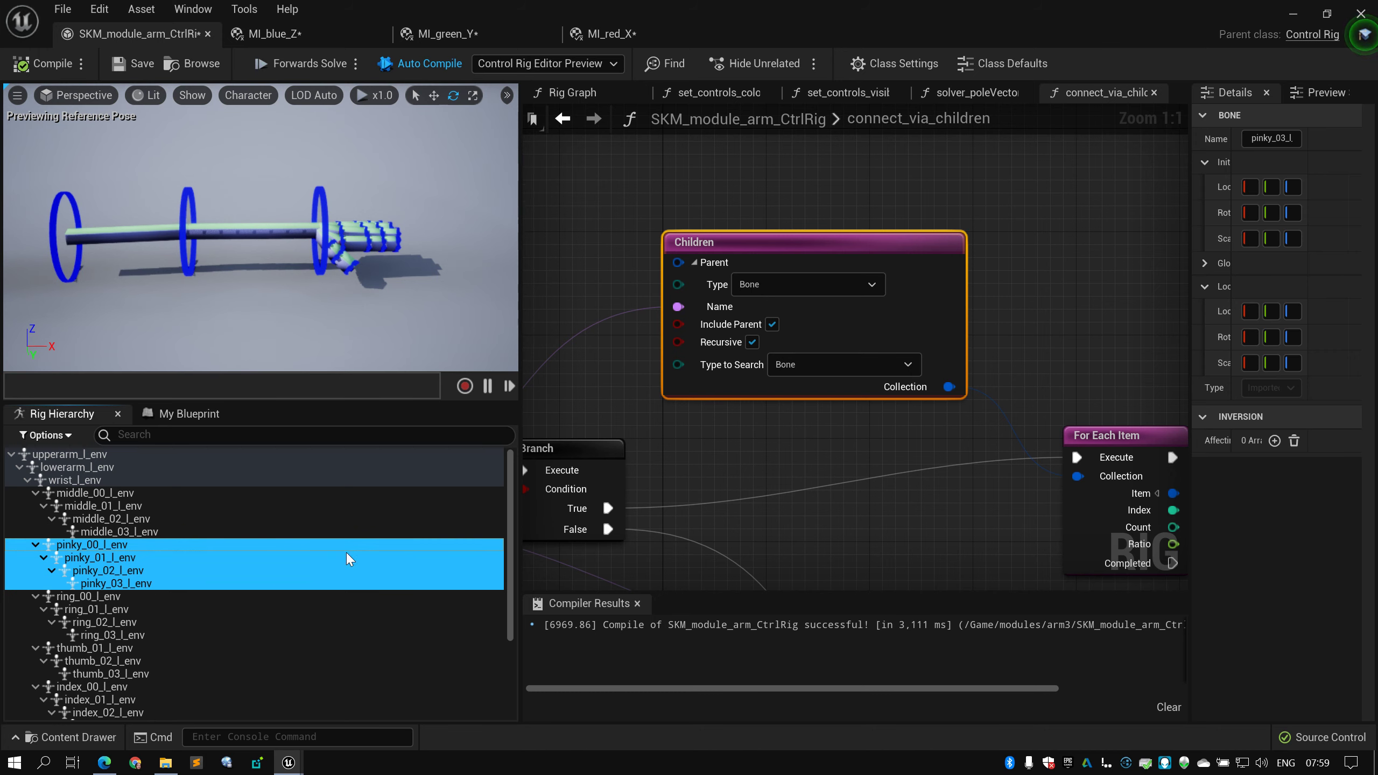
left_click(721, 234)
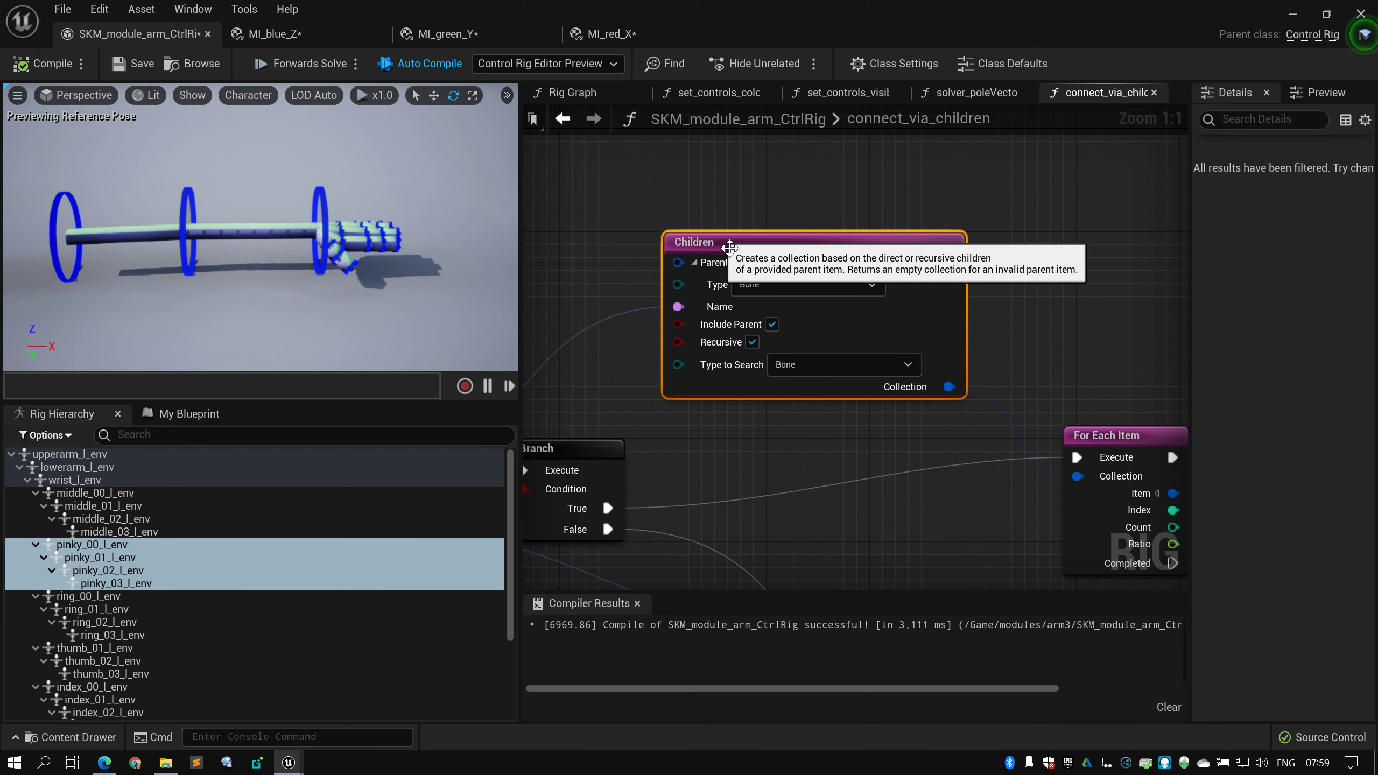
left_click(121, 548)
left_click(142, 583, "shift")
Examine the Branch node's True path through For Each Item, the Control Children node, Get Transform - Bone and Item At Index
right_click_drag(755, 441, 663, 411)
scroll(663, 411, "down", 3)
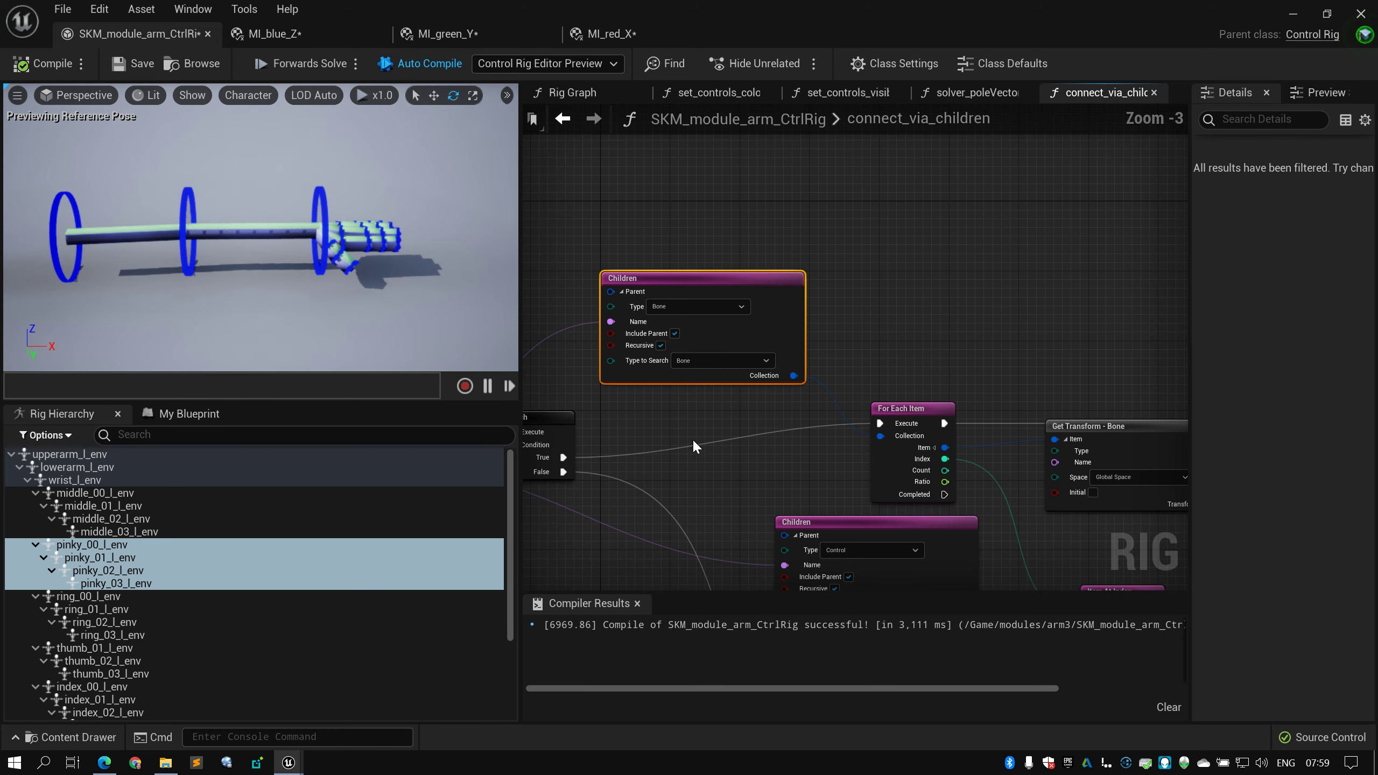
right_click_drag(732, 480, 852, 369)
scroll(848, 386, "down", 3)
scroll(890, 387, "up", 3)
scroll(852, 370, "down", 2)
right_click_drag(685, 396, 651, 419)
scroll(762, 371, "up", 2)
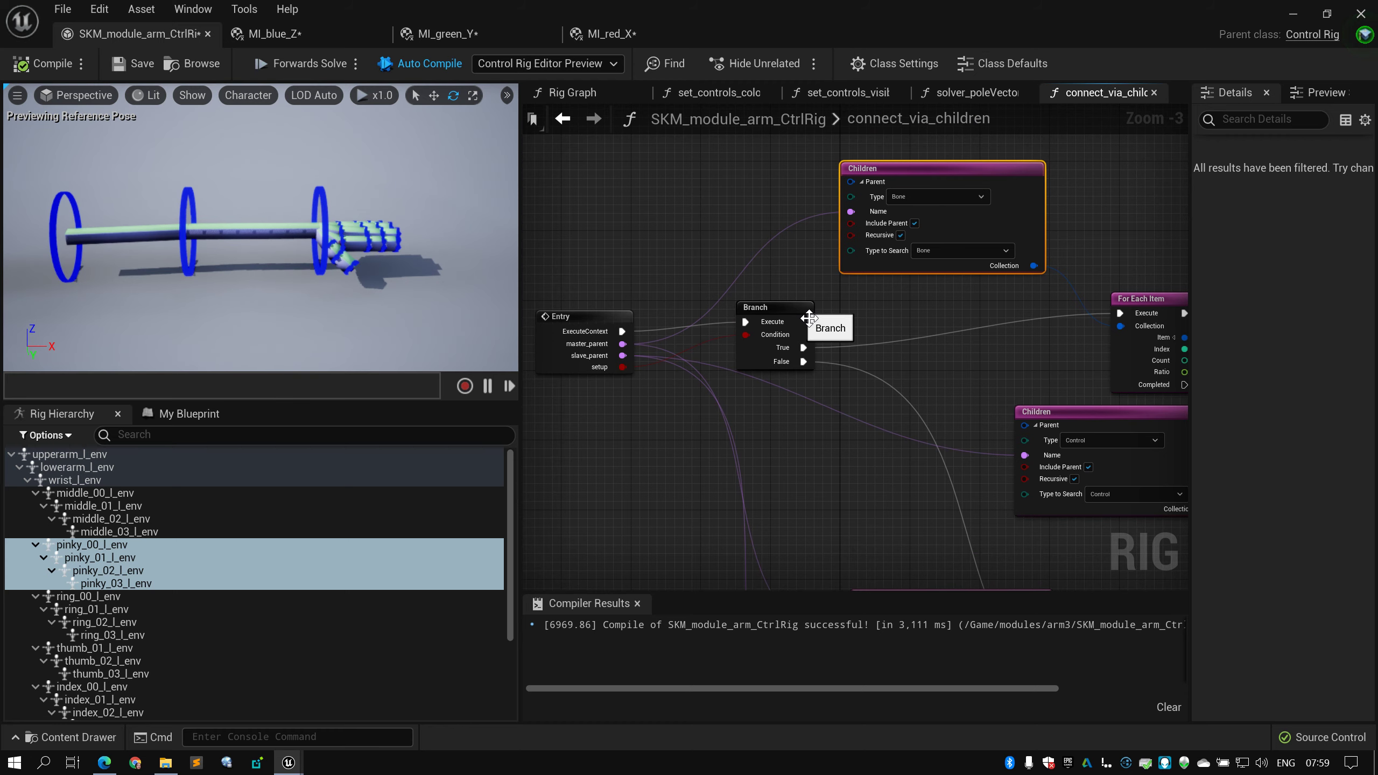
right_click_drag(804, 322, 776, 333)
scroll(776, 332, "up", 2)
scroll(780, 352, "down", 3)
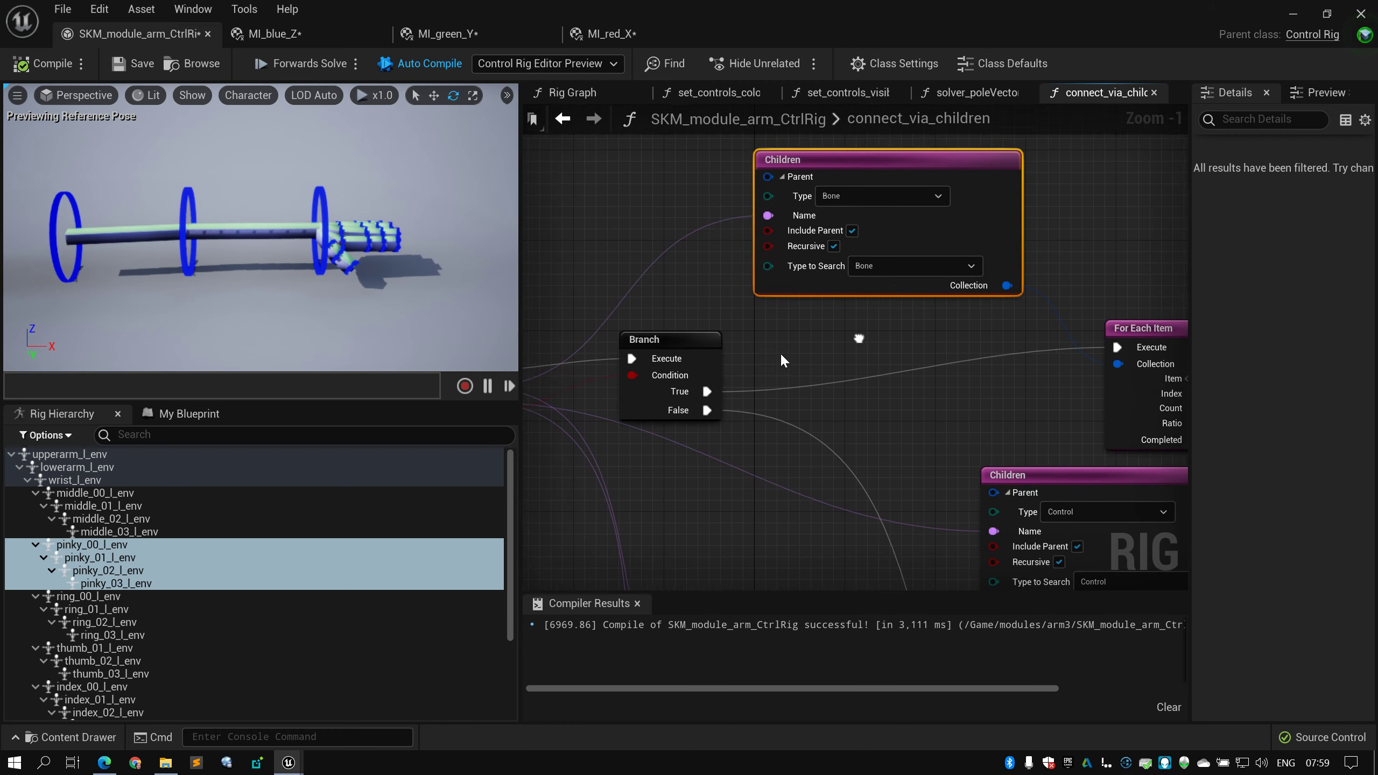
scroll(776, 272, "up", 3)
right_click_drag(784, 388, 701, 333)
scroll(702, 333, "down", 2)
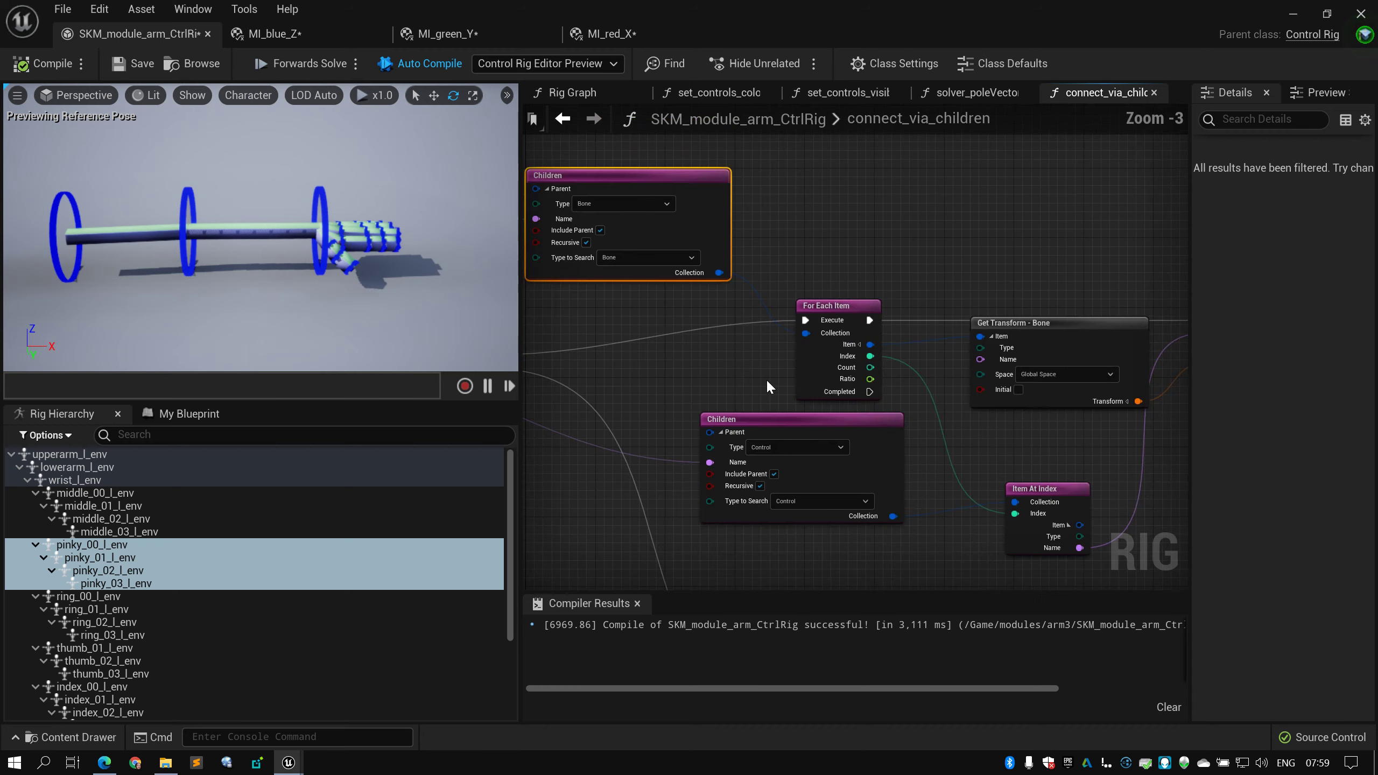
right_click_drag(776, 429, 726, 386)
right_click_drag(703, 330, 609, 342)
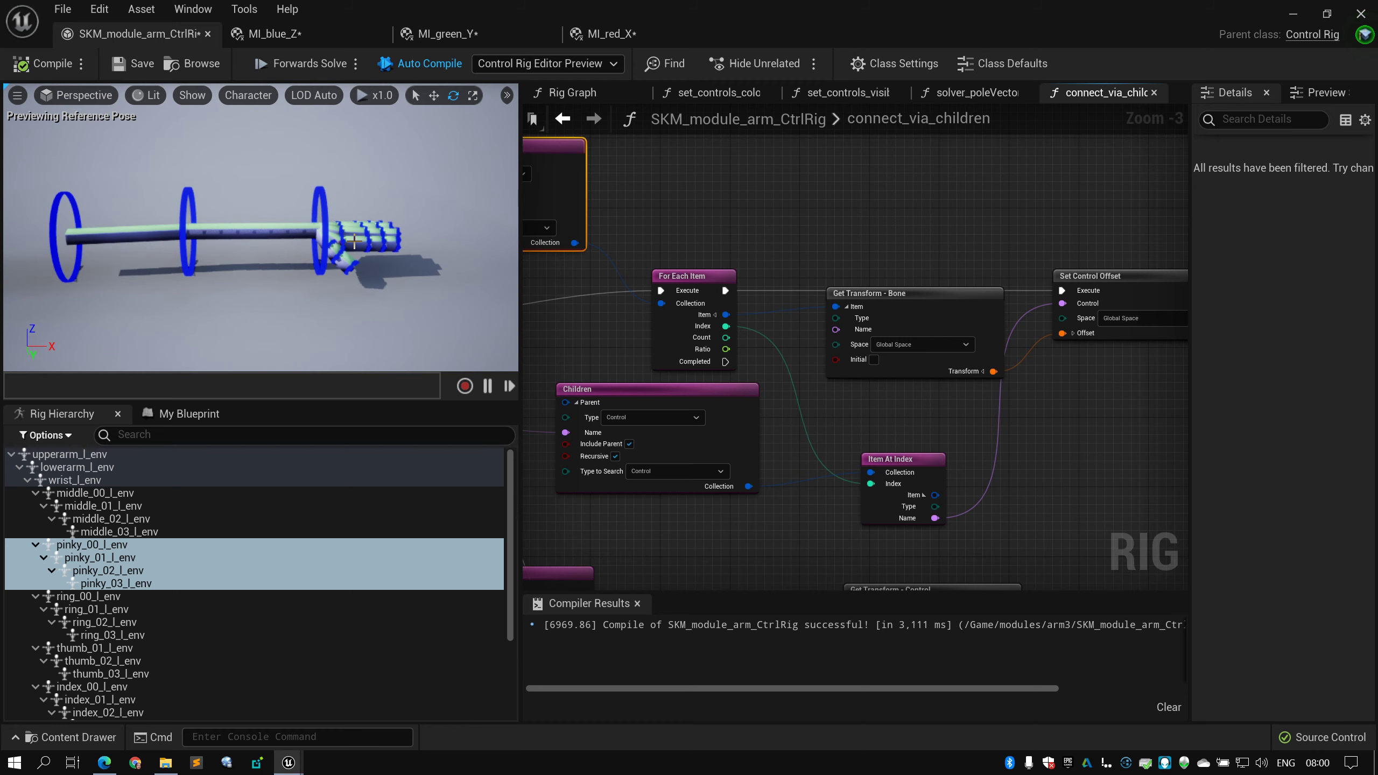
Select the group of nodes on the Branch's True path, then only its Children node of type Bone
scroll(645, 262, "down", 2)
right_click_drag(617, 323, 723, 302)
scroll(722, 302, "up", 1)
scroll(683, 302, "down", 1)
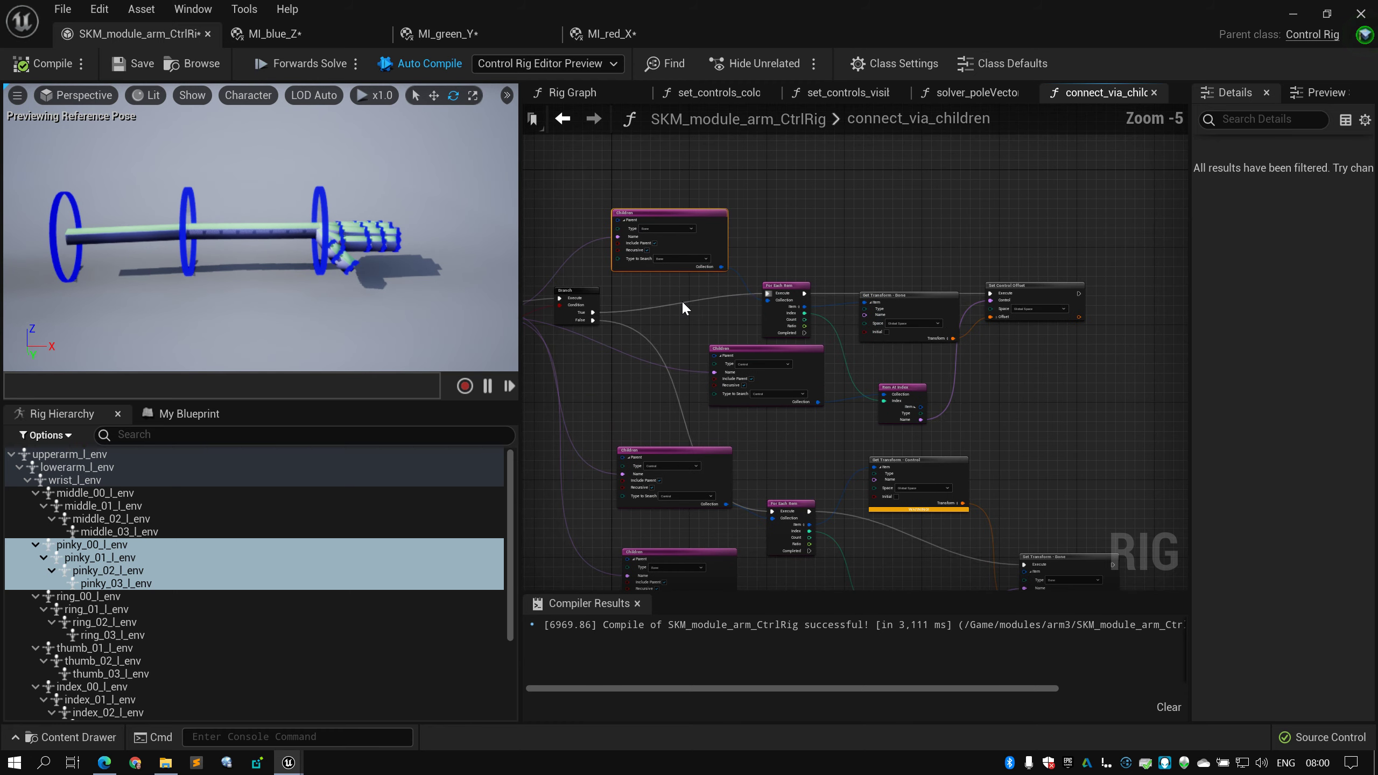
left_click_drag(681, 158, 1054, 386)
scroll(806, 248, "up", 1)
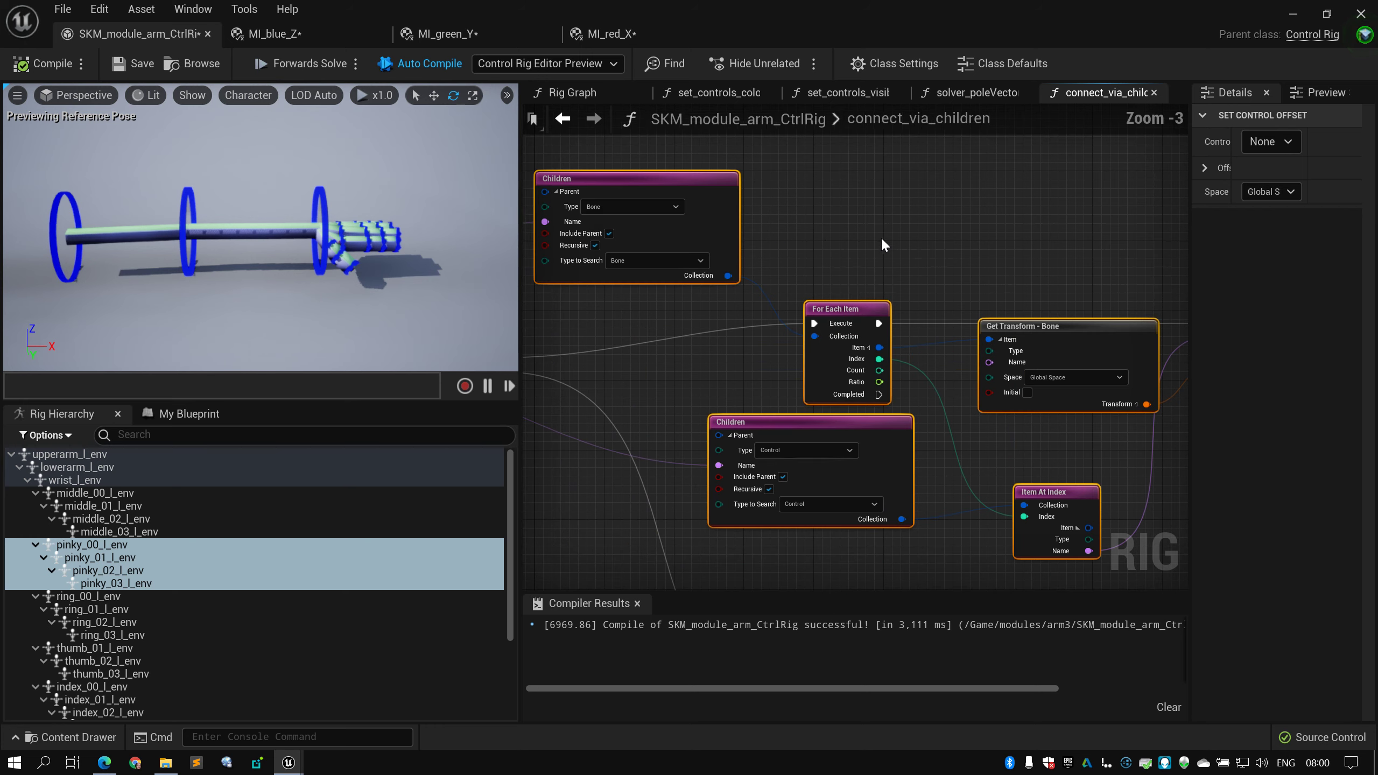
left_click(738, 233)
scroll(759, 225, "up", 1)
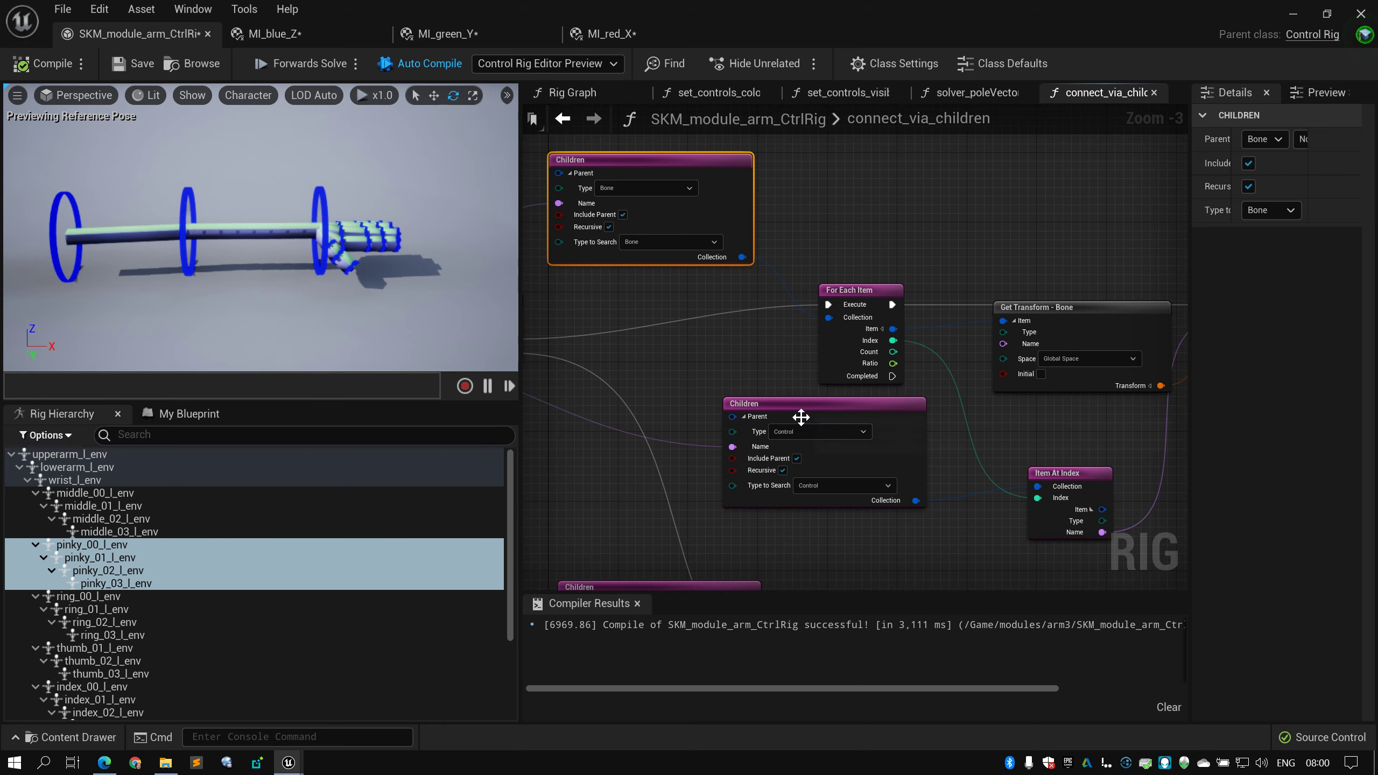
Select the True path's Control Children node, expand hand_l_space and select the controls pinky_00_l_ctrl through pinky_03_l_ctrl
right_click_drag(702, 352, 700, 270)
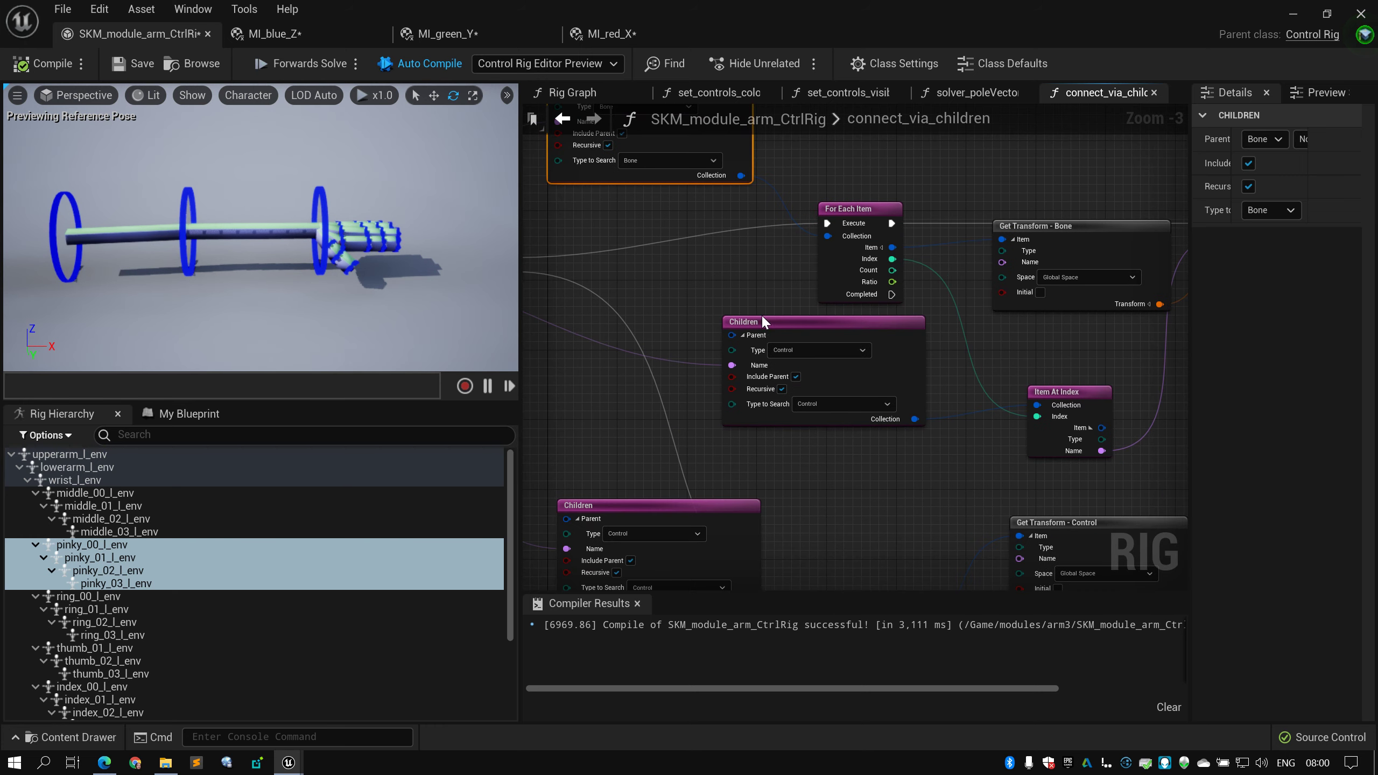
left_click(767, 326)
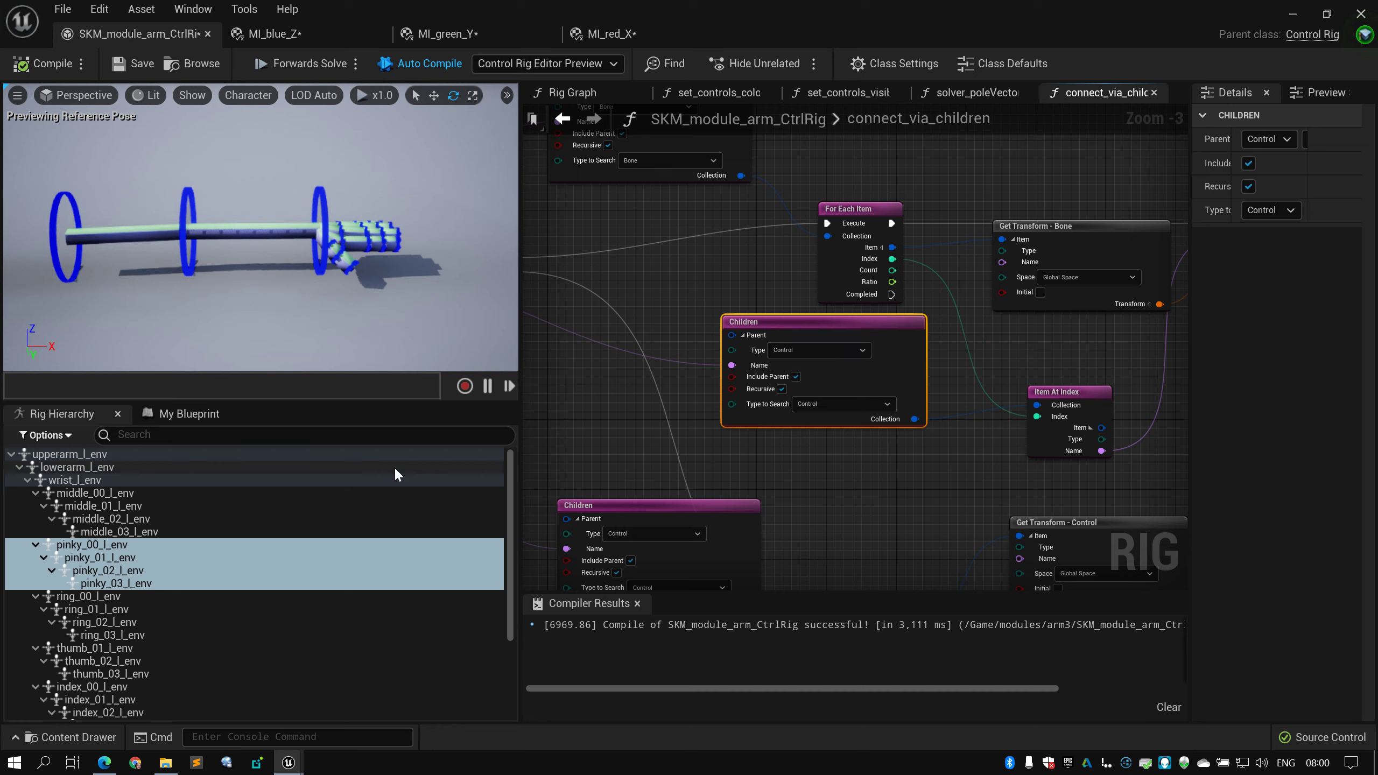
left_click(123, 583)
scroll(135, 579, "down", 3)
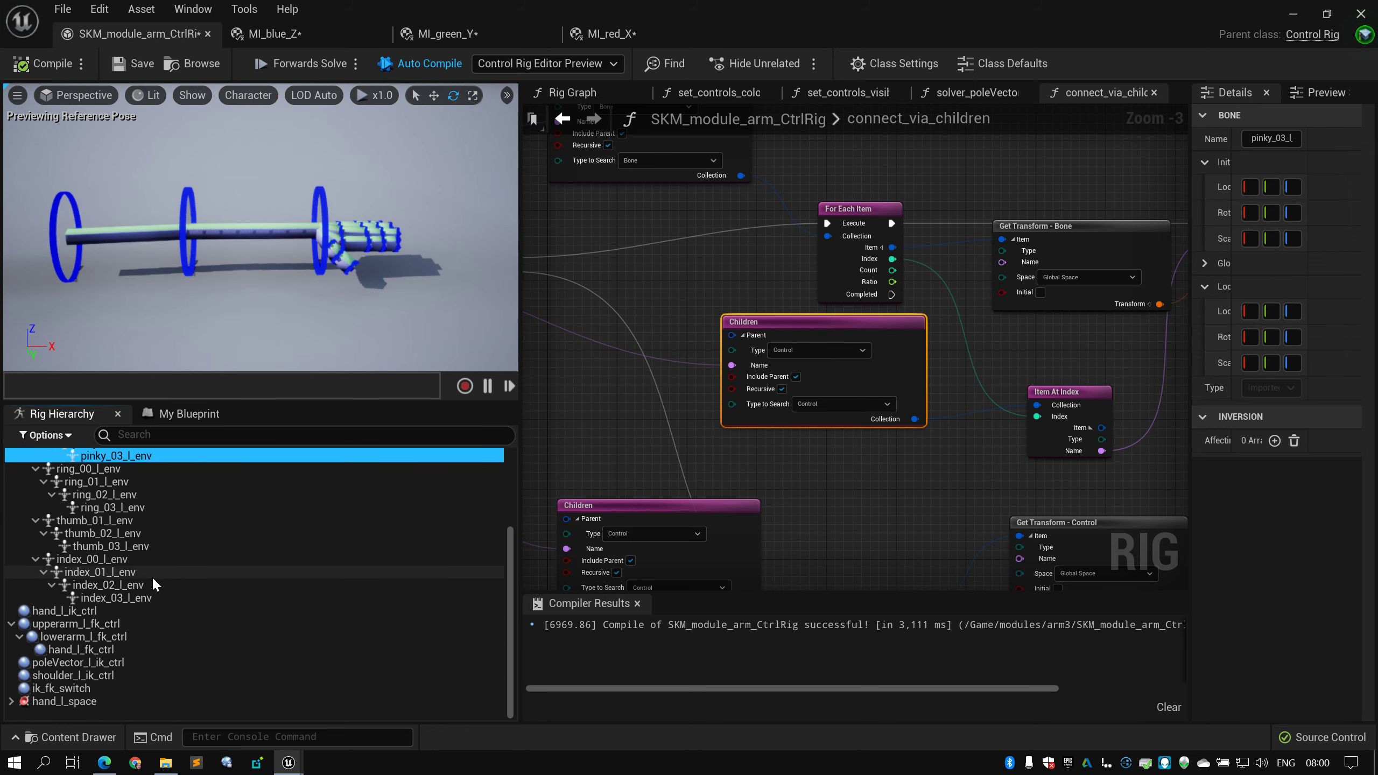
left_click(11, 702)
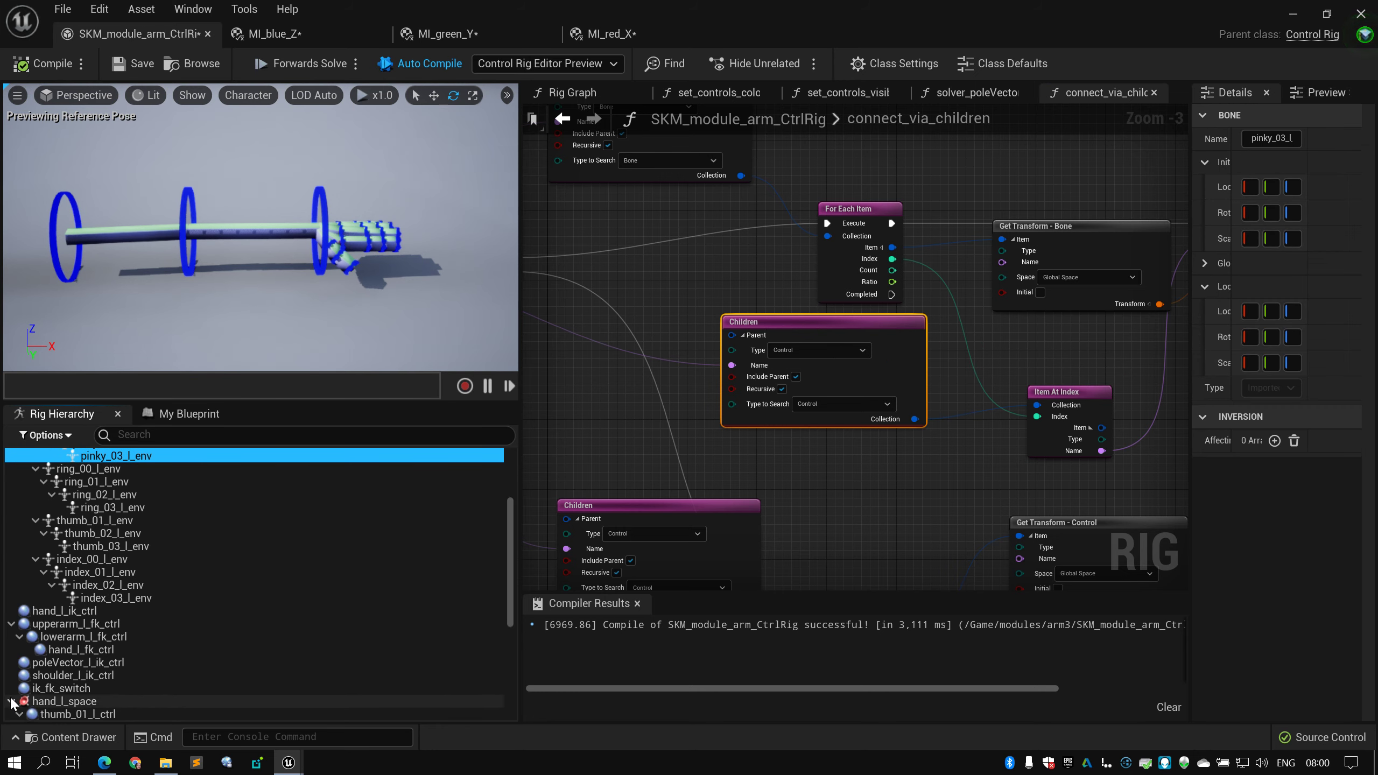
scroll(81, 673, "down", 3)
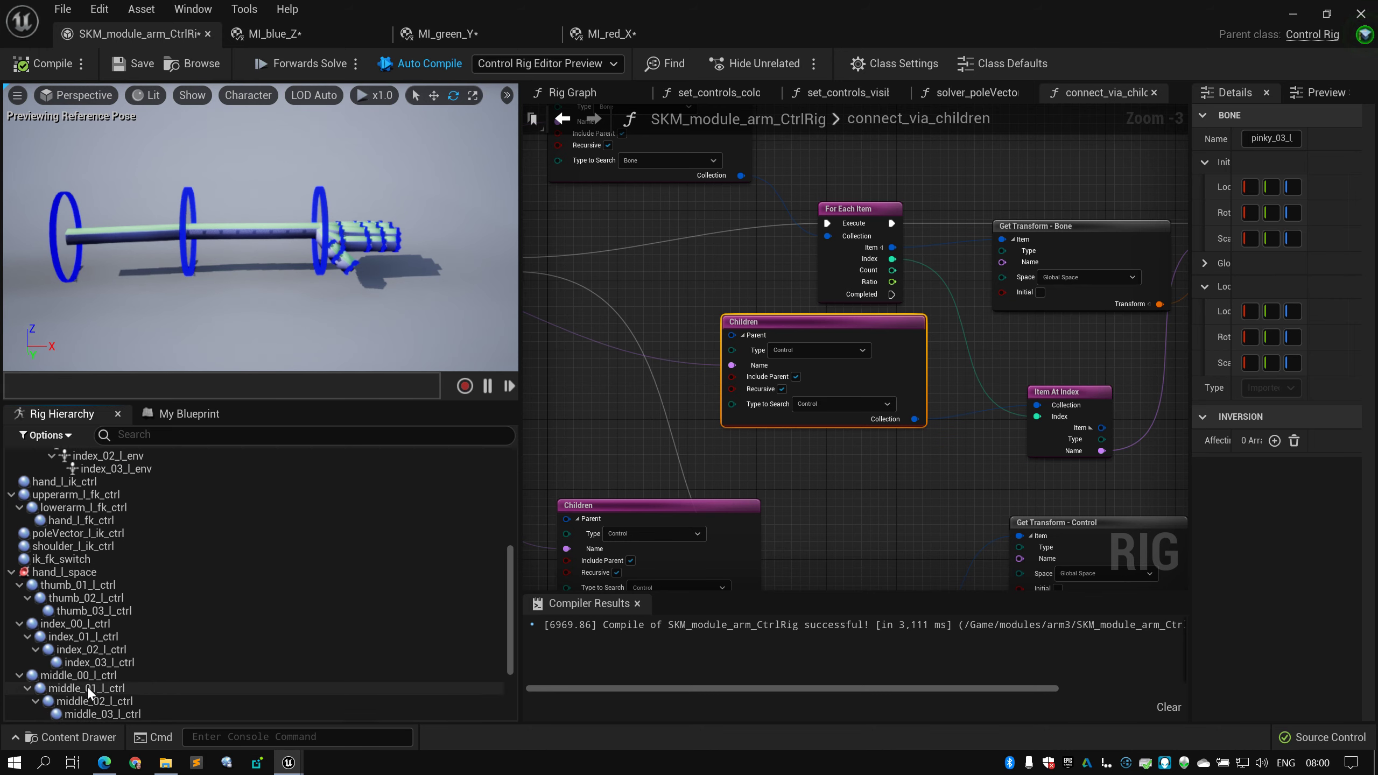
scroll(93, 674, "down", 3)
left_click(81, 675)
left_click(99, 714, "shift")
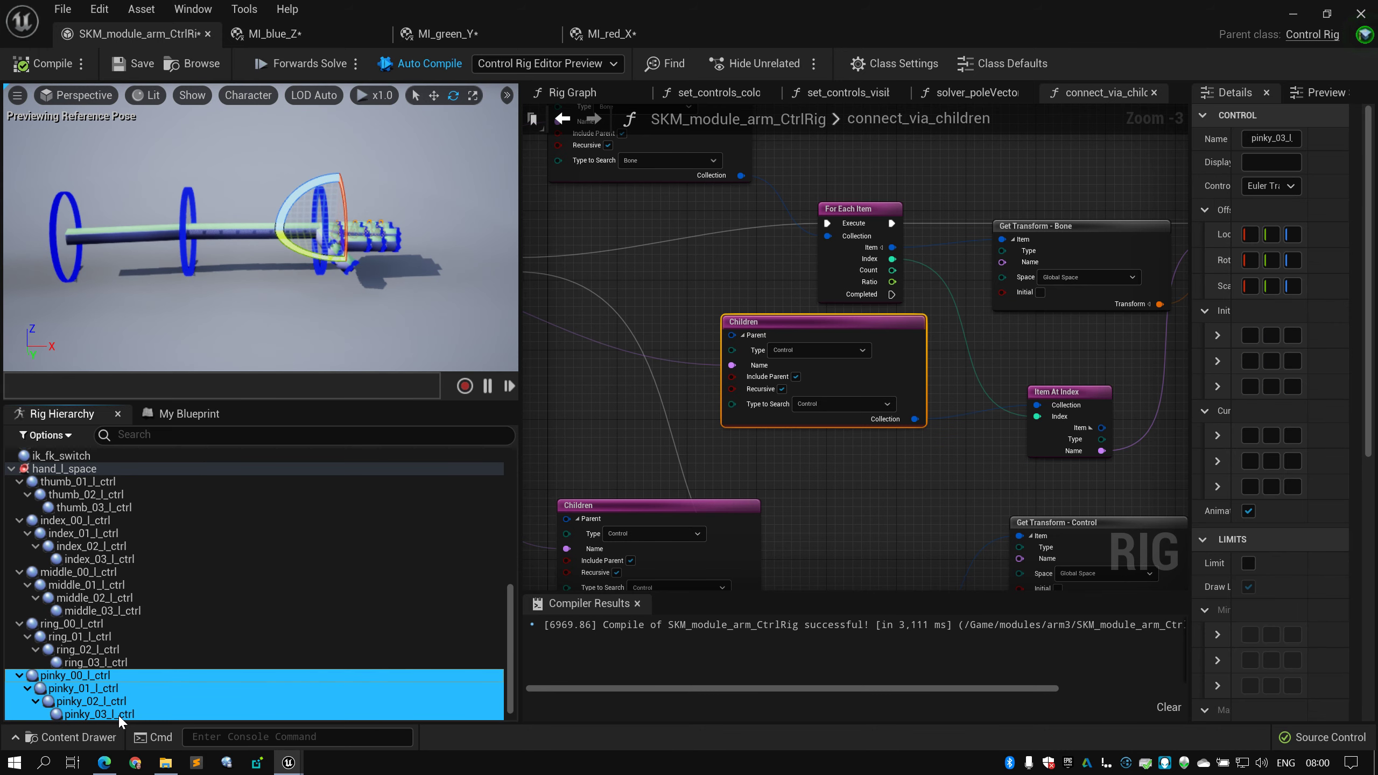
left_click(129, 688)
left_click(129, 676)
left_click(133, 715, "shift")
Trace the loop by selecting the Bone Children node, Get Transform - Bone and the Control Children node
right_click_drag(949, 325, 762, 404)
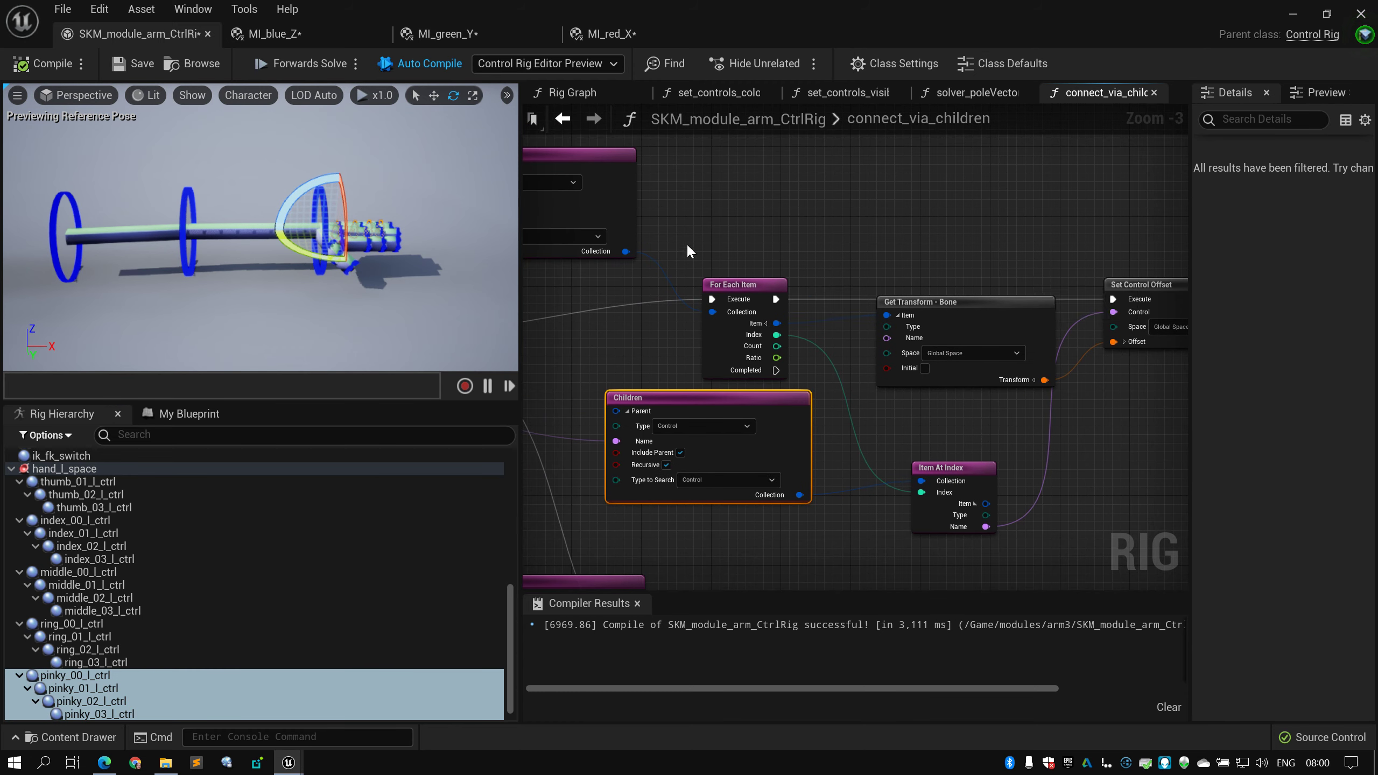
right_click_drag(687, 244, 749, 237)
left_click(727, 217)
scroll(922, 380, "up", 2)
right_click_drag(906, 216, 739, 210)
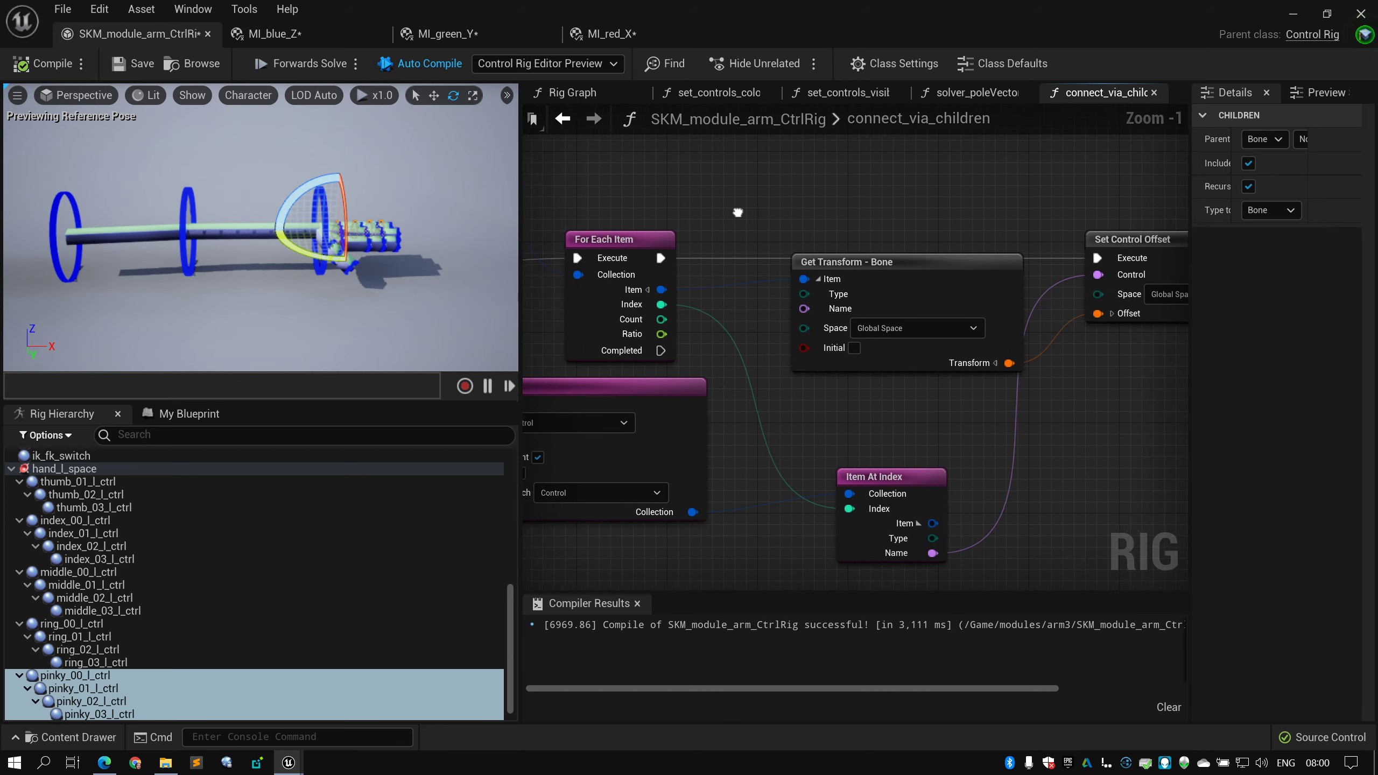
left_click(872, 260)
right_click_drag(827, 228, 867, 214)
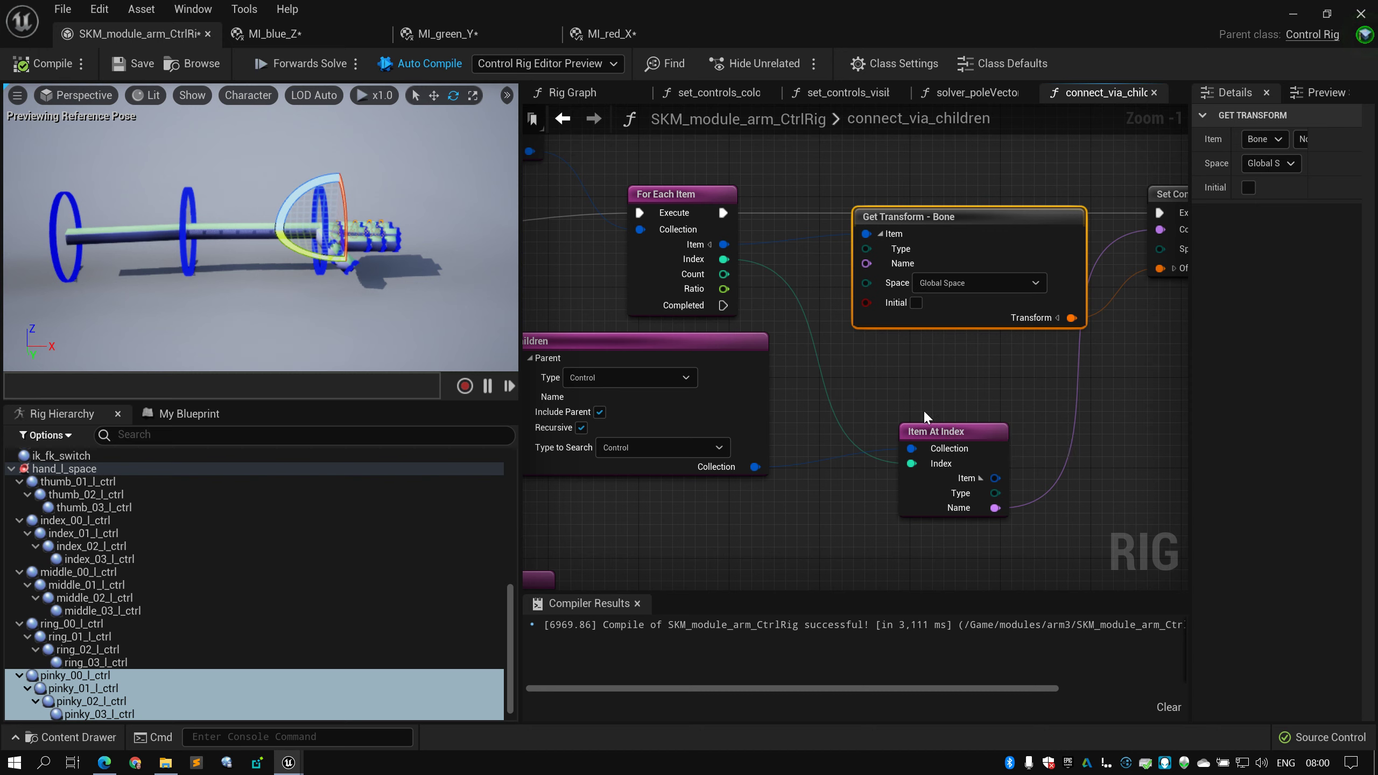
left_click(711, 361)
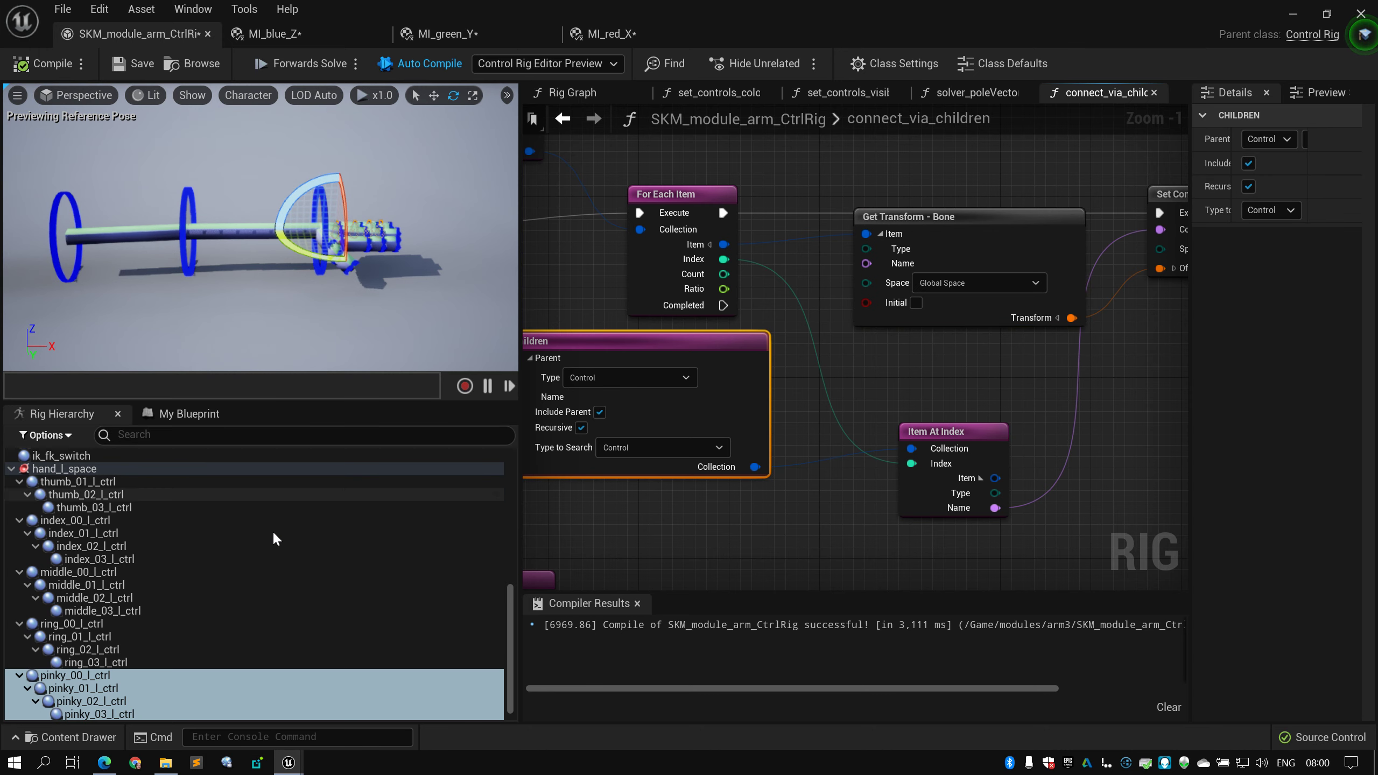
Compare the matching chain items by selecting the pinky_01_l_env bone and the pinky_01_l_ctrl control in the Rig Hierarchy
left_click(163, 690)
scroll(192, 546, "up", 10)
scroll(188, 522, "down", 1)
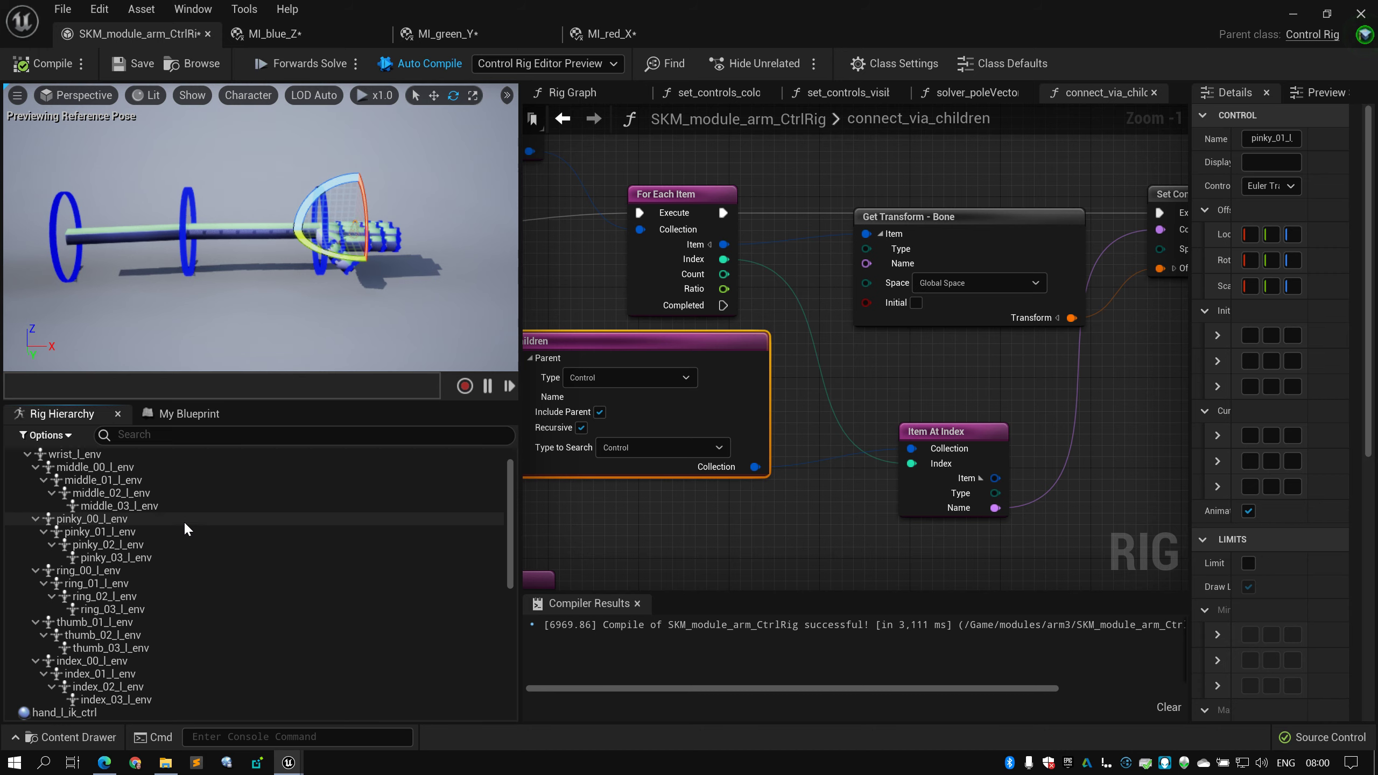
left_click(110, 533)
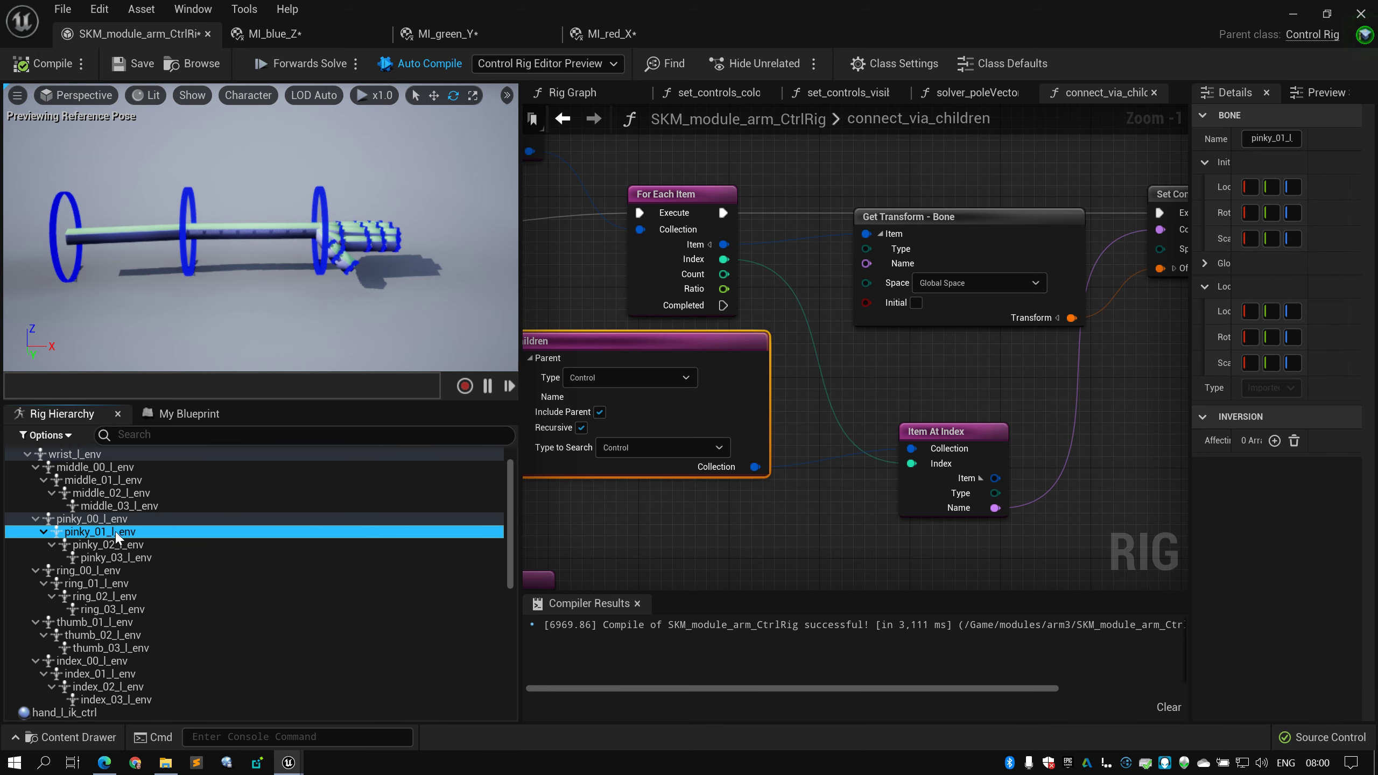
scroll(152, 532, "down", 5)
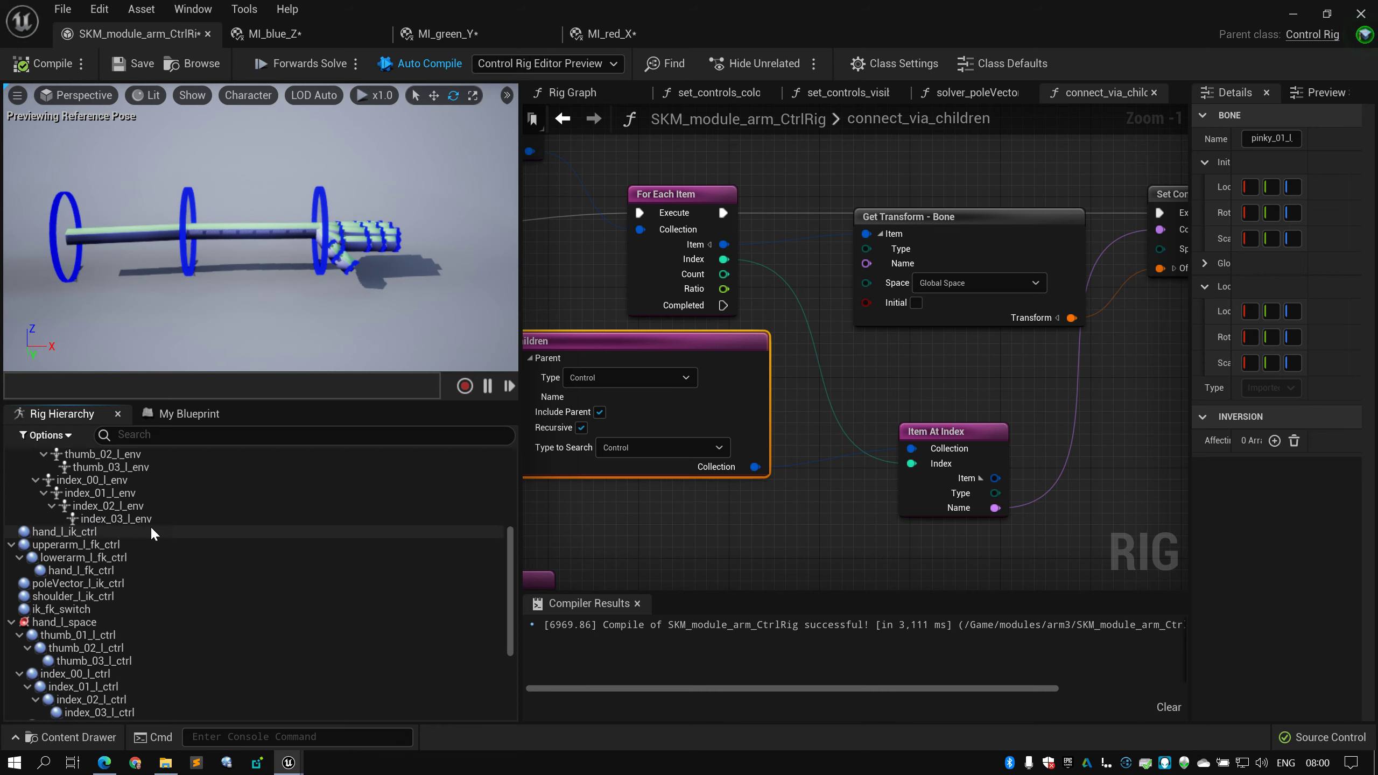
scroll(151, 525, "down", 5)
left_click(139, 675)
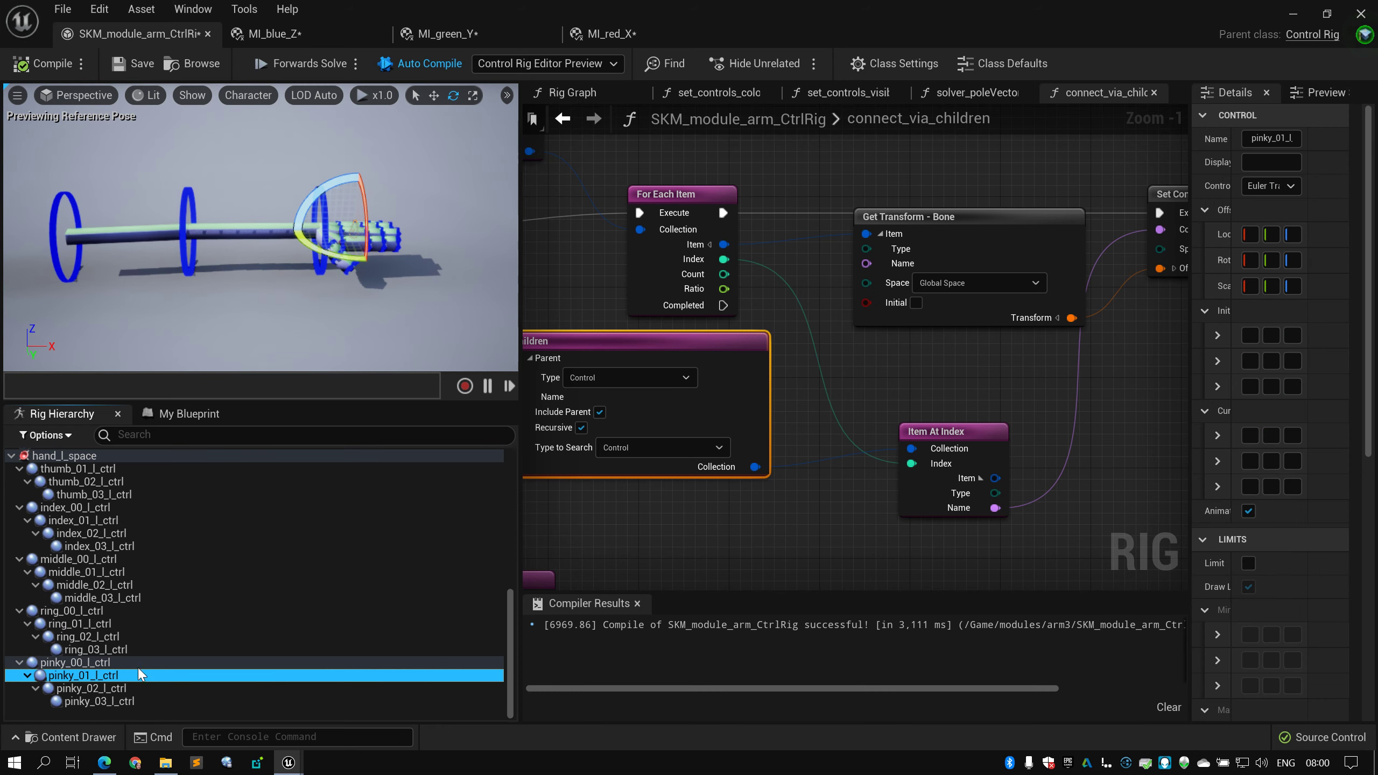
Select Get Transform - Bone and Set Control Offset to inspect how the bone transform feeds the control offset
right_click_drag(915, 474, 796, 435)
left_click(845, 310)
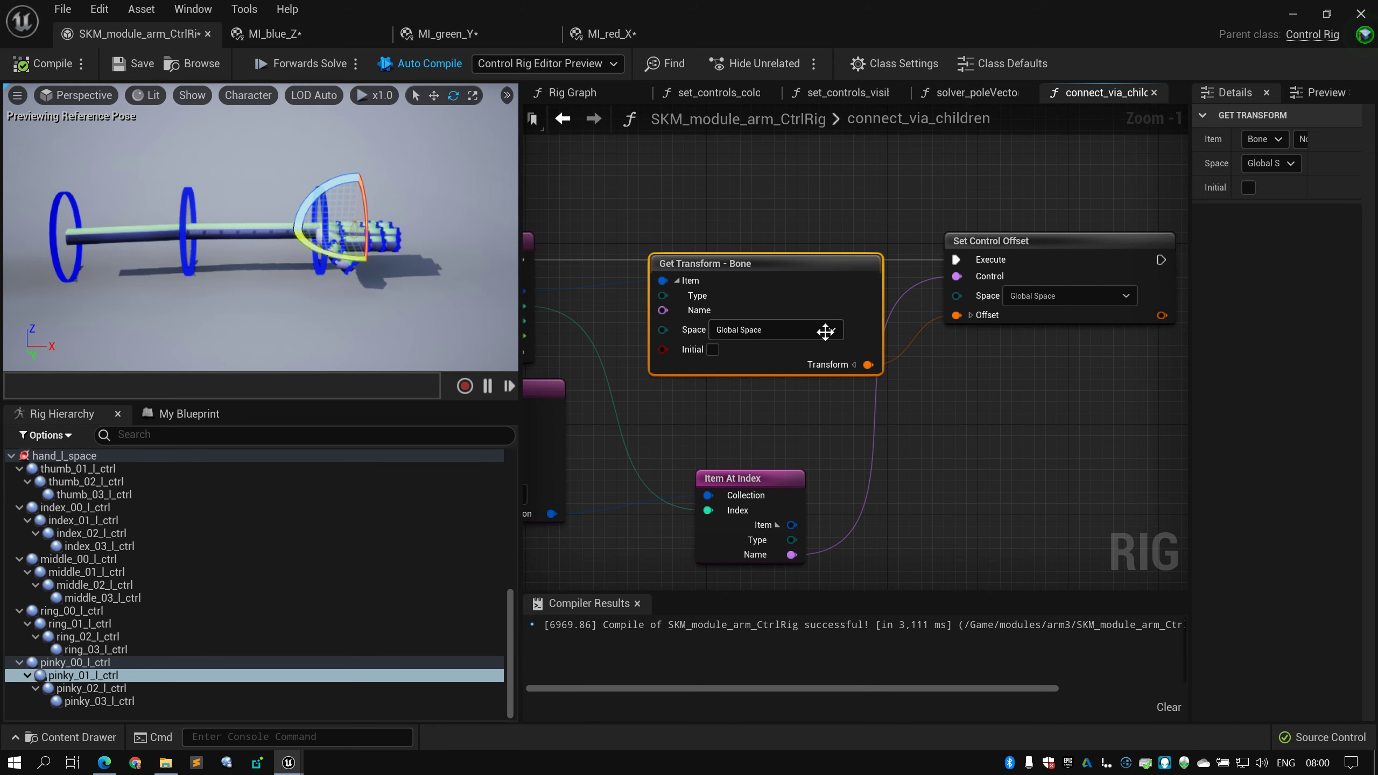
left_click(1046, 255)
scroll(934, 378, "down", 1)
scroll(942, 386, "up", 2)
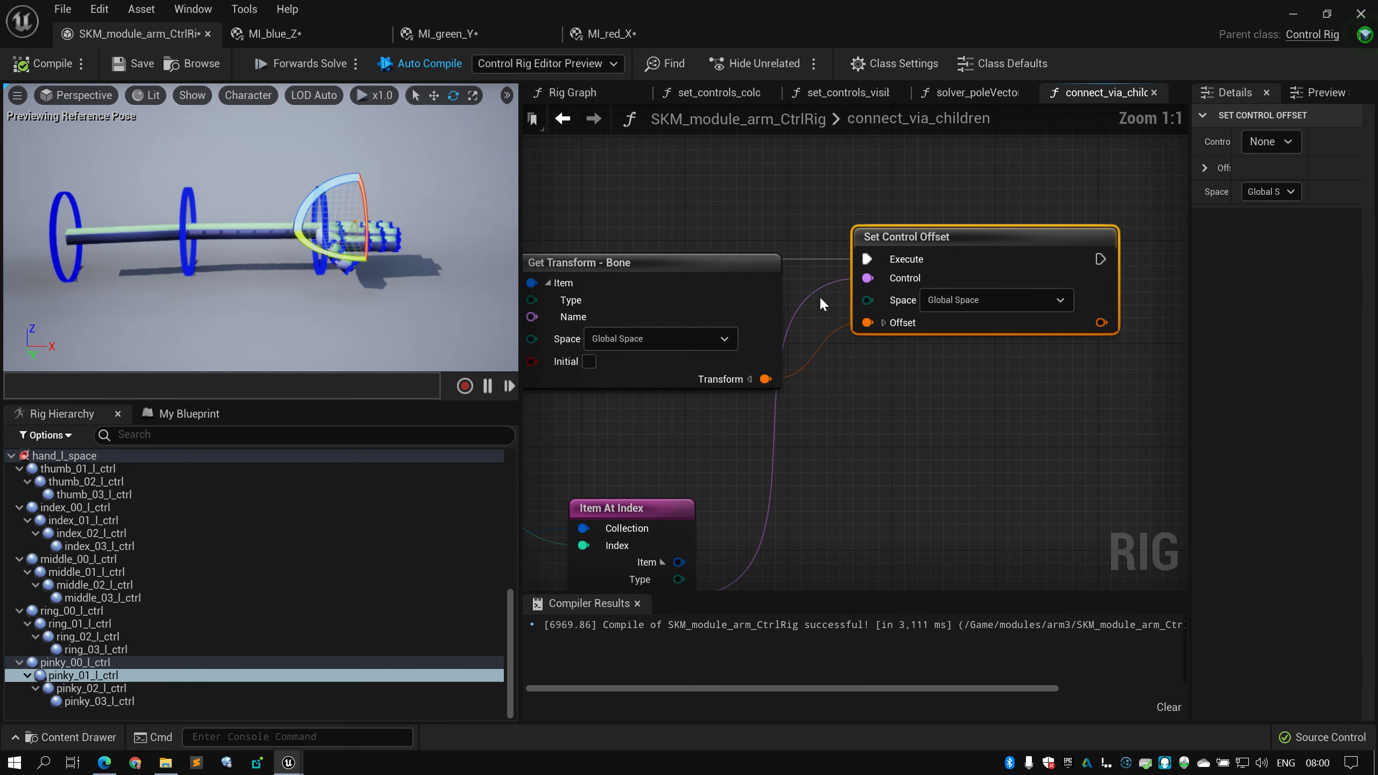
Select the Item At Index node to inspect how its Name output feeds the Control input of Set Control Offset
scroll(984, 275, "down", 4)
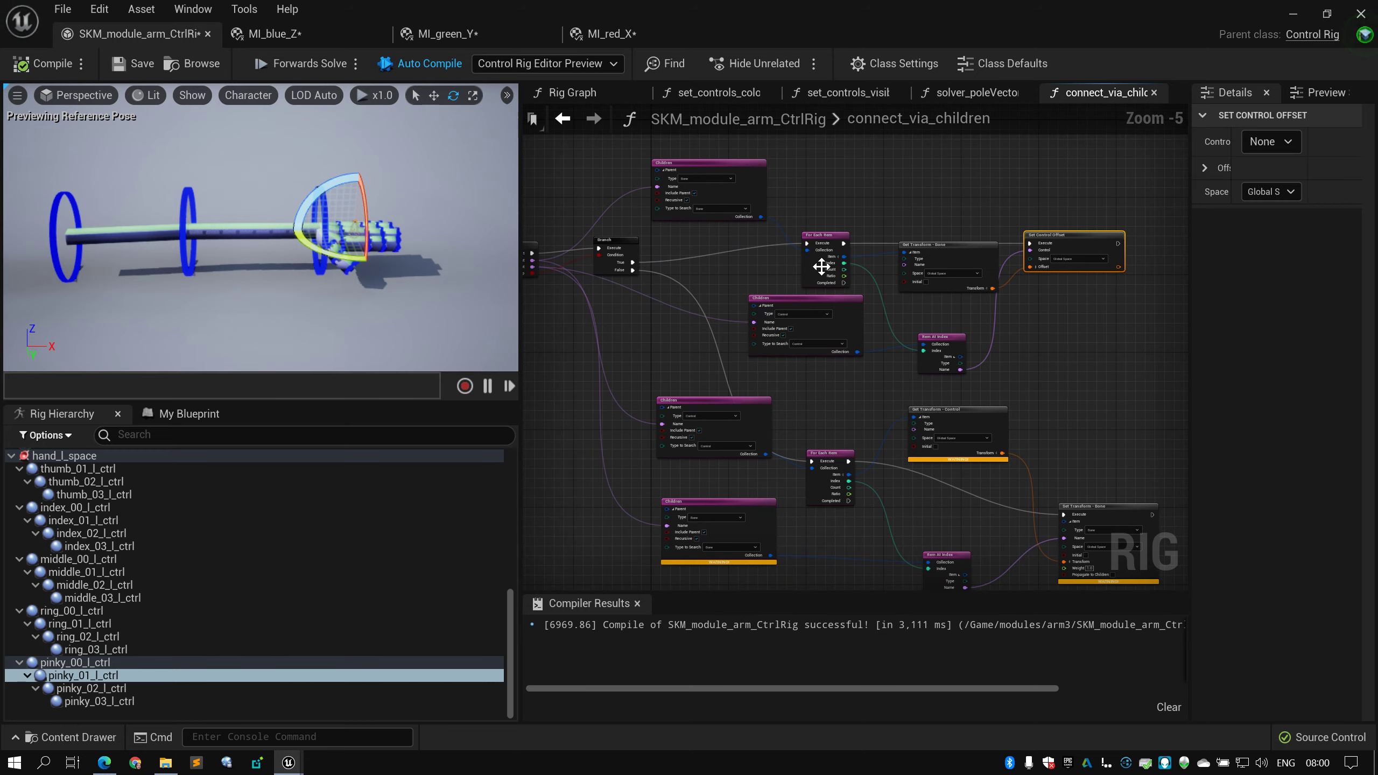
scroll(662, 296, "up", 2)
right_click_drag(897, 343, 673, 351)
right_click_drag(1094, 322, 724, 313)
scroll(982, 302, "up", 2)
left_click(799, 444)
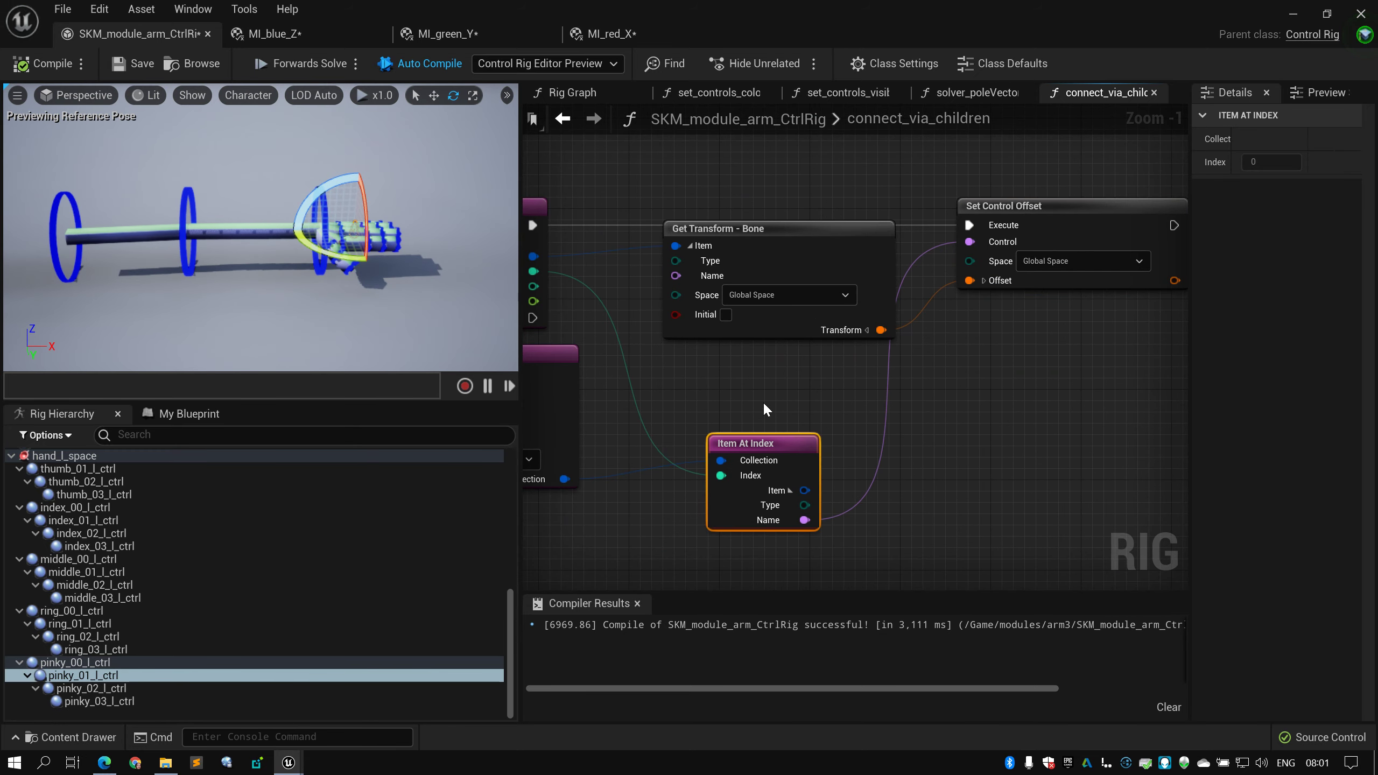
Examine the Entry and Branch nodes of connect_via_children to see how execution splits into True and False
scroll(1092, 361, "down", 3)
right_click_drag(1009, 362, 1017, 354)
right_click_drag(621, 312, 771, 320)
scroll(657, 305, "up", 2)
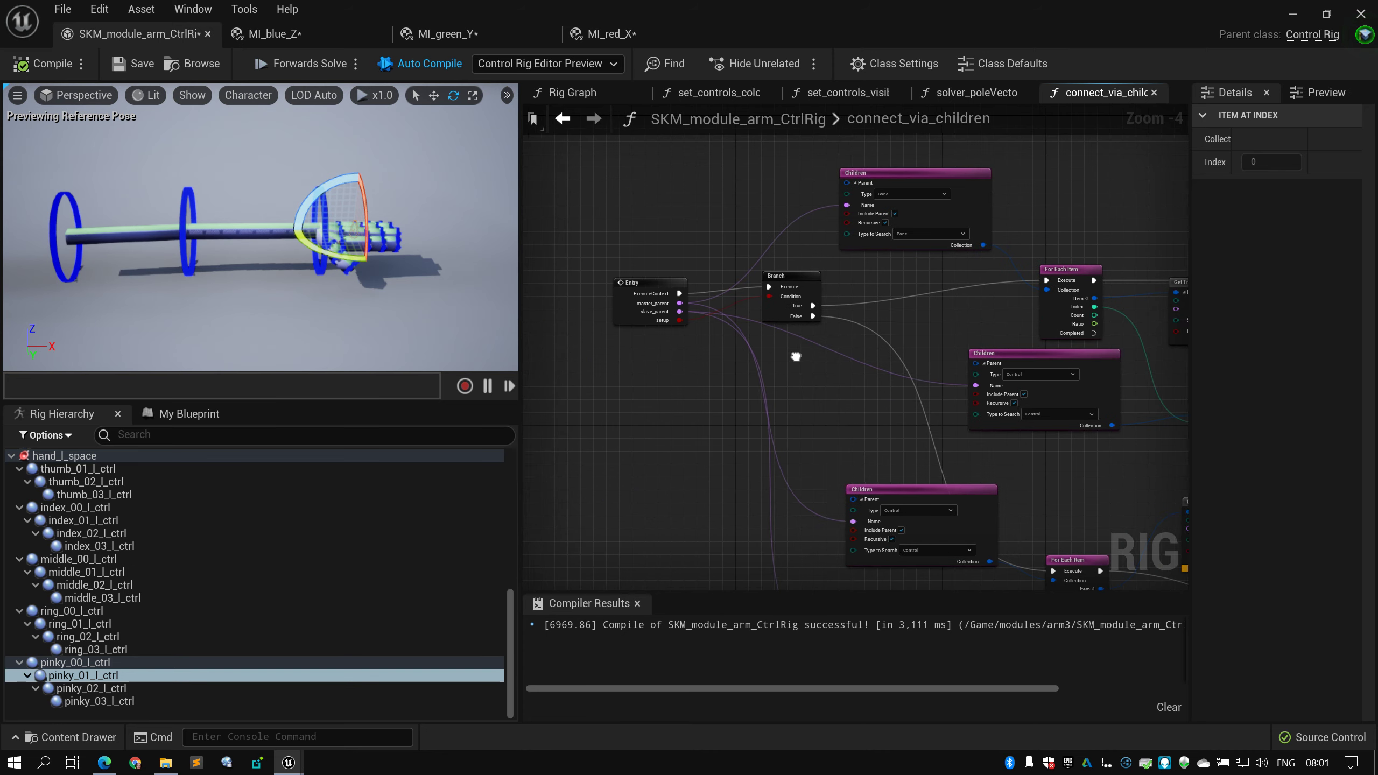
scroll(787, 313, "up", 2)
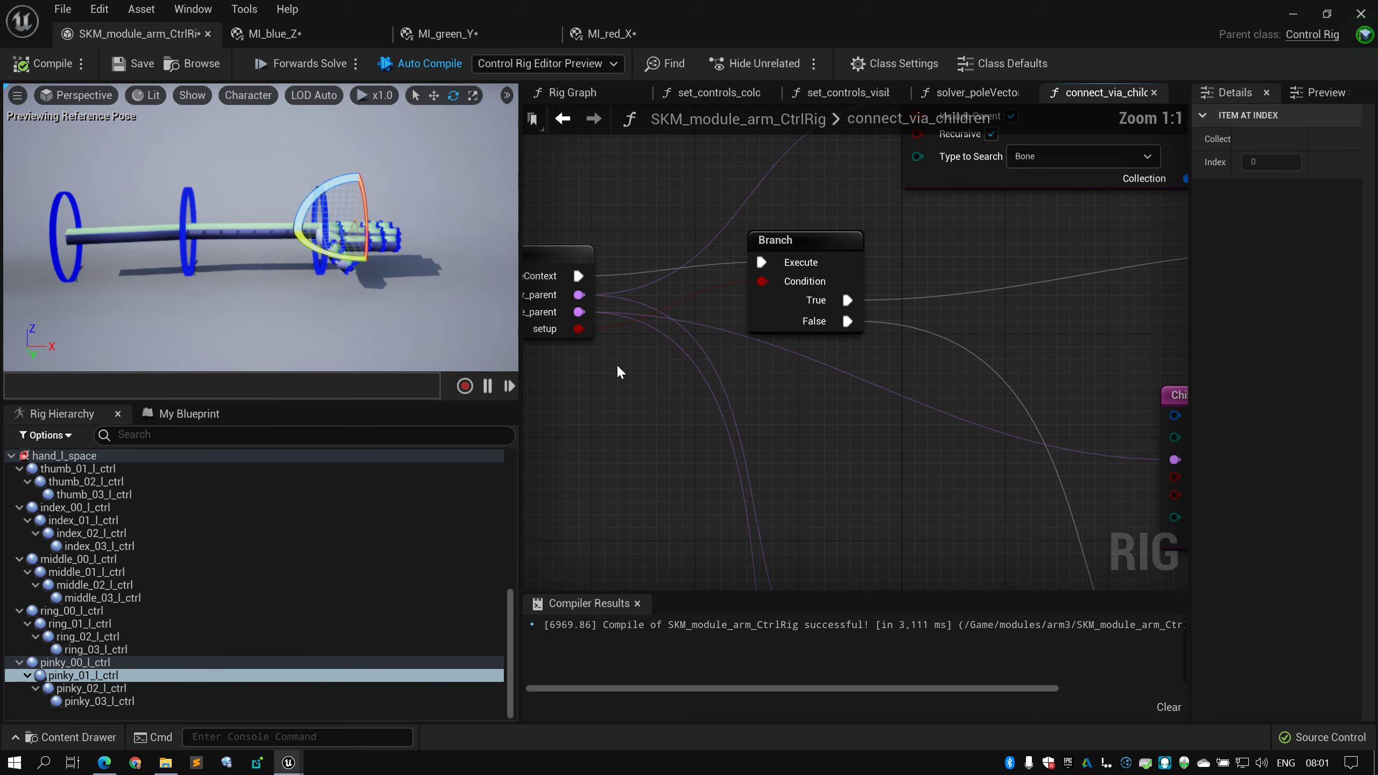
right_click_drag(657, 351, 688, 351)
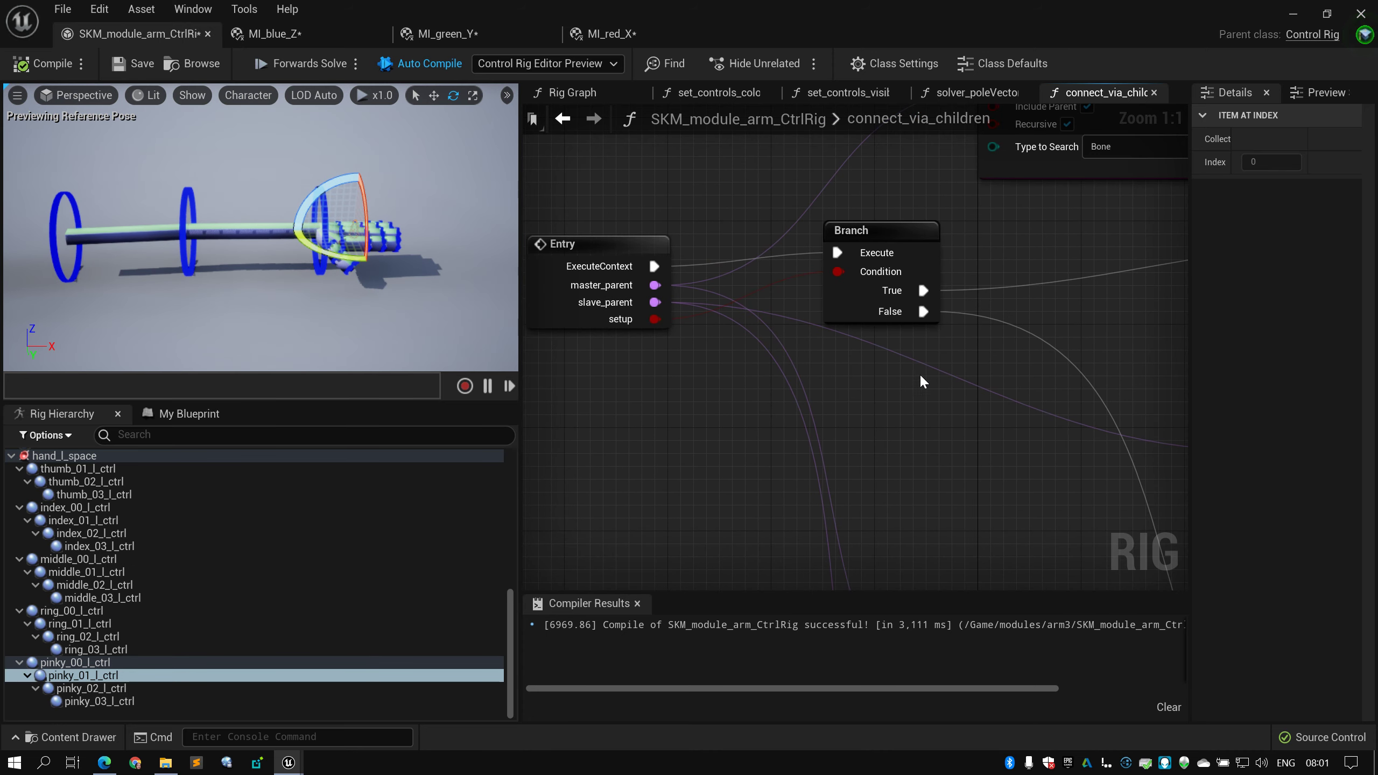
scroll(754, 353, "down", 4)
scroll(805, 308, "up", 1)
Inspect the False branch's loop sources by selecting its Control Children node and its Bone Children node
right_click_drag(749, 367, 753, 334)
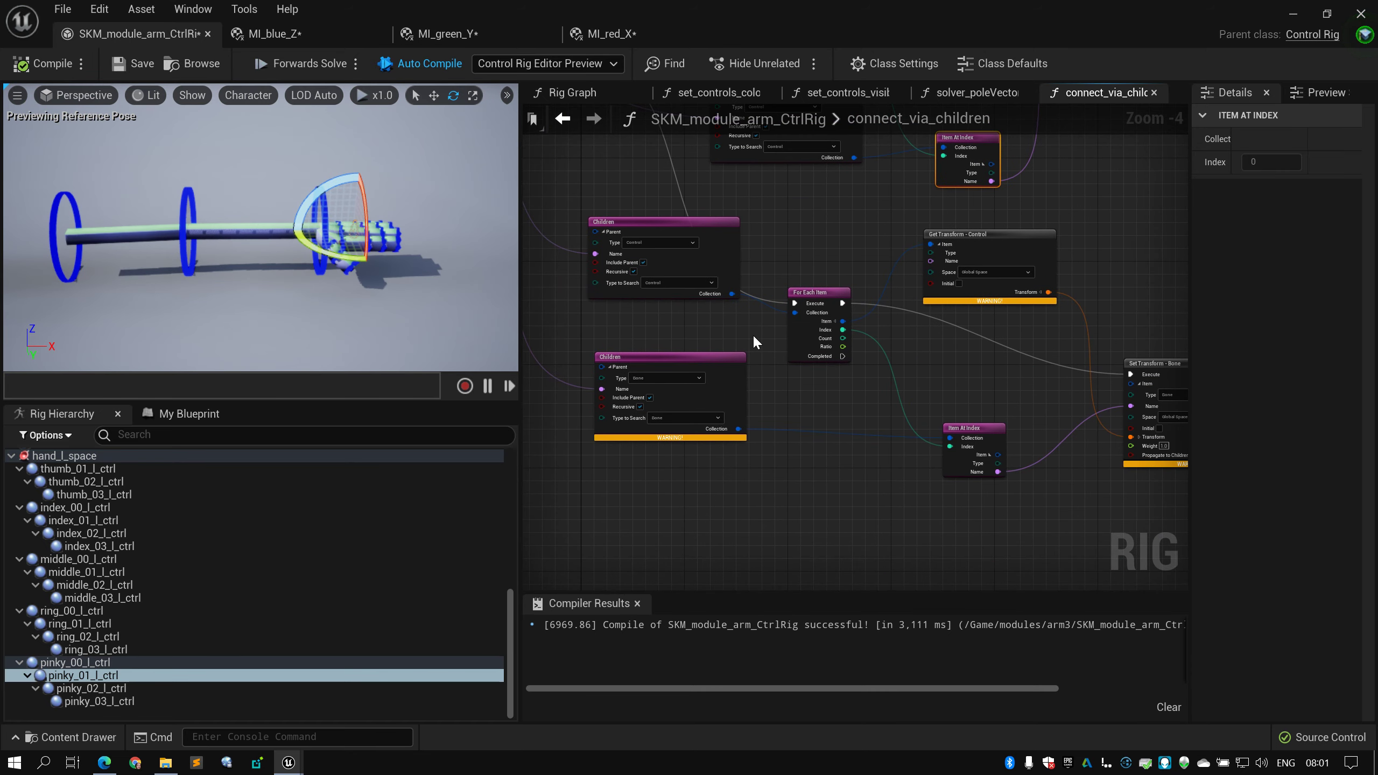
scroll(753, 334, "up", 2)
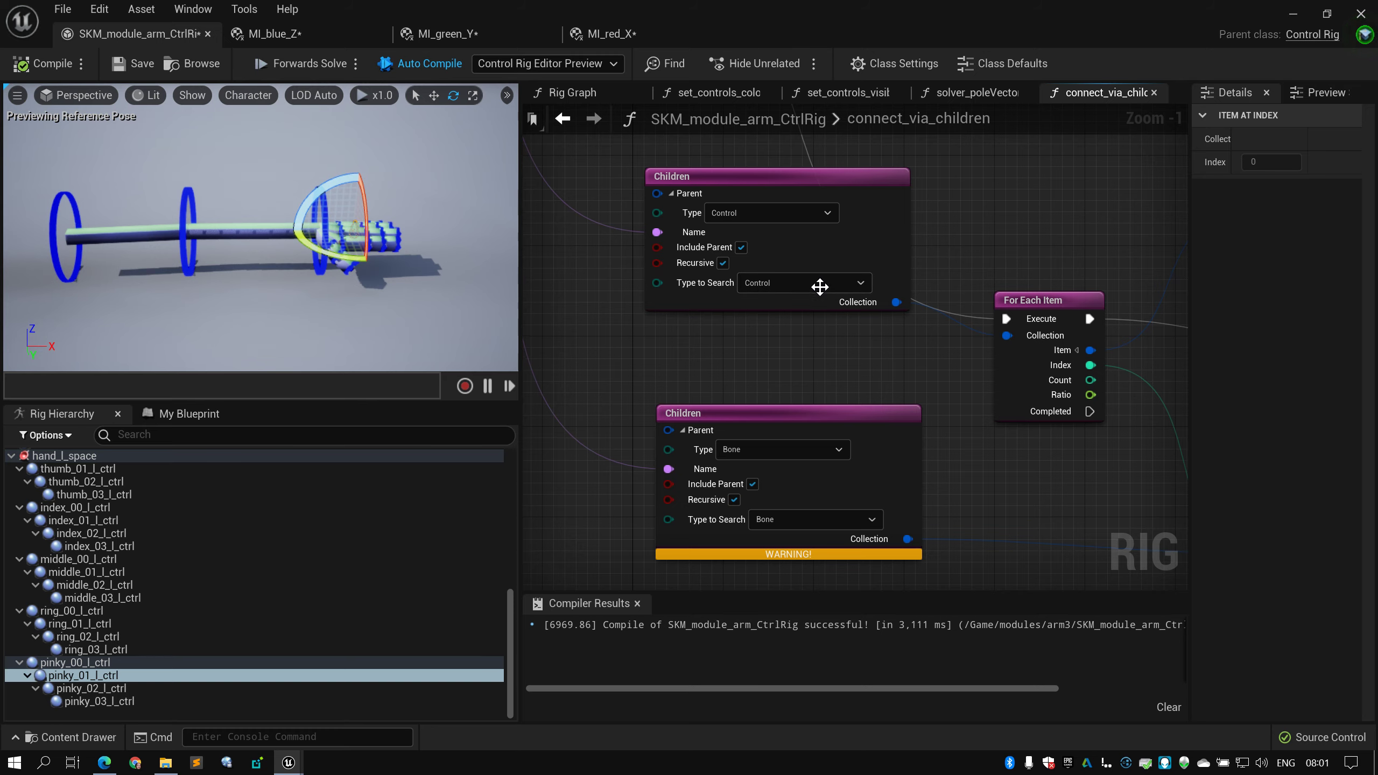
right_click_drag(1033, 364, 729, 335)
scroll(729, 335, "down", 1)
scroll(748, 354, "down", 1)
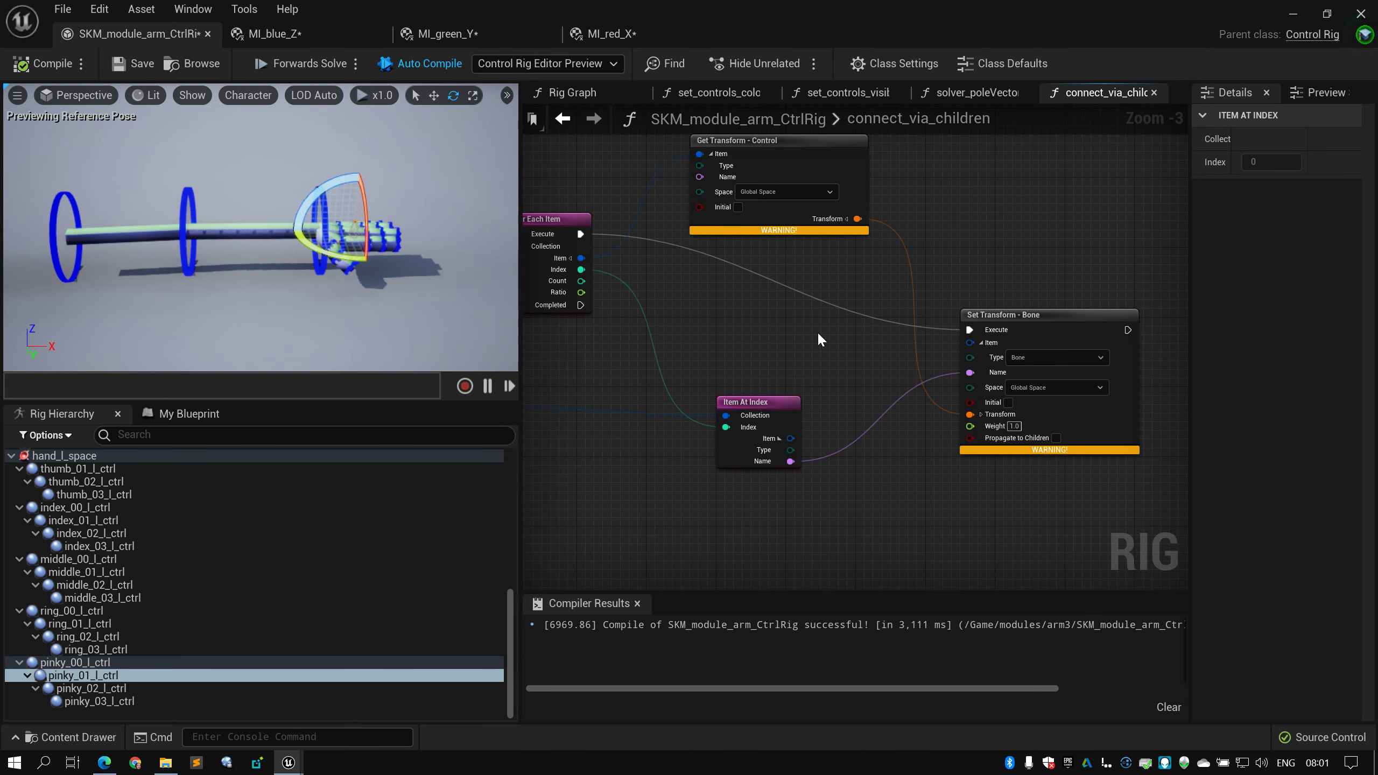
right_click_drag(821, 338, 884, 322)
right_click_drag(650, 311, 757, 271)
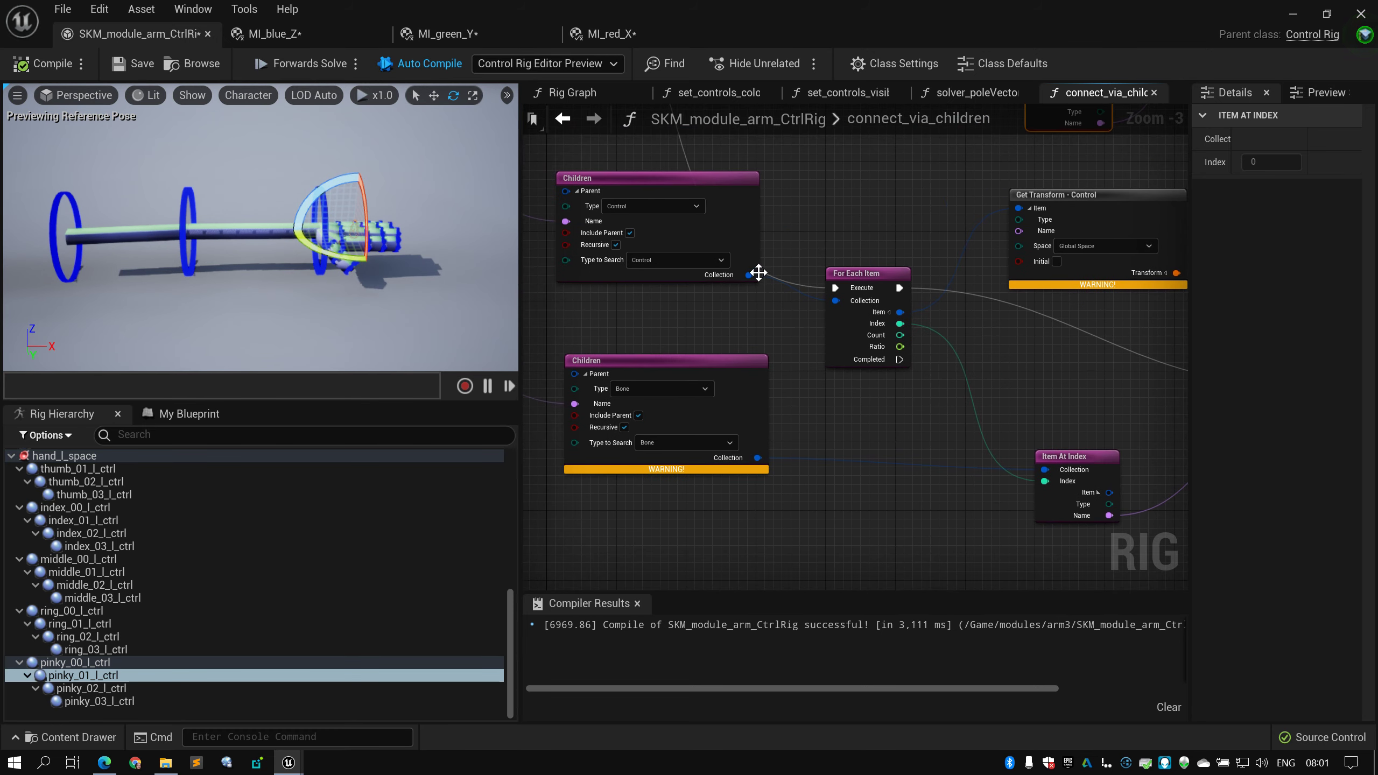
left_click(751, 244)
left_click(765, 380)
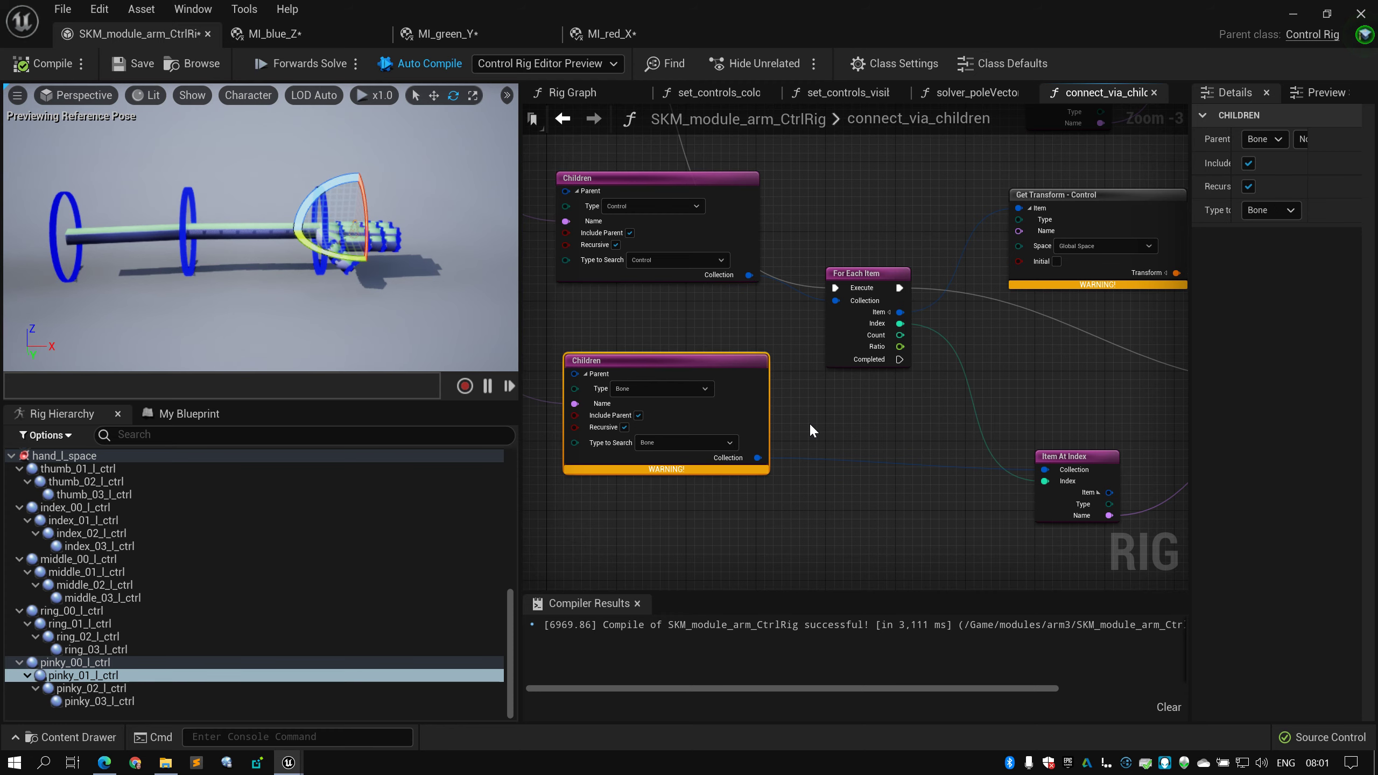
Select Get Transform - Control and Set Transform - Bone to inspect how the control transform drives the matching bone
right_click_drag(810, 423, 739, 387)
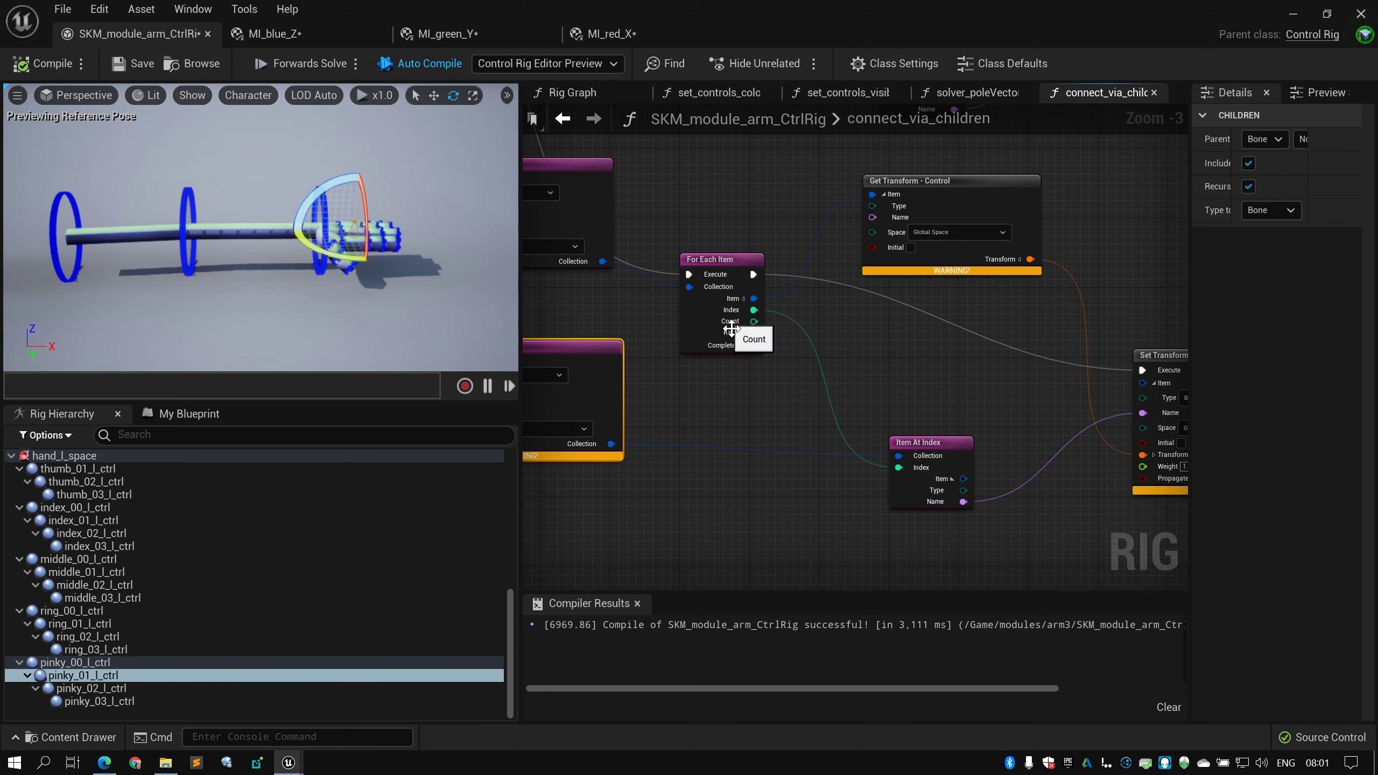
right_click_drag(962, 223, 786, 215)
left_click(823, 213)
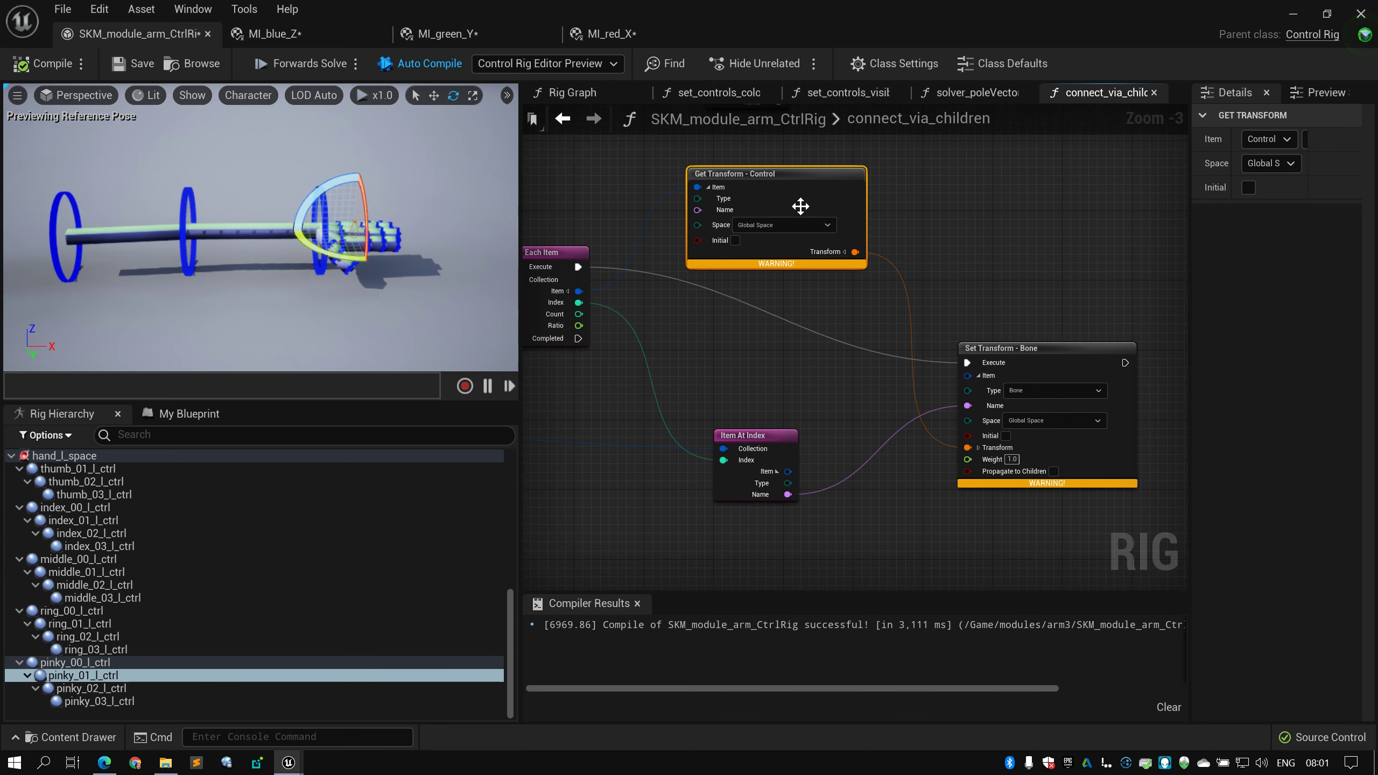
left_click(971, 353)
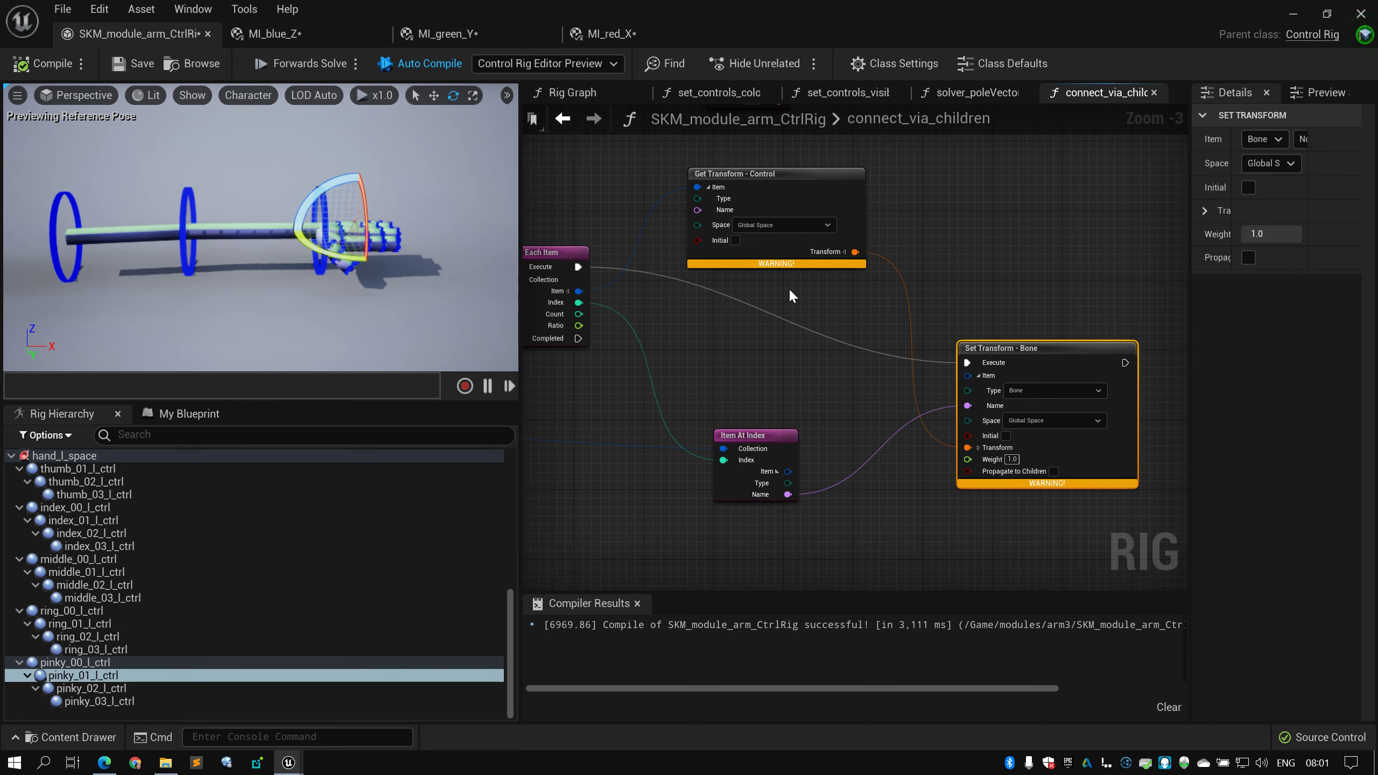
Compare the True and False branches of connect_via_children, box-selecting the nodes and clearing the selection
scroll(849, 348, "down", 3)
right_click_drag(737, 278, 851, 342)
scroll(851, 343, "up", 2)
right_click_drag(678, 234, 731, 261)
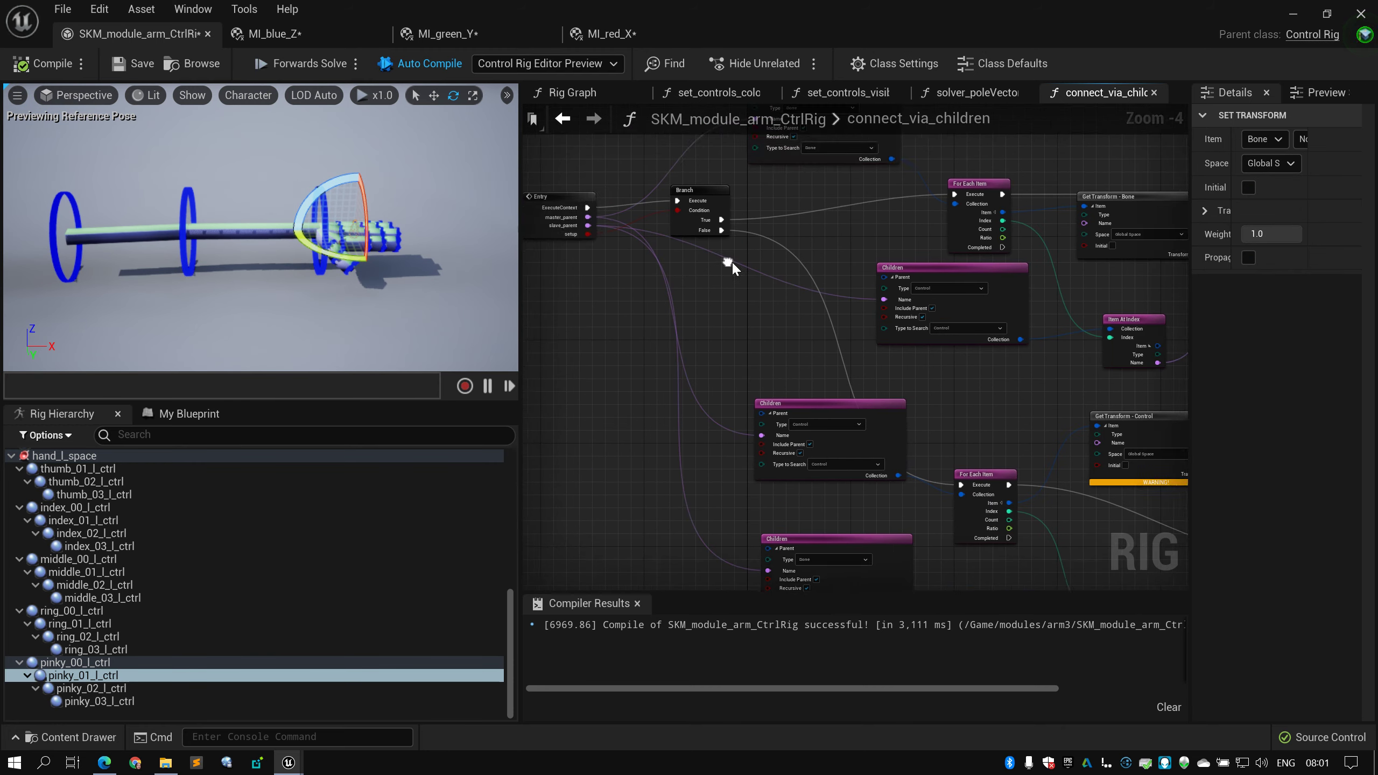
scroll(732, 263, "down", 2)
scroll(711, 276, "up", 2)
scroll(708, 276, "down", 2)
scroll(705, 294, "up", 2)
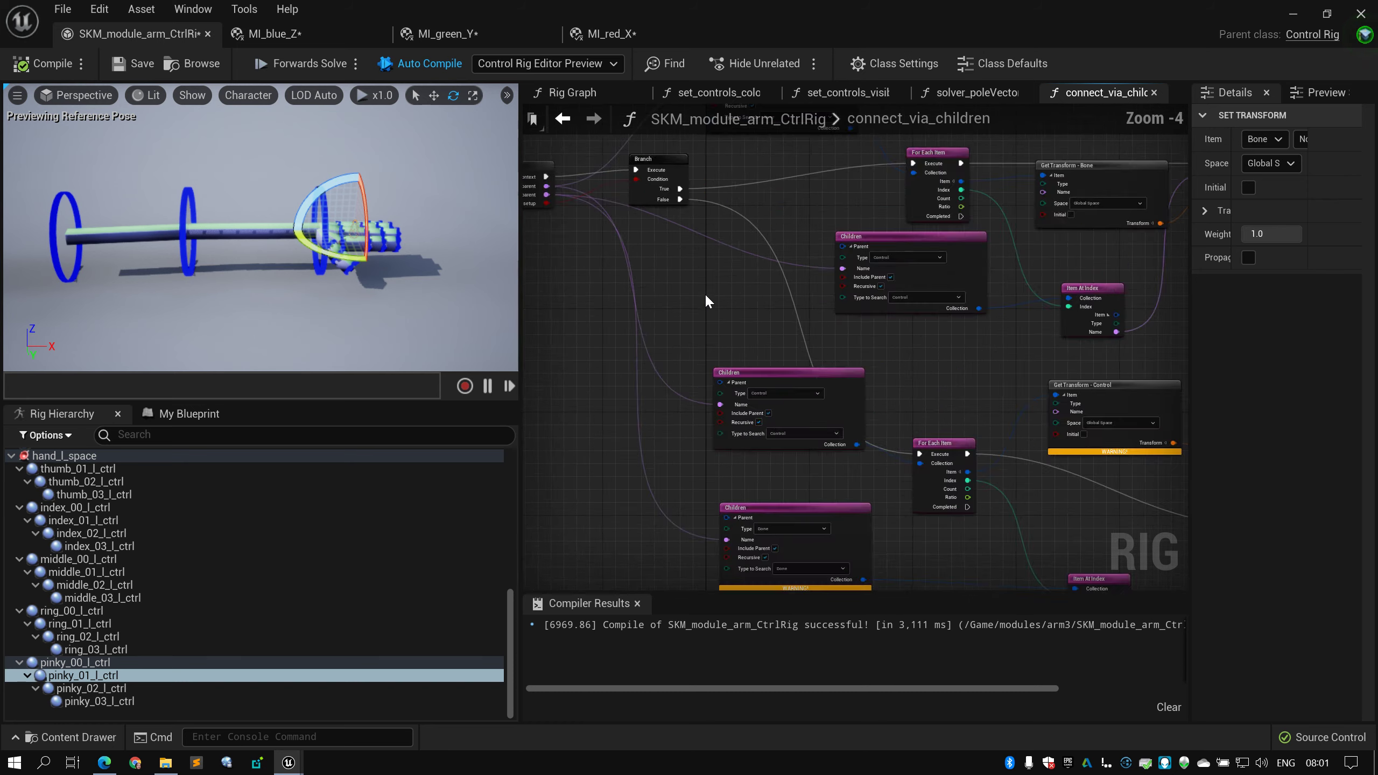
scroll(827, 274, "down", 3)
left_click_drag(1048, 177, 581, 483)
left_click(612, 286)
Widen the graph area and examine the complete connect_via_children network from Entry to the transform setters
scroll(603, 346, "up", 2)
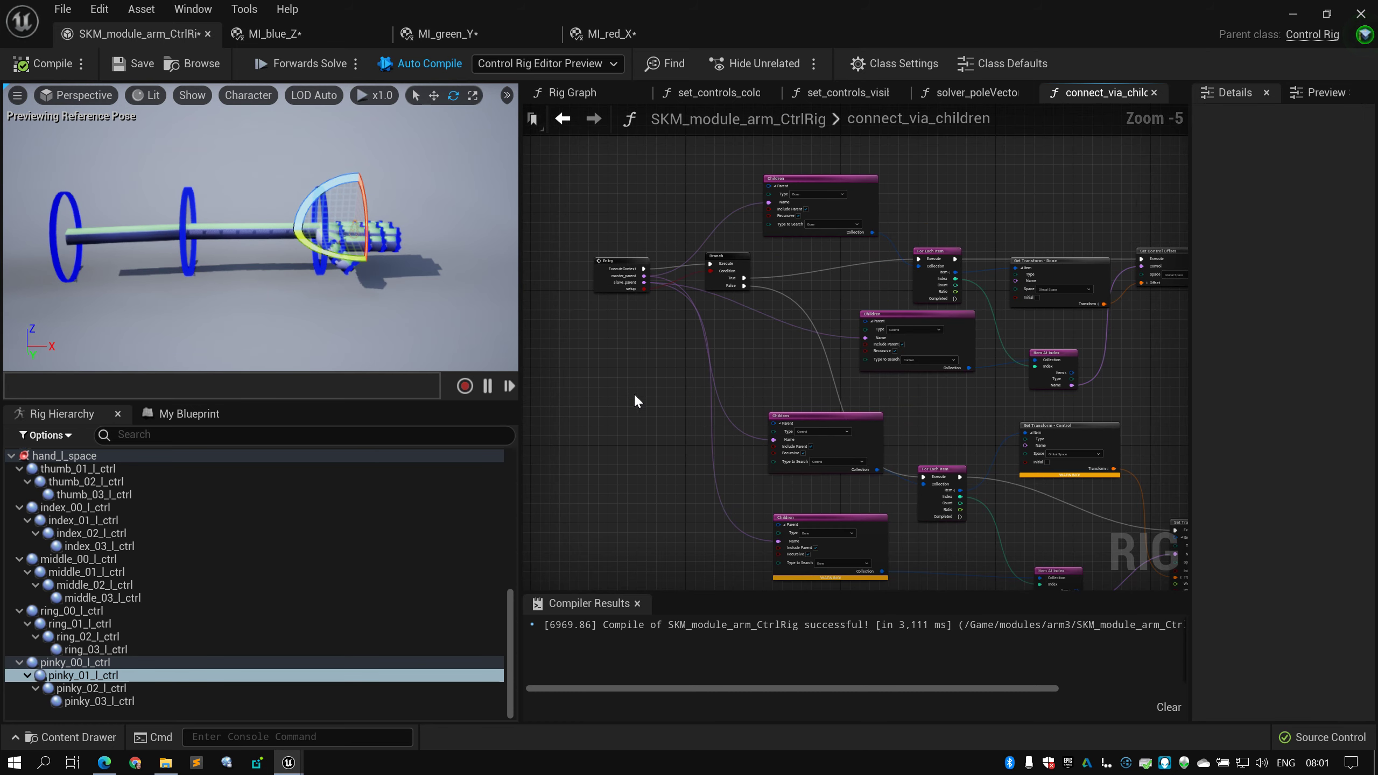
right_click_drag(634, 392, 592, 343)
scroll(593, 340, "down", 1)
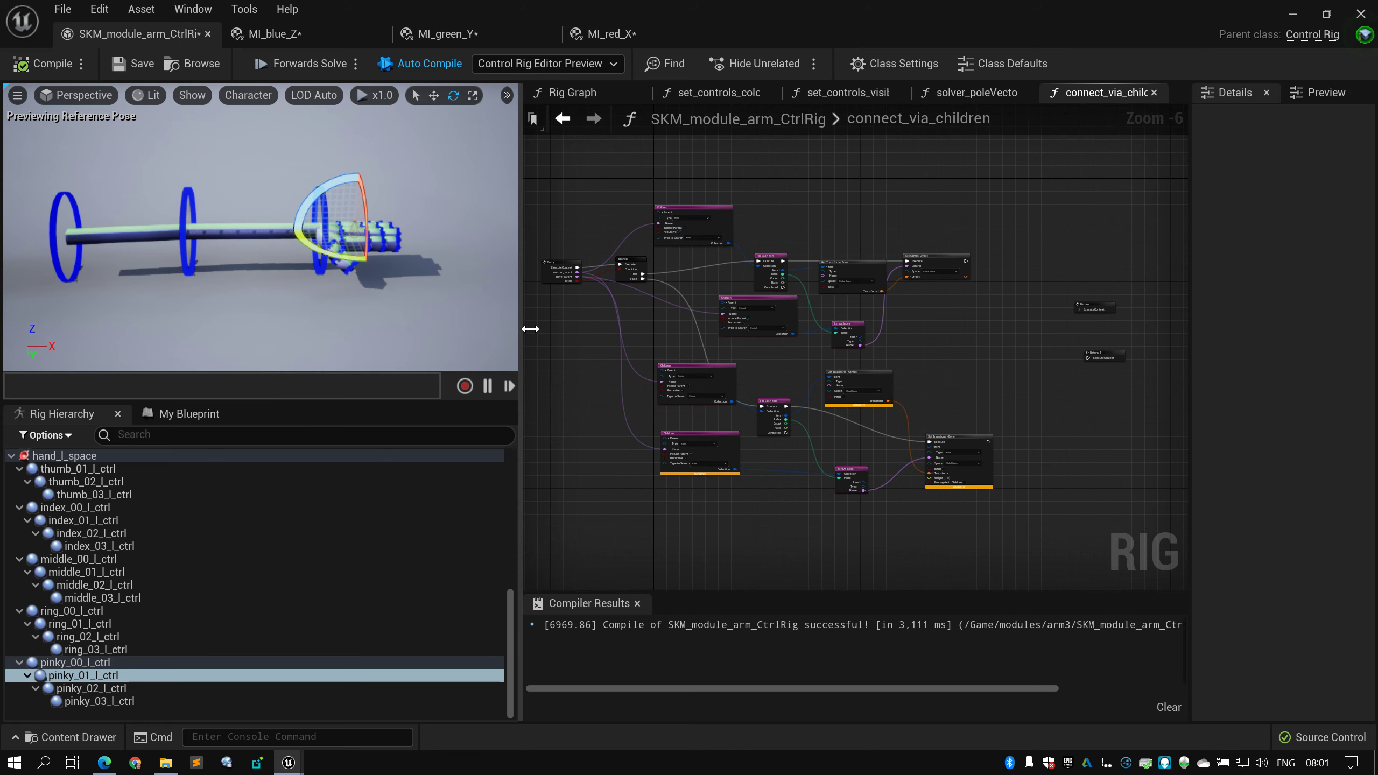
left_click_drag(531, 329, 506, 328)
scroll(599, 311, "up", 2)
scroll(603, 313, "down", 2)
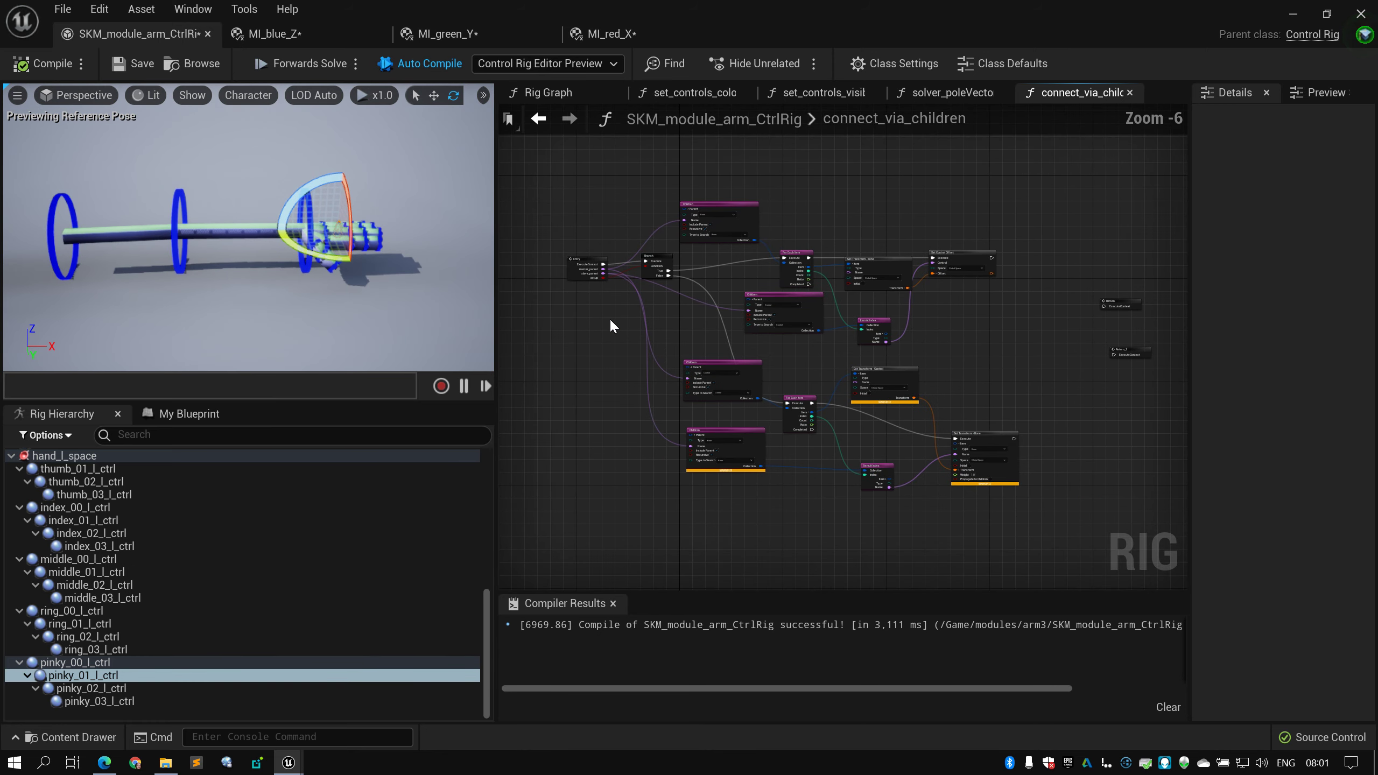
scroll(558, 308, "up", 1)
scroll(558, 308, "down", 1)
scroll(617, 323, "up", 1)
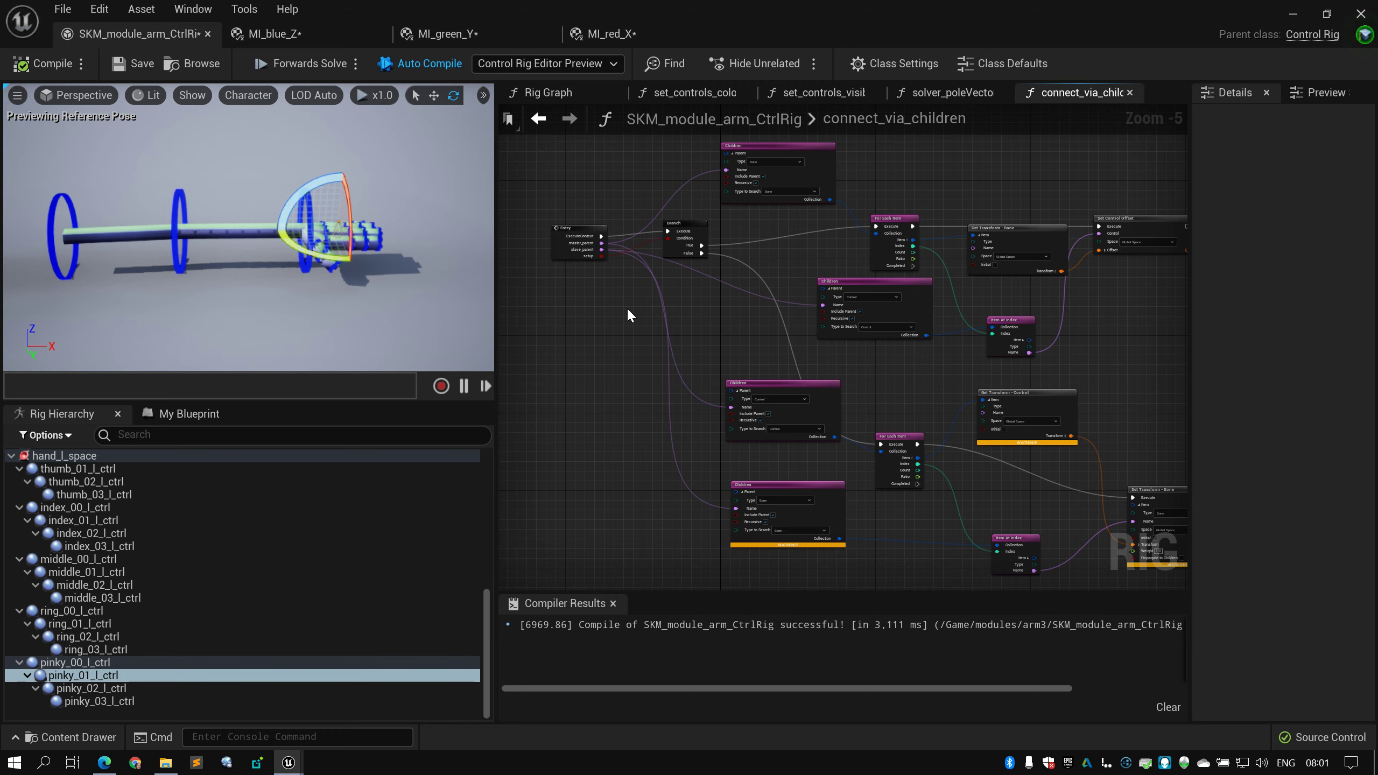
Select the Bone Children node on the True branch to inspect its parent type and search options
scroll(627, 308, "down", 2)
scroll(725, 340, "up", 3)
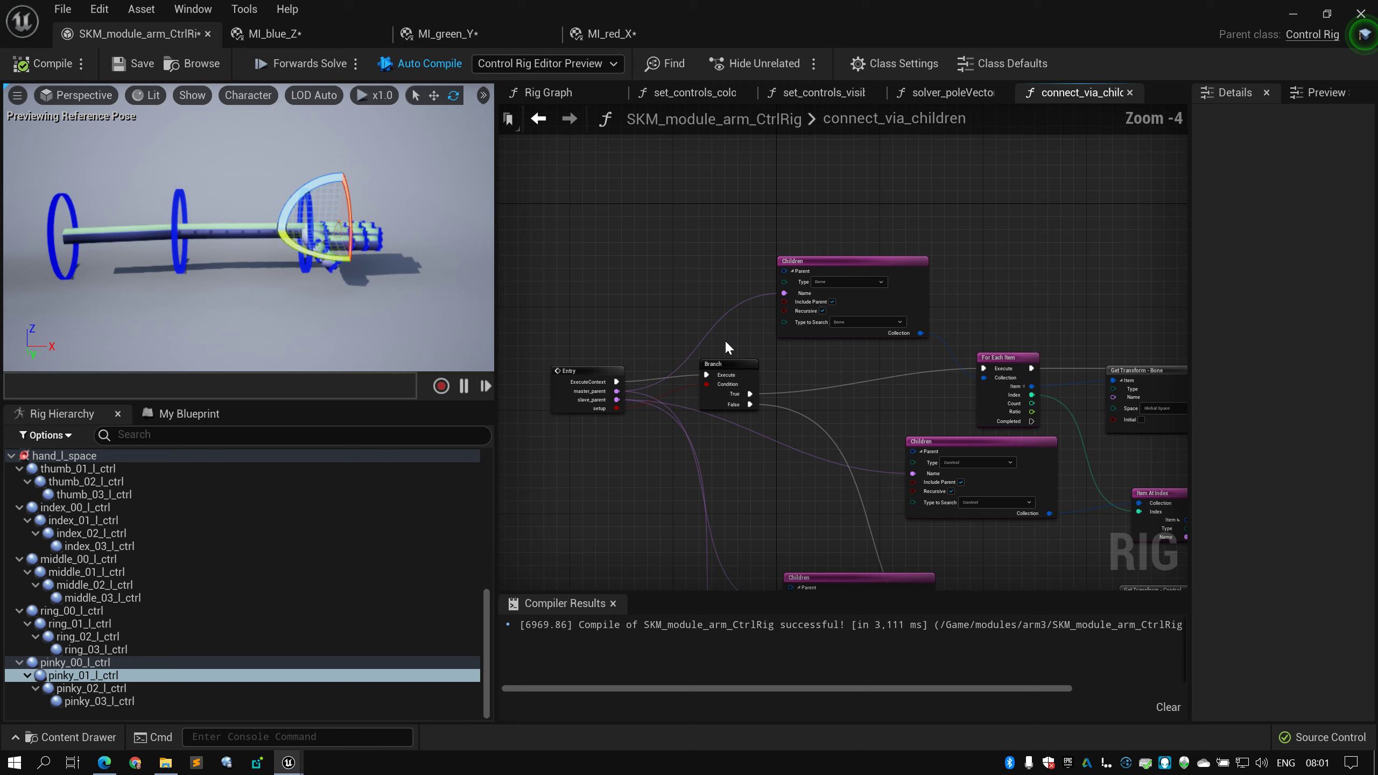
left_click(842, 279)
scroll(624, 268, "down", 1)
scroll(613, 352, "down", 1)
right_click_drag(608, 333, 634, 340)
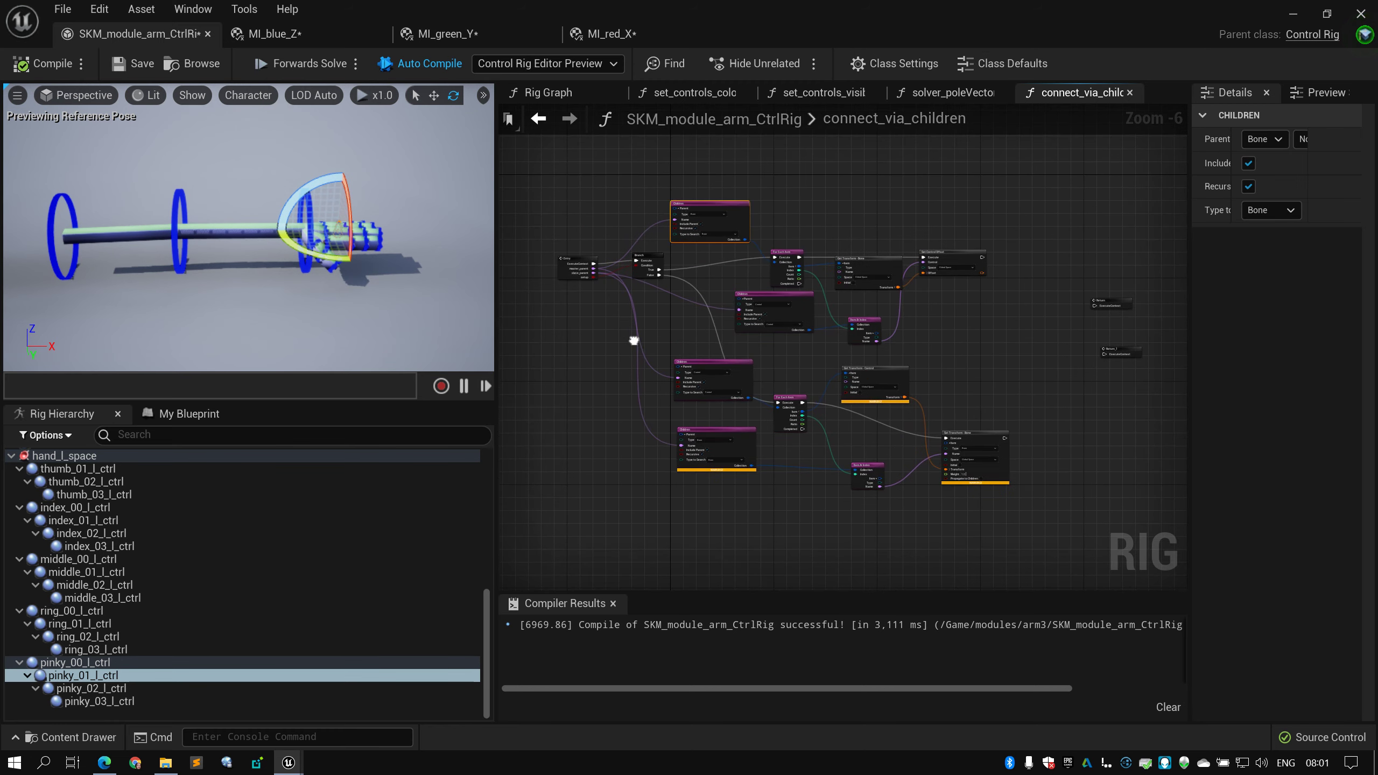
Review the Utilities functions by selecting solver_poleVector, connect_via_children, set_controls_visibility and set_controls_color in My Blueprint
left_click(162, 412)
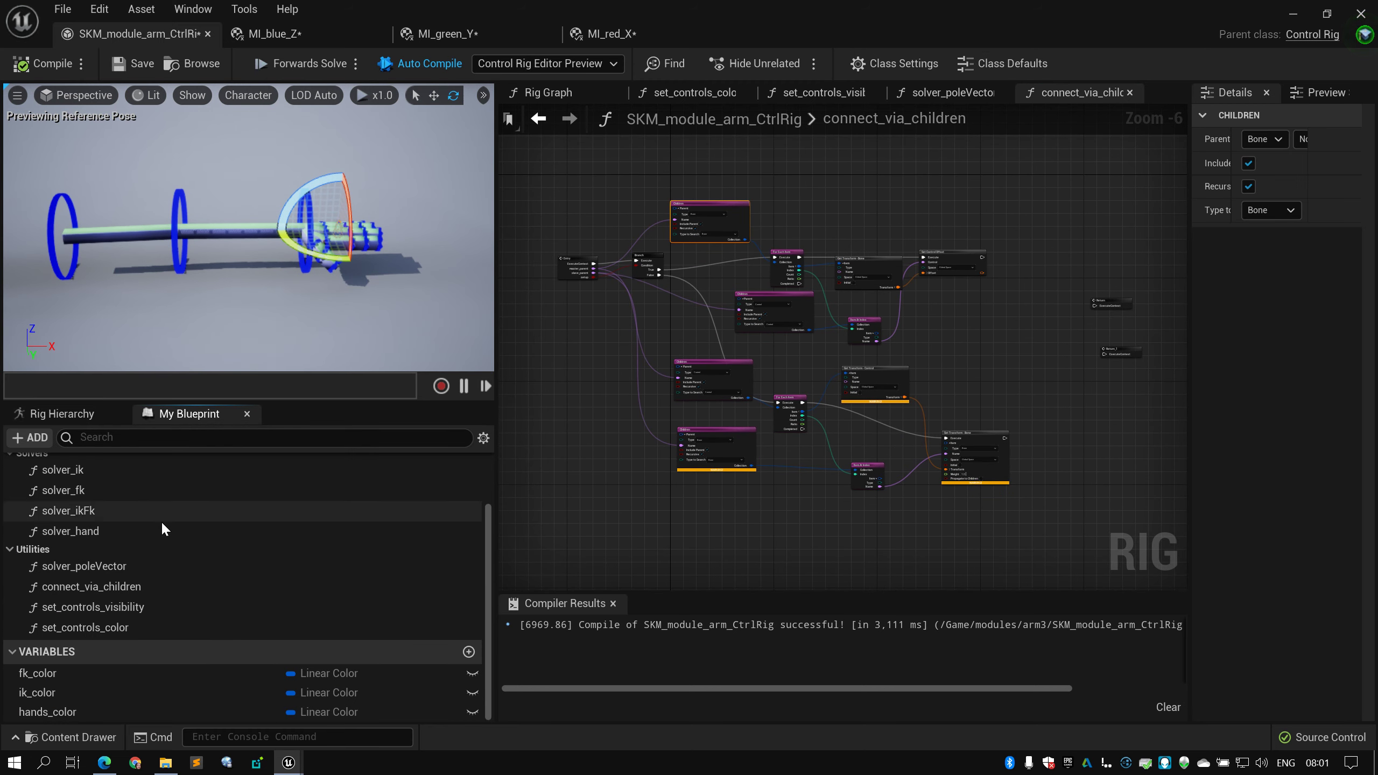
left_click(115, 570)
left_click(118, 586)
left_click(122, 607)
left_click(125, 629)
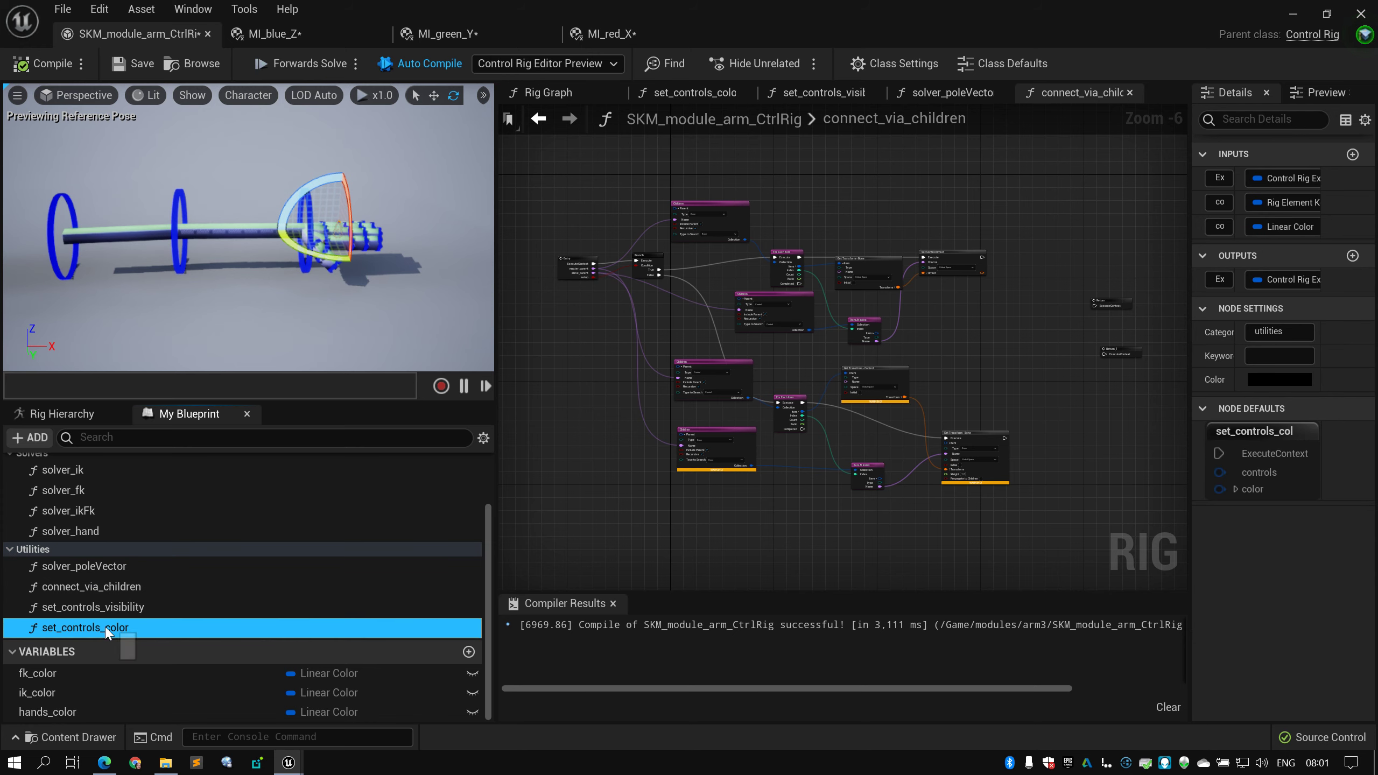
left_click(149, 612)
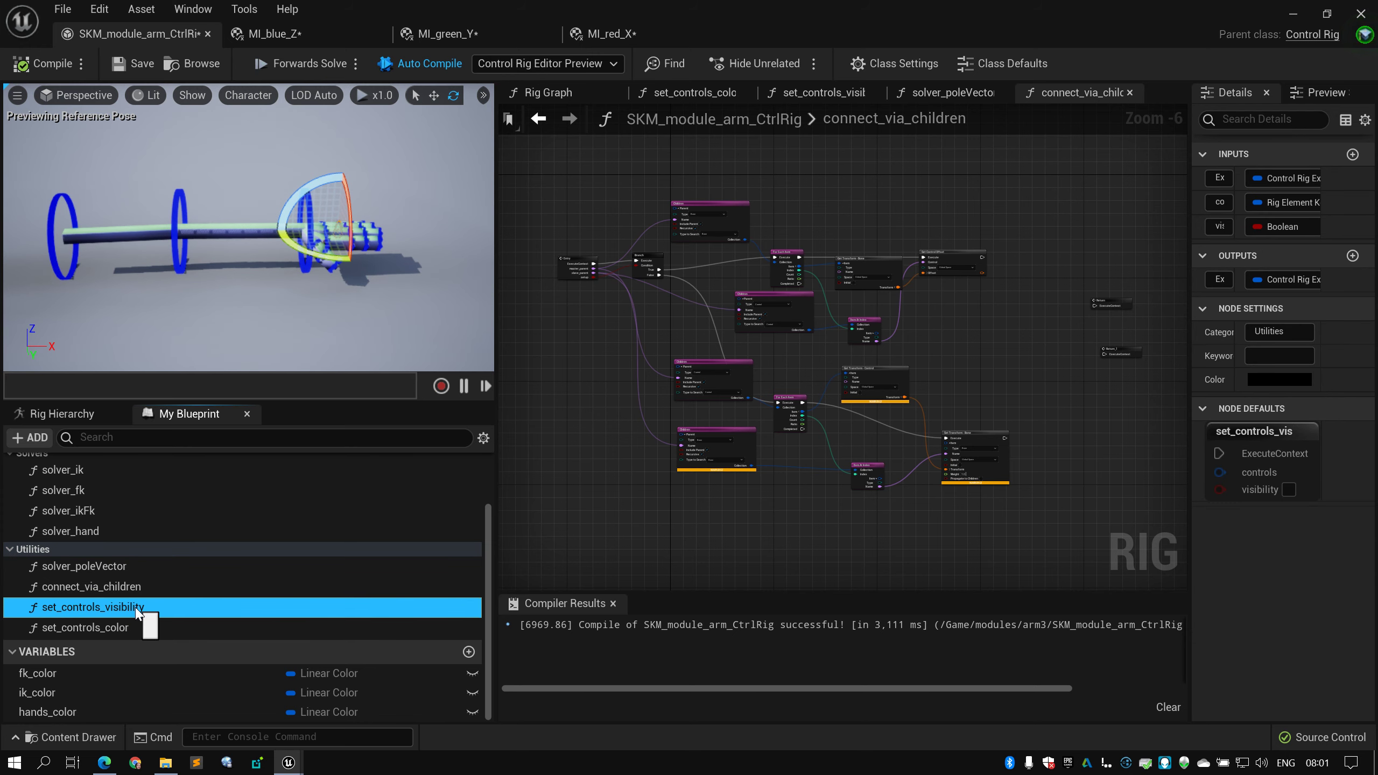
left_click(123, 586)
Inspect the True branch's Bone Children node again and select solver_poleVector to view its inputs and outputs
scroll(601, 524, "up", 4)
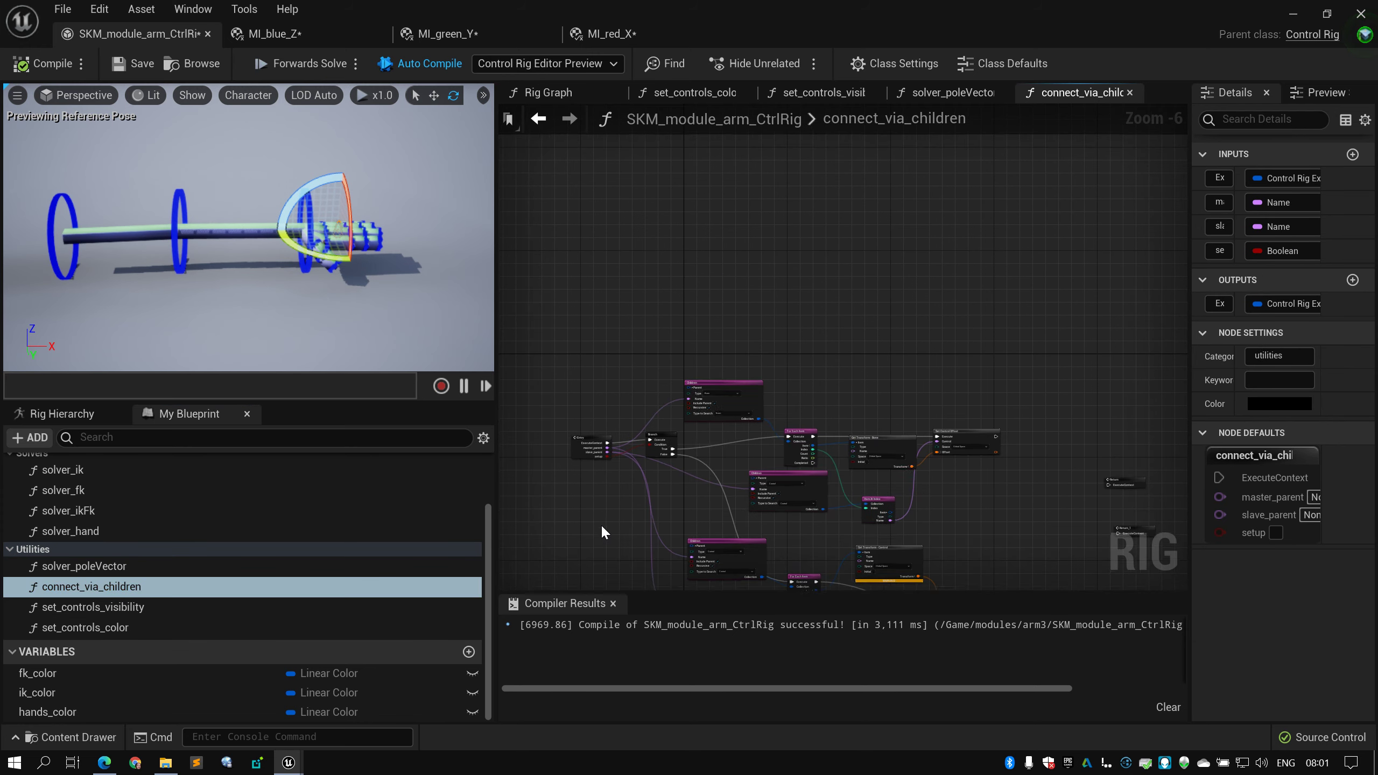
right_click_drag(945, 155, 836, 236)
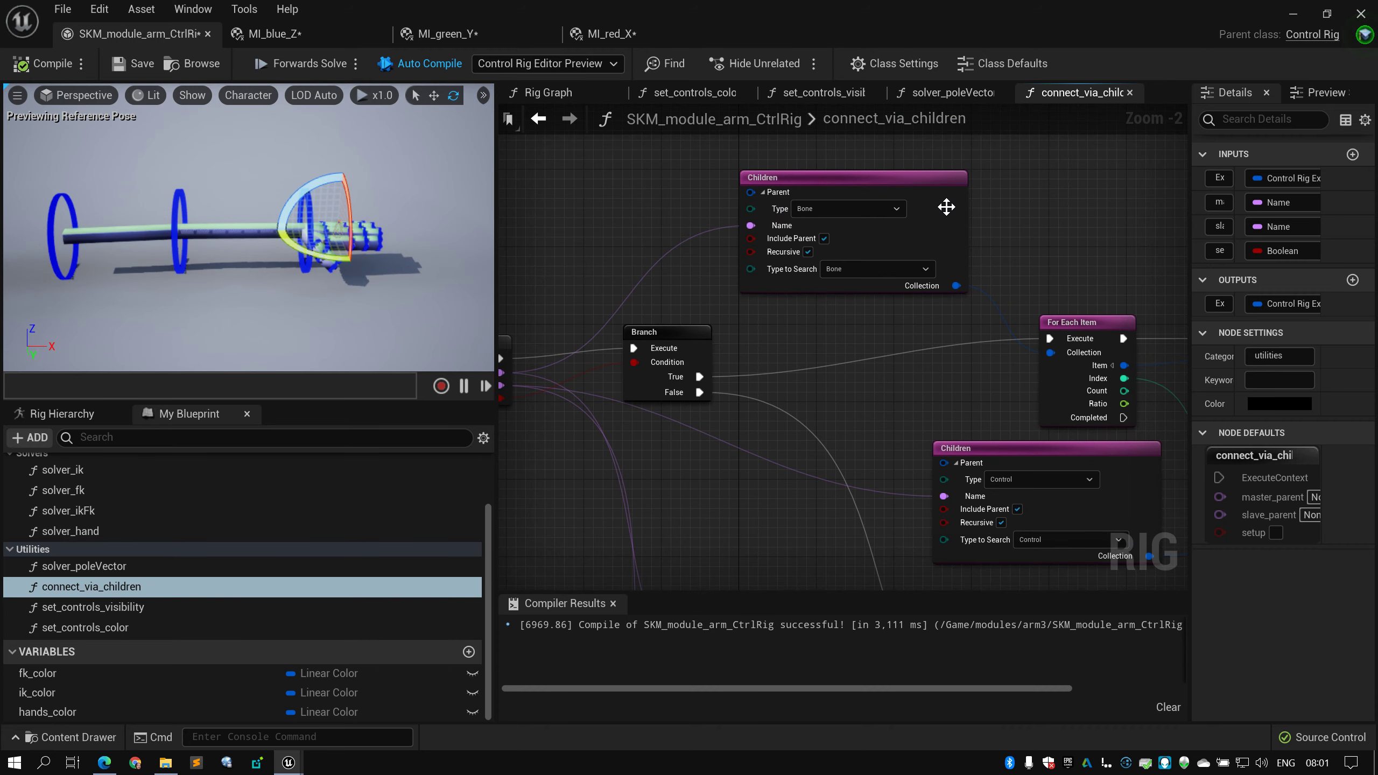
left_click(945, 207)
left_click(194, 569)
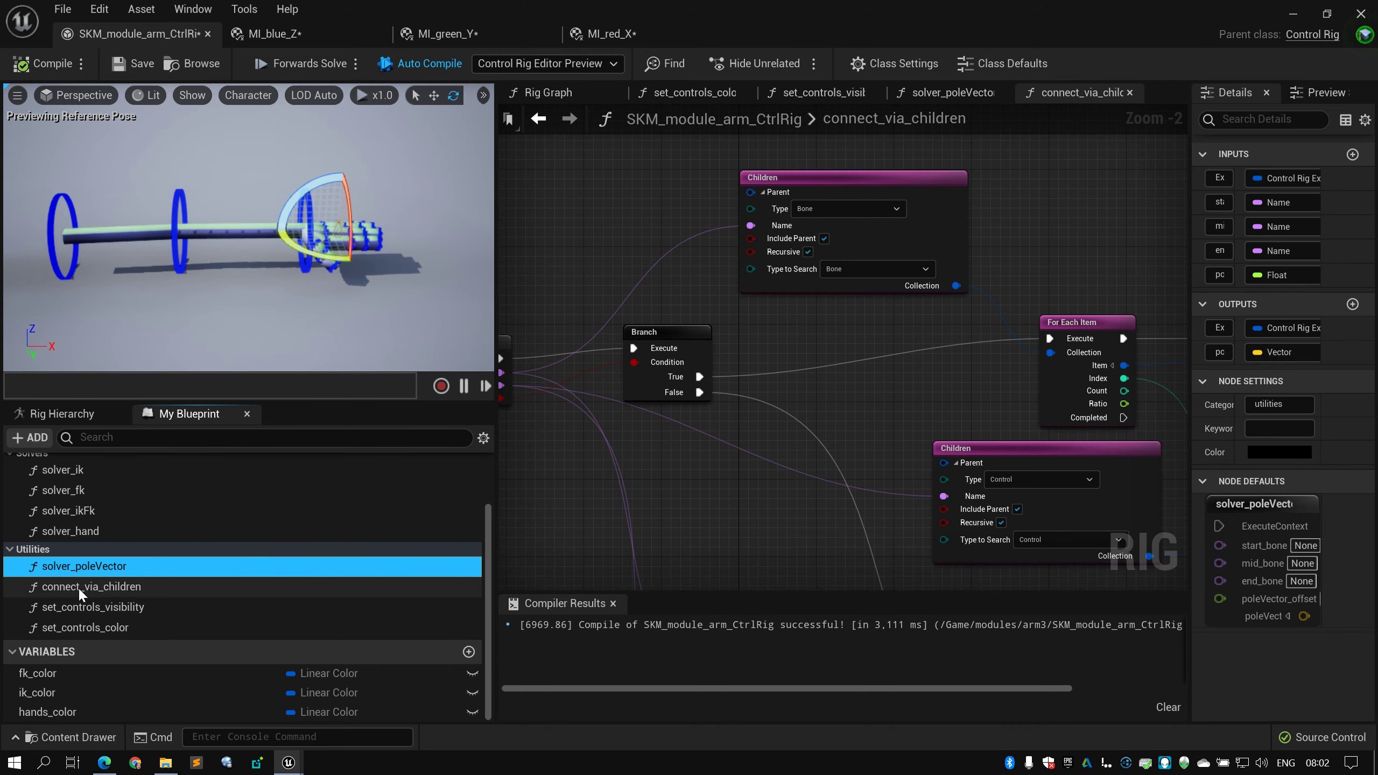
scroll(609, 464, "down", 3)
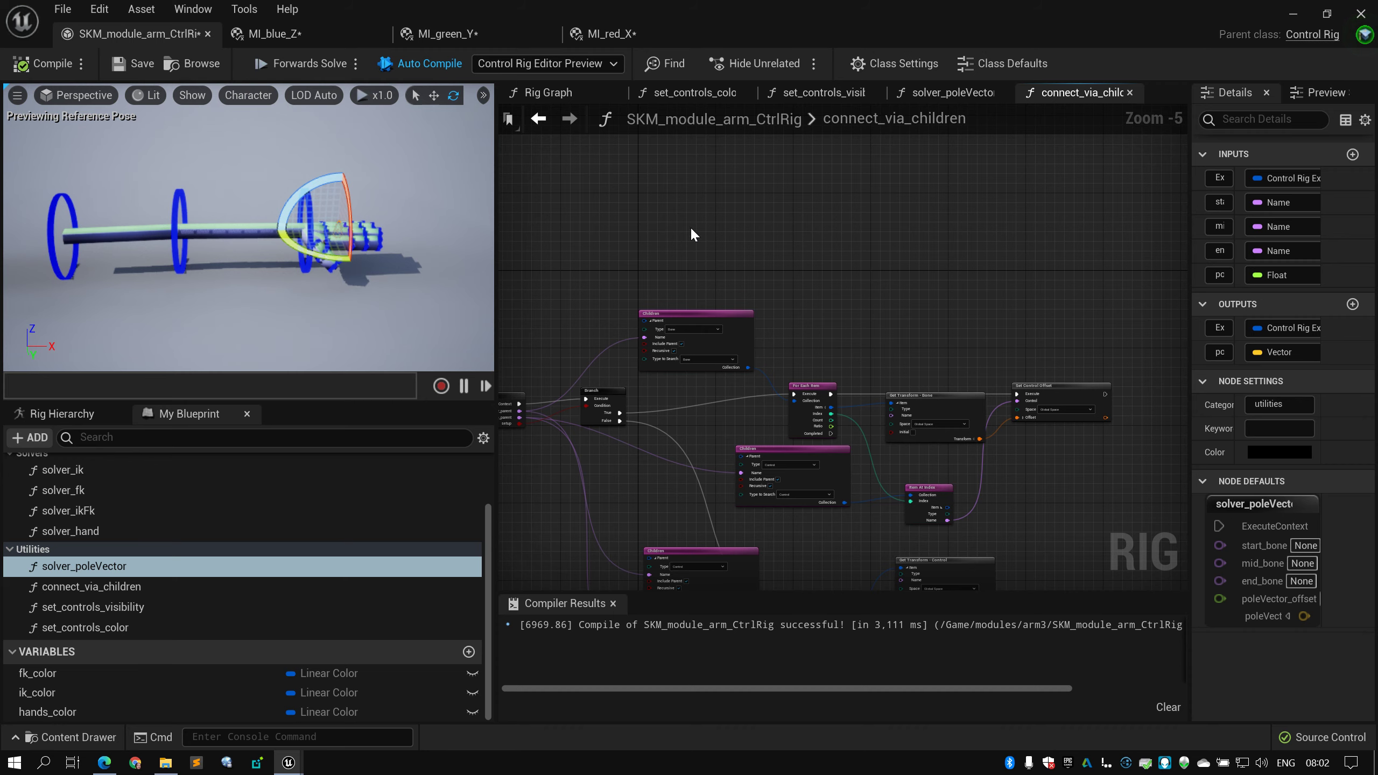
Return to the Rig Graph and examine the setup chain's solver_ikFk and solver_hand nodes alongside the function list
left_click(553, 97)
right_click_drag(612, 306, 591, 427)
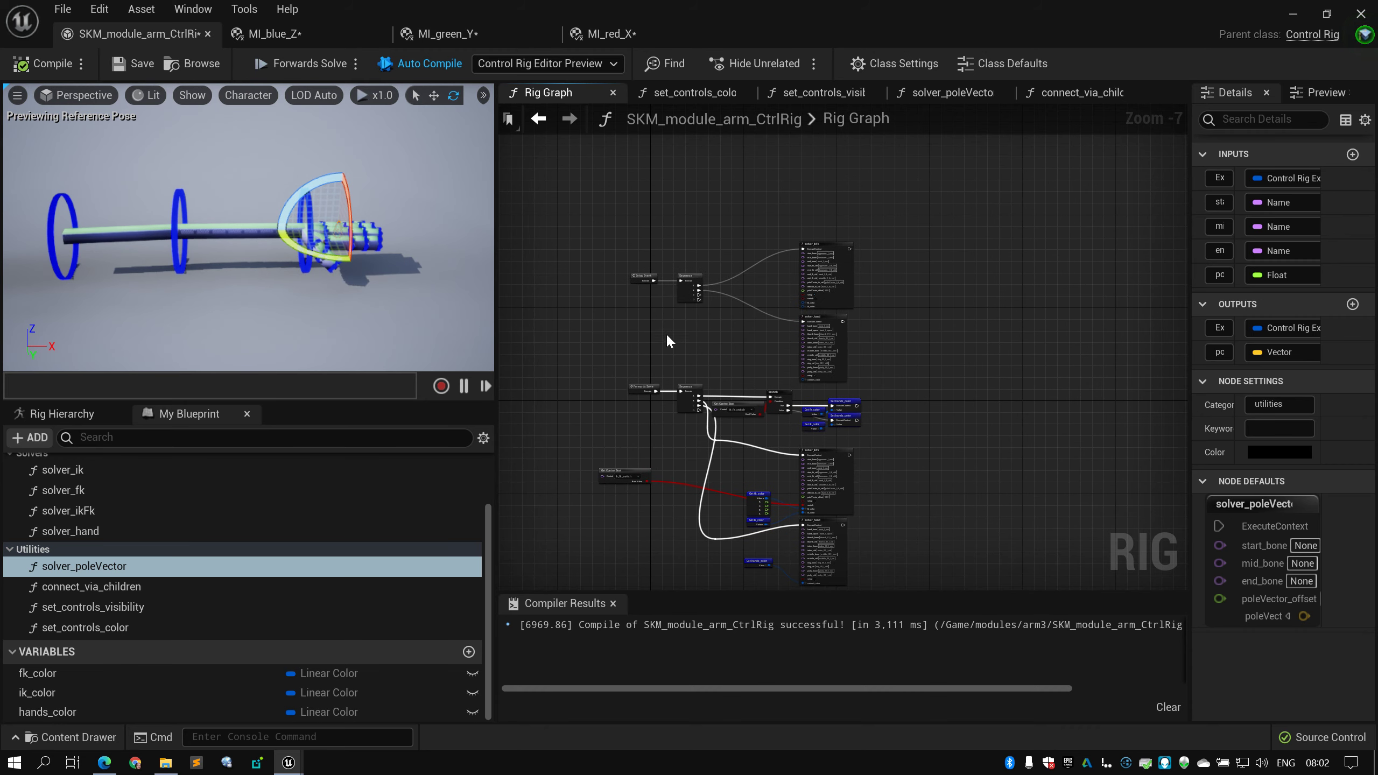
scroll(666, 333, "up", 4)
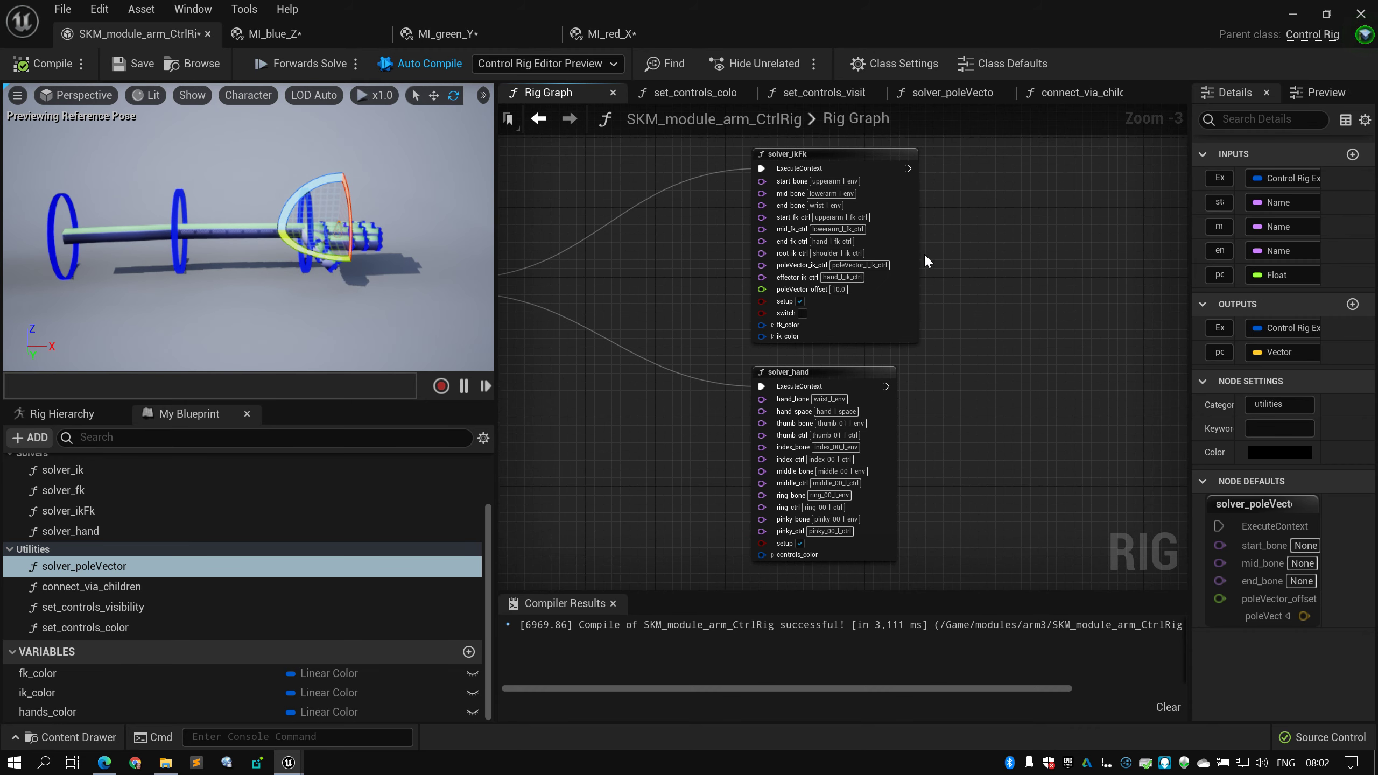
right_click_drag(926, 257, 799, 339)
scroll(337, 524, "up", 3)
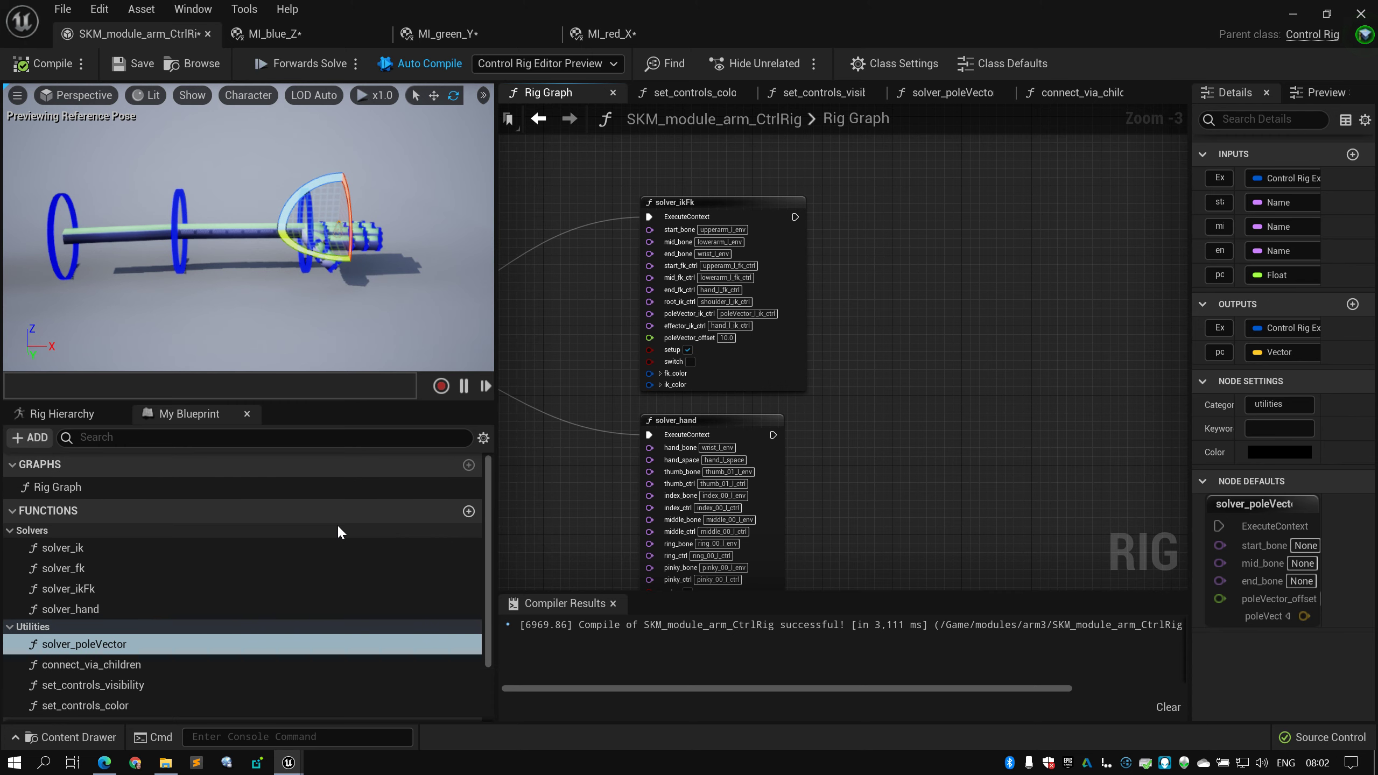
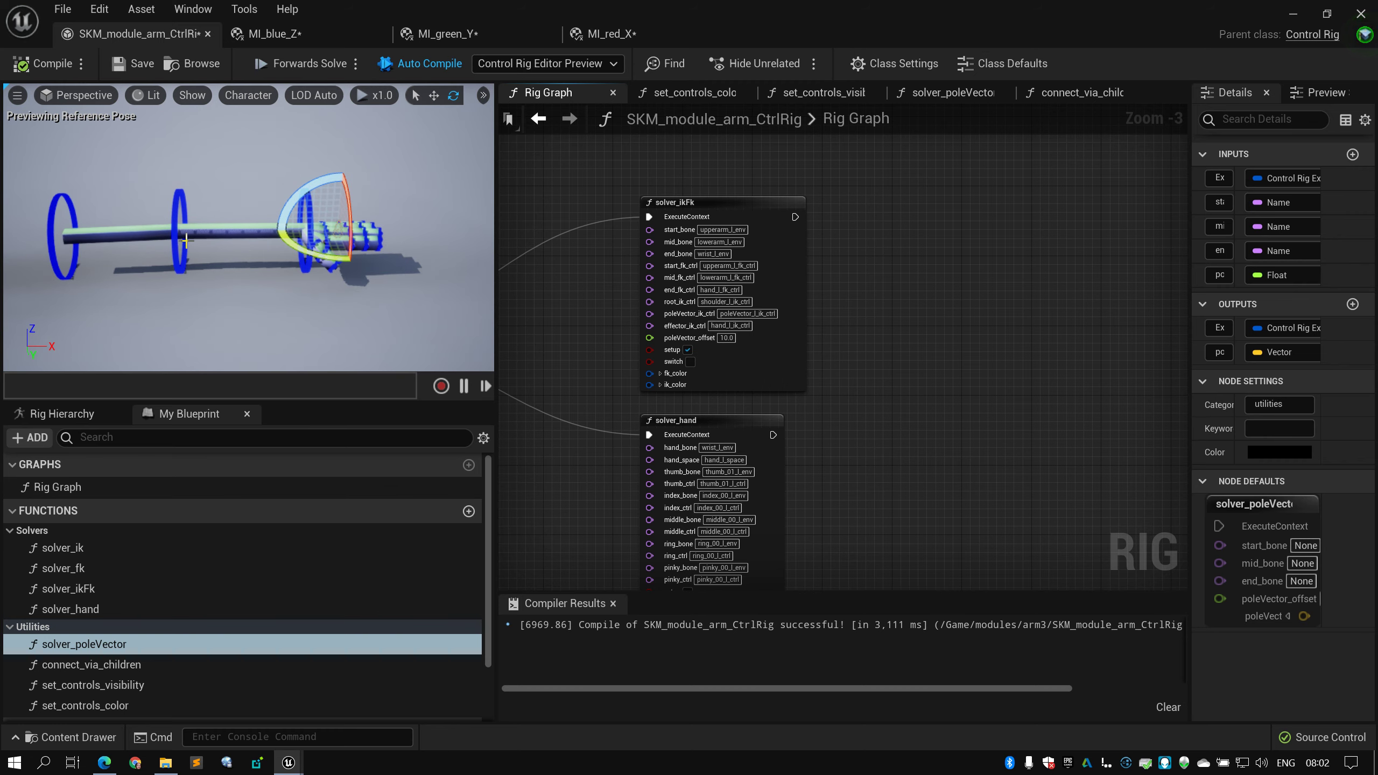
Open the solver_ikFk function and box-select its nodes to survey the network, clearing the selection
double_click(728, 210)
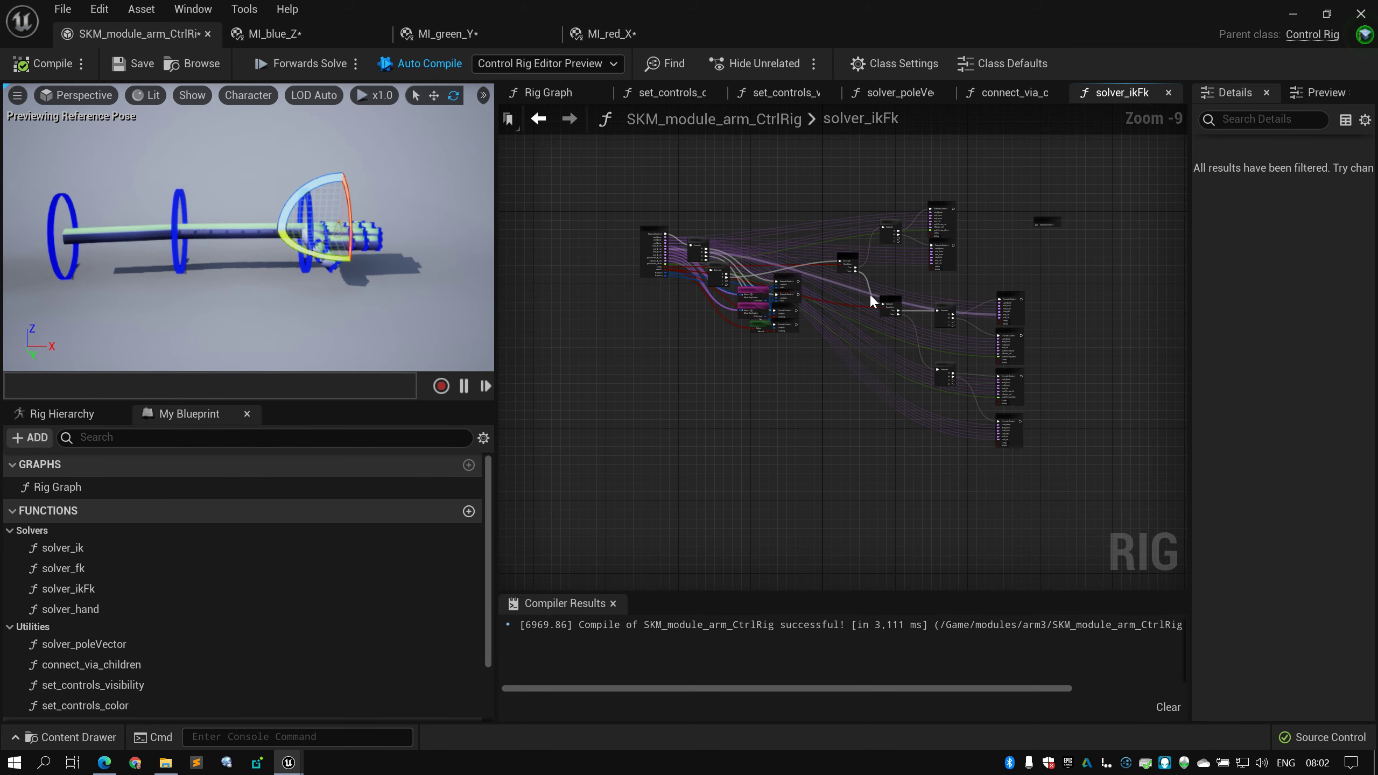
left_click_drag(618, 170, 1169, 516)
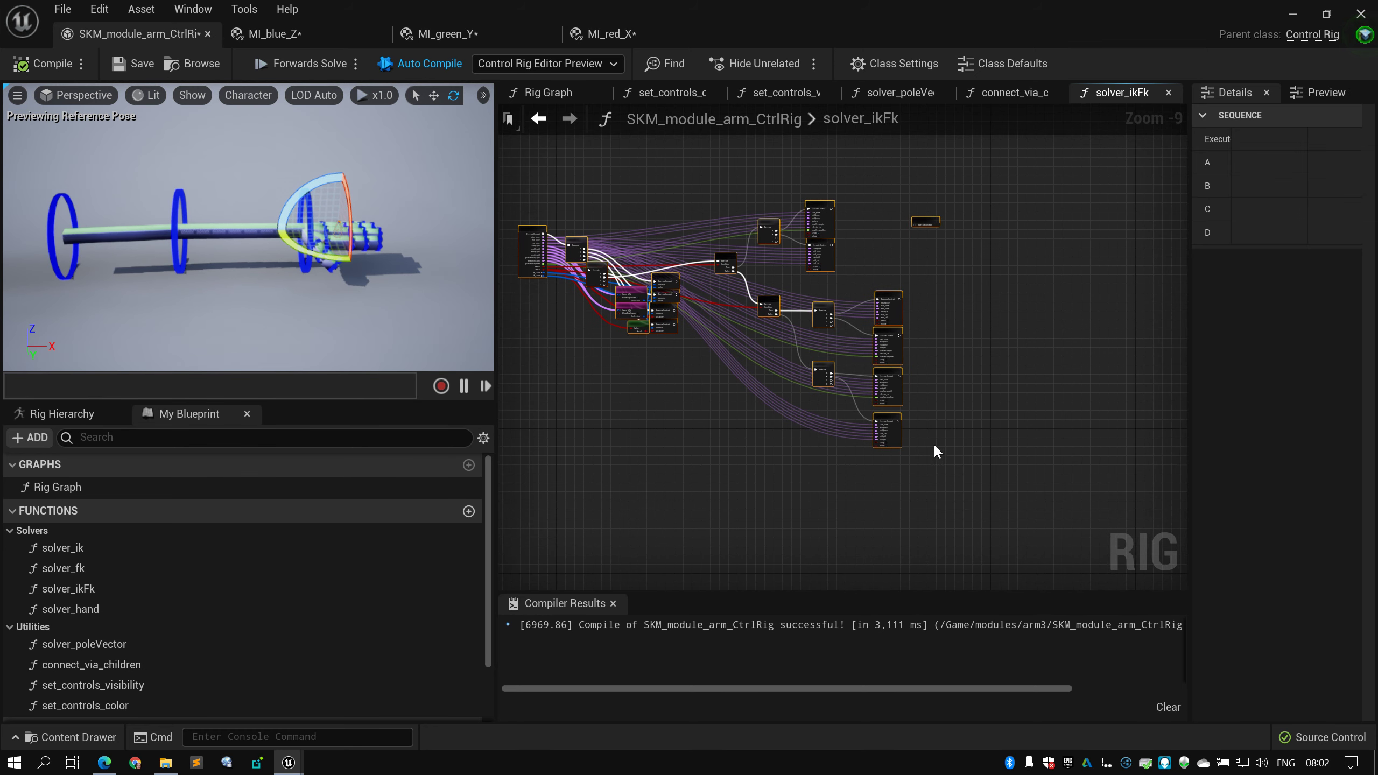
scroll(955, 378, "up", 2)
left_click_drag(1112, 216, 520, 490)
left_click(621, 442)
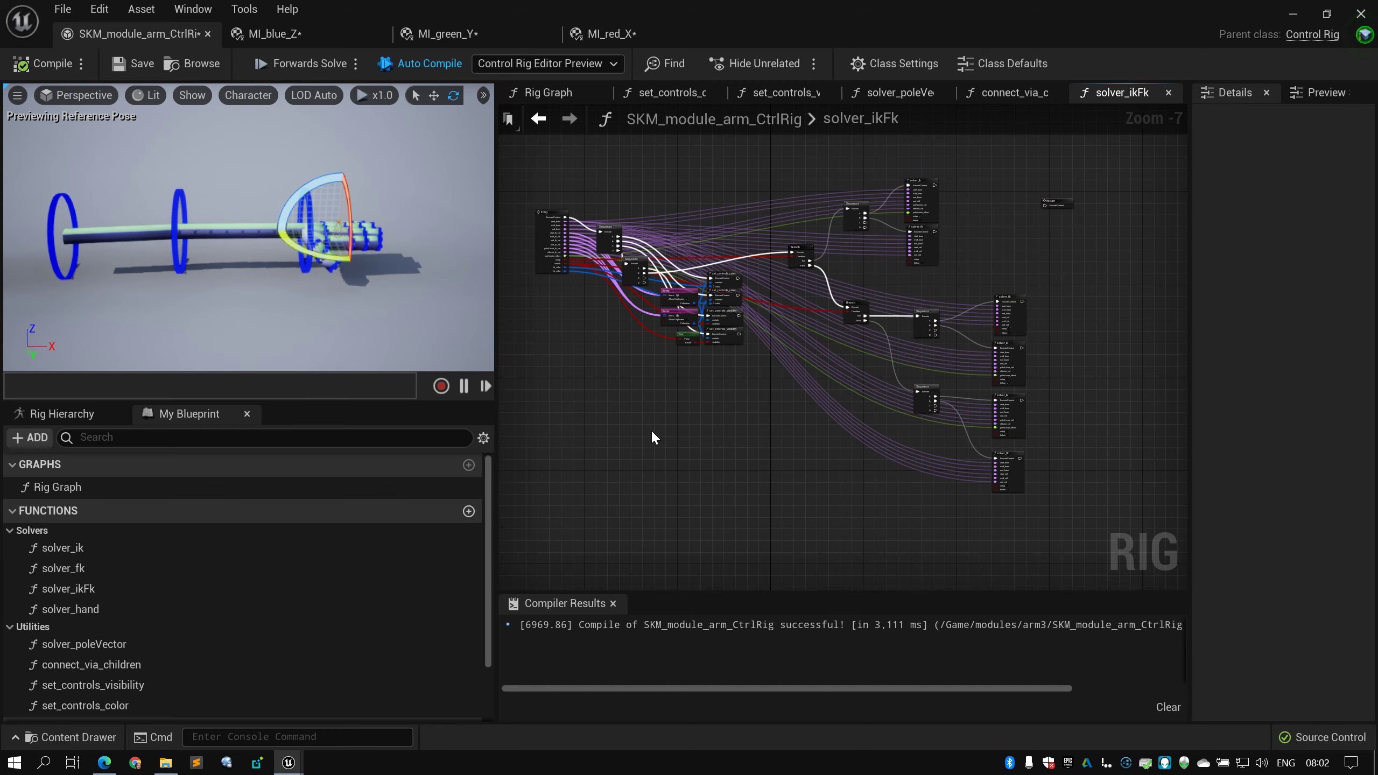
Select all solver_ikFk nodes from Entry to Return and examine how the sequences and branches connect to the solvers
left_click_drag(535, 167, 1112, 522)
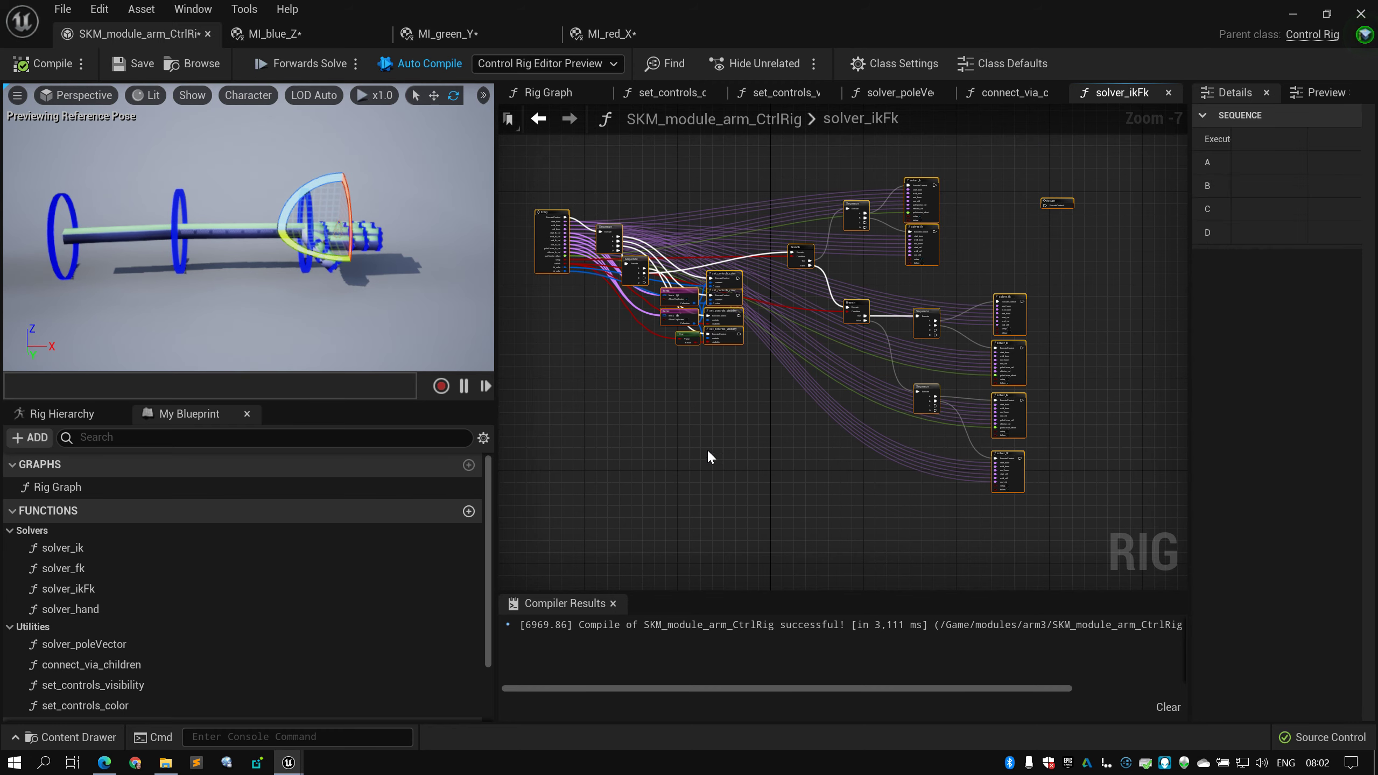
right_click_drag(646, 367, 863, 524)
scroll(863, 524, "up", 4)
right_click_drag(823, 367, 665, 425)
scroll(670, 424, "down", 4)
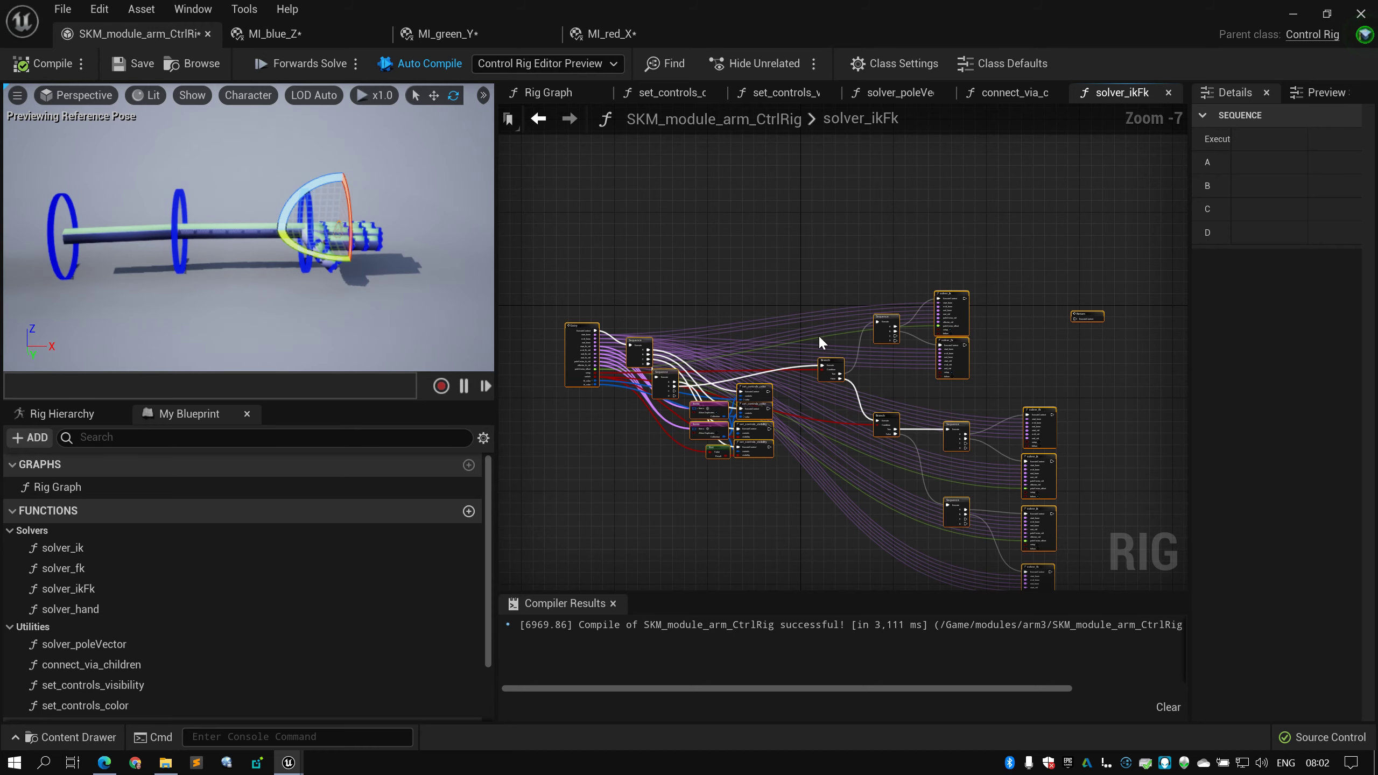
Survey the solver_ikFk network from the Entry node through the two Sequence nodes to the branches and solvers
right_click_drag(676, 300, 816, 286)
scroll(817, 286, "up", 3)
right_click_drag(998, 340, 896, 235)
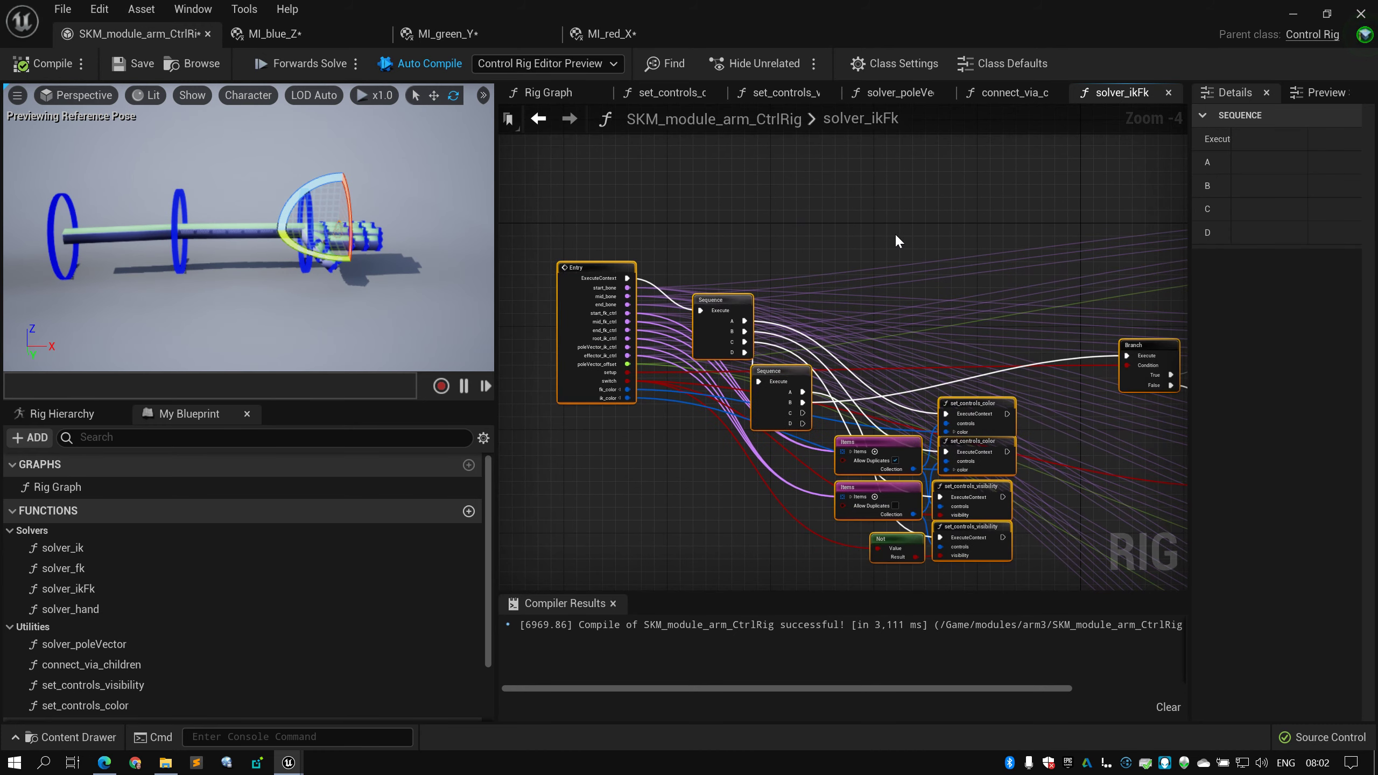
scroll(597, 279, "down", 2)
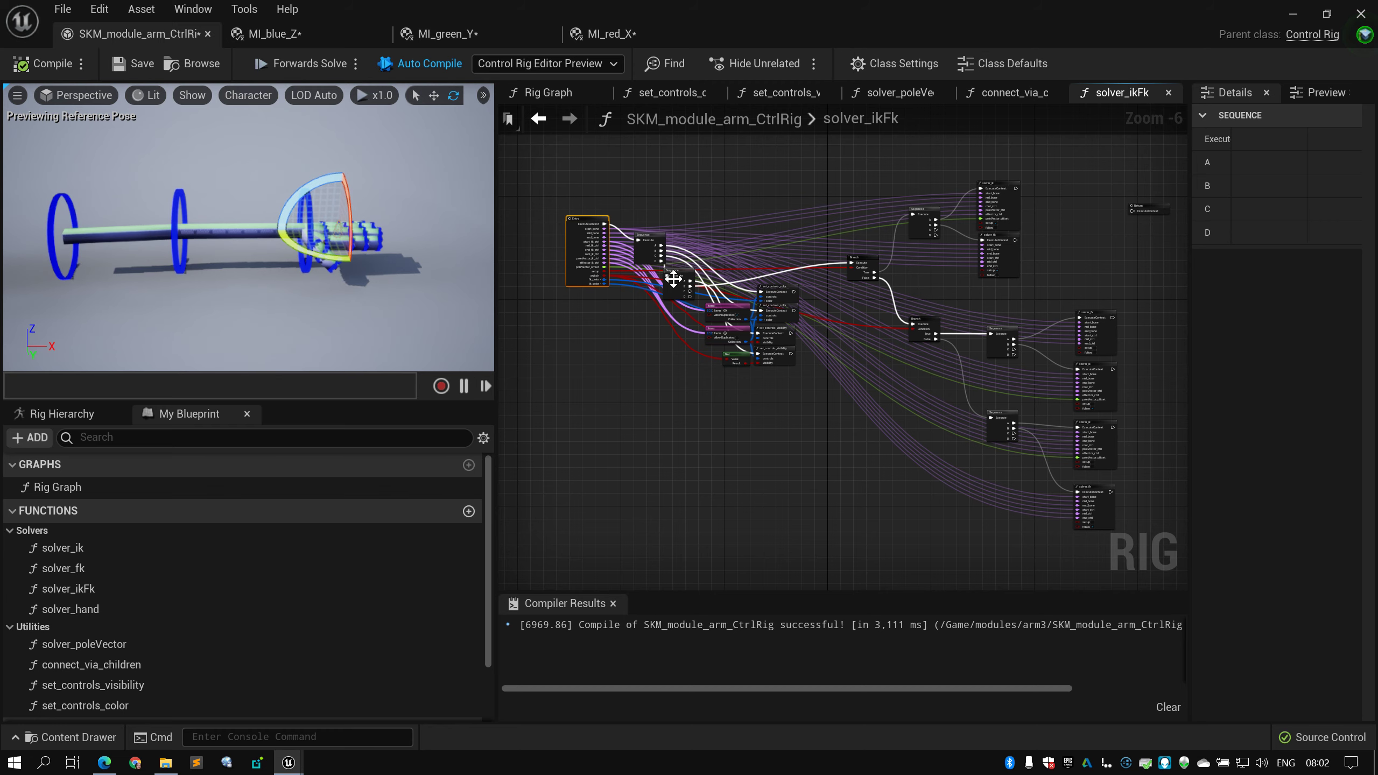
right_click_drag(634, 207, 686, 221)
scroll(686, 221, "up", 2)
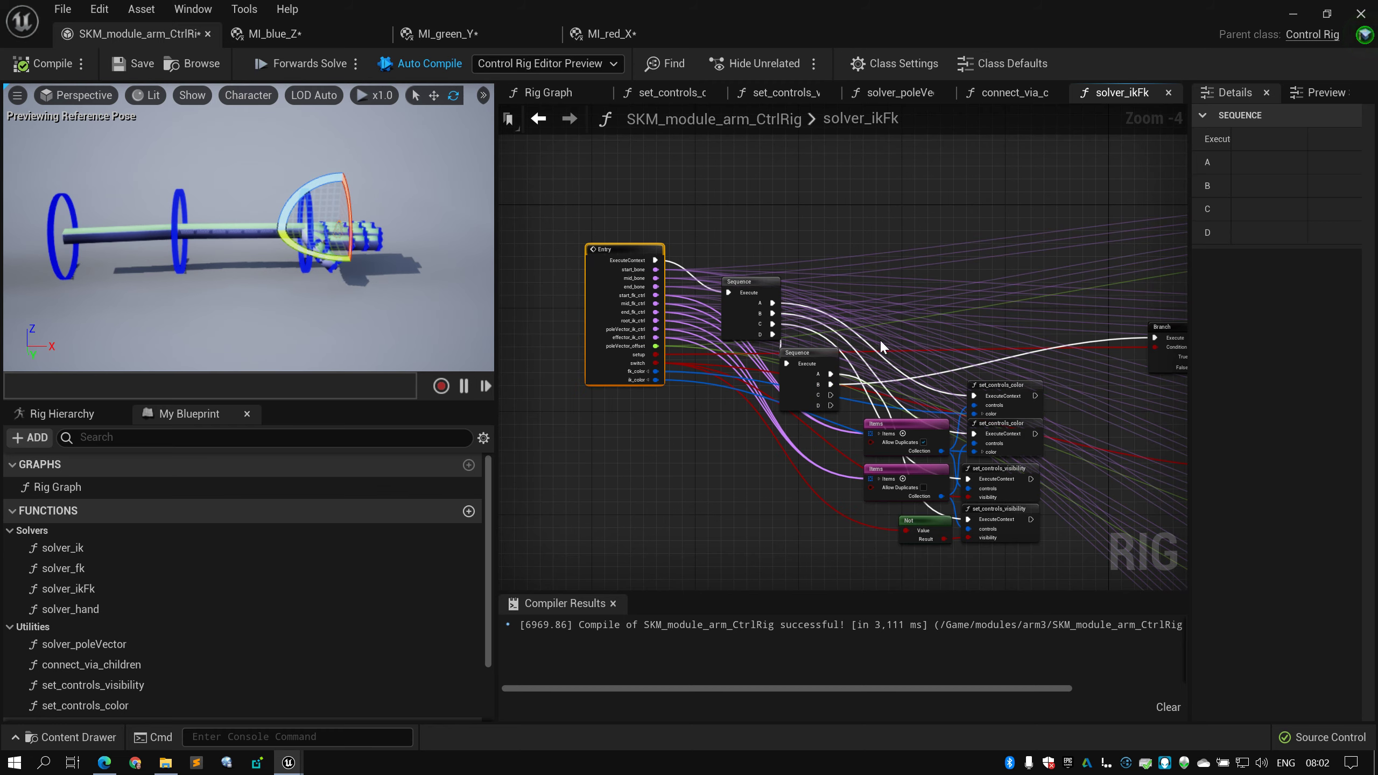
scroll(890, 337, "down", 2)
right_click_drag(898, 334, 718, 302)
right_click_drag(741, 200, 835, 212)
scroll(801, 242, "up", 3)
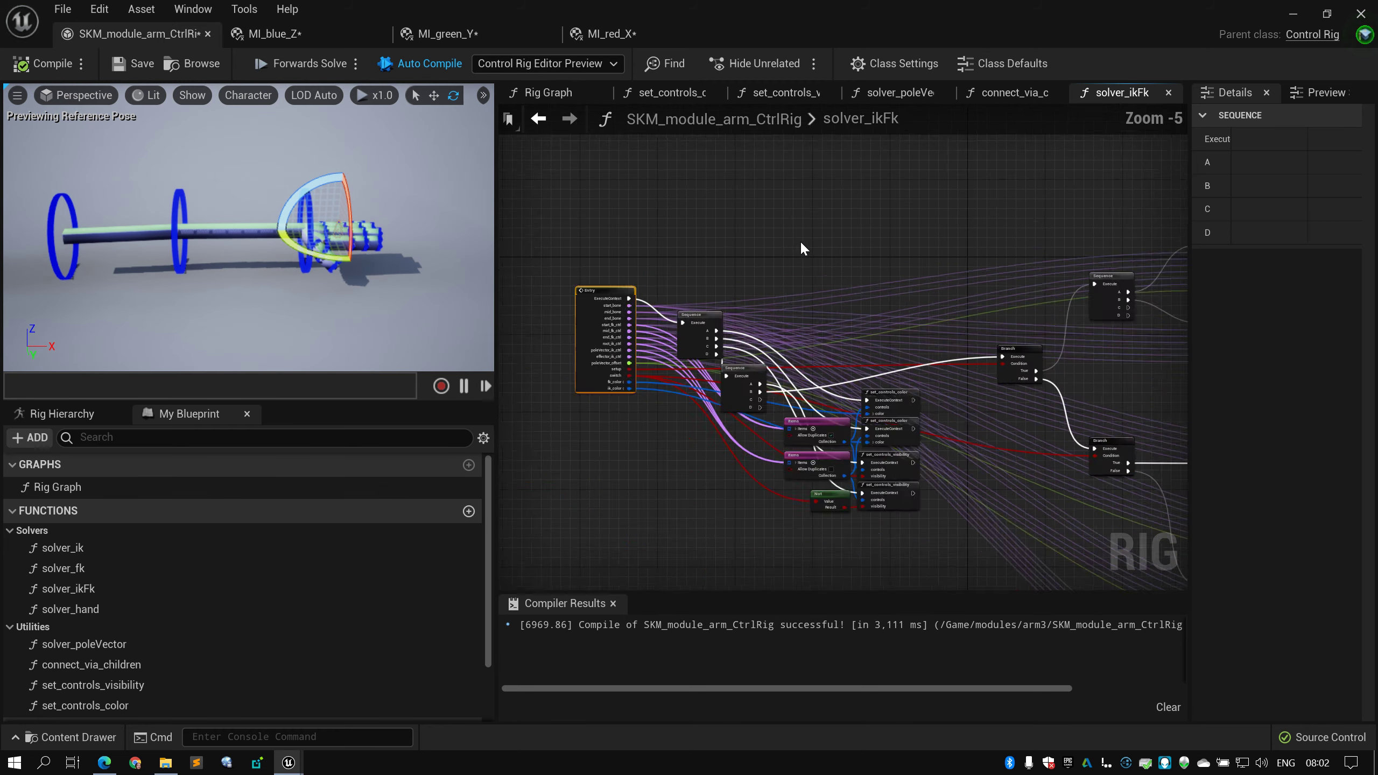
right_click_drag(756, 259, 865, 239)
scroll(863, 240, "down", 2)
scroll(749, 272, "up", 2)
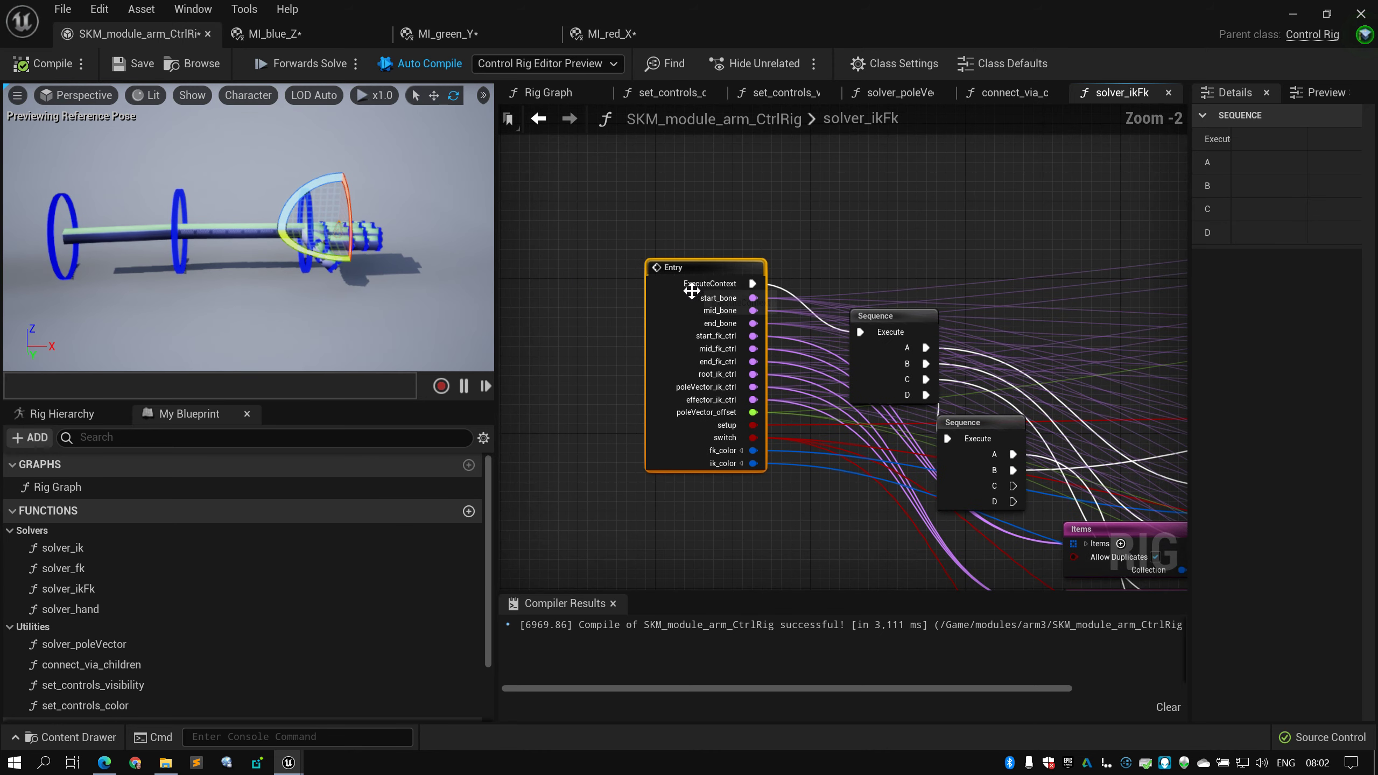
Widen the Details area and select the Entry node to examine the function's inputs and their types
scroll(834, 239, "up", 3)
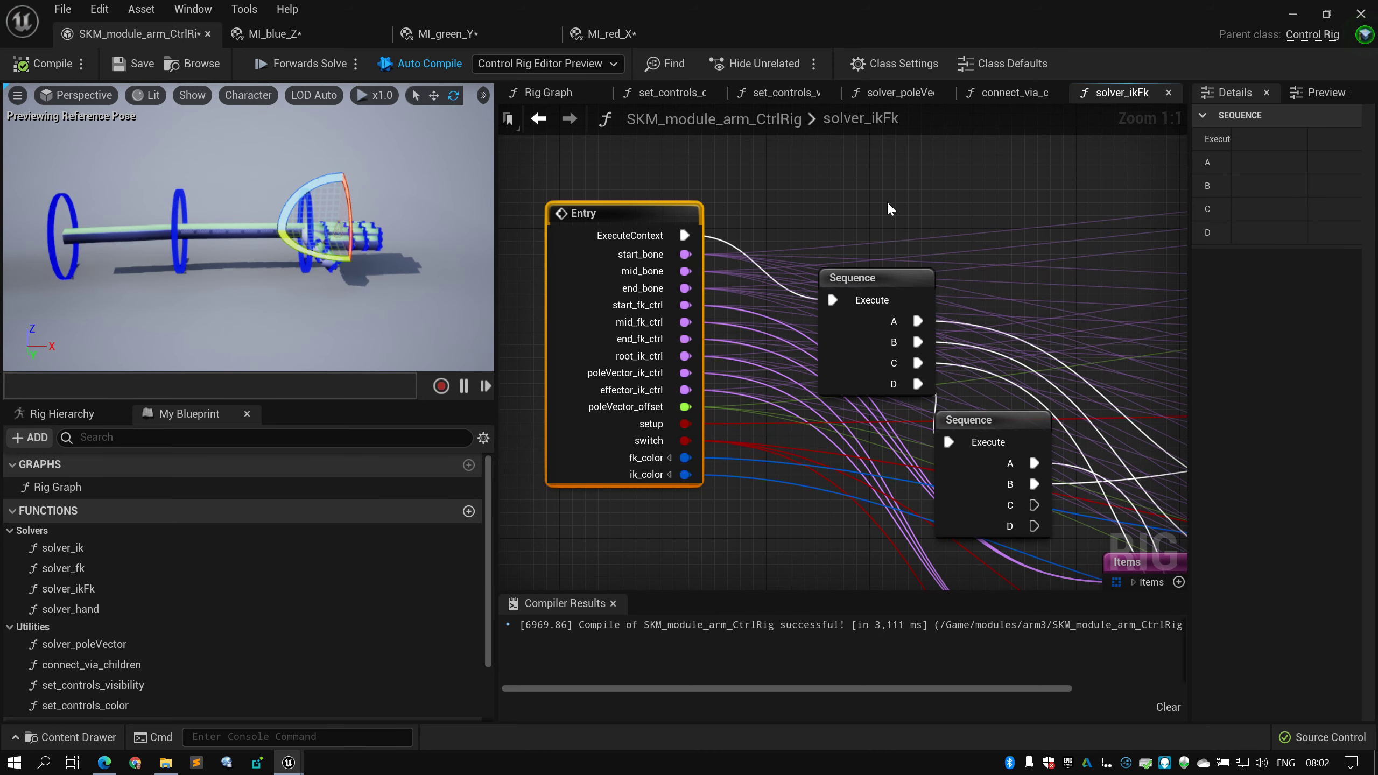
left_click_drag(1197, 157, 1023, 158)
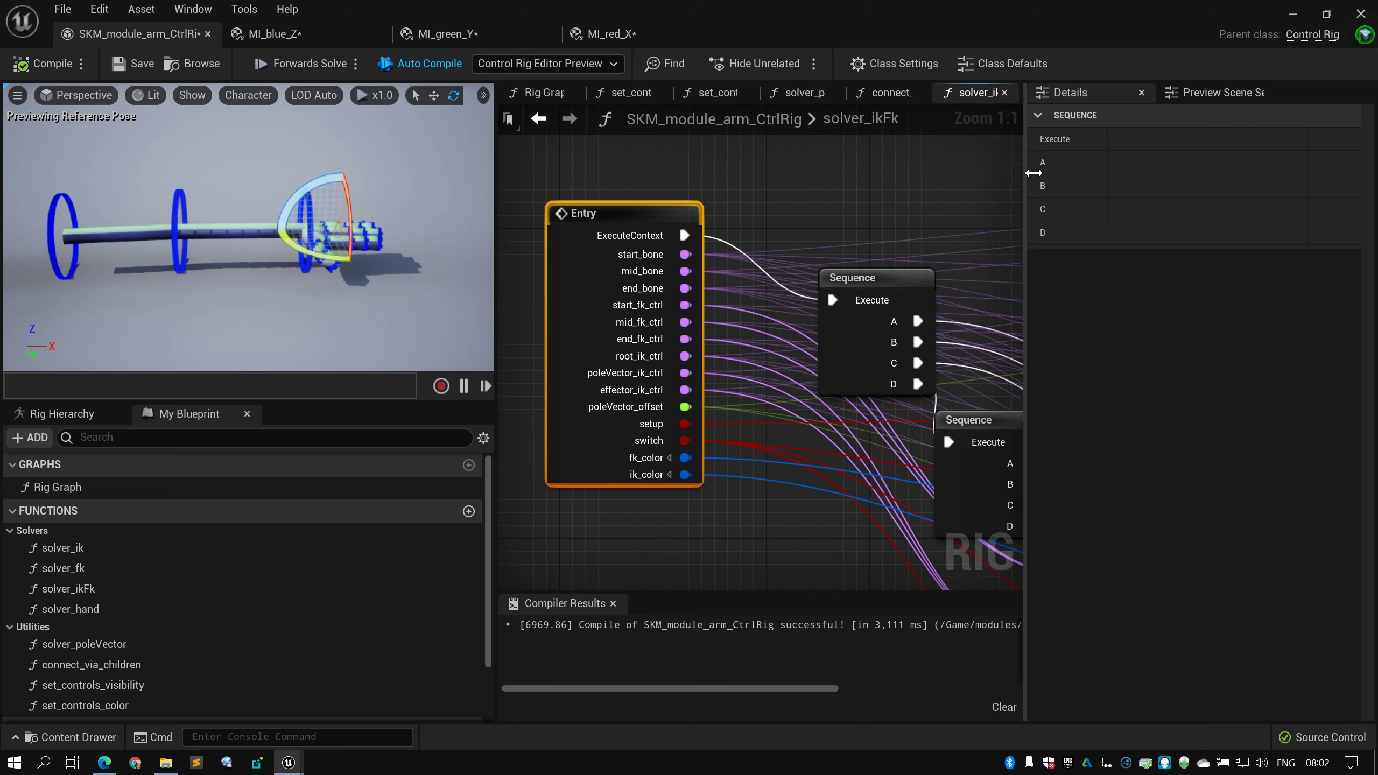
left_click(668, 222)
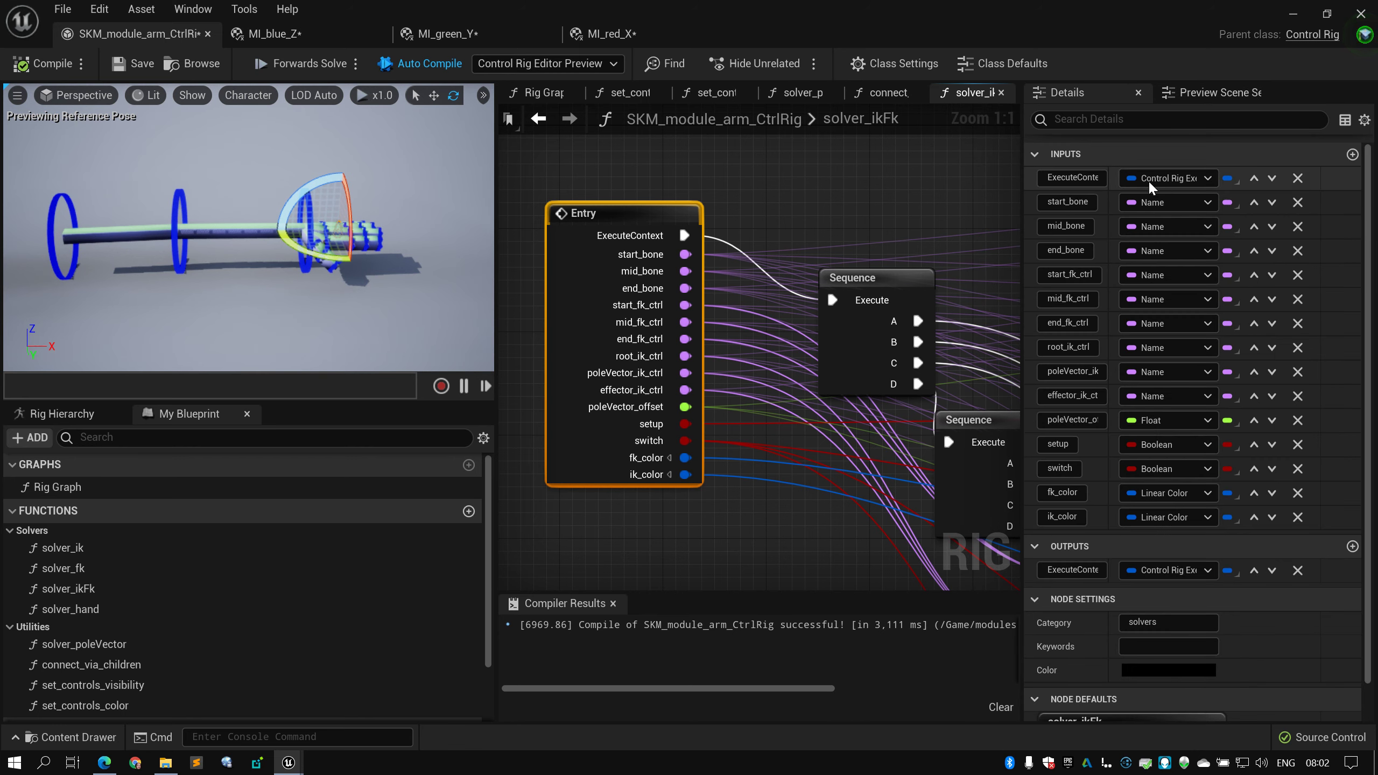
left_click(760, 167)
right_click_drag(760, 167, 656, 157)
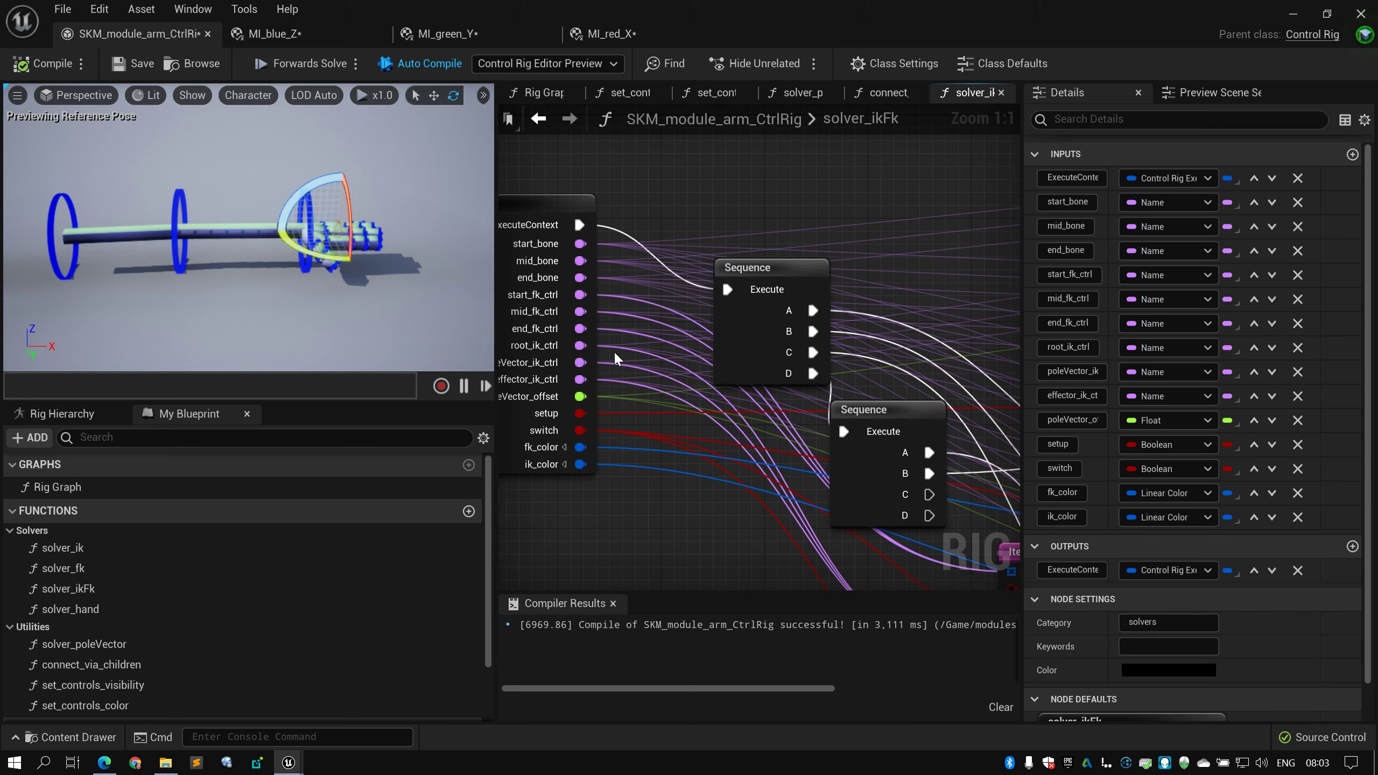
right_click_drag(653, 275, 709, 261)
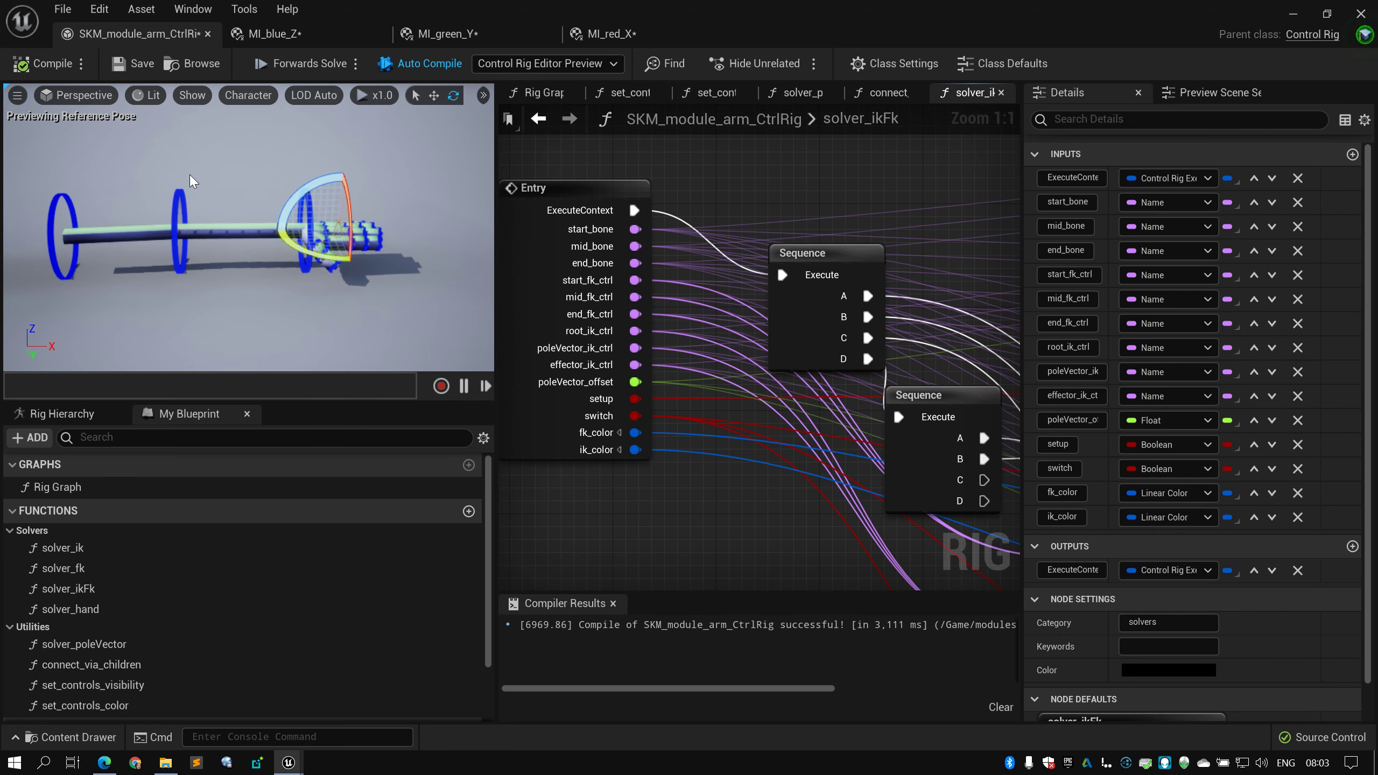
right_click_drag(665, 521, 680, 504)
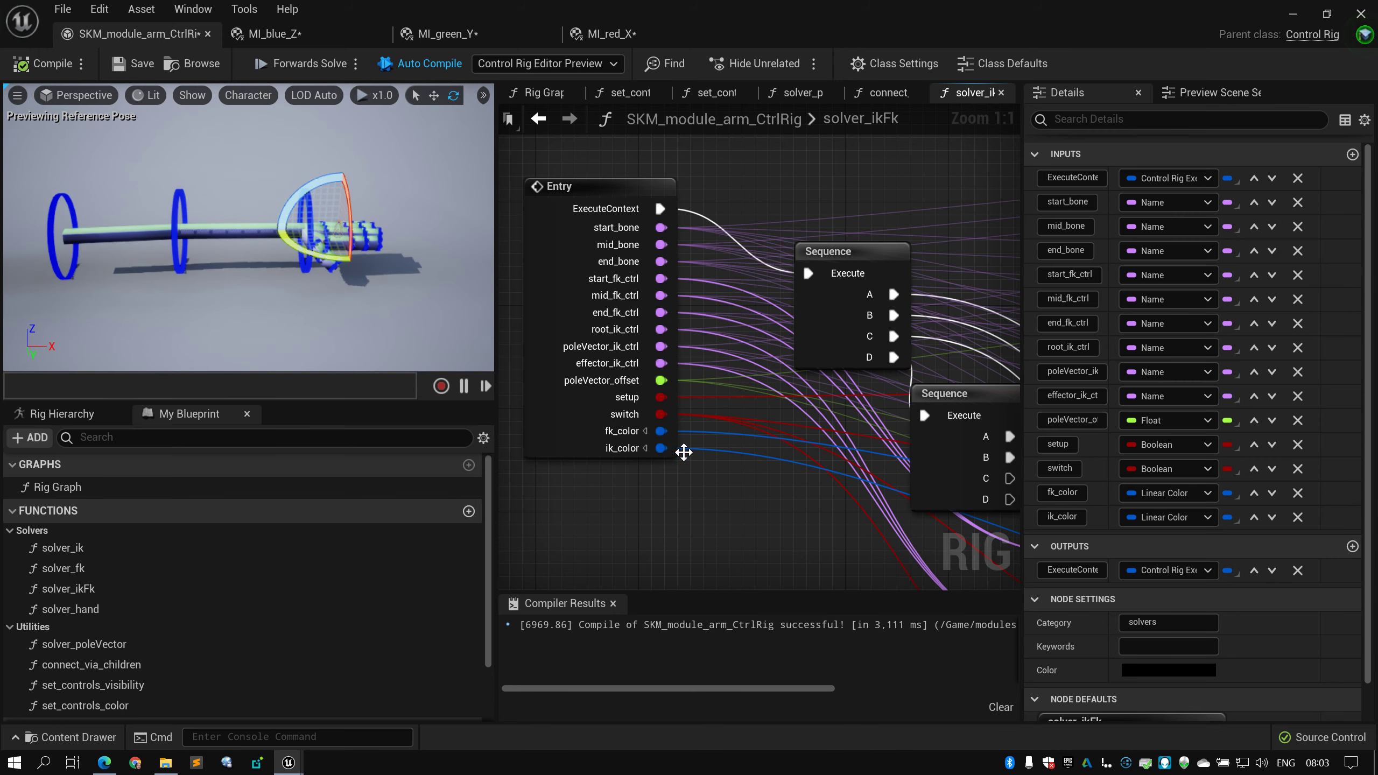
scroll(646, 372, "down", 4)
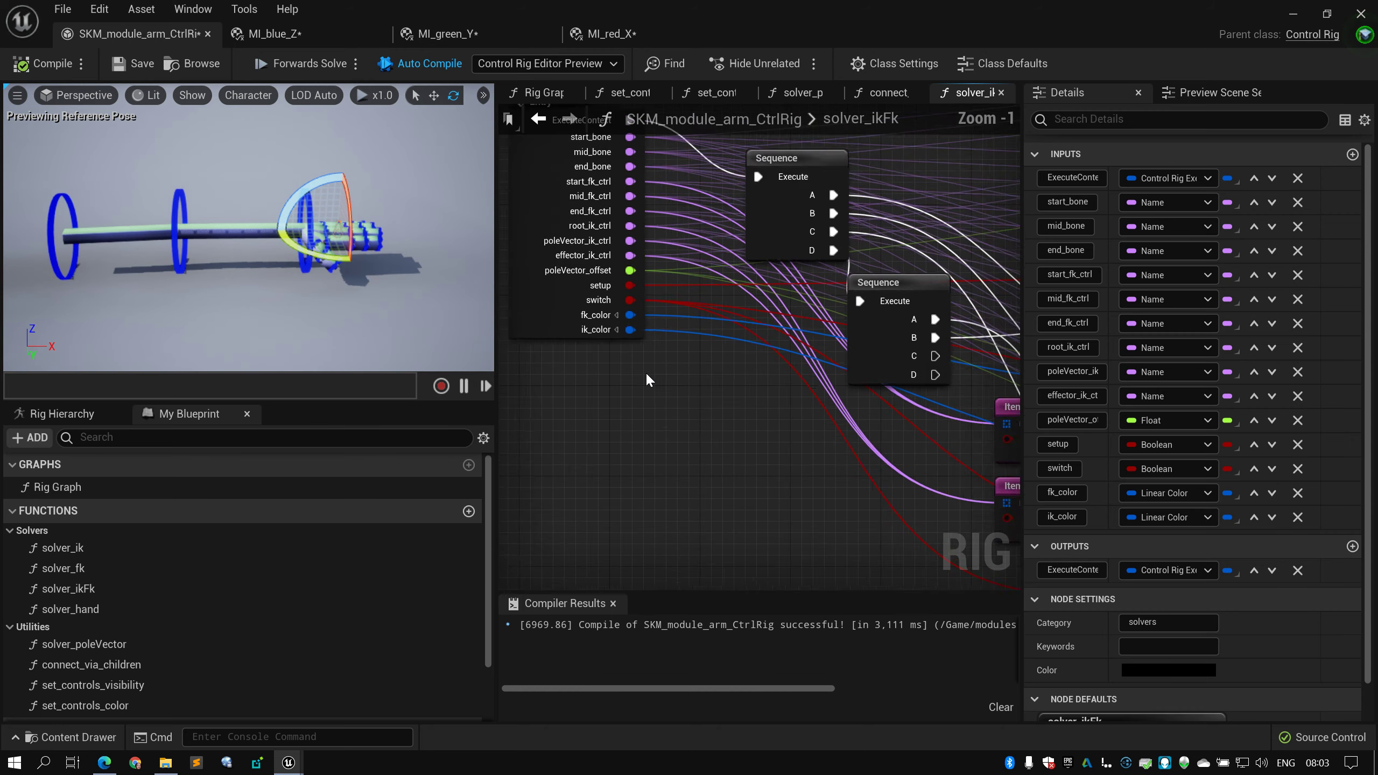
Examine how the Entry node's ExecuteContext pin feeds the first Sequence node
right_click_drag(689, 422, 616, 396)
scroll(616, 397, "up", 2)
scroll(615, 397, "down", 3)
right_click_drag(846, 293, 843, 178)
scroll(695, 201, "up", 2)
right_click_drag(602, 205, 702, 207)
scroll(702, 207, "up", 2)
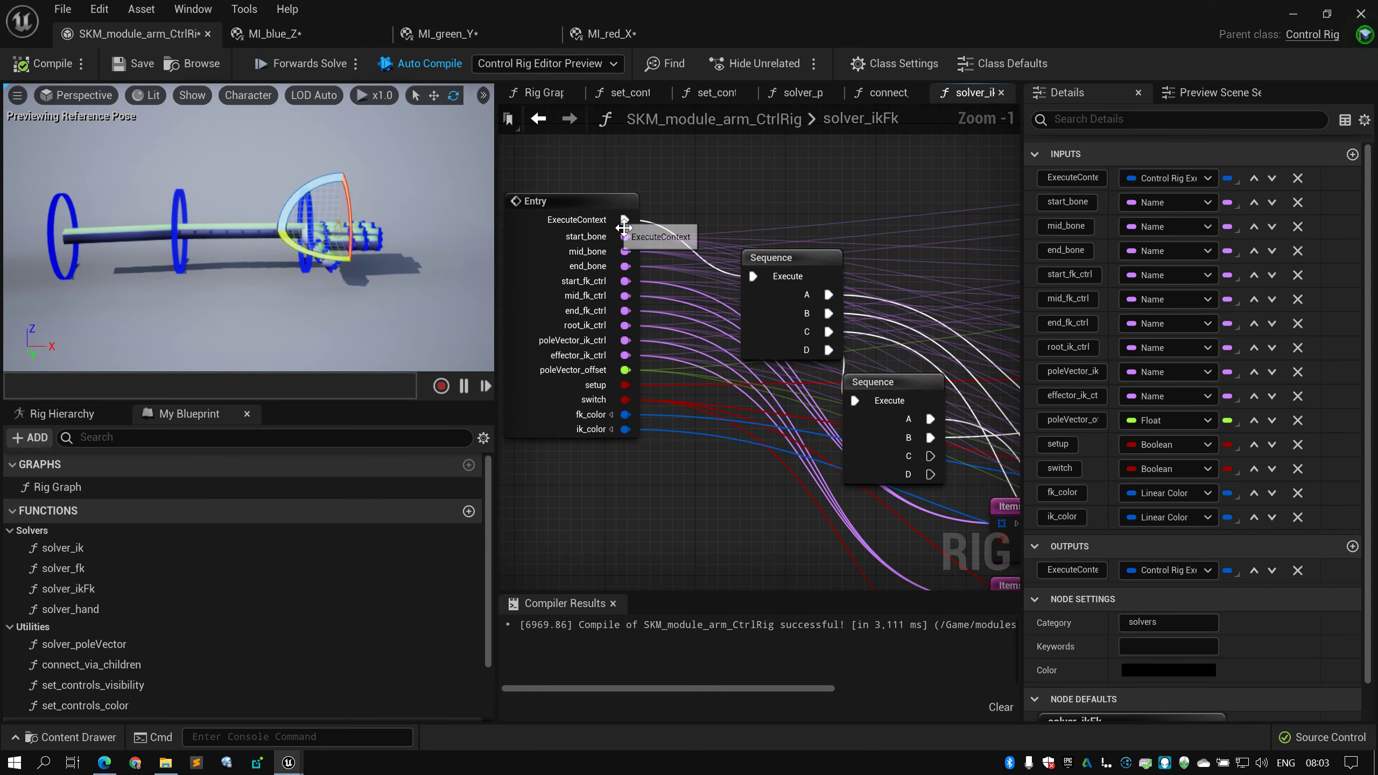
Select the first Sequence node and follow its outputs to the set_controls_color and set_controls_visibility nodes
left_click(786, 263)
right_click_drag(800, 206, 674, 162)
scroll(740, 239, "down", 1)
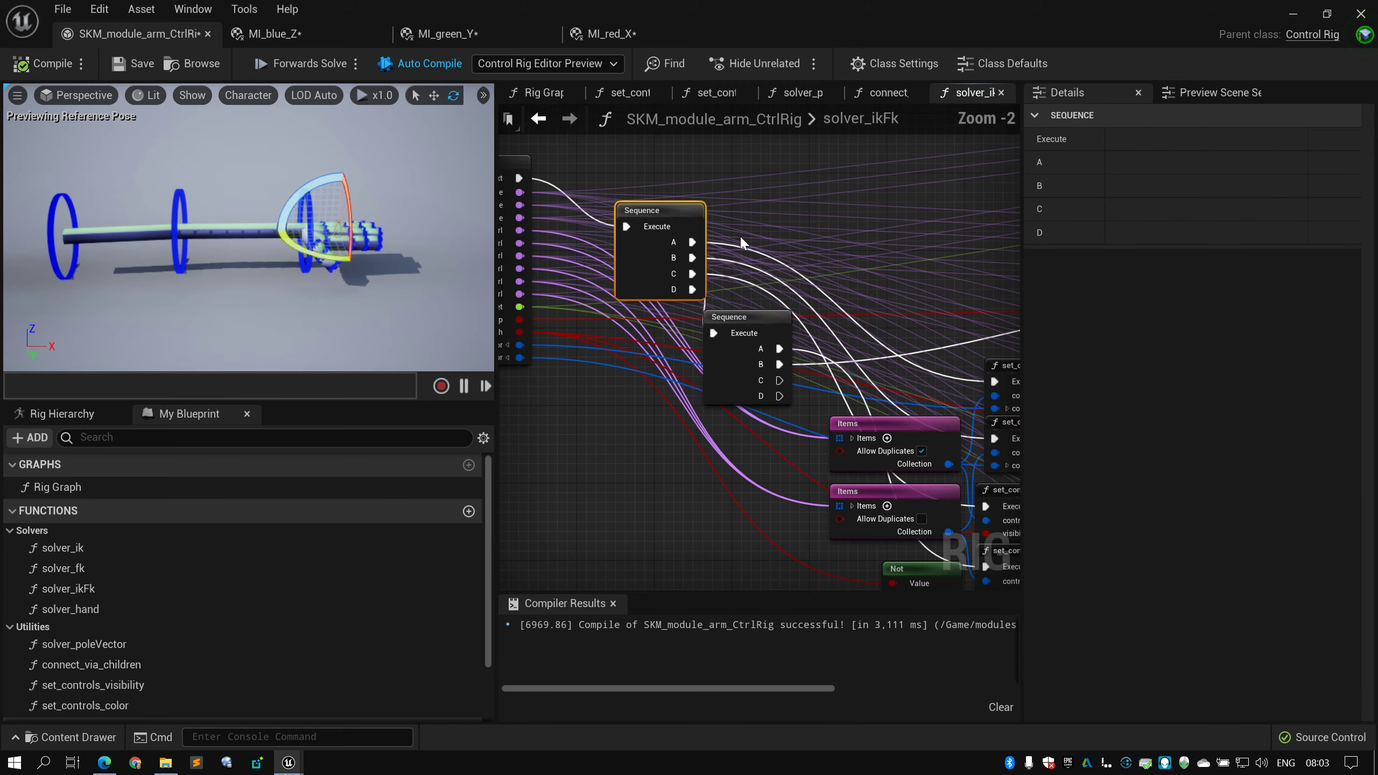
right_click_drag(742, 244, 682, 197)
right_click_drag(749, 254, 704, 231)
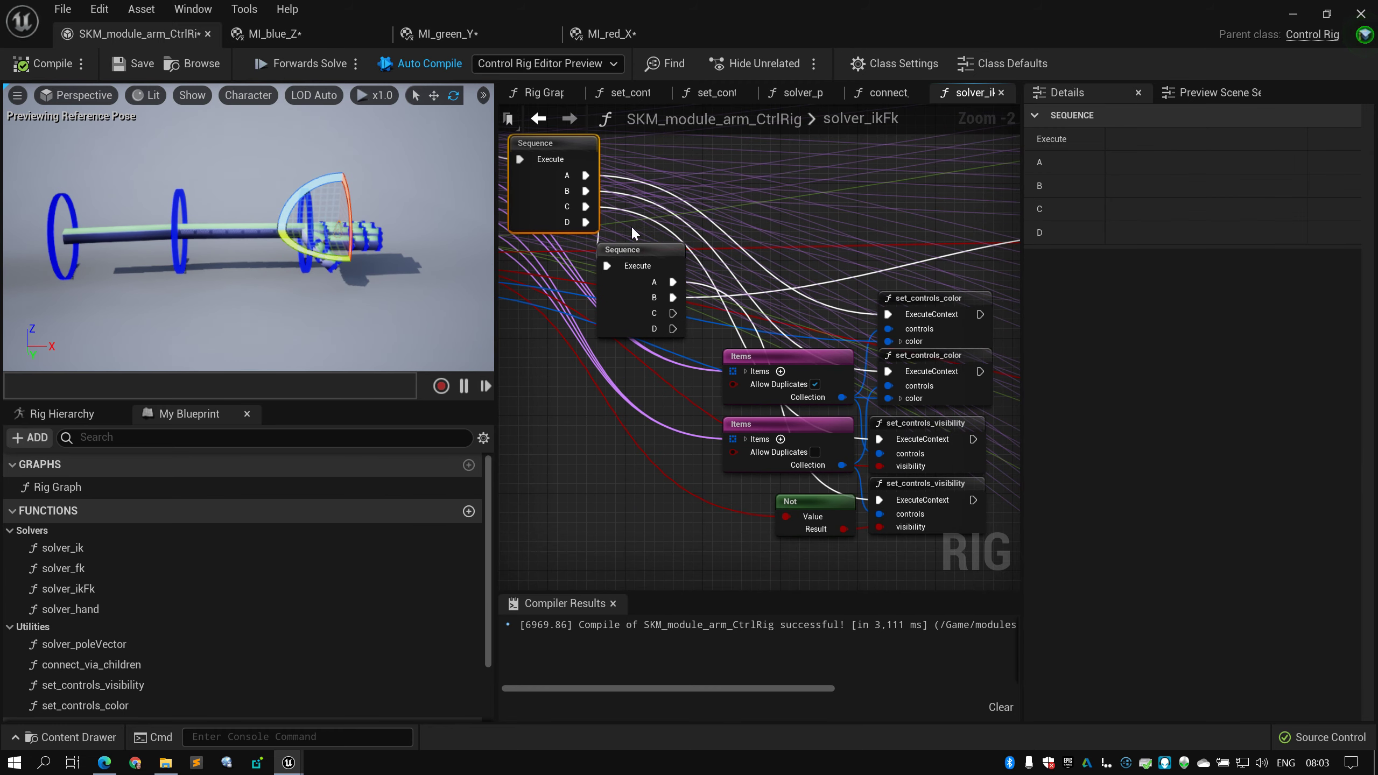
right_click_drag(792, 274, 830, 327)
scroll(793, 310, "down", 1)
scroll(761, 277, "down", 1)
scroll(831, 327, "up", 1)
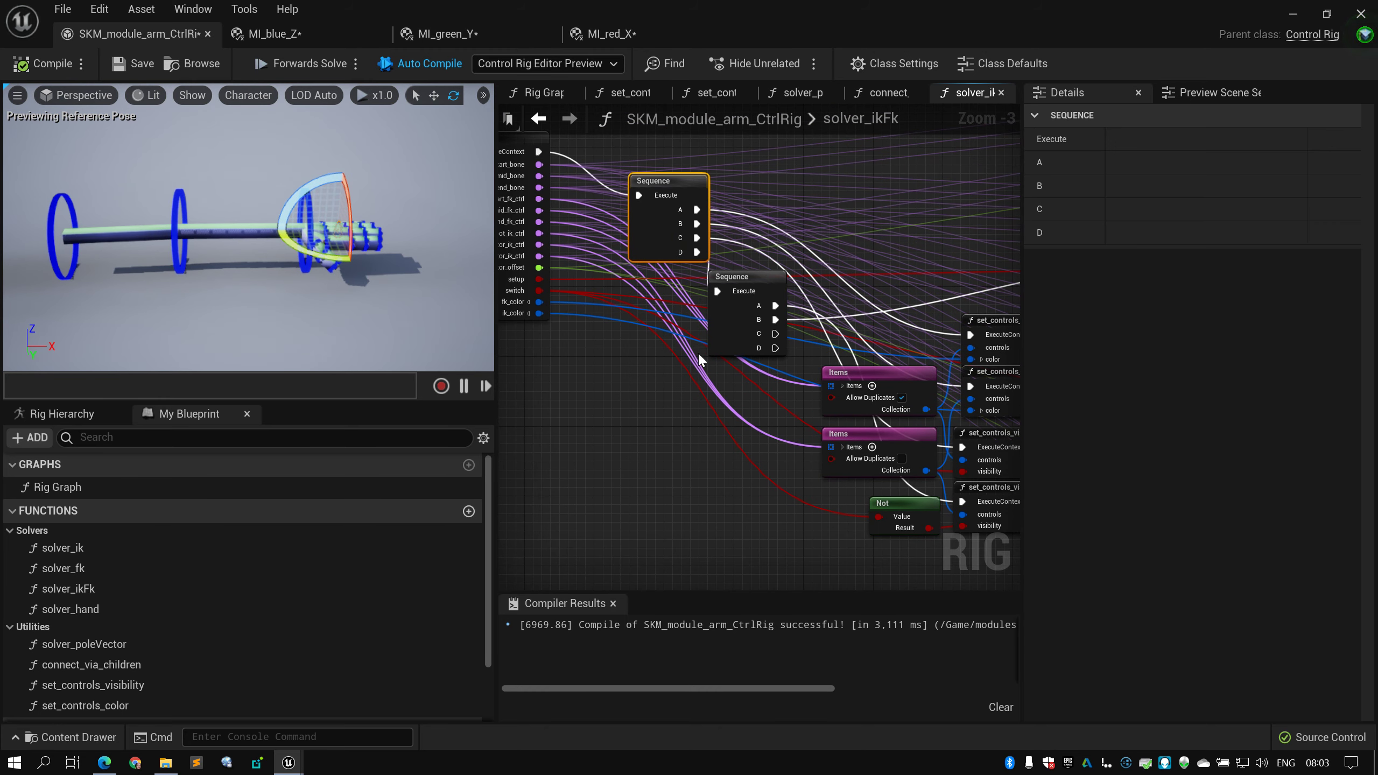
Trace the Entry node's fk_color and ik_color pins to the two set_controls_color nodes, selecting each in turn
right_click_drag(664, 399, 697, 398)
left_click_drag(567, 311, 591, 316)
right_click_drag(593, 329, 560, 307)
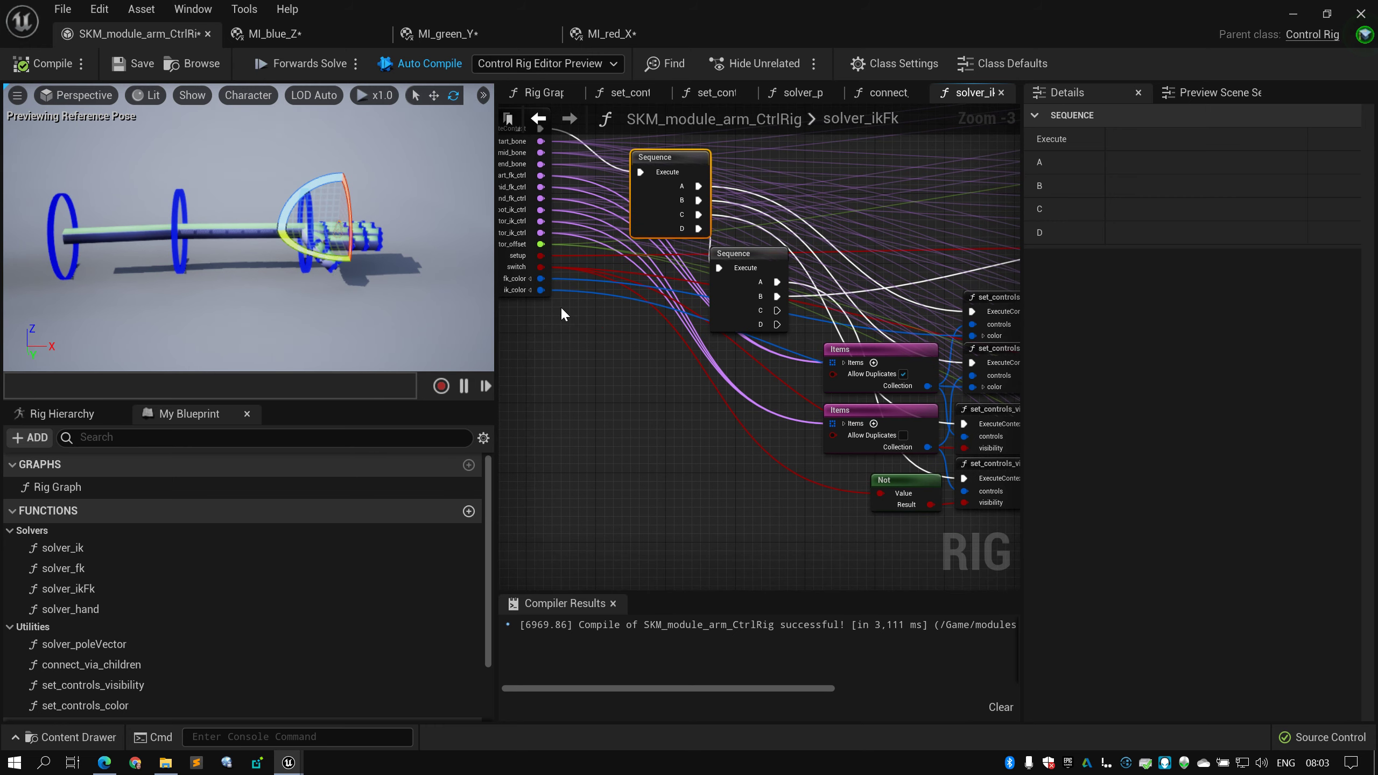
left_click_drag(549, 292, 550, 293)
scroll(550, 306, "up", 2)
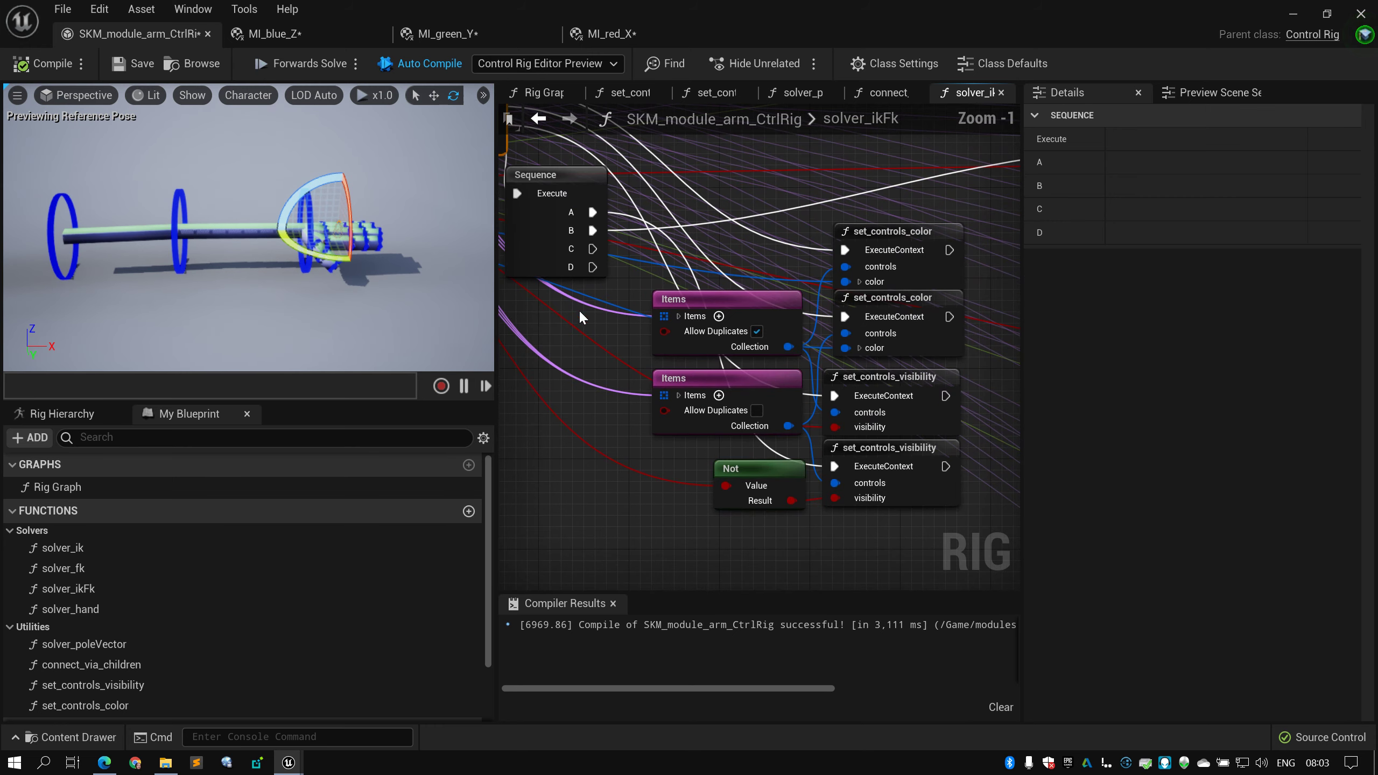
right_click_drag(958, 244, 702, 240)
left_click(673, 229)
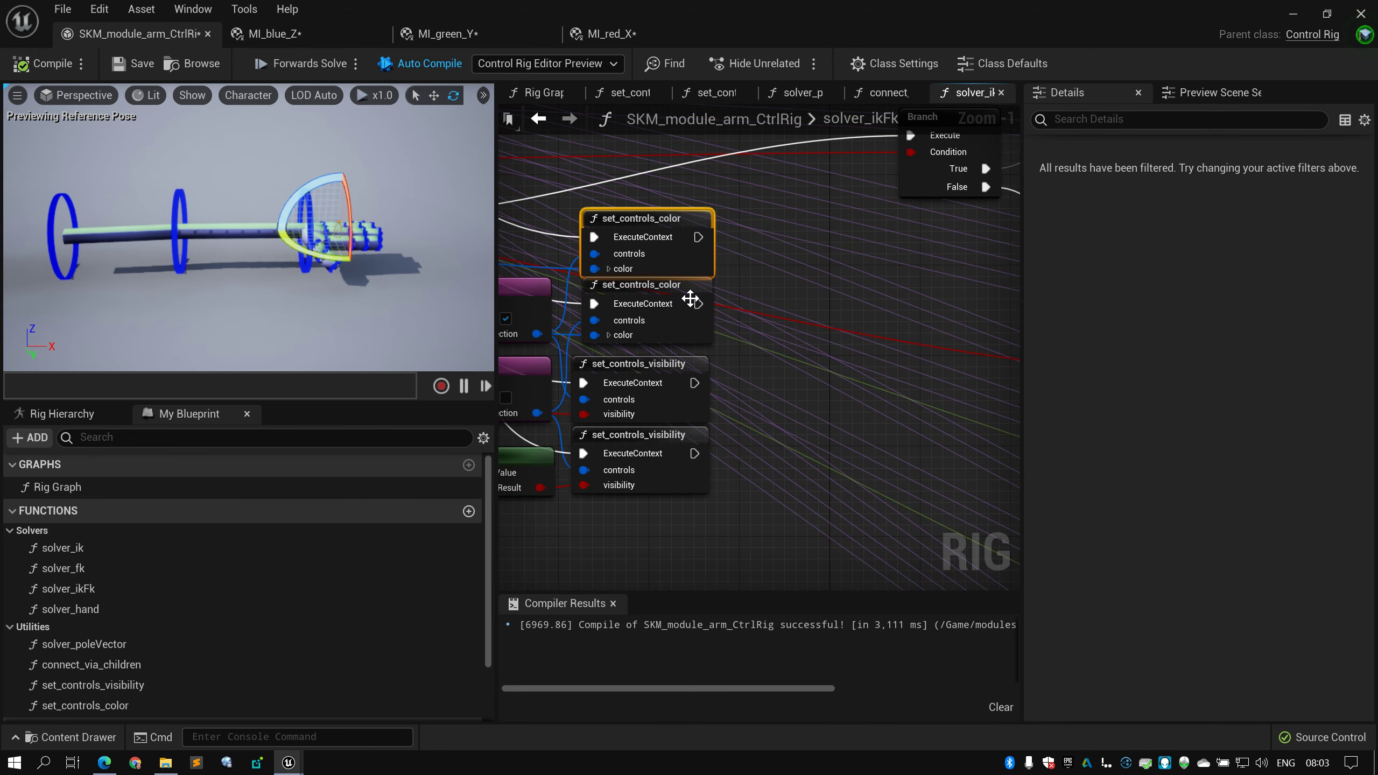
left_click(676, 296)
Return to the Entry node's switch pin and select the Not node that it connects to
scroll(532, 271, "down", 2)
right_click_drag(532, 271, 907, 309)
right_click_drag(553, 293, 576, 325)
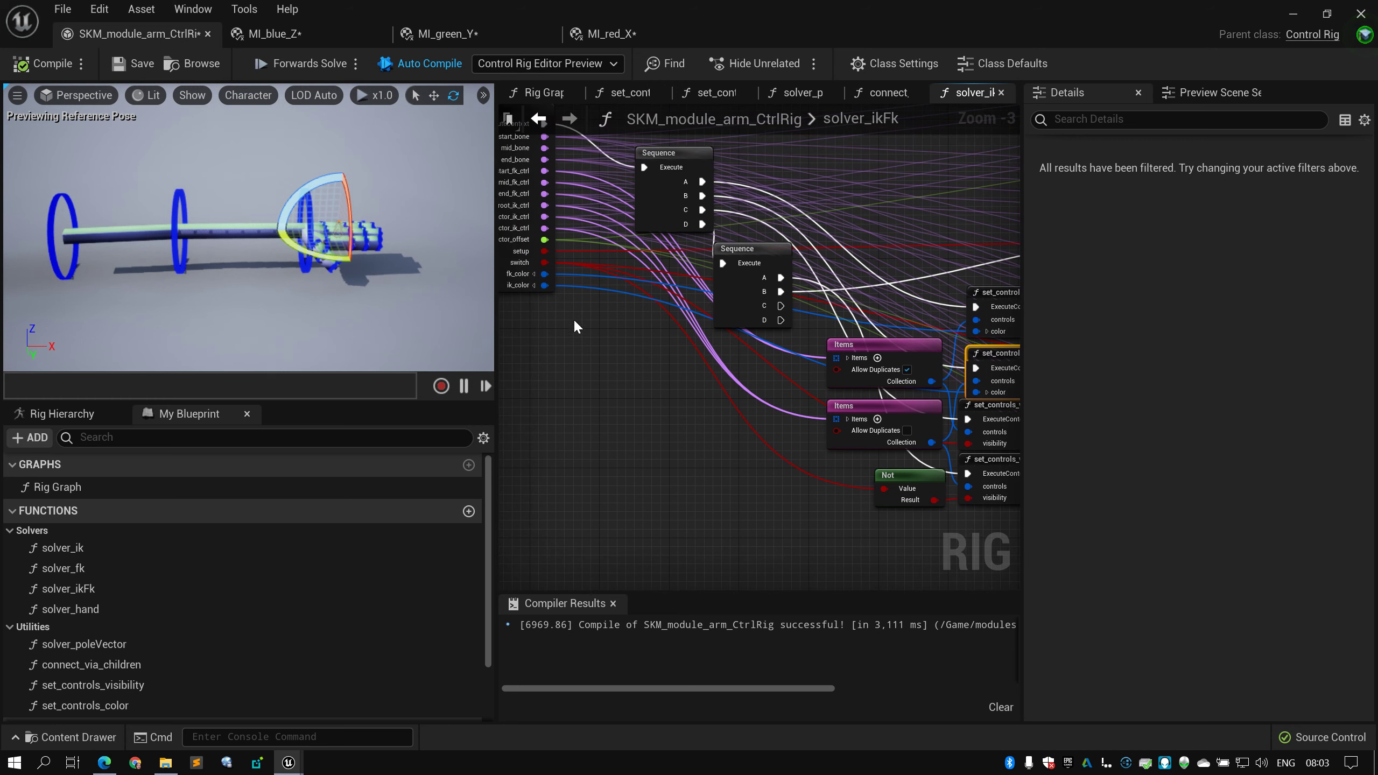
right_click_drag(571, 274, 571, 306)
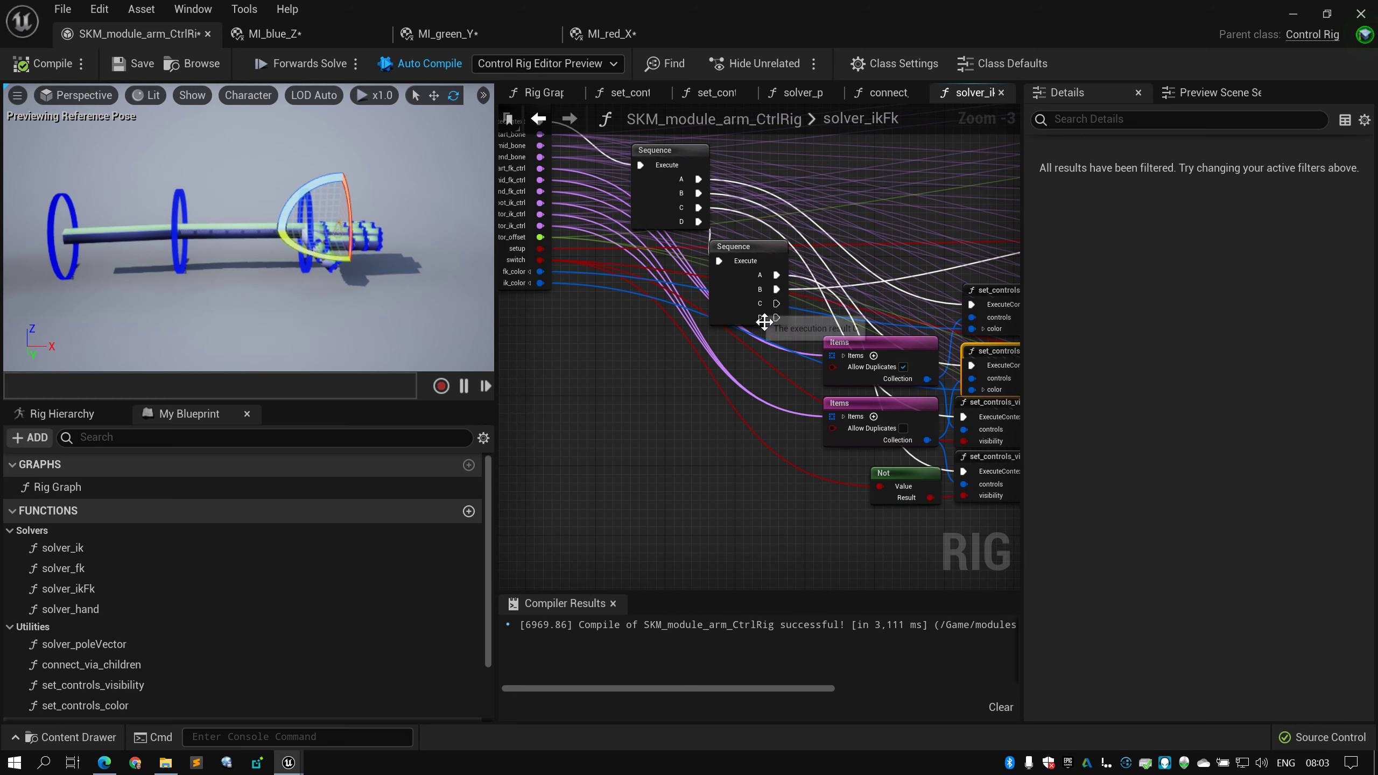
right_click_drag(684, 413, 571, 350)
left_click(773, 444)
right_click_drag(752, 401, 825, 424)
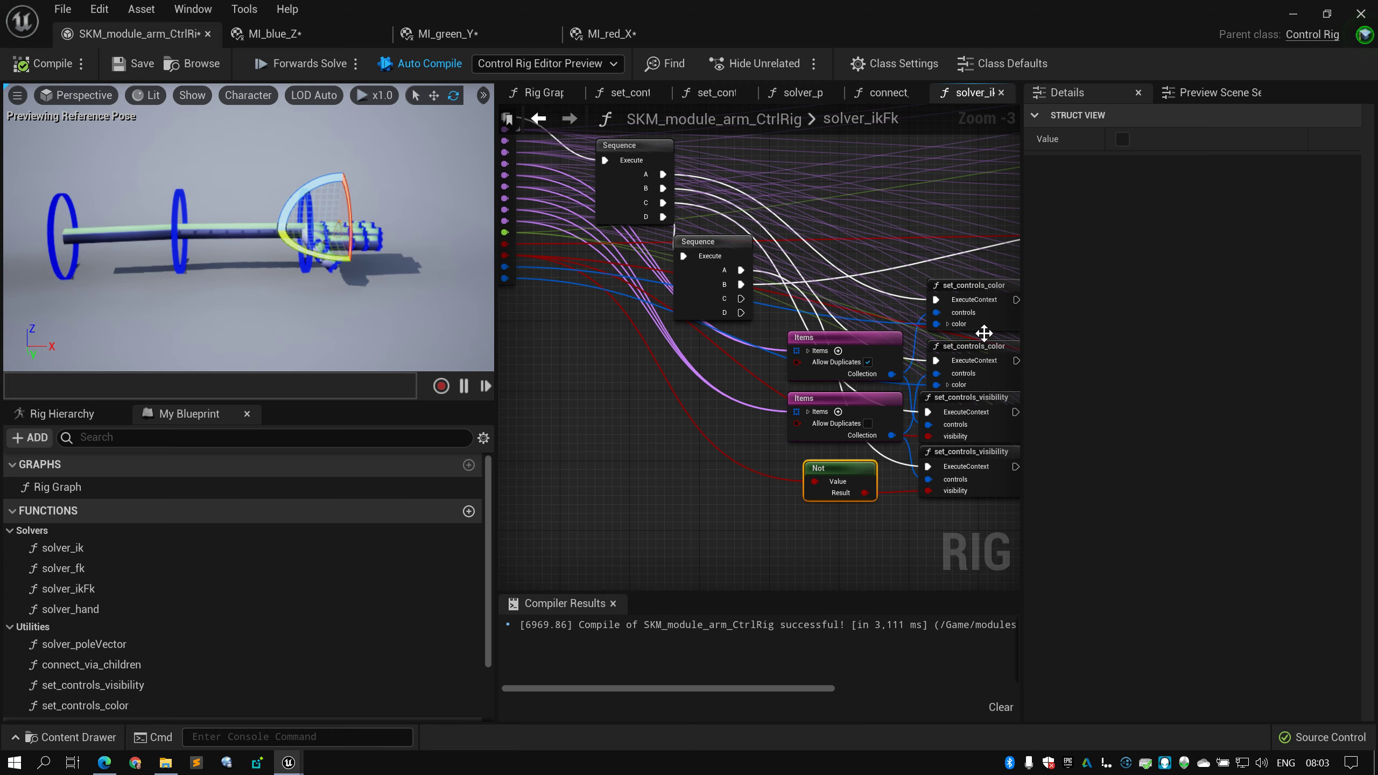
Select the Not node with the lower set_controls_visibility node and trace their switch connection back to Entry
right_click_drag(579, 346, 518, 379)
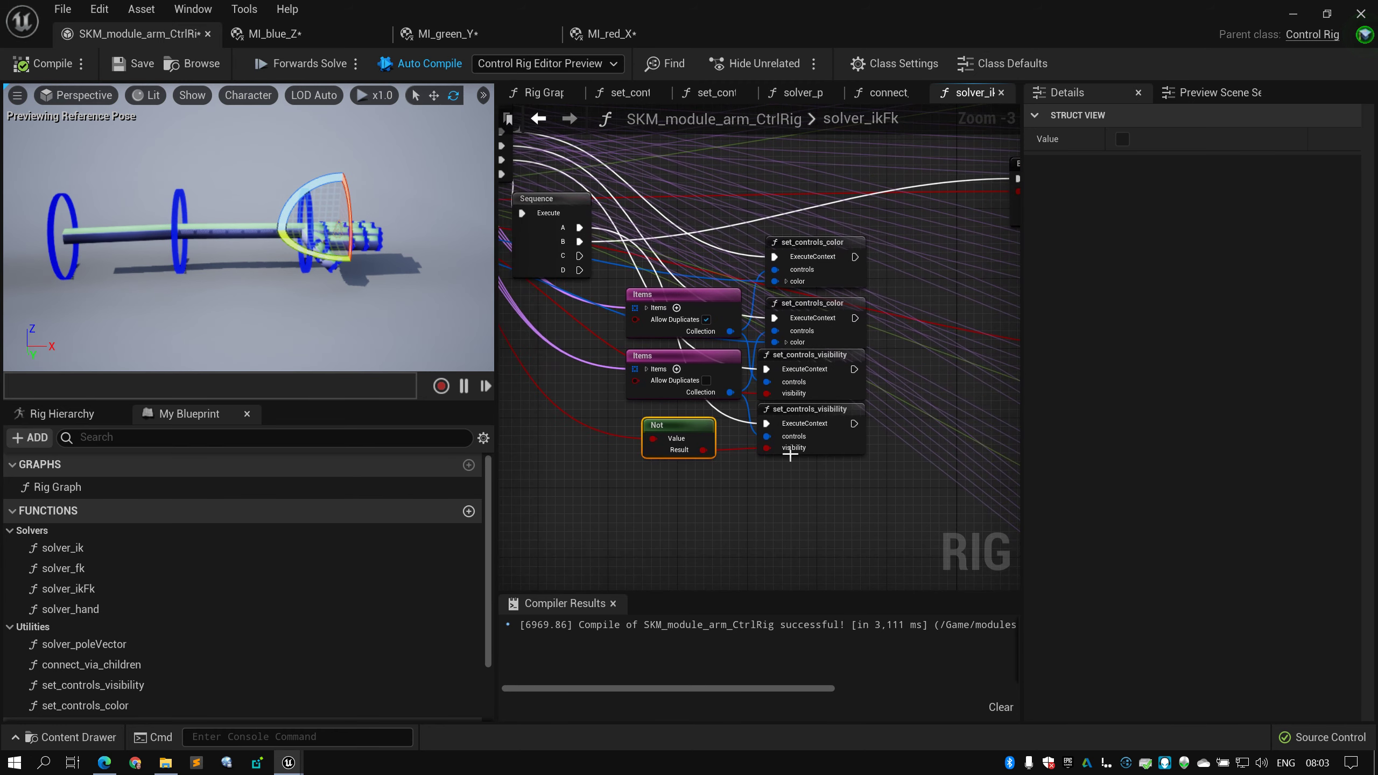
left_click_drag(876, 347, 511, 416)
right_click_drag(512, 415, 610, 515)
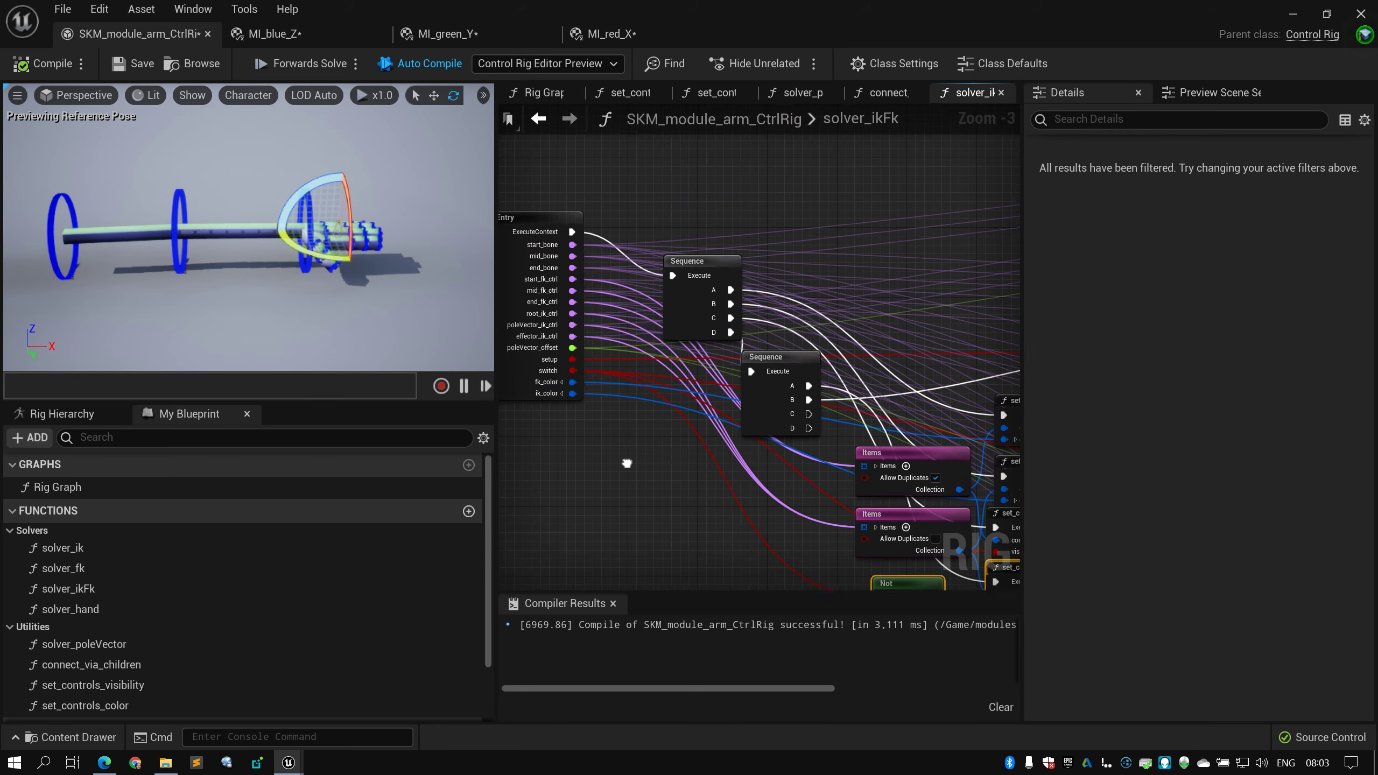
right_click_drag(802, 528, 785, 419)
right_click_drag(575, 352, 626, 374)
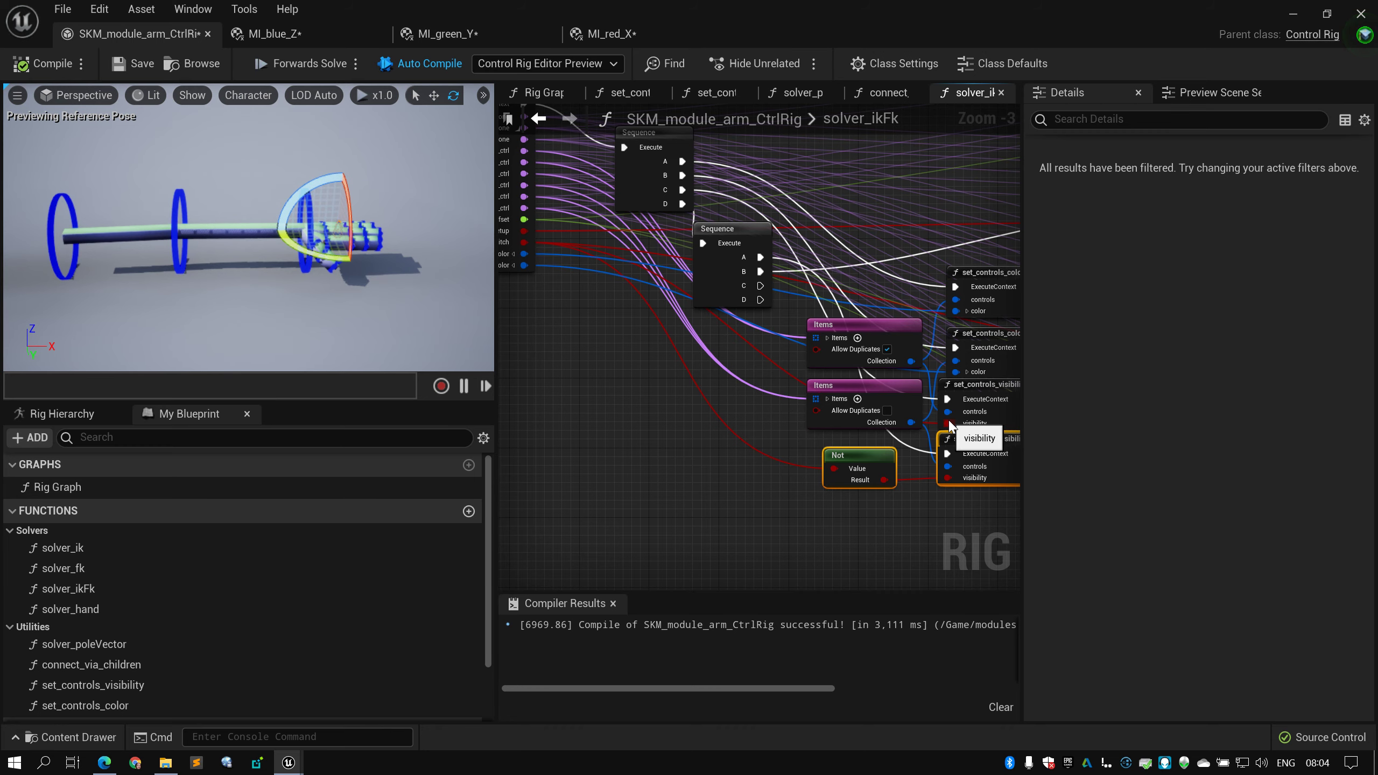
Select the upper set_controls_visibility node and trace its visibility input back to the Entry node's switch pin
right_click_drag(935, 421, 720, 407)
scroll(837, 412, "up", 2)
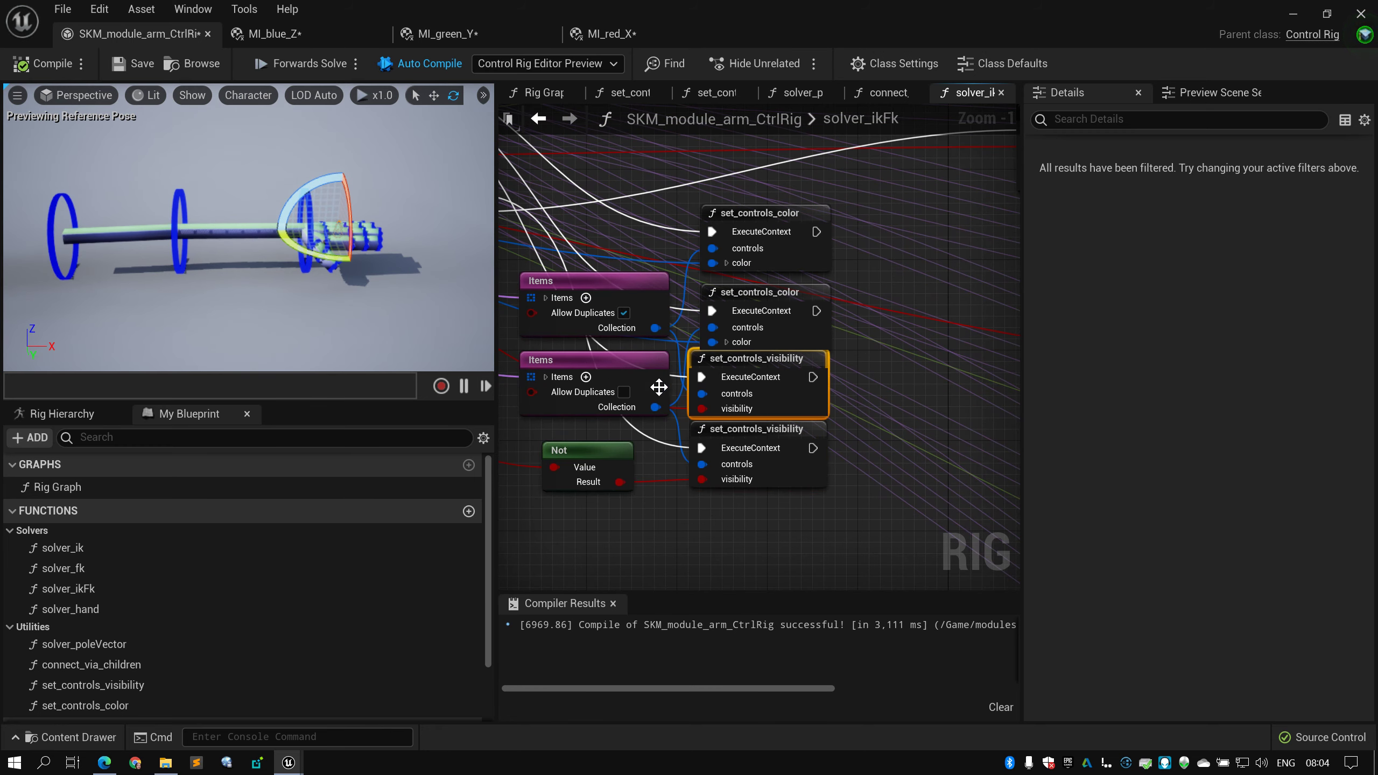
left_click(656, 365)
right_click_drag(656, 365, 720, 374)
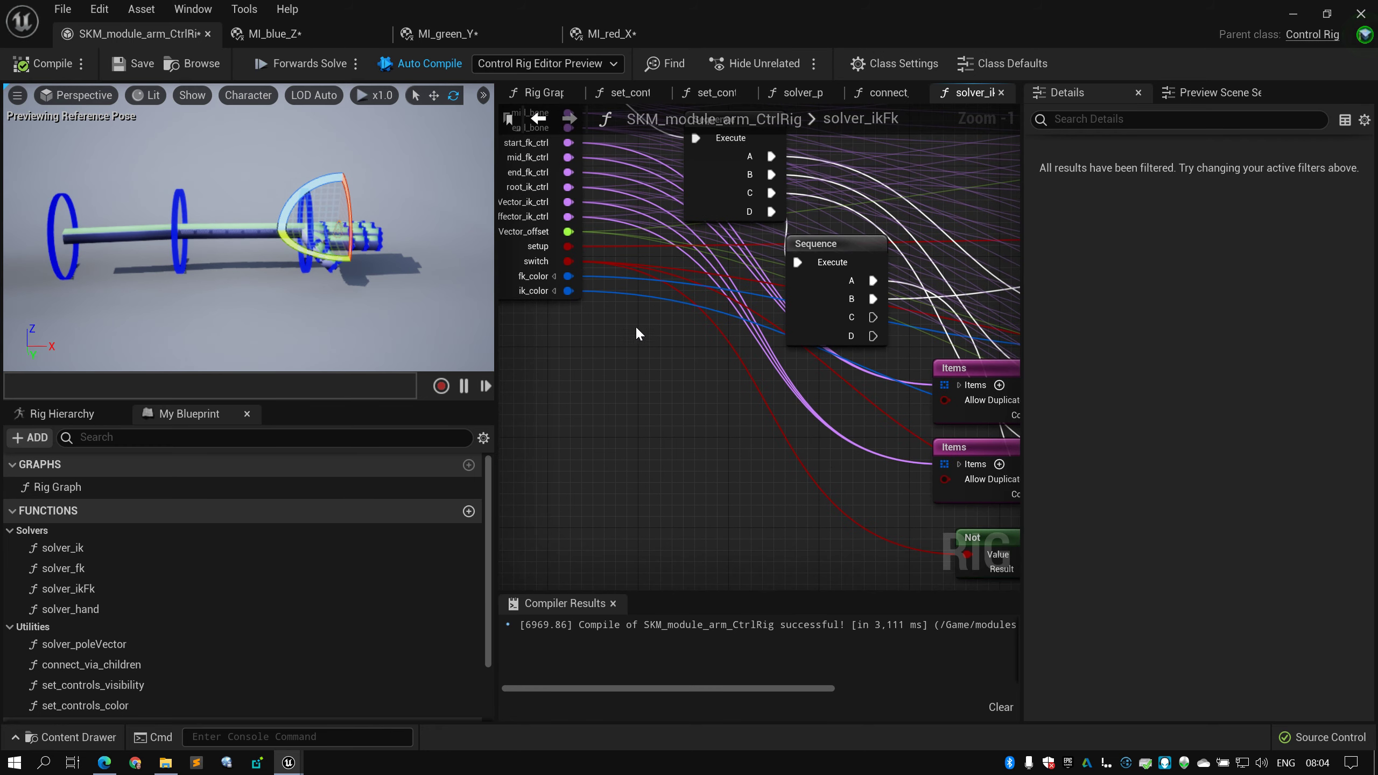
right_click_drag(771, 488, 538, 323)
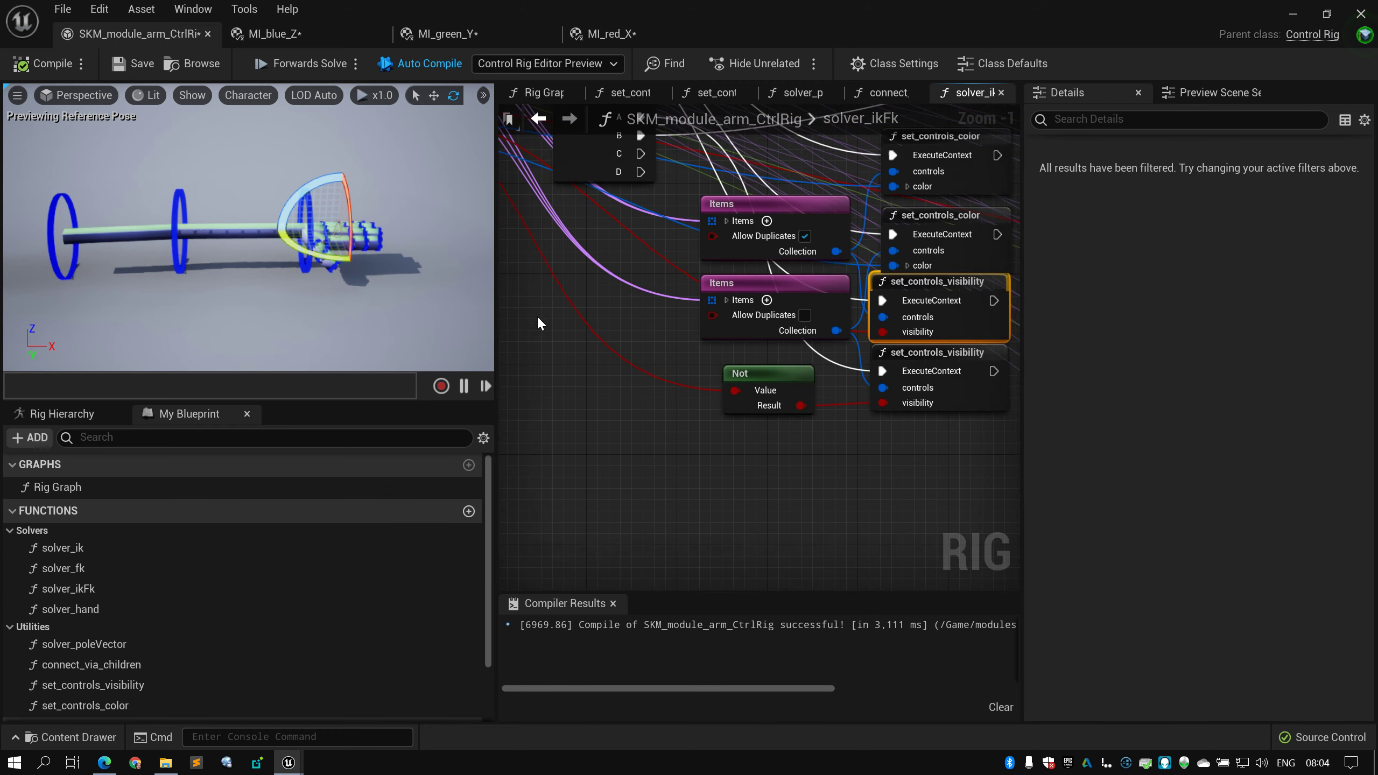
Select the Not node and the lower set_controls_visibility node in turn to compare the inverted switch path
left_click(751, 375)
right_click_drag(993, 415, 868, 422)
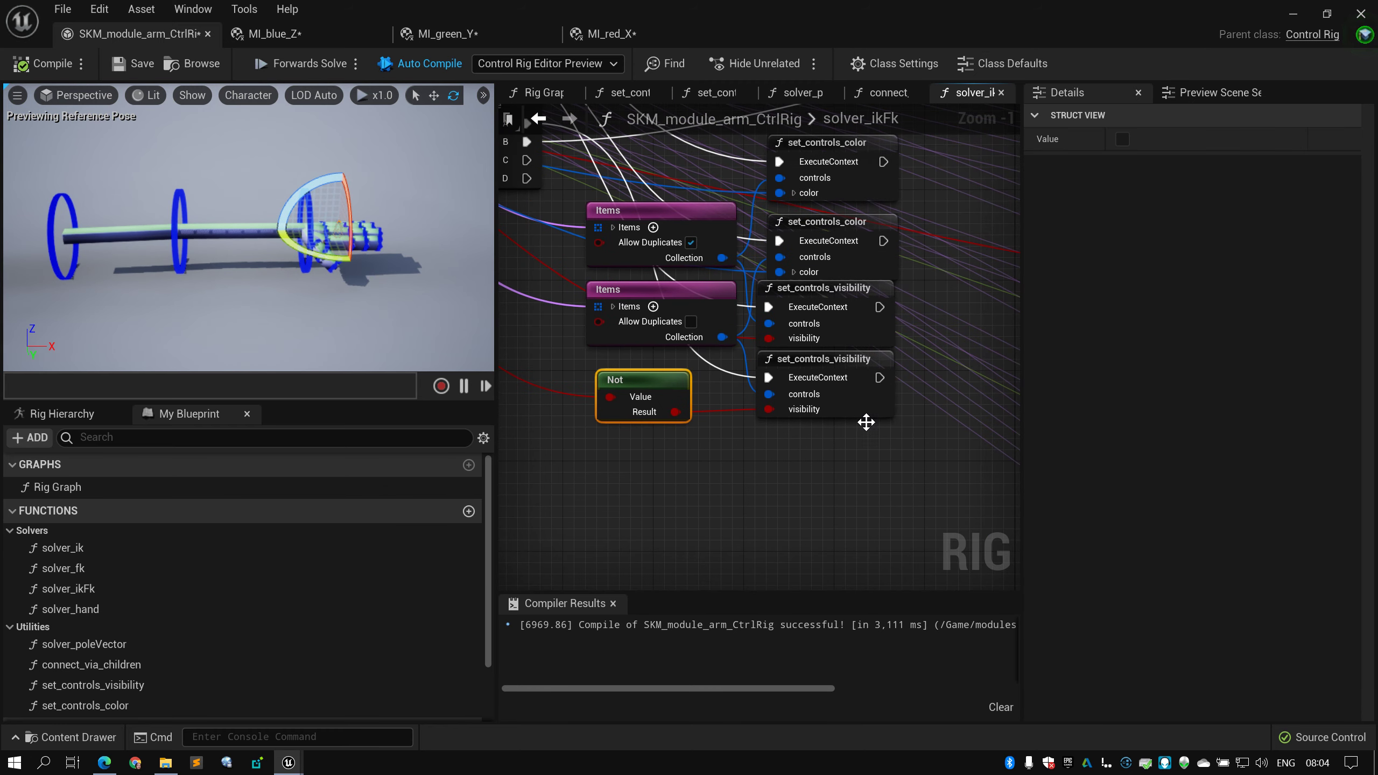
left_click(819, 408)
right_click_drag(548, 304, 904, 407)
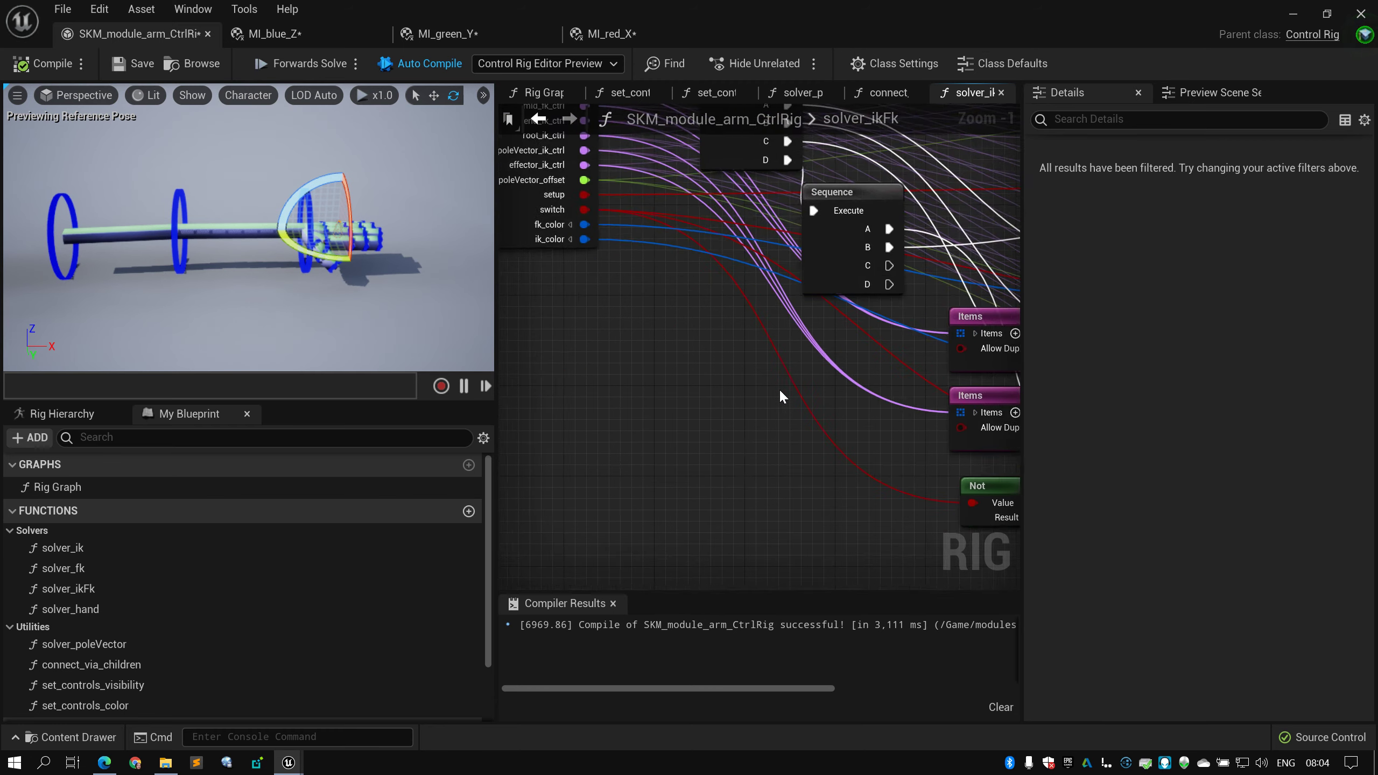
Select the upper set_controls_visibility node together with the lower Items node and trace their connections to Entry
scroll(779, 388, "down", 1)
right_click_drag(711, 338, 603, 317)
right_click_drag(669, 355, 544, 351)
left_click(879, 384)
left_click(751, 382, "shift")
right_click_drag(648, 365, 834, 448)
right_click_drag(654, 410, 558, 251)
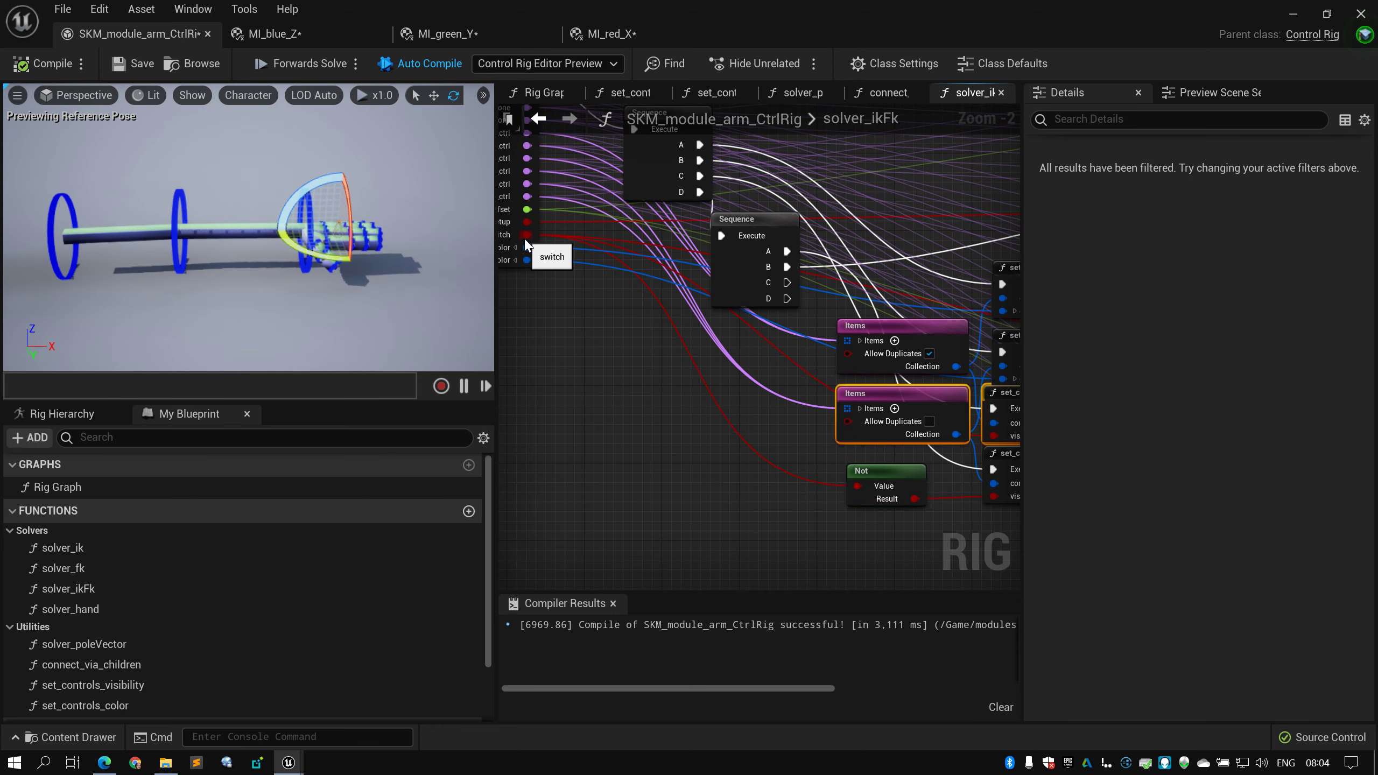
Reselect the Not node and the lower set_controls_visibility node, checking the switch connection and the Items collections
left_click(881, 470)
scroll(733, 425, "up", 2)
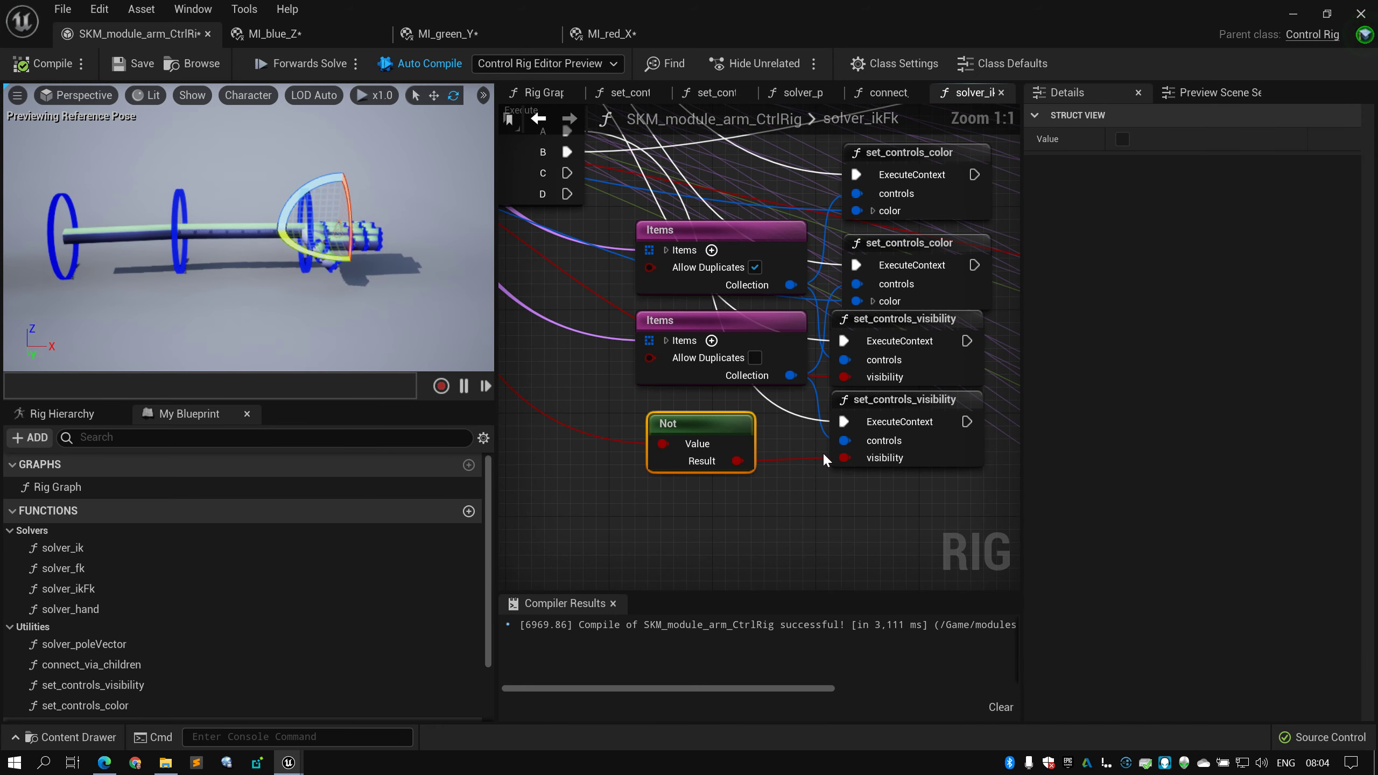
left_click(923, 416)
scroll(923, 418, "down", 2)
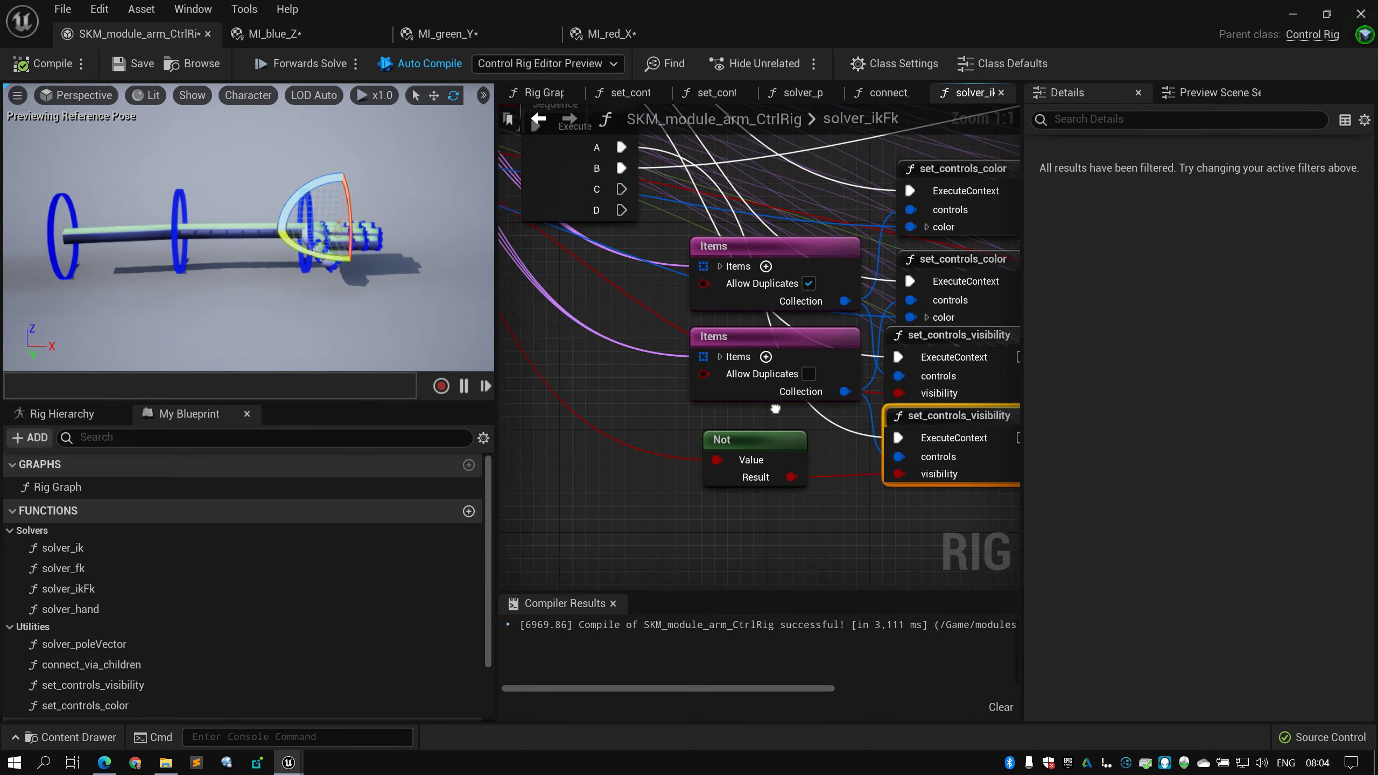
right_click_drag(734, 392, 876, 446)
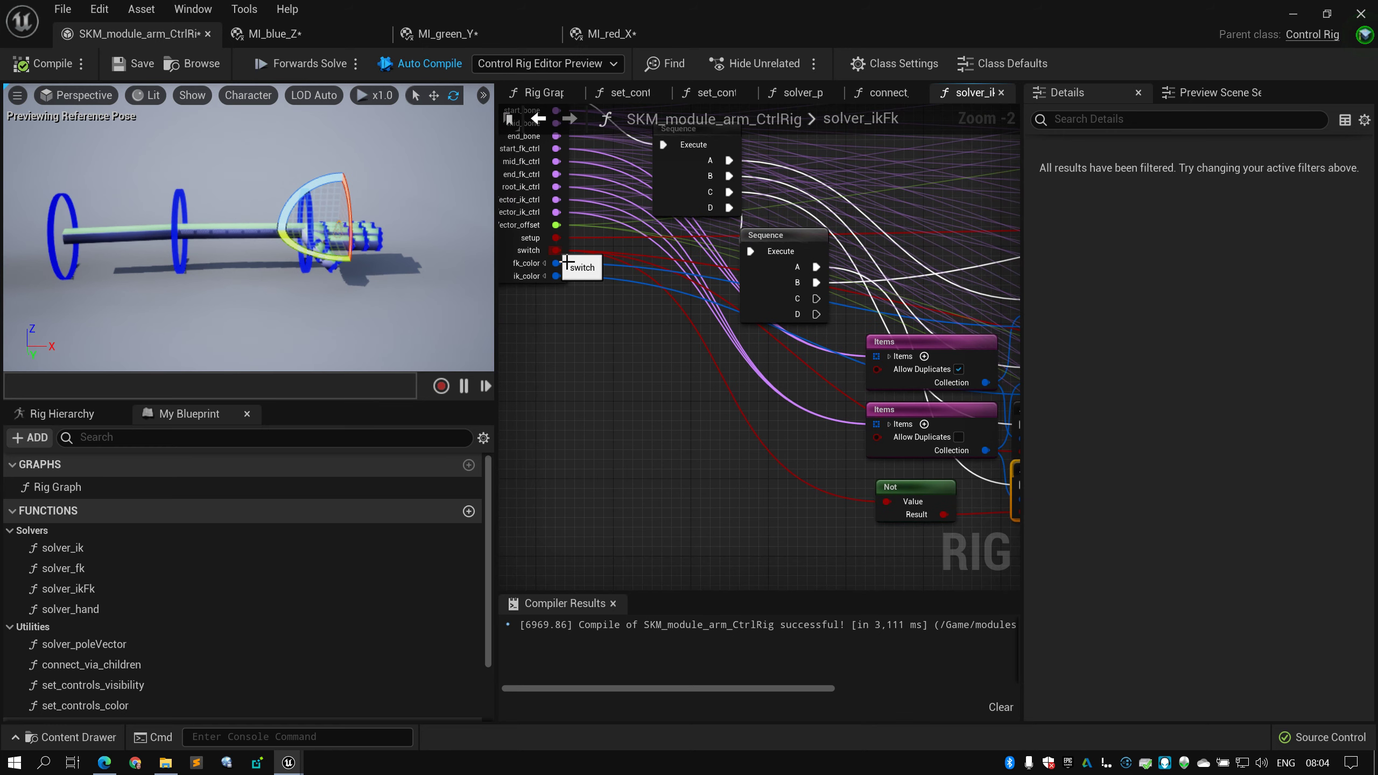
right_click_drag(737, 419, 550, 368)
scroll(740, 411, "up", 1)
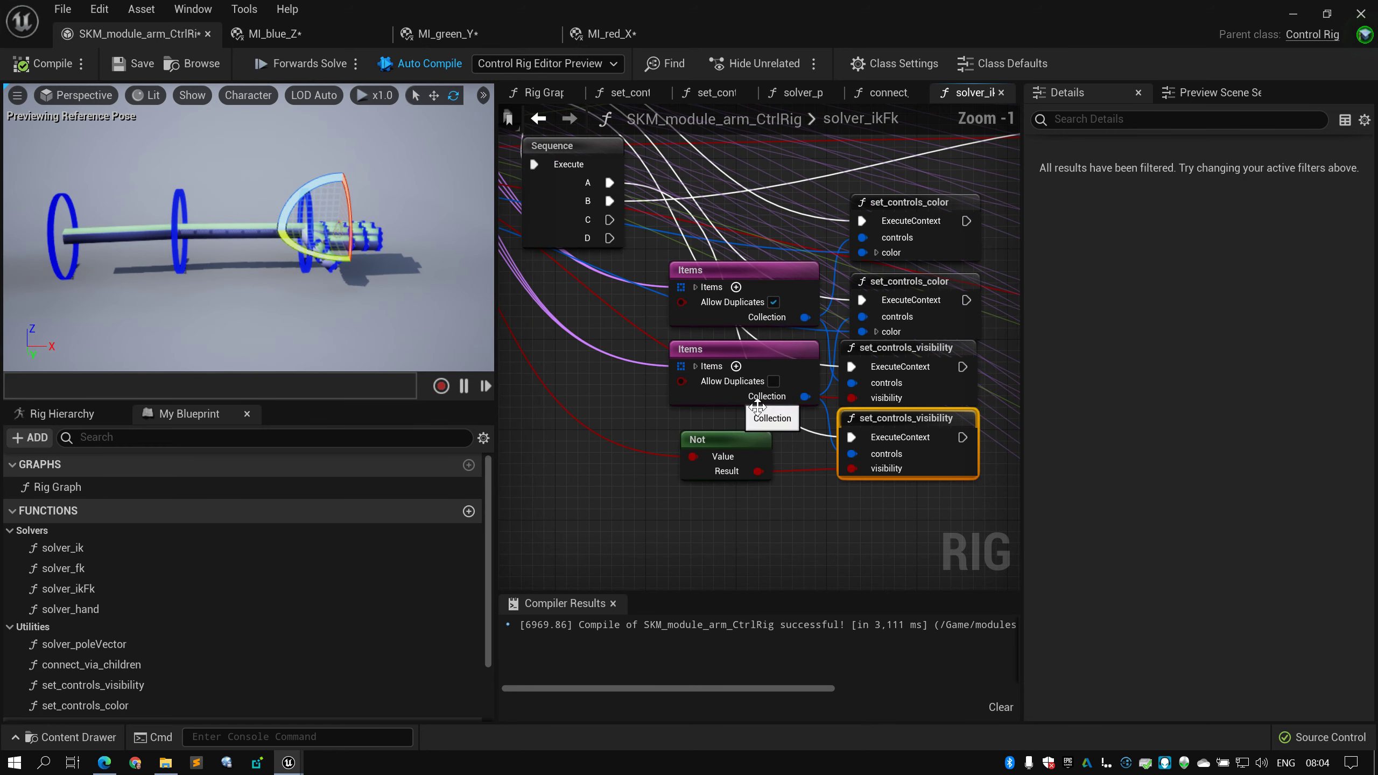
Select the upper set_controls_visibility, Not and lower set_controls_visibility nodes in turn, tracing the direct and inverted switch paths back to Entry
left_click(950, 380)
right_click_drag(671, 325, 1020, 431)
right_click_drag(801, 367, 387, 192)
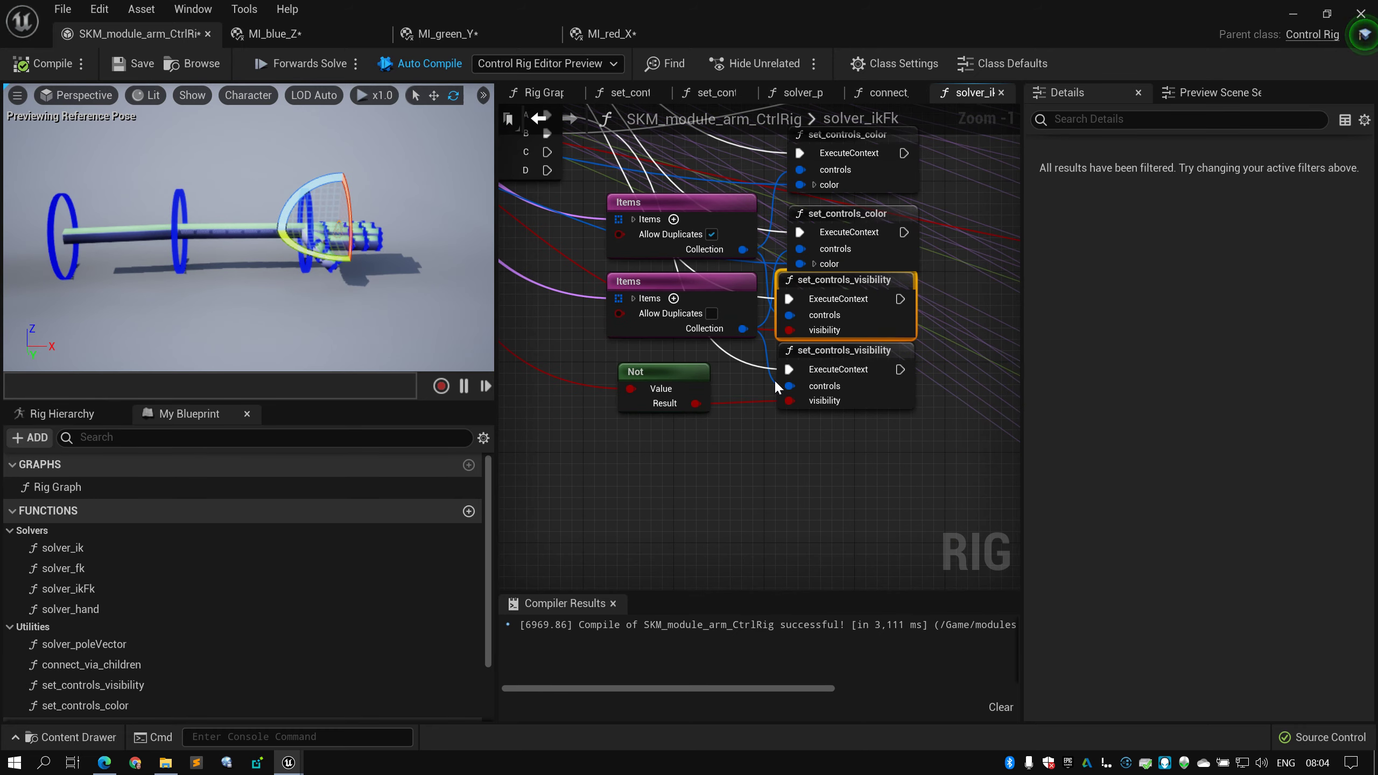
left_click(676, 373)
left_click(863, 350)
right_click_drag(754, 335, 767, 359)
scroll(767, 359, "down", 3)
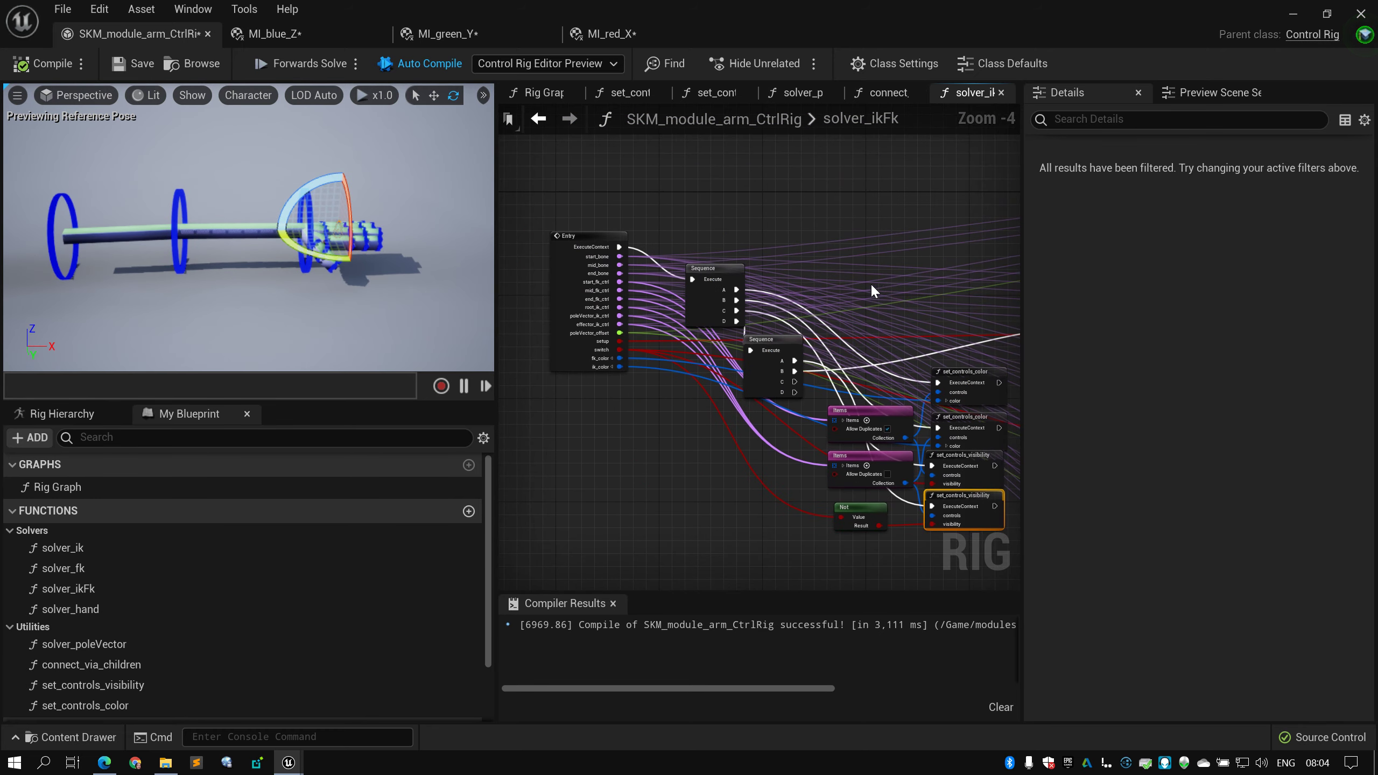
scroll(871, 282, "up", 1)
right_click_drag(821, 230, 897, 286)
scroll(897, 286, "down", 1)
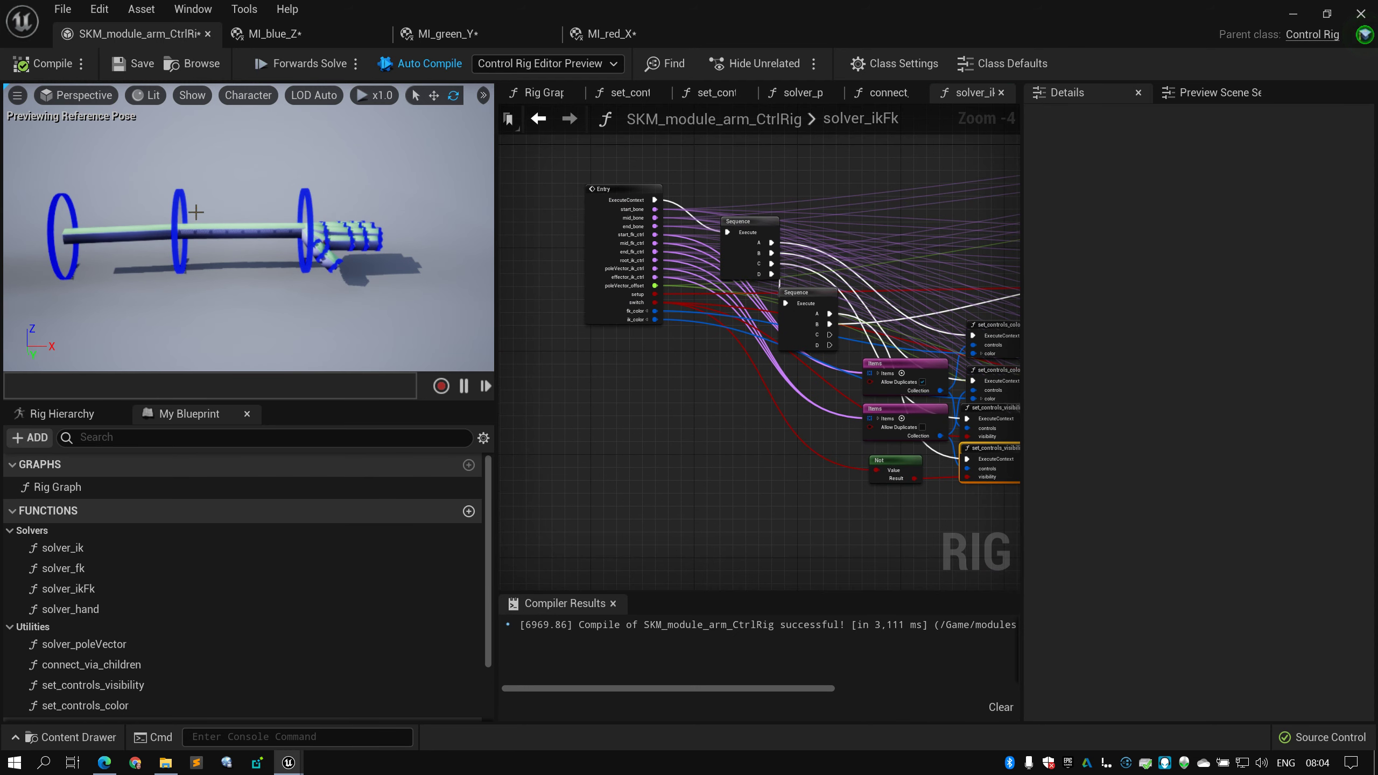
Bend the arm at the elbow by rotating lowerarm_l_fk_ctrl about 28 degrees around Z, and deselect the control
left_click(188, 204)
left_click_drag(224, 258, 208, 273)
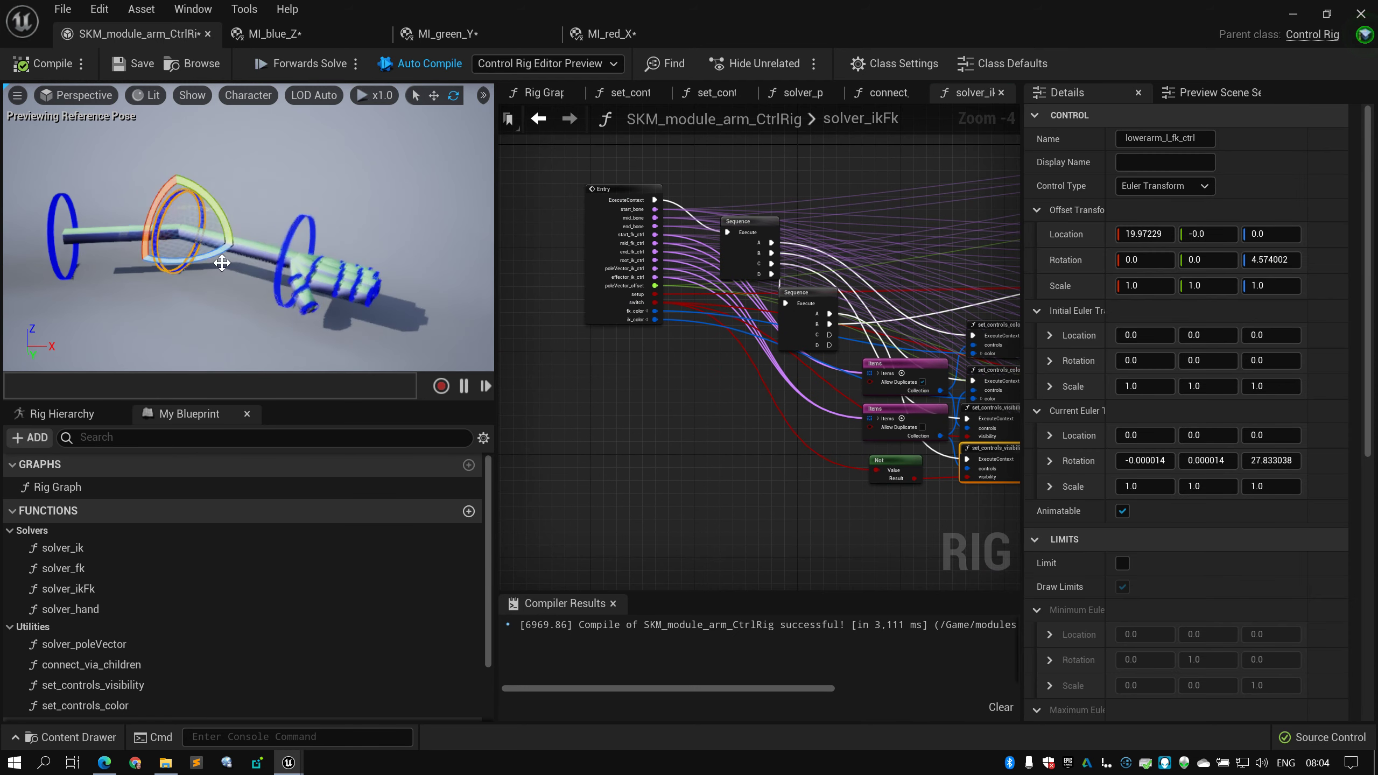
left_click(286, 231)
Collapse hand_l_space in the rig hierarchy and turn off Current Bool on the ik_fk_switch control
left_click(114, 415)
scroll(107, 598, "down", 5)
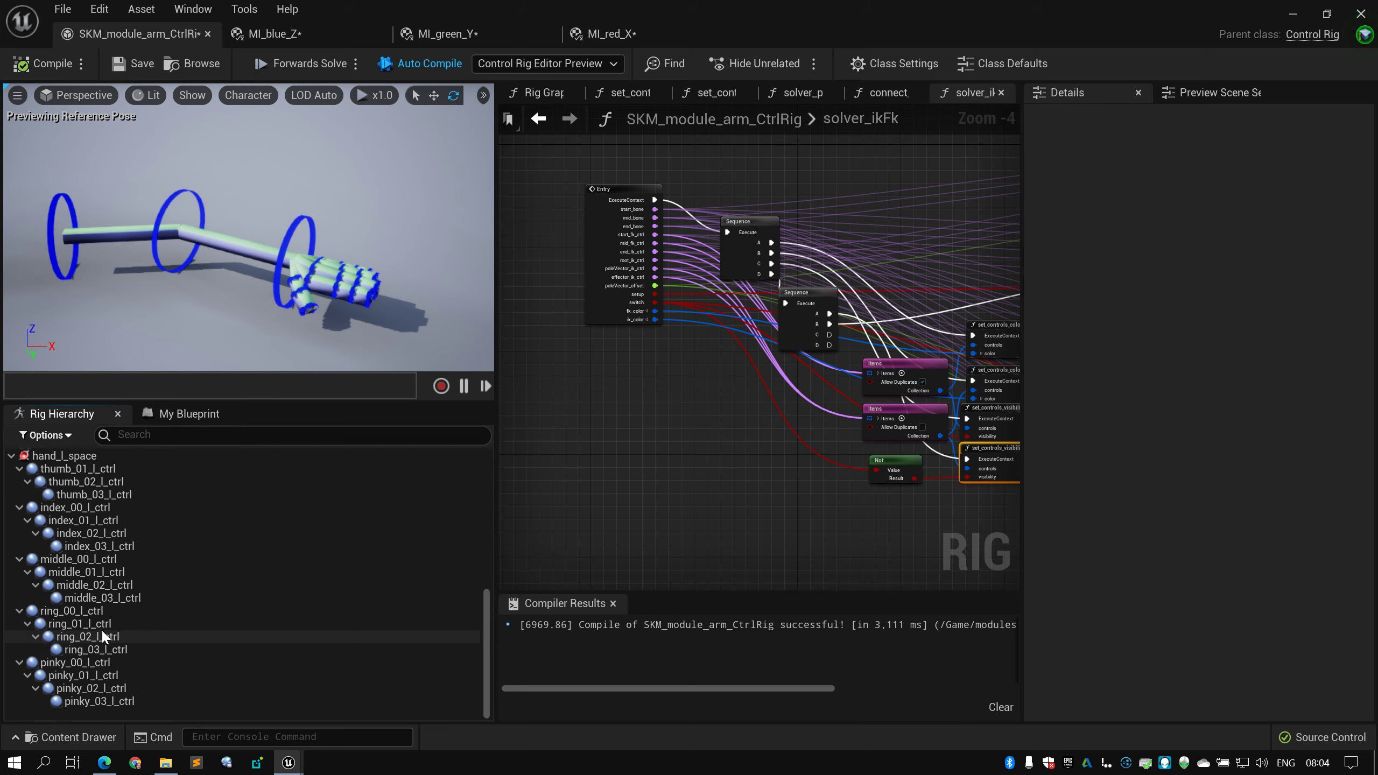
left_click(11, 584)
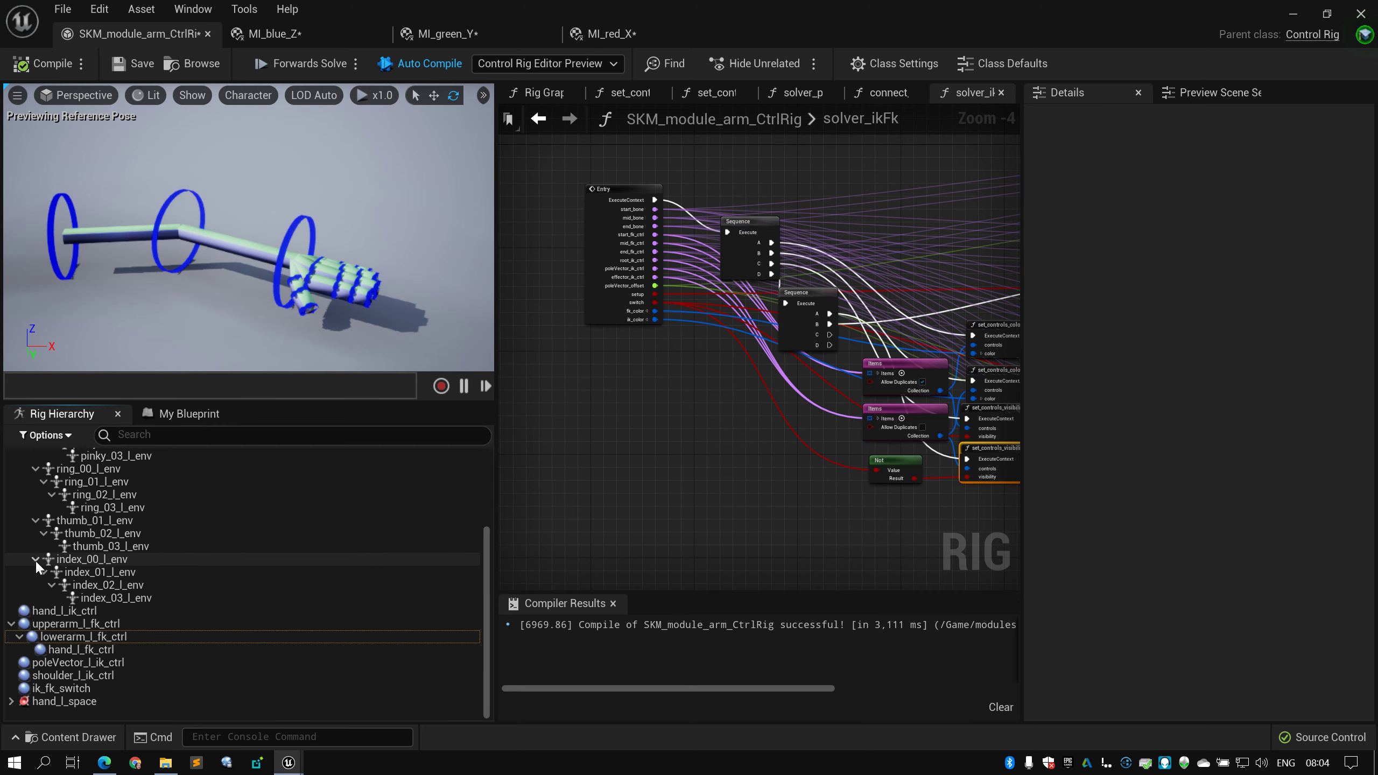
left_click(60, 689)
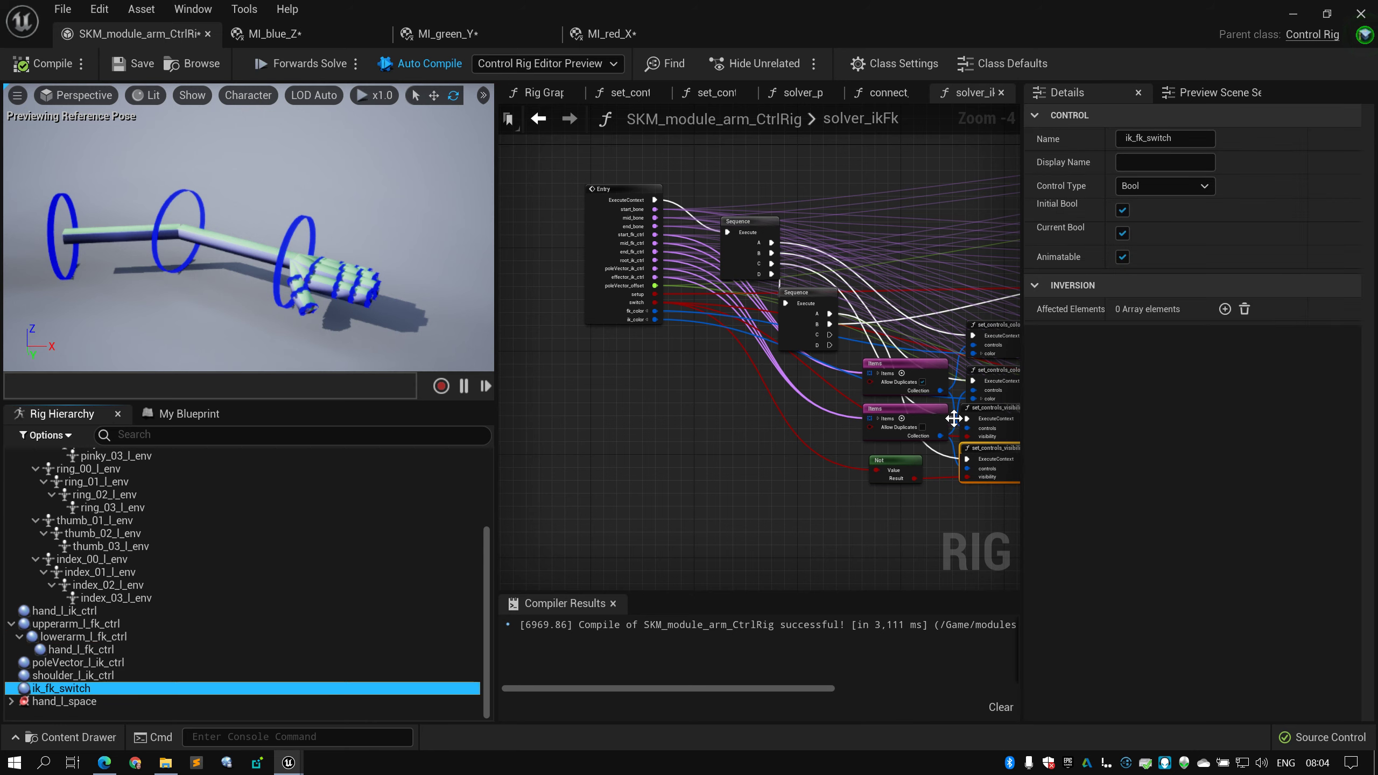
left_click(1123, 234)
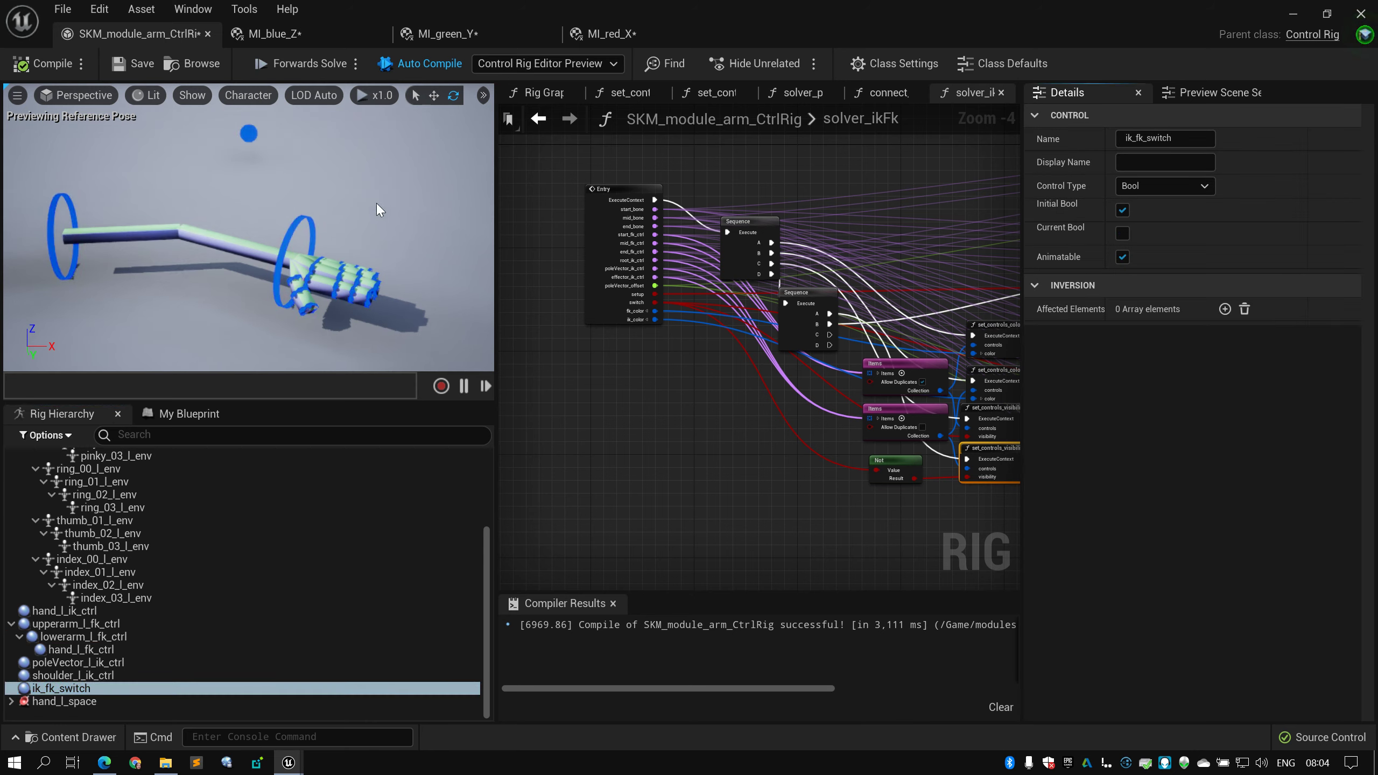
Switch ik_fk_switch's Current Bool on and off twice, comparing the FK and IK controls around the arm from closer views
right_click_drag(306, 160, 312, 129)
scroll(306, 160, "down", 3)
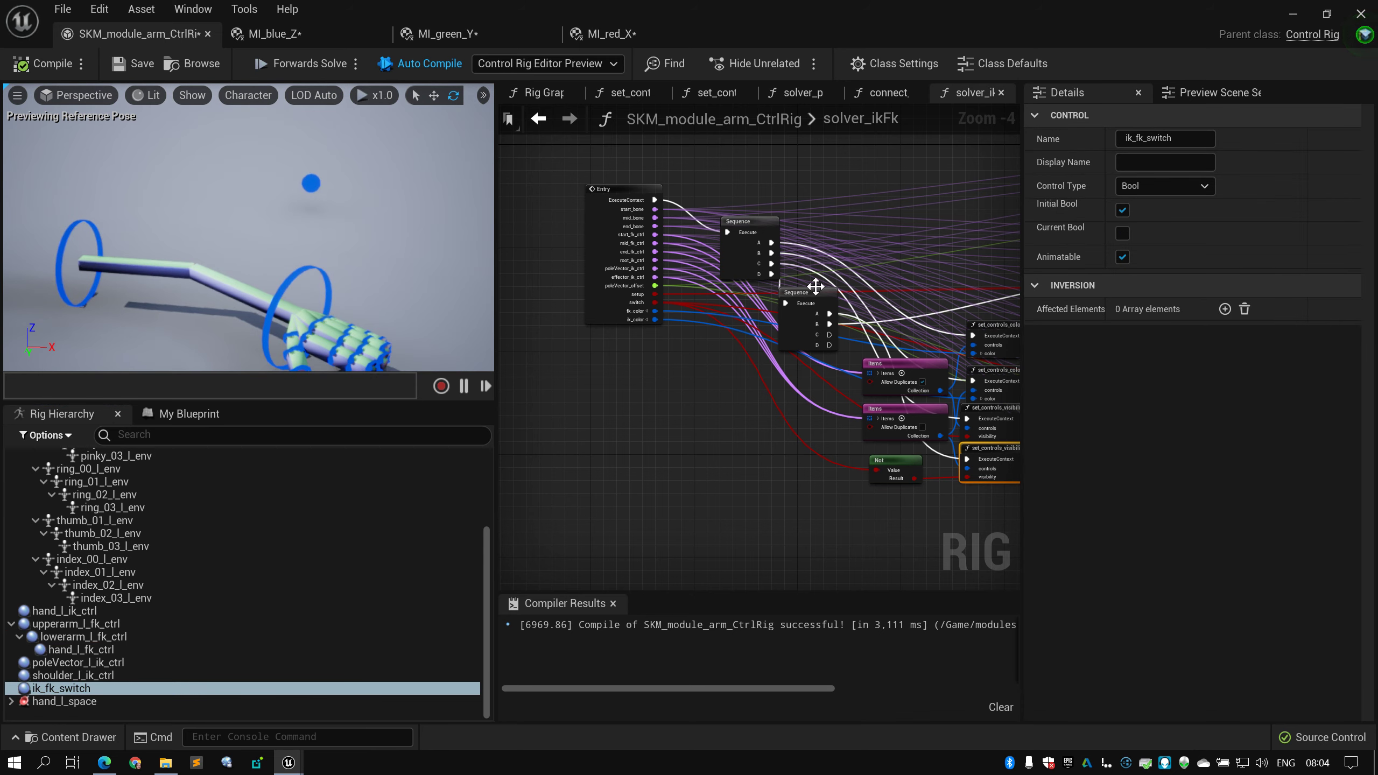
left_click(1121, 232)
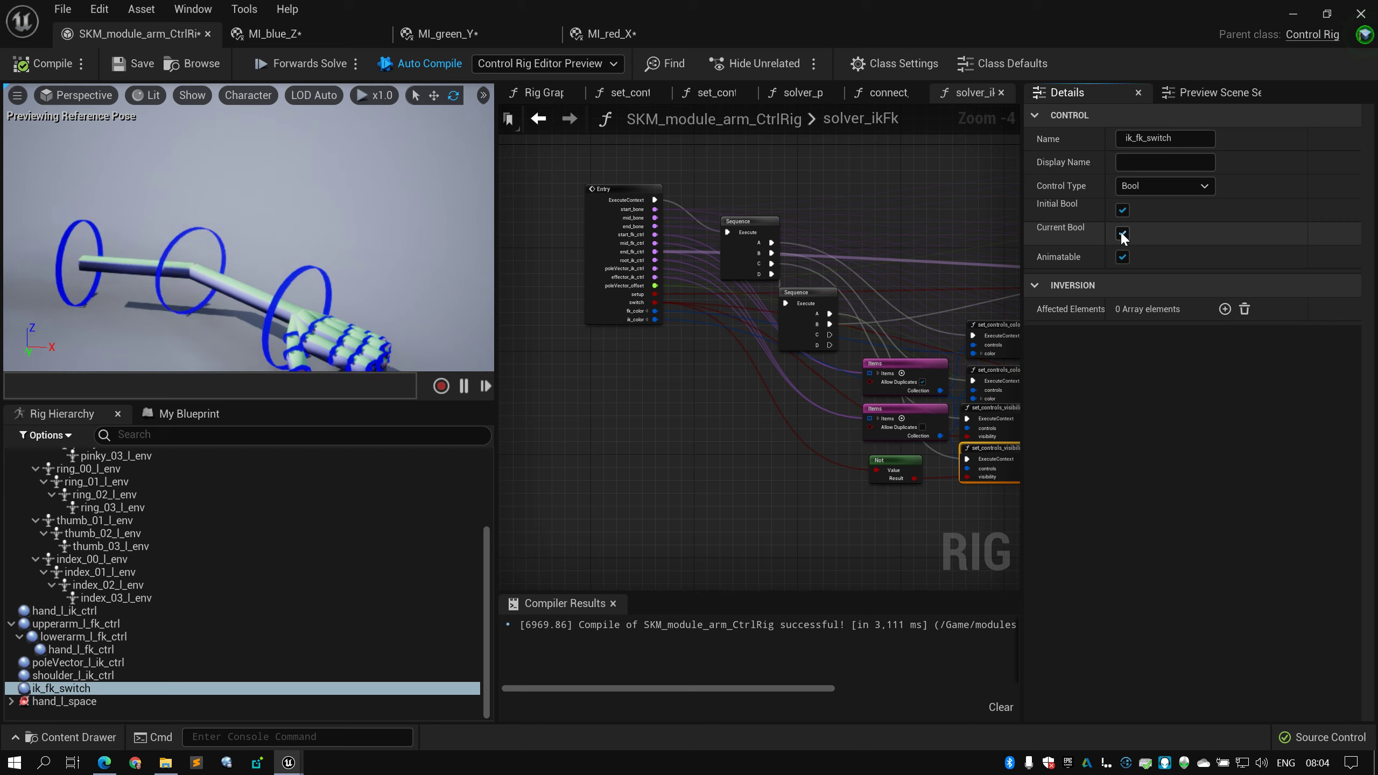
left_click(1121, 232)
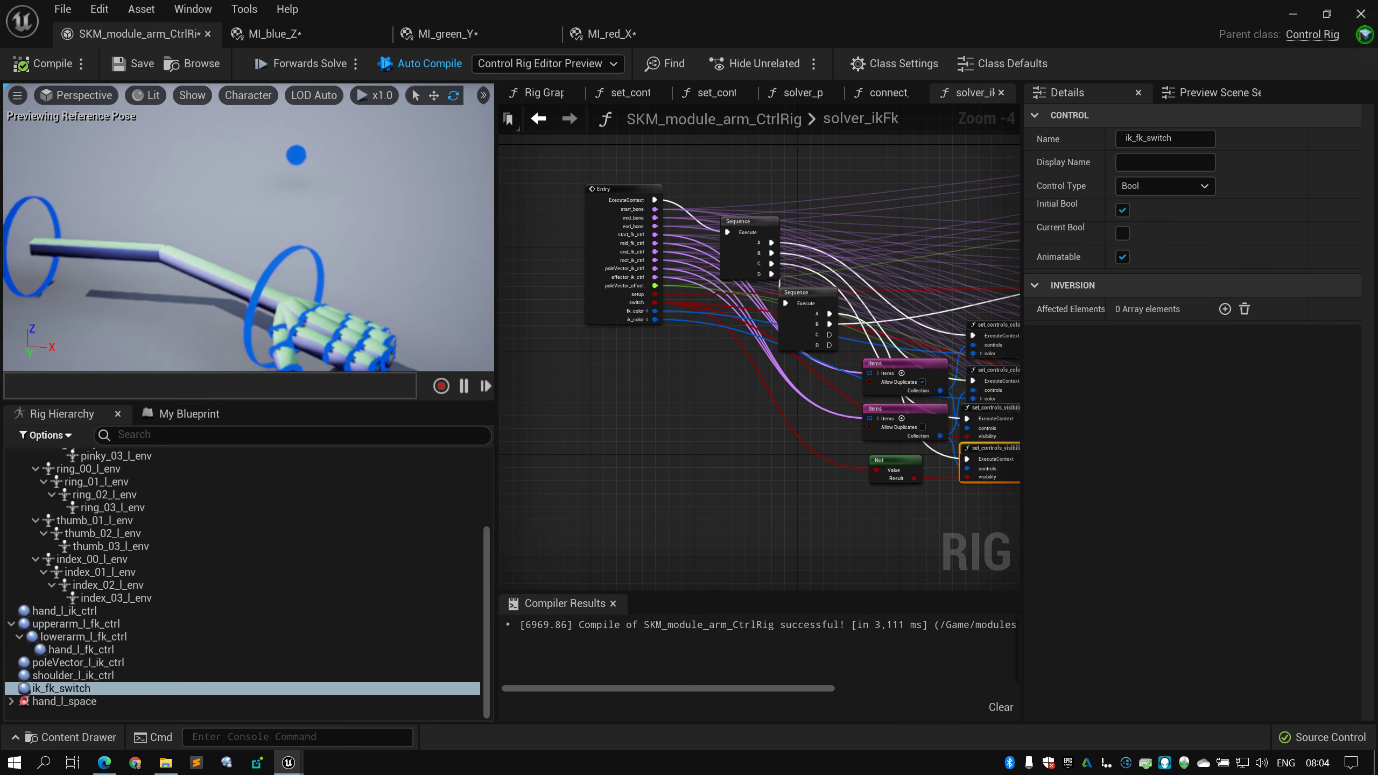
left_click(1121, 233)
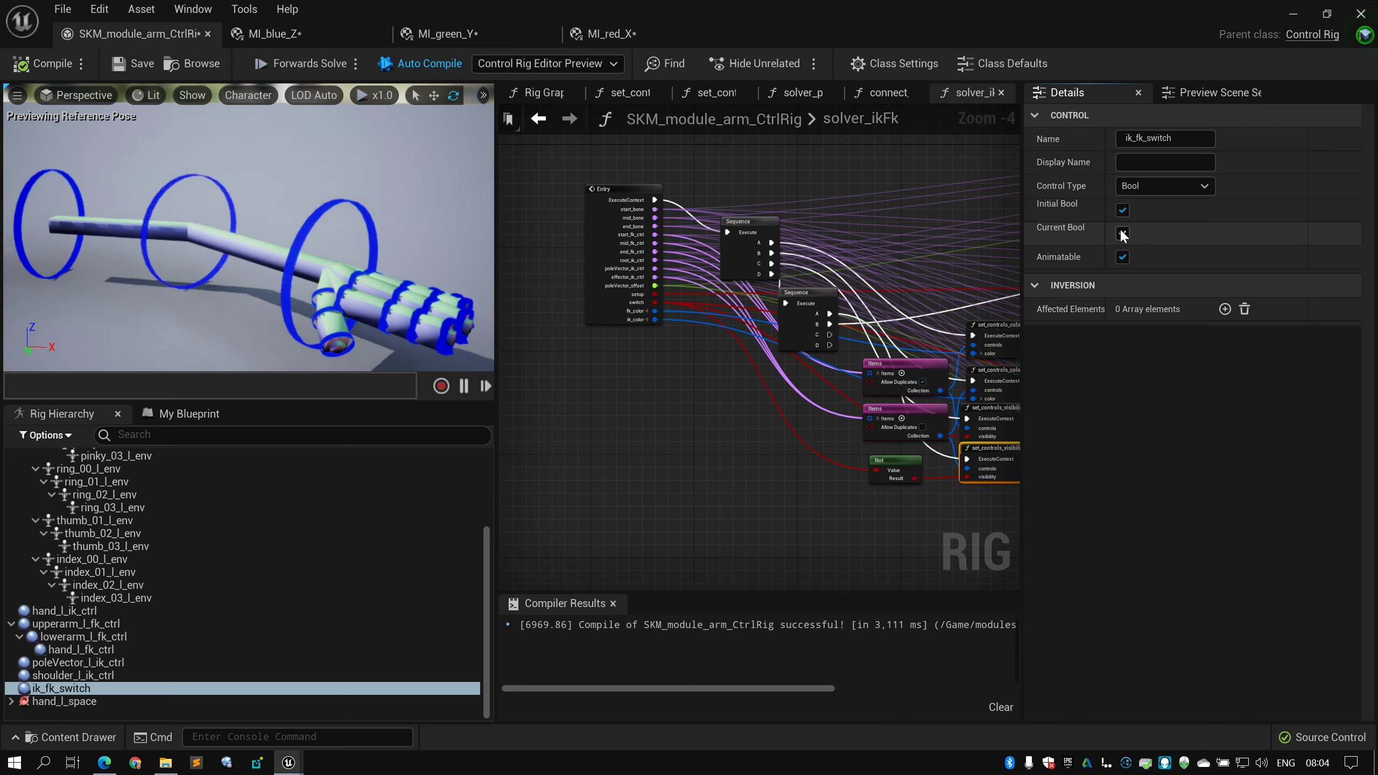
left_click(1121, 234)
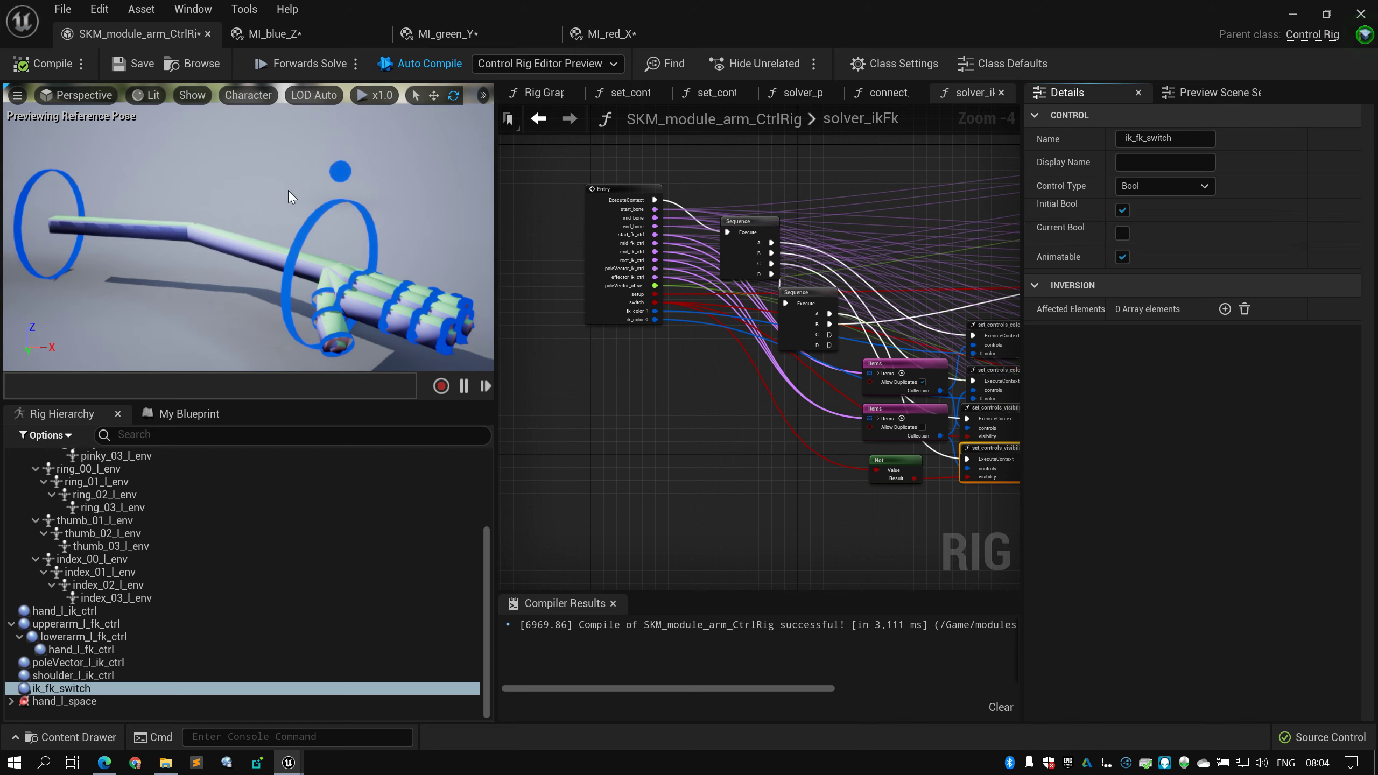
Toggle ik_fk_switch's Current Bool four more times to check the control visibility swap, leaving it off, and return to the solver_ikFk graph
left_click(1122, 234)
left_click(1122, 235)
left_click(1122, 234)
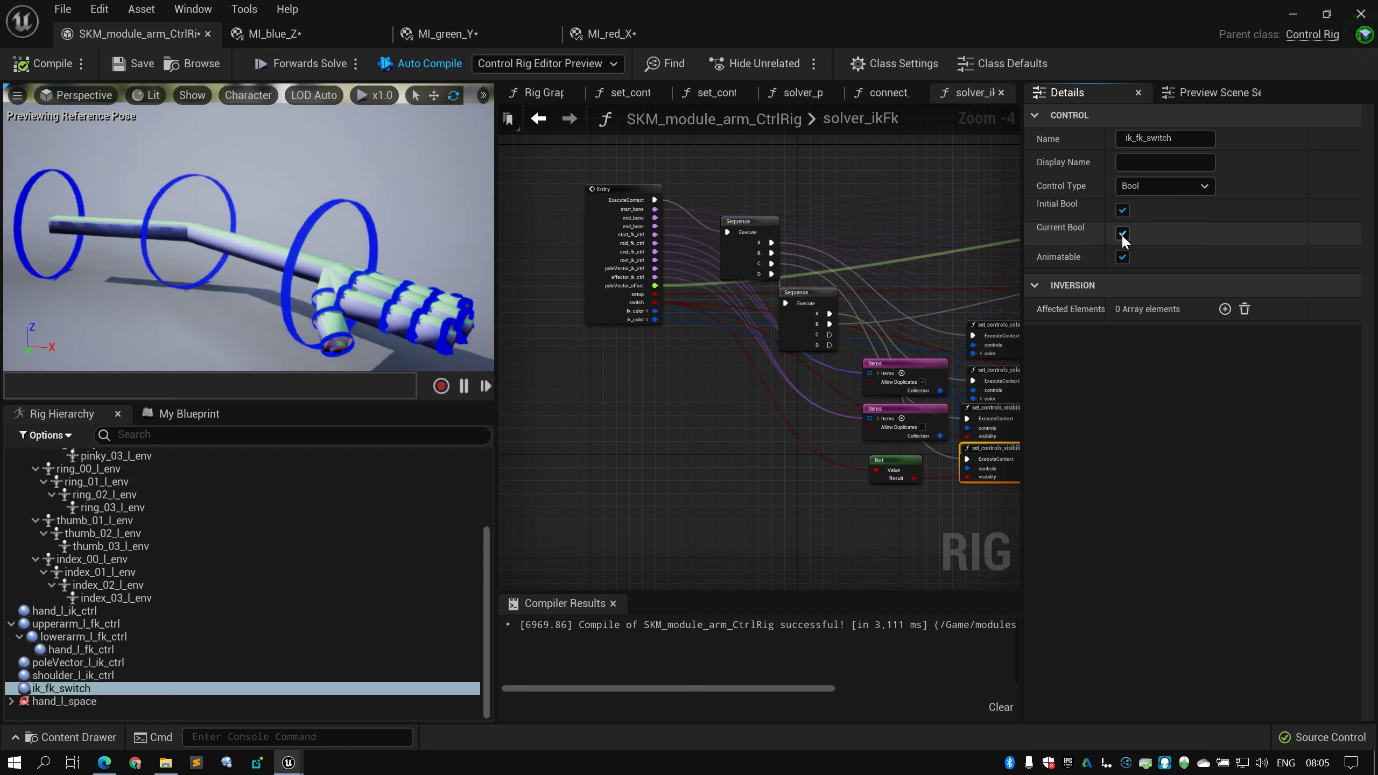
left_click(1122, 235)
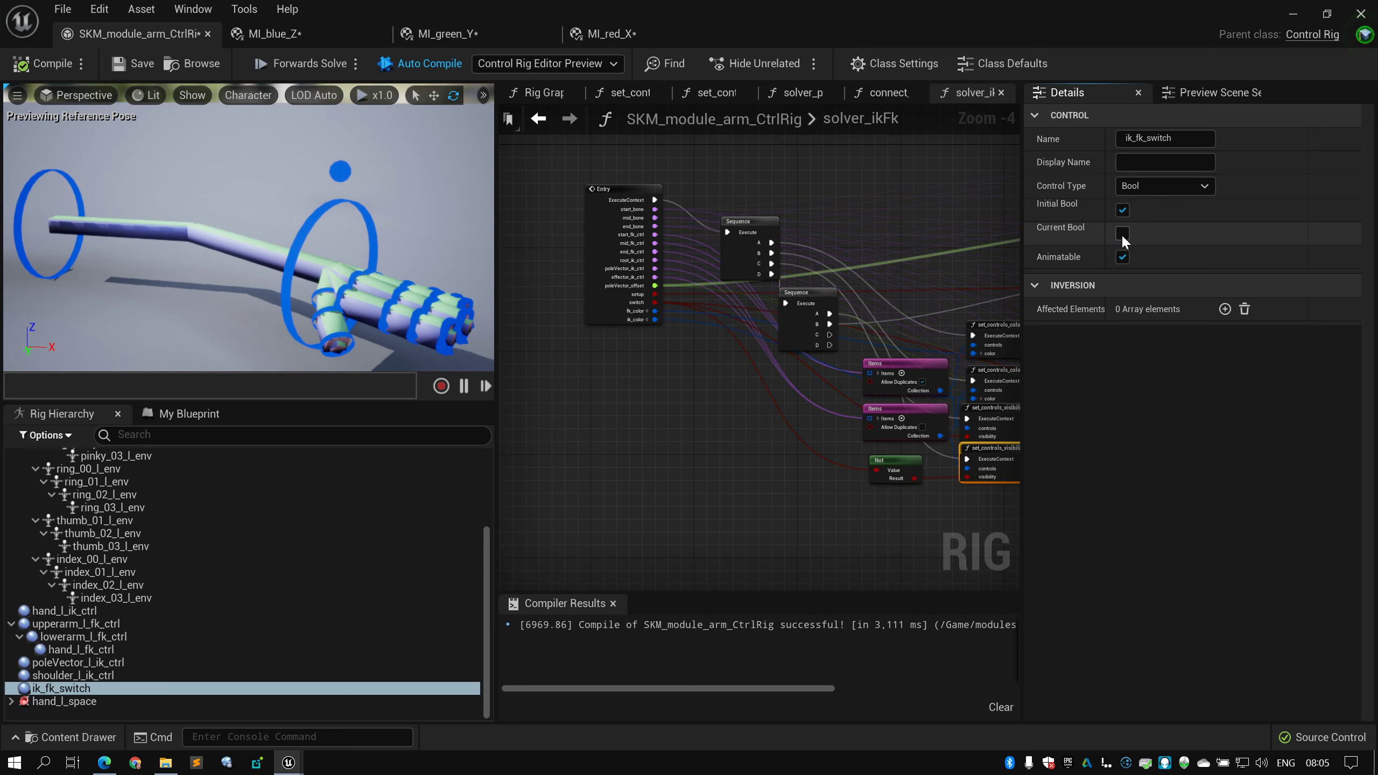
left_click(1122, 235)
left_click(1122, 234)
left_click(1122, 234)
left_click(1122, 234)
left_click(898, 261)
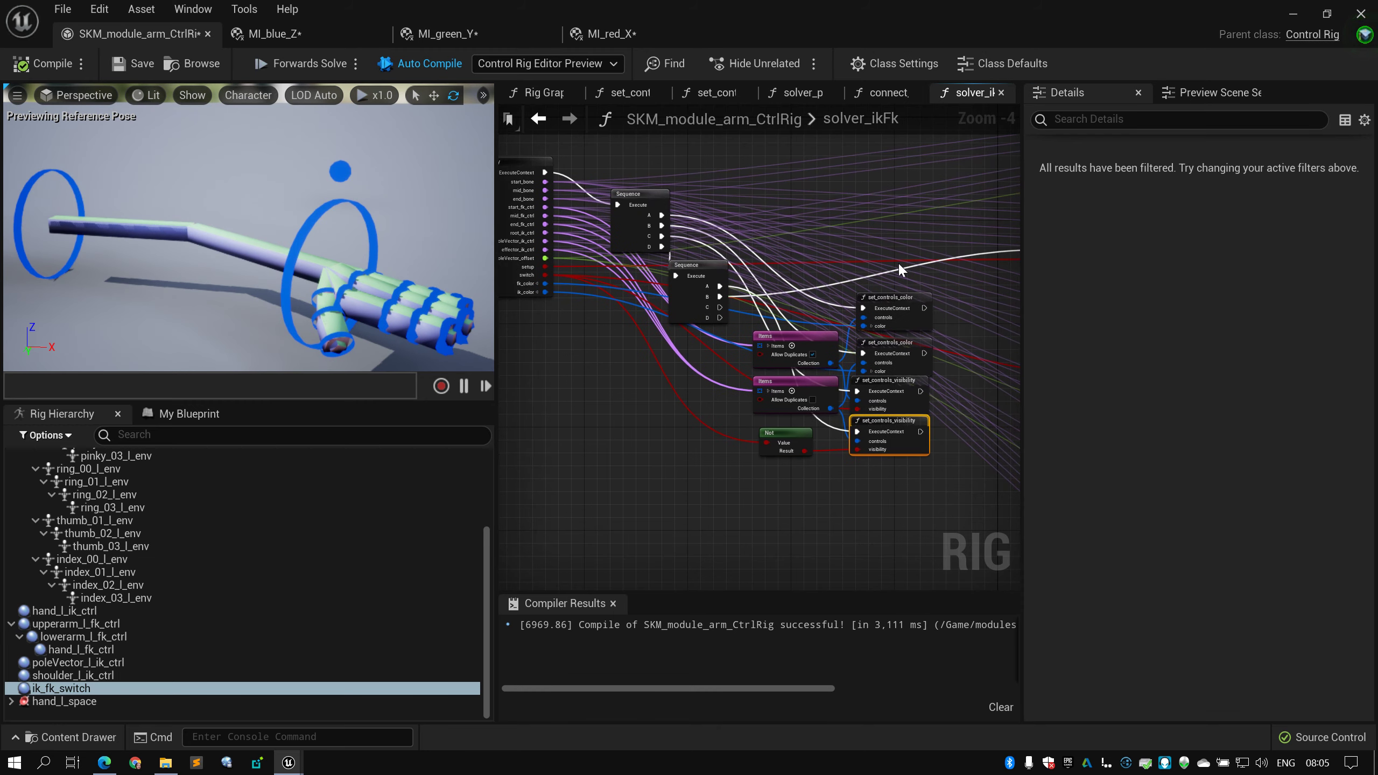
Examine the chain of branches, sequences and solver nodes in the solver_ikFk graph
right_click_drag(899, 262, 665, 326)
scroll(614, 265, "down", 1)
scroll(618, 268, "up", 2)
scroll(624, 323, "down", 2)
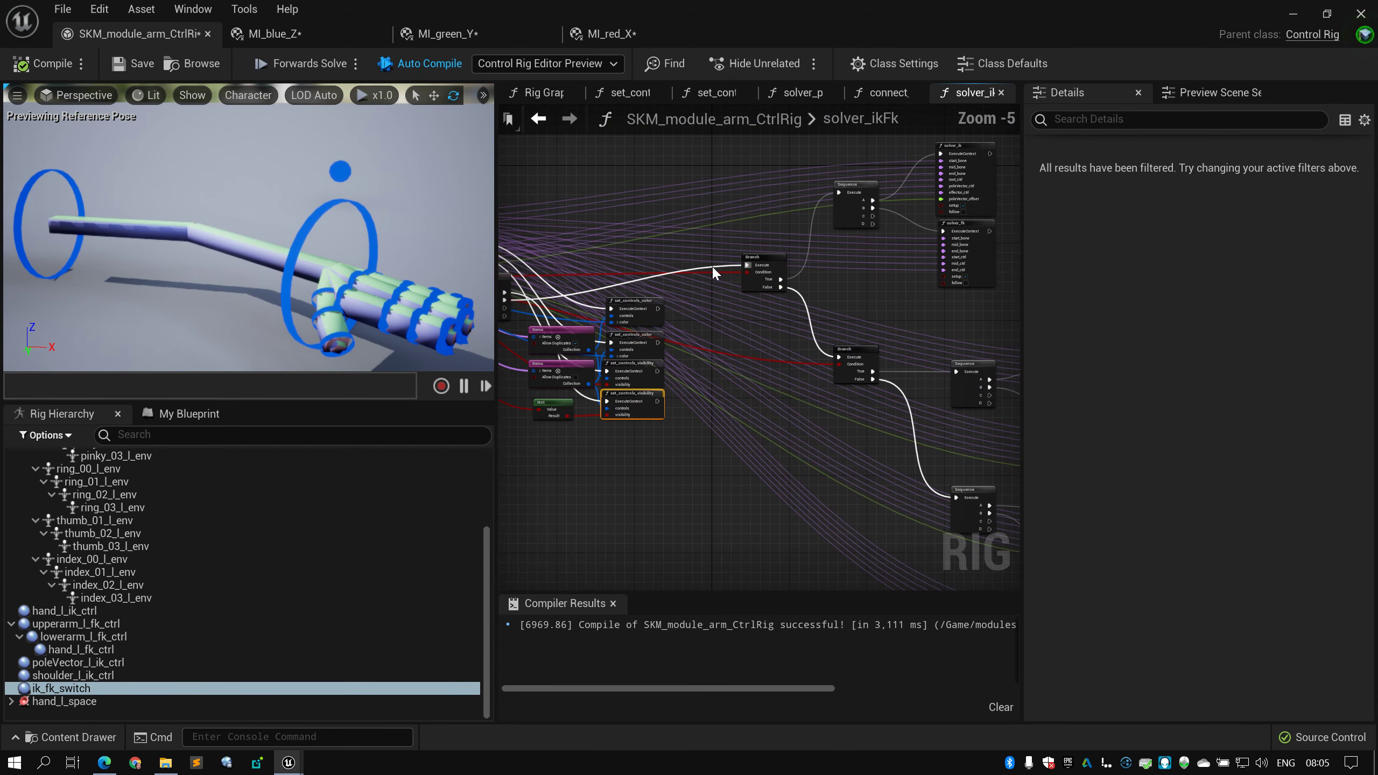
right_click_drag(712, 265, 664, 283)
scroll(792, 297, "down", 2)
scroll(851, 286, "up", 1)
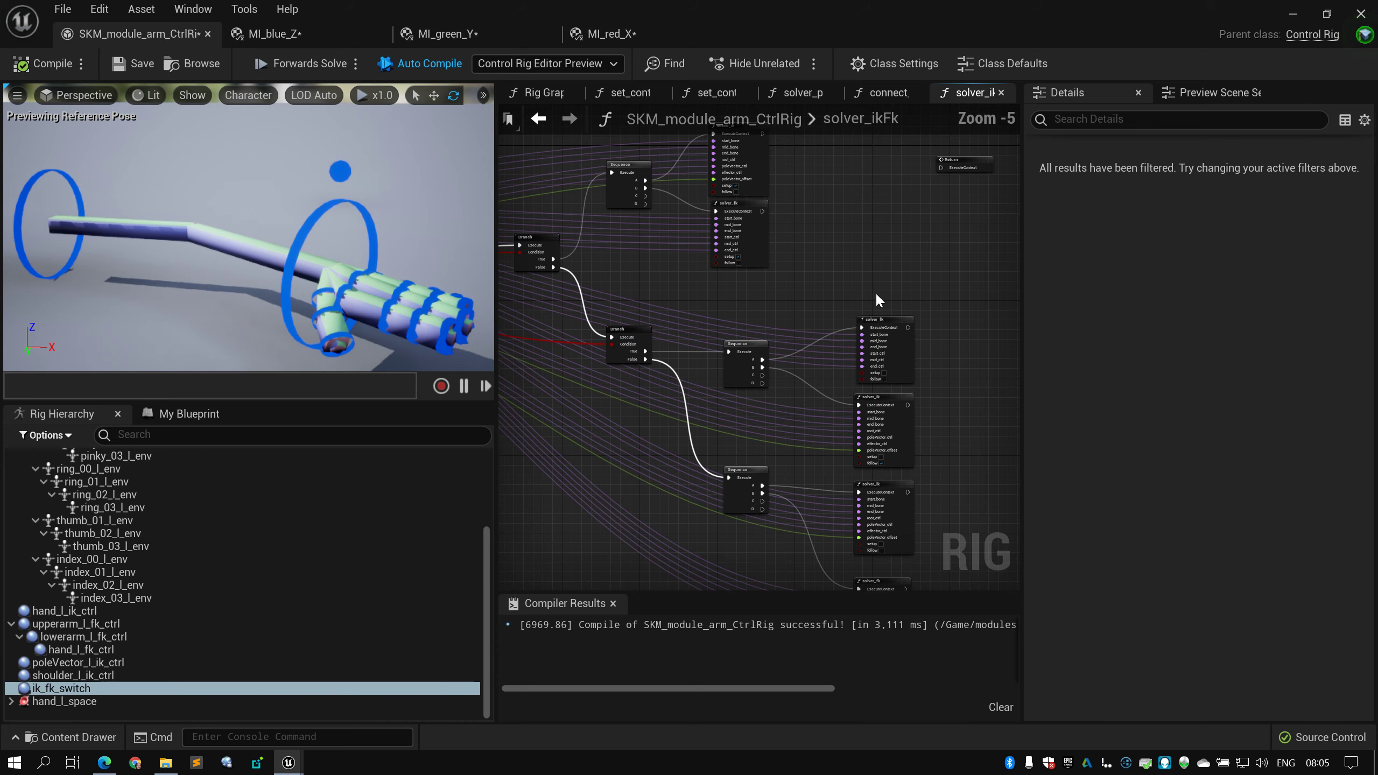
scroll(847, 289, "up", 1)
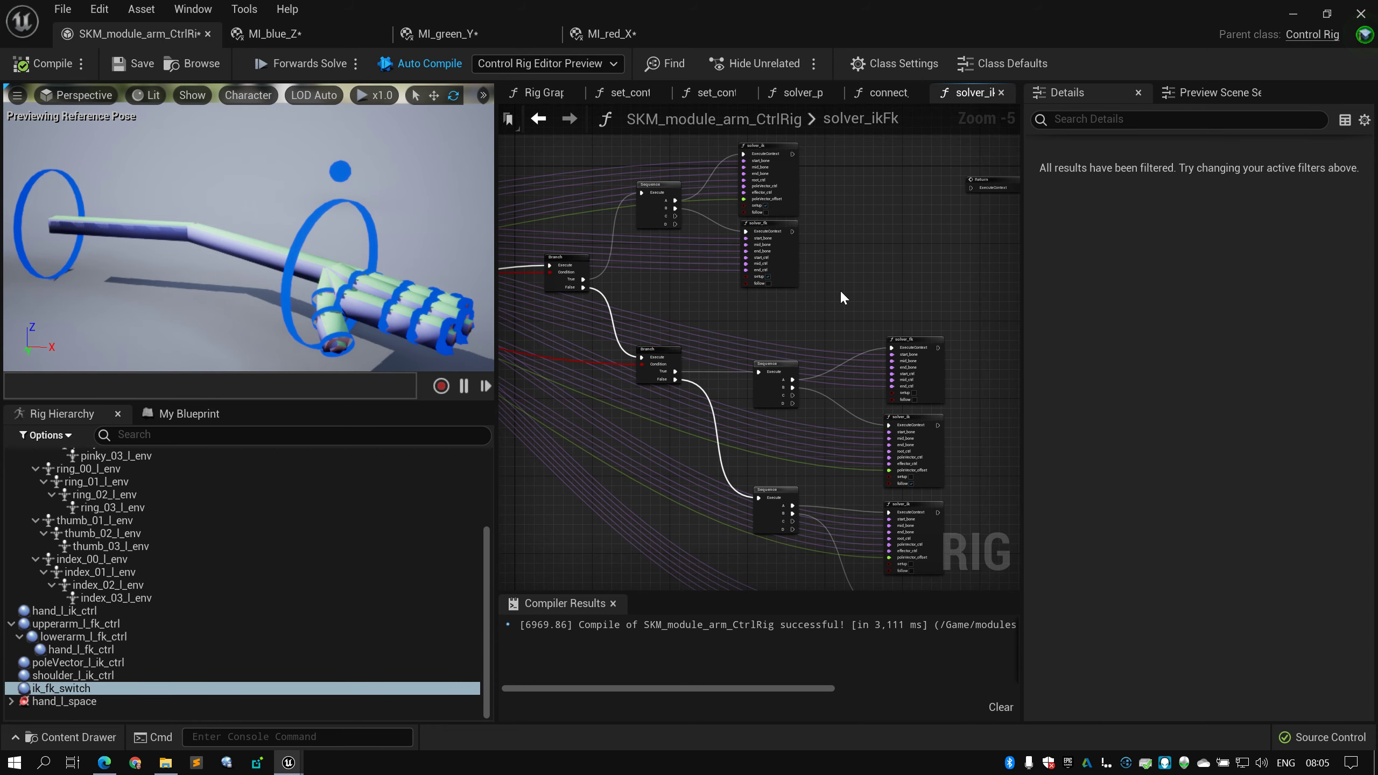
scroll(841, 291, "up", 1)
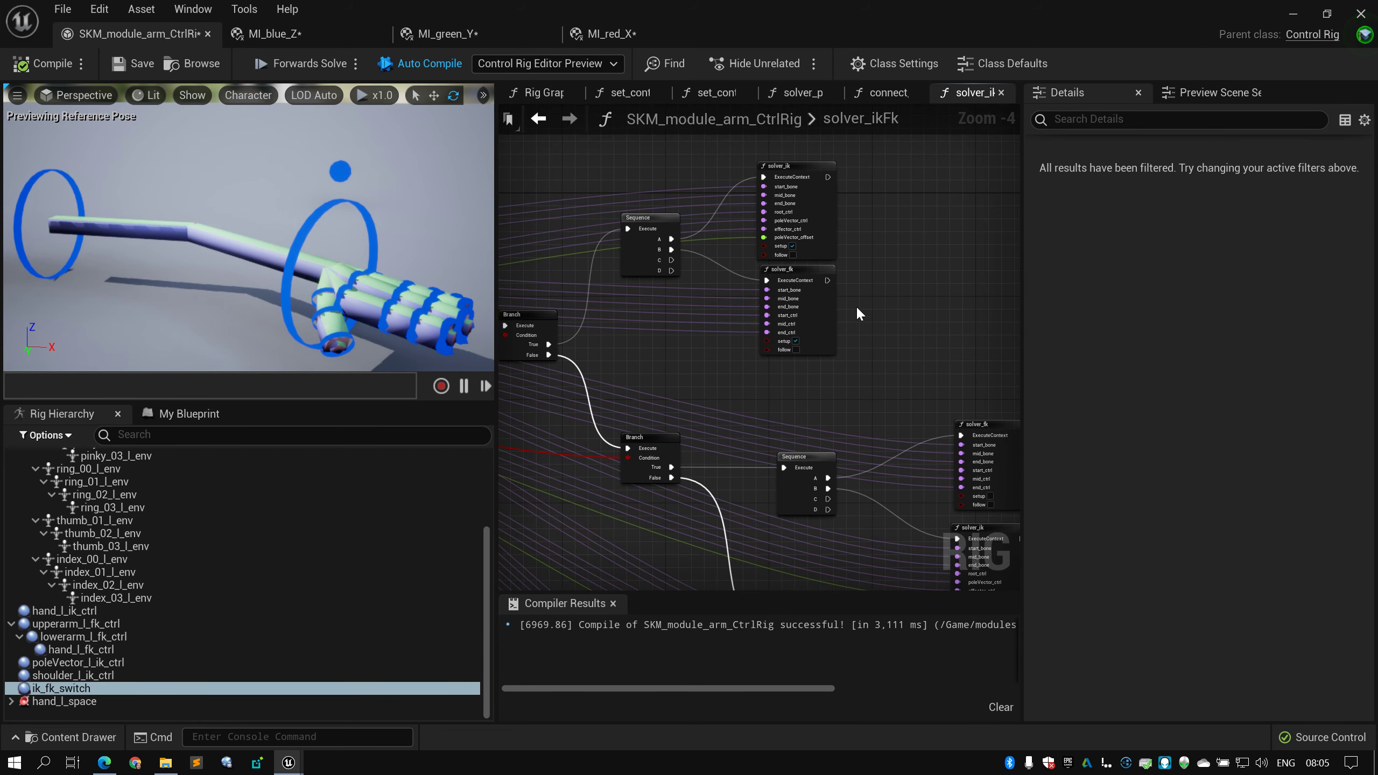
scroll(868, 302, "down", 1)
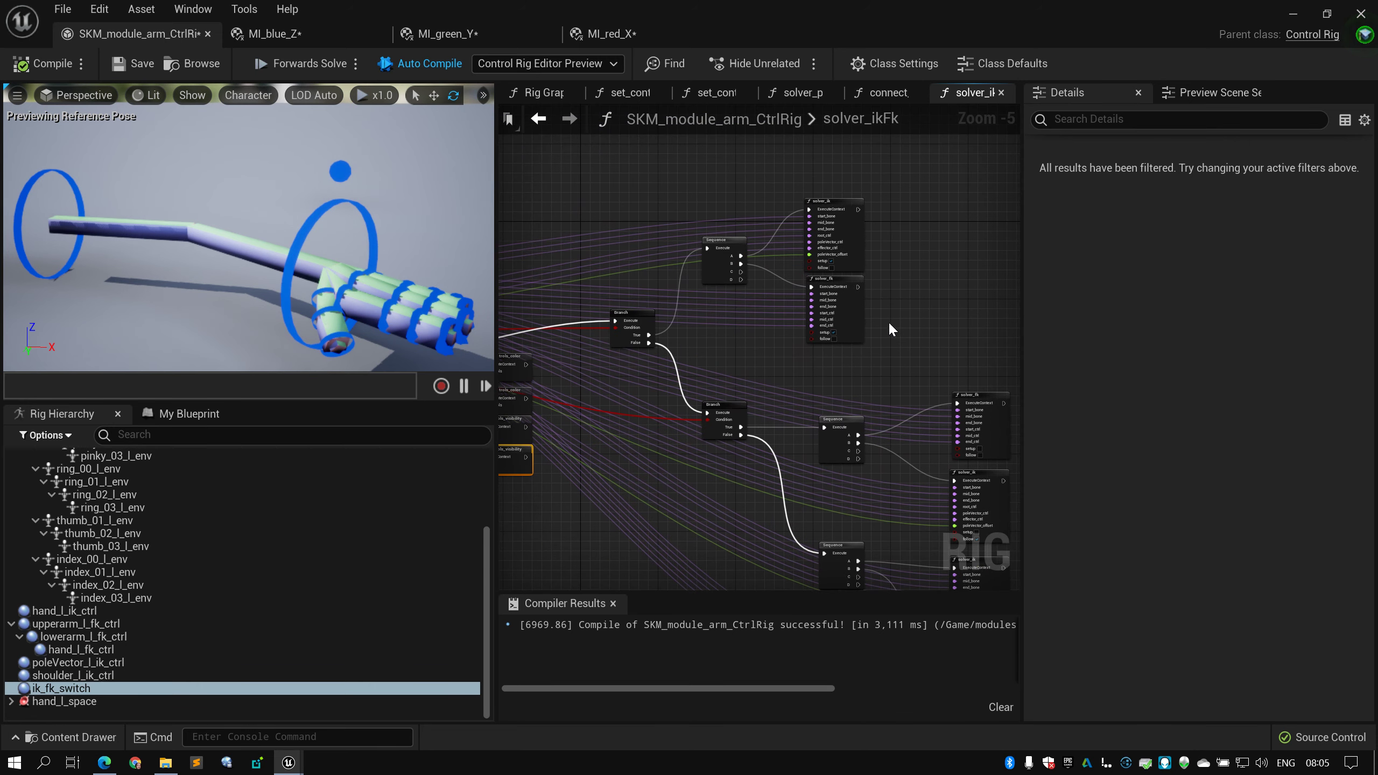
scroll(891, 325, "down", 2)
scroll(868, 310, "up", 4)
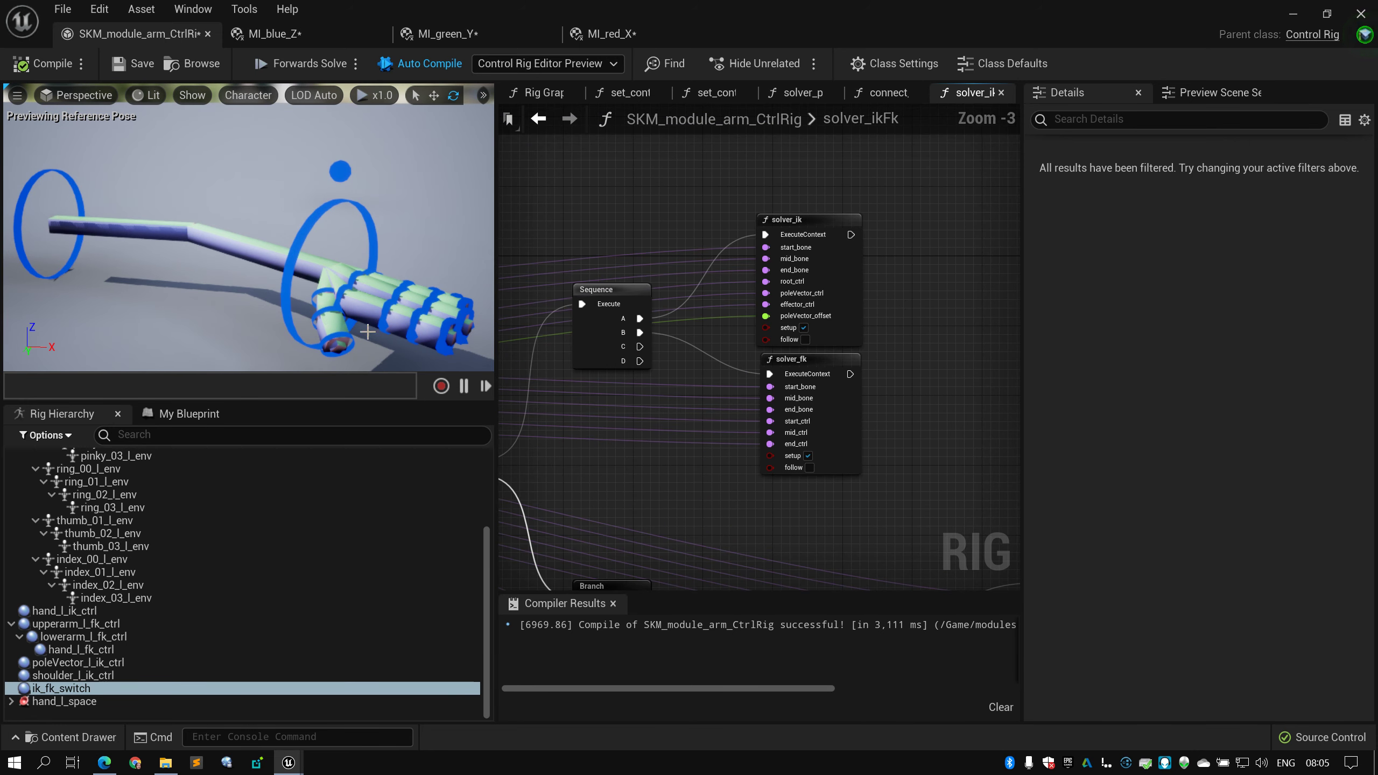
Display the inputs, outputs and node settings of the solver_ikFk function
left_click(185, 414)
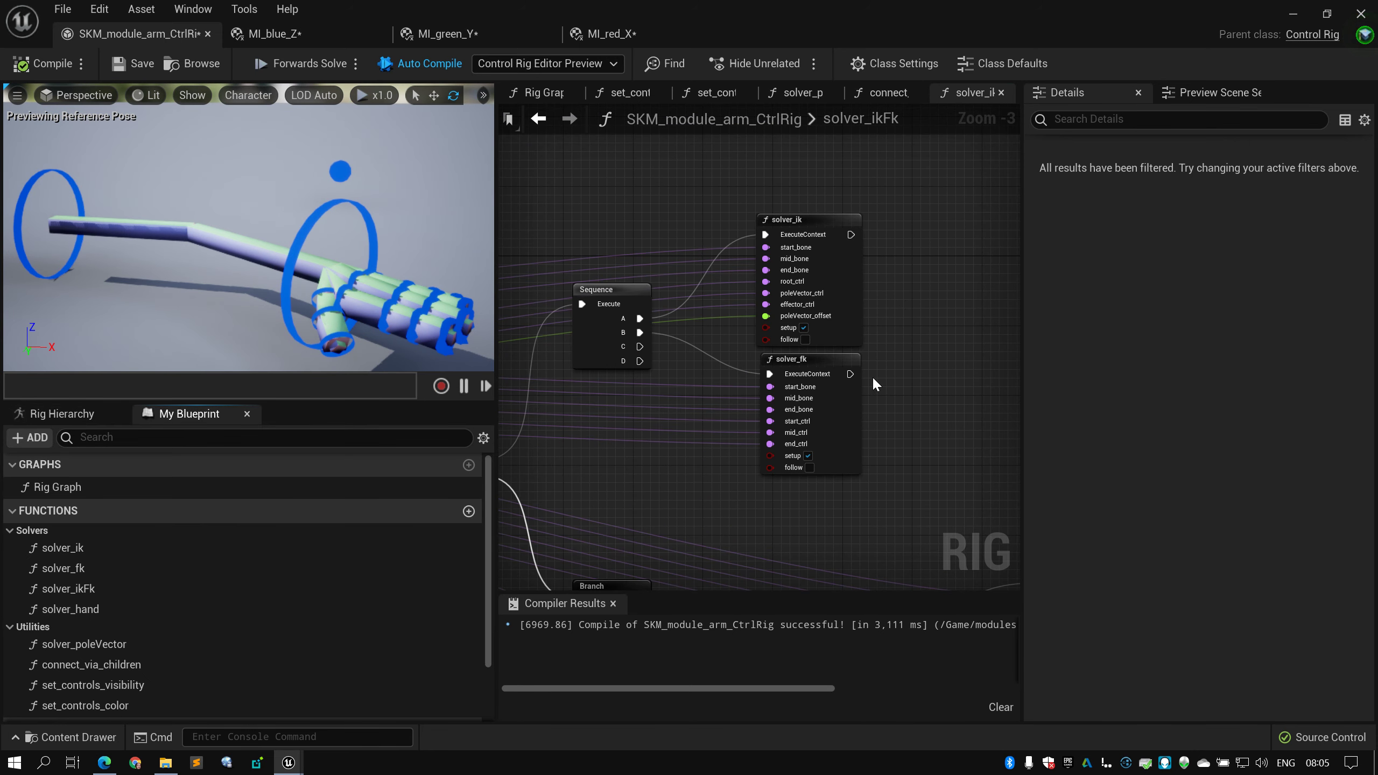
left_click(131, 589)
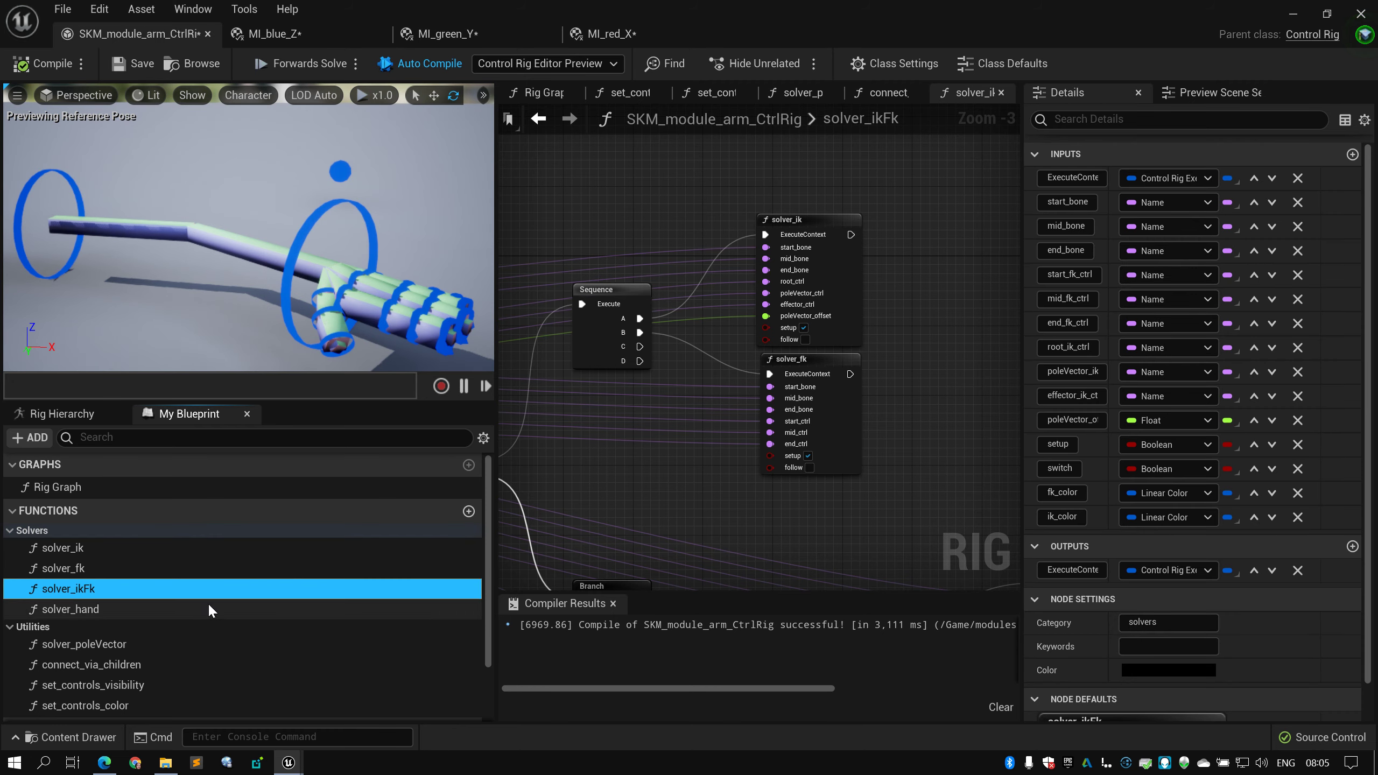
right_click_drag(624, 443, 724, 389)
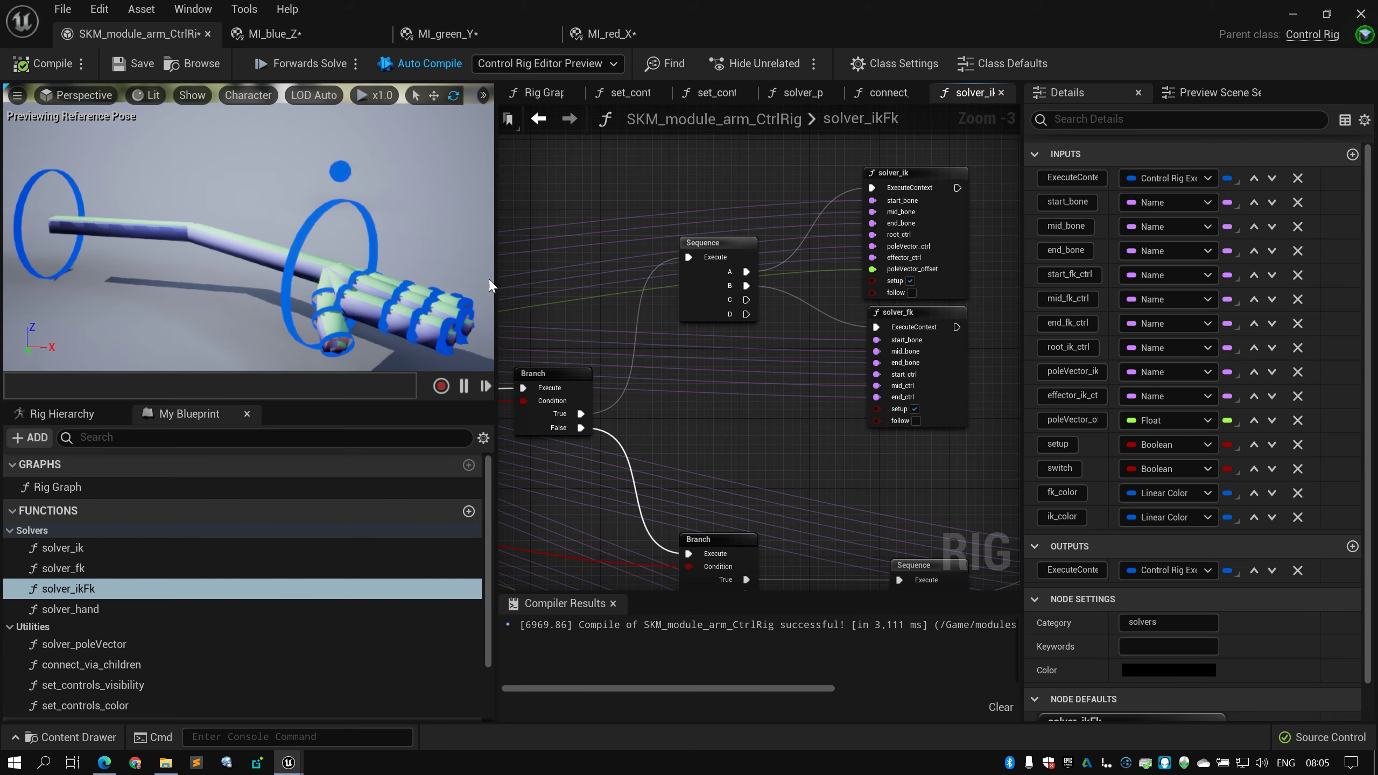
Examine the first branch's True path in solver_ikFk, including its Sequence and the solver_ik and solver_fk nodes with setup enabled
scroll(635, 384, "down", 3)
scroll(686, 327, "up", 4)
right_click_drag(691, 326, 774, 299)
scroll(601, 373, "down", 2)
scroll(698, 345, "up", 2)
right_click_drag(607, 411, 639, 359)
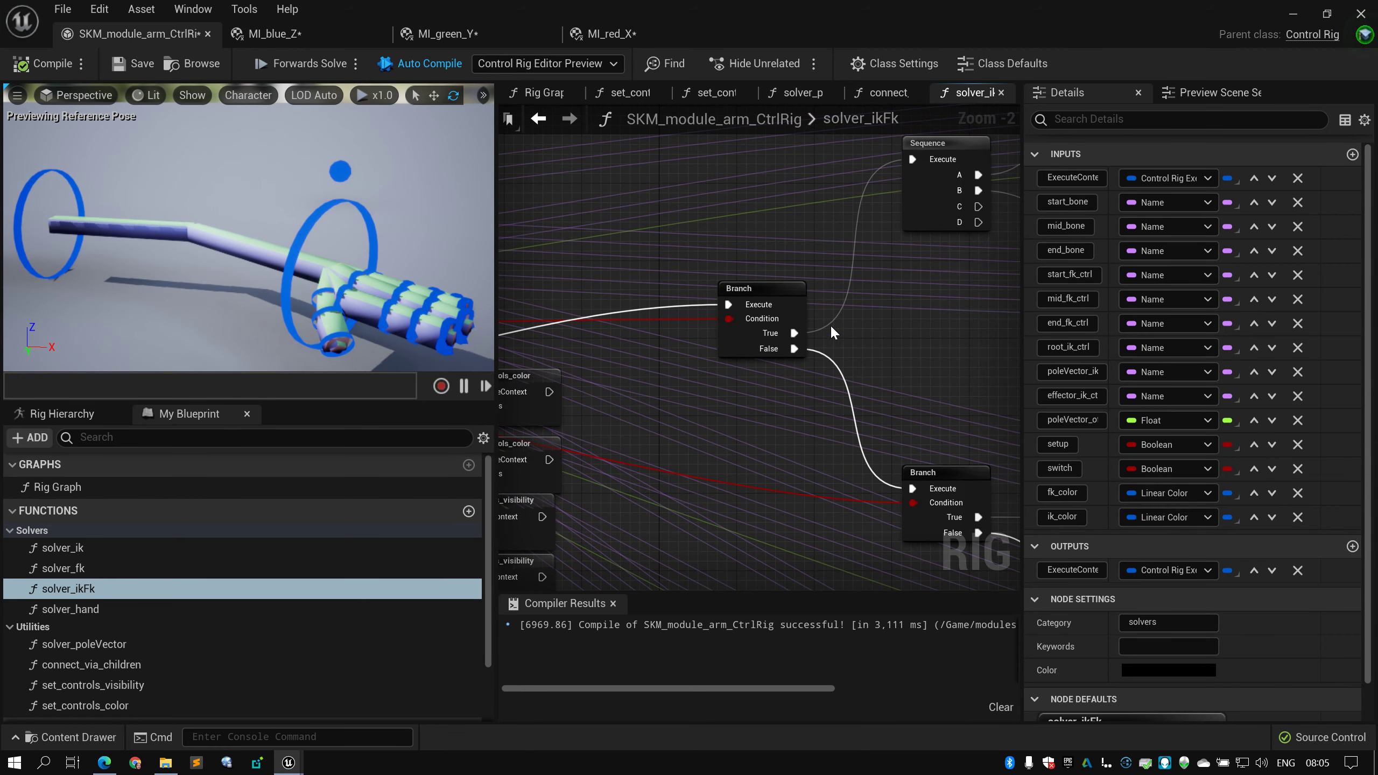
right_click_drag(974, 180, 560, 285)
left_click(800, 239)
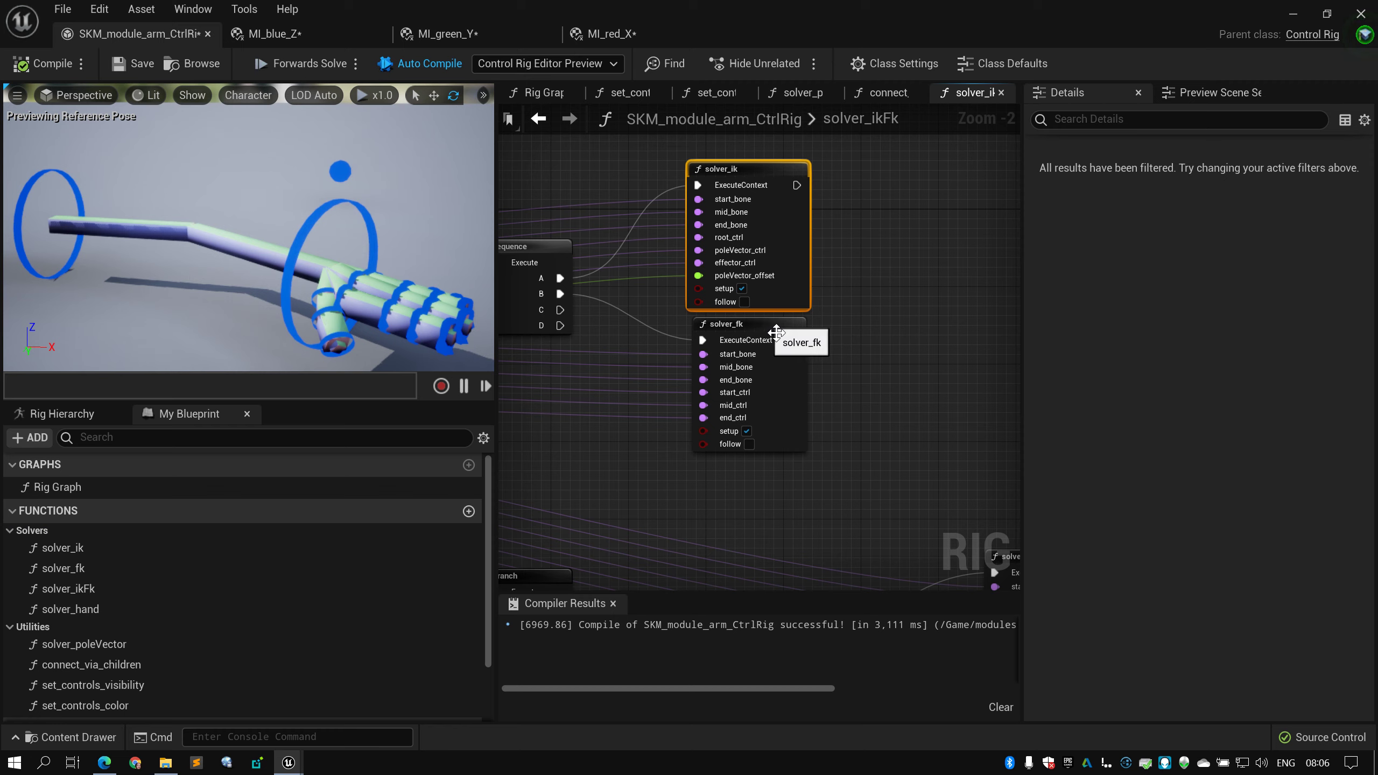
left_click(776, 332)
scroll(879, 359, "down", 4)
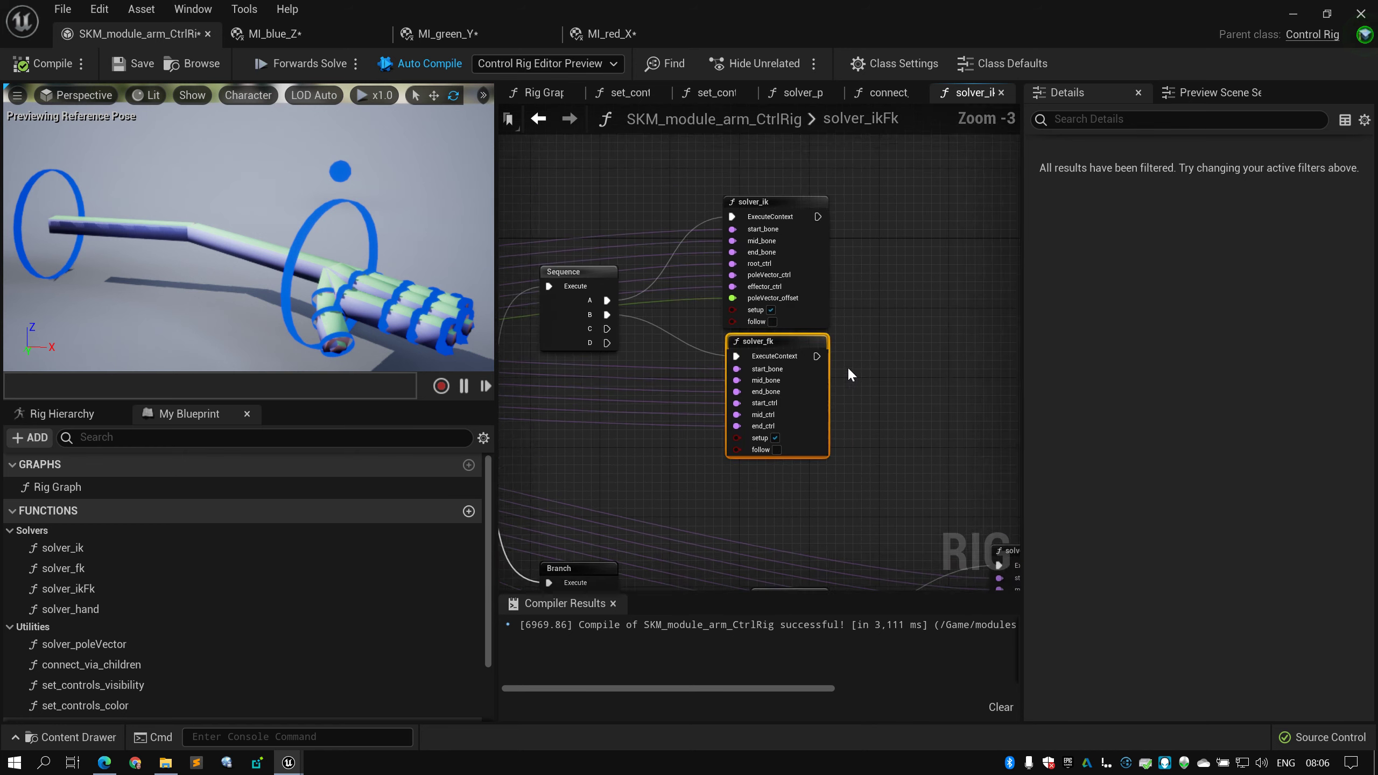
scroll(765, 337, "up", 3)
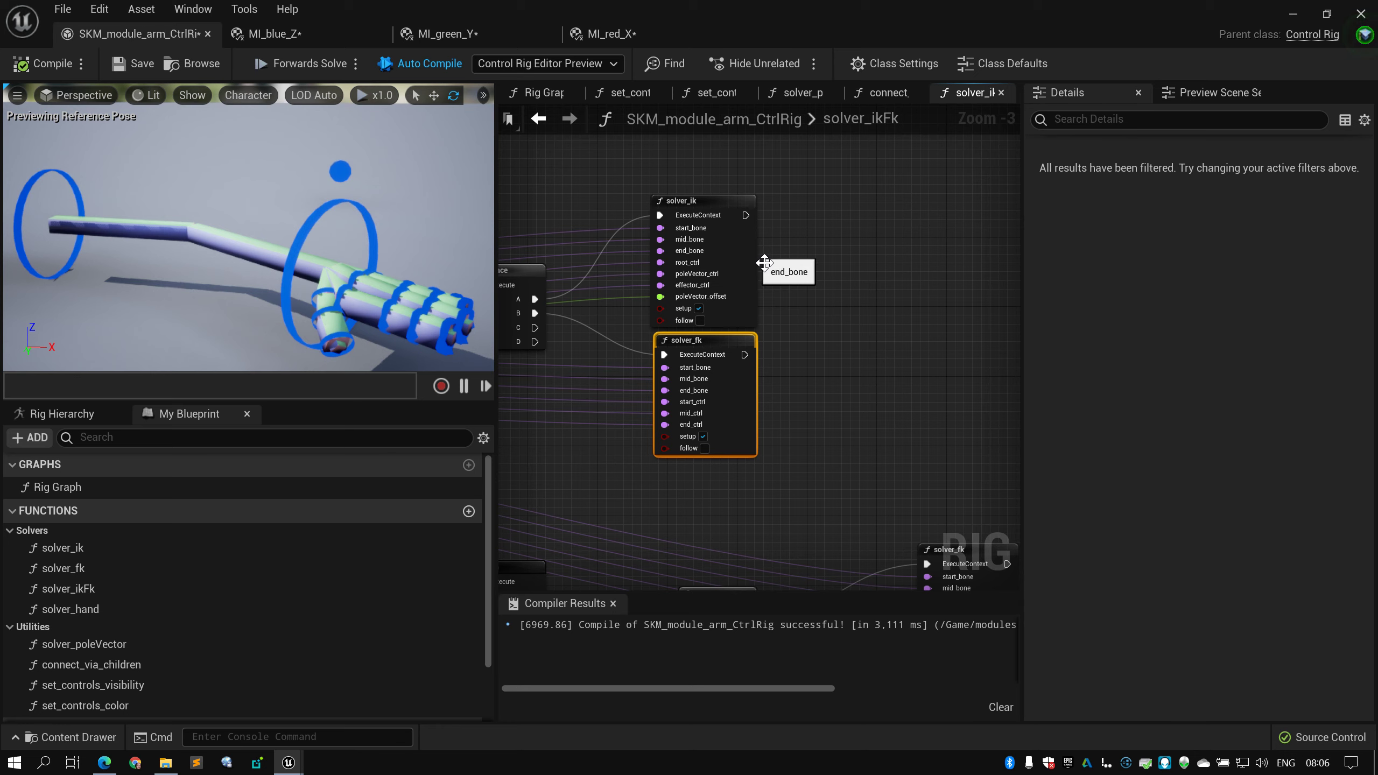
right_click_drag(794, 303, 843, 252)
left_click(796, 253)
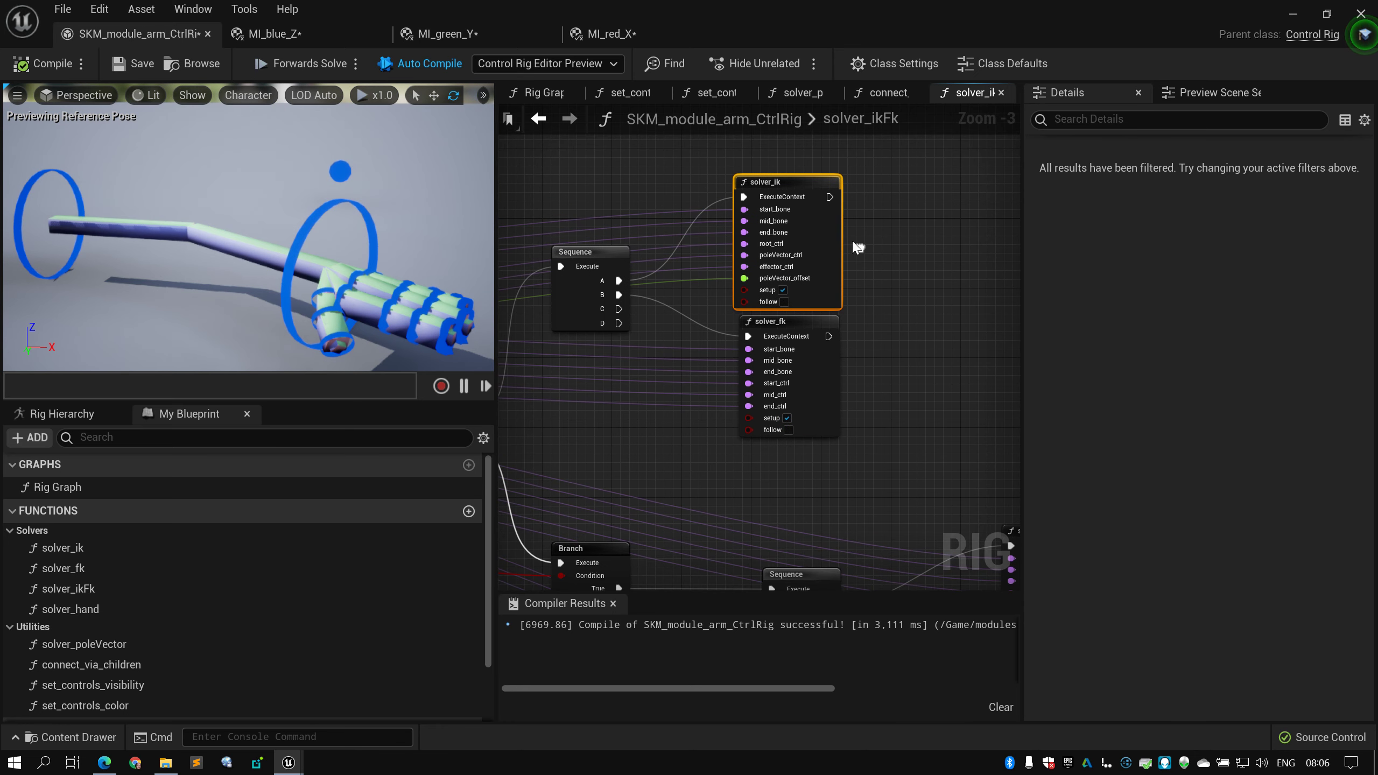
Open the solver_ik function's graph and examine its Entry node and input parameters
double_click(802, 205)
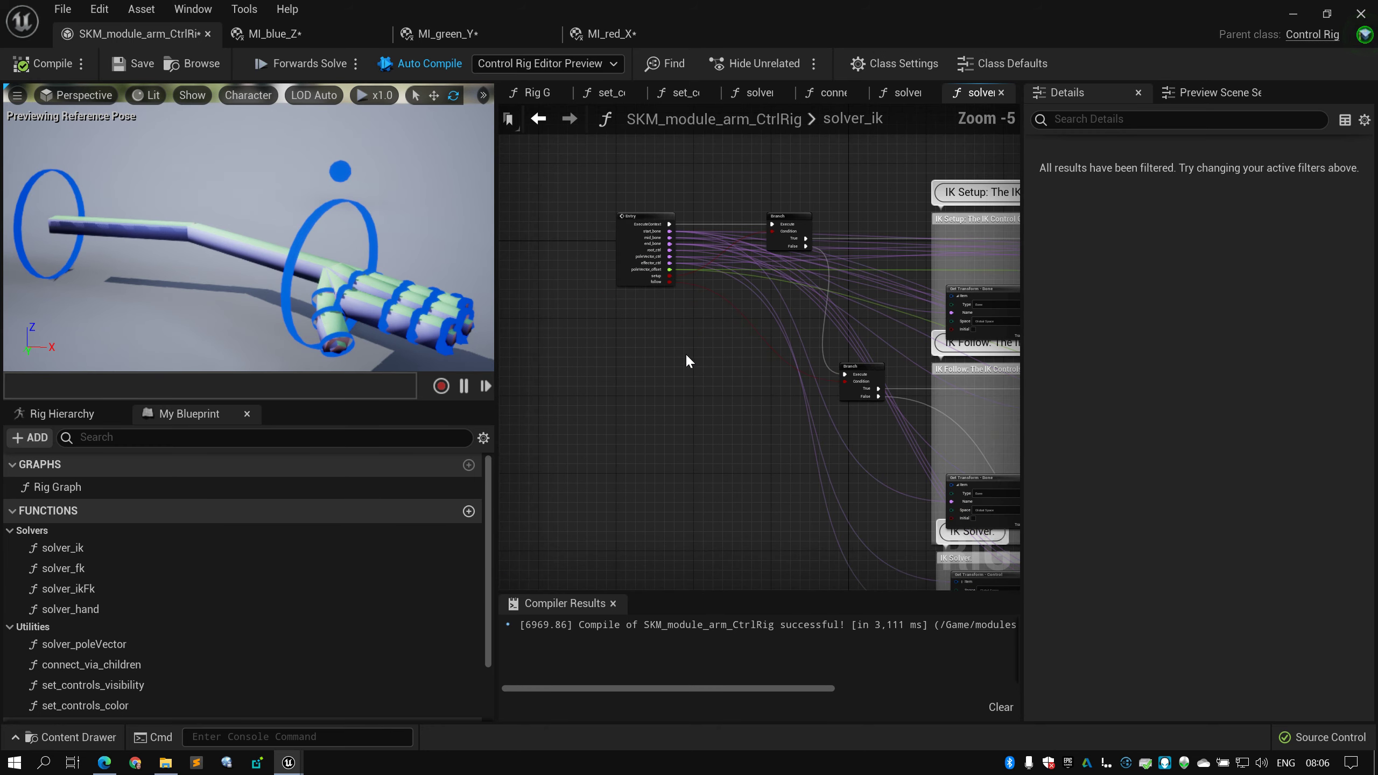
scroll(687, 361, "up", 2)
scroll(721, 228, "up", 3)
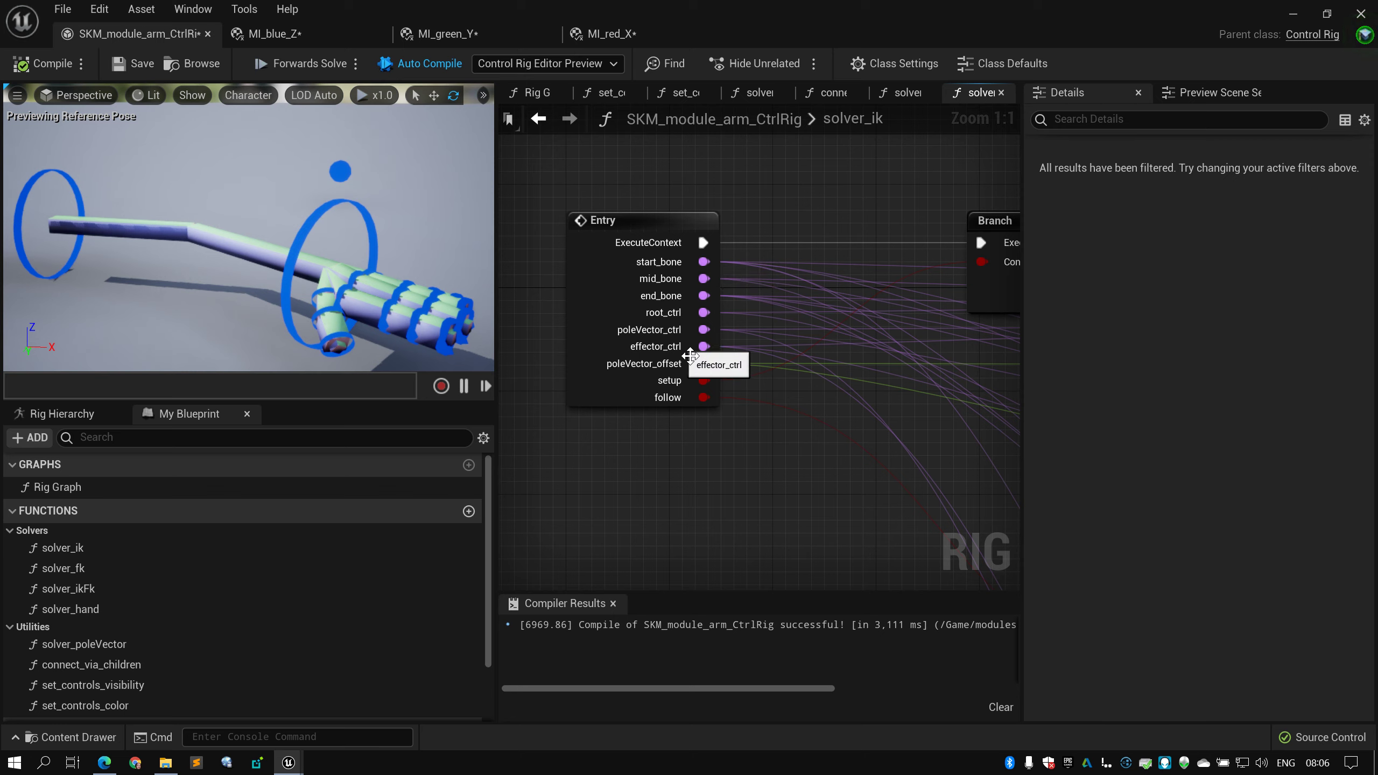
right_click_drag(757, 386, 726, 379)
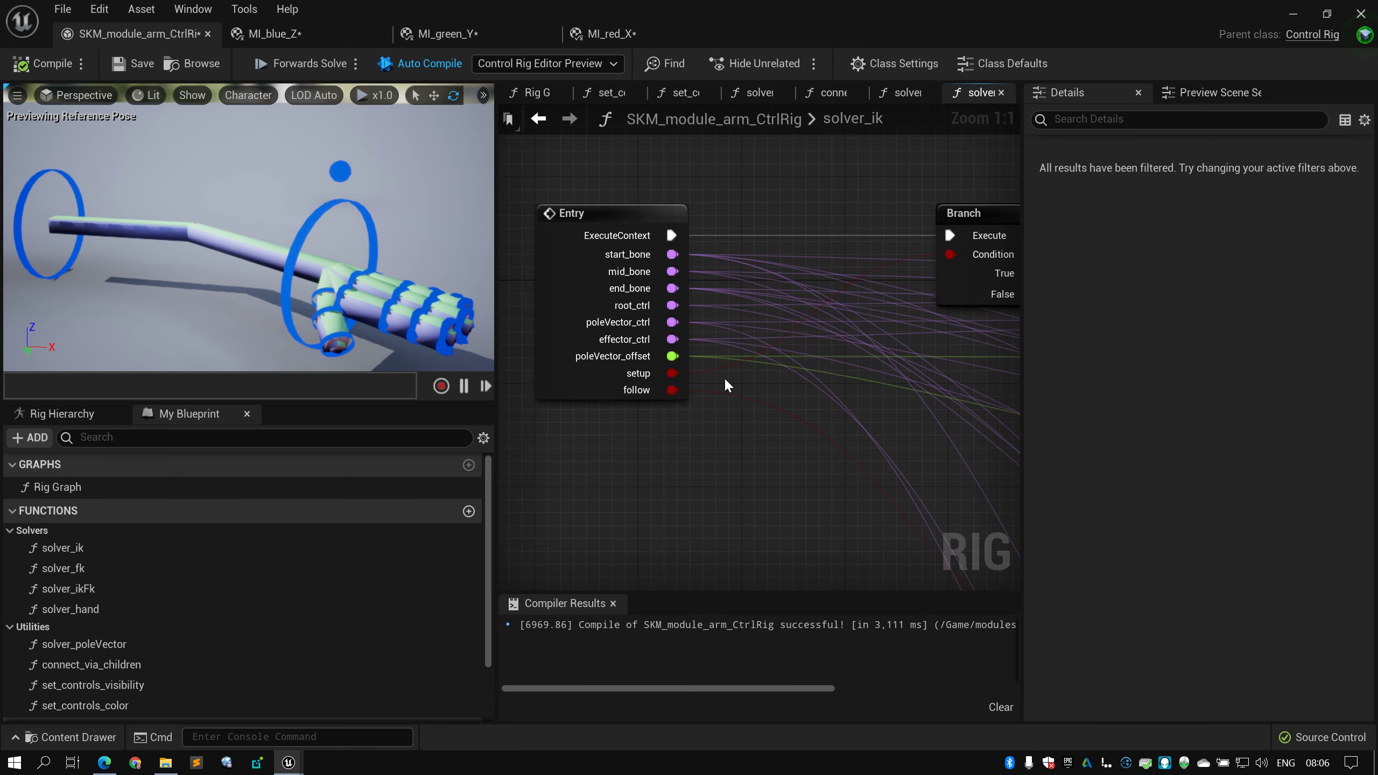
scroll(719, 390, "down", 3)
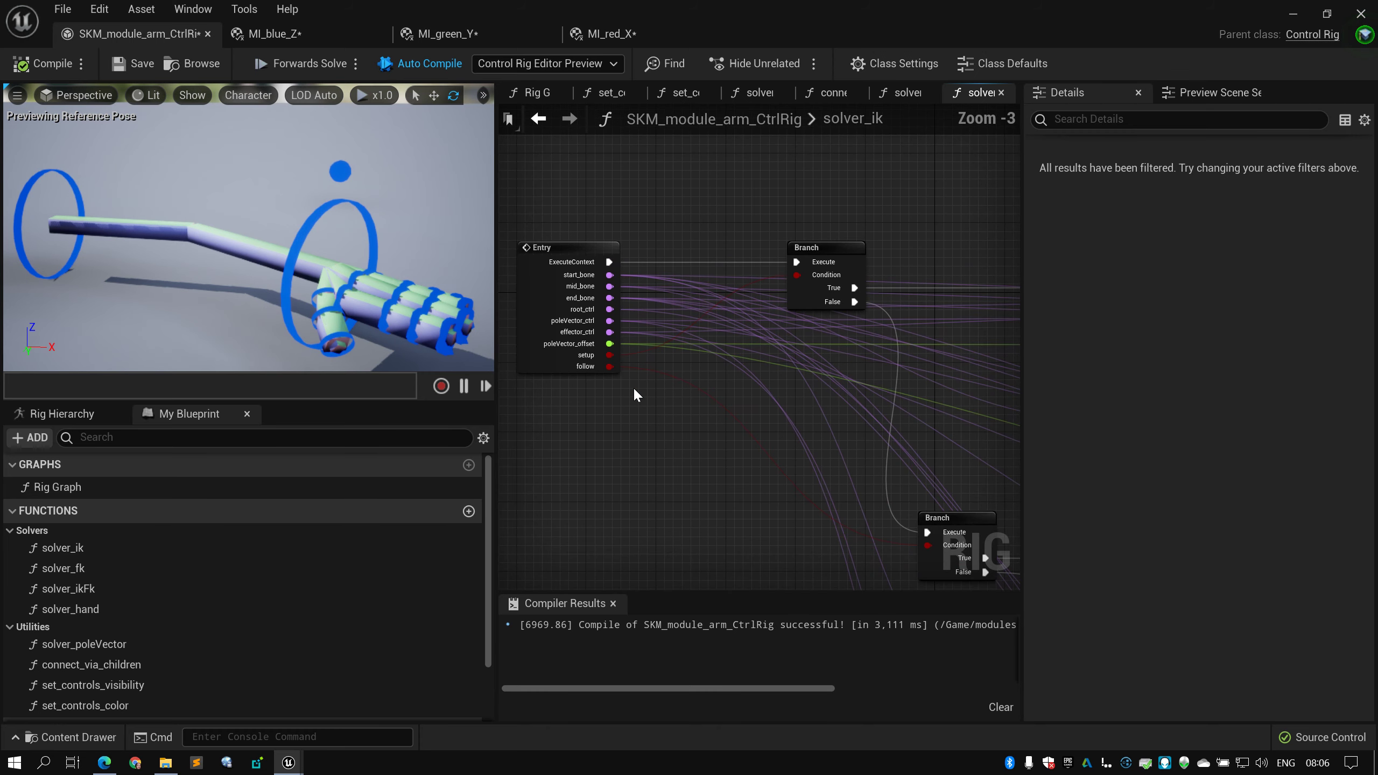
left_click_drag(571, 372, 555, 359)
right_click_drag(638, 415, 690, 363)
scroll(665, 376, "down", 2)
scroll(624, 386, "up", 3)
scroll(616, 376, "down", 3)
scroll(691, 363, "up", 3)
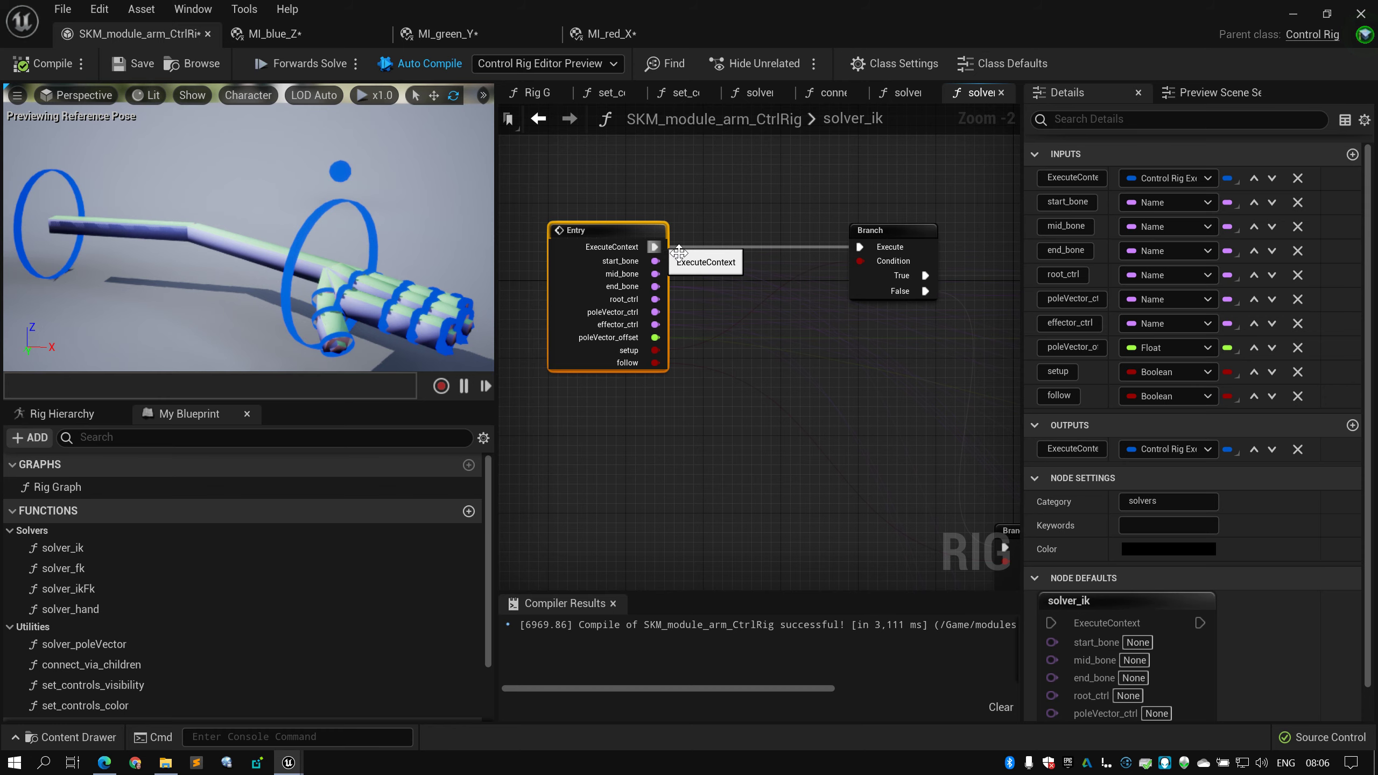
Examine the IK Setup group in solver_ik, from the Set Control Offset and Get Transform - Bone nodes to solver_poleVector
right_click_drag(869, 261, 608, 288)
right_click_drag(821, 278, 500, 242)
scroll(646, 267, "down", 2)
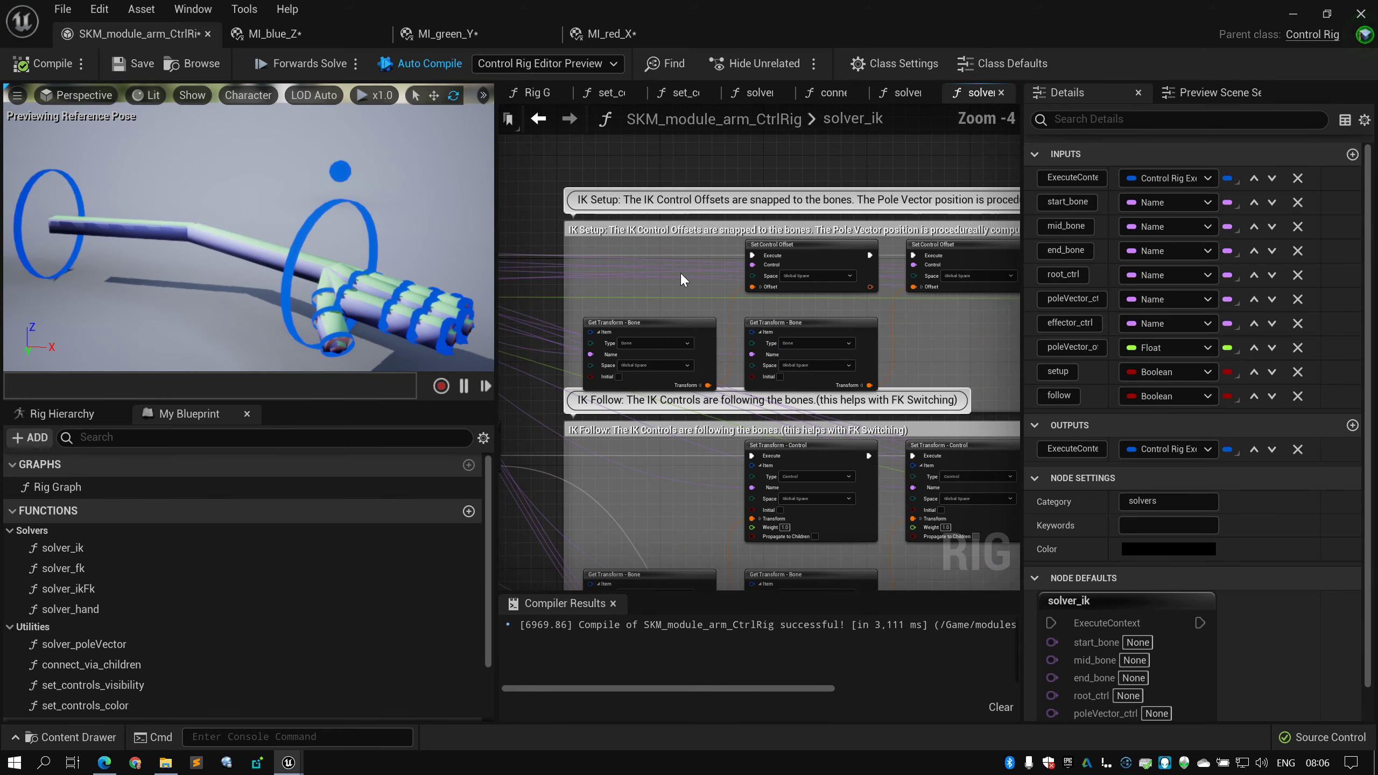
right_click_drag(683, 278, 646, 278)
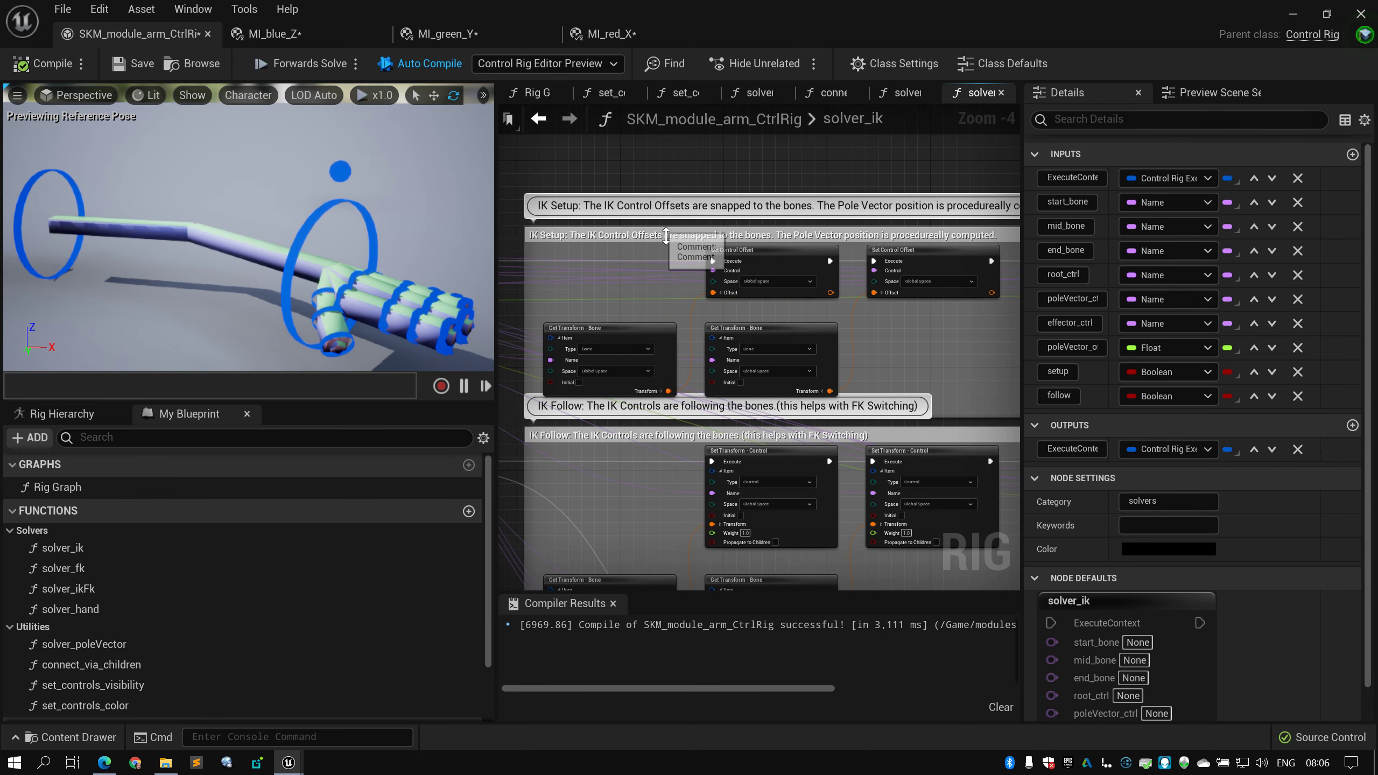
left_click_drag(622, 272, 987, 357)
right_click_drag(860, 336, 953, 340)
scroll(618, 276, "down", 1)
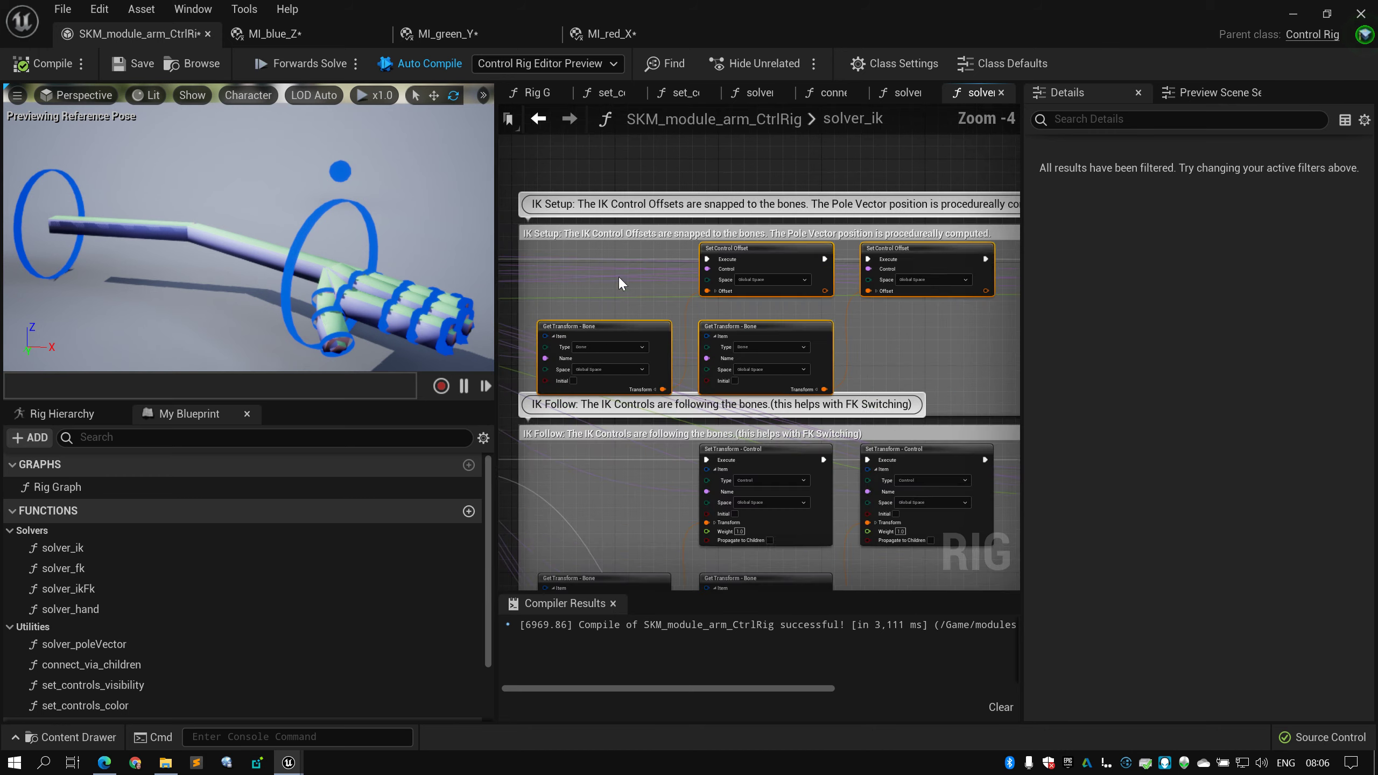
scroll(685, 262, "up", 2)
mouse_move(759, 270)
right_mouse_down()
mouse_move(844, 276)
mouse_move(928, 309)
mouse_move(760, 274)
right_mouse_up()
scroll(818, 295, "down", 2)
scroll(805, 292, "up", 2)
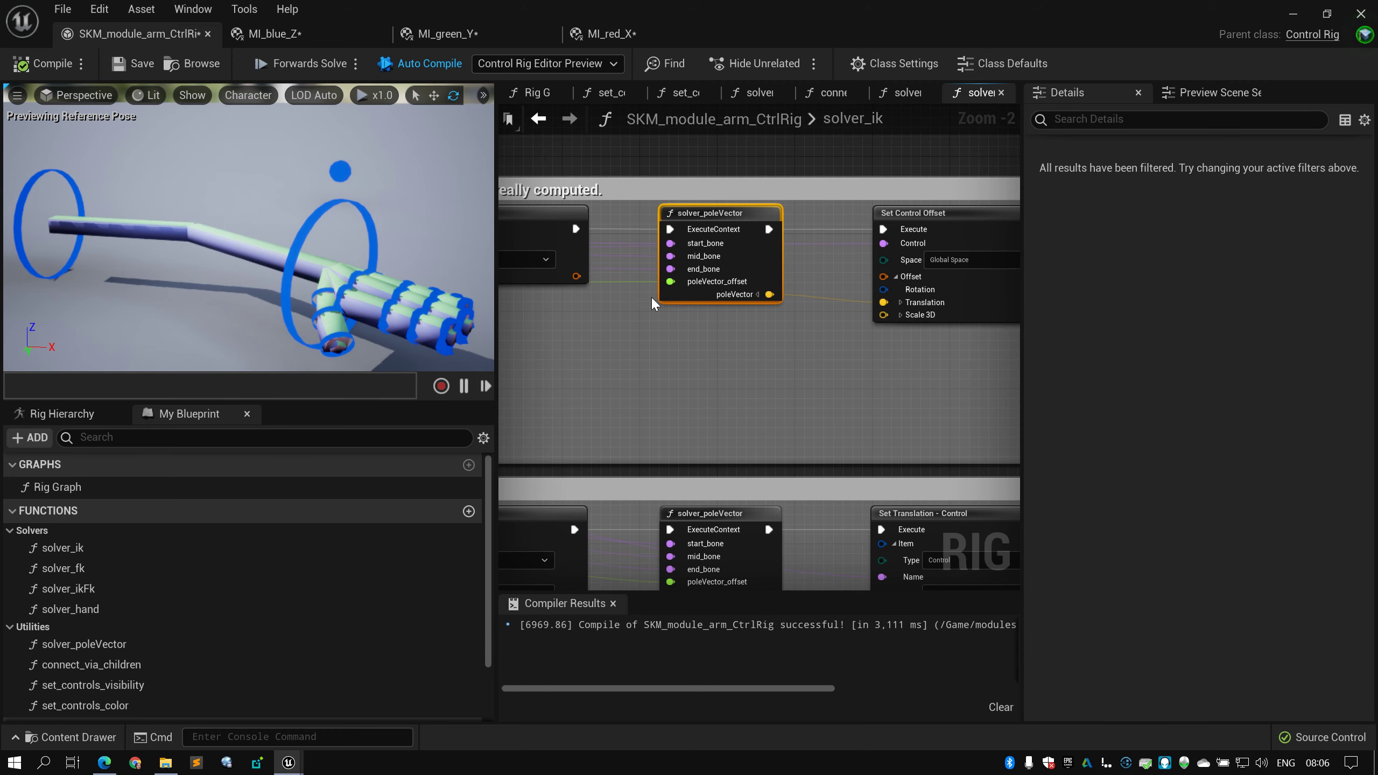
scroll(653, 299, "down", 2)
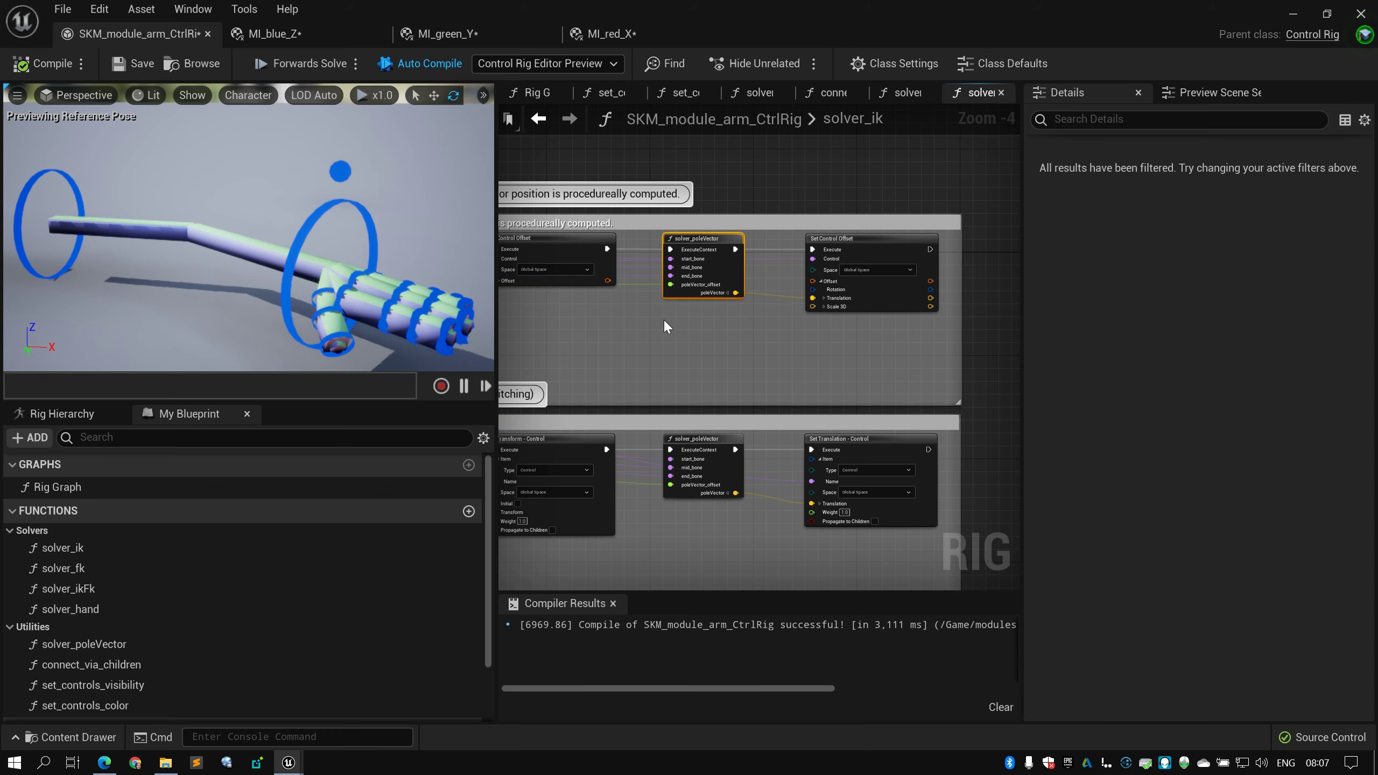
Review how the bone transforms feed the first two Set Control Offset nodes in the IK Setup group
scroll(665, 321, "down", 1)
right_click_drag(691, 308, 845, 296)
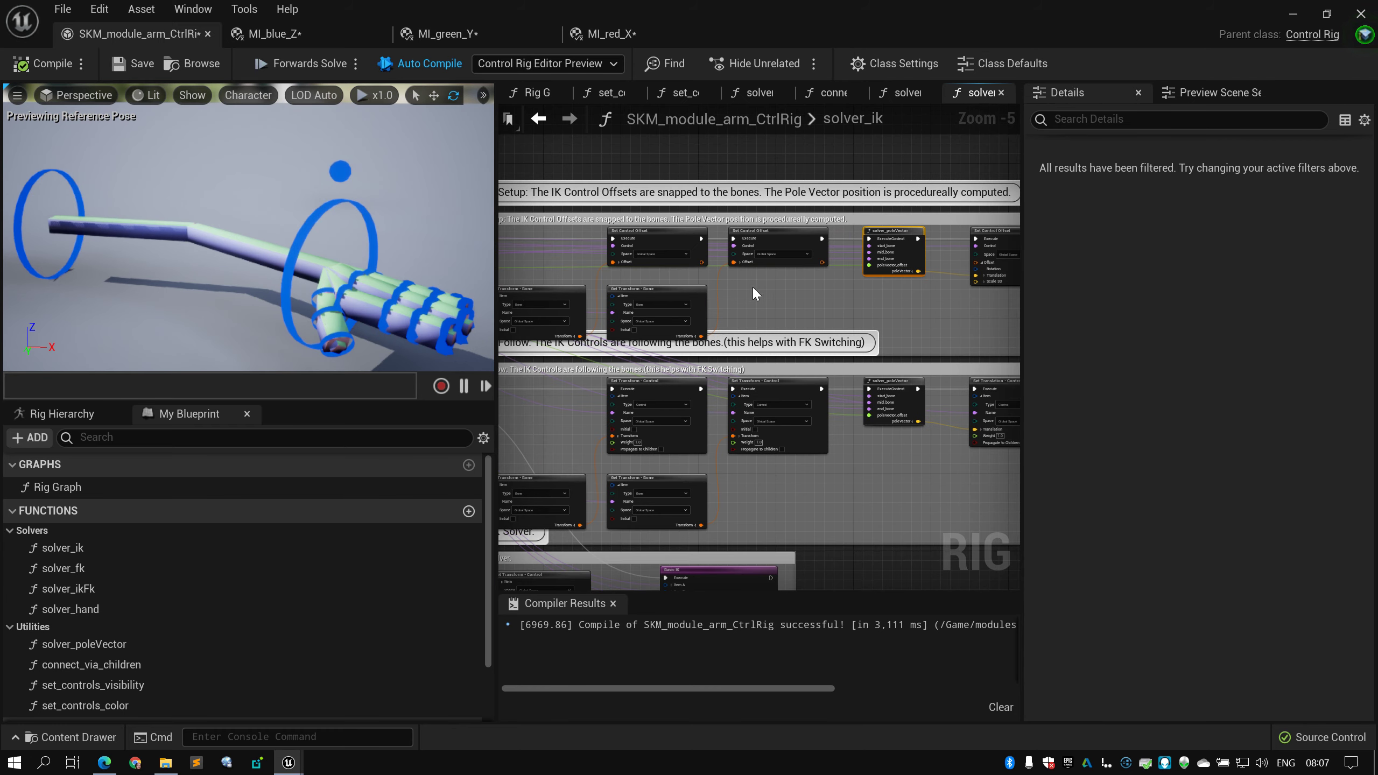
scroll(754, 294, "down", 1)
right_click_drag(754, 294, 845, 276)
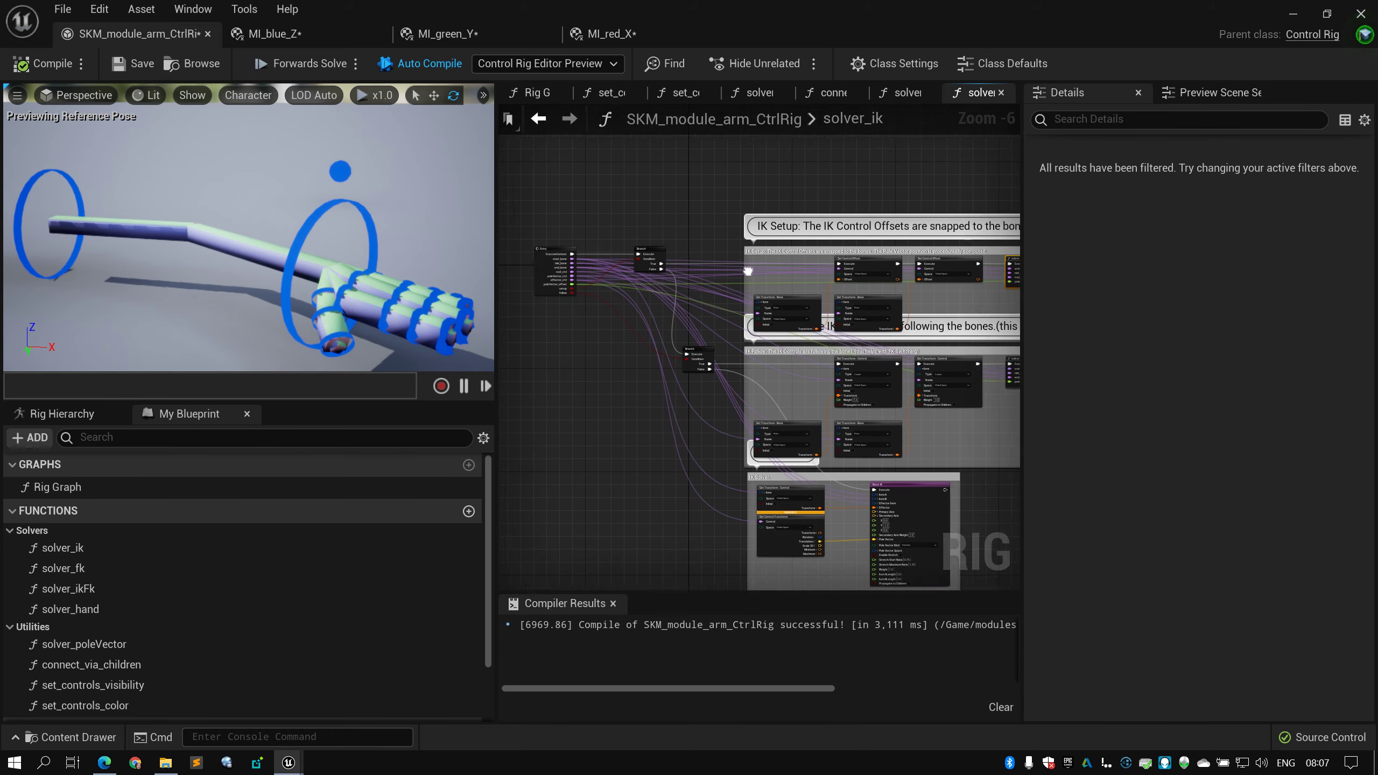
scroll(705, 255, "up", 2)
right_click_drag(675, 242, 661, 252)
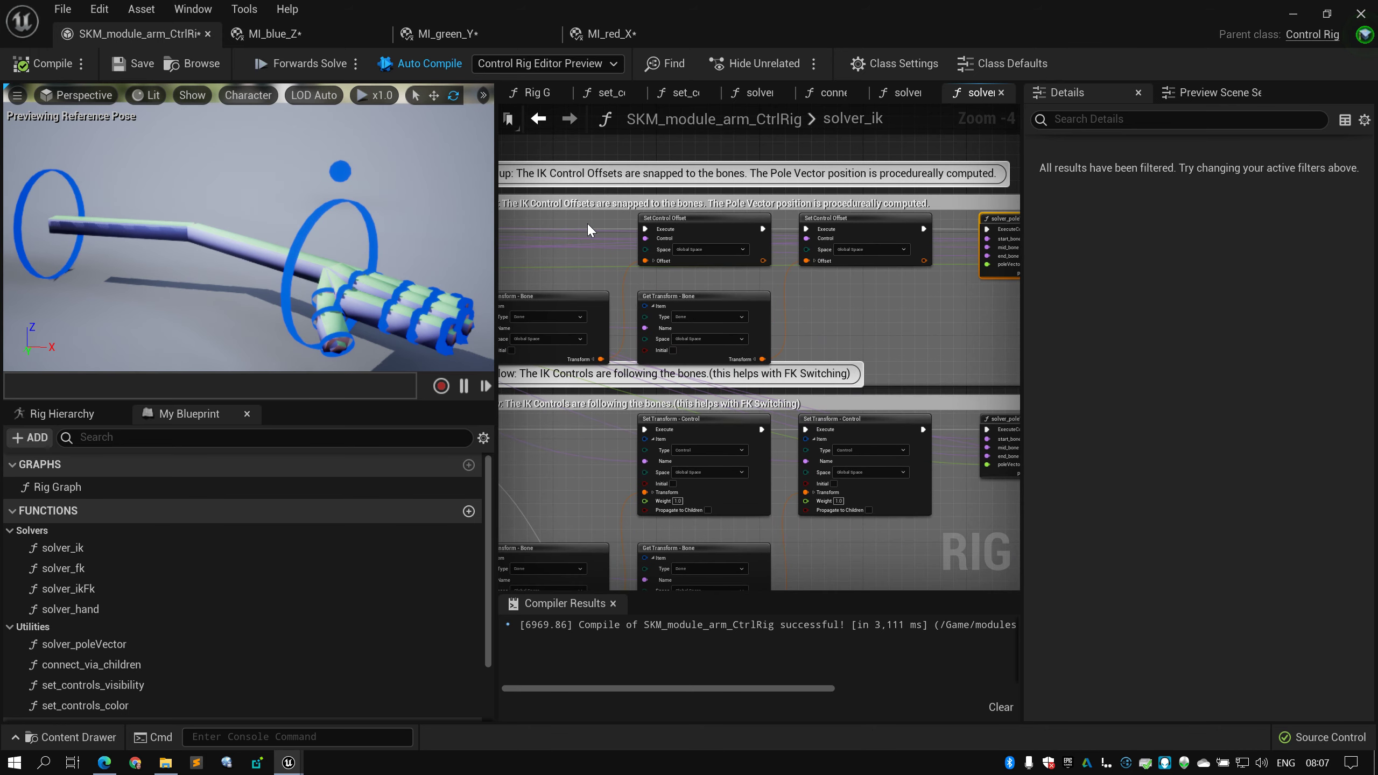
left_click_drag(553, 231, 889, 311)
right_click_drag(870, 306, 835, 300)
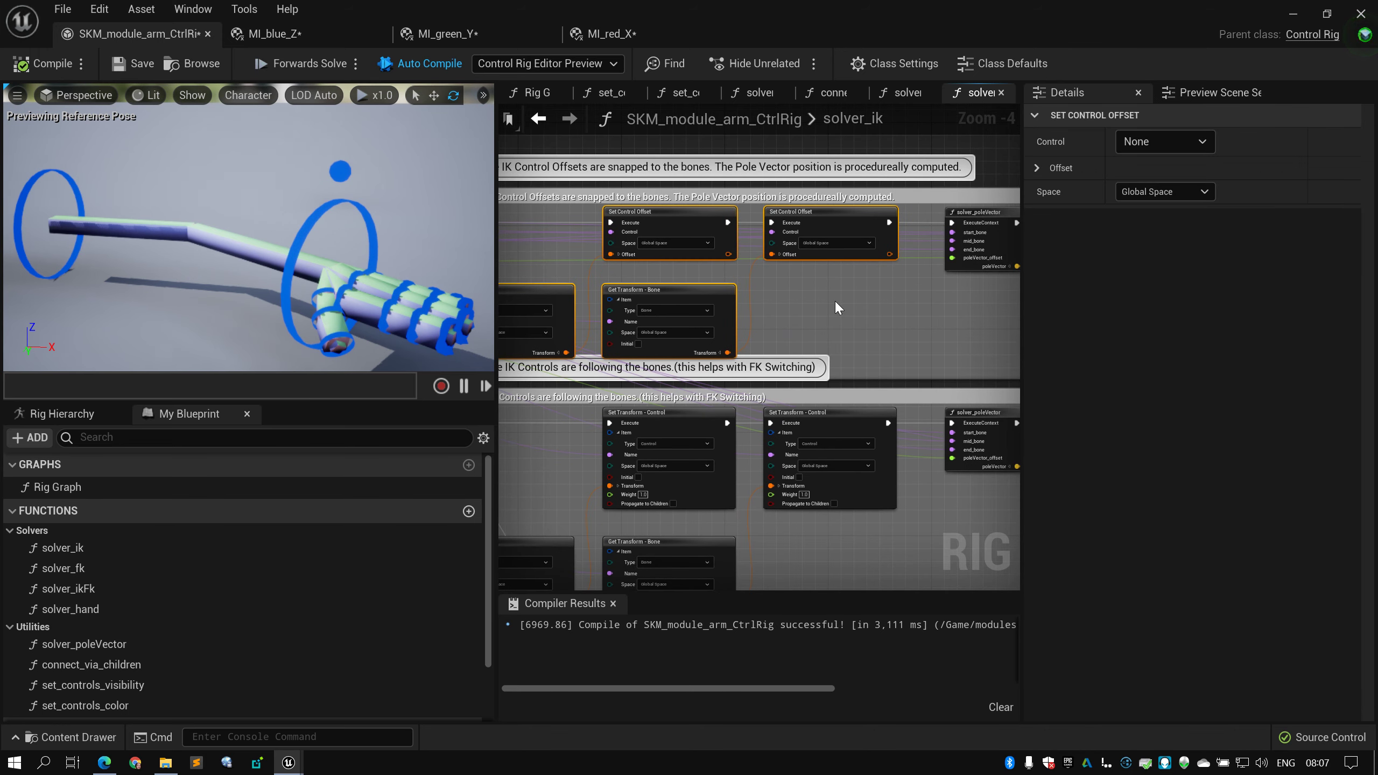
left_click(695, 297)
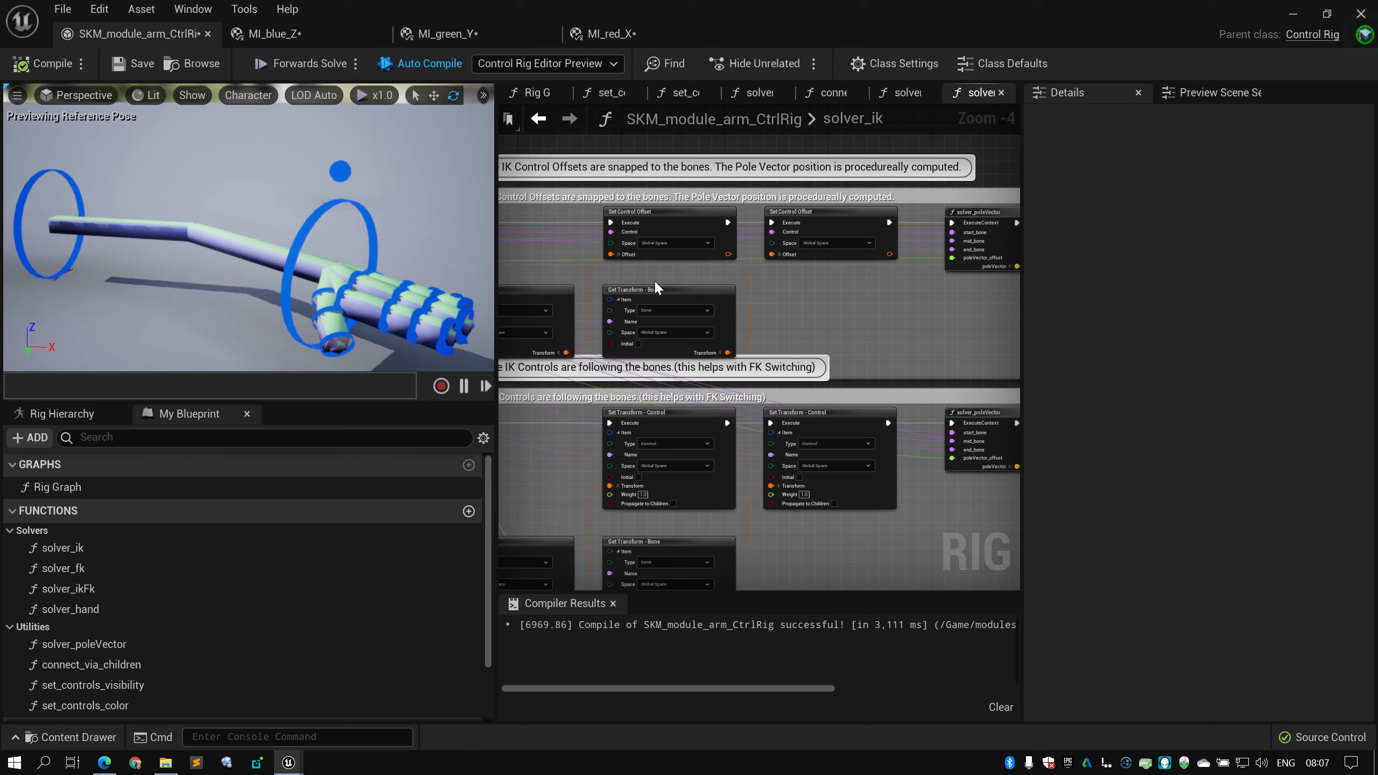
mouse_move(654, 280)
right_mouse_down()
mouse_move(646, 240)
mouse_move(646, 293)
right_mouse_up()
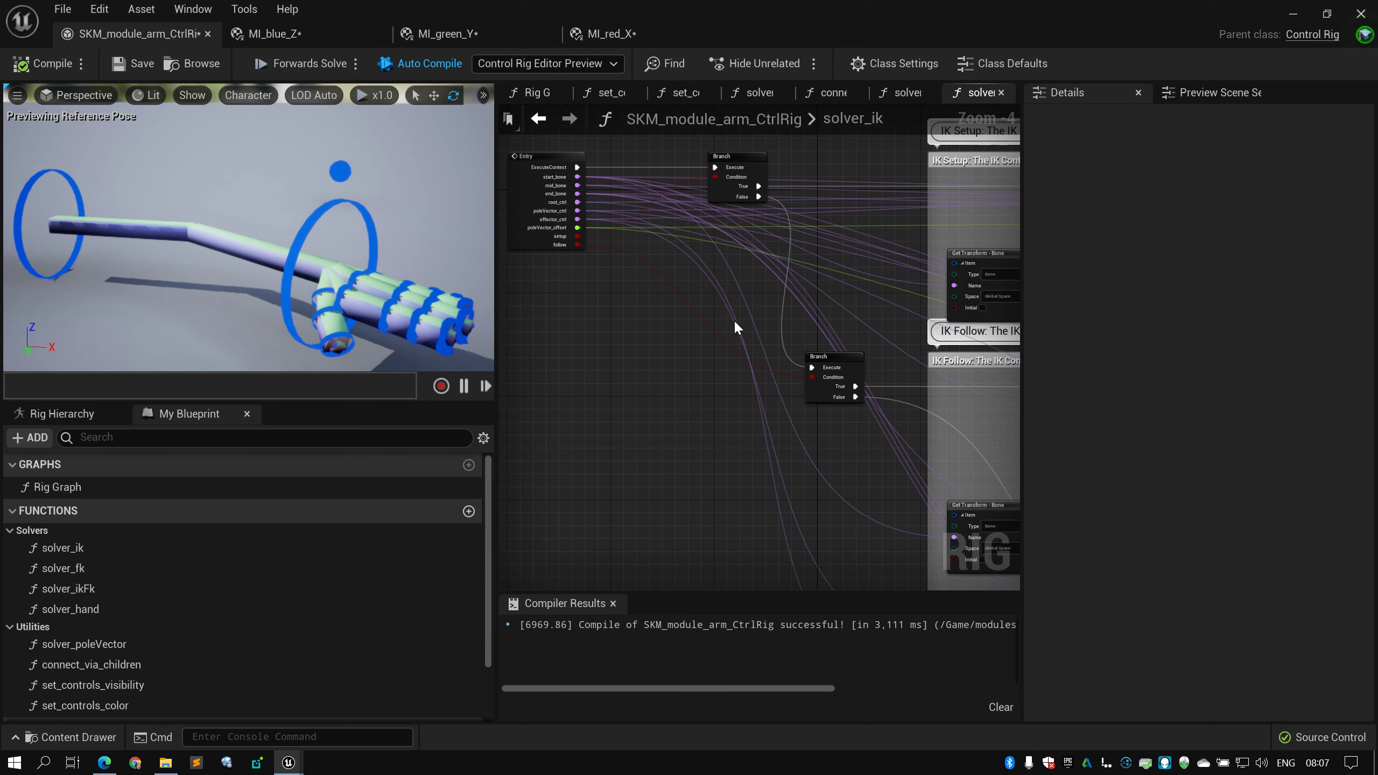
Trace the two Branch nodes in solver_ik back to the Entry node and display the function's inputs
right_click_drag(734, 320, 708, 304)
scroll(612, 277, "up", 2)
right_click_drag(669, 201, 667, 284)
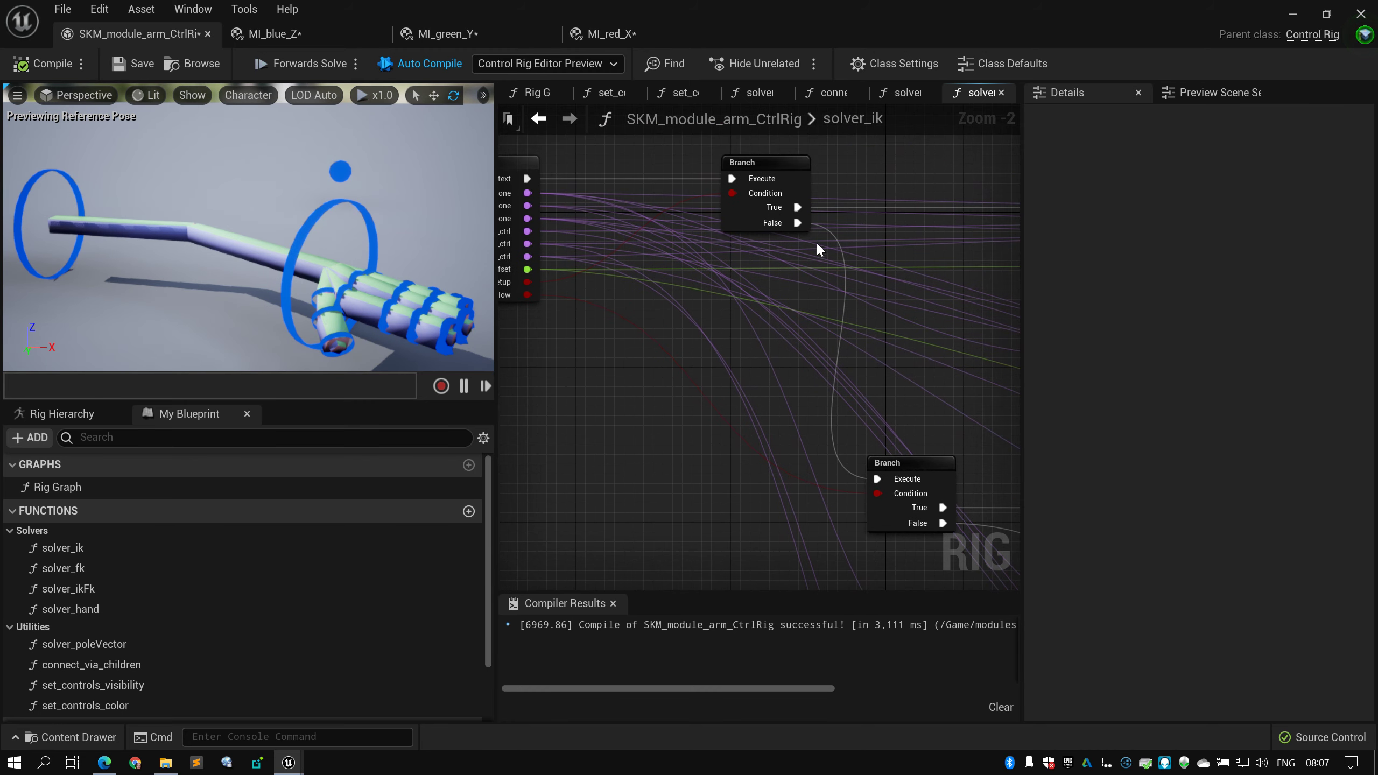
right_click_drag(877, 454, 809, 382)
scroll(625, 391, "down", 2)
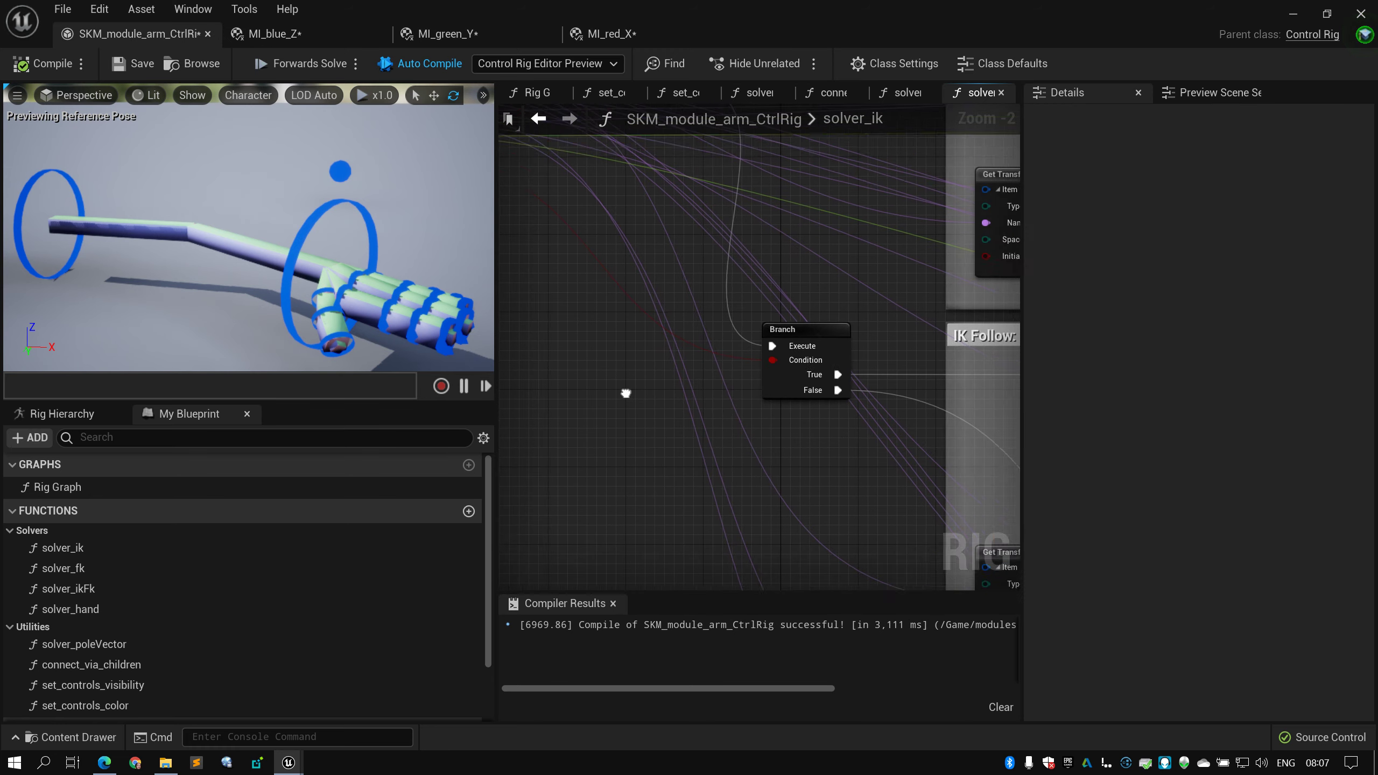
right_click_drag(610, 411, 670, 378)
scroll(670, 377, "up", 1)
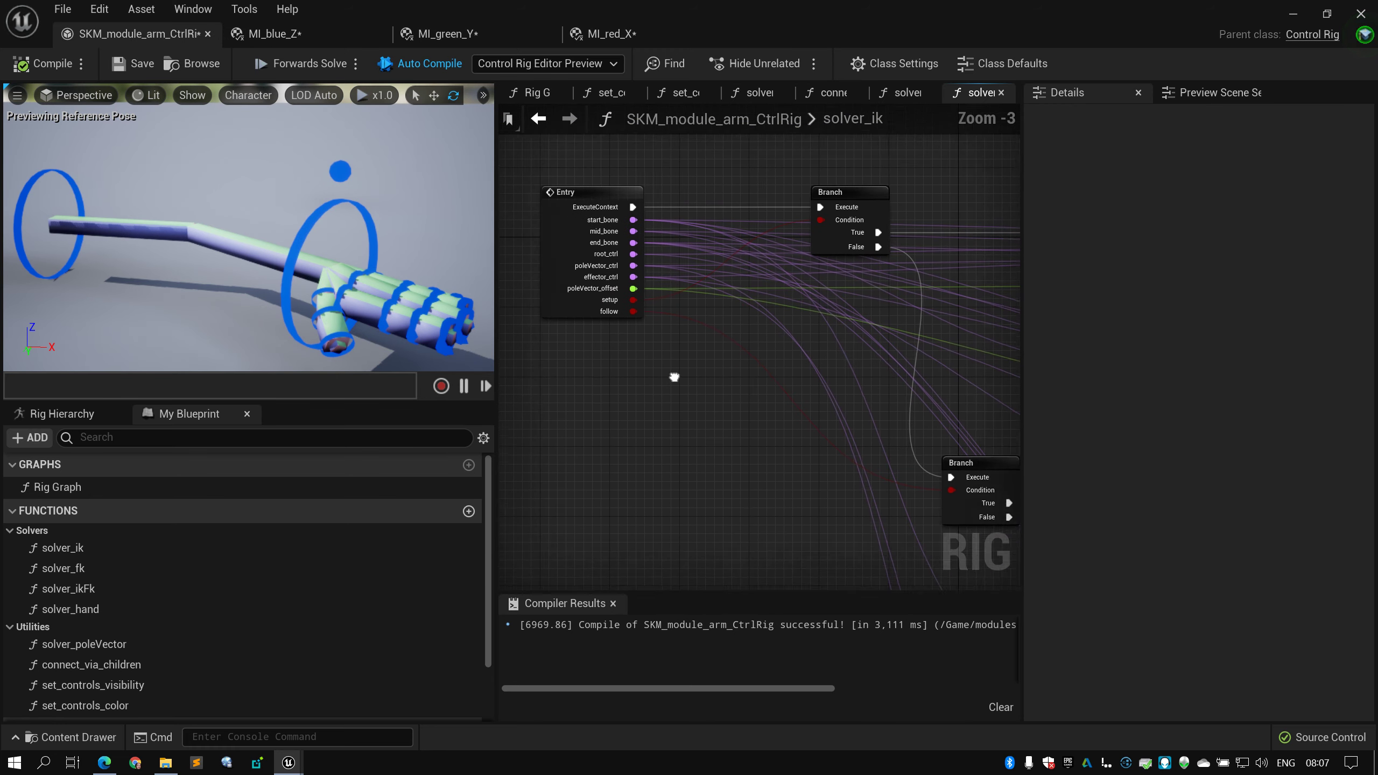
right_click_drag(575, 326, 603, 299)
left_click(610, 322)
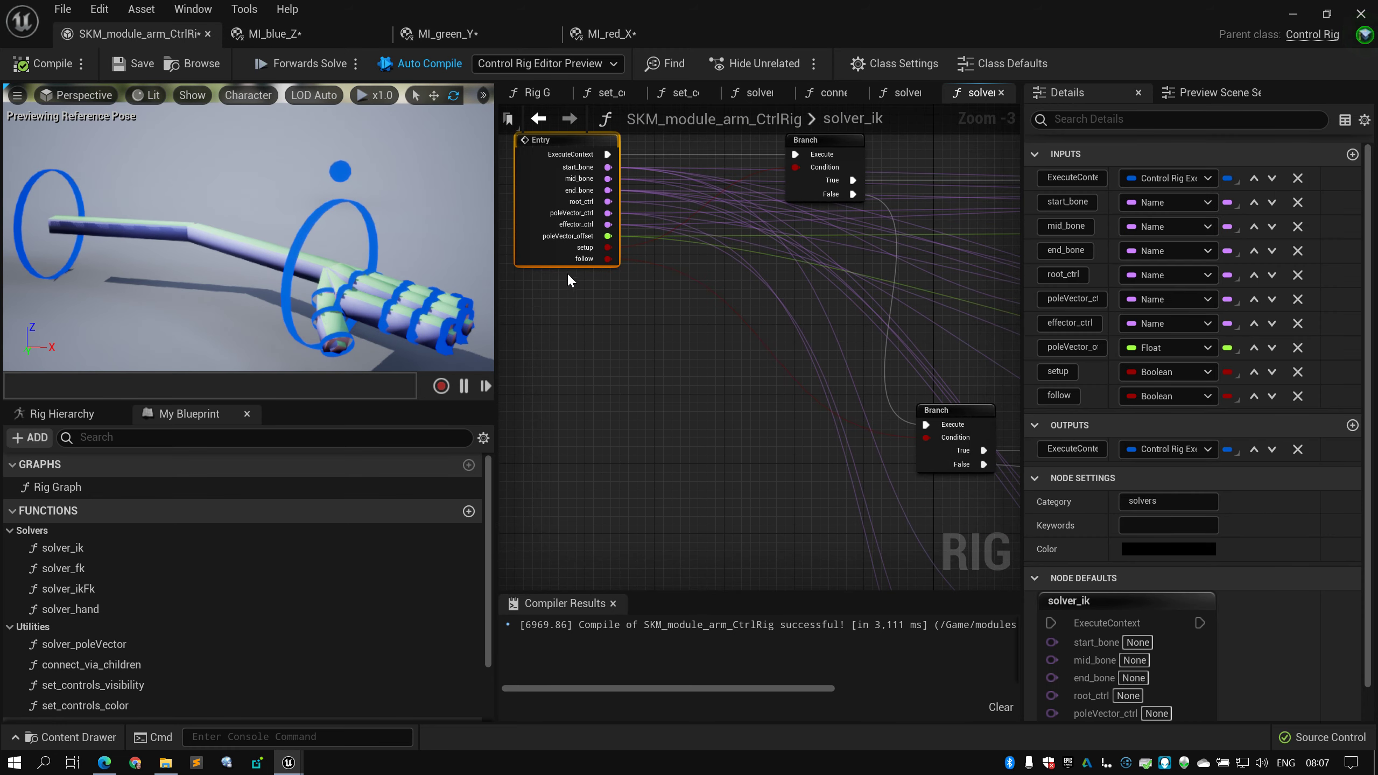
scroll(747, 351, "down", 1)
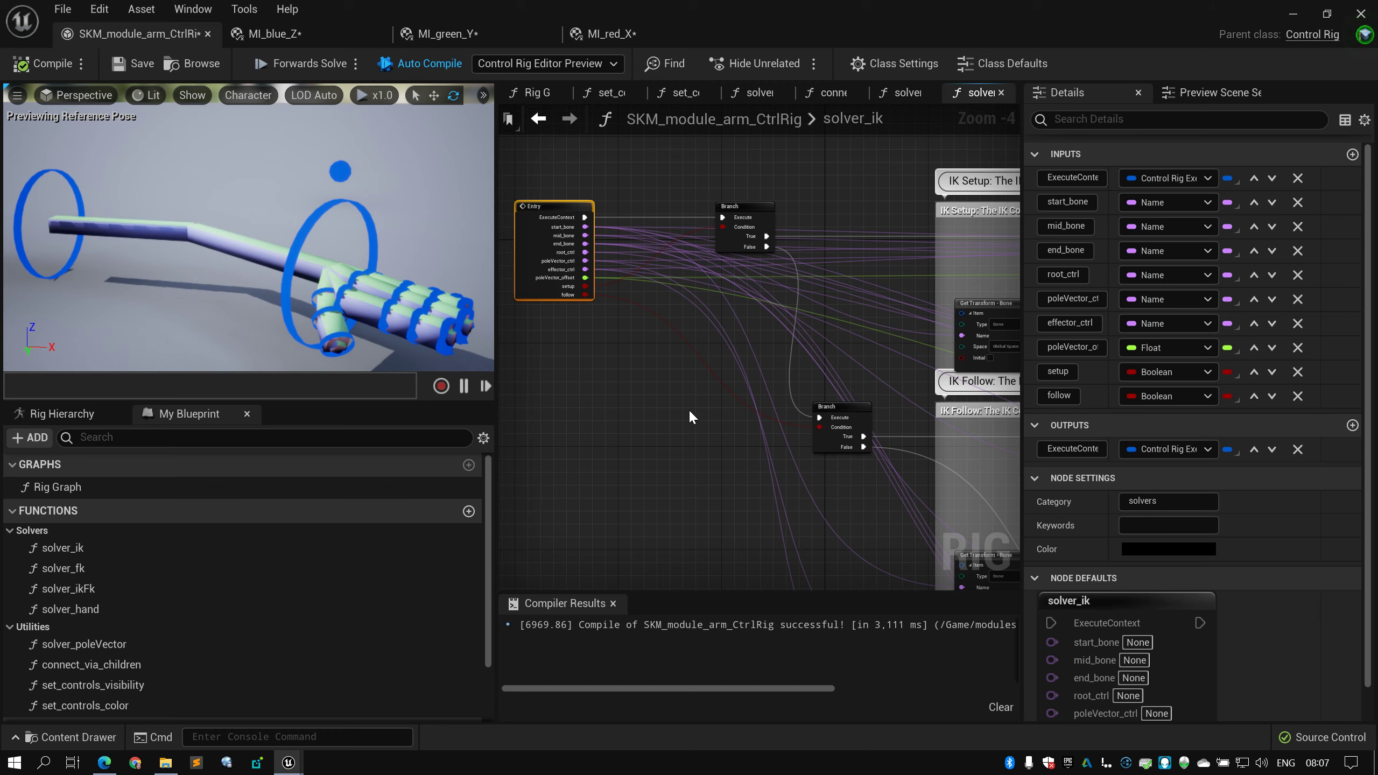
Follow the second Branch node's outputs through the IK Follow group down to the IK Solver group
right_click_drag(690, 417, 510, 271)
scroll(721, 343, "up", 1)
right_click_drag(721, 343, 580, 332)
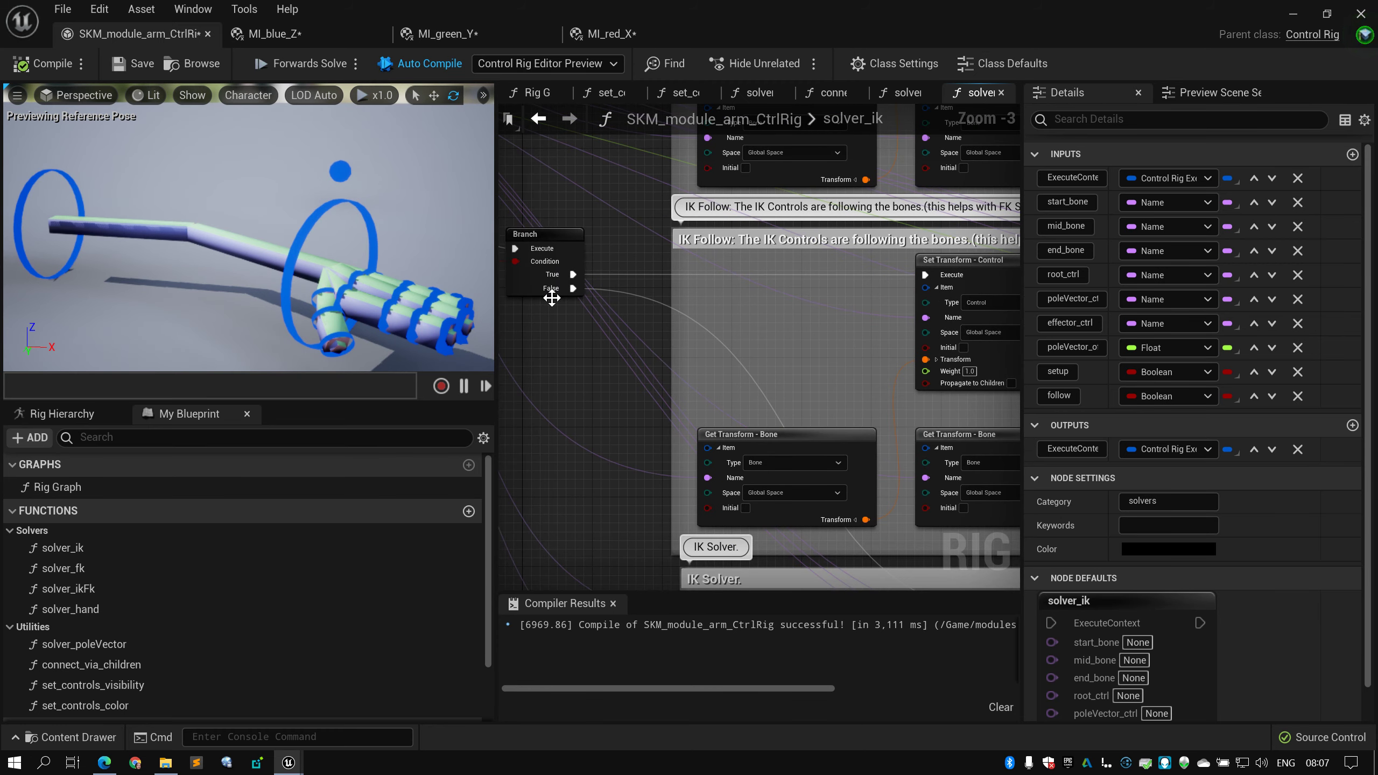
scroll(732, 374, "down", 3)
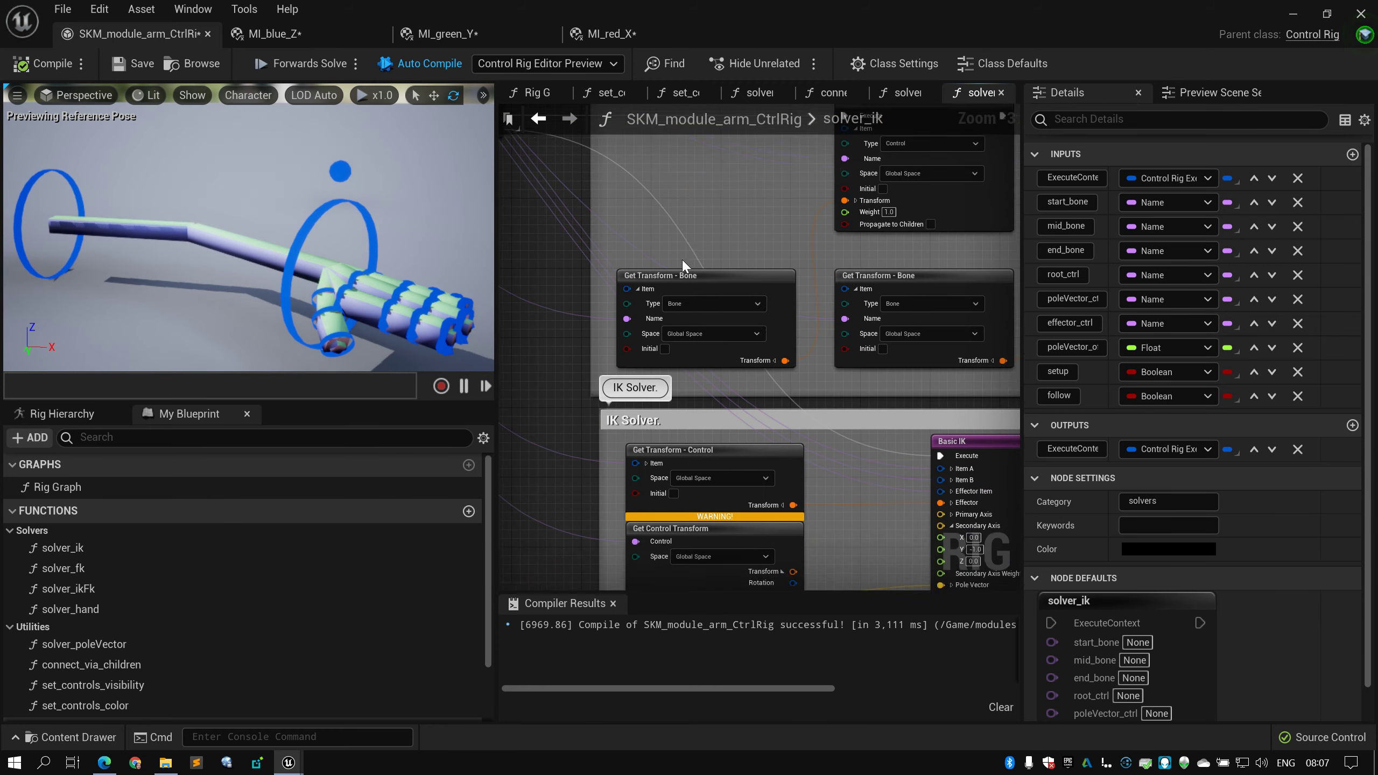
right_click_drag(732, 375, 728, 307)
Select the nodes in the IK Solver group and expand the Basic IK node's Item A input
scroll(728, 307, "up", 2)
left_click_drag(980, 275, 621, 427)
right_click_drag(676, 444, 728, 450)
scroll(728, 422, "up", 3)
scroll(728, 420, "down", 1)
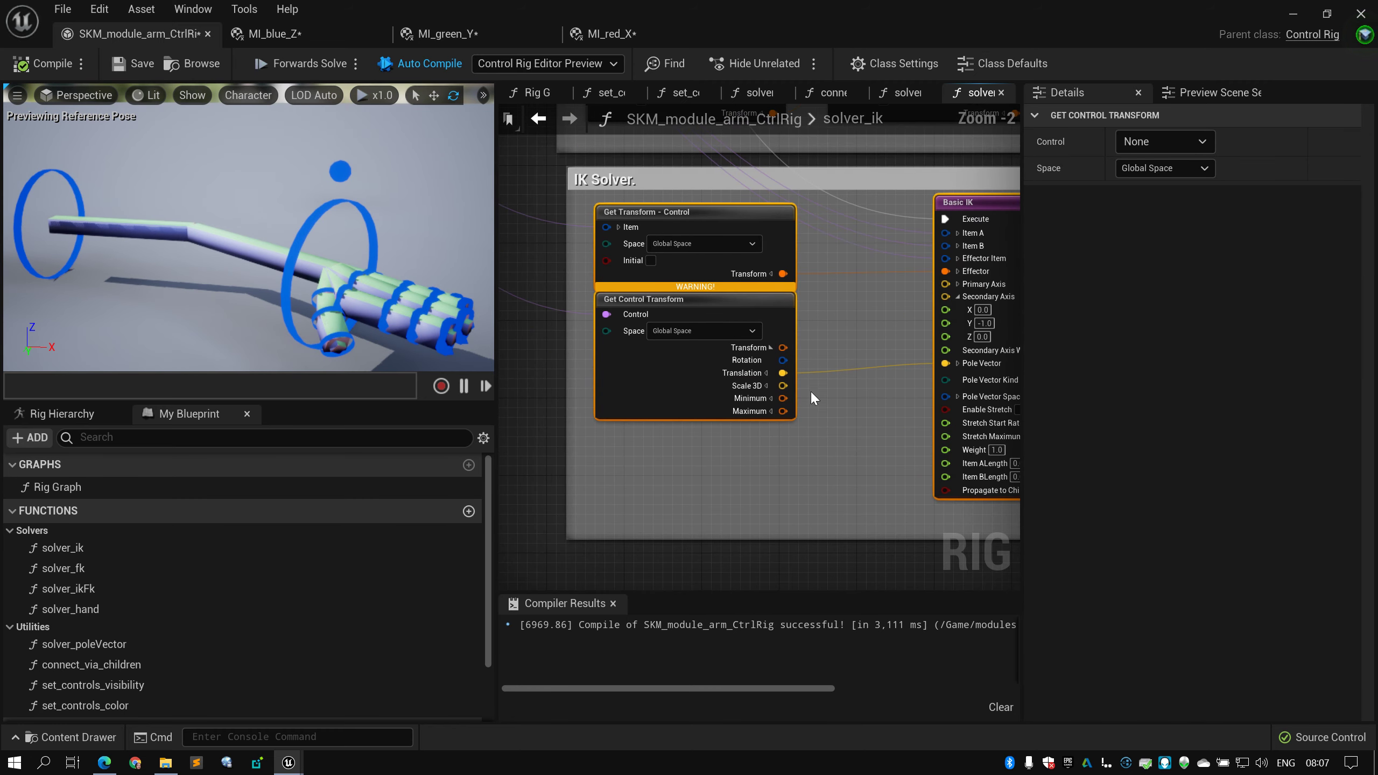
right_click_drag(821, 340, 774, 332)
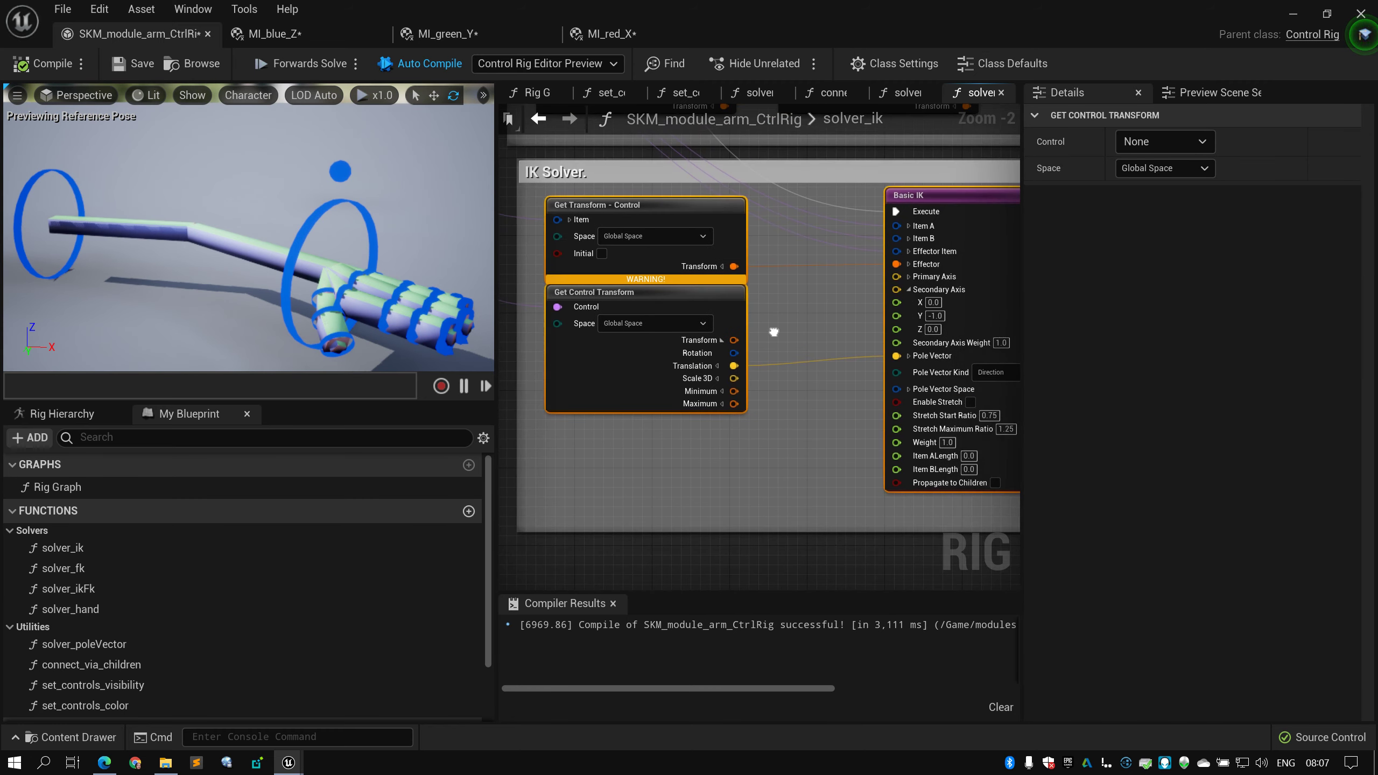
left_click(909, 225)
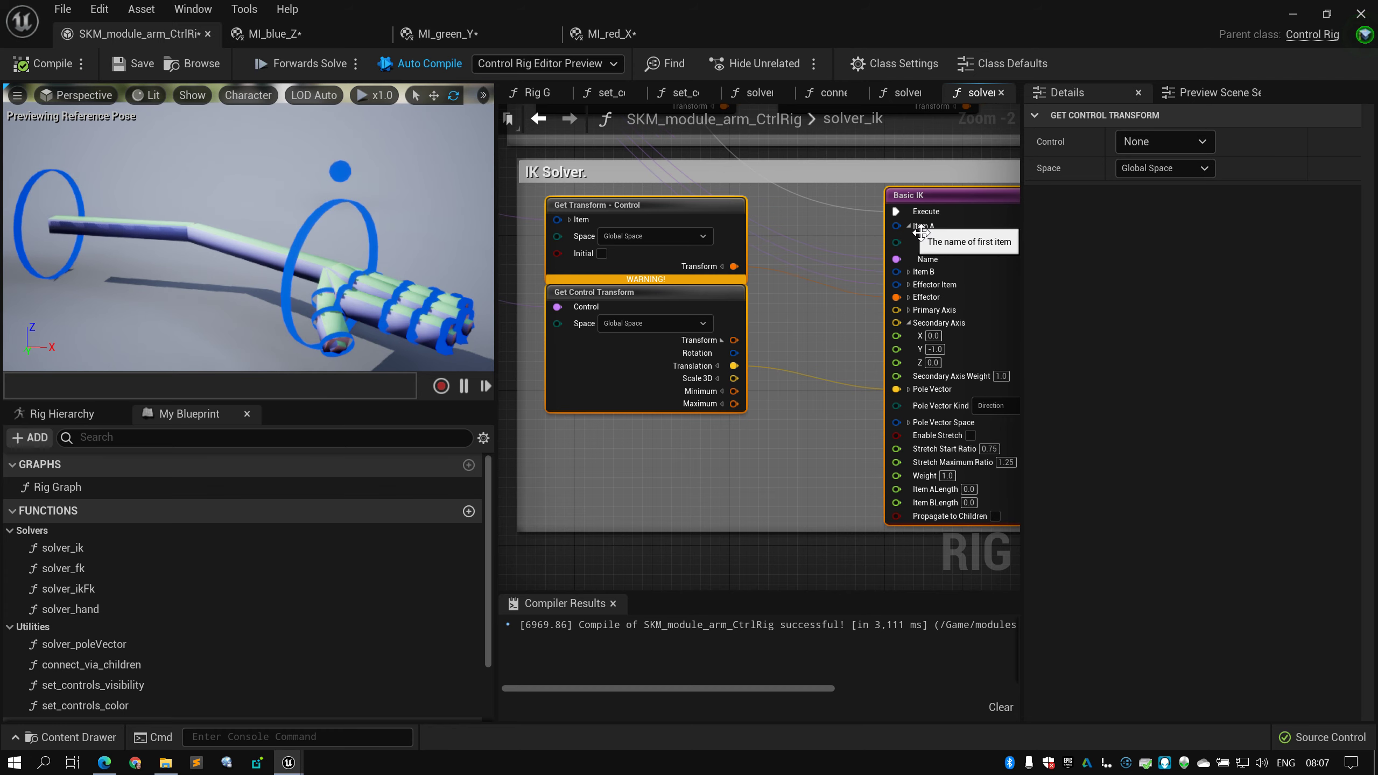
Trace the IK Solver group's incoming connections back to the Entry node
right_click_drag(748, 235, 817, 301)
scroll(818, 301, "down", 4)
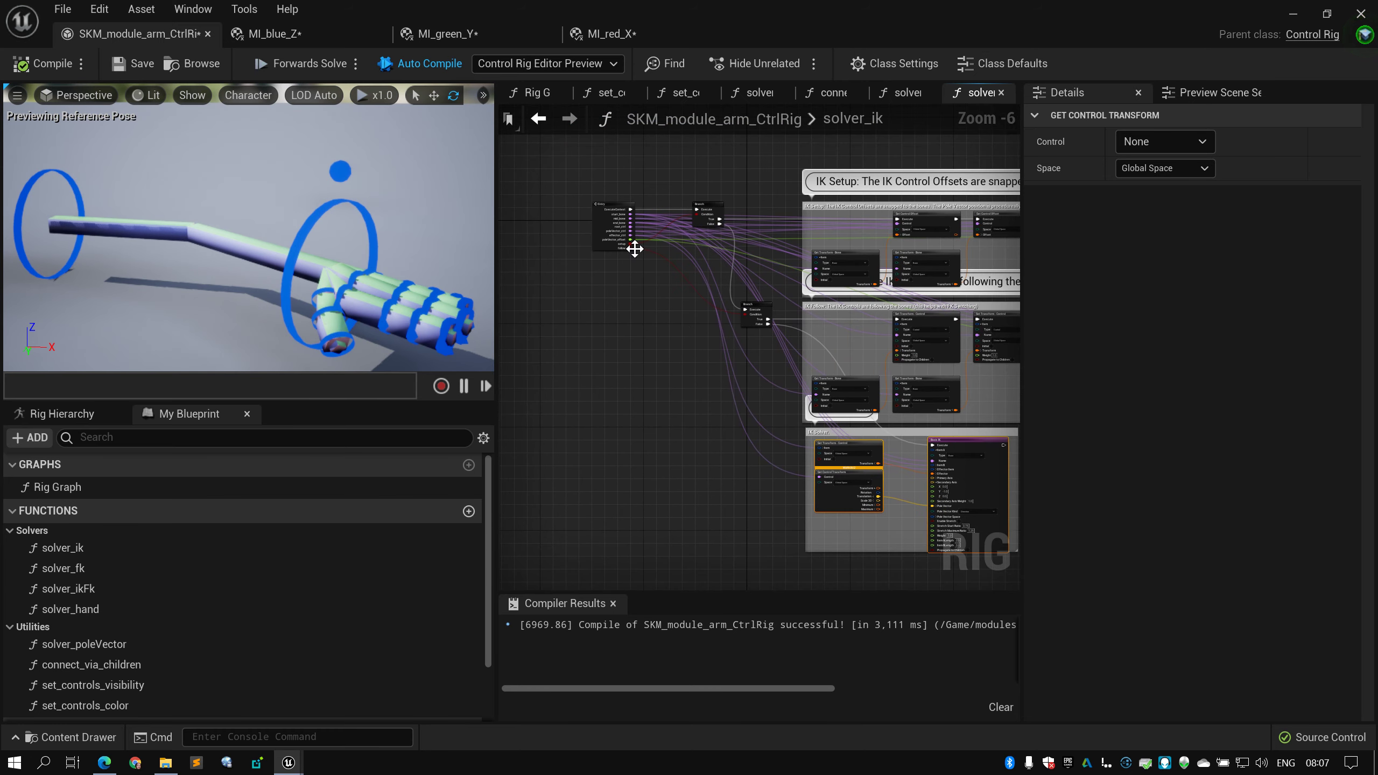
scroll(794, 287, "up", 3)
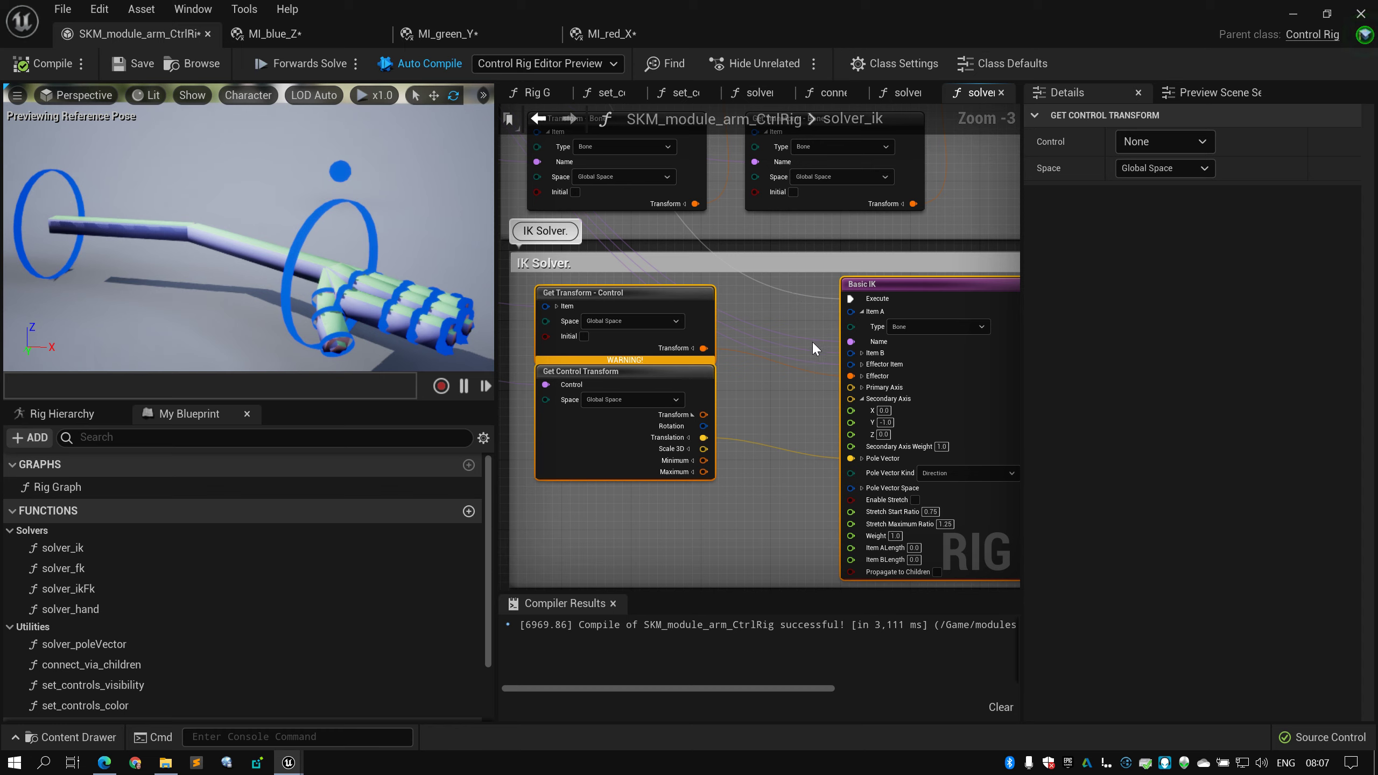
scroll(810, 338, "down", 3)
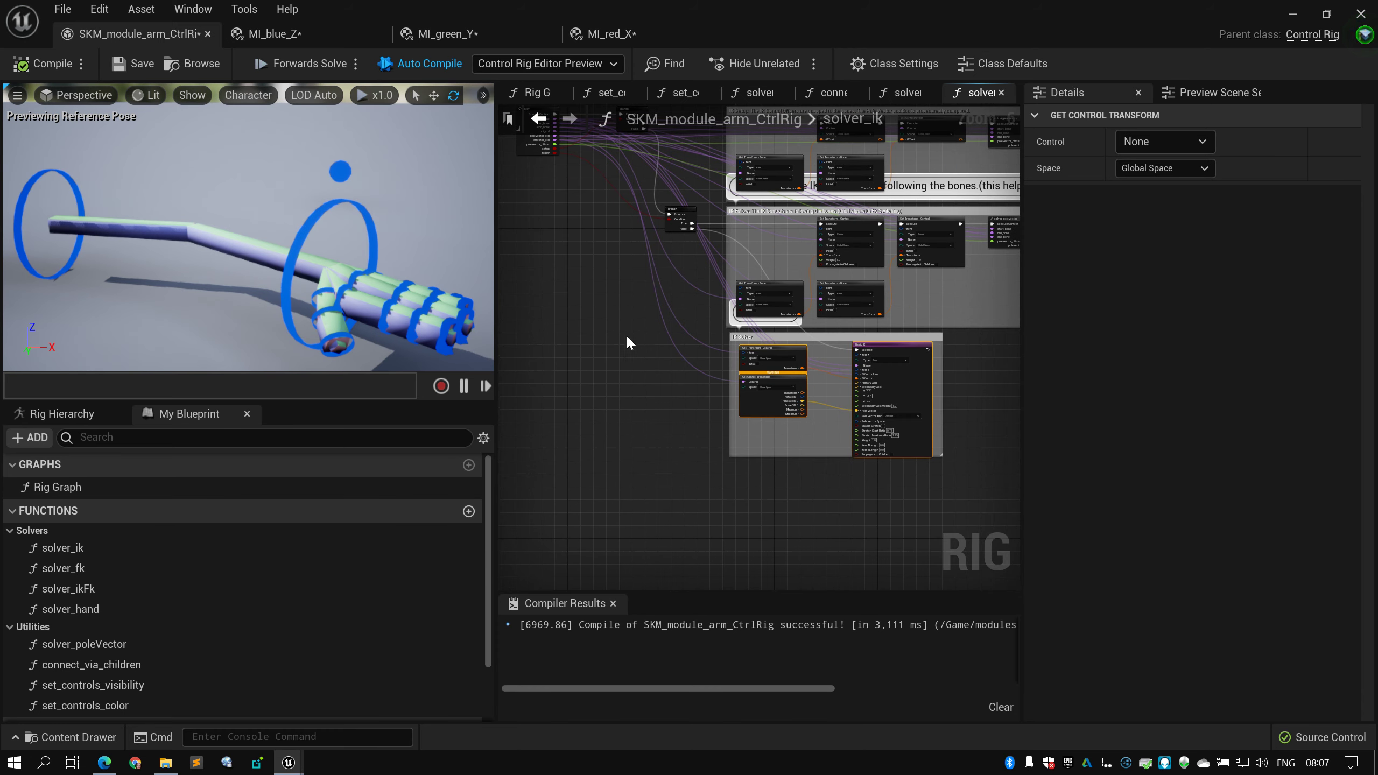
scroll(646, 309, "up", 3)
right_click_drag(663, 285, 786, 284)
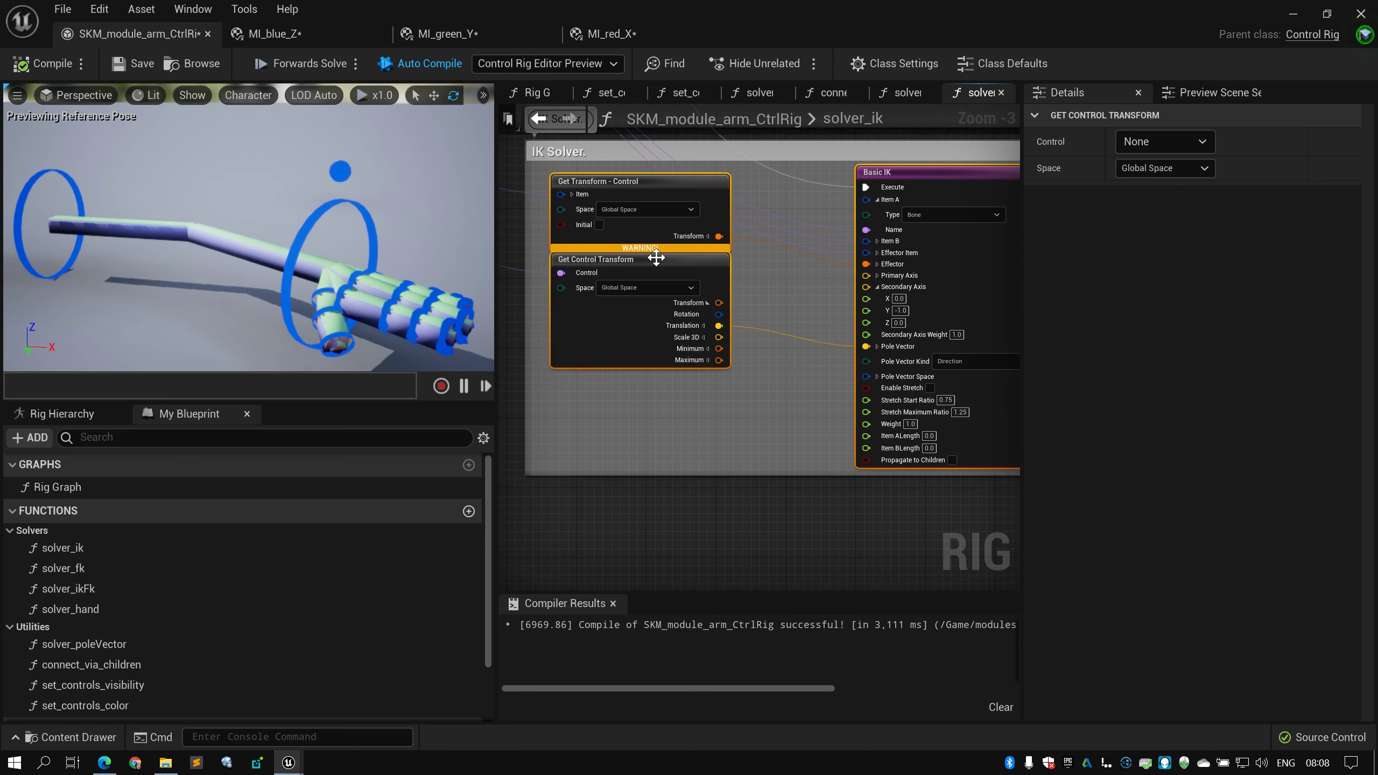
Inspect the Get Control Transform node and the Basic IK node's settings in the IK Solver group
left_click(754, 237)
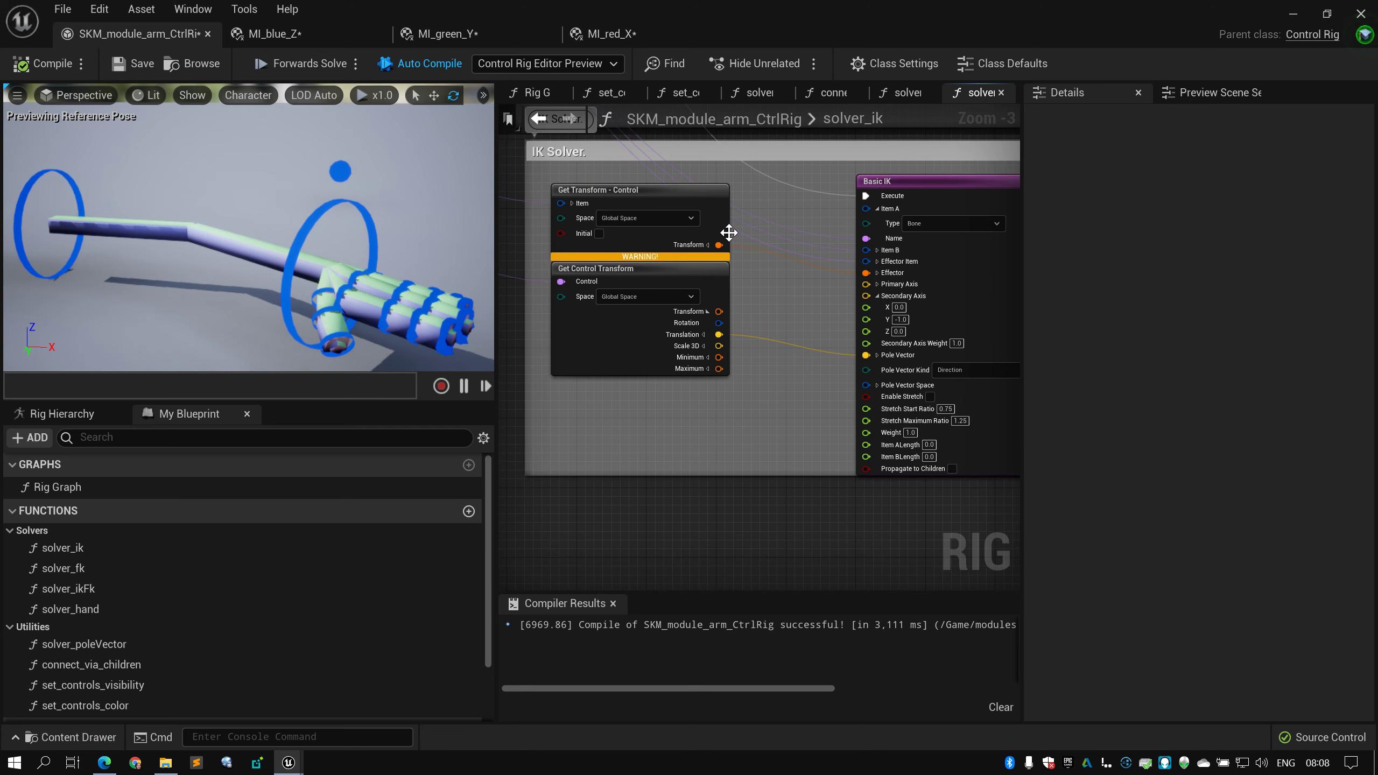
left_click(726, 234)
left_click(685, 287)
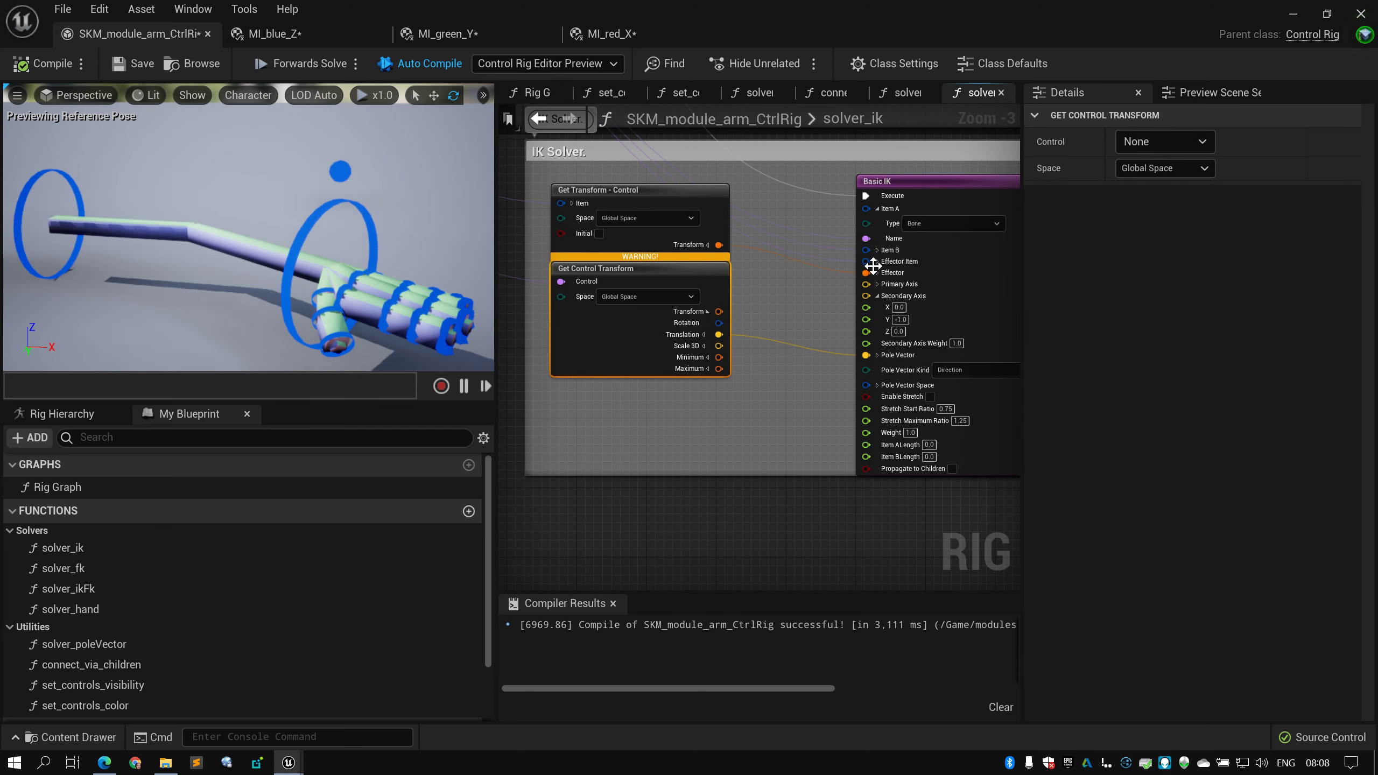
right_click_drag(873, 266, 721, 269)
left_click(846, 271)
scroll(837, 314, "down", 3)
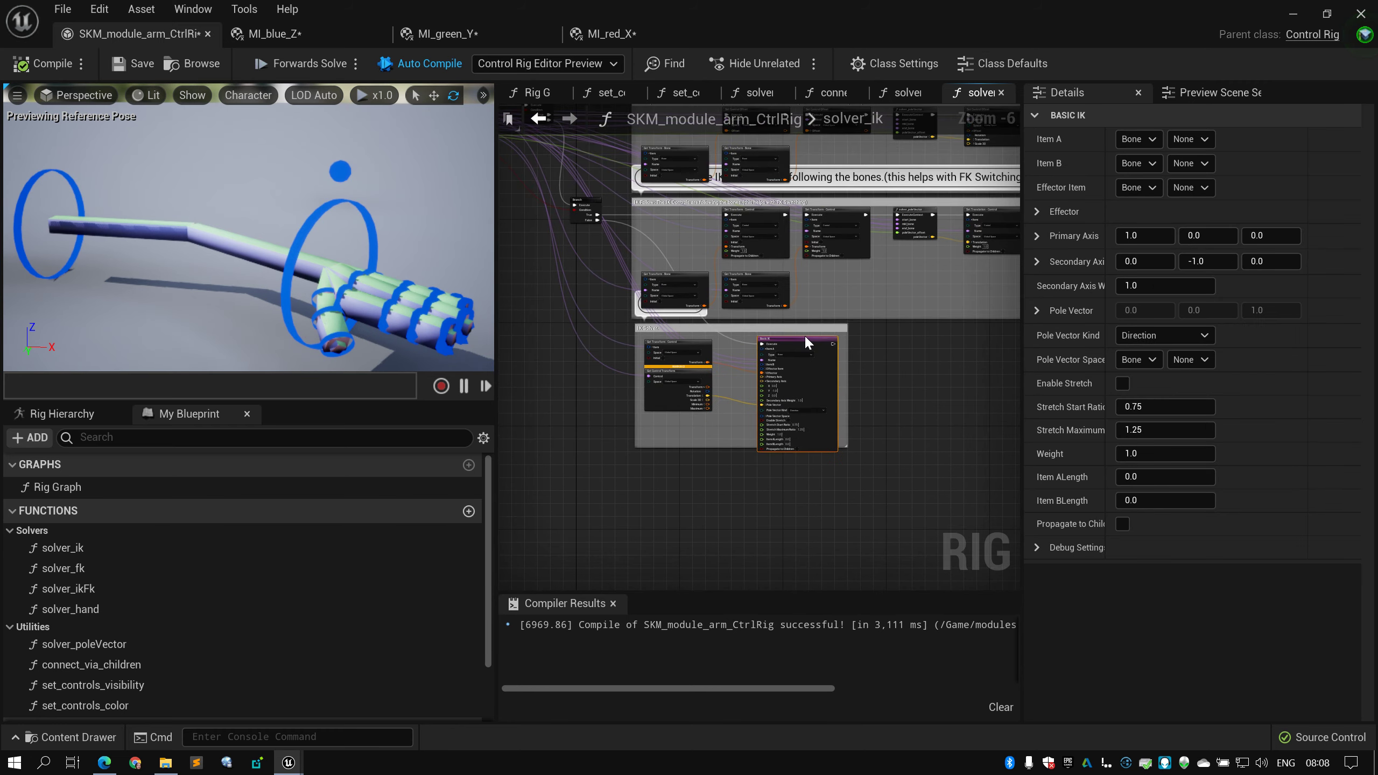
Review the IK Setup group and display the properties of the IK Solver comment box
scroll(886, 325, "down", 2)
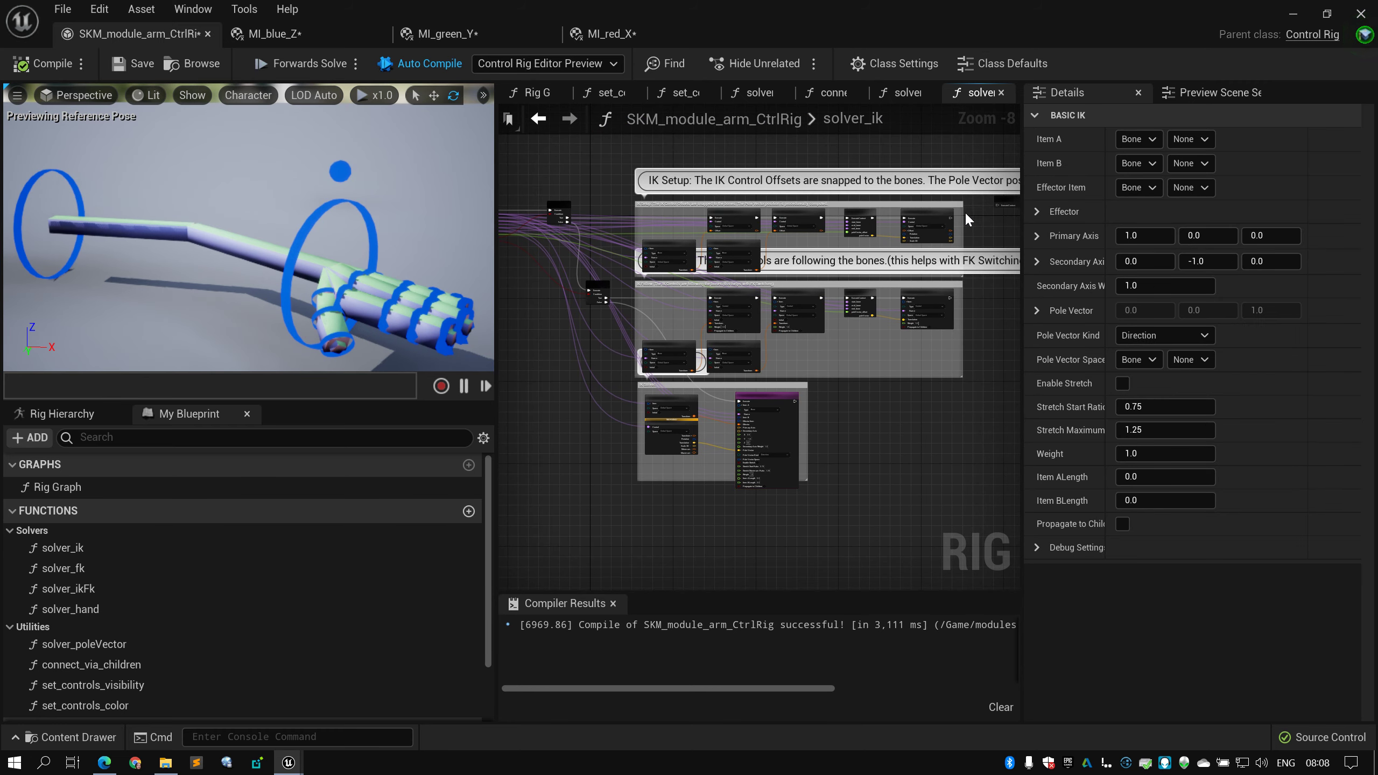
left_click_drag(974, 210, 637, 254)
left_click(805, 386)
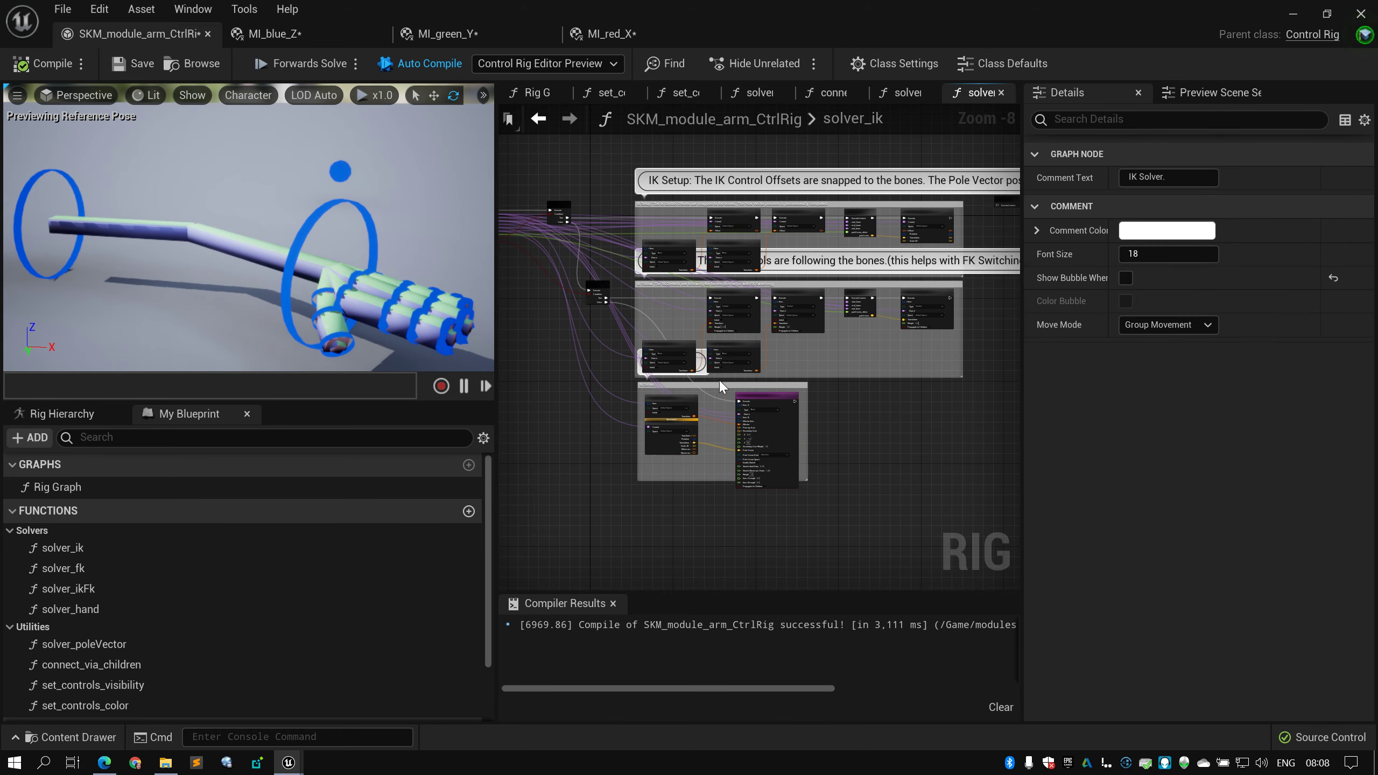
Trace the path from the Entry node's setup and follow inputs through the second Branch to IK Follow and IK Solver
scroll(741, 409, "up", 3)
scroll(548, 304, "up", 2)
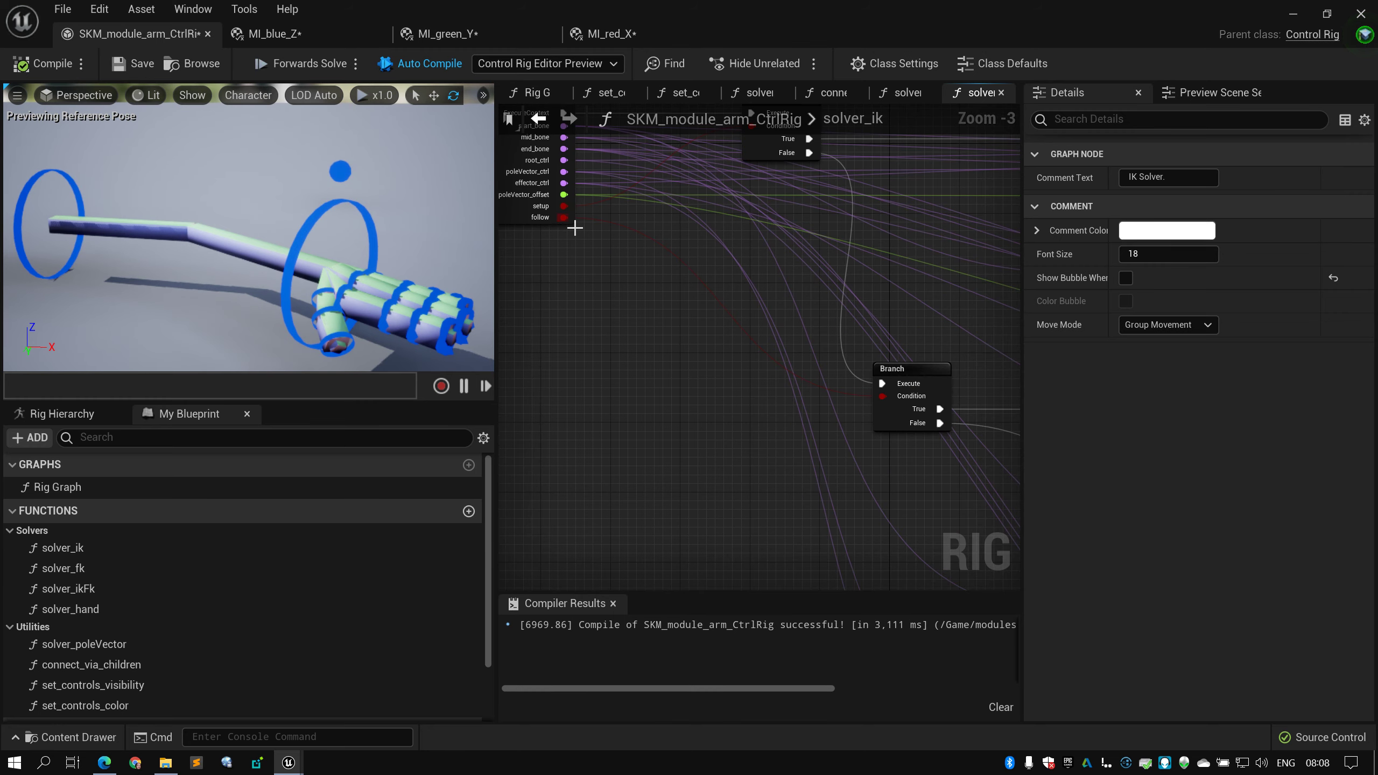
right_click_drag(709, 326, 388, 233)
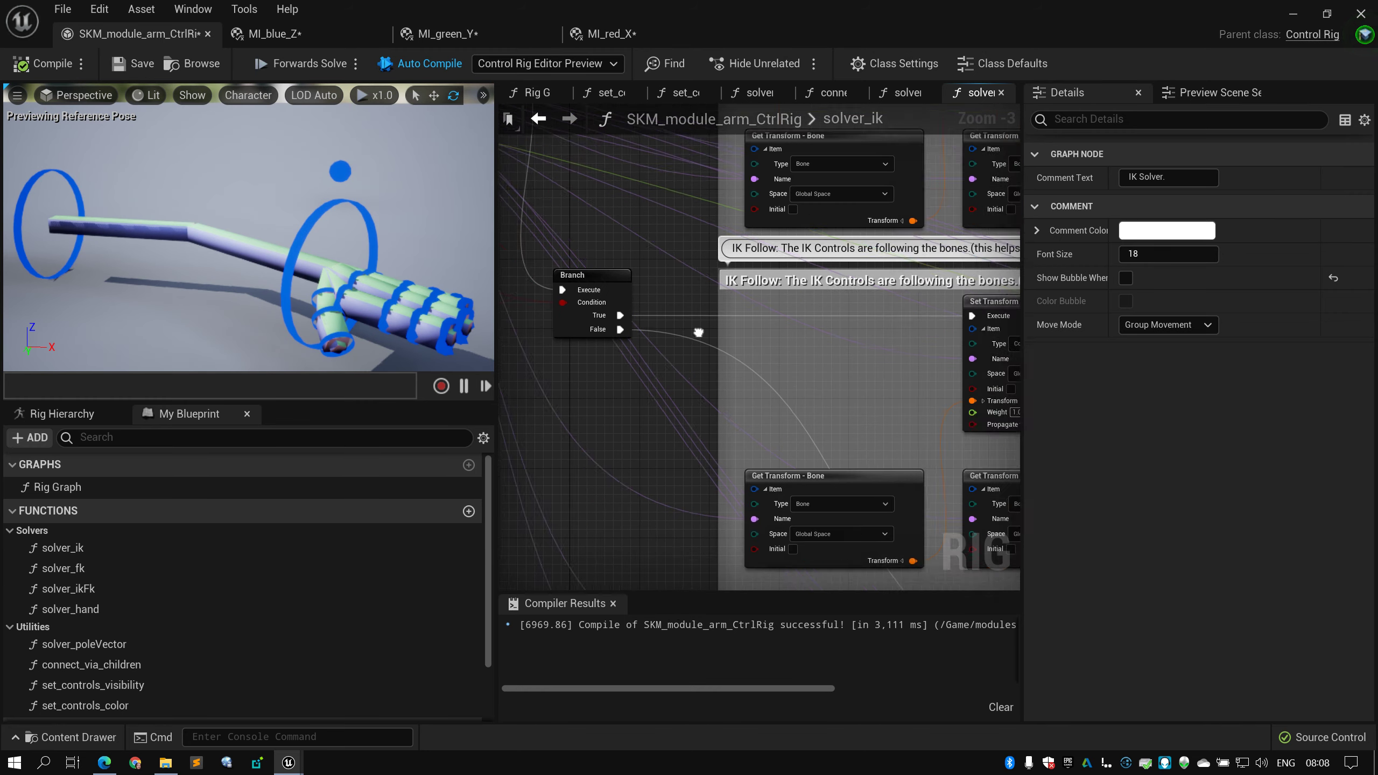
scroll(700, 326, "down", 1)
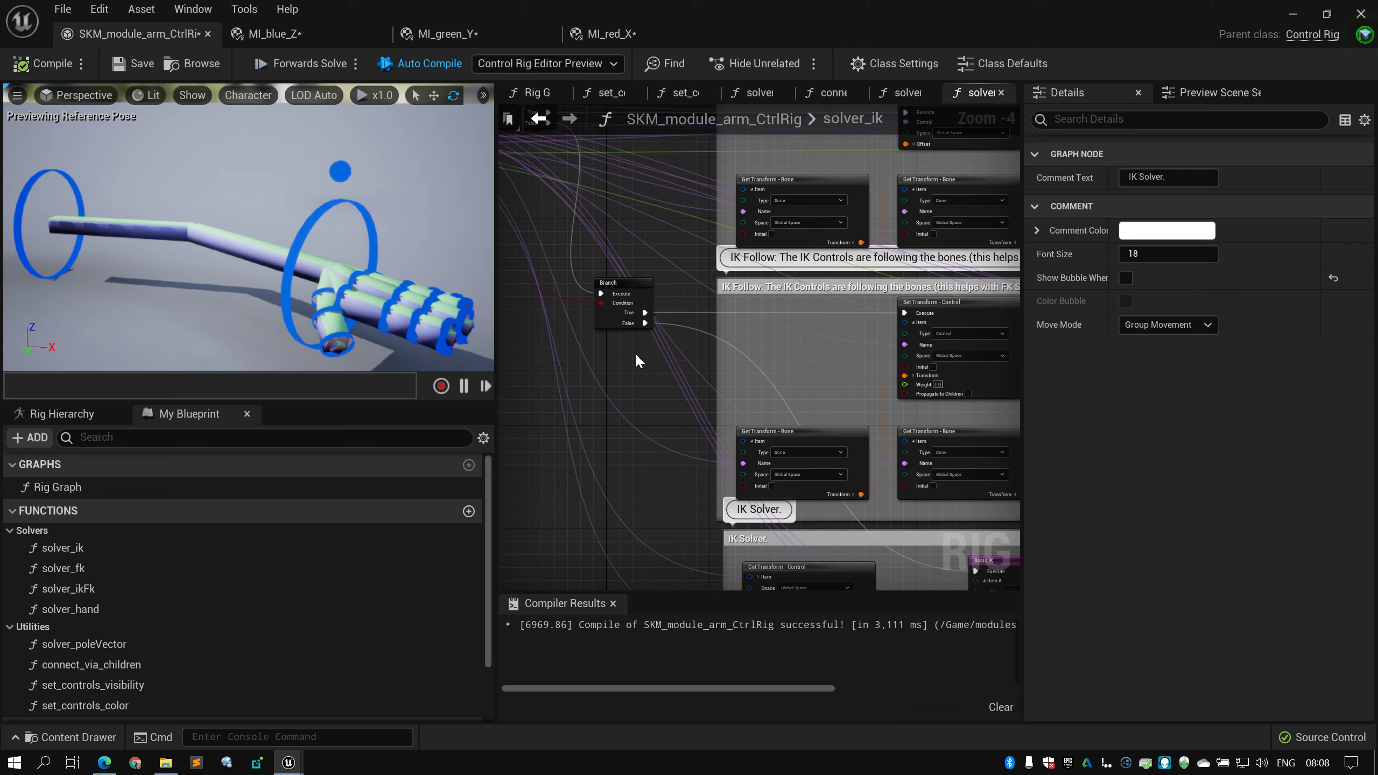
right_click_drag(649, 346, 635, 336)
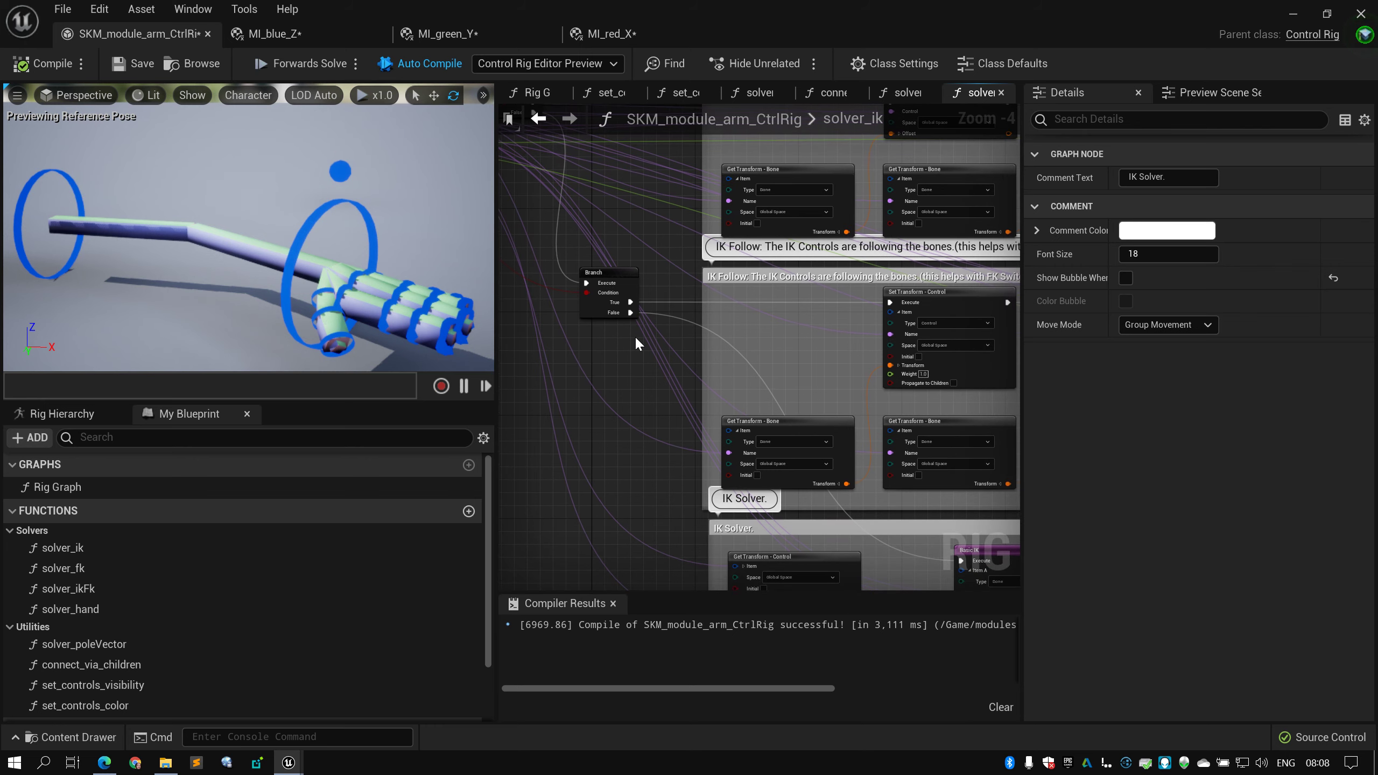
scroll(655, 317, "down", 2)
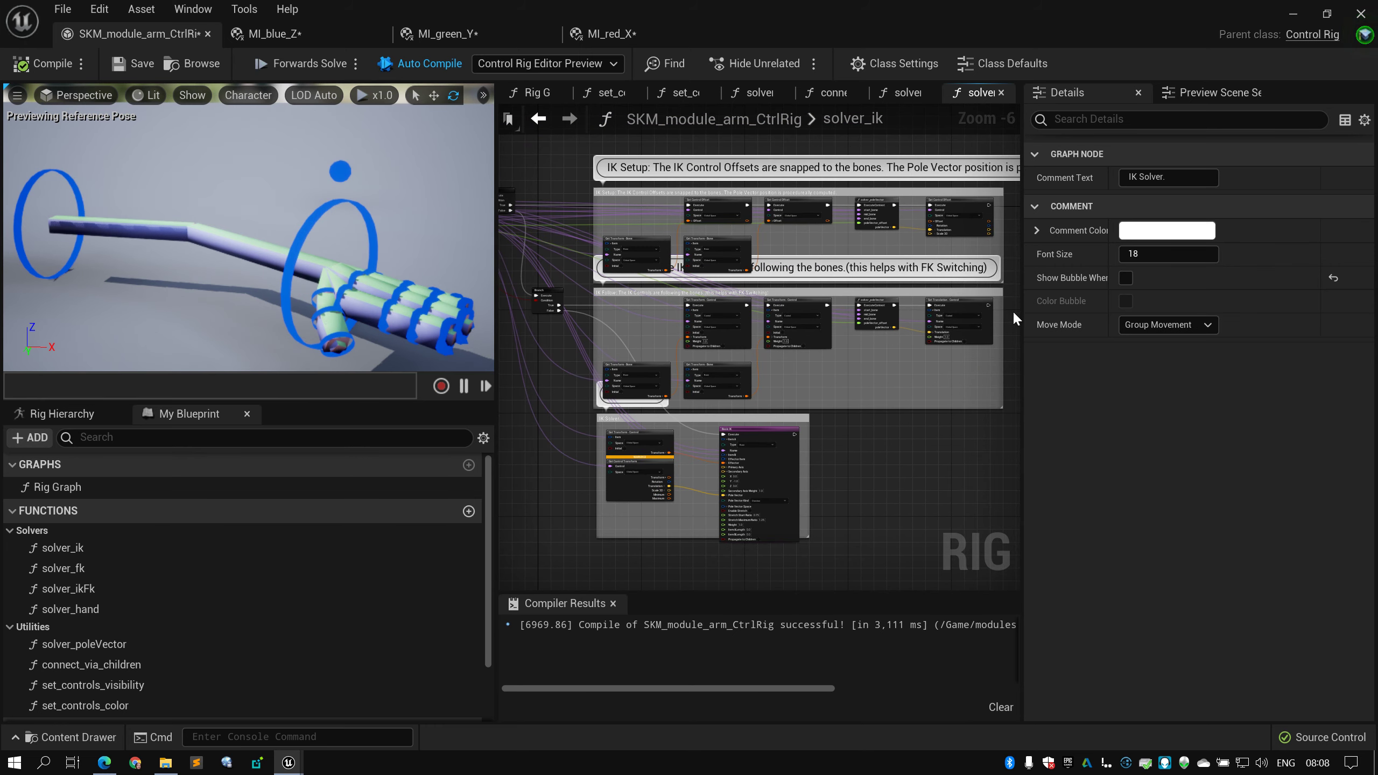
Widen the graph area and select all nodes in the IK Follow group for review
left_click_drag(1021, 312, 1129, 312)
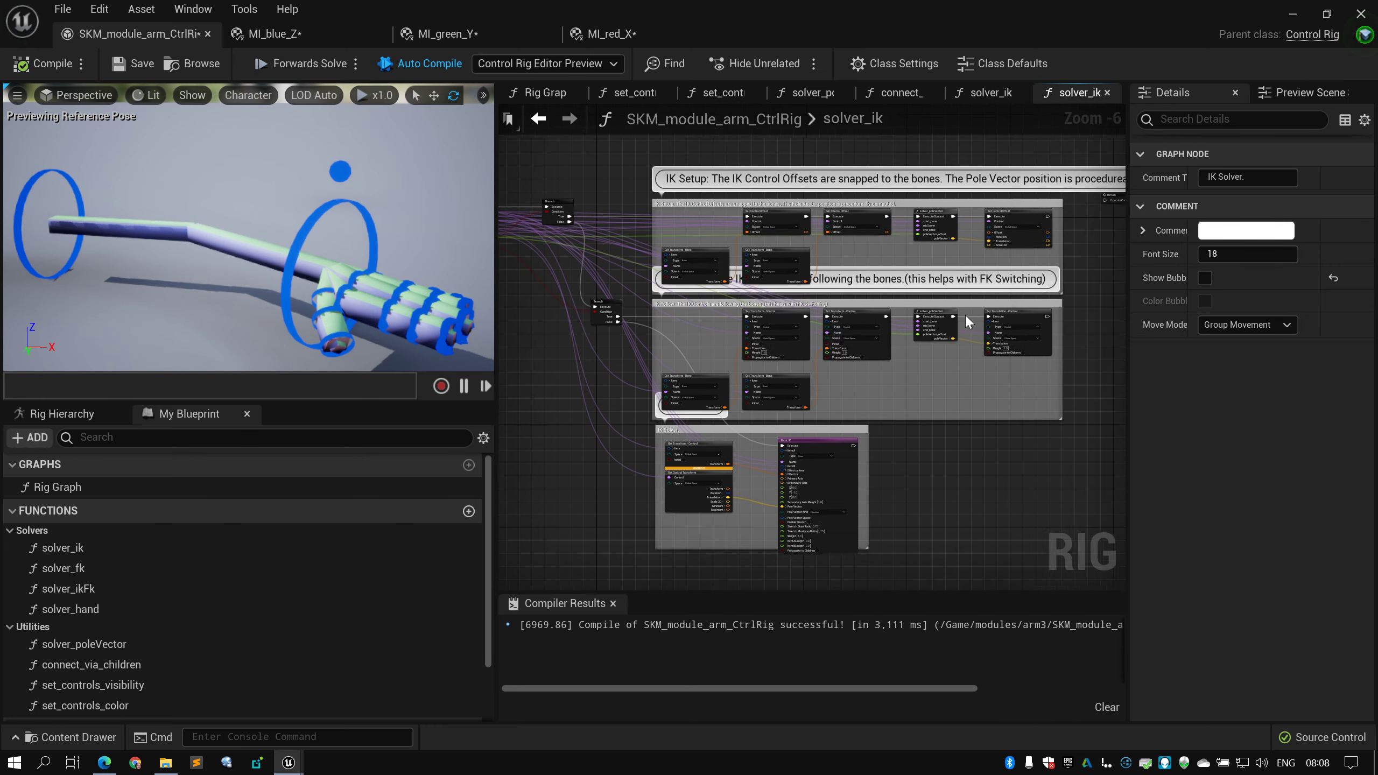
scroll(966, 319, "up", 1)
right_click_drag(892, 364, 946, 355)
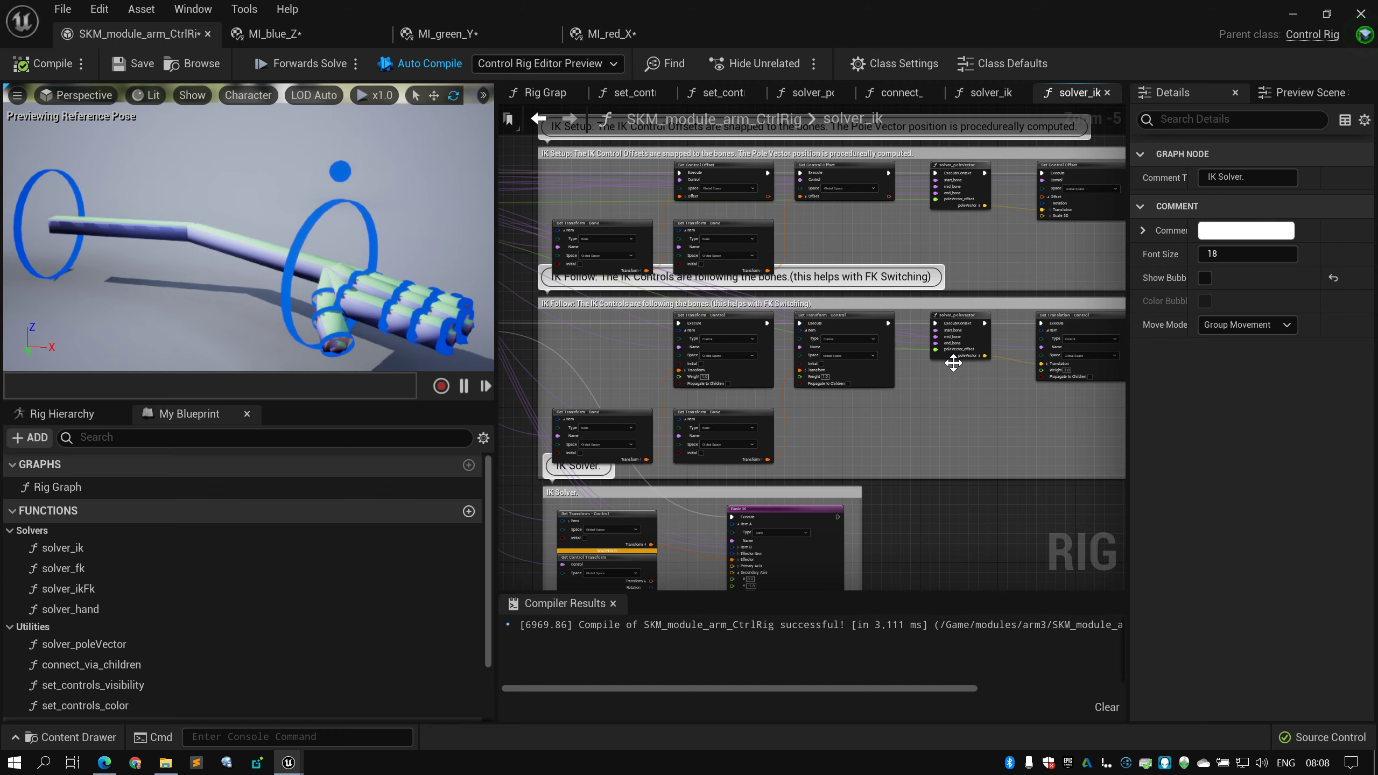
right_click_drag(916, 414, 932, 361)
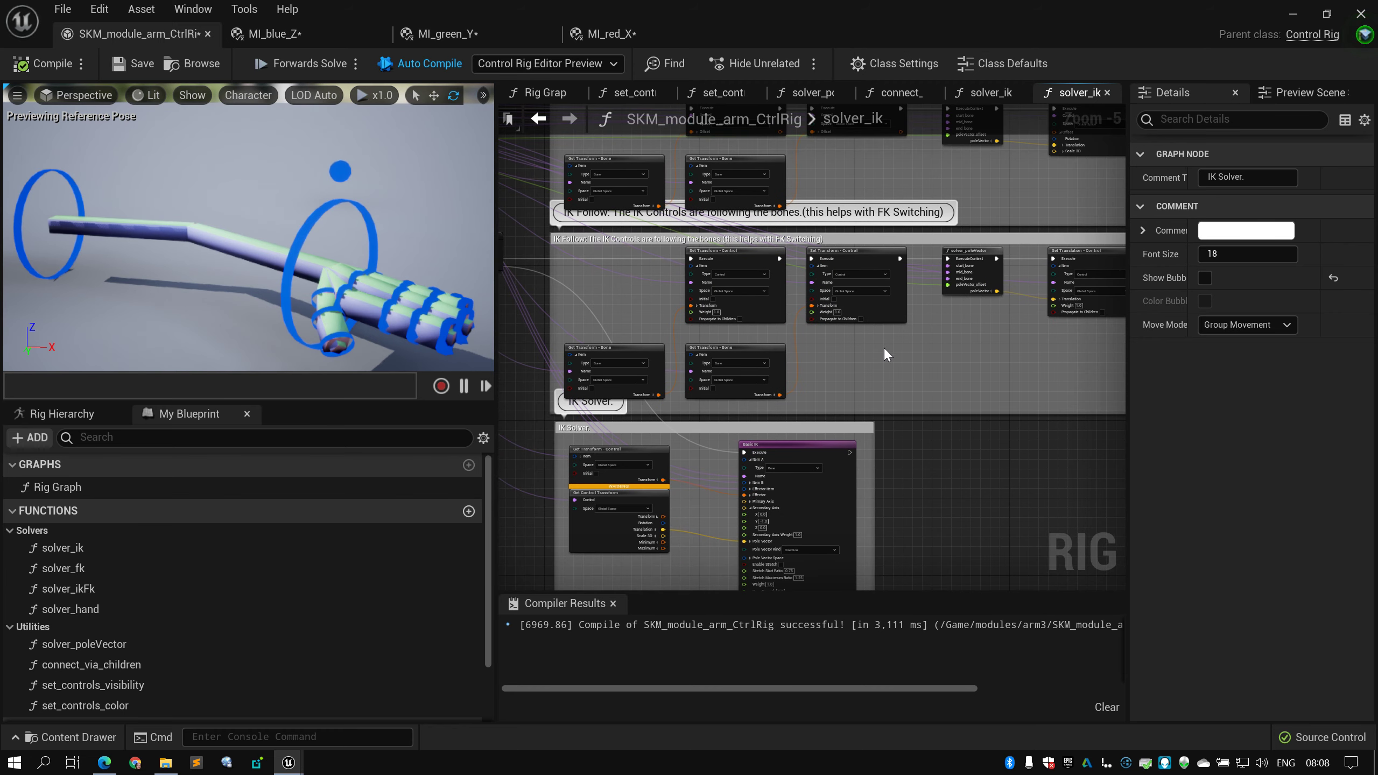
left_click_drag(642, 280, 1052, 369)
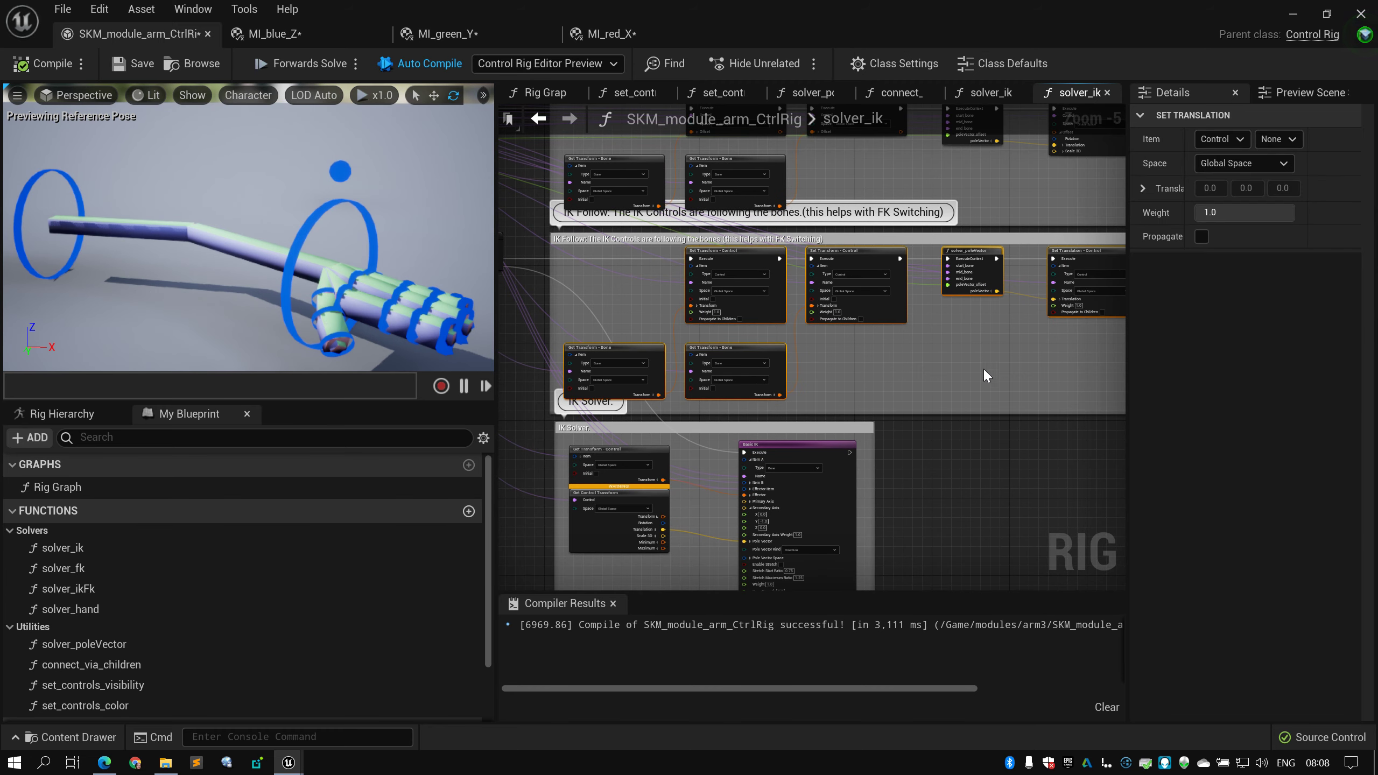
mouse_move(864, 370)
right_mouse_down()
mouse_move(894, 373)
mouse_move(869, 382)
right_mouse_up()
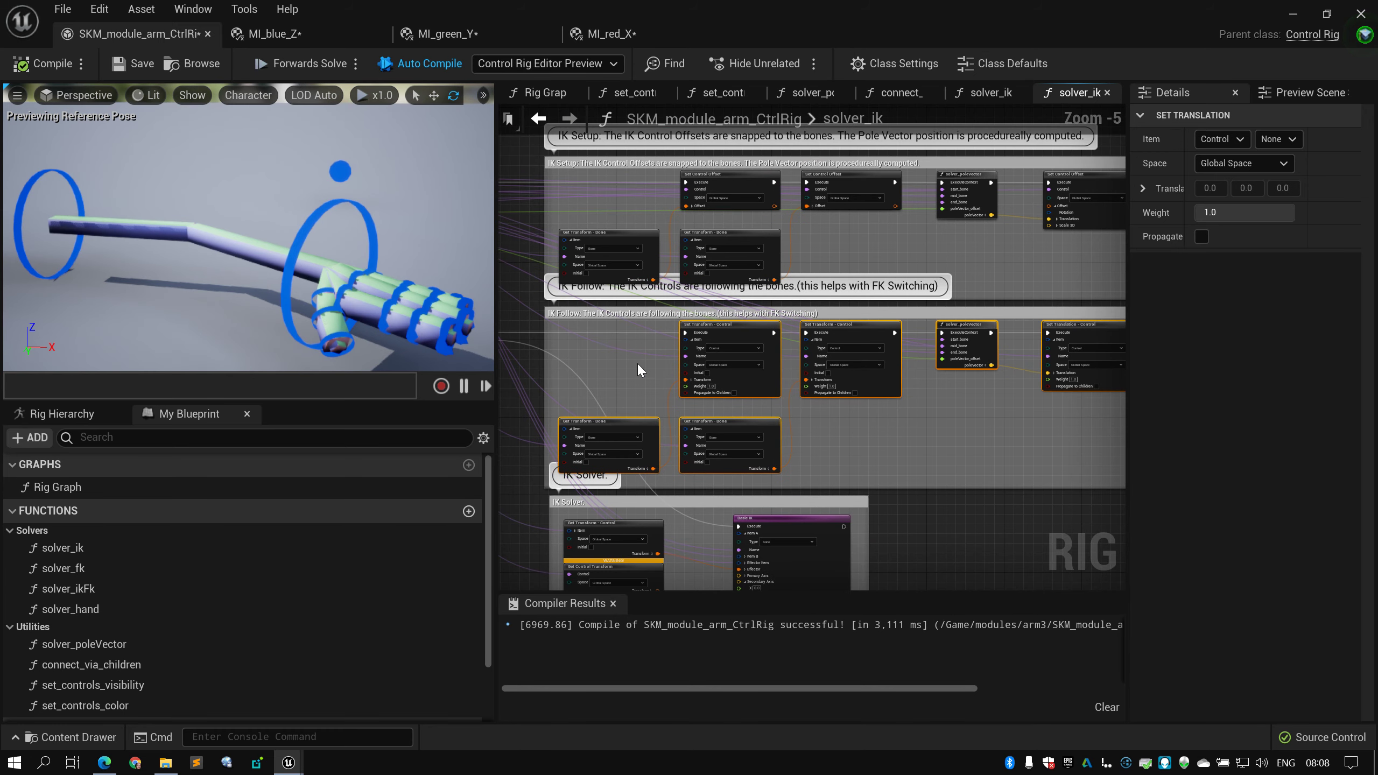
Review the IK Setup group's nodes and inspect its second Set Control Offset node
right_click_drag(963, 255, 948, 277)
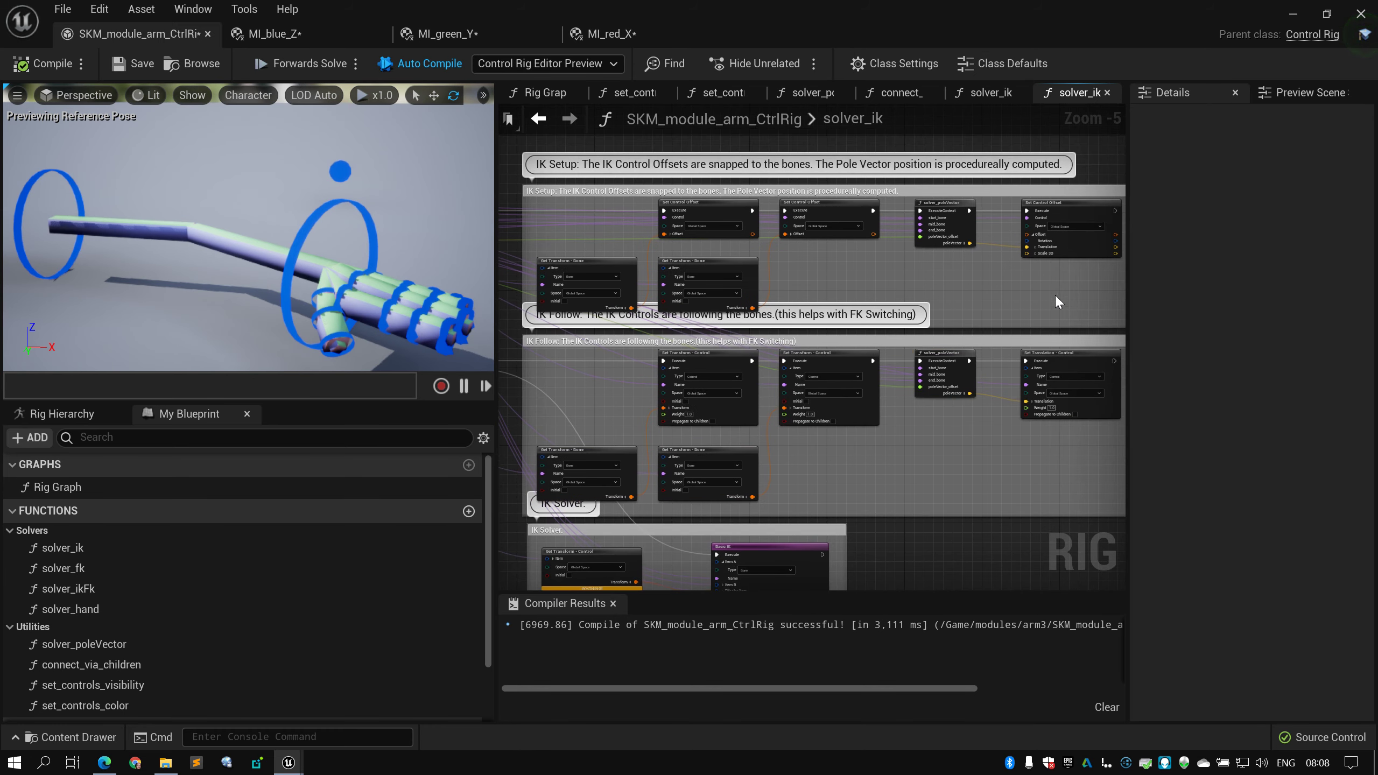
left_click_drag(1056, 293, 559, 224)
right_click_drag(915, 284, 914, 324)
scroll(896, 326, "up", 3)
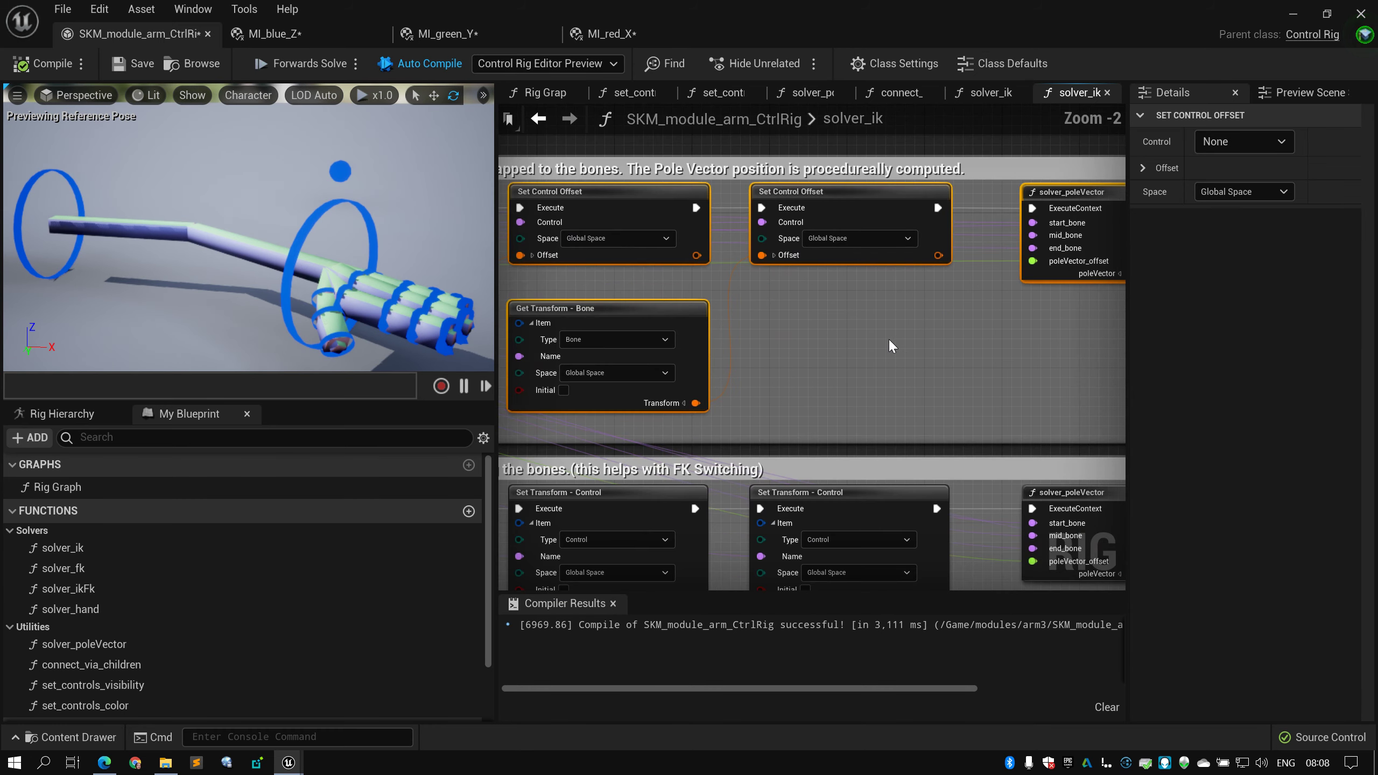
left_click(857, 249)
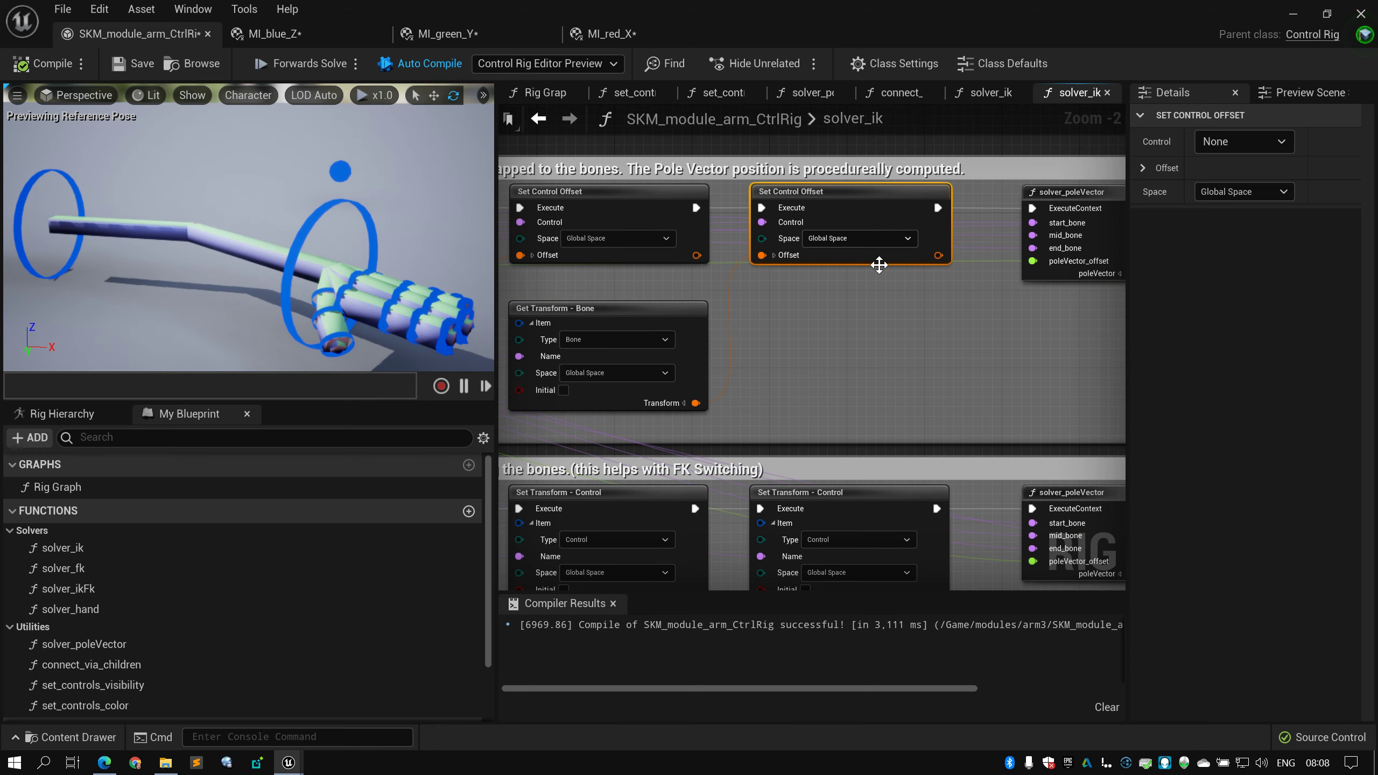
scroll(863, 277, "down", 2)
right_click_drag(855, 286, 795, 283)
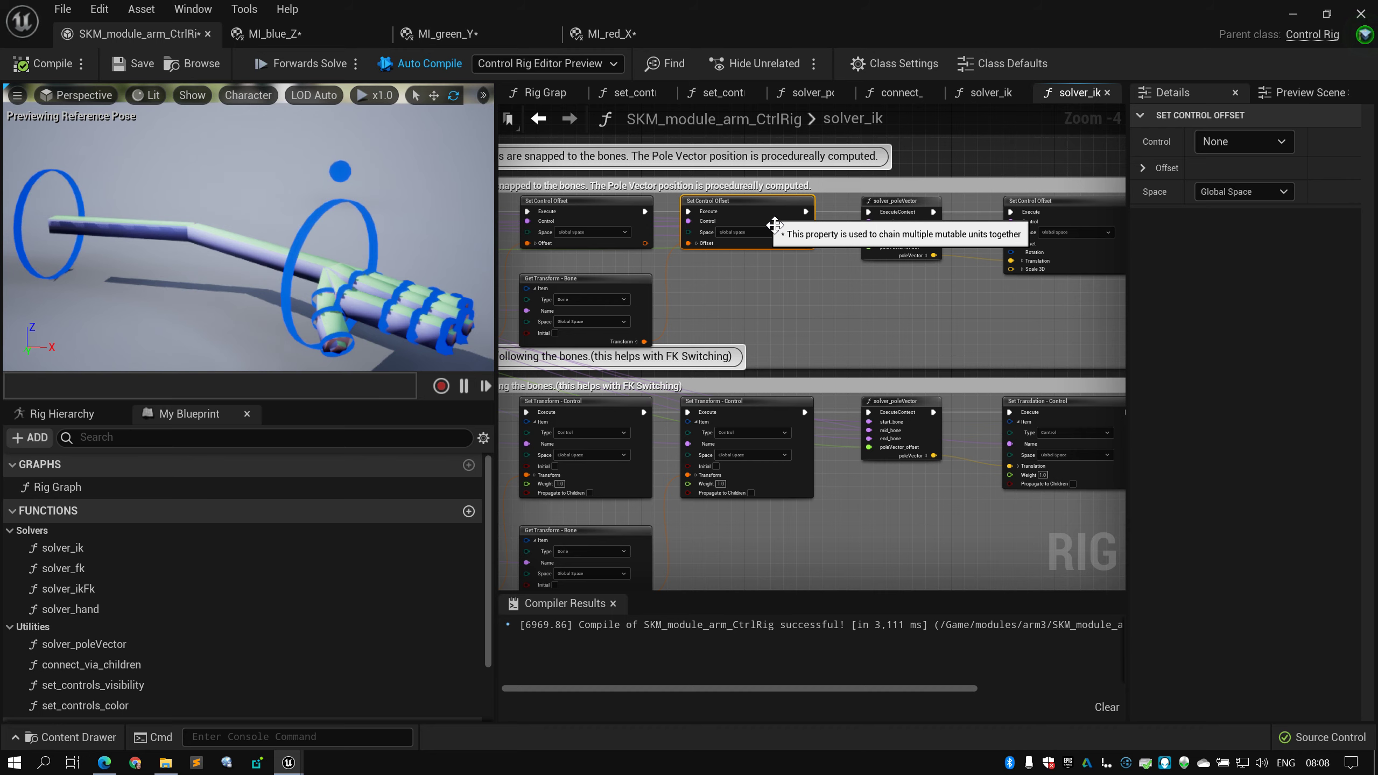
Inspect the second Set Transform - Control node in the IK Follow group and its connections
right_click_drag(811, 331, 890, 203)
left_click(871, 340)
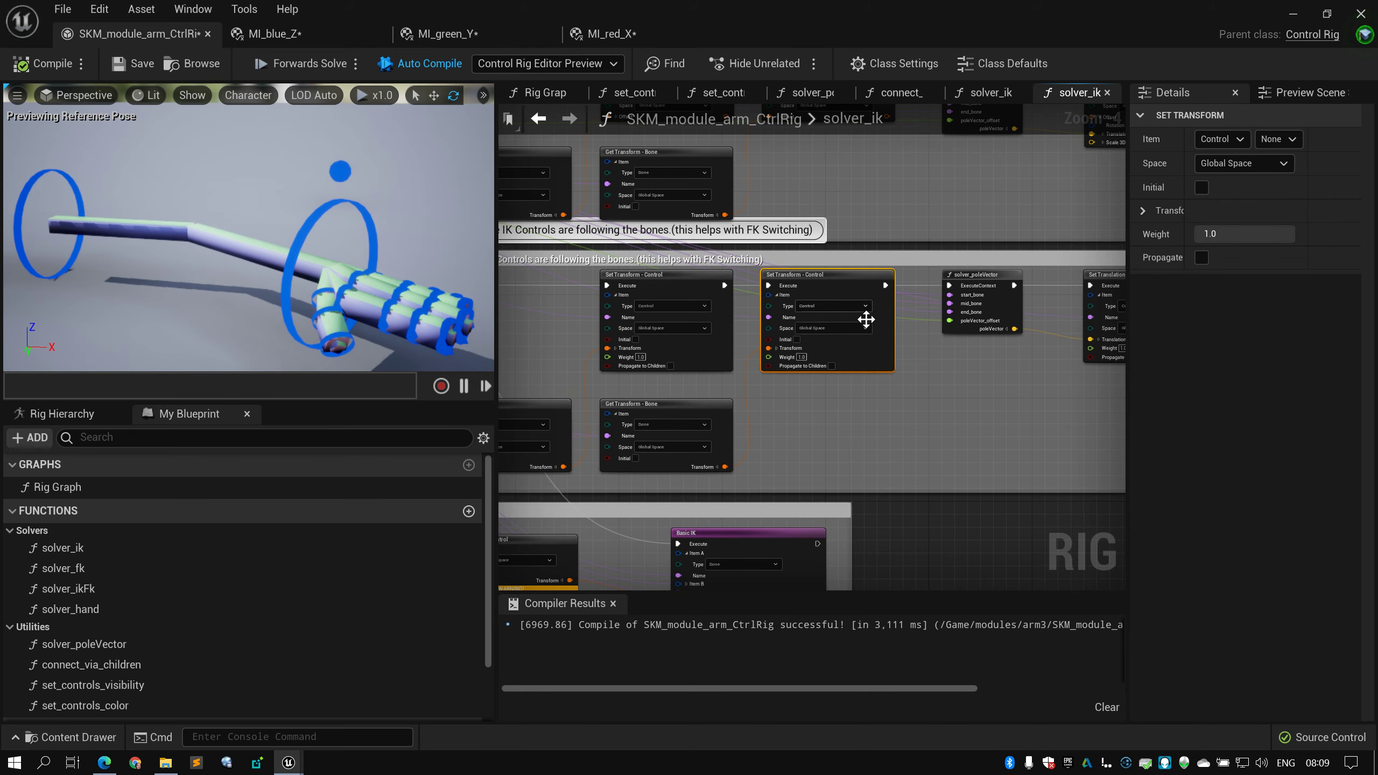
right_click_drag(888, 384, 963, 380)
scroll(929, 348, "down", 1)
scroll(903, 379, "up", 2)
scroll(884, 372, "down", 1)
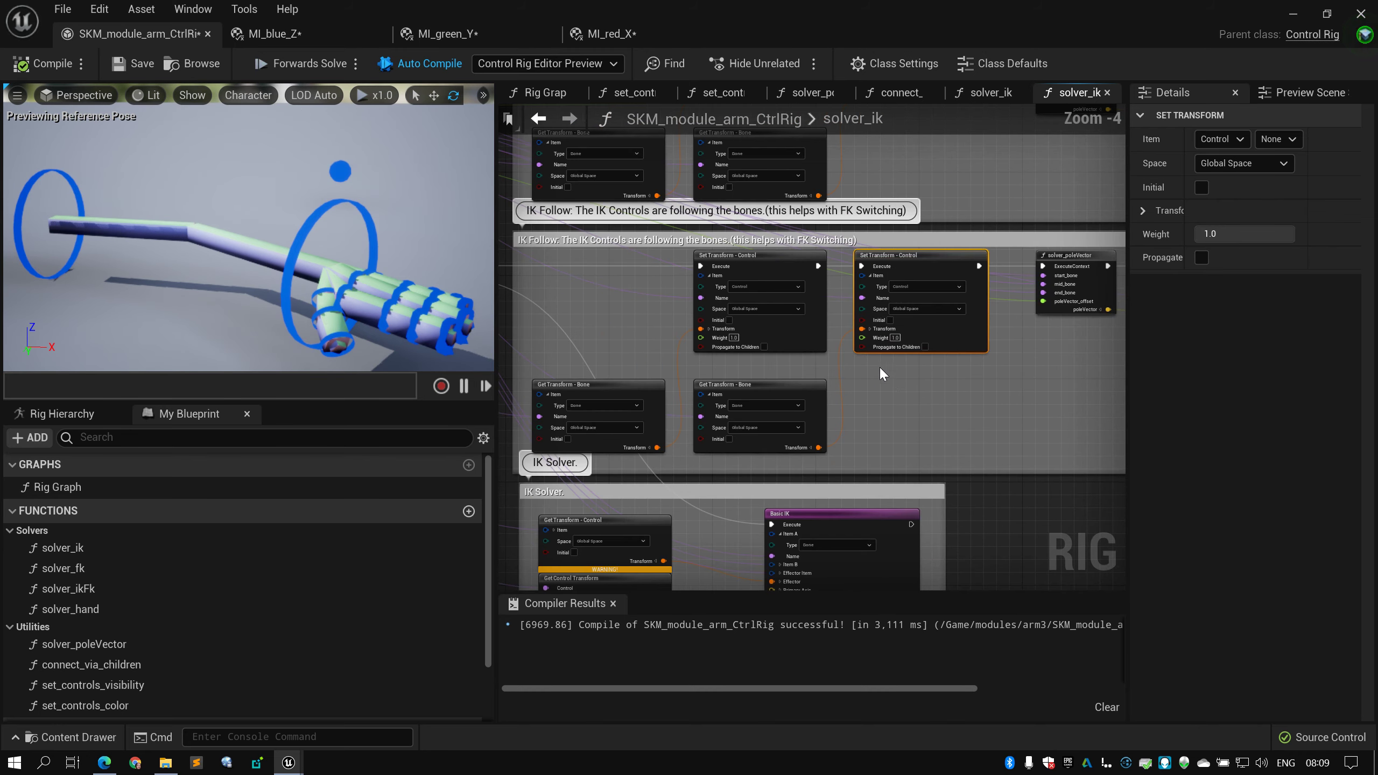
right_click_drag(880, 372, 931, 383)
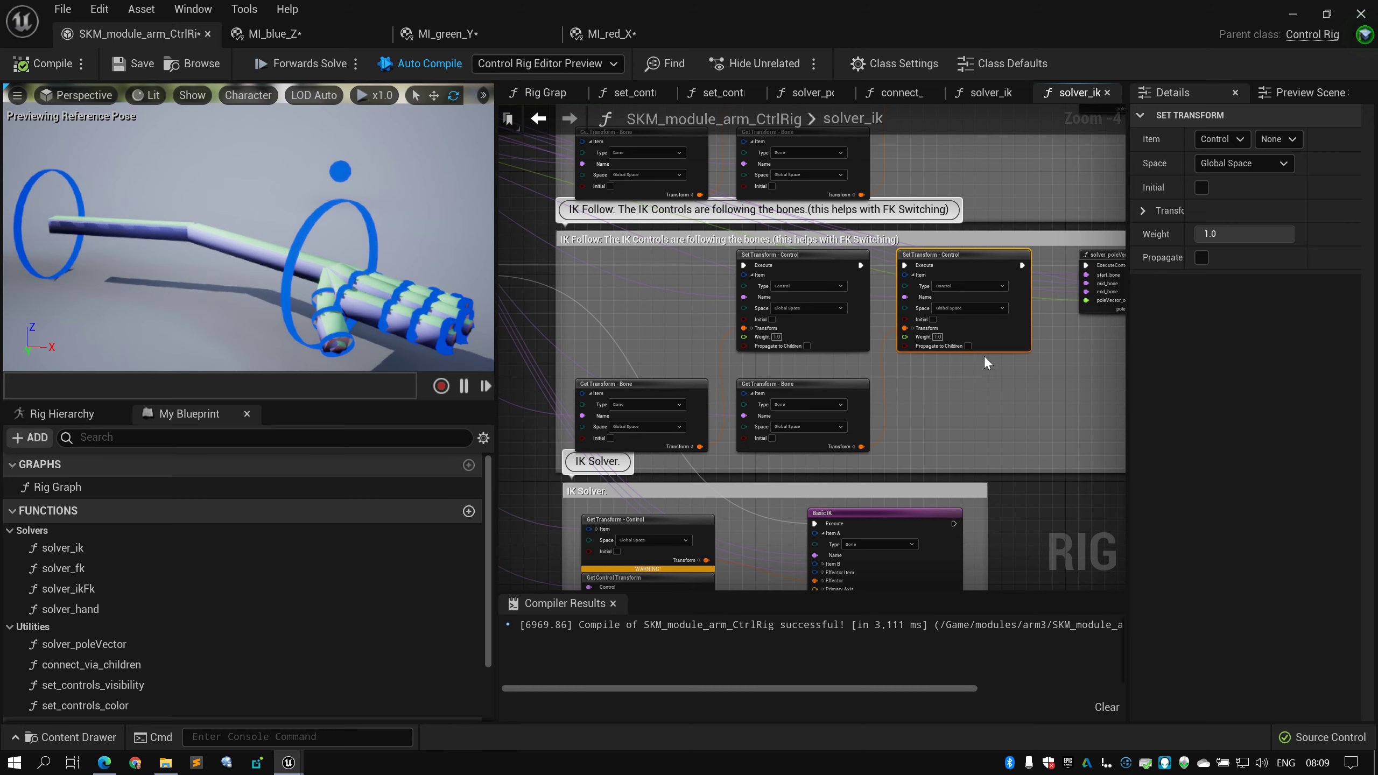
right_click_drag(1025, 367, 924, 379)
scroll(934, 353, "down", 1)
scroll(925, 378, "up", 2)
scroll(925, 374, "down", 1)
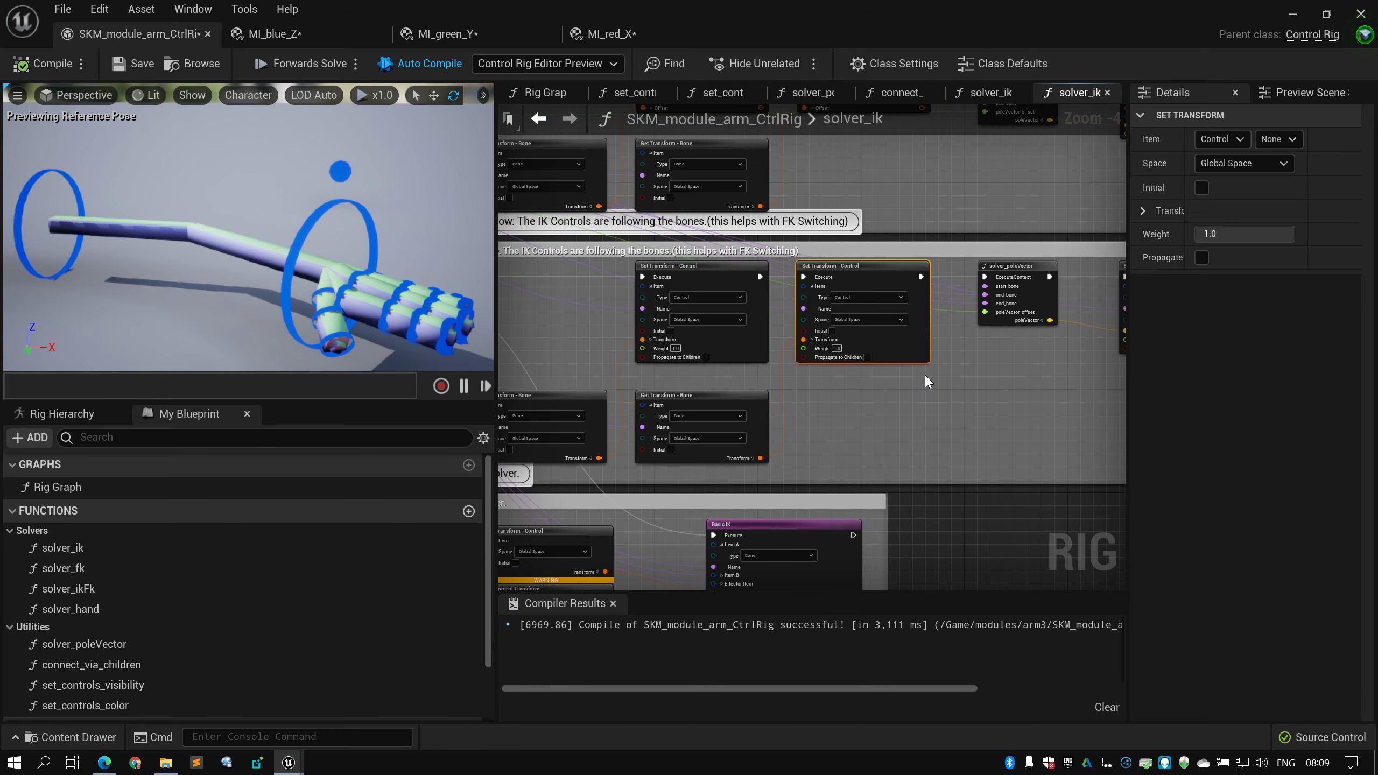
Compare the IK Setup nodes with the IK Follow nodes by selecting each group's nodes in turn
scroll(925, 375, "up", 1)
scroll(918, 304, "down", 2)
right_click_drag(906, 263, 909, 383)
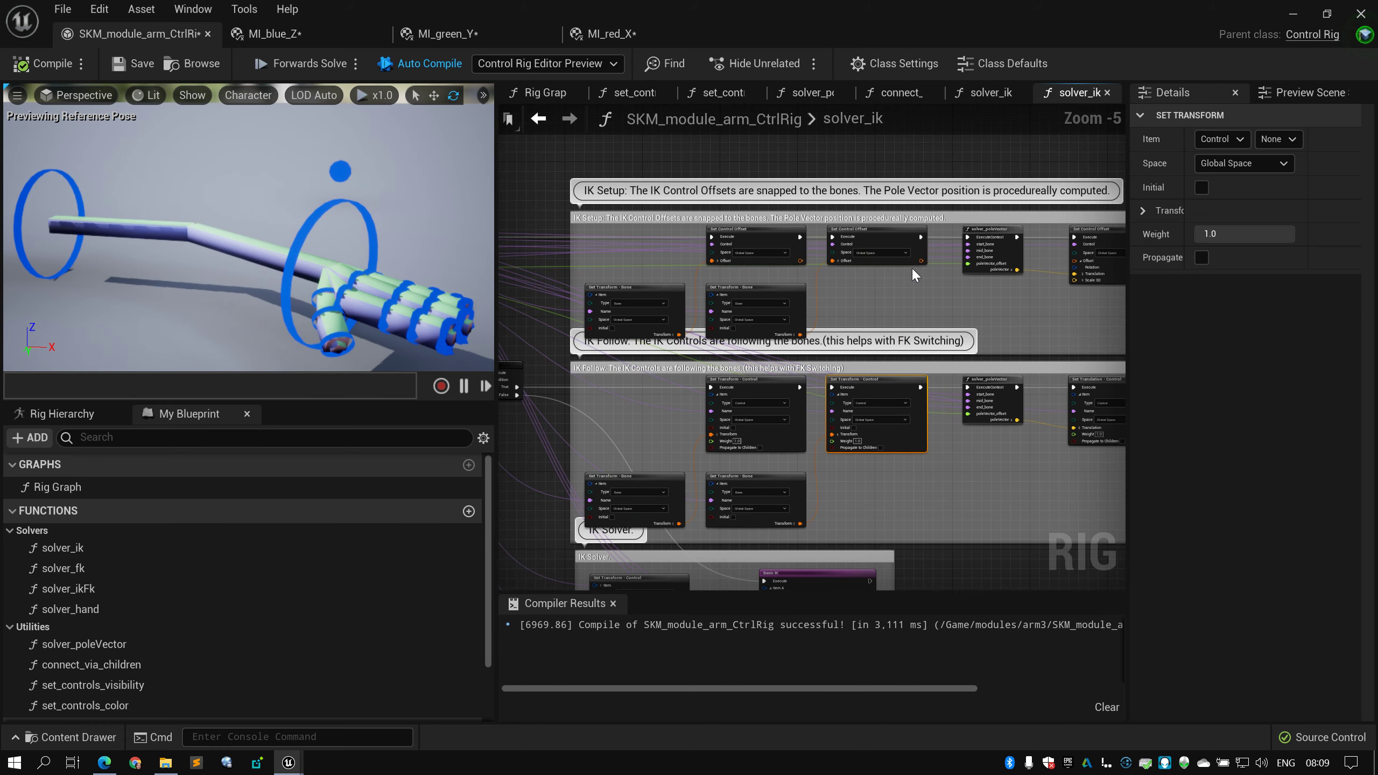
scroll(912, 268, "up", 2)
mouse_move(869, 270)
right_mouse_down()
mouse_move(894, 177)
mouse_move(854, 256)
right_mouse_up()
scroll(895, 187, "down", 2)
left_click_drag(1054, 263, 597, 192)
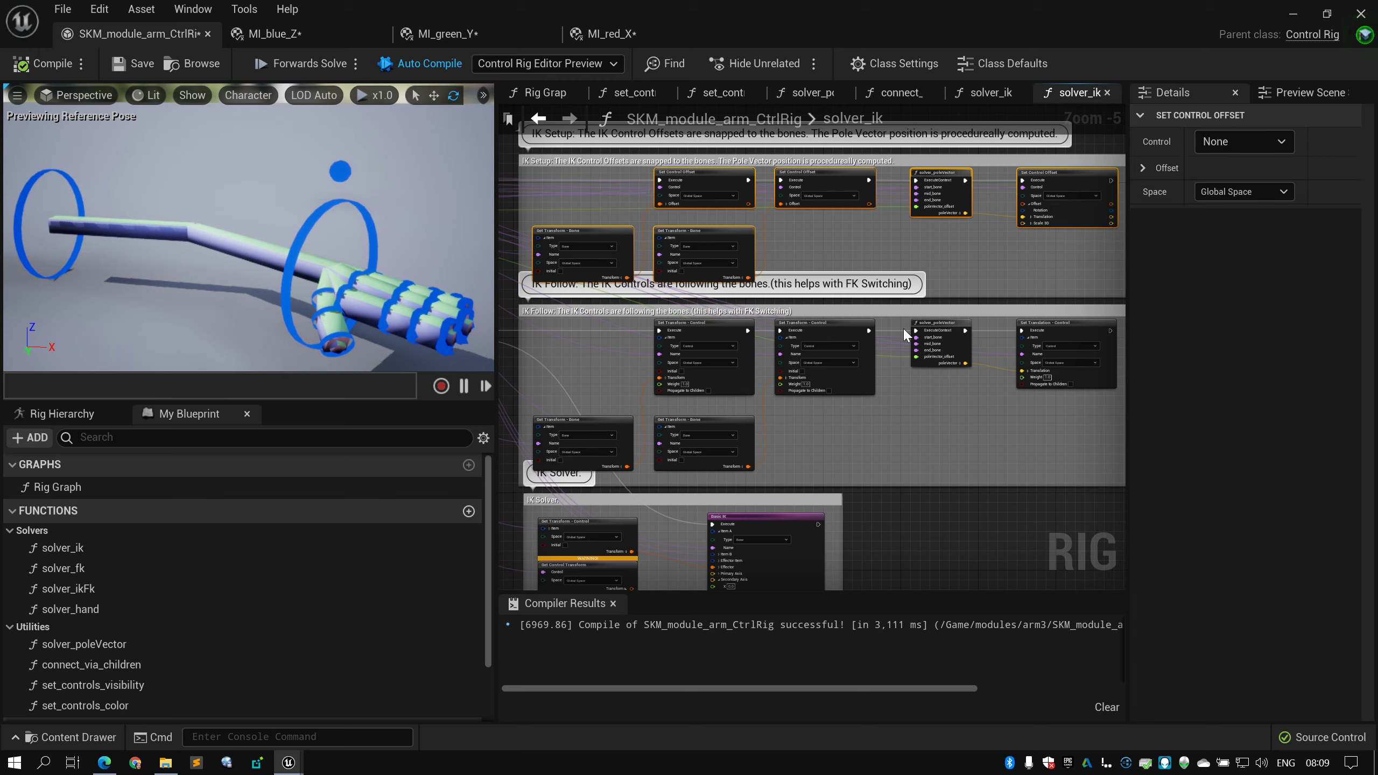
left_click(598, 256)
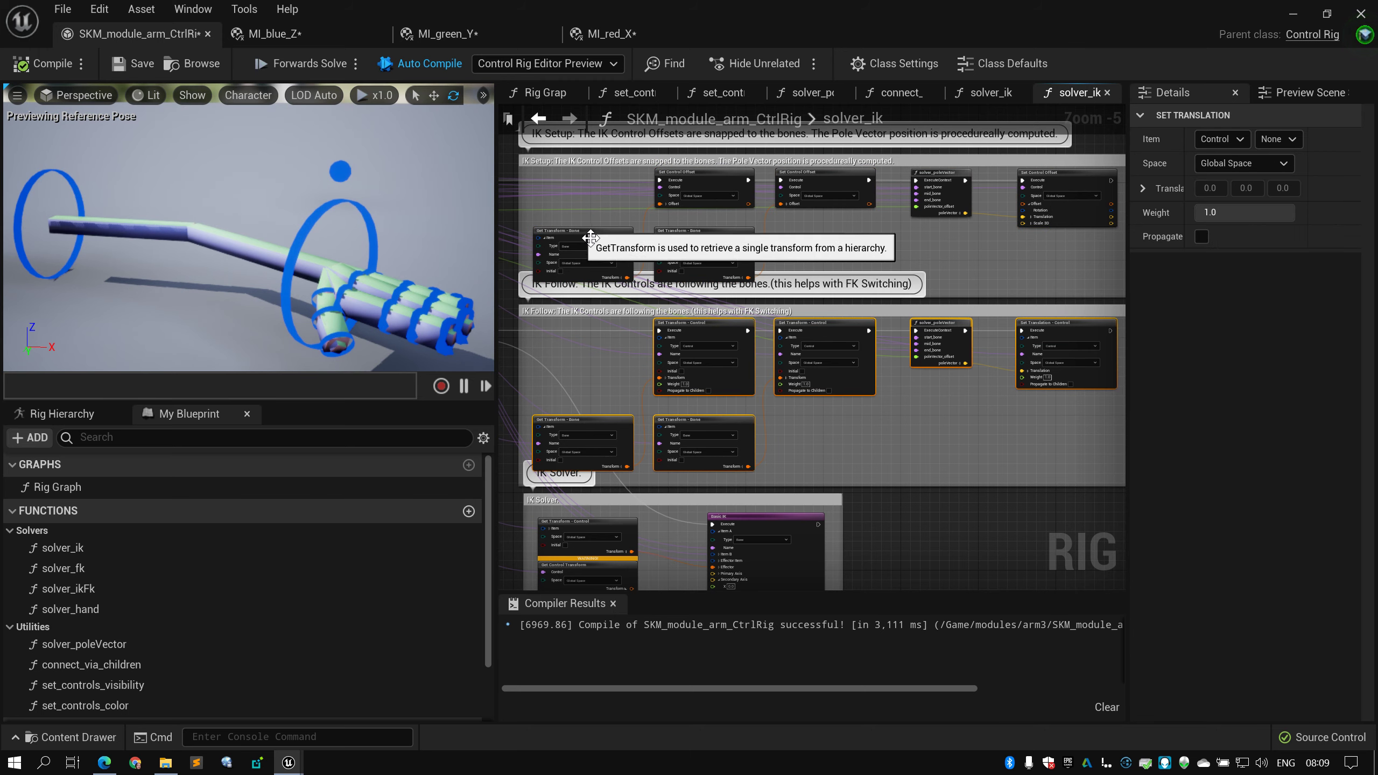
Compare the first Get Transform - Bone node of the IK Setup group with its counterpart in the IK Follow group
right_click(631, 283)
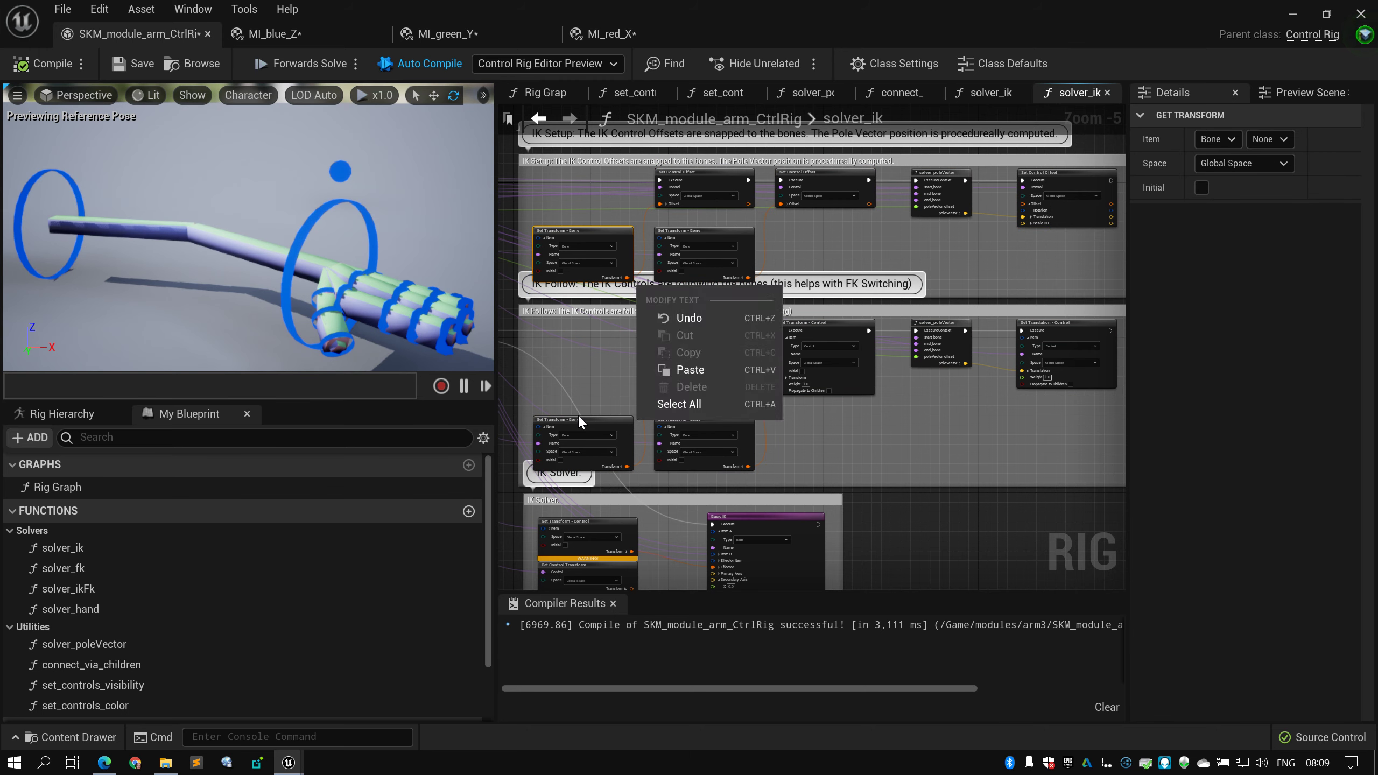
left_click(577, 418)
left_click(614, 248)
left_click(617, 241)
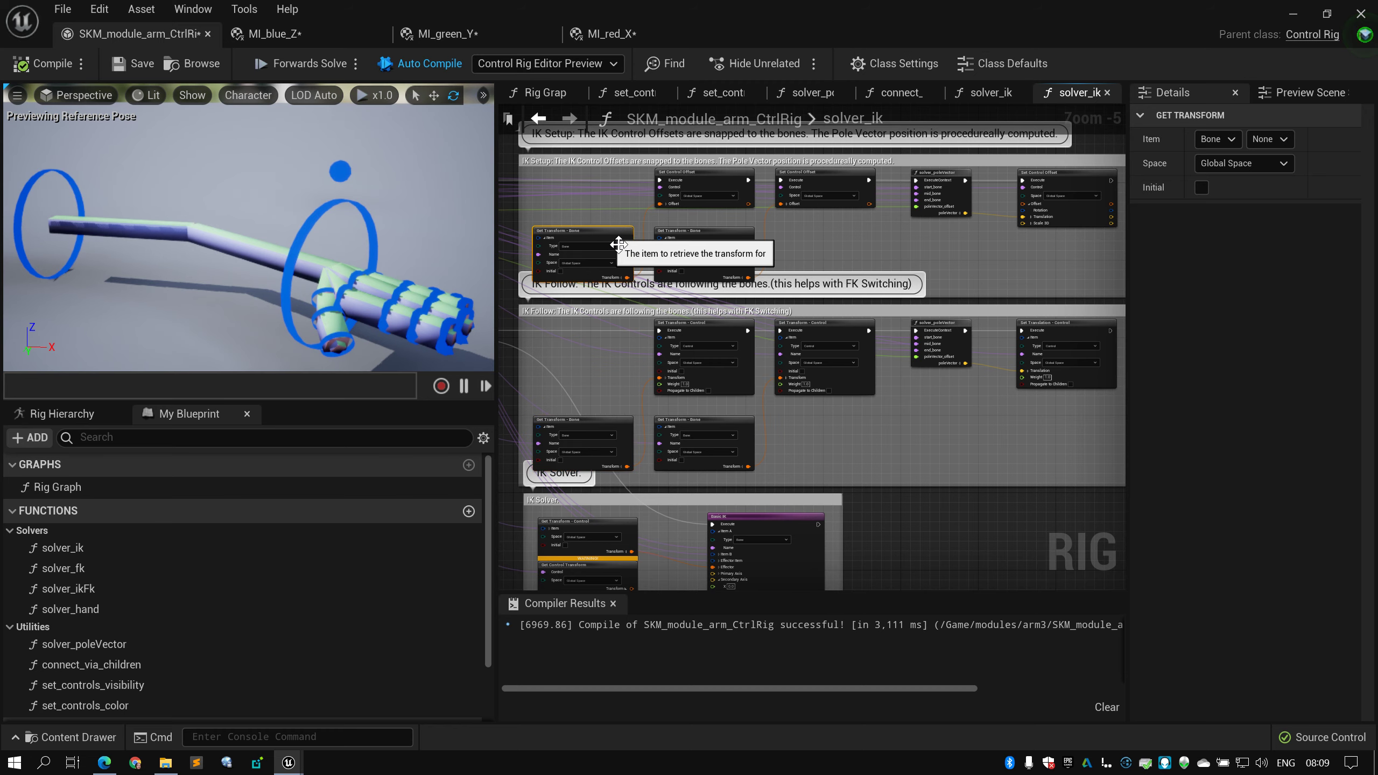
Compare the first Set Control Offset node in IK Setup with the first Set Transform - Control node in IK Follow
right_click_drag(620, 333, 599, 372)
scroll(599, 372, "up", 2)
left_click(753, 373)
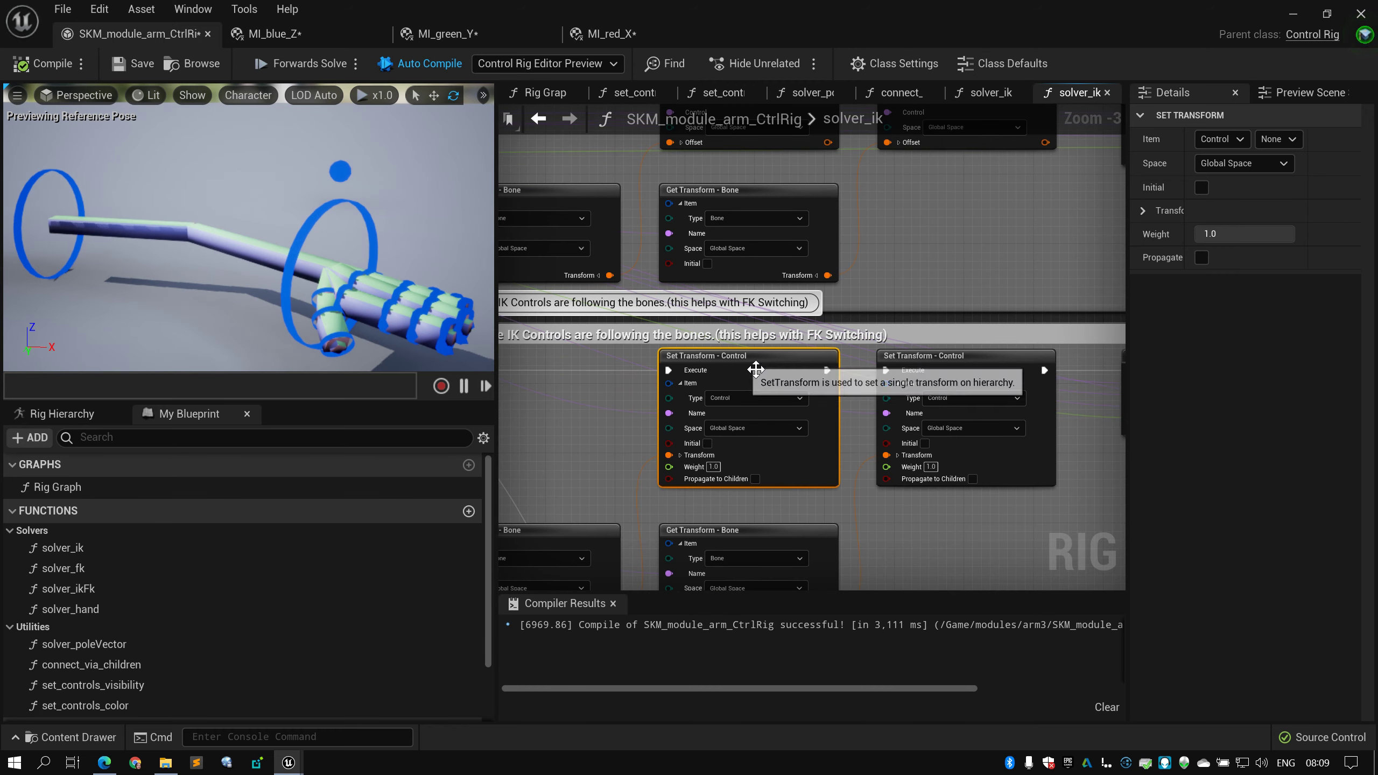
right_click_drag(894, 264, 875, 347)
left_click(771, 189)
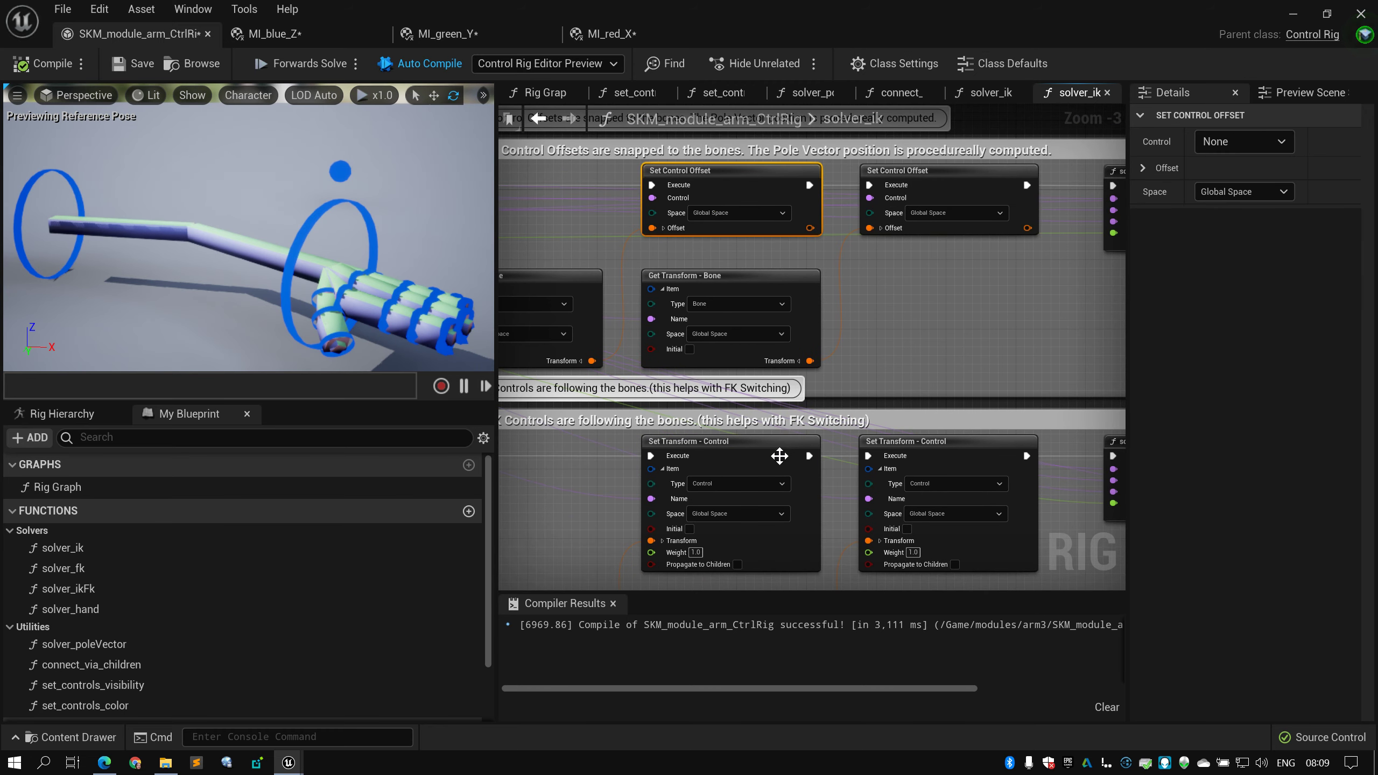
left_click(764, 451)
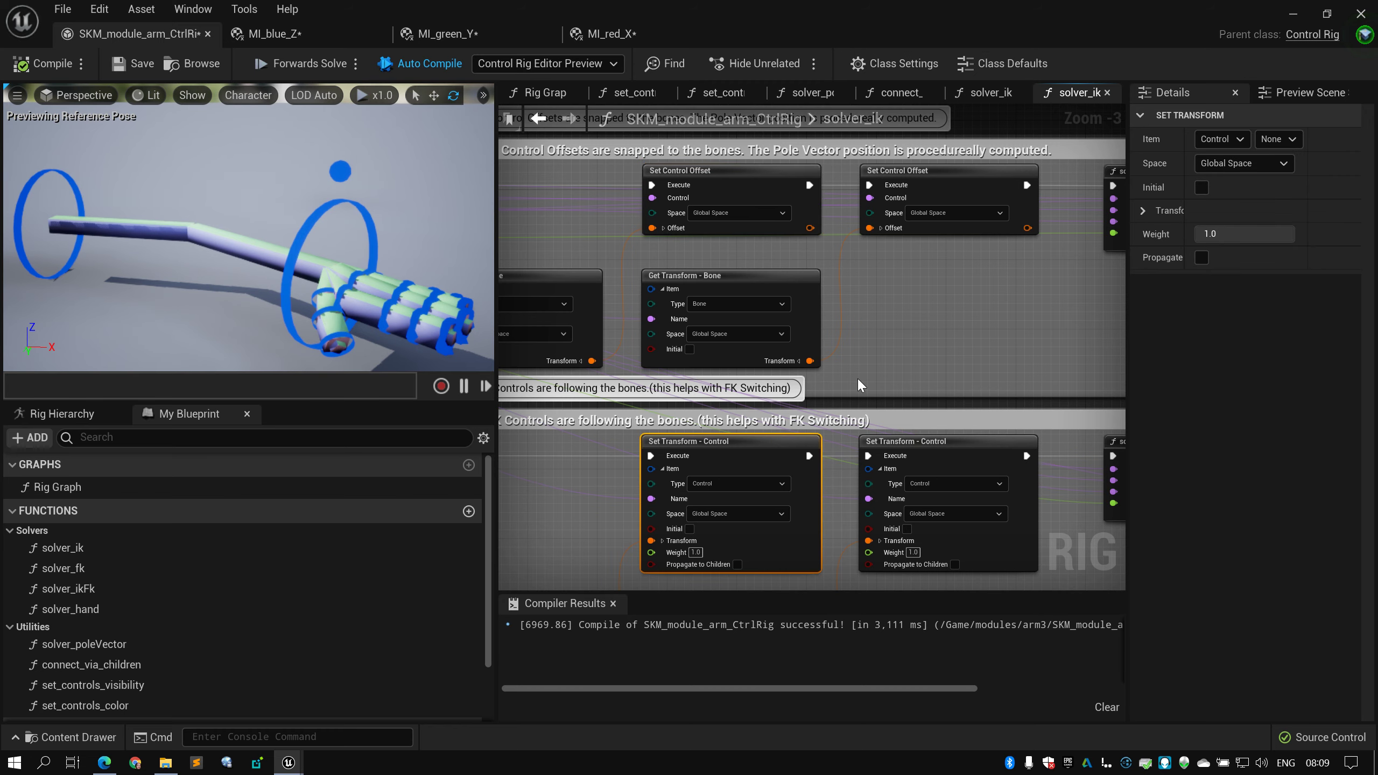
Compare the second Set Transform - Control node in IK Follow with the second Set Control Offset node in IK Setup
right_click_drag(888, 351, 780, 298)
scroll(840, 225, "down", 1)
left_click(778, 393)
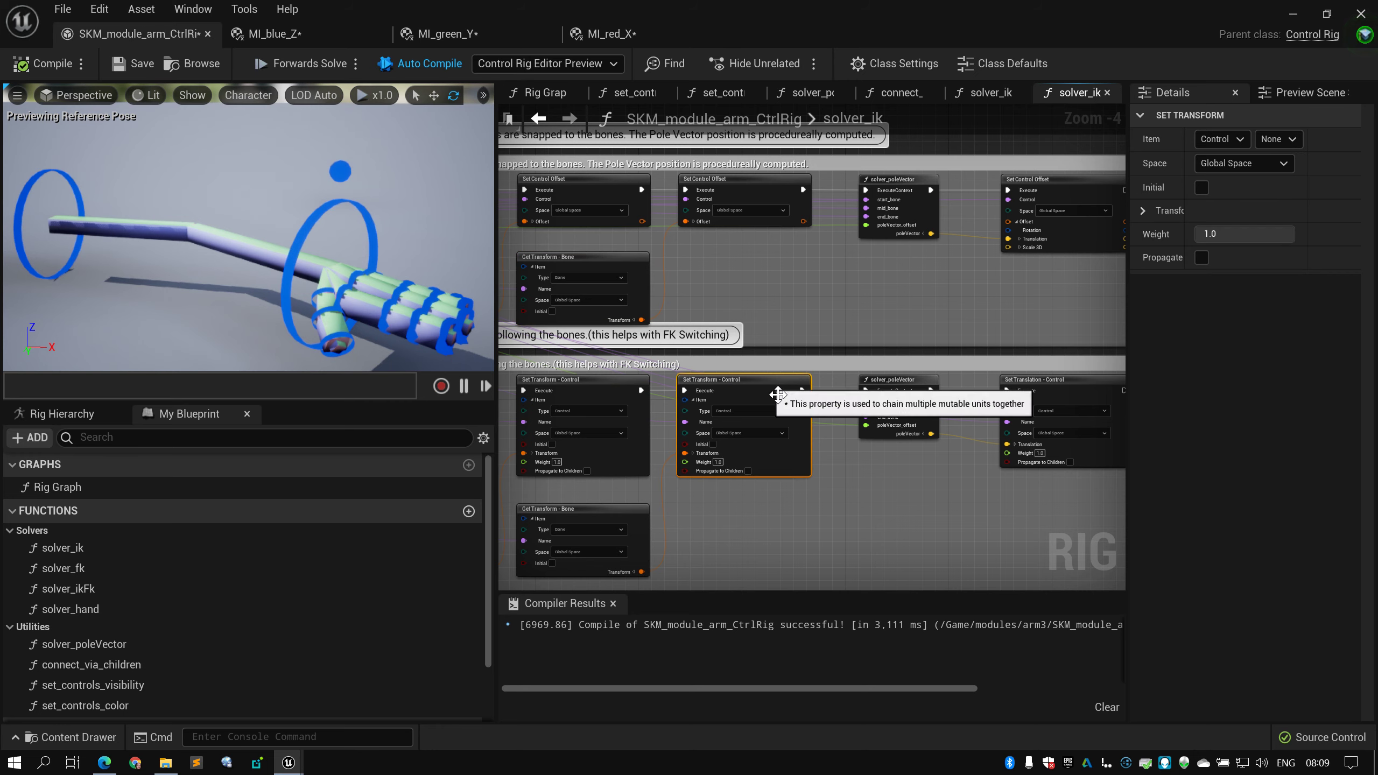
left_click(782, 199)
Inspect the solver_poleVector nodes in both IK groups together with the final Set Control Offset and Set Translation - Control nodes they feed
right_click_drag(920, 258, 781, 247)
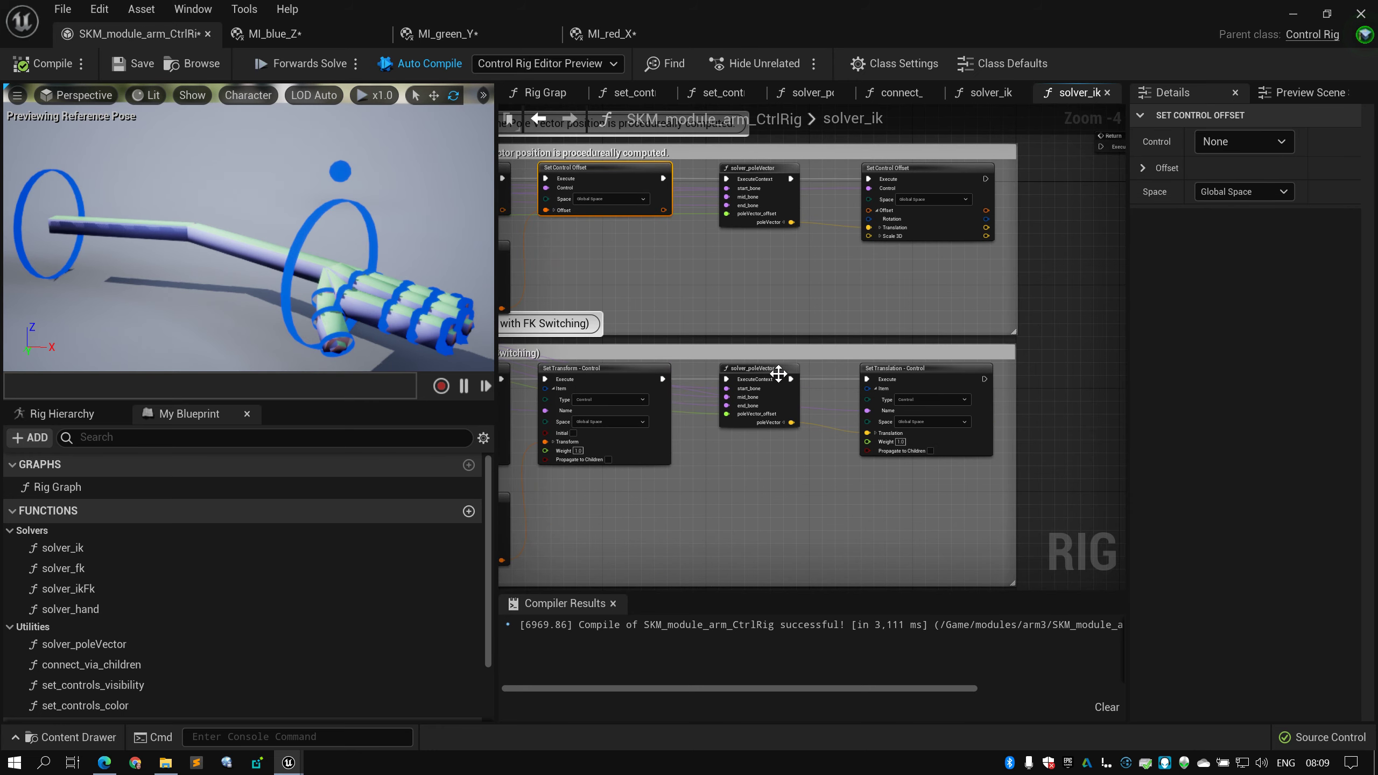
left_click(778, 373)
scroll(829, 306, "up", 1)
right_click_drag(829, 307, 780, 306)
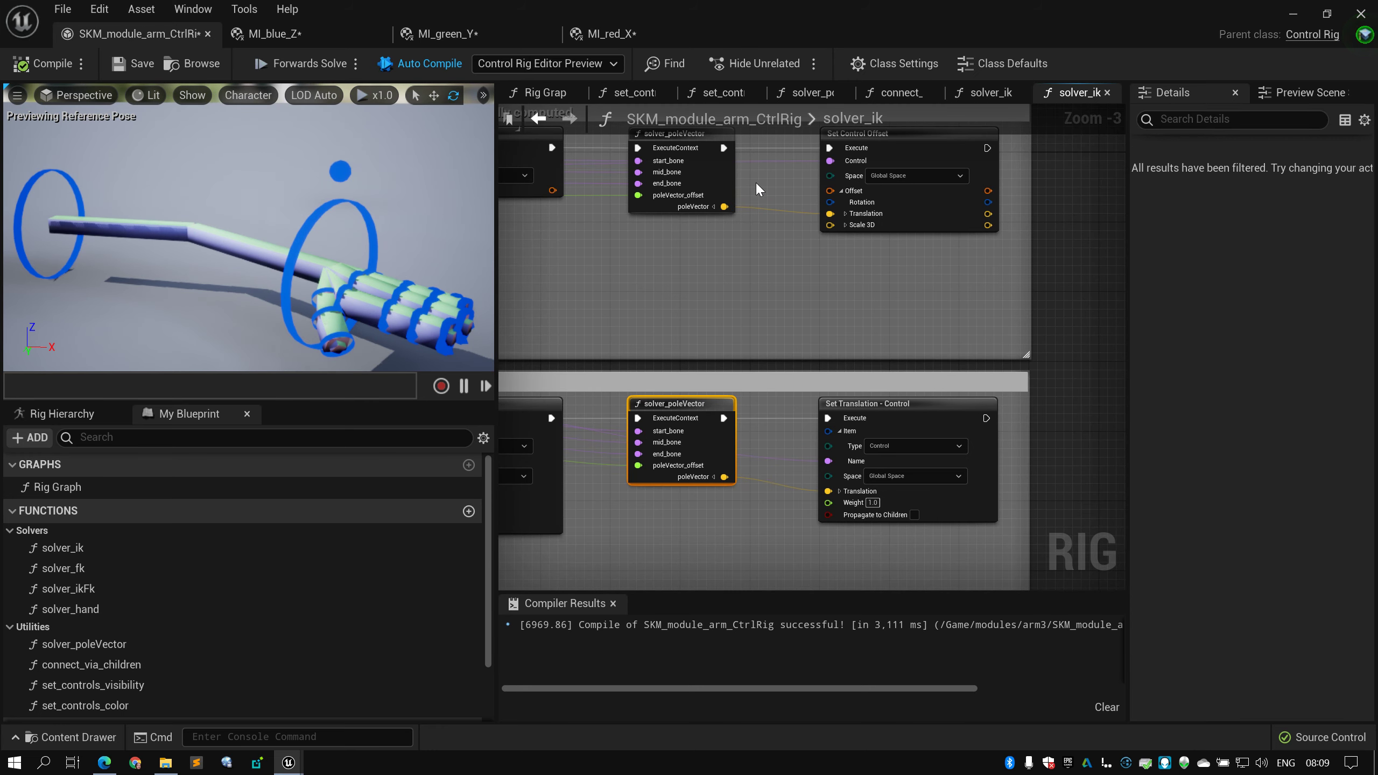
right_click_drag(758, 189, 740, 230)
left_click(713, 254)
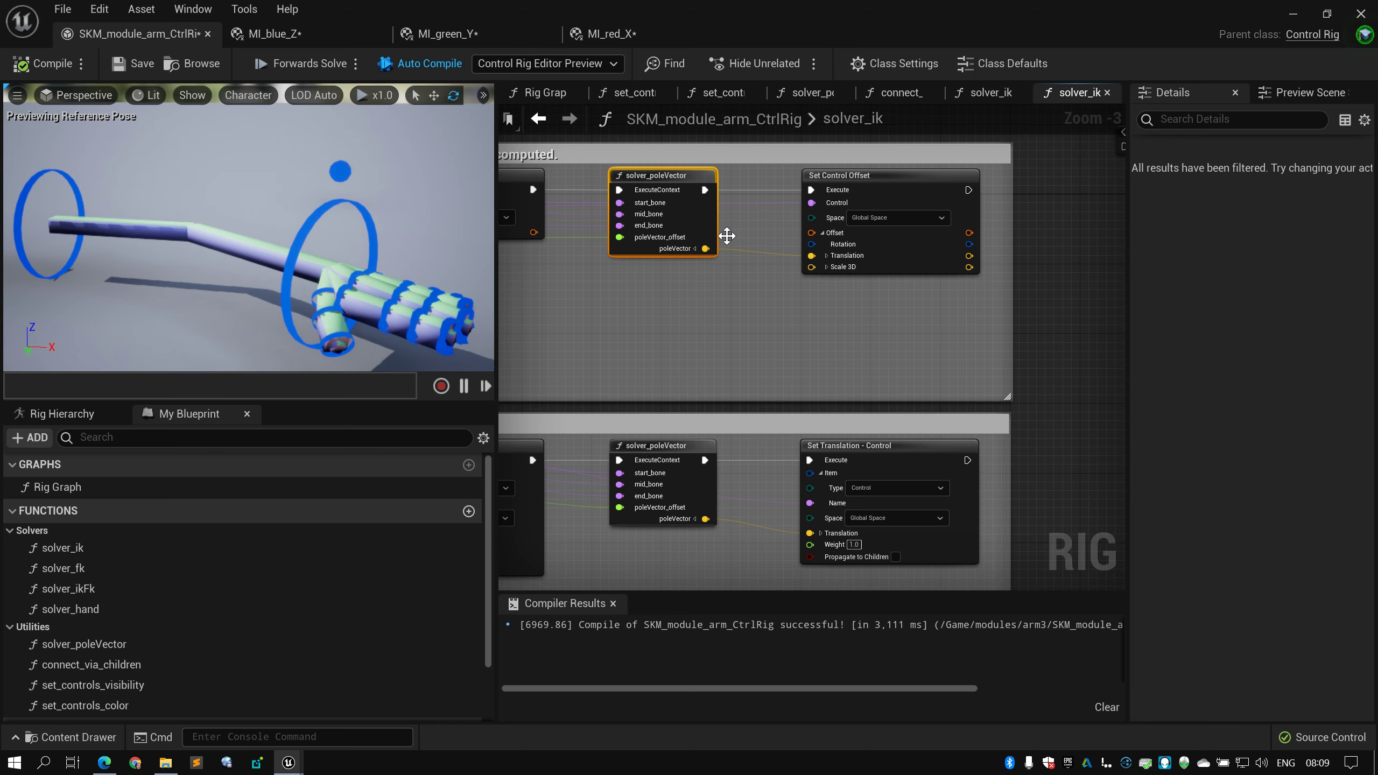
left_click(890, 201)
right_click_drag(762, 366, 749, 269)
left_click(696, 424)
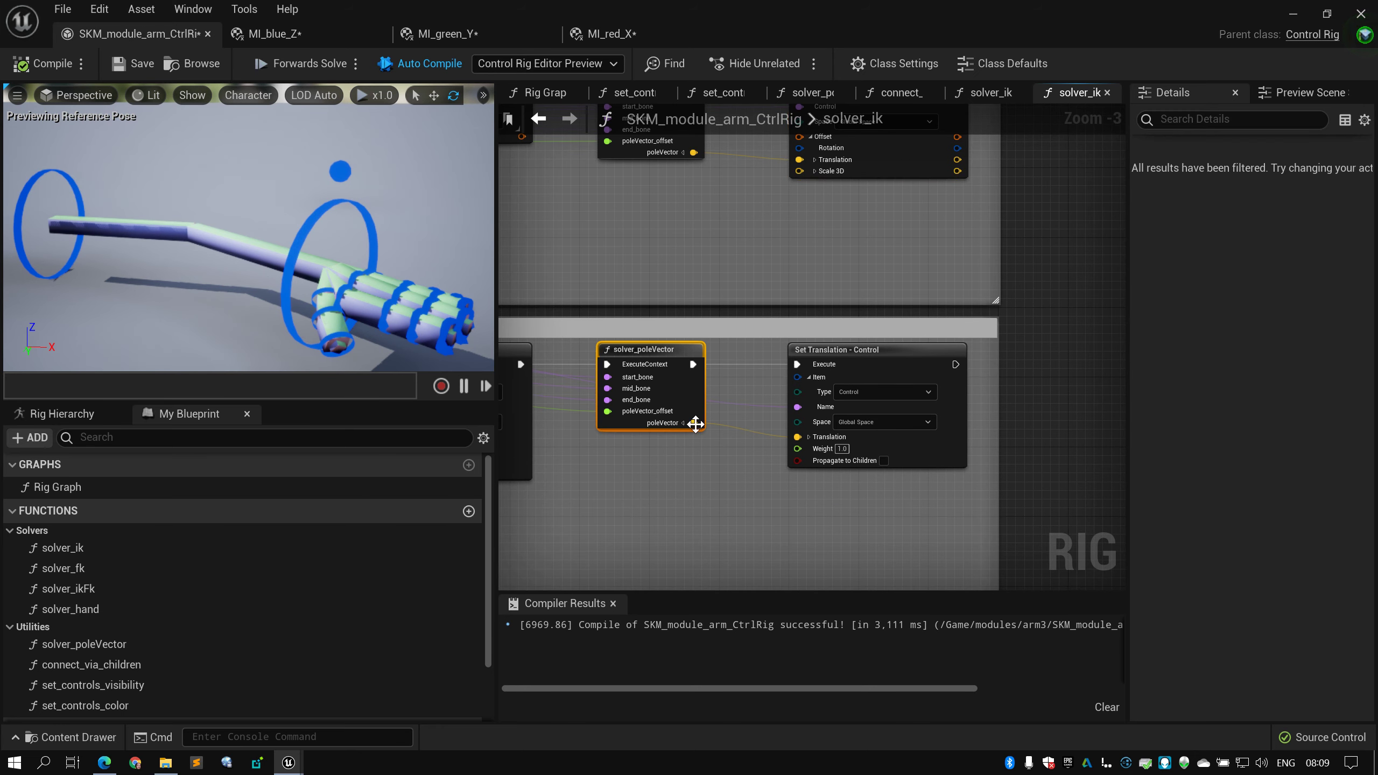
left_click(865, 363)
Review the overall solver_ik graph and examine how its Entry and Branch nodes lead into the groups
scroll(809, 314, "down", 4)
right_click_drag(797, 312, 859, 314)
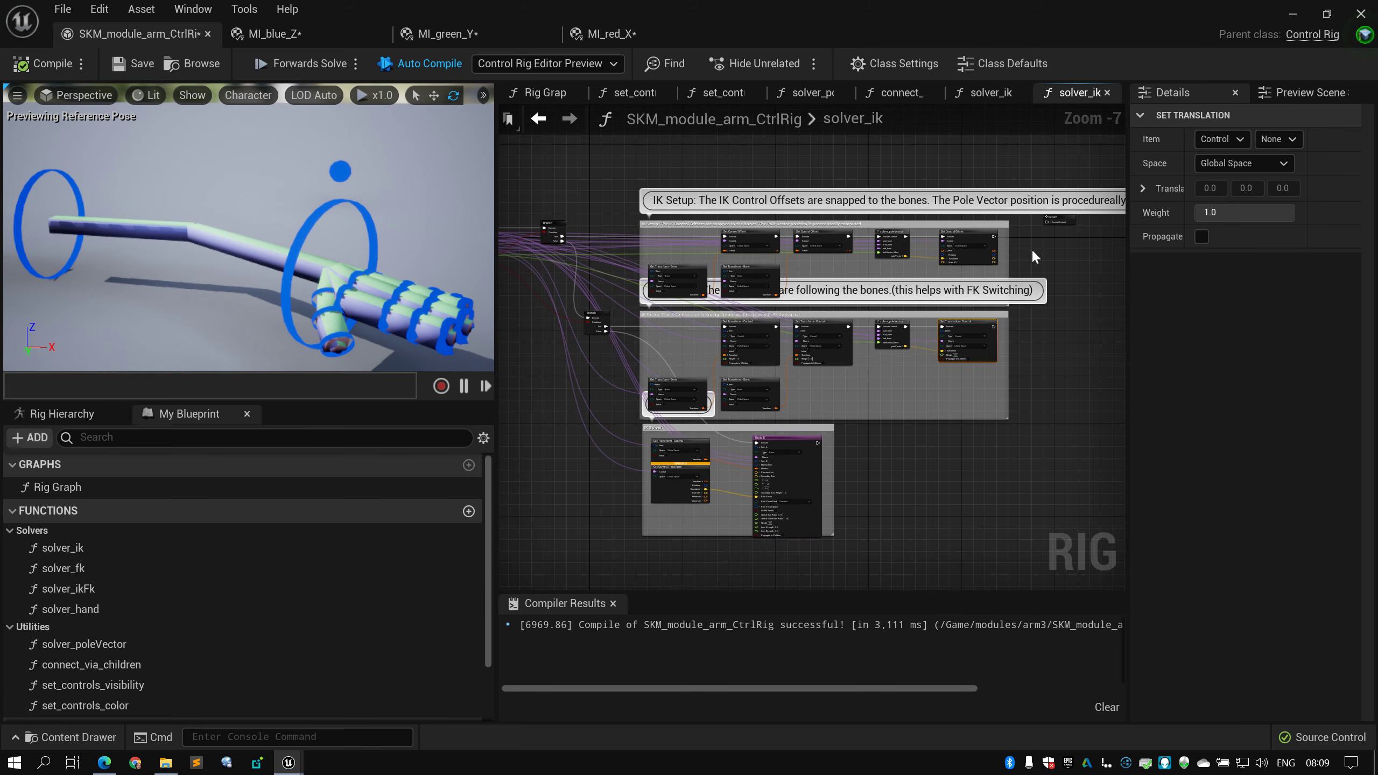
left_click(1032, 248)
scroll(815, 311, "up", 3)
right_click_drag(660, 337, 887, 308)
scroll(887, 309, "down", 2)
right_click_drag(769, 297, 637, 322)
scroll(791, 372, "up", 1)
scroll(696, 311, "down", 2)
scroll(587, 291, "up", 3)
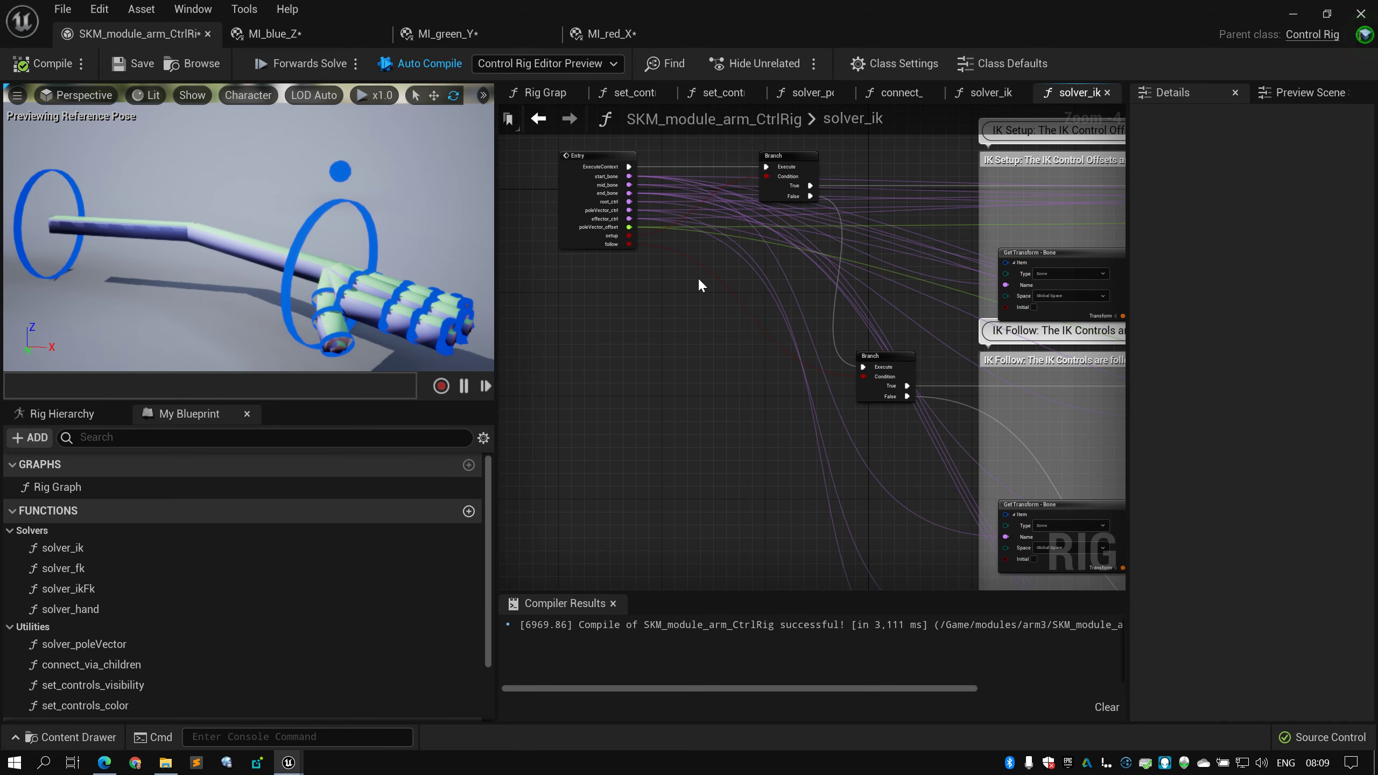
Select the IK Solver group's nodes and examine how the control transforms feed the Basic IK node
right_click_drag(720, 318, 588, 211)
scroll(588, 211, "down", 2)
right_click_drag(667, 328, 613, 251)
left_click_drag(956, 312, 630, 429)
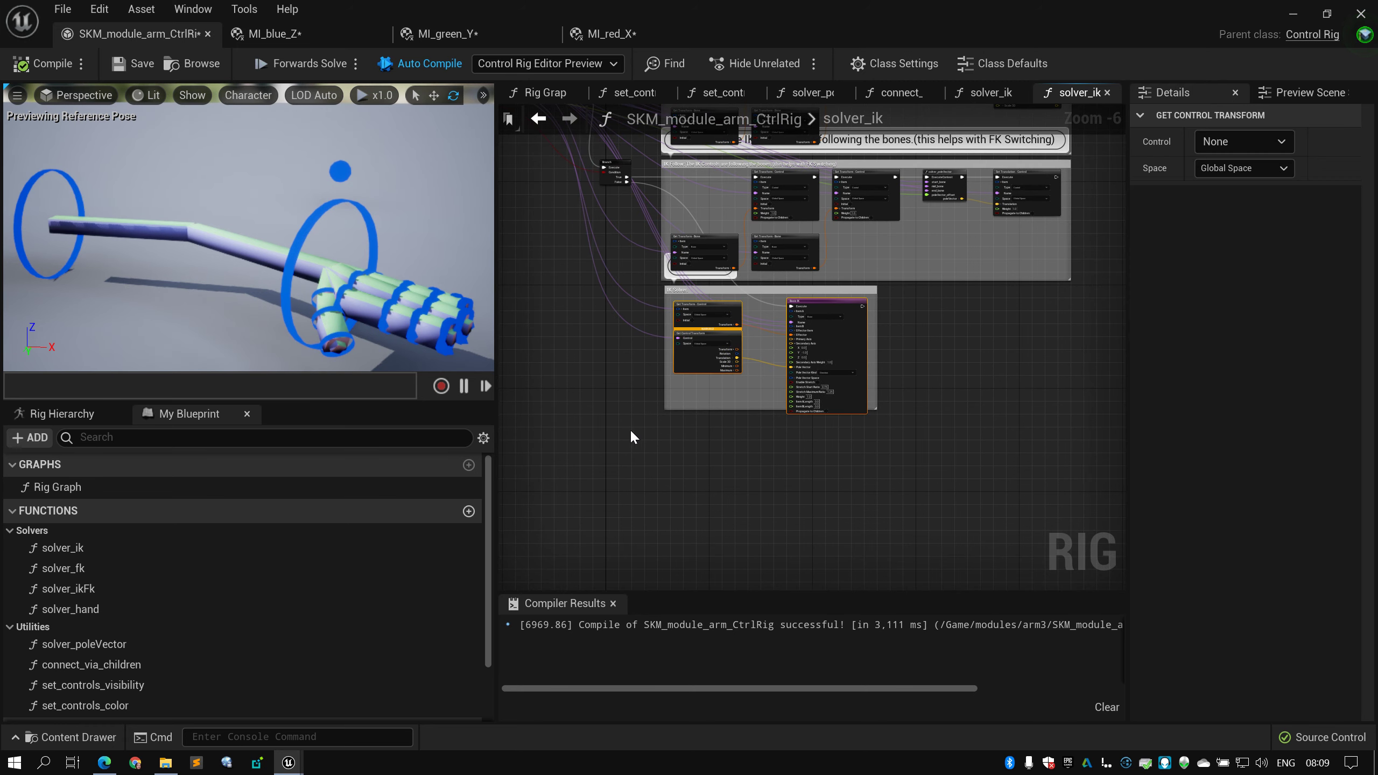
scroll(637, 393, "up", 3)
right_click_drag(637, 392, 579, 487)
left_click(930, 309)
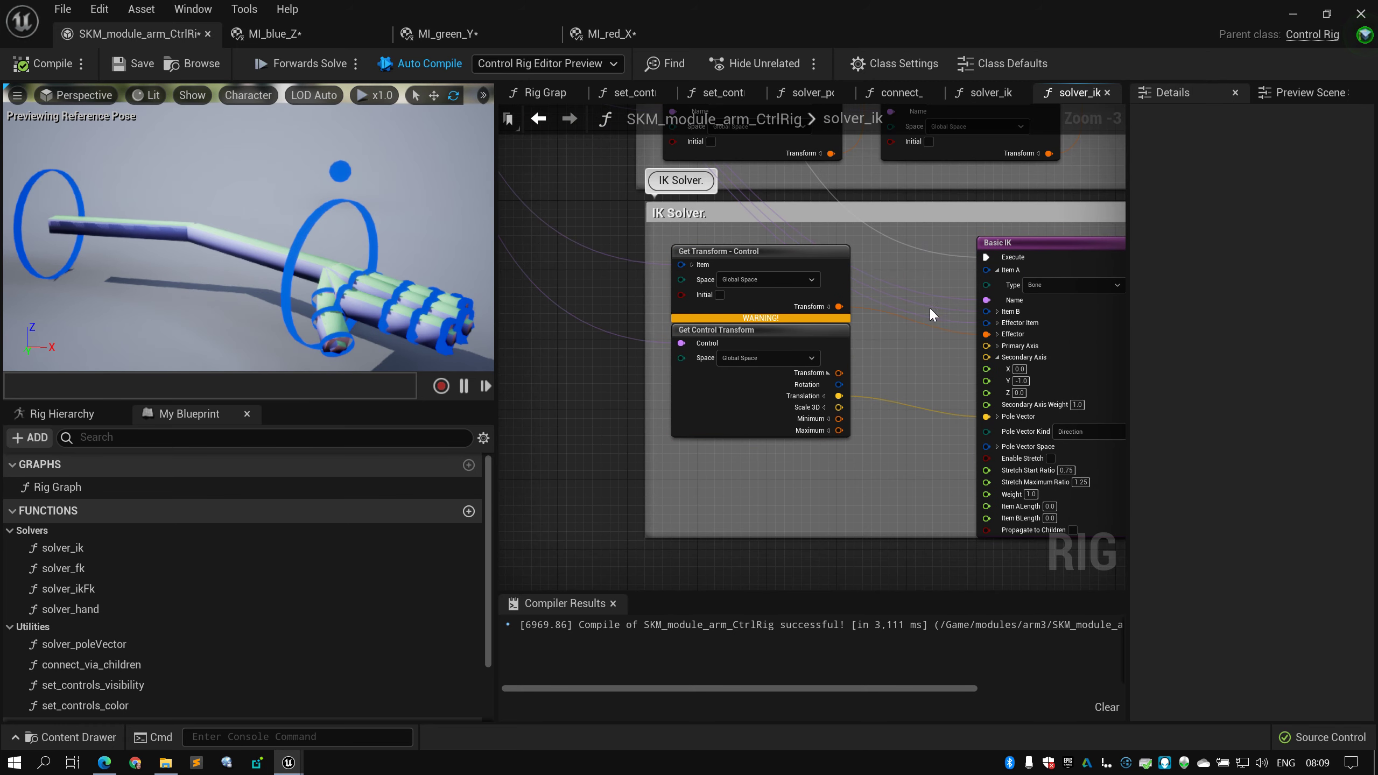
right_click_drag(929, 306, 887, 307)
scroll(888, 307, "down", 4)
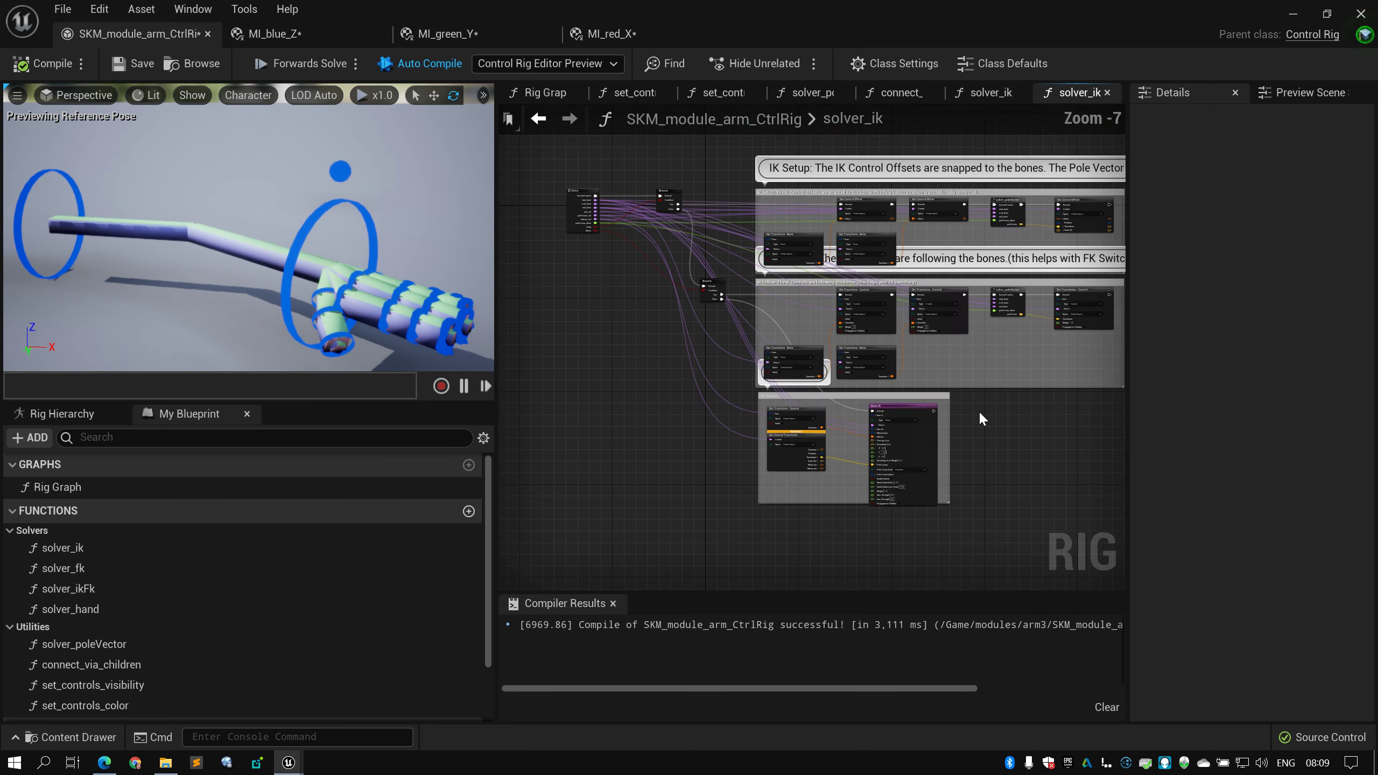
right_click_drag(979, 410, 936, 419)
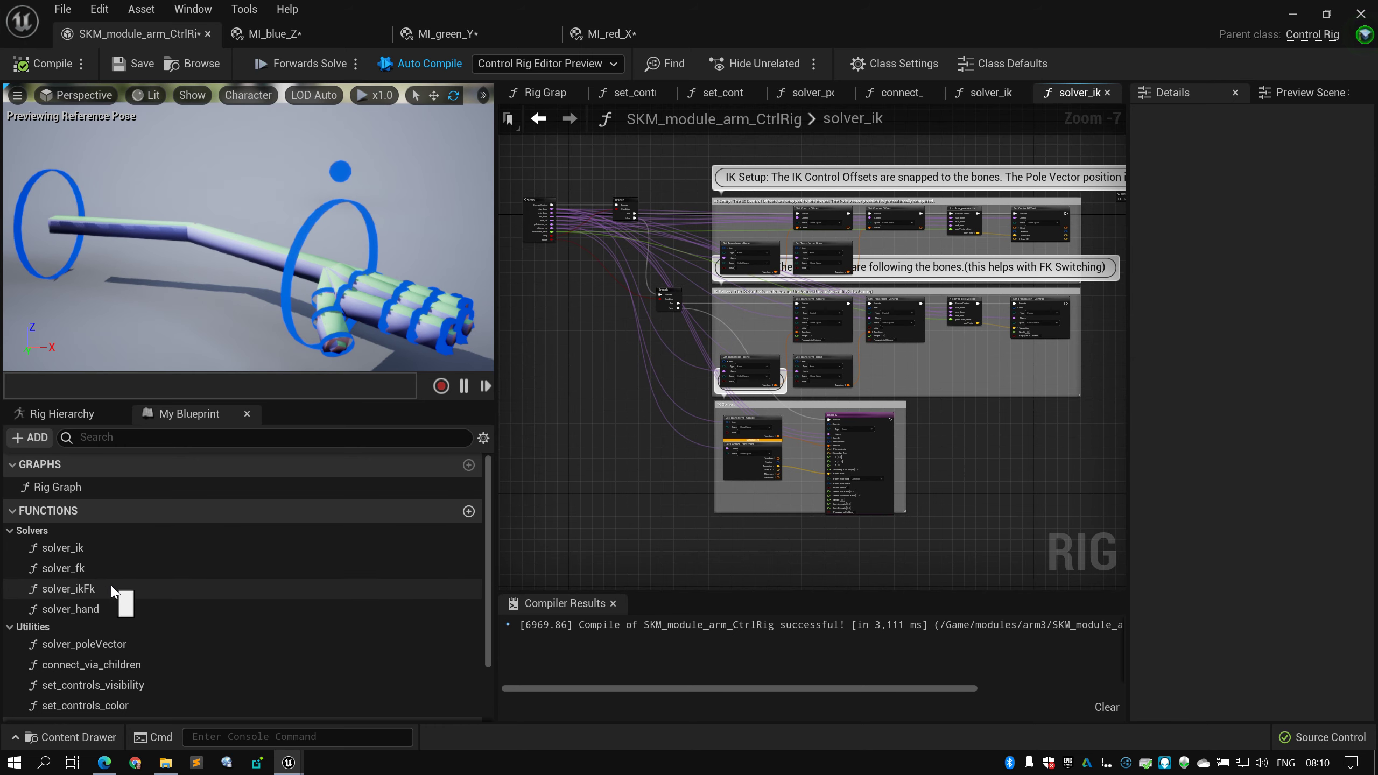
Open the solver_ikFk function and inspect the solver_ik and solver_fk nodes run by its first Sequence
double_click(94, 588)
right_click_drag(672, 386, 713, 362)
scroll(713, 362, "down", 2)
right_click_drag(819, 347, 823, 407)
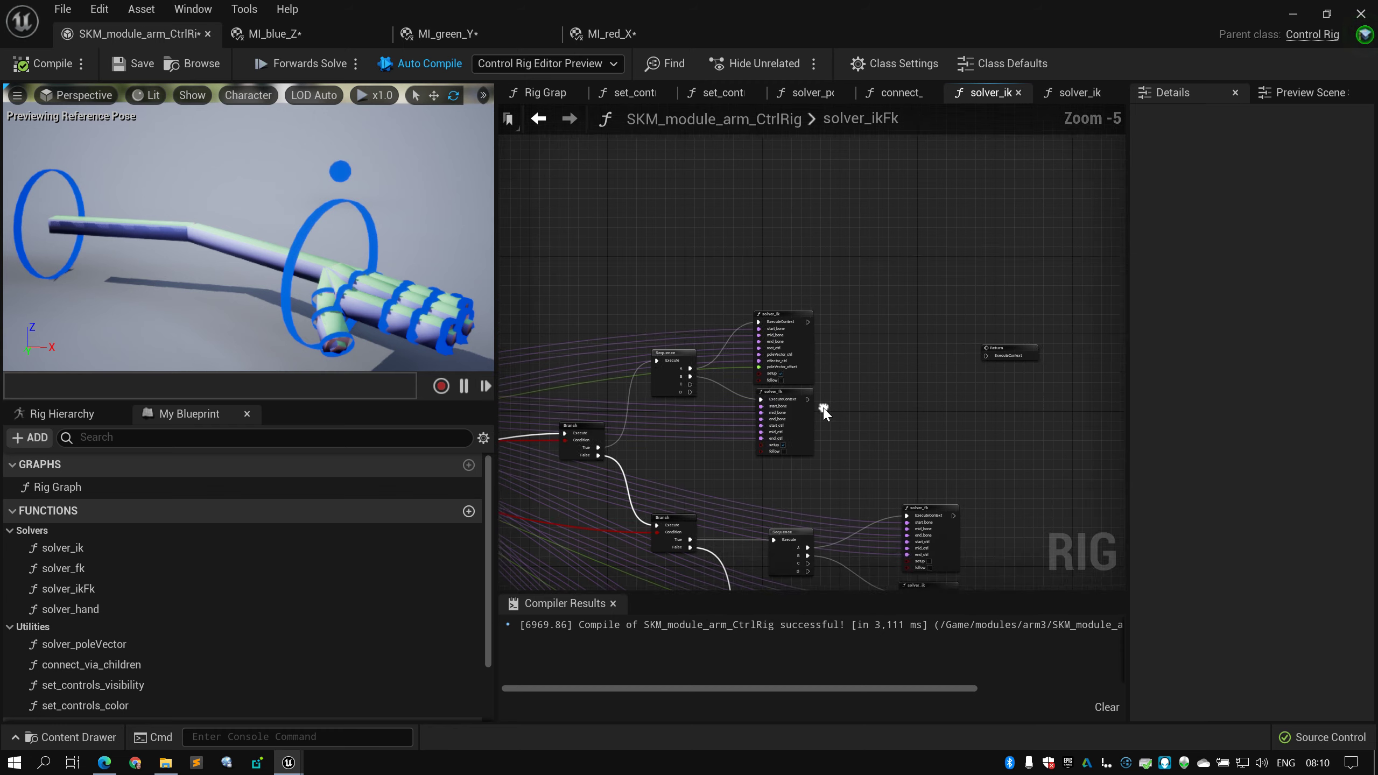
scroll(823, 413, "up", 1)
left_click(792, 285)
scroll(948, 303, "up", 1)
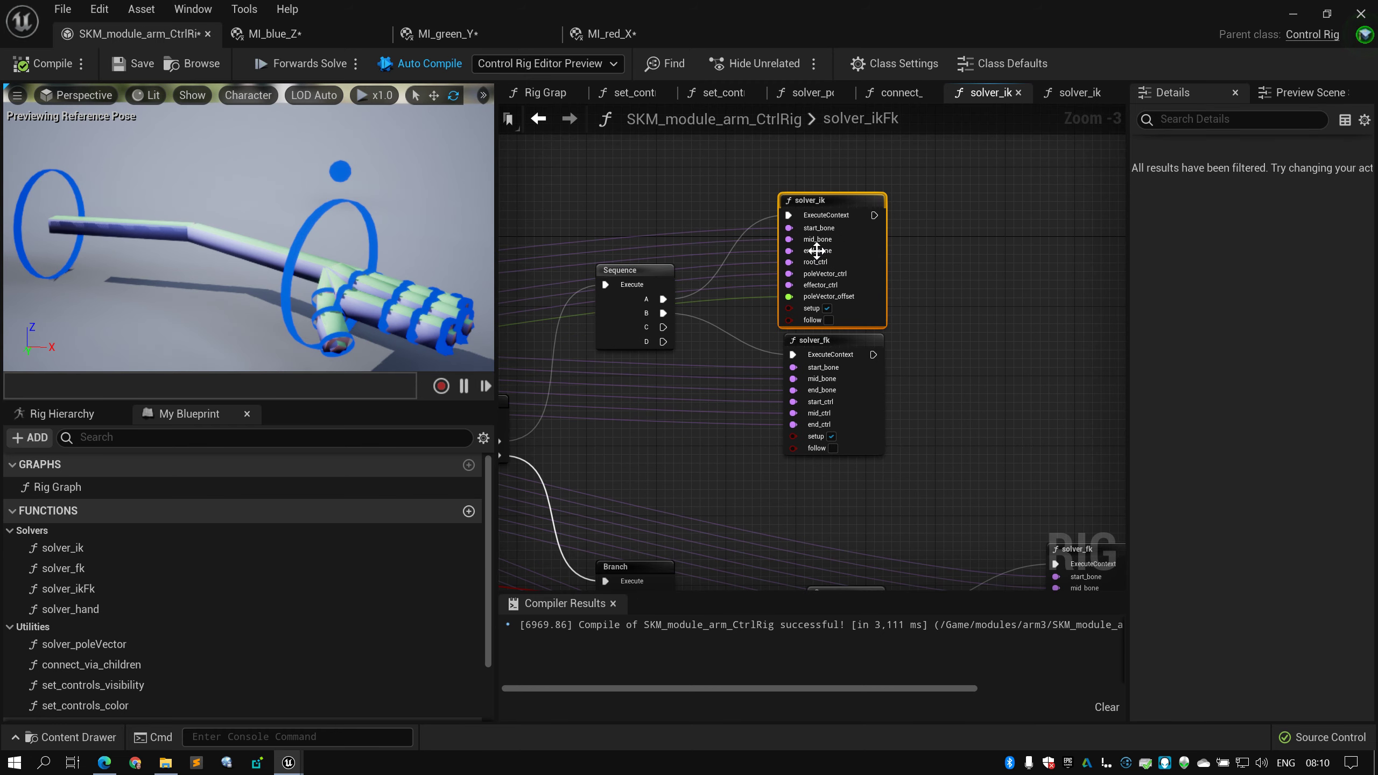
right_click_drag(831, 318, 958, 282)
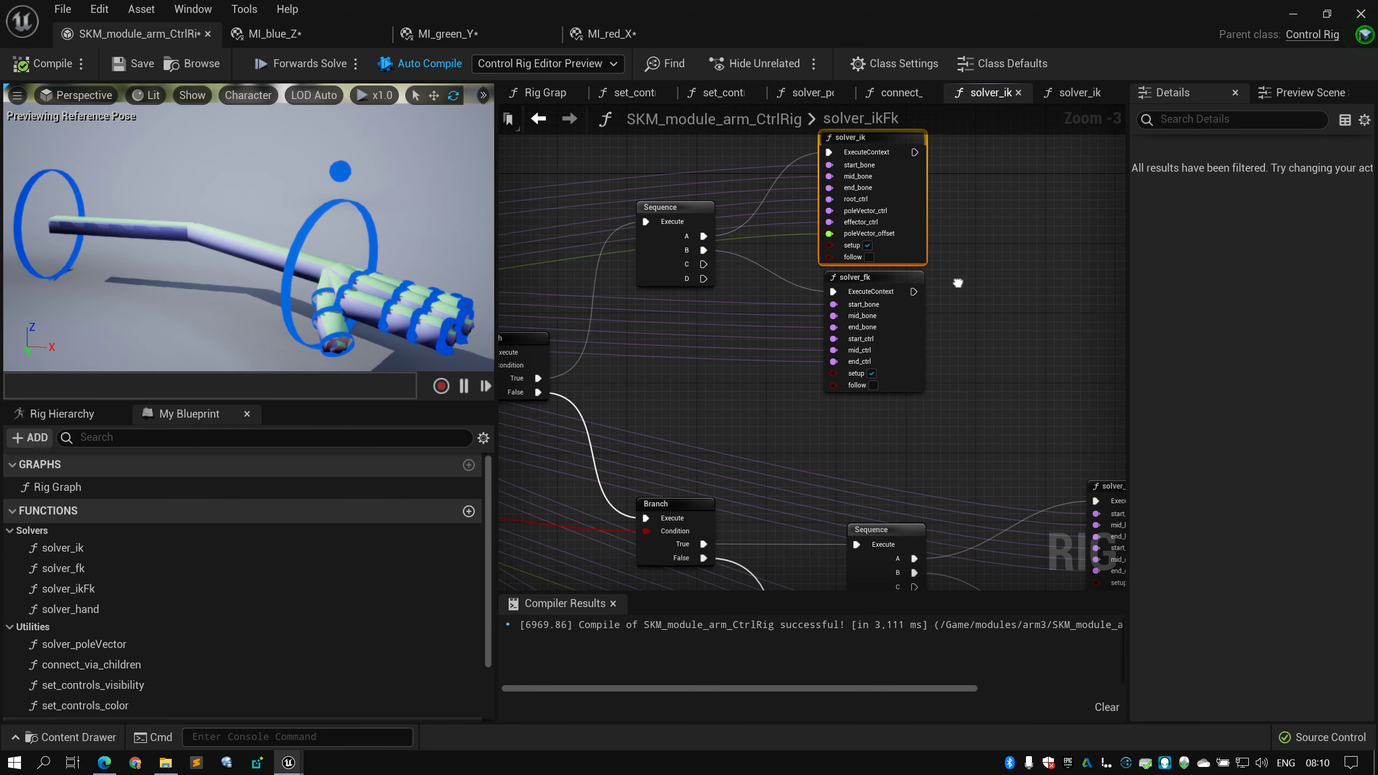
left_click(880, 280)
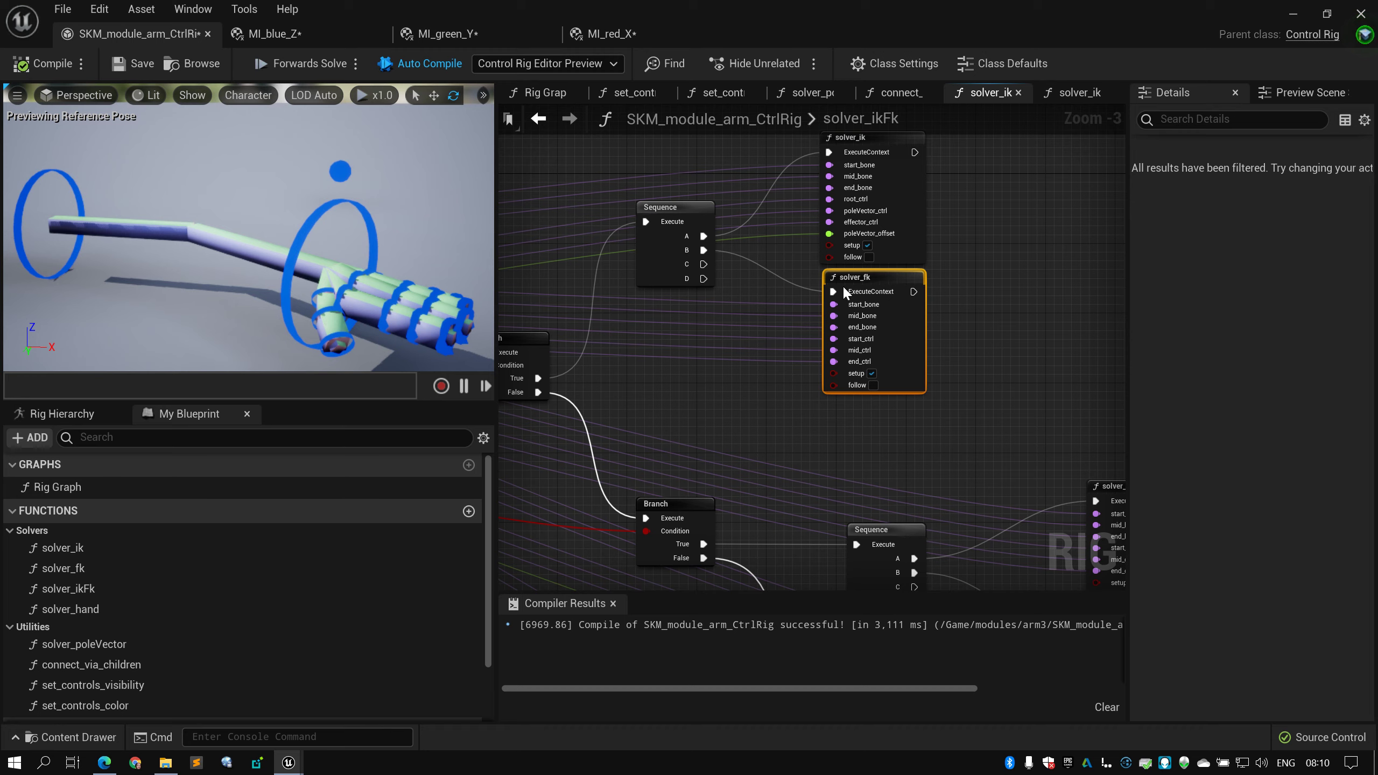
Open the solver_fk function and examine its Branch node and FK Setup group
left_click(179, 568)
double_click(165, 569)
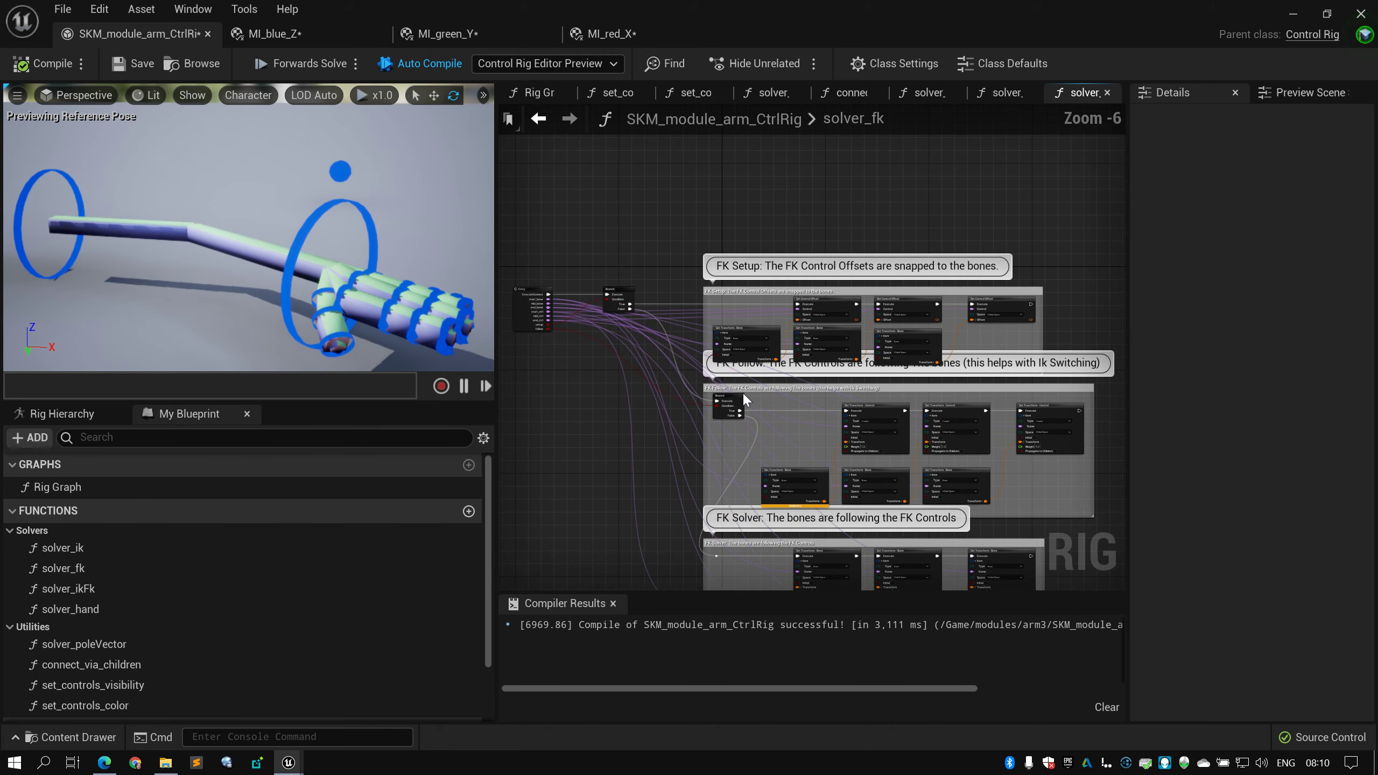
scroll(743, 392, "up", 3)
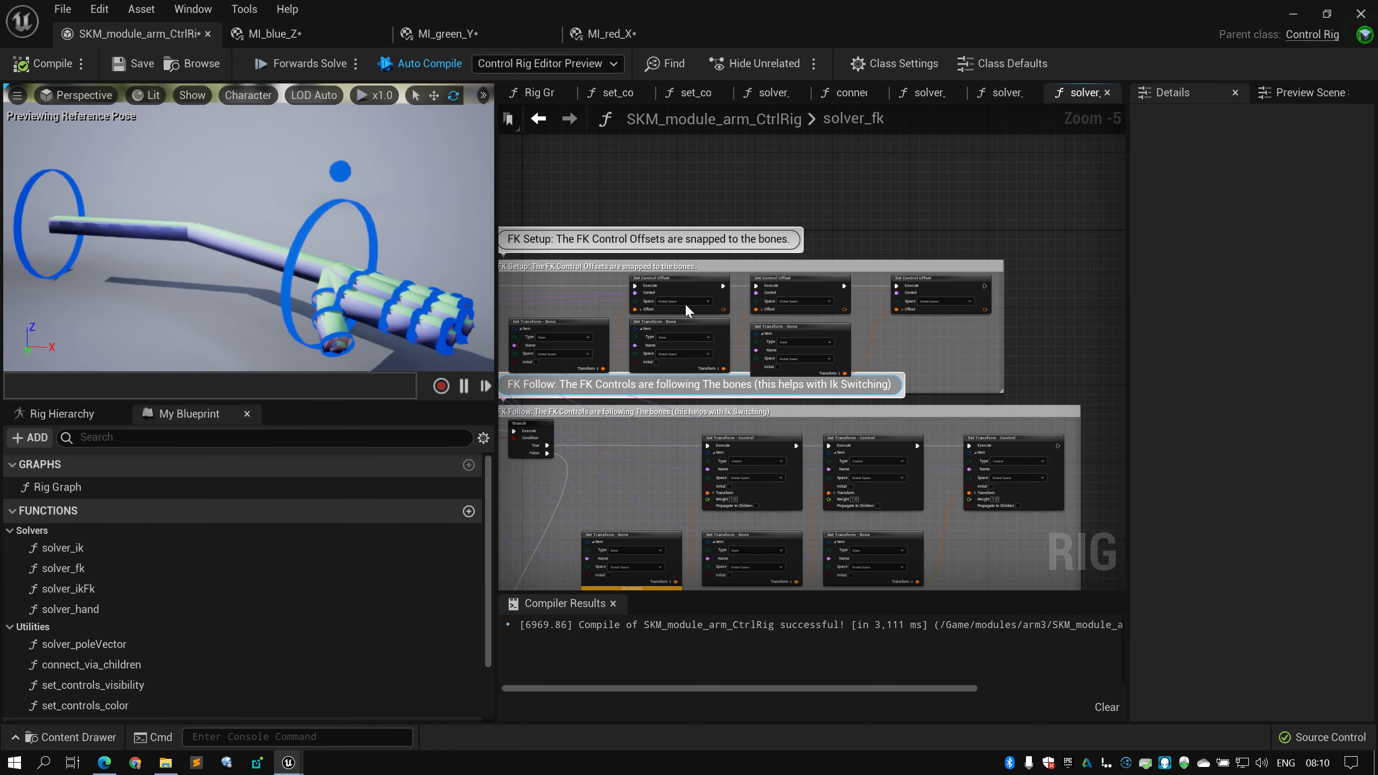
scroll(668, 148, "up", 2)
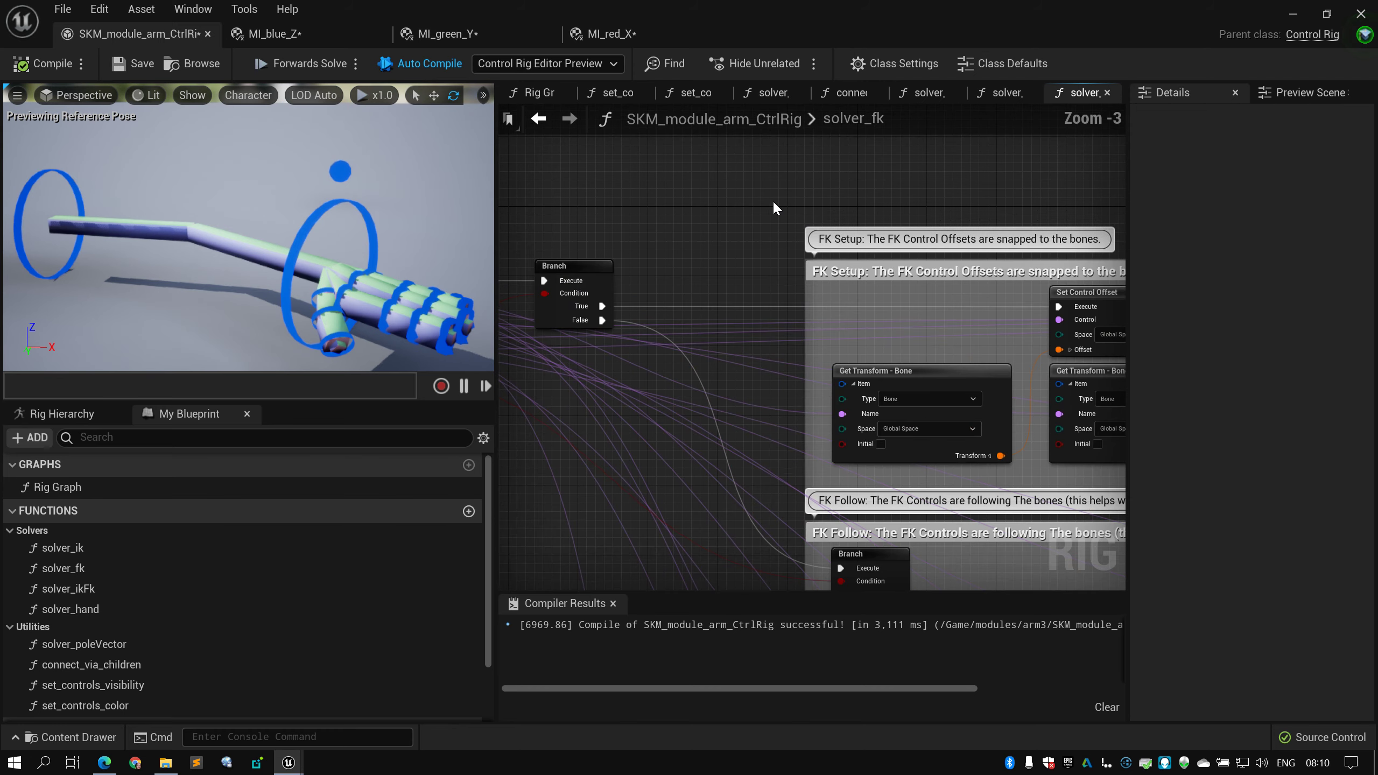
right_click_drag(655, 257, 656, 299)
scroll(775, 252, "down", 1)
Inspect the Get Transform - Bone and Set Control Offset nodes of the FK Setup group one after another
left_click(656, 289)
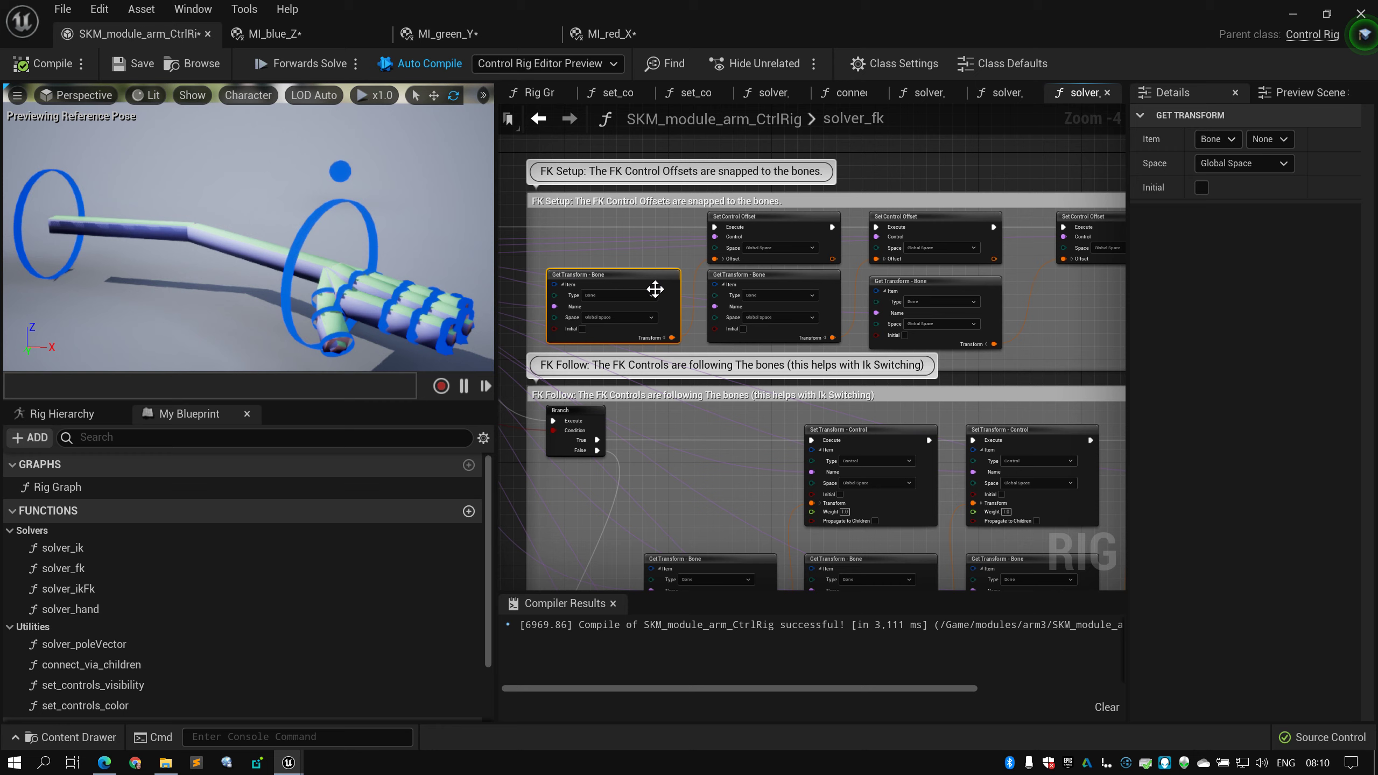
left_click(807, 229)
left_click(826, 274)
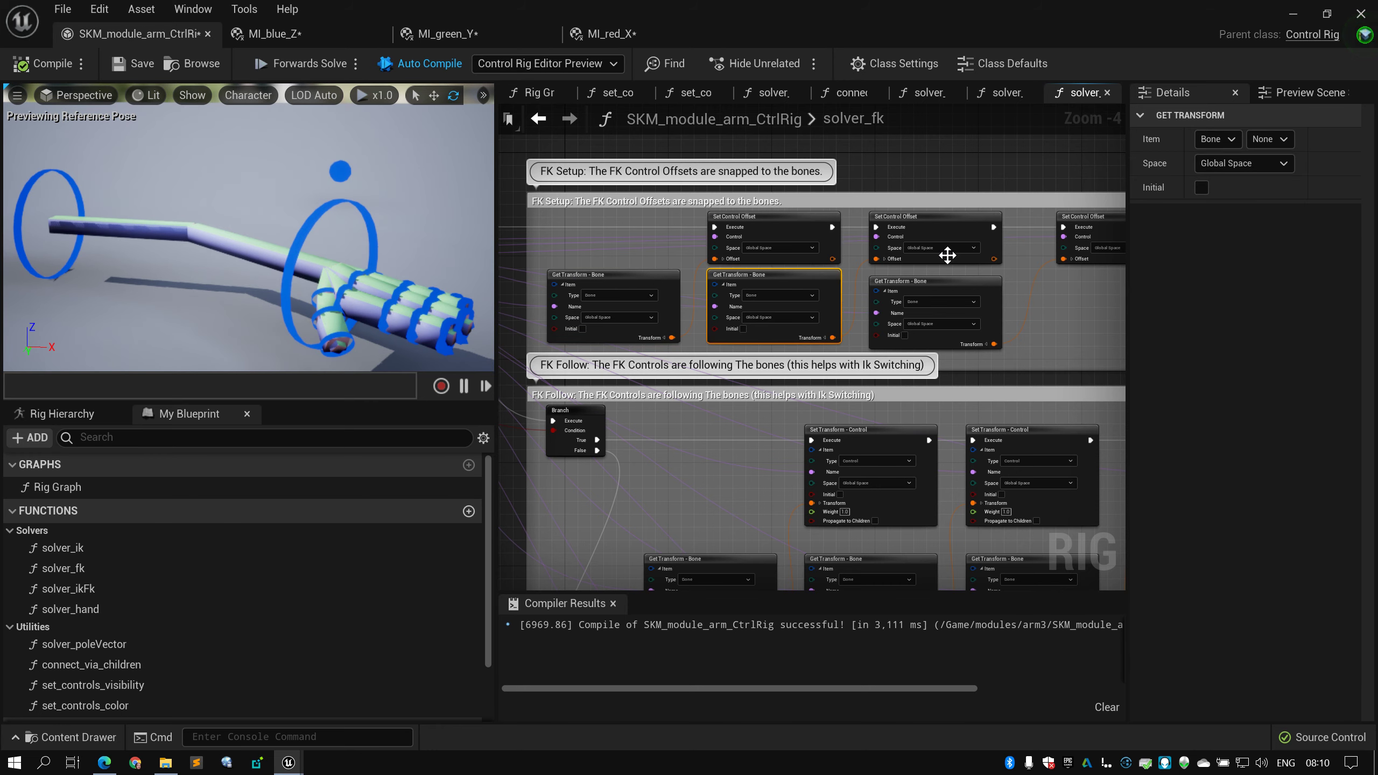
right_click_drag(960, 228, 780, 228)
left_click(815, 286)
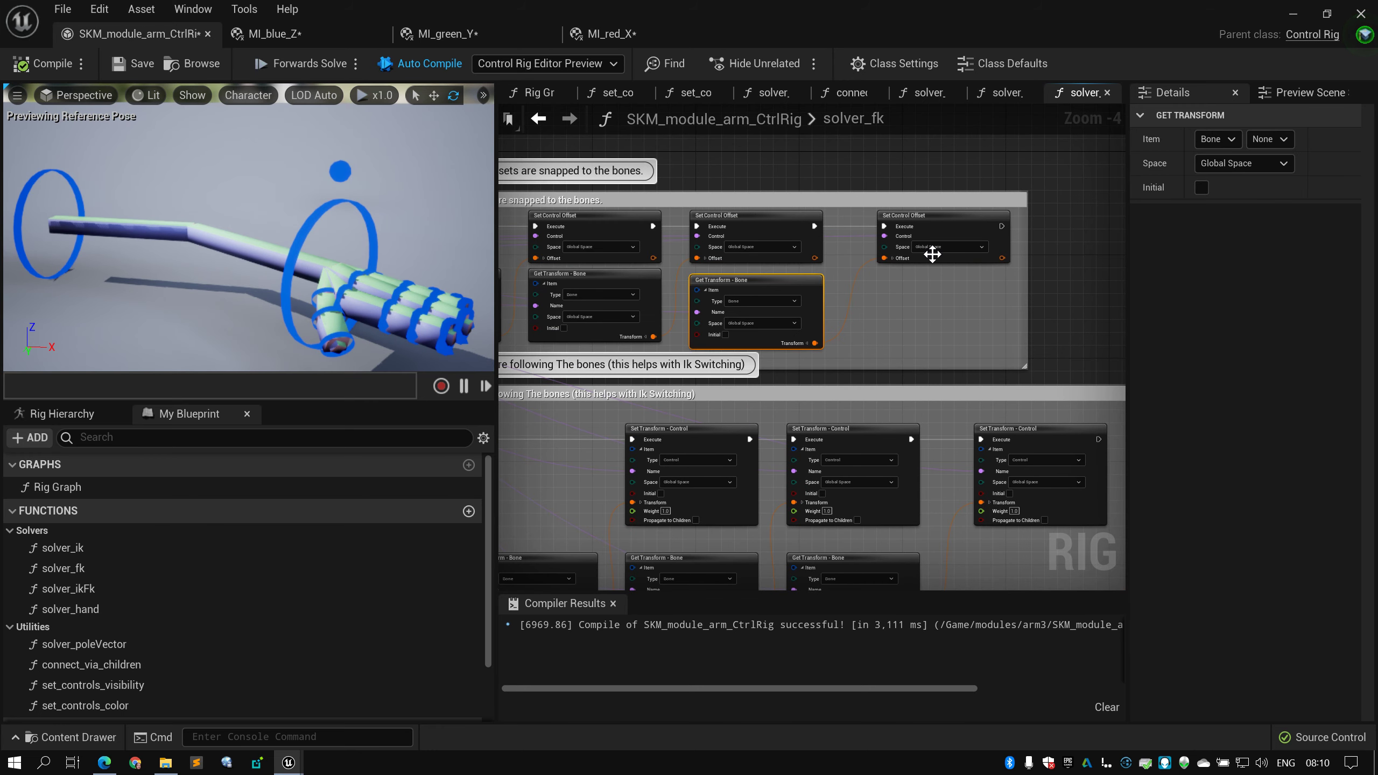
left_click(932, 253)
scroll(906, 250, "up", 2)
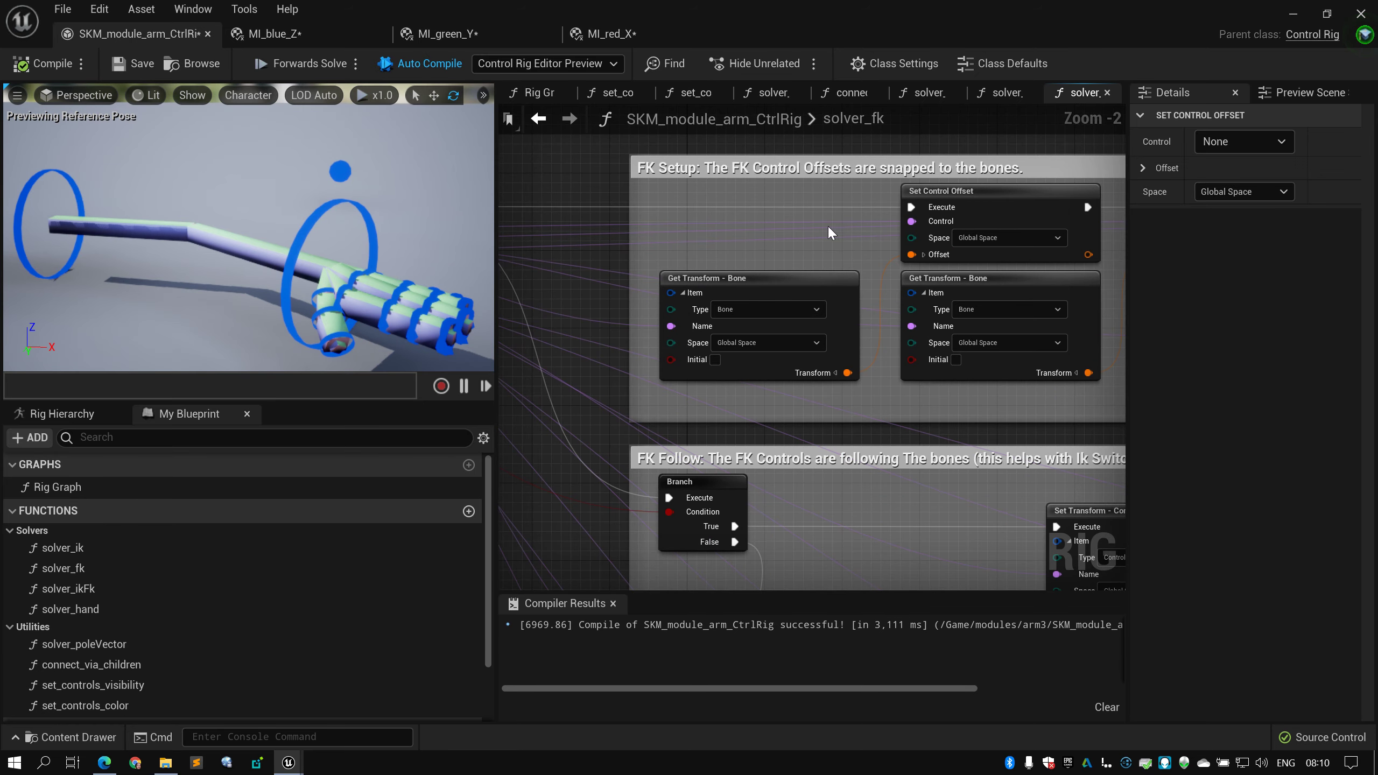
Select the solver_fk Entry node and review its bone, control, setup and follow inputs
right_click_drag(727, 293, 811, 269)
scroll(811, 270, "up", 2)
left_click(630, 188)
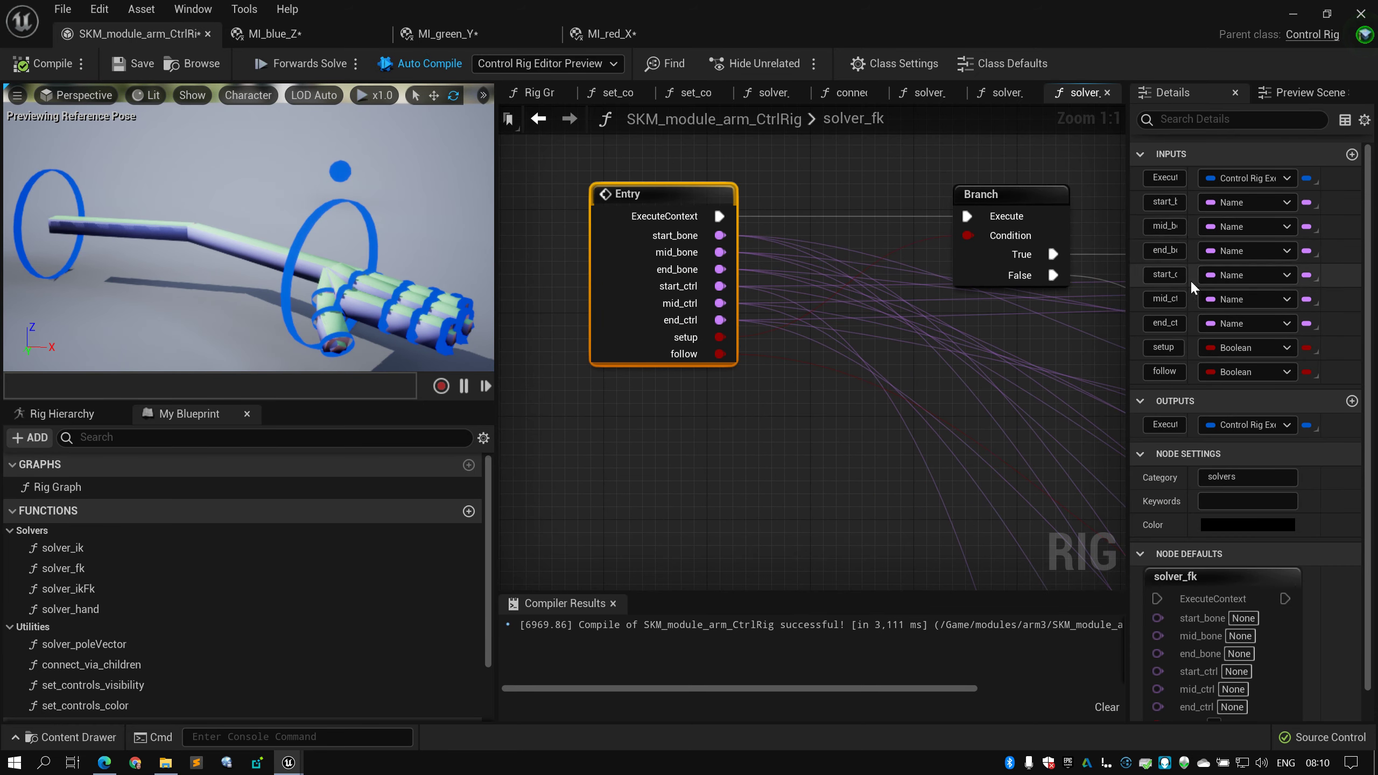
right_click_drag(715, 394, 619, 383)
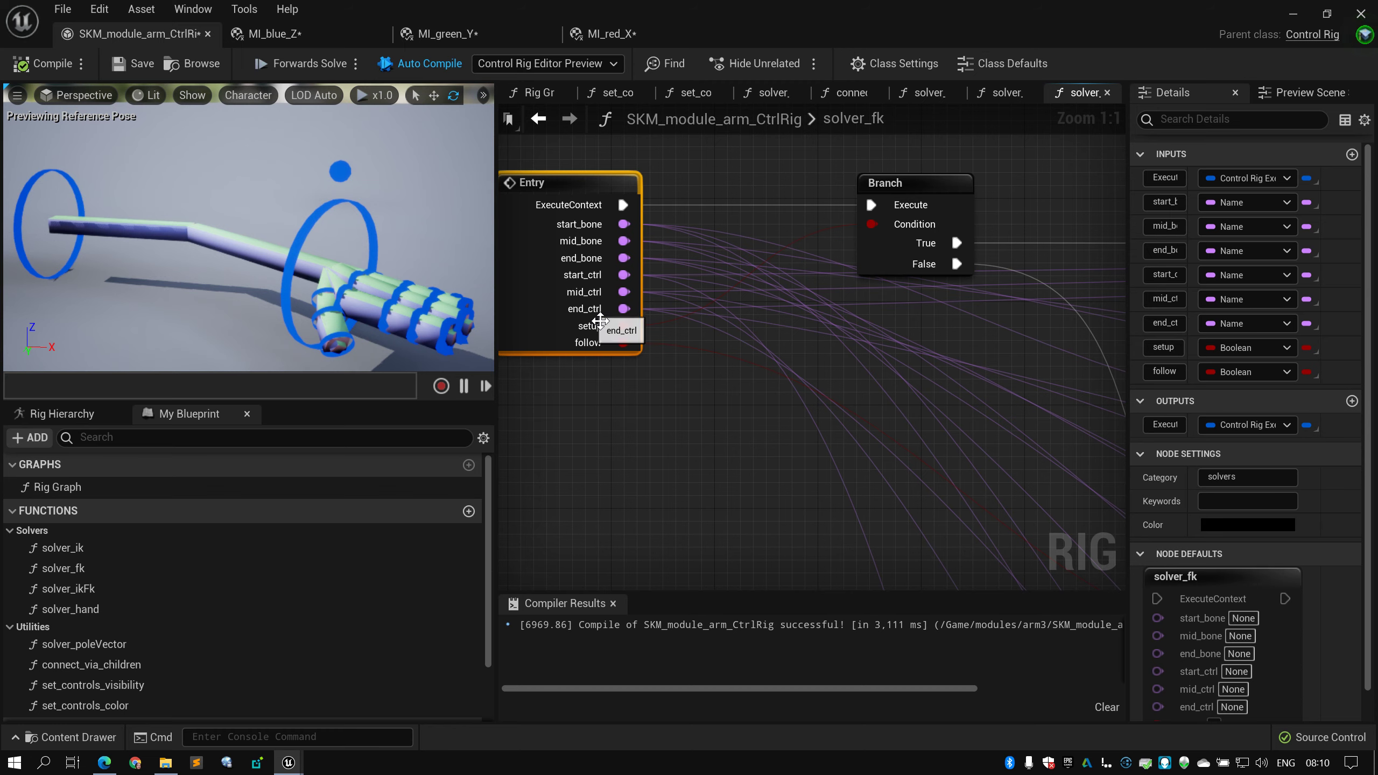
Open the solver_ik function and examine its Entry node's inputs for comparison with solver_fk
double_click(112, 550)
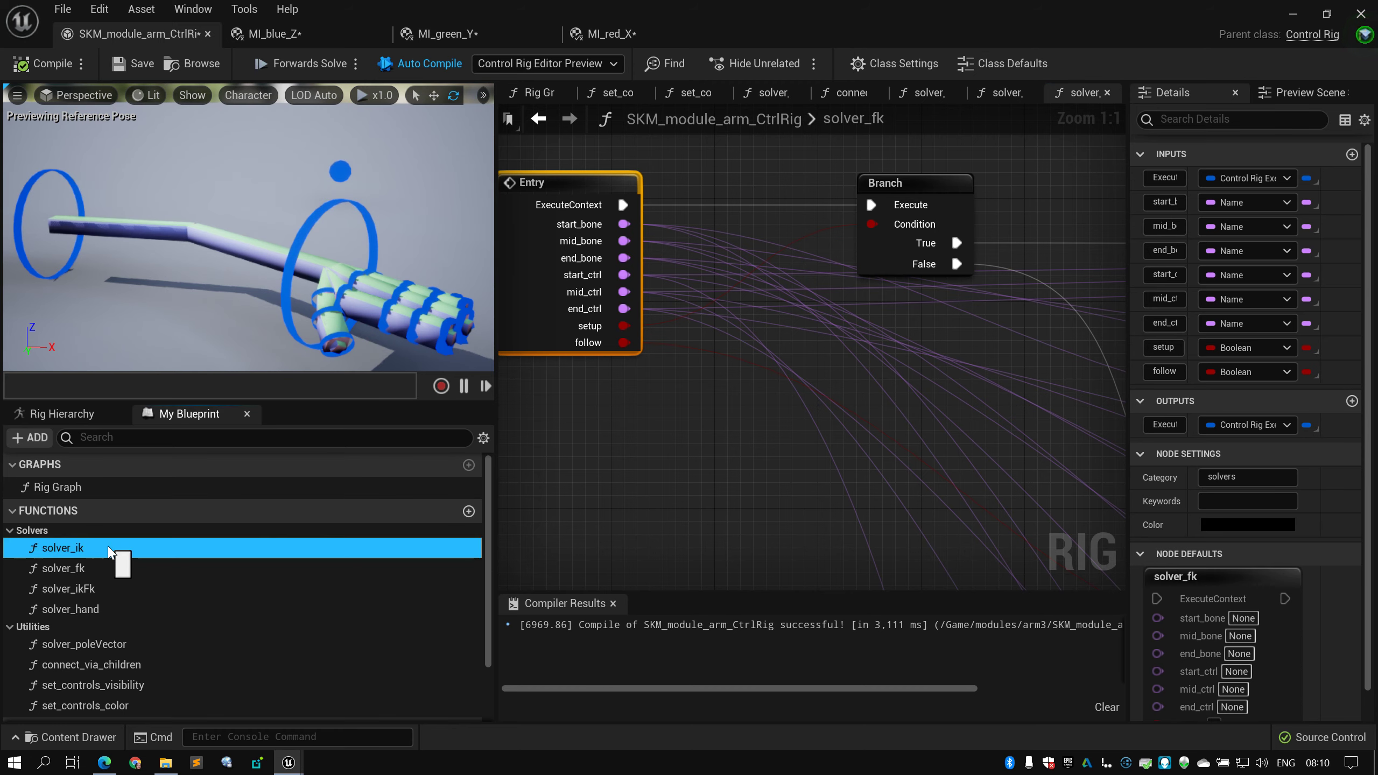
right_click_drag(573, 422, 689, 446)
scroll(689, 447, "up", 7)
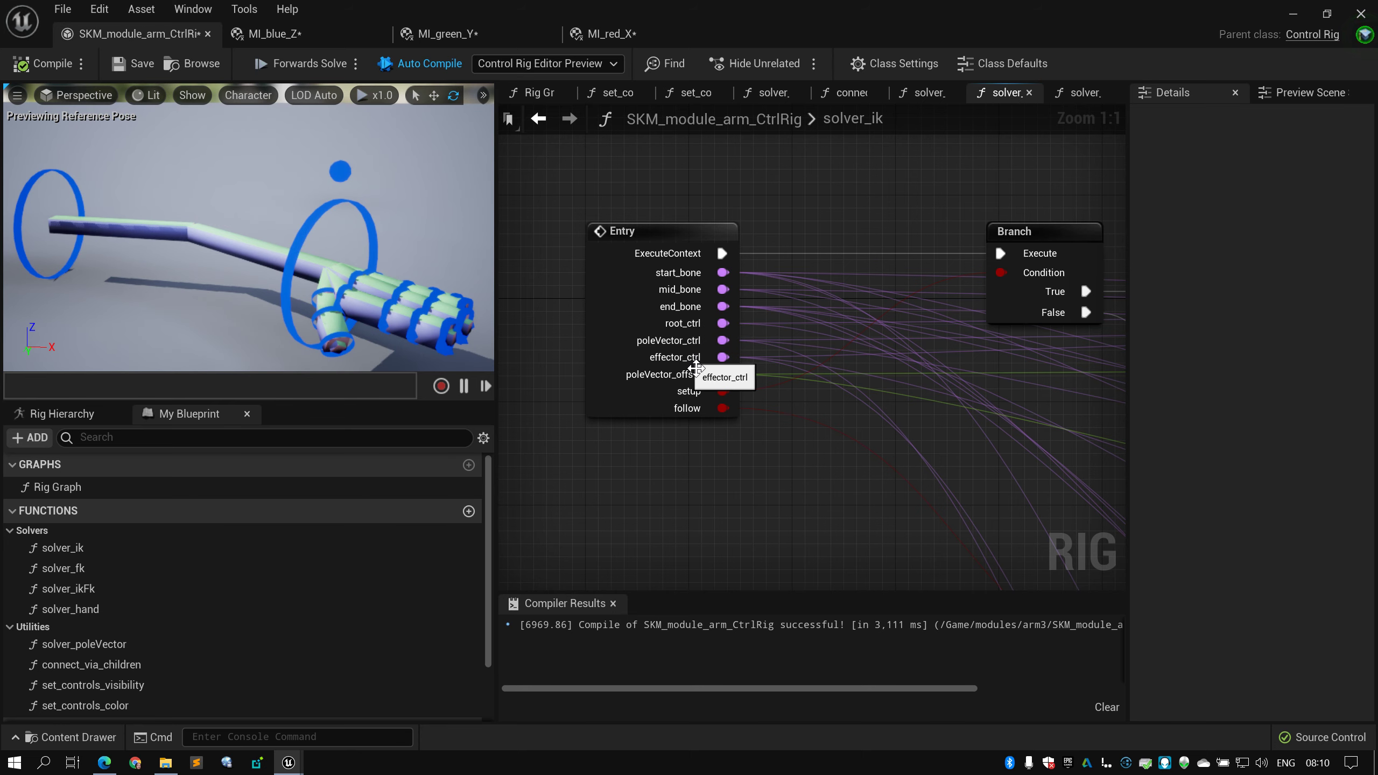
Return to the solver_fk function and trace the connections from its Entry node through the first Branch
double_click(144, 565)
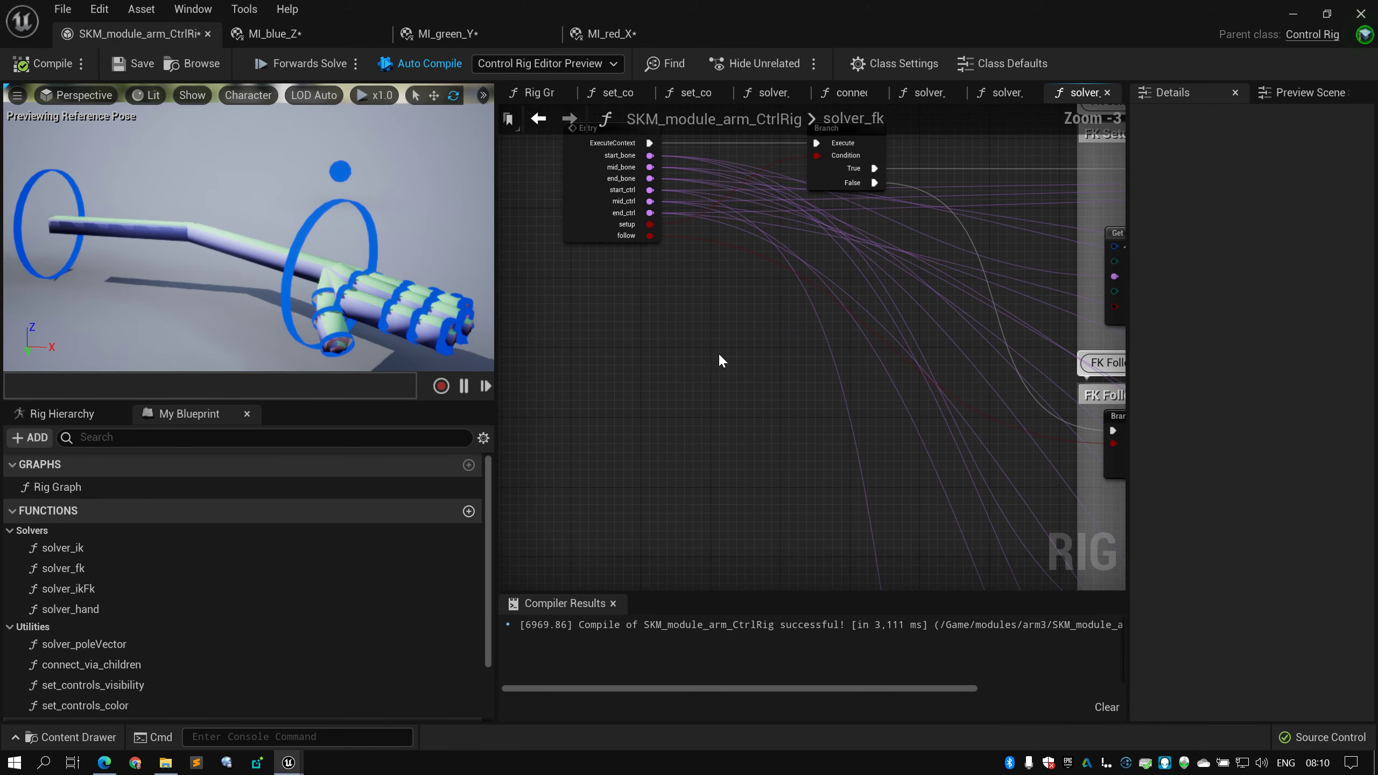
right_click_drag(976, 218, 754, 225)
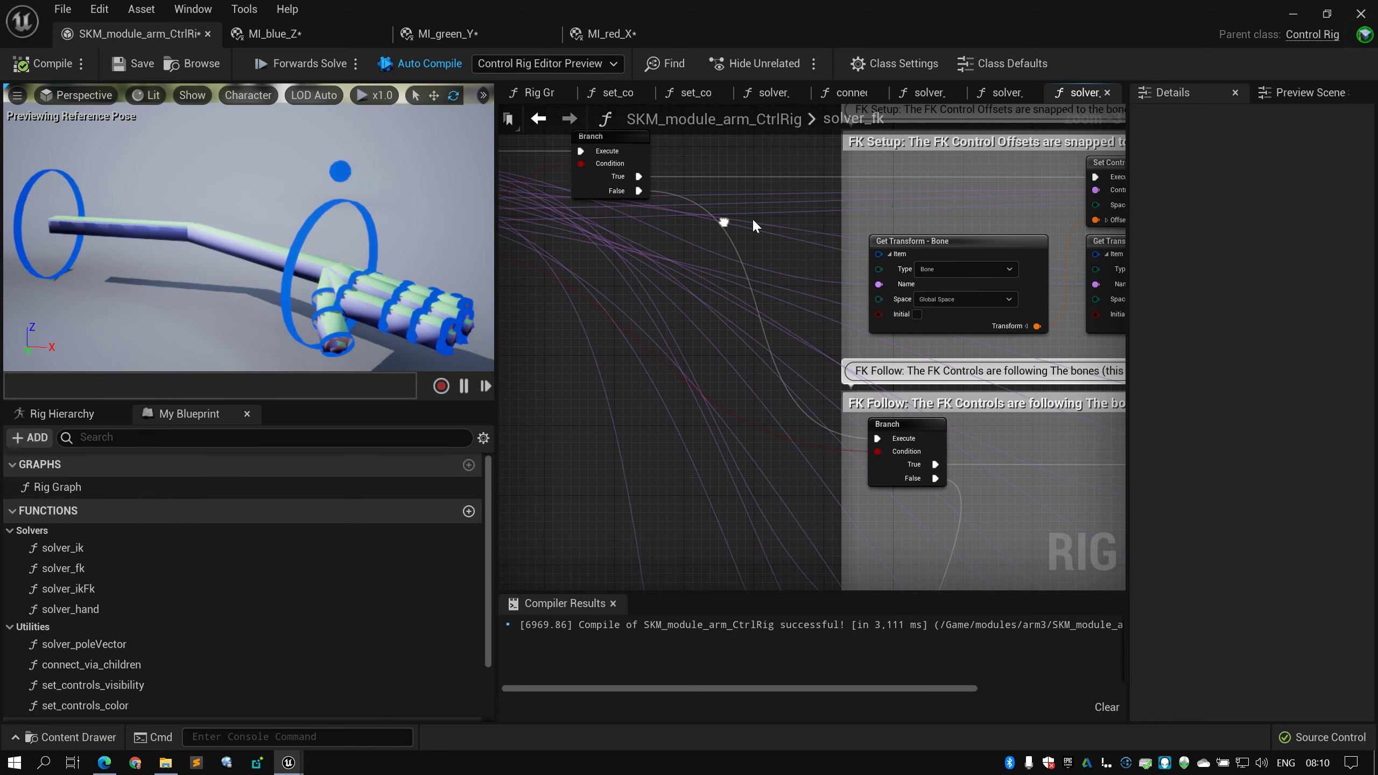
right_click_drag(596, 248, 708, 251)
Compare the FK Setup and FK Follow groups, checking sample Get Transform - Bone, Set Control Offset and Set Transform - Control nodes
right_click_drag(949, 446, 740, 323)
scroll(635, 311, "down", 1)
right_click_drag(592, 296, 441, 262)
right_click_drag(722, 324, 702, 353)
scroll(702, 359, "down", 1)
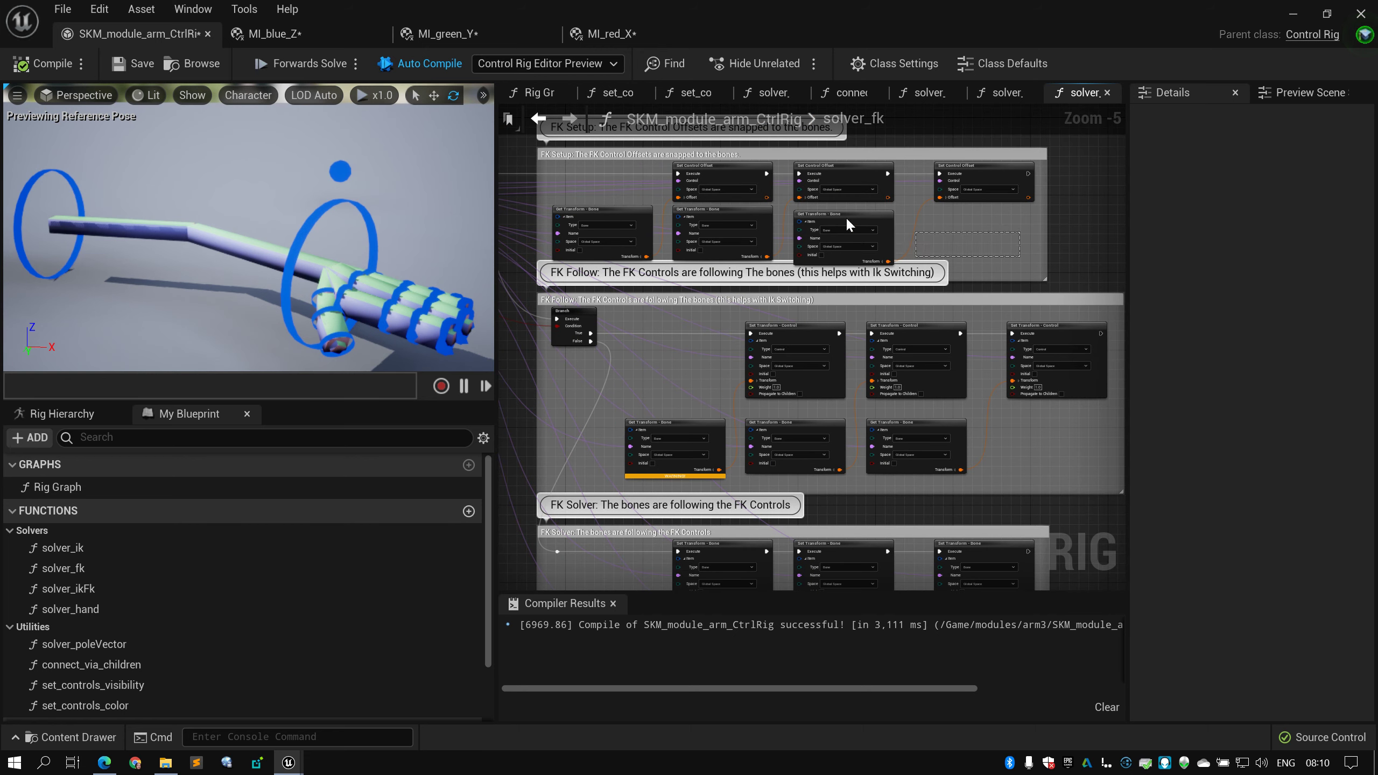
left_click_drag(847, 218, 610, 176)
left_click(696, 435)
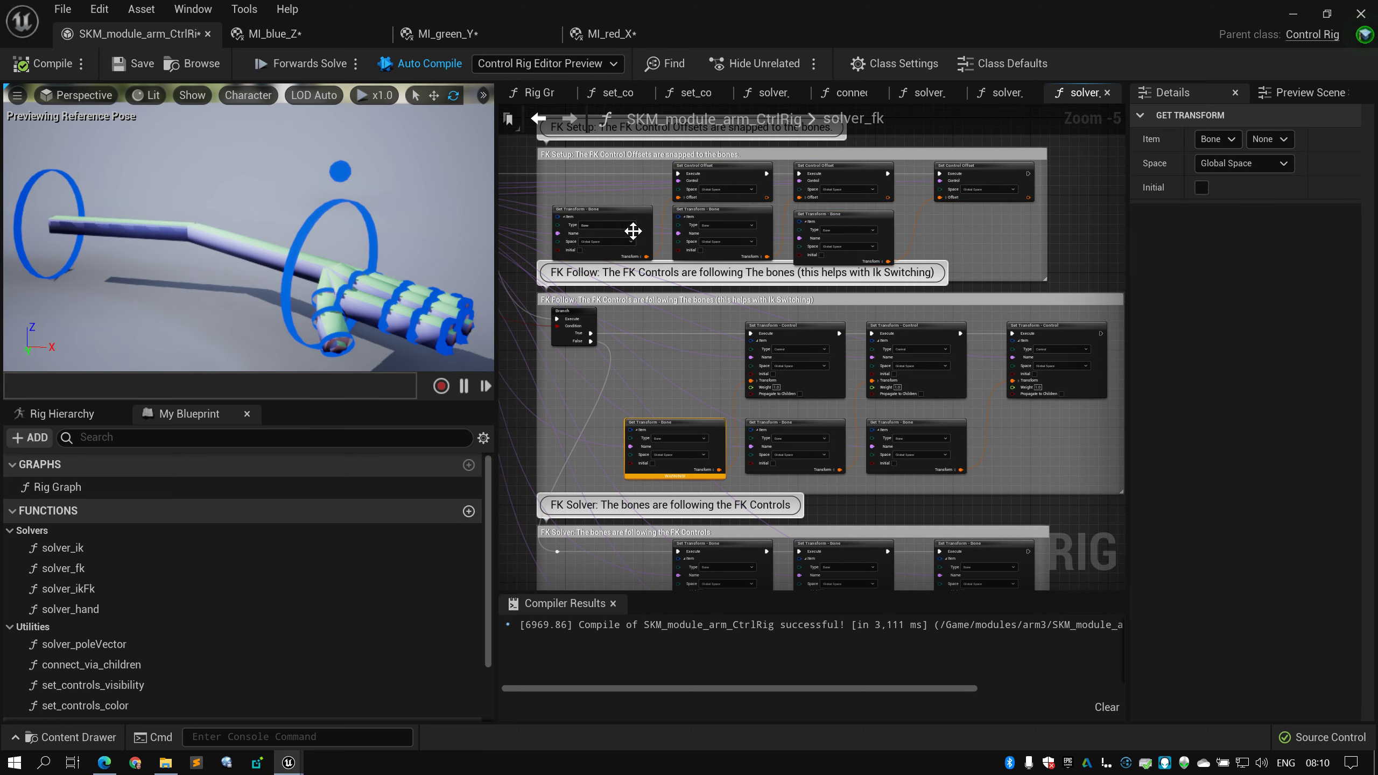
left_click(727, 179)
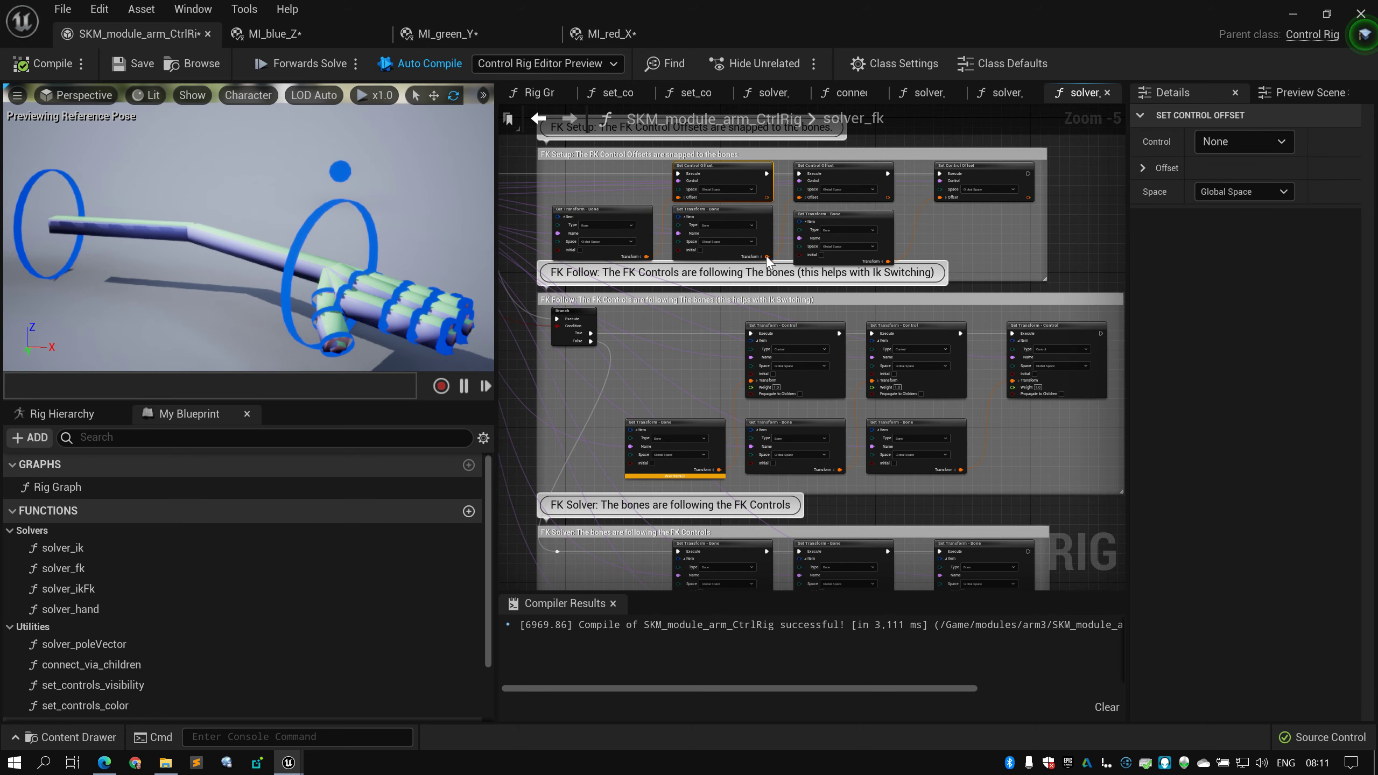
left_click(822, 344)
right_click_drag(692, 342, 684, 300)
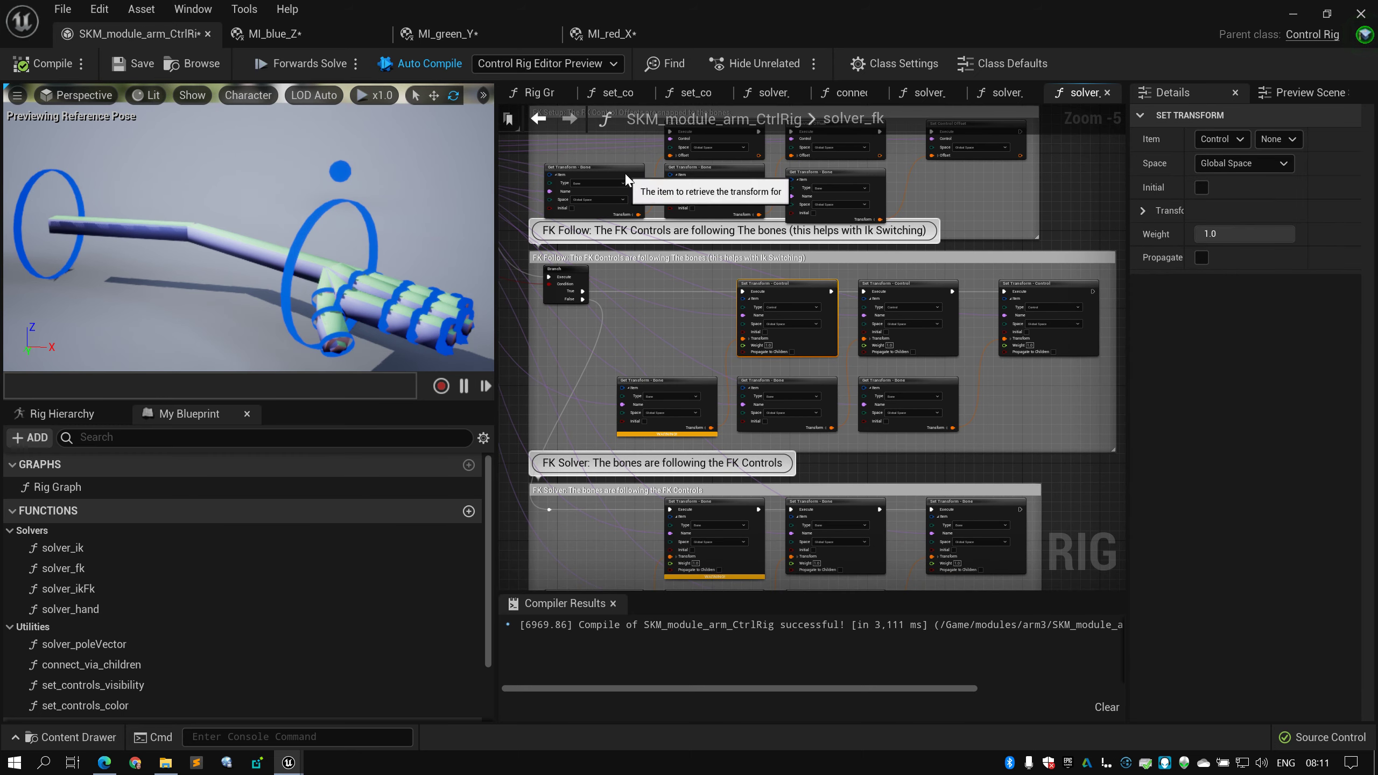
Match each Get Transform - Bone node in FK Follow with its FK Setup counterpart and highlight the row of Set Transform - Control nodes
left_click(708, 384)
left_click(628, 156)
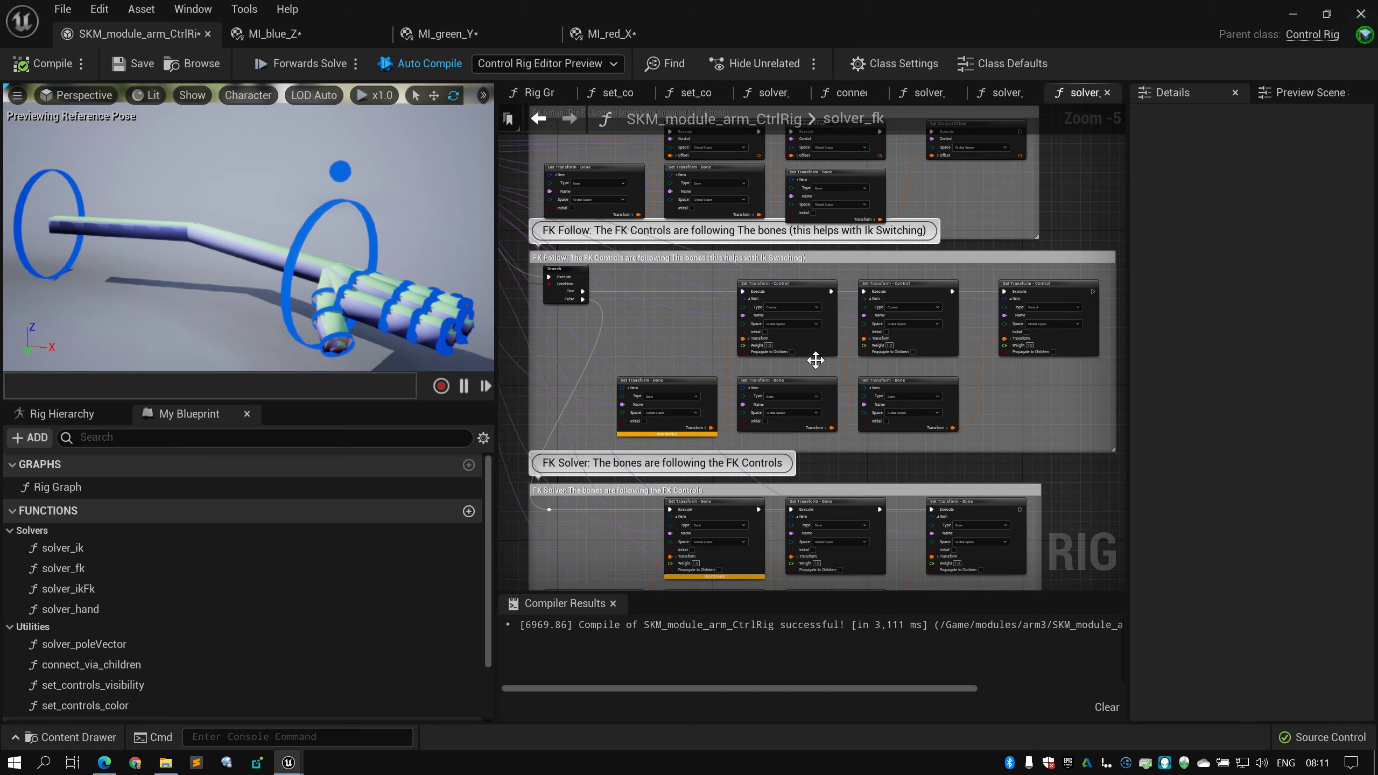
left_click(813, 387)
left_click(754, 194)
left_click(903, 380)
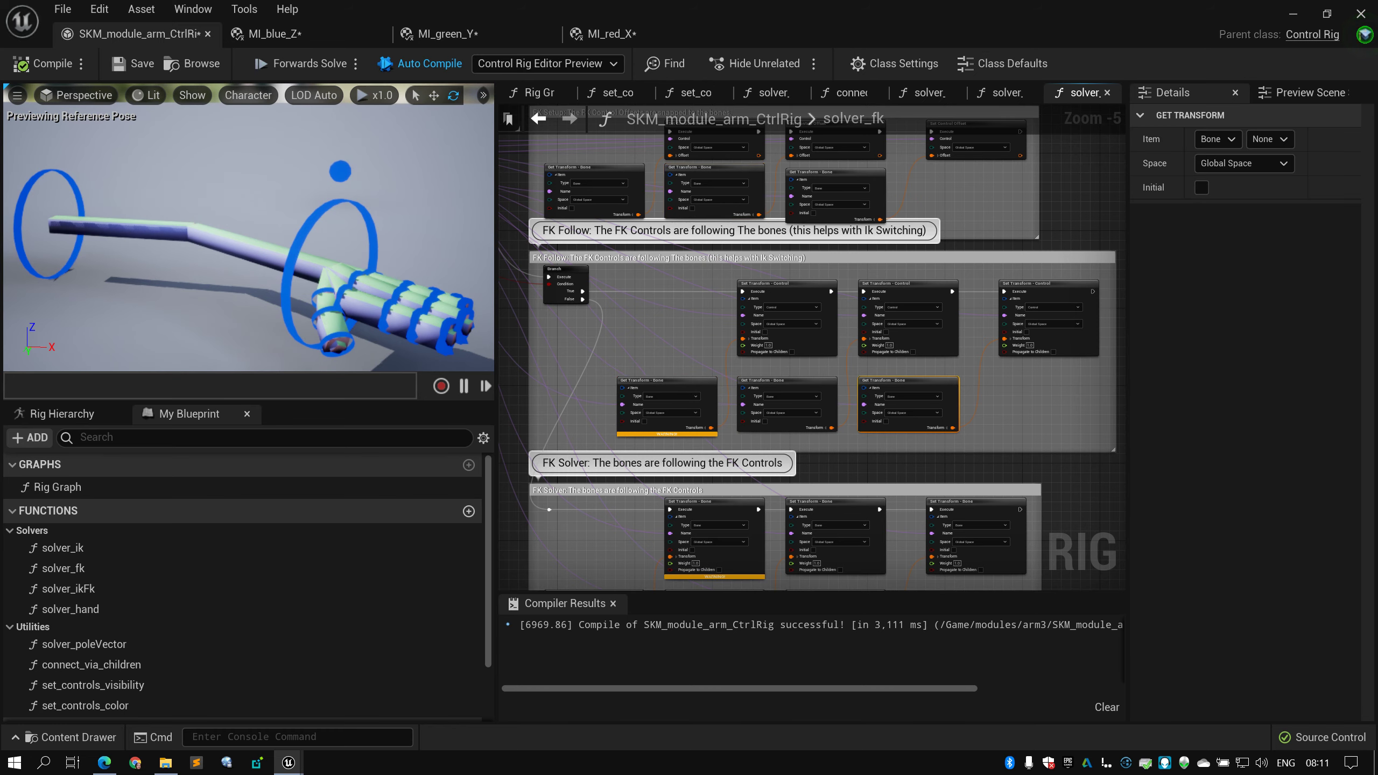
left_click(870, 181)
right_click_drag(910, 249, 868, 343)
left_click_drag(569, 223, 922, 255)
left_click_drag(664, 404, 1015, 430)
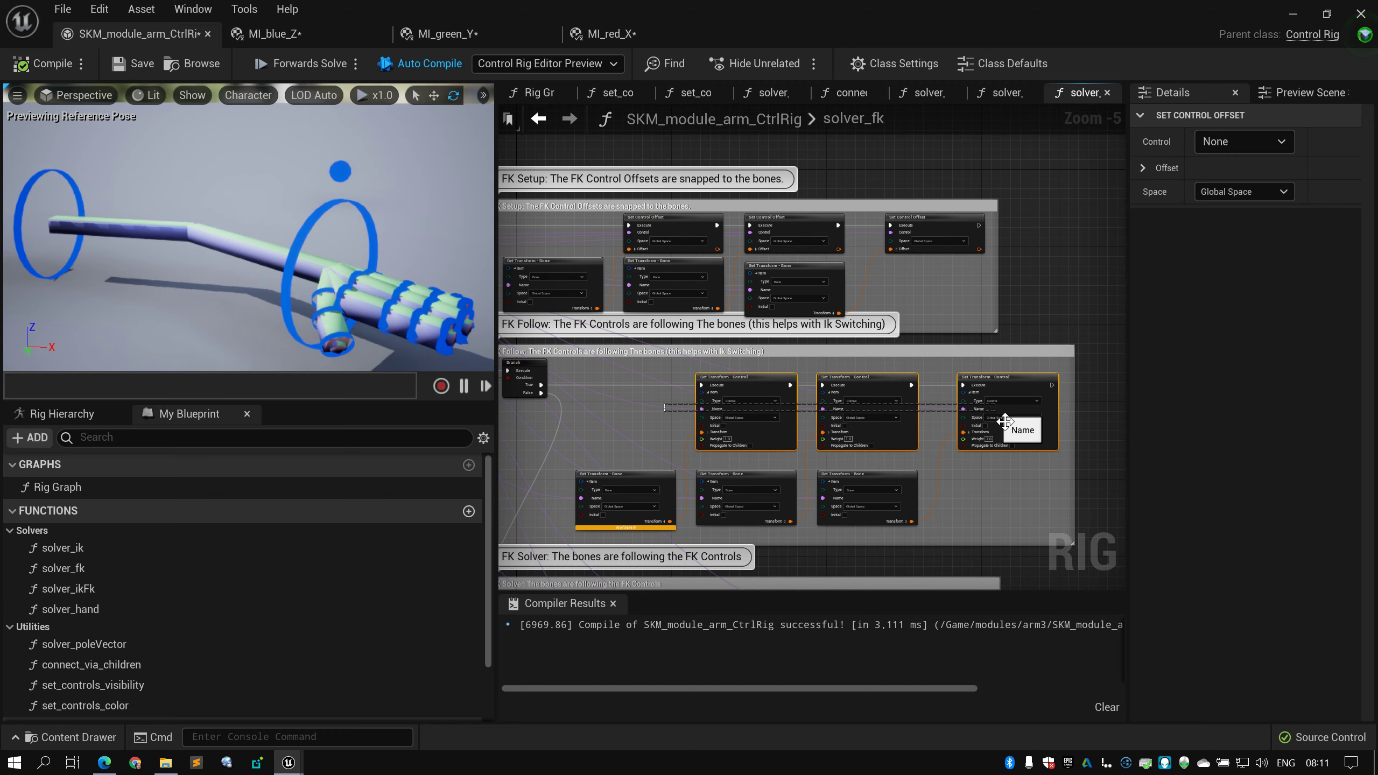
Trace the execution flow from the FK Follow Branch's False output to the FK Solver group
right_click_drag(1014, 472, 1015, 333)
scroll(1014, 333, "down", 2)
right_click_drag(630, 265, 521, 194)
scroll(697, 370, "up", 3)
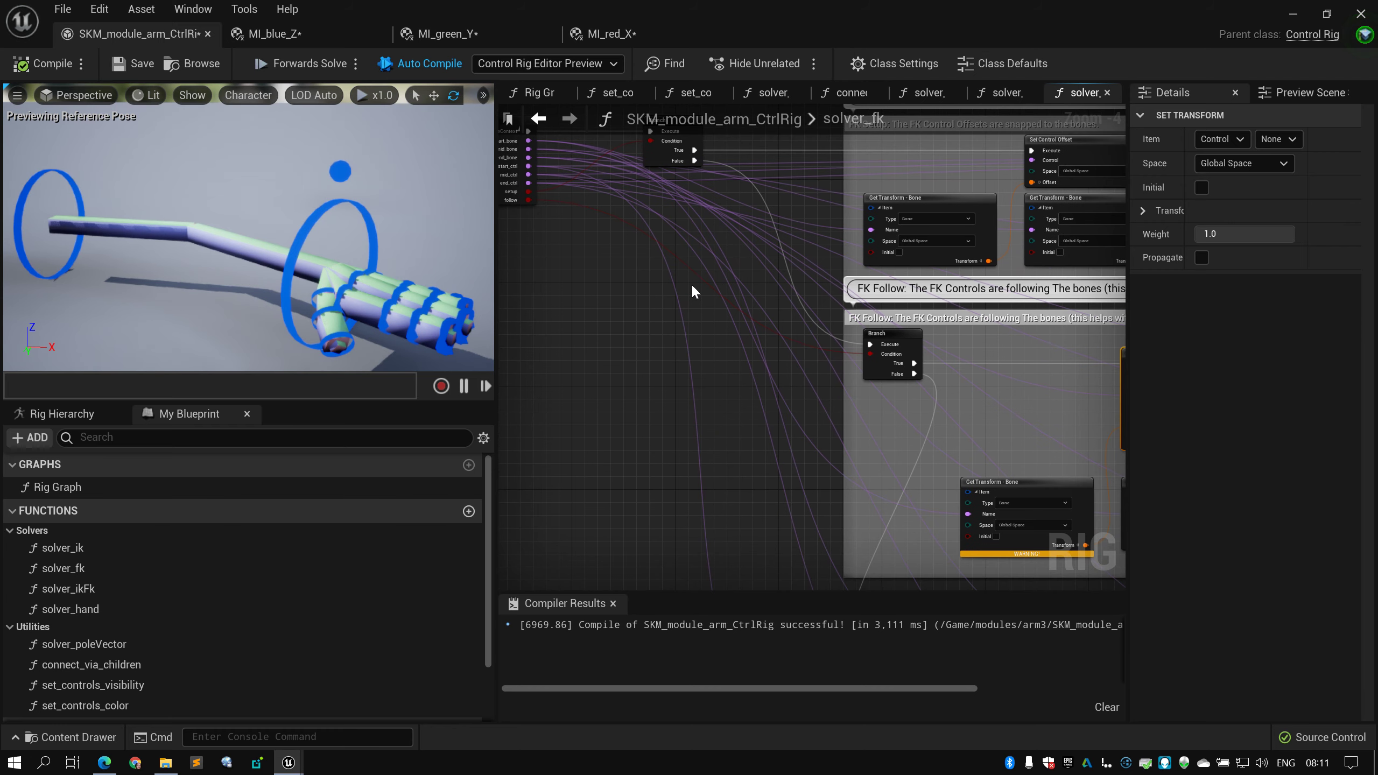
right_click_drag(748, 339, 620, 251)
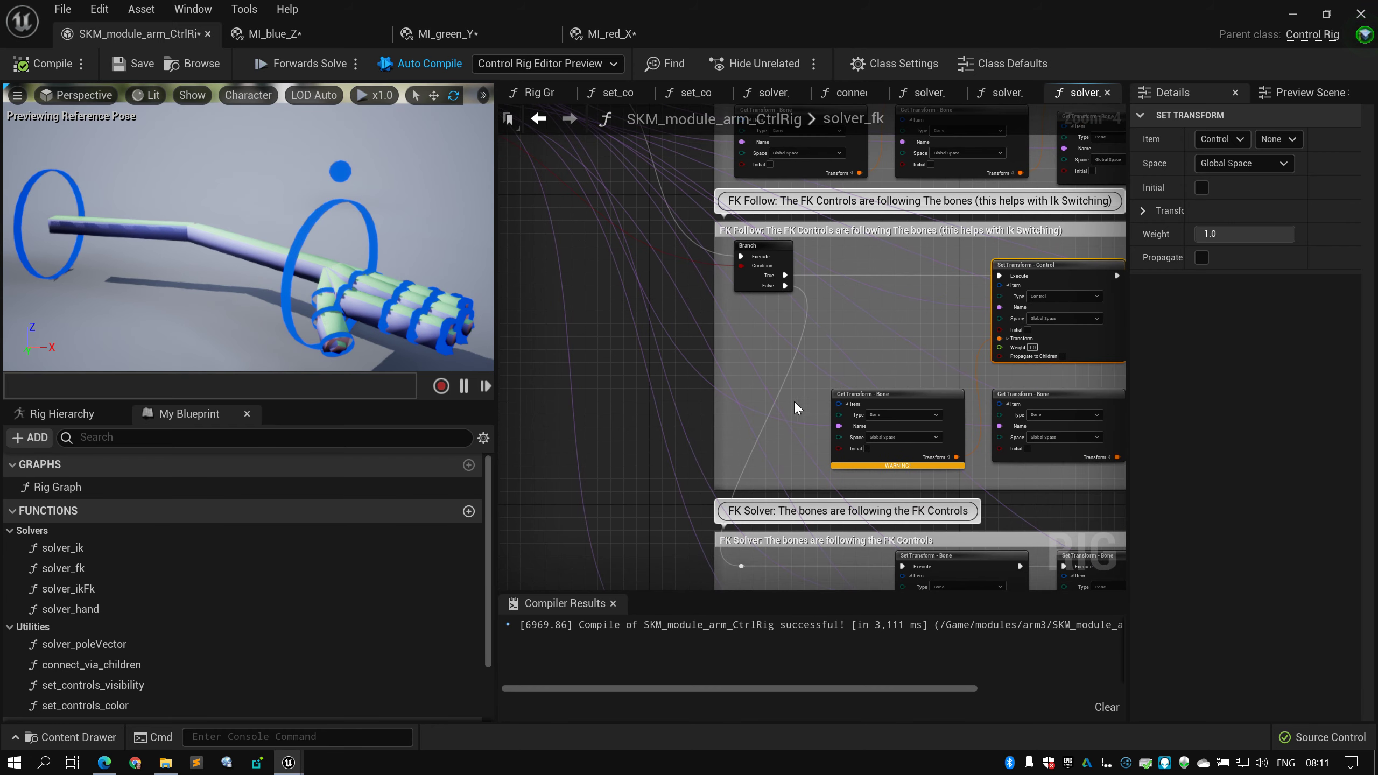
right_click_drag(795, 404, 644, 295)
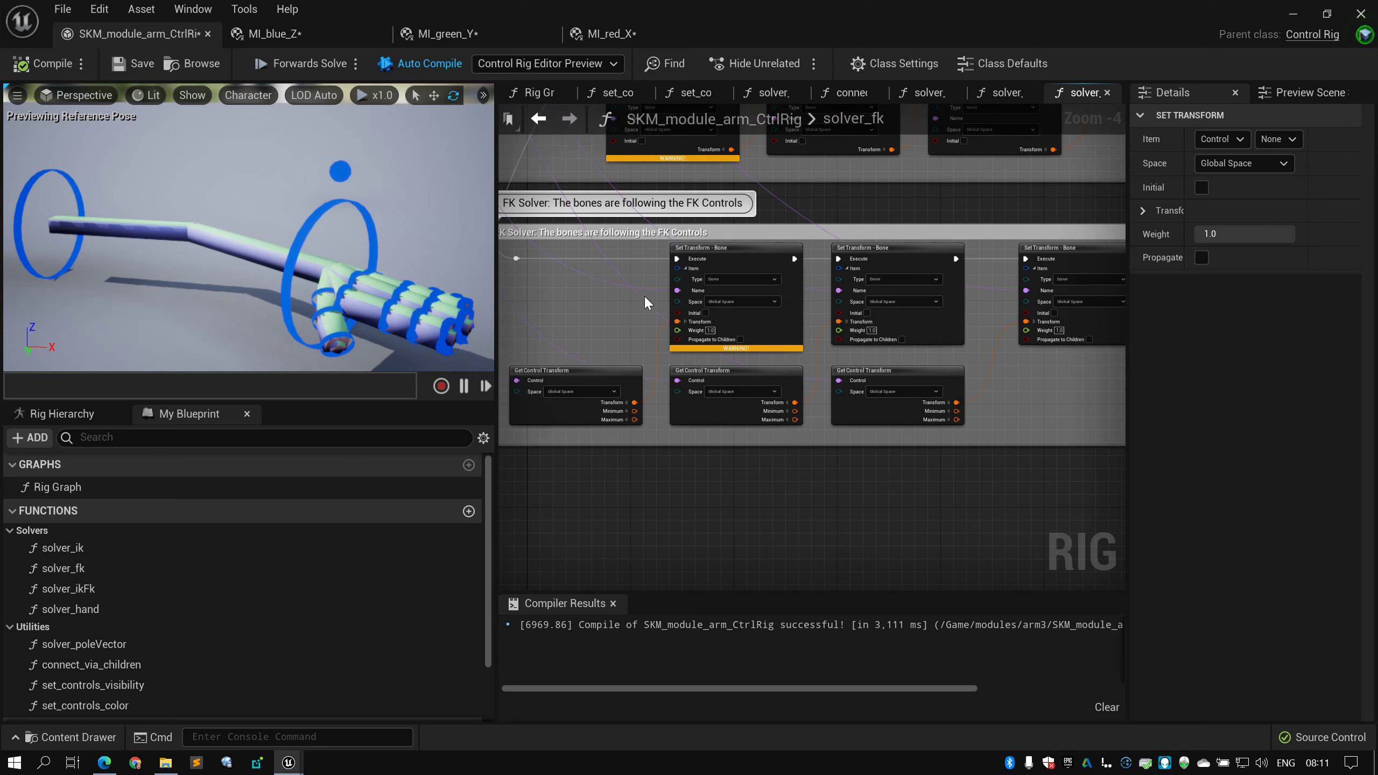
Inspect the Get Control Transform and Set Transform - Bone nodes of the FK Solver group
left_click(1039, 382)
left_click(607, 387)
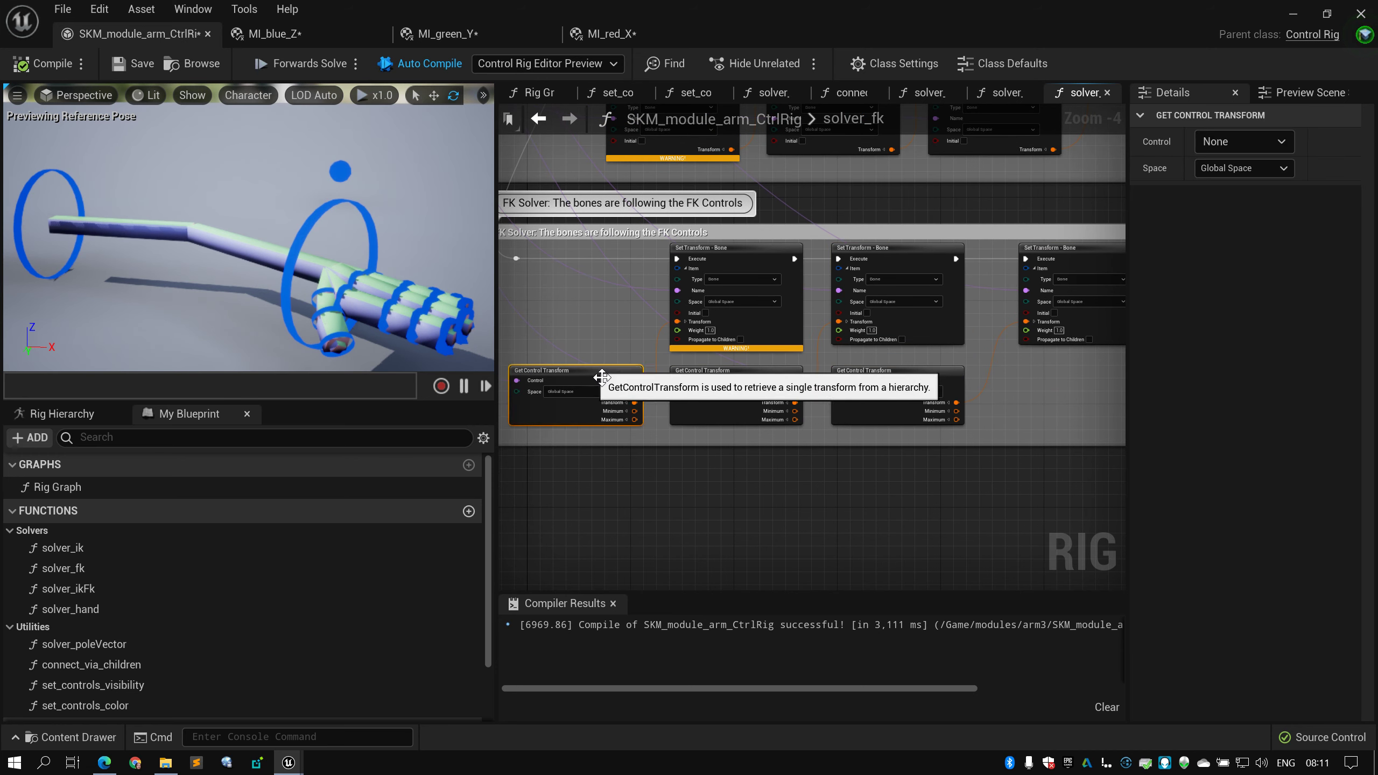
left_click(743, 382)
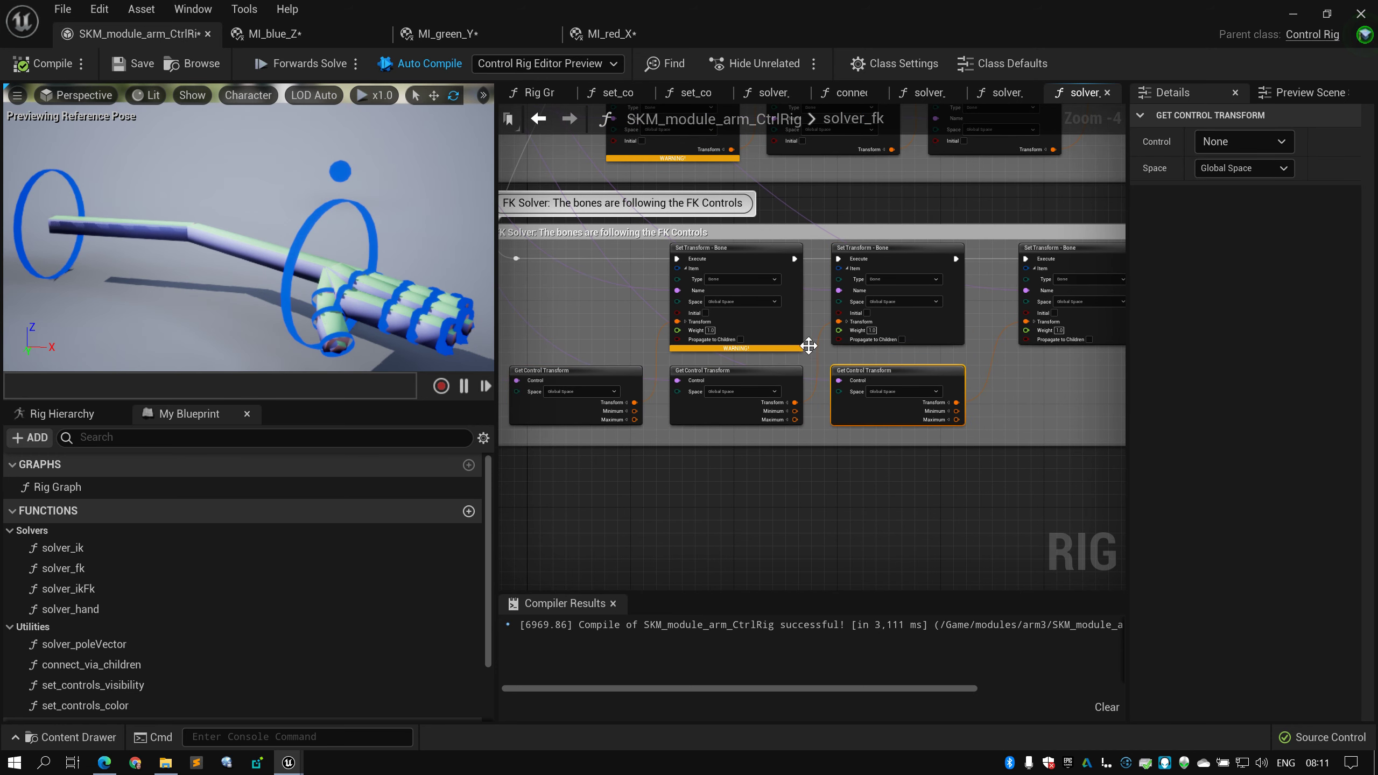
left_click(890, 325)
left_click(1122, 345)
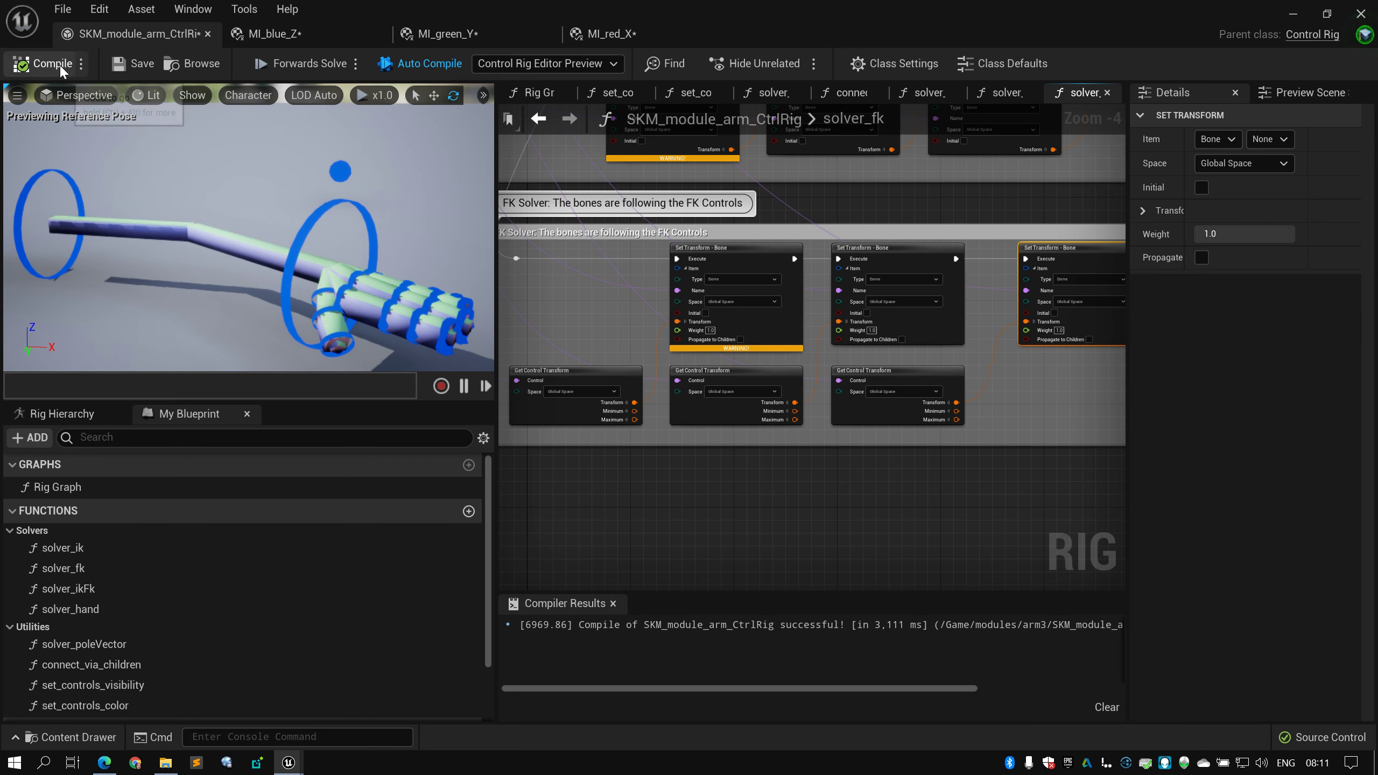
Save the Control Rig, test-rotate the lowerarm_l_fk_ctrl control by about 33 degrees, and save the recompiled rig
key("ctrl+s")
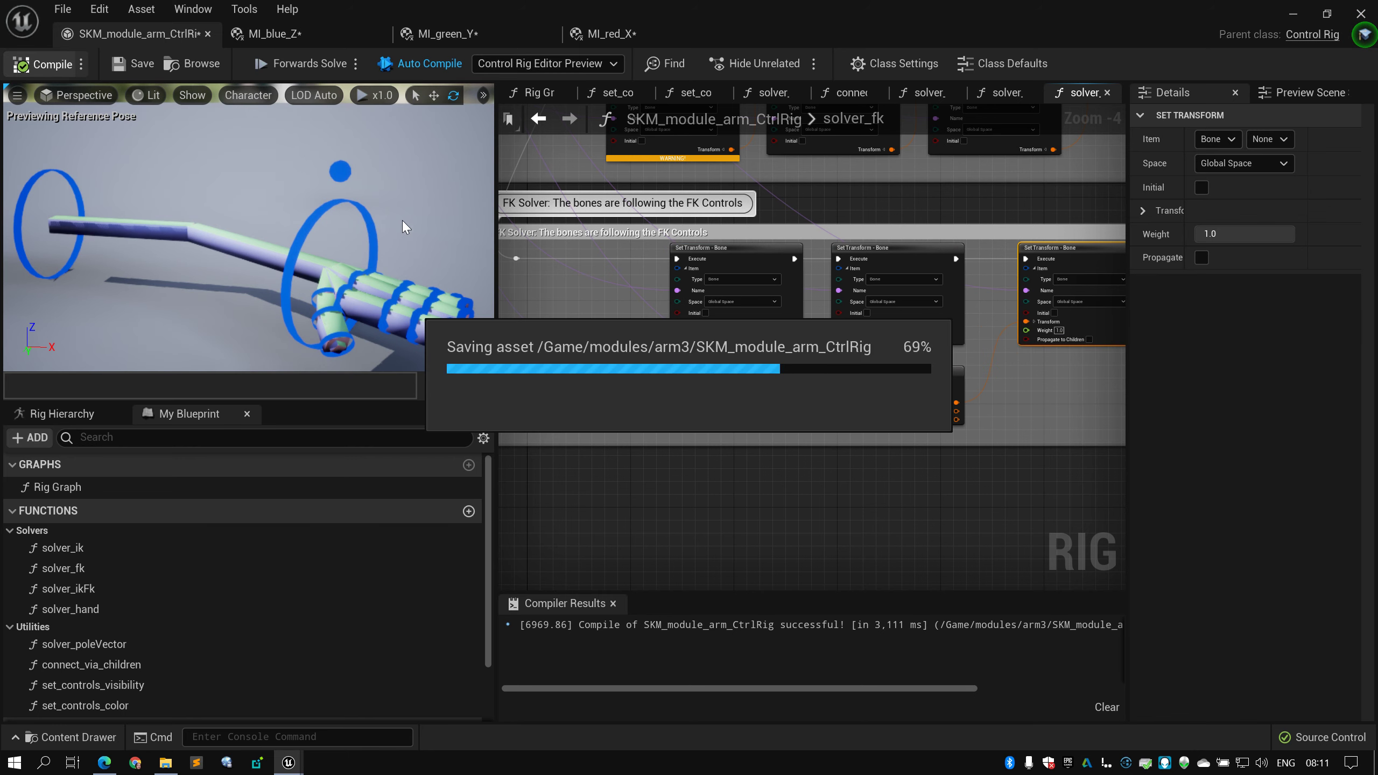
left_click(192, 196)
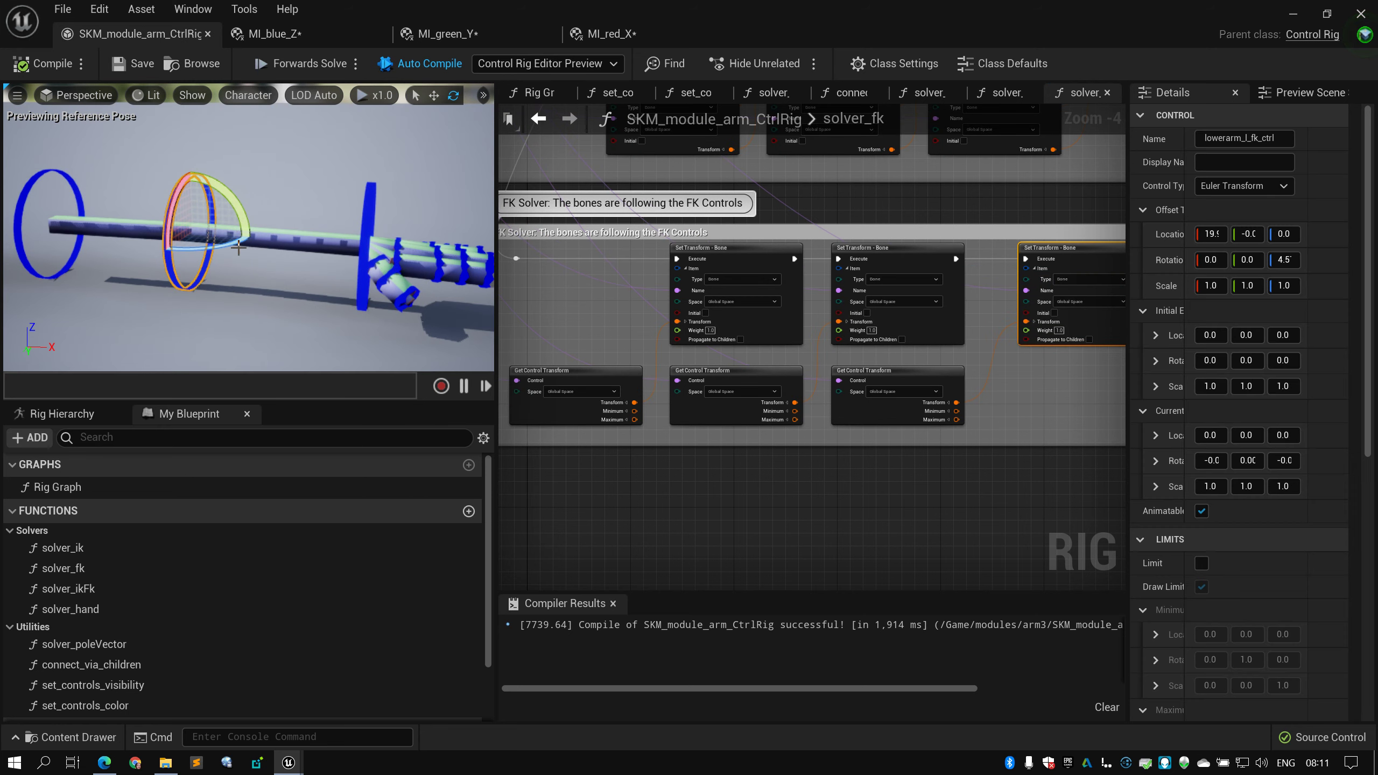
left_click_drag(227, 248, 245, 255)
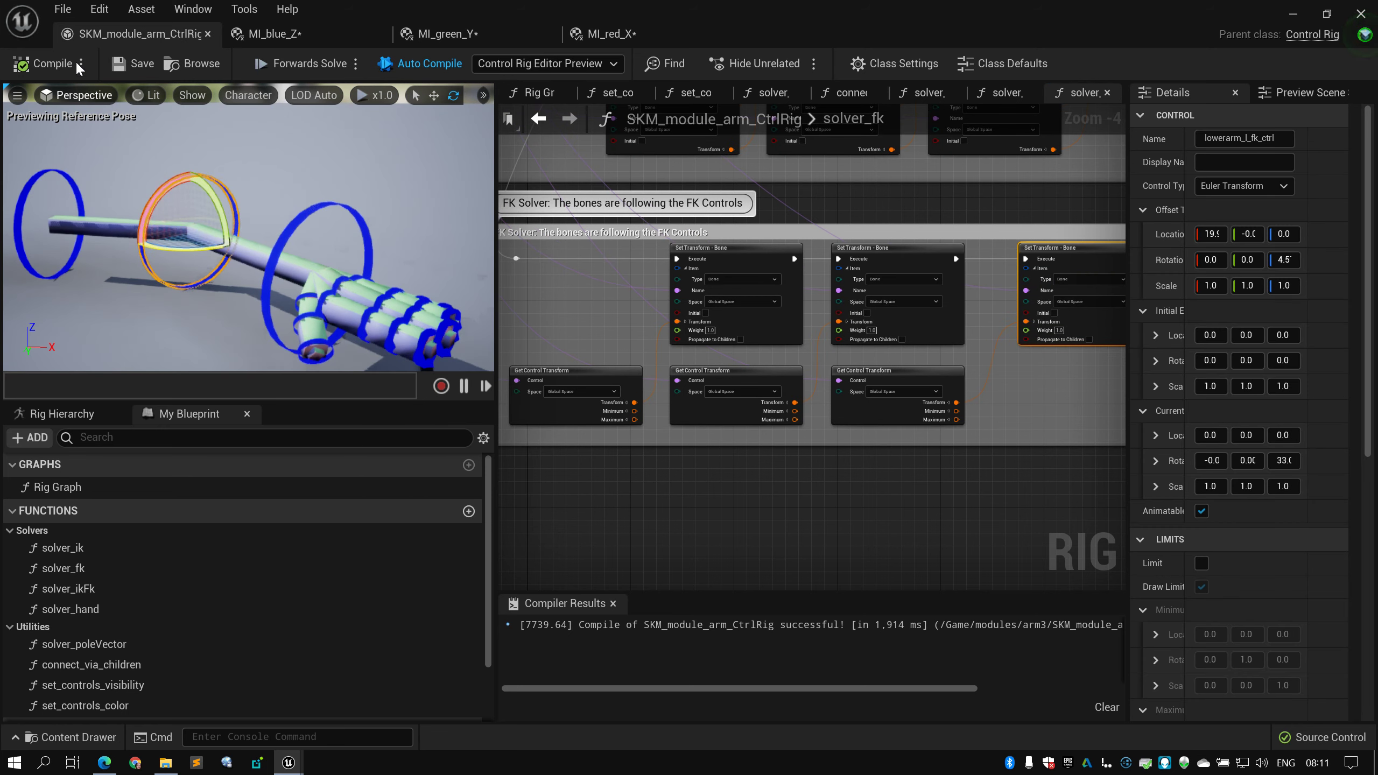
left_click(730, 385)
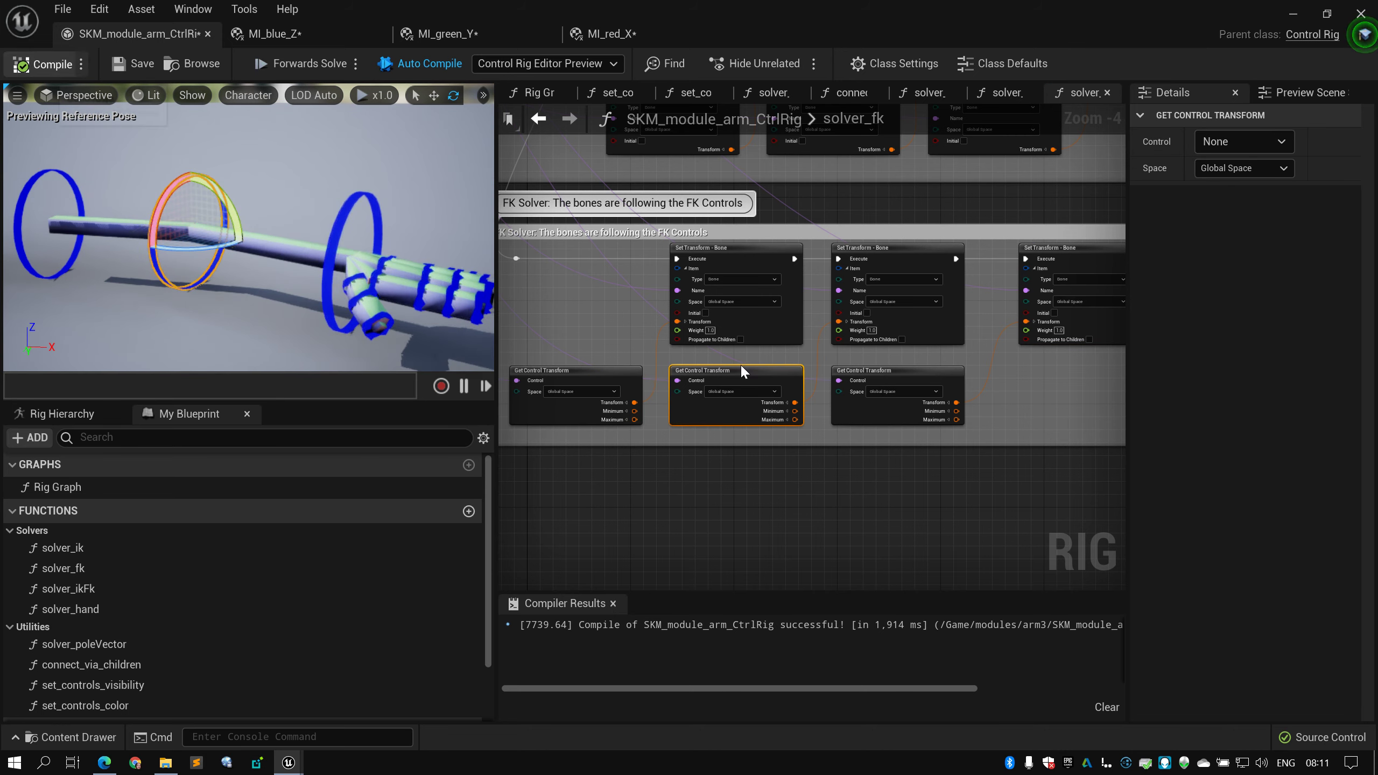
key("ctrl+s")
Open the solver_ikFk function and examine its Entry node's bone, FK and IK control, setup, switch and color inputs
scroll(933, 202, "down", 4)
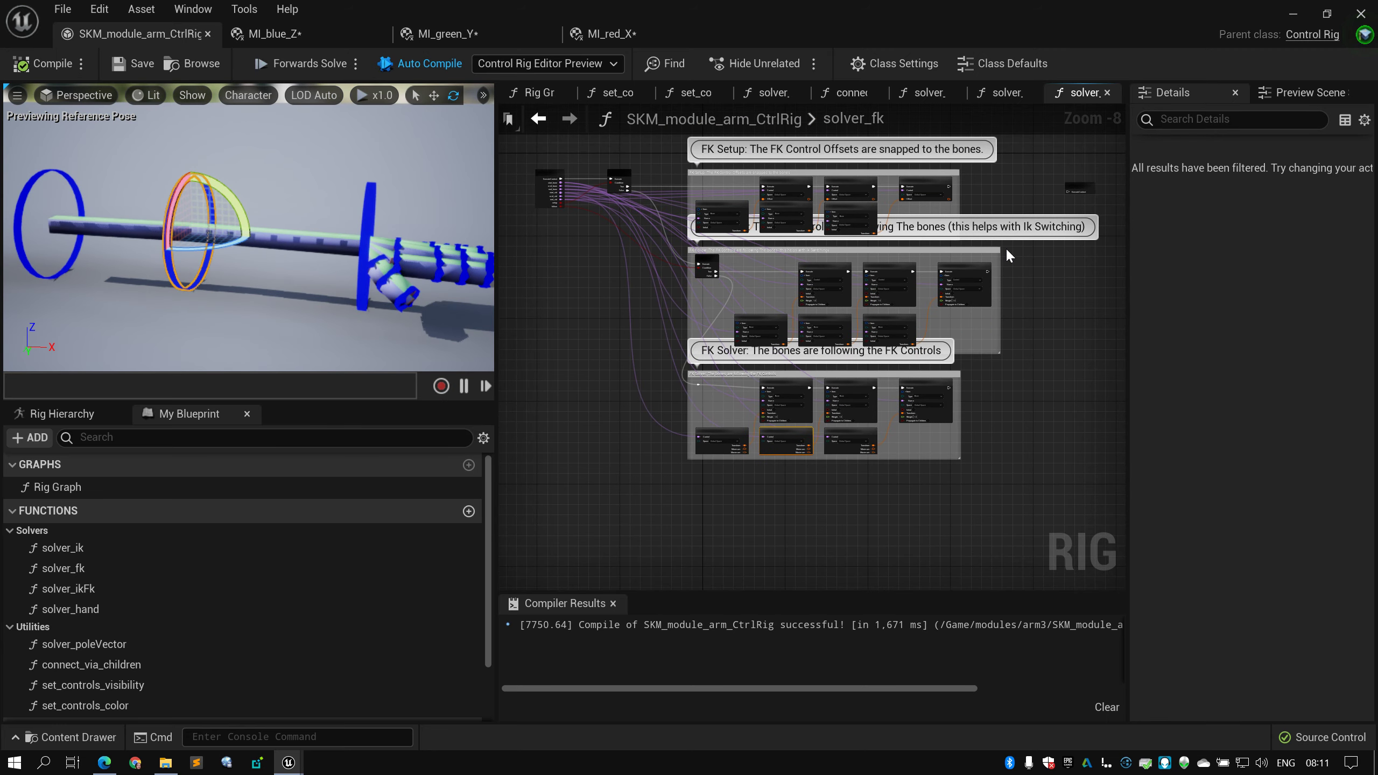
left_click(996, 100)
double_click(68, 588)
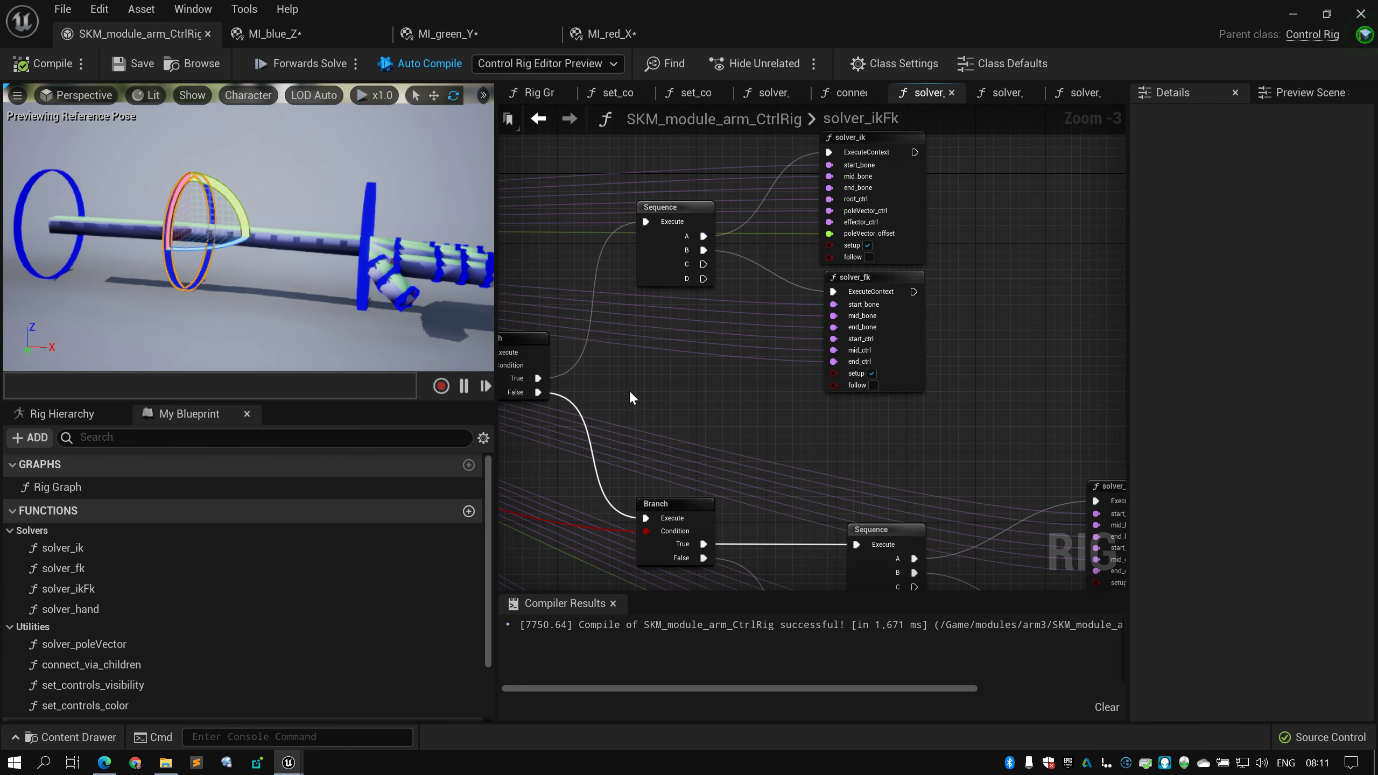
scroll(760, 370, "down", 1)
right_click_drag(543, 369, 1107, 247)
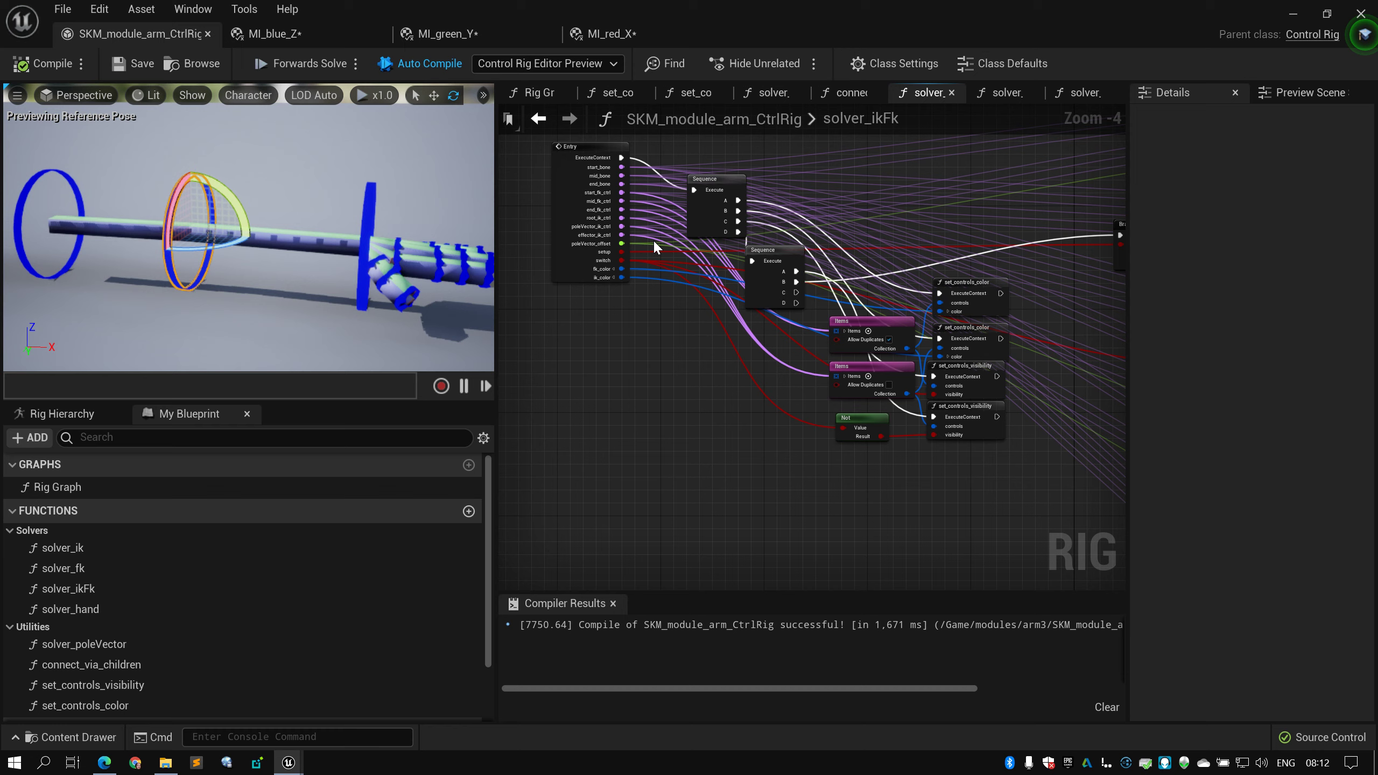
left_click(607, 235)
scroll(595, 141, "up", 2)
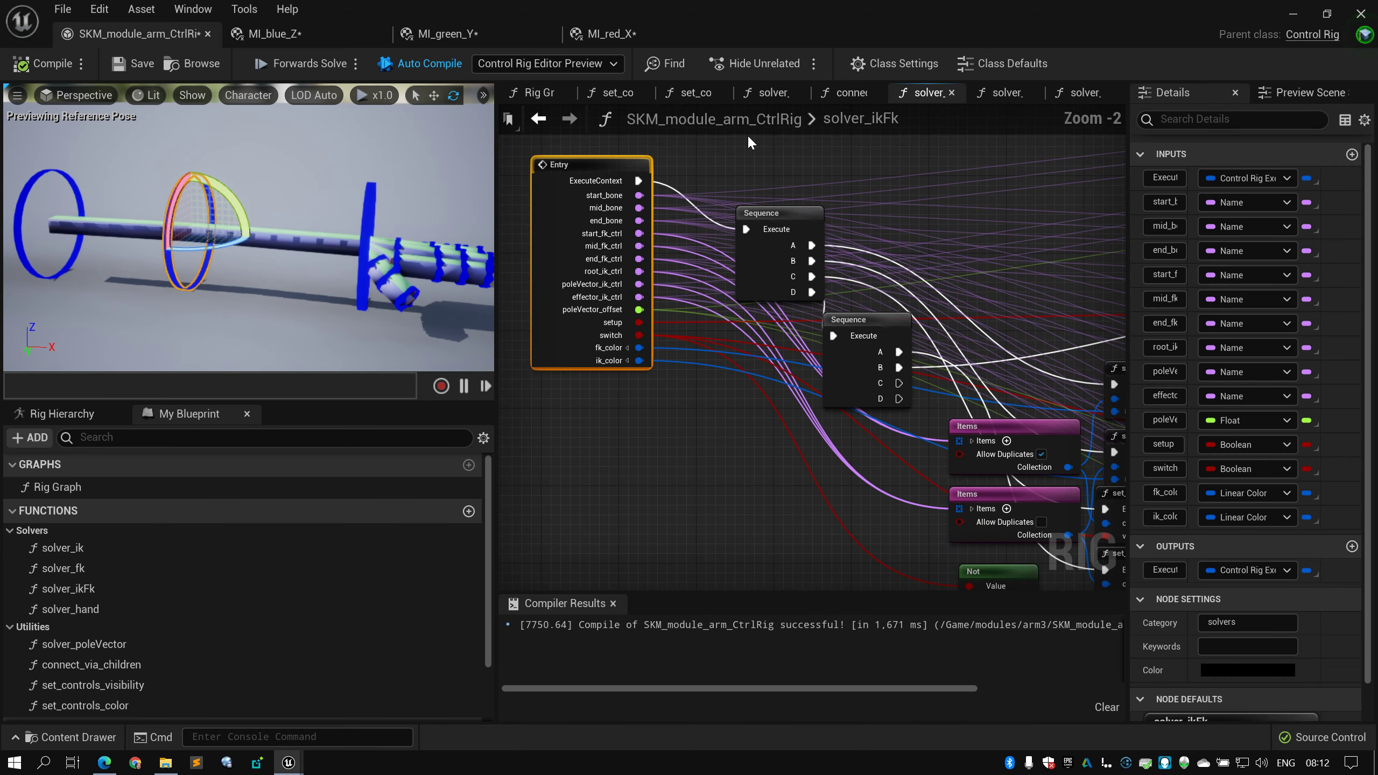
right_click_drag(670, 200, 689, 221)
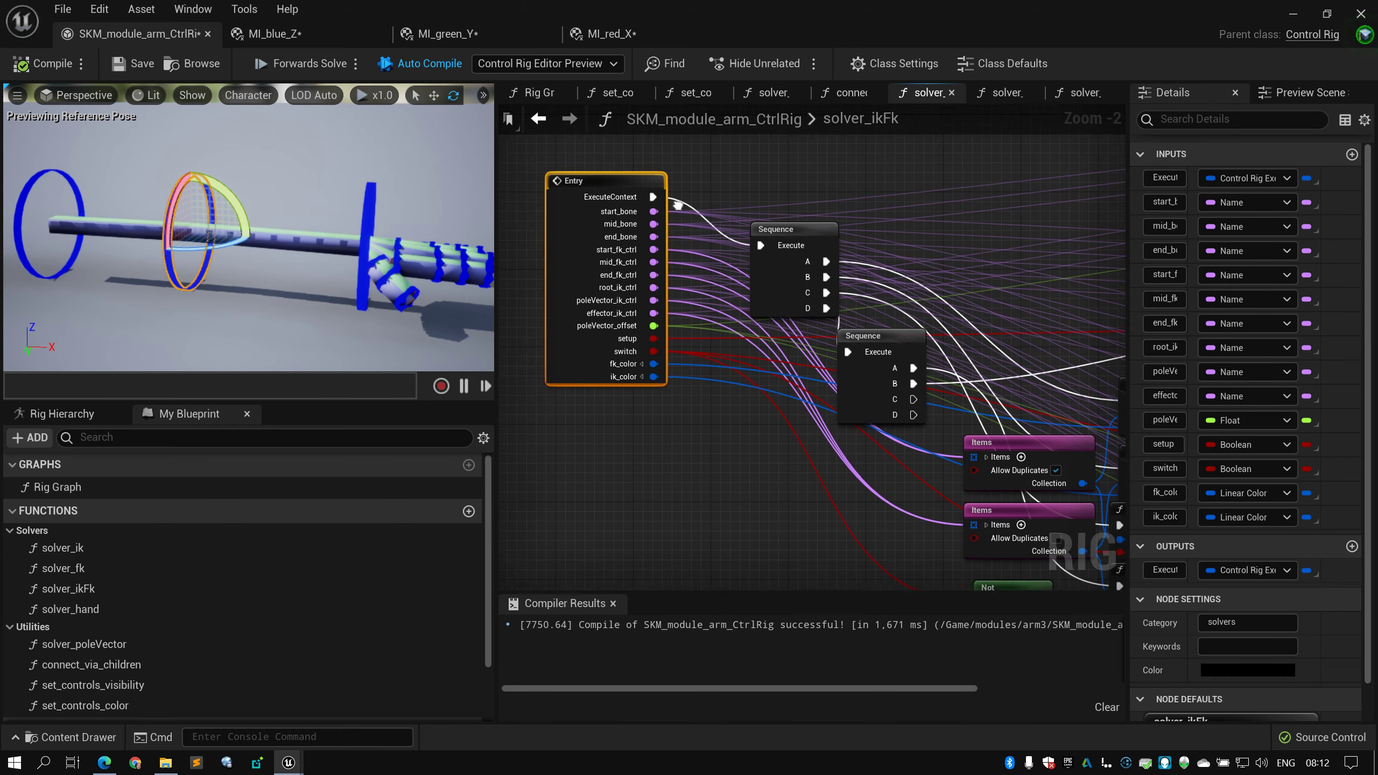
left_click(625, 180)
scroll(627, 185, "up", 2)
left_click(639, 188)
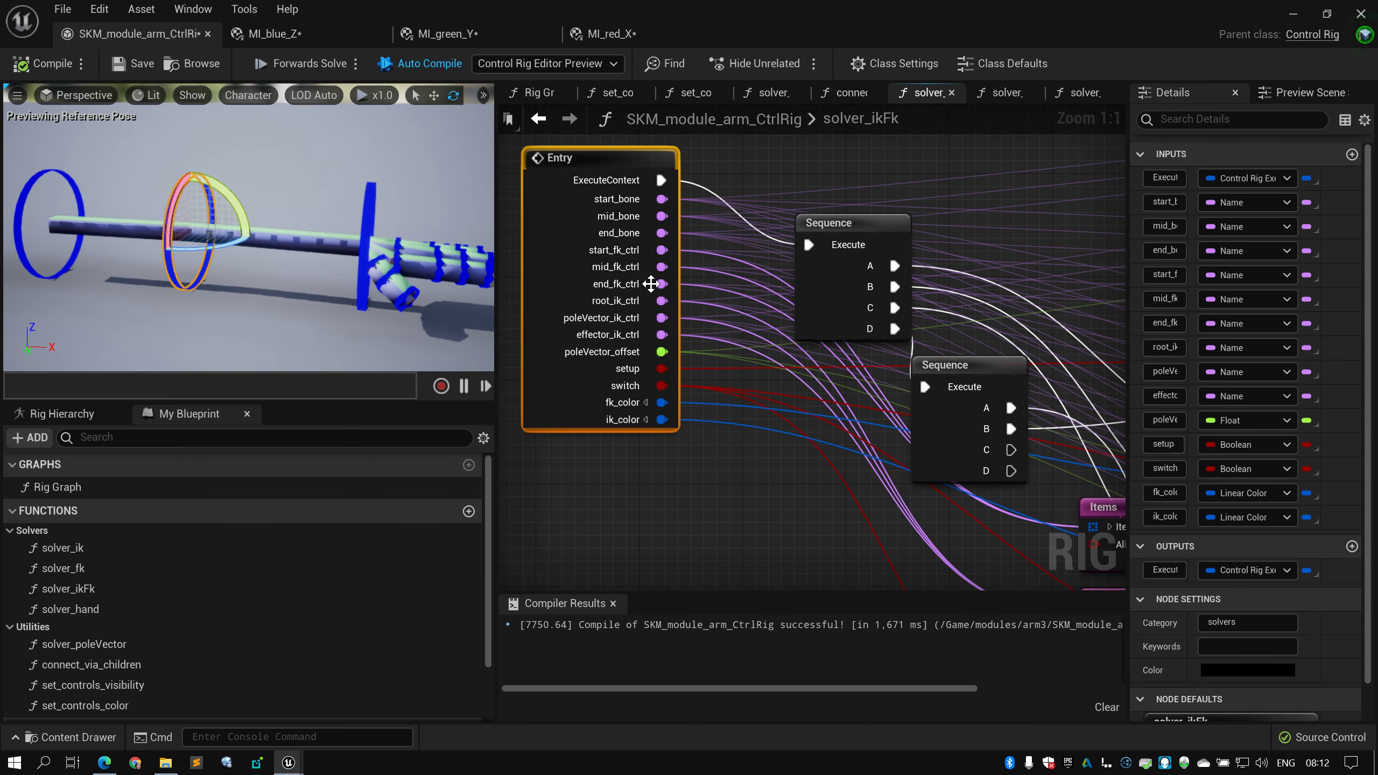
Compare the inputs of the solver_ik and solver_fk nodes called by the first Branch's True sequence in solver_ikFk
right_click_drag(854, 208, 704, 244)
scroll(588, 204, "down", 5)
scroll(942, 204, "up", 3)
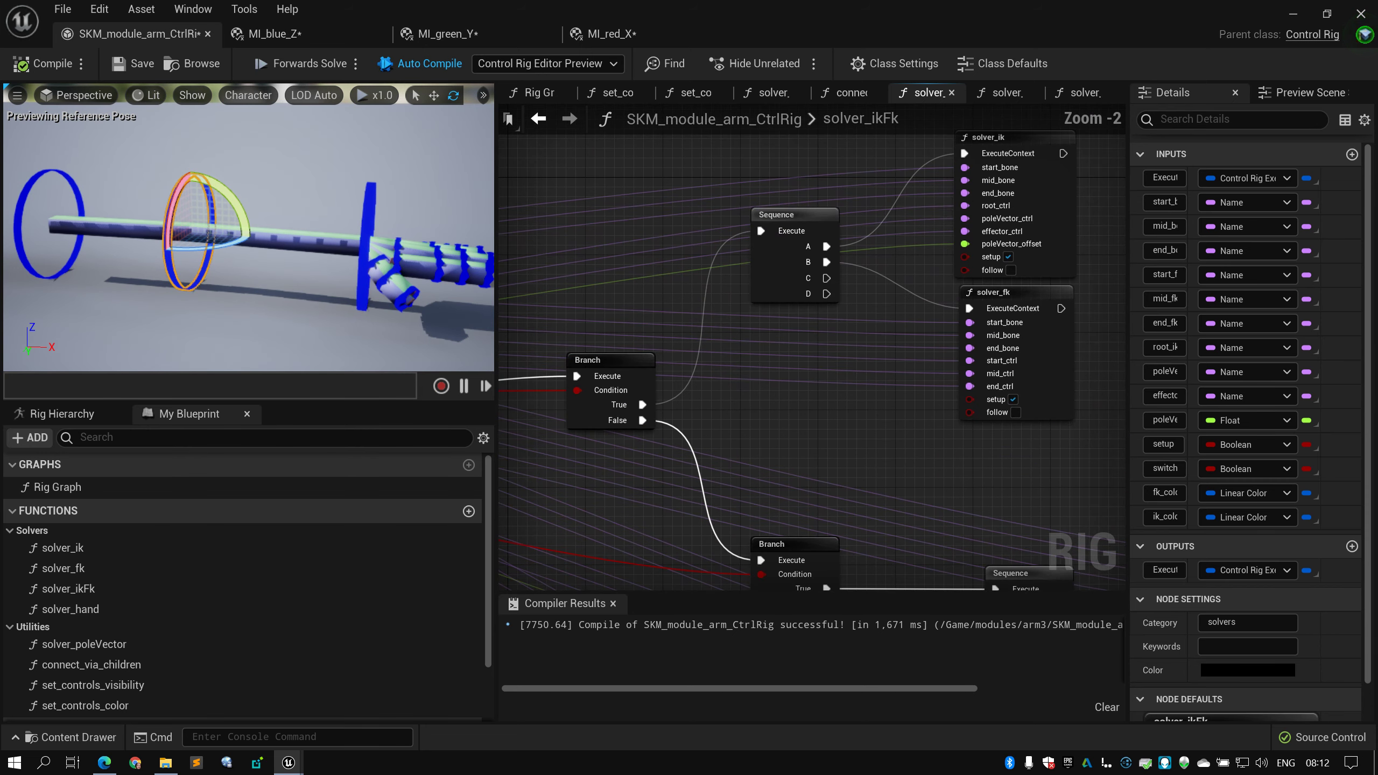
scroll(825, 222, "up", 2)
left_click(770, 170)
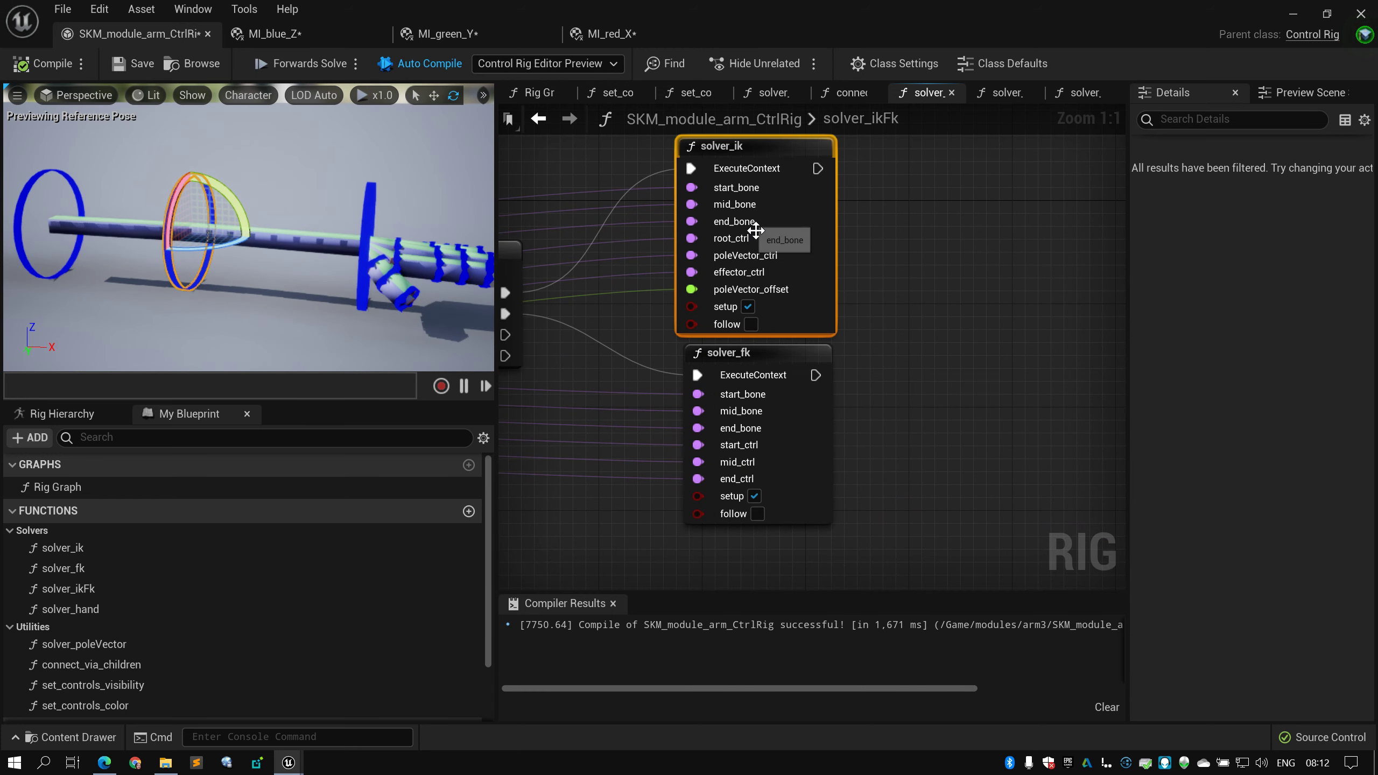
left_click(778, 353)
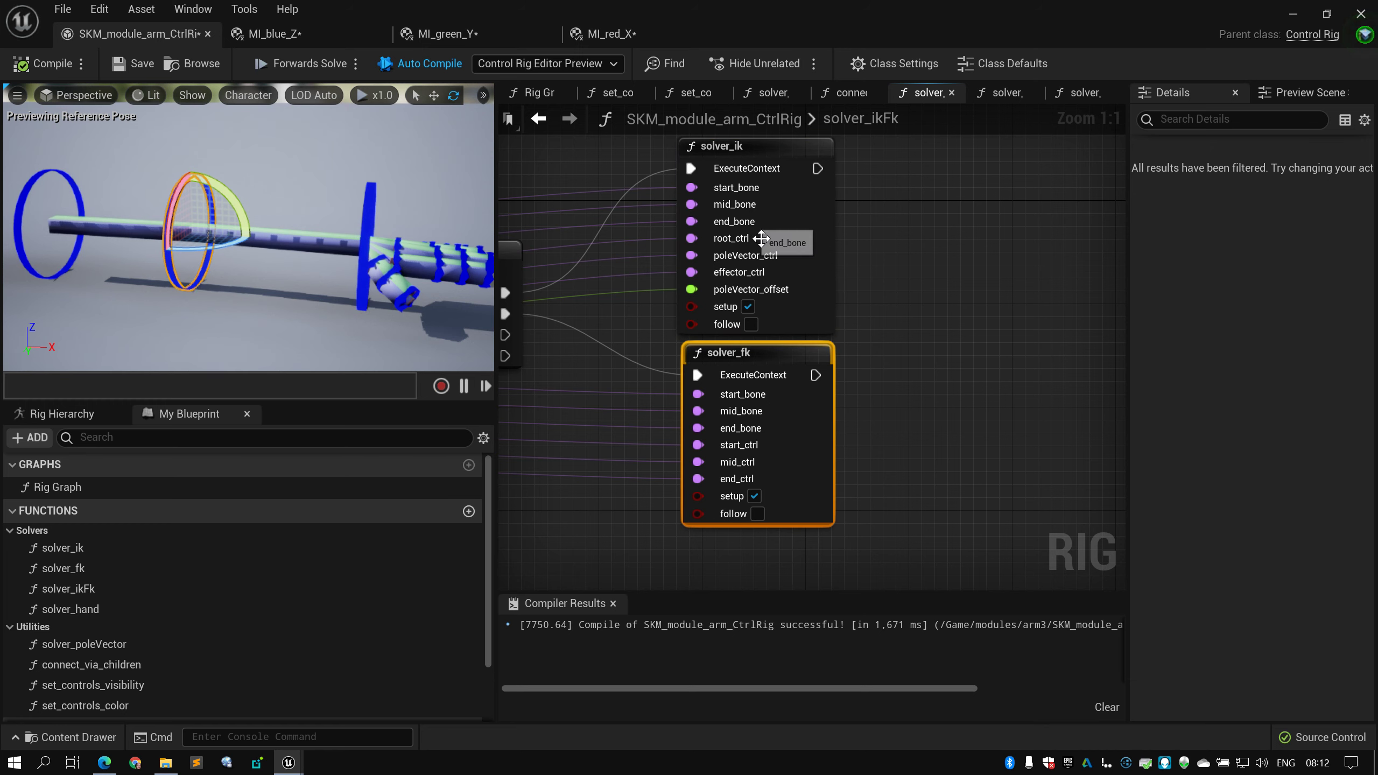
left_click(782, 225)
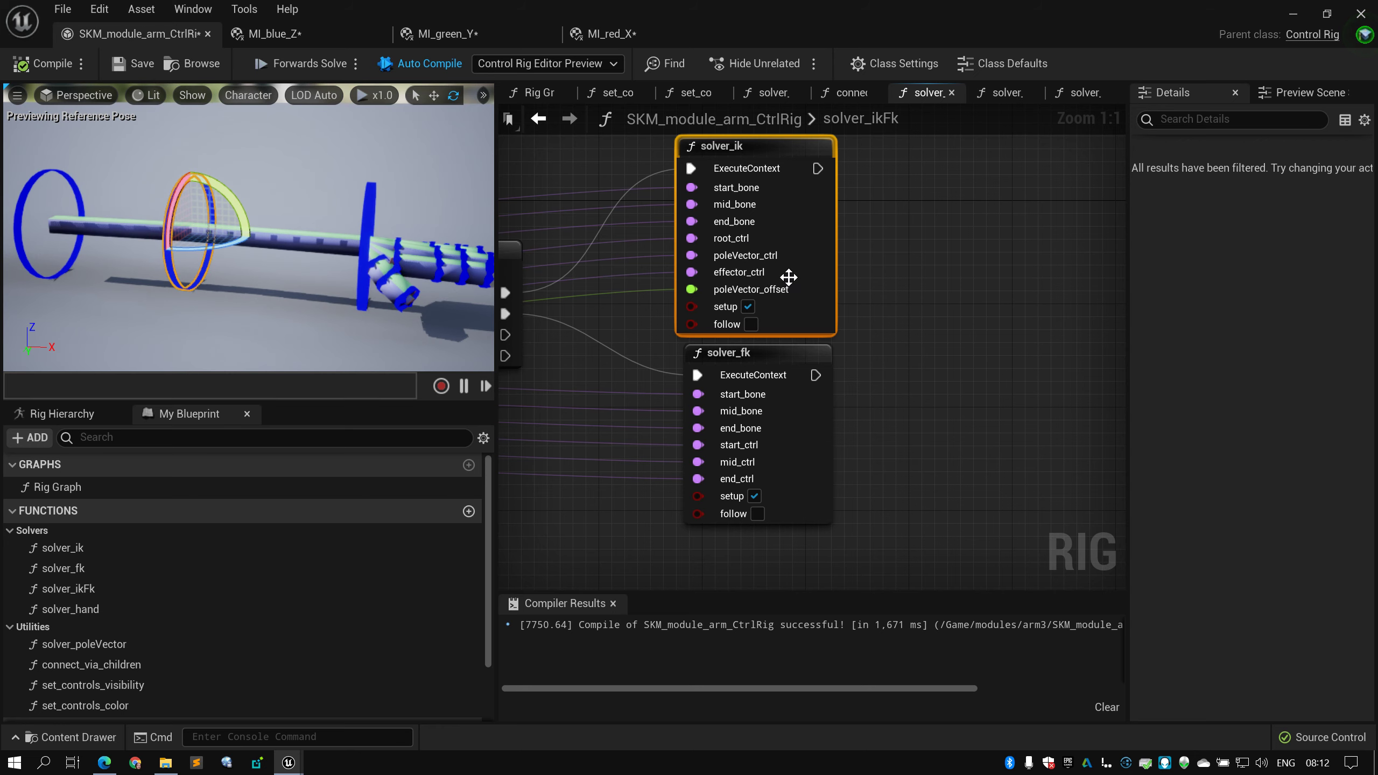
right_click_drag(821, 429, 840, 380)
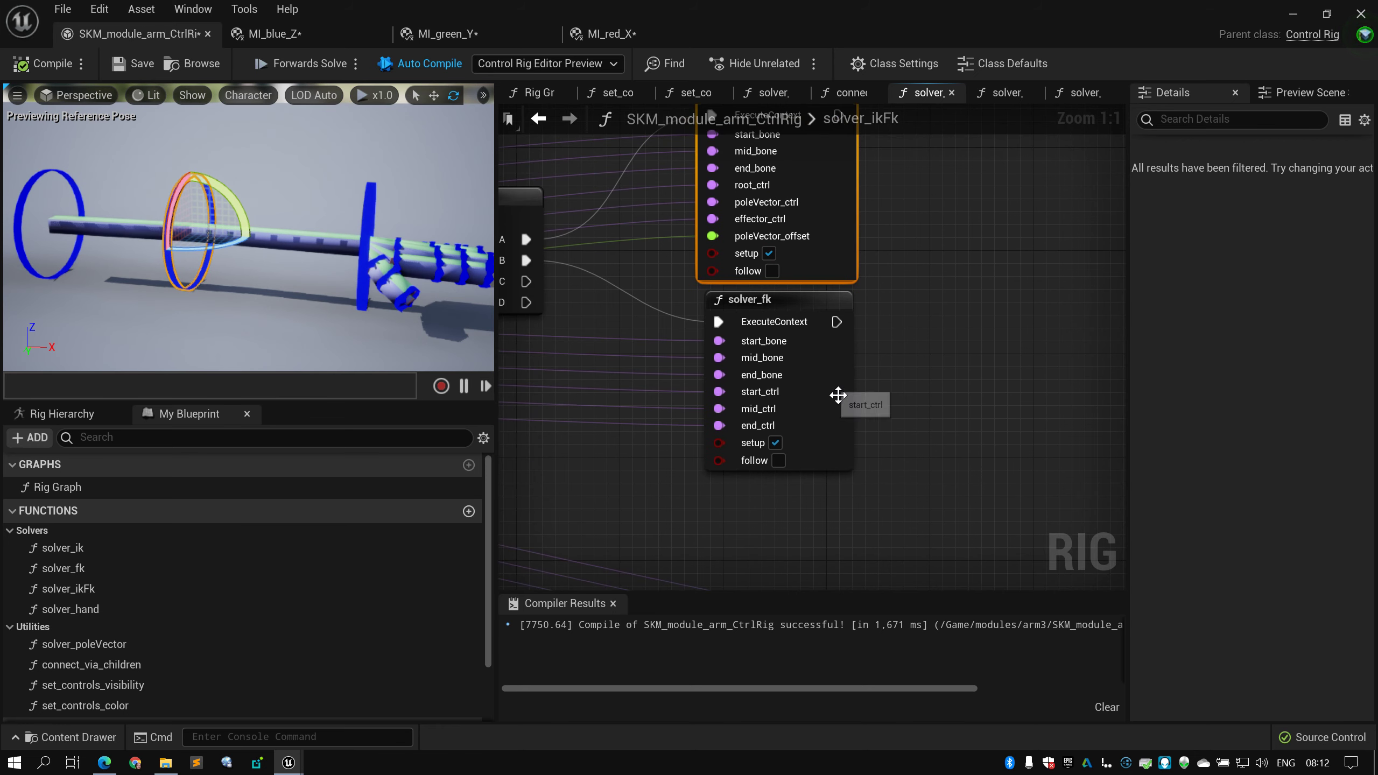
left_click(825, 397)
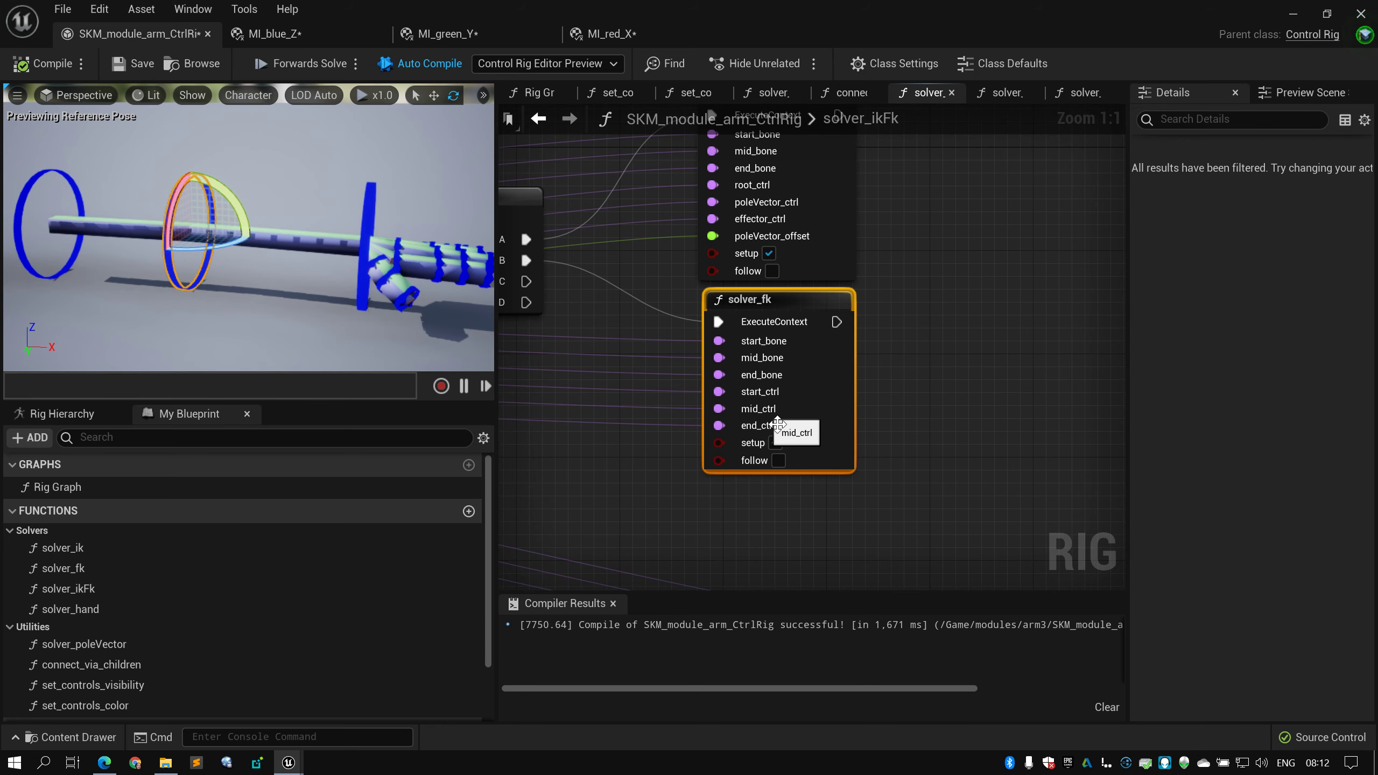
Return to the solver_ikFk Entry node and review how its inputs feed the solver nodes across the graph
scroll(838, 407, "down", 6)
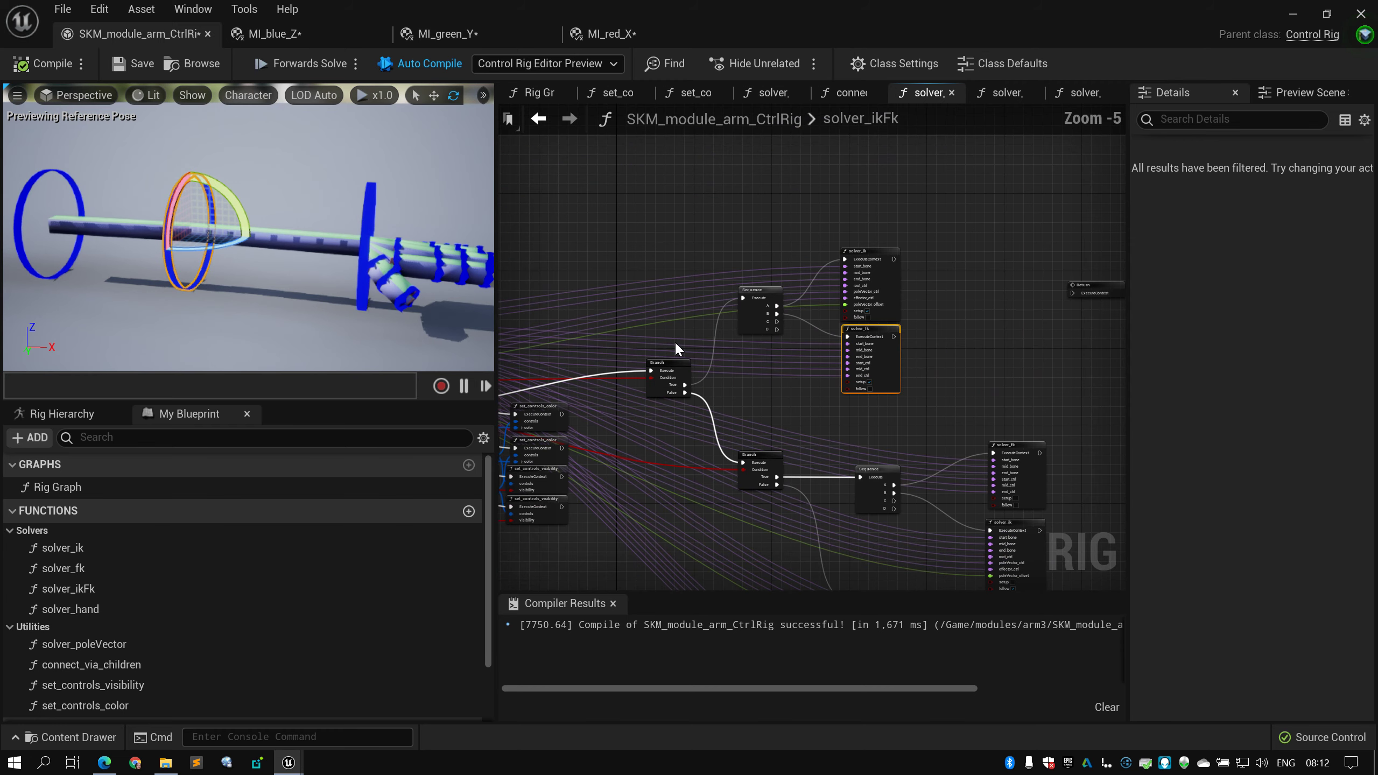
right_click_drag(775, 245, 878, 243)
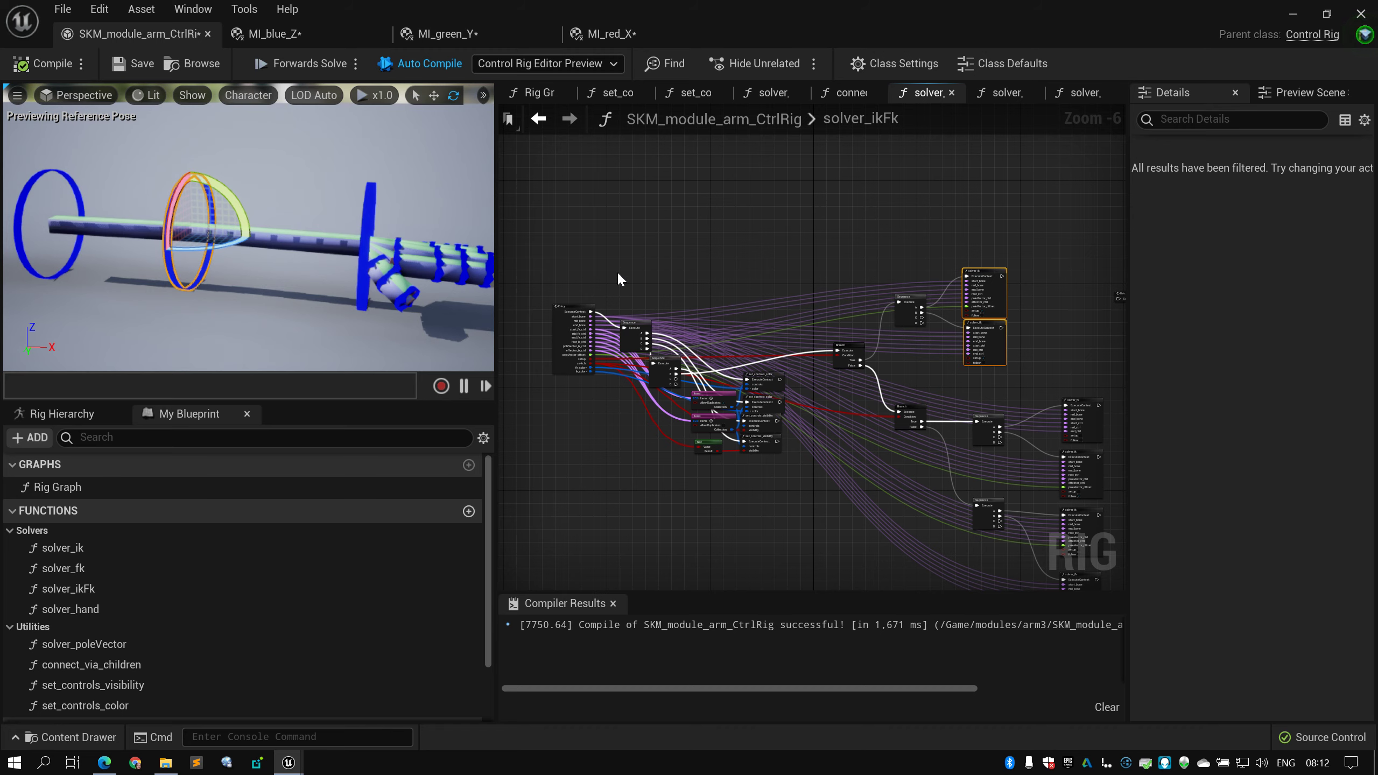
left_click(568, 326)
scroll(575, 325, "up", 7)
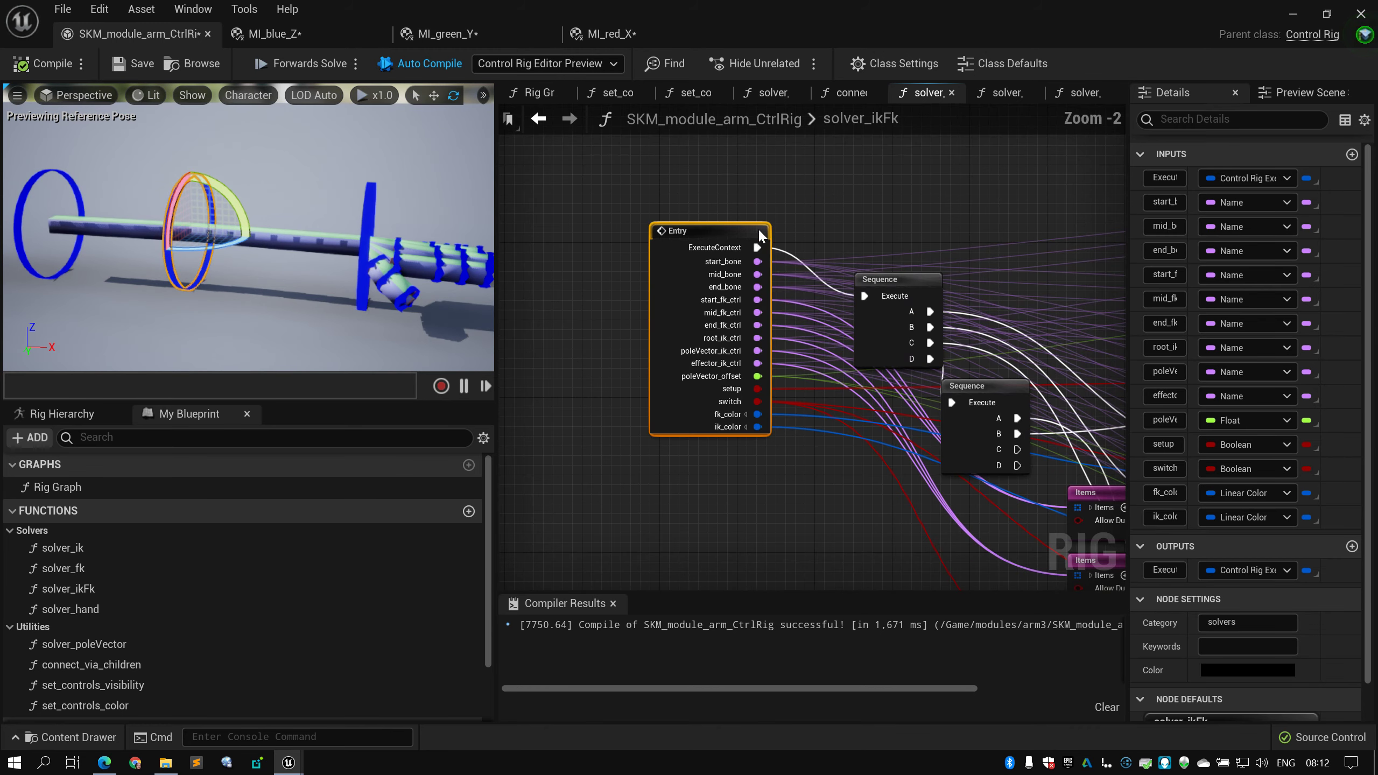
scroll(738, 286, "down", 4)
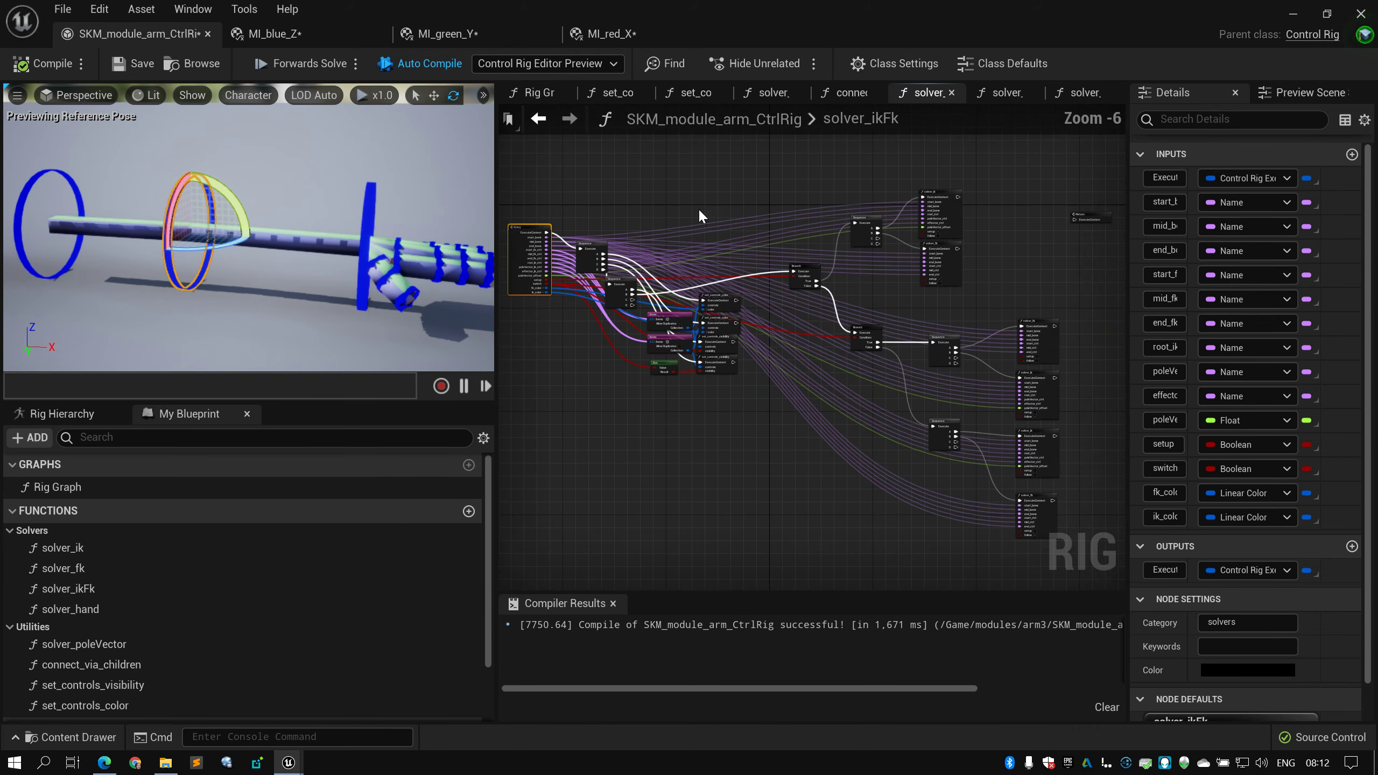
scroll(781, 225, "up", 2)
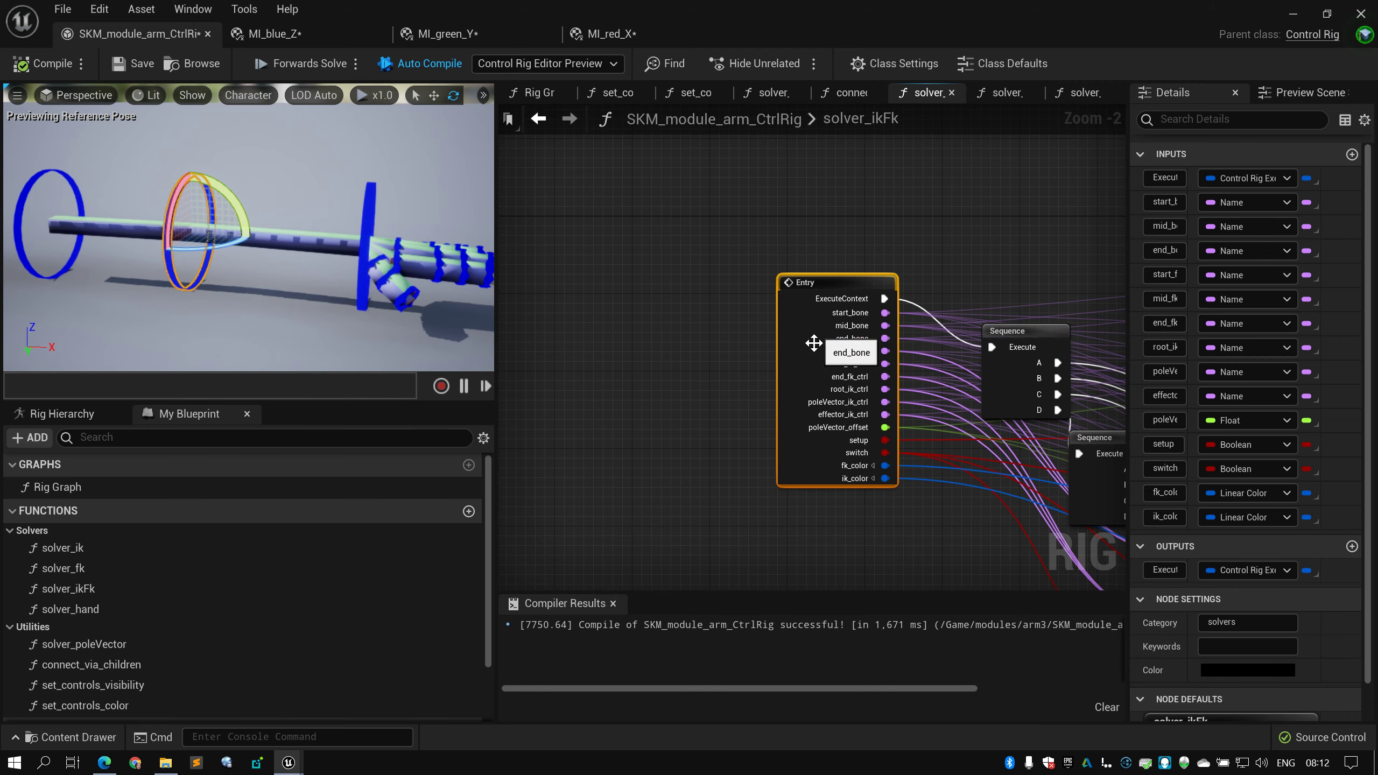
right_click_drag(815, 345, 672, 250)
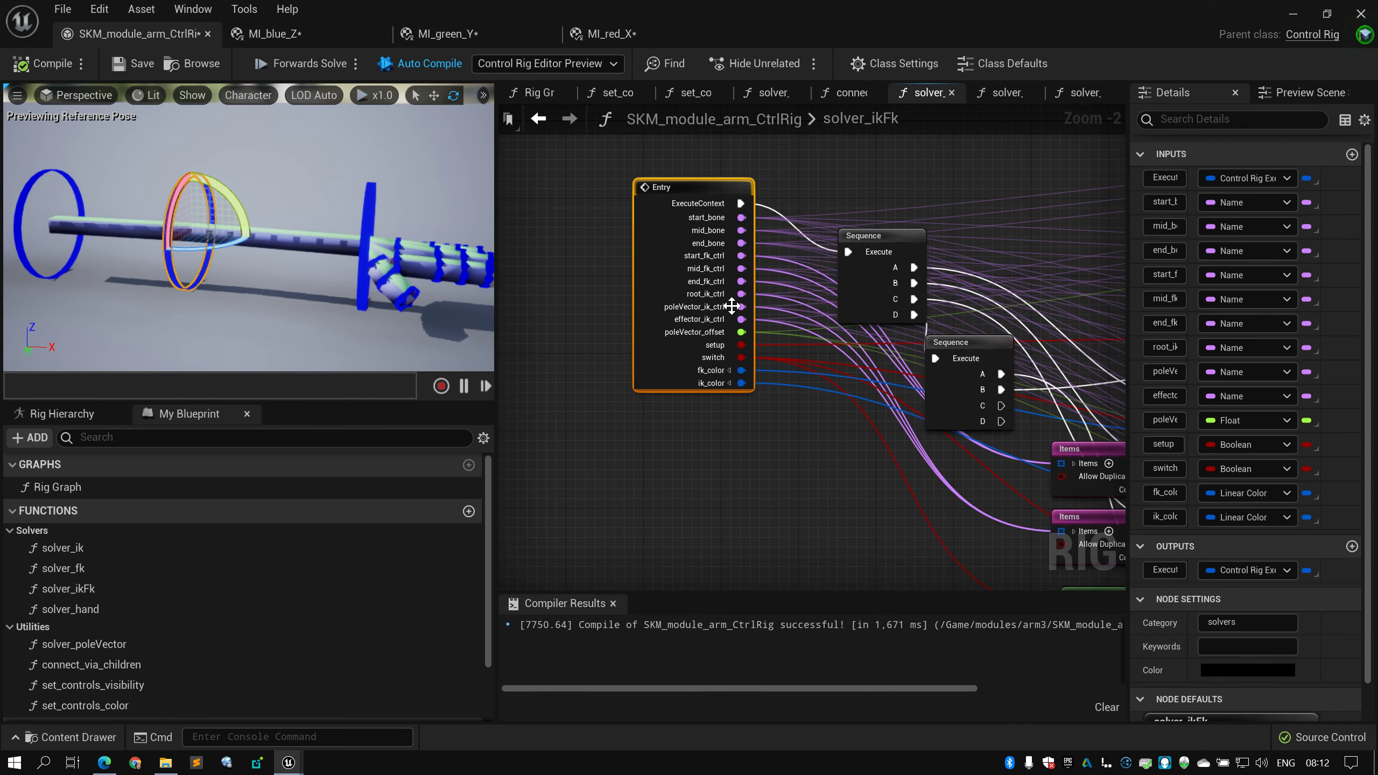
Survey the solver_ikFk graph from the Entry node through the Sequence and Branch nodes to the solver_ik and solver_fk calls
scroll(730, 313, "down", 4)
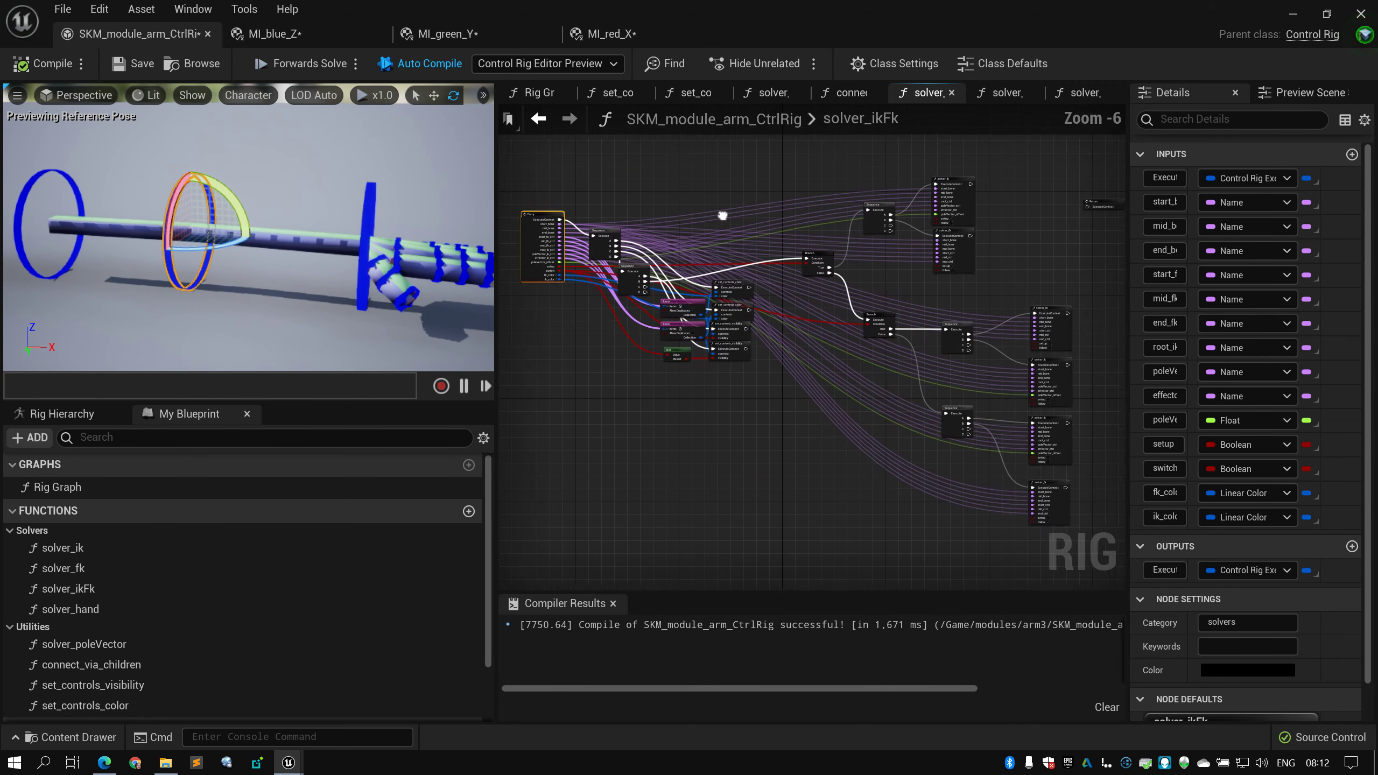
scroll(707, 253, "up", 2)
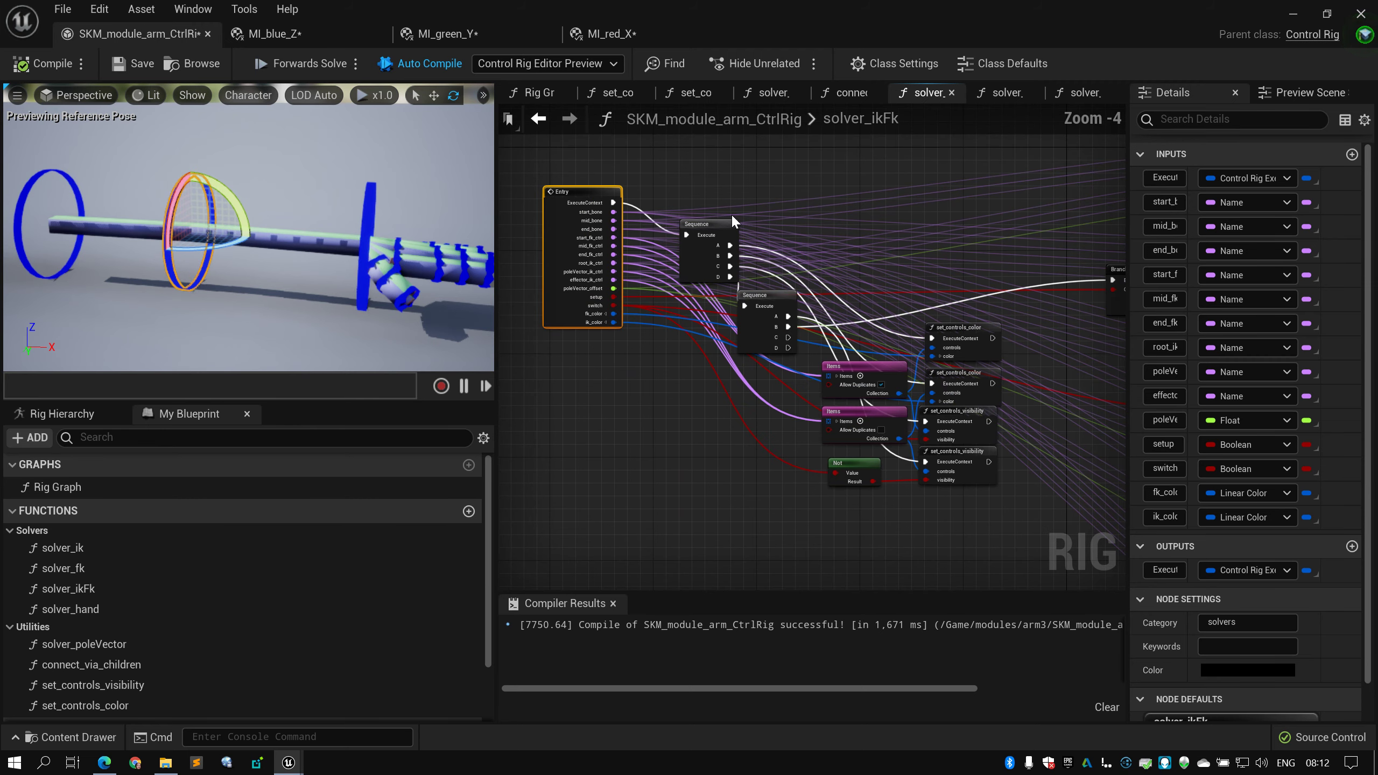
scroll(887, 241, "down", 2)
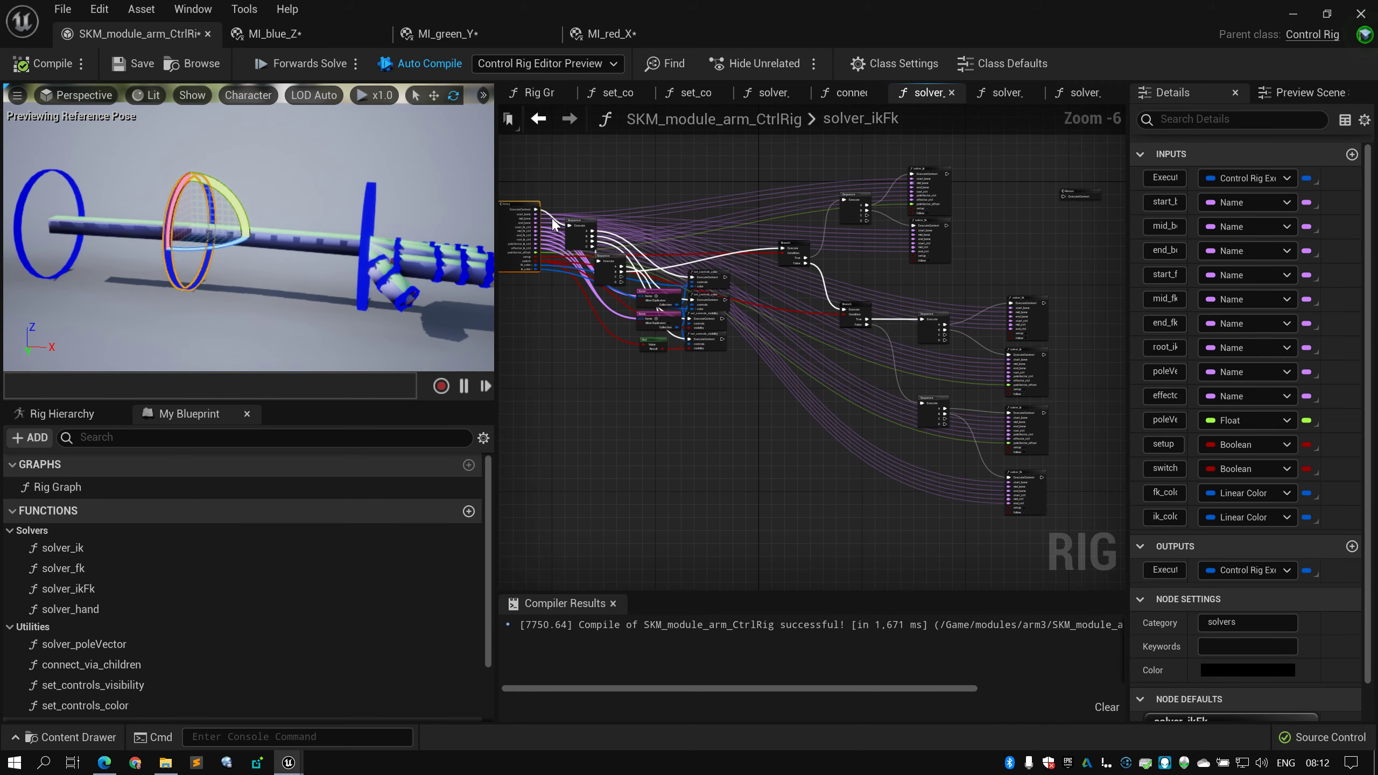
right_click_drag(842, 259, 894, 252)
scroll(786, 239, "up", 2)
right_click_drag(786, 240, 944, 230)
scroll(943, 230, "down", 1)
right_click_drag(855, 213, 814, 228)
scroll(814, 229, "up", 1)
scroll(715, 176, "down", 5)
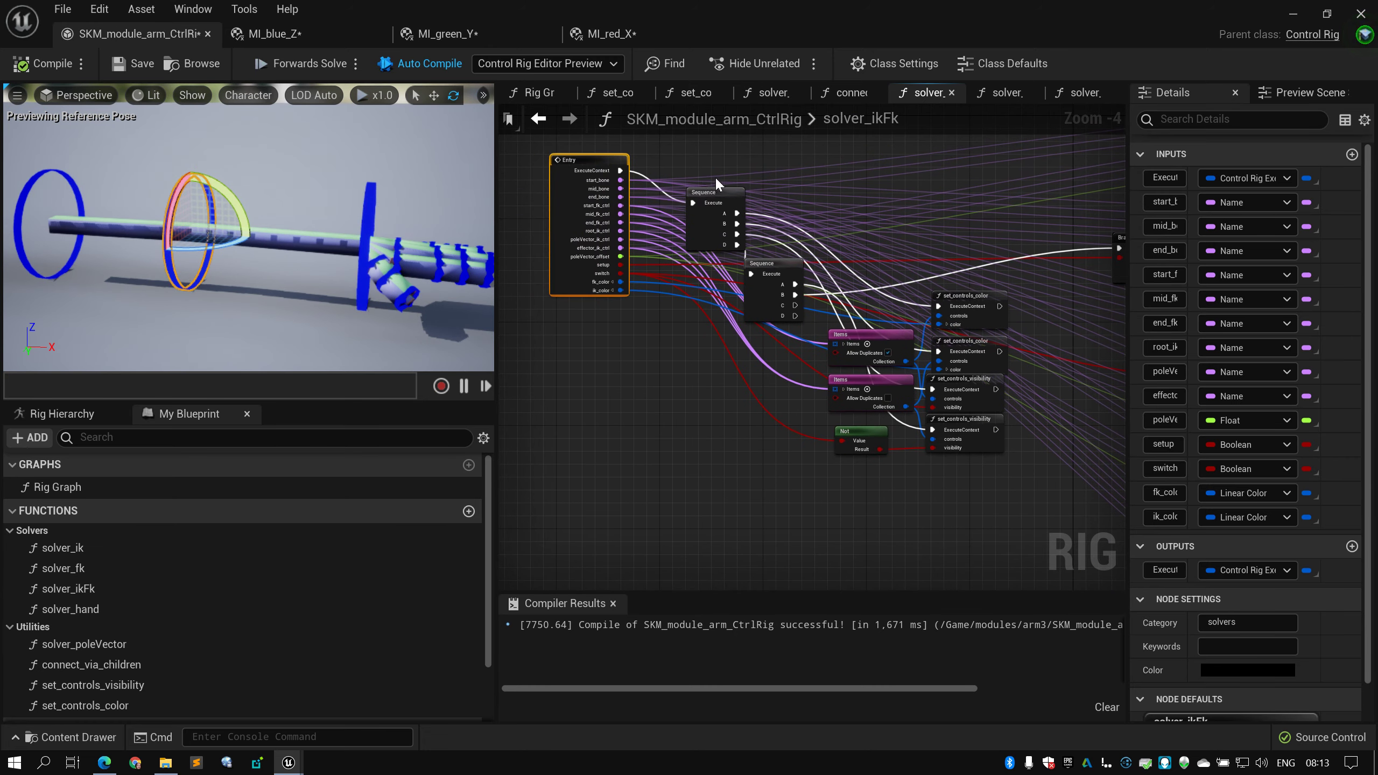
left_click_drag(564, 201, 1002, 459)
scroll(934, 343, "up", 2)
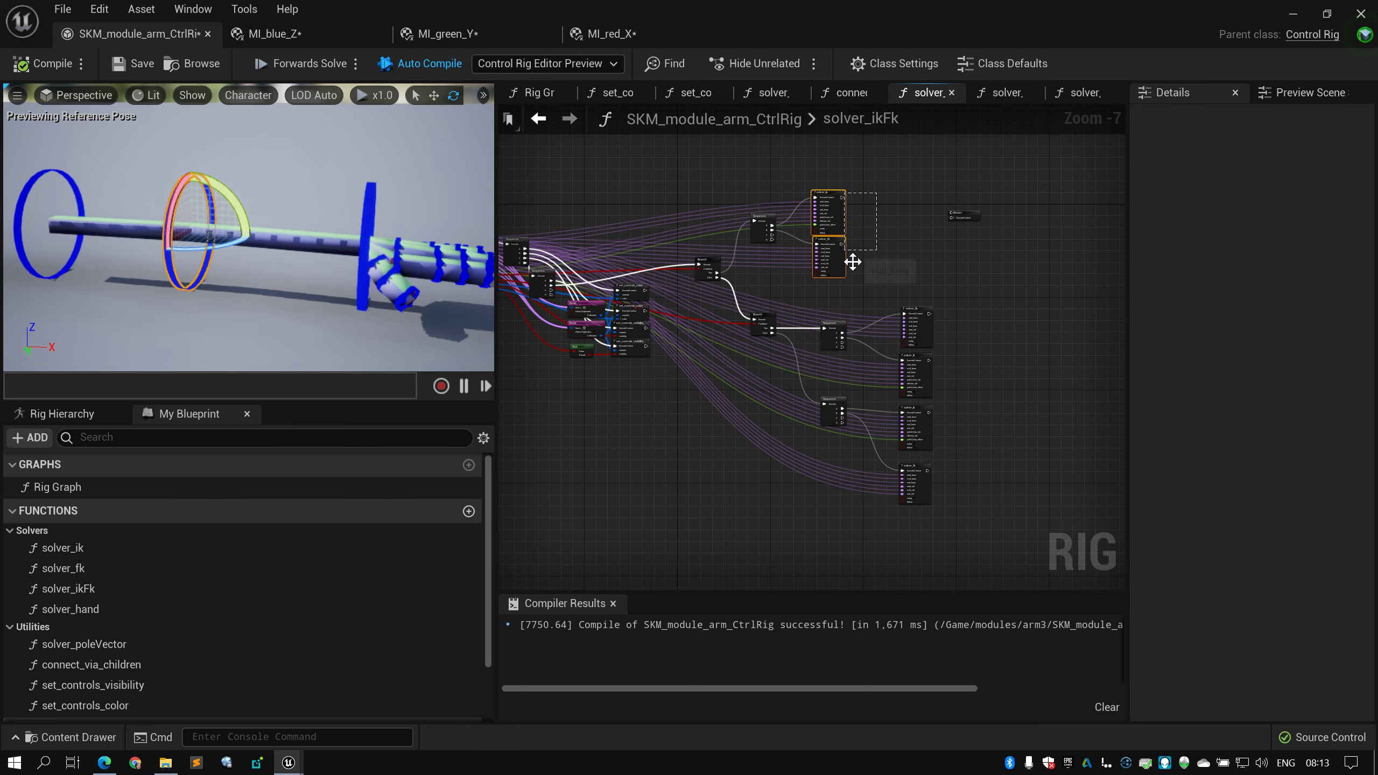
left_click(855, 260)
scroll(794, 225, "up", 3)
scroll(794, 225, "up", 3)
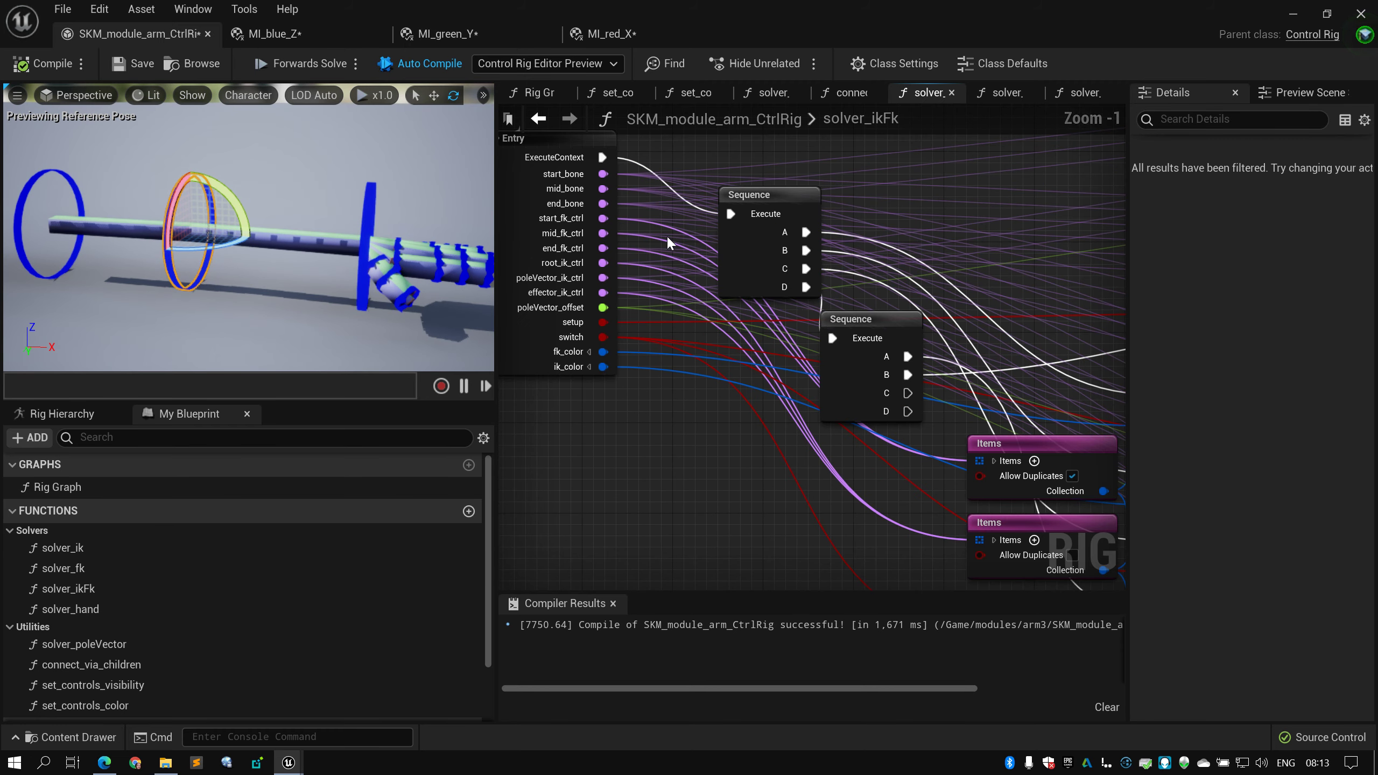
Examine how the Entry node and first Sequence feed the Items, Not, set_controls_color and set_controls_visibility nodes
scroll(667, 238, "down", 1)
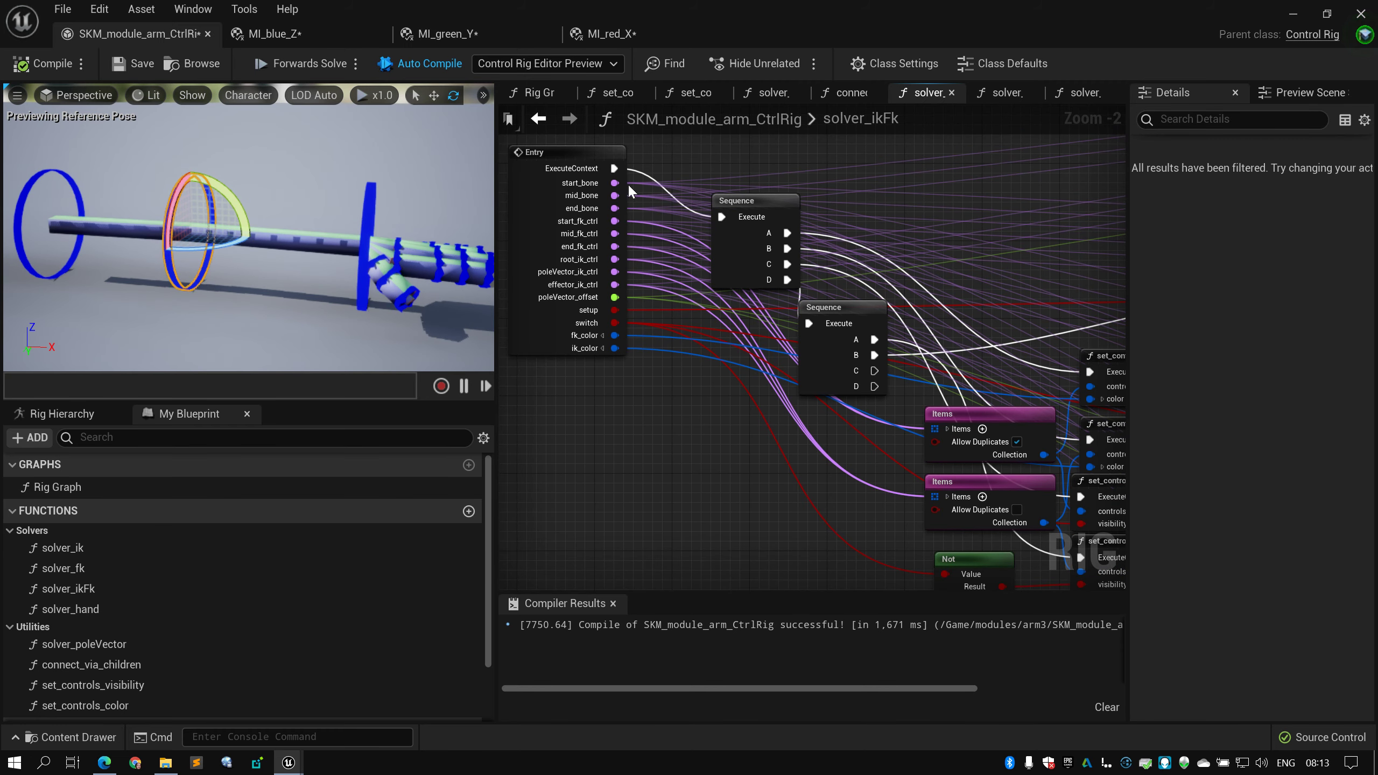
right_click_drag(864, 203, 784, 154)
scroll(813, 158, "down", 1)
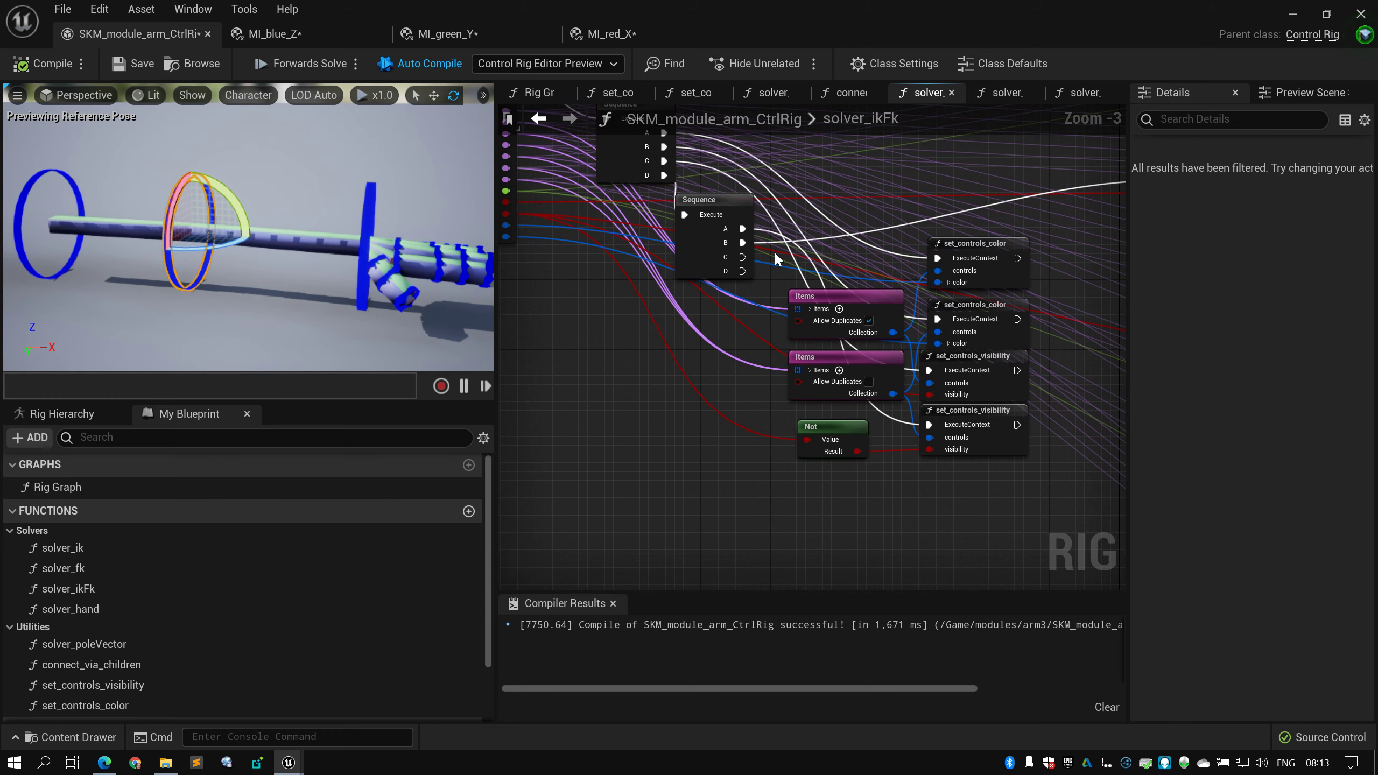
scroll(777, 260, "down", 2)
left_click_drag(851, 384, 818, 258)
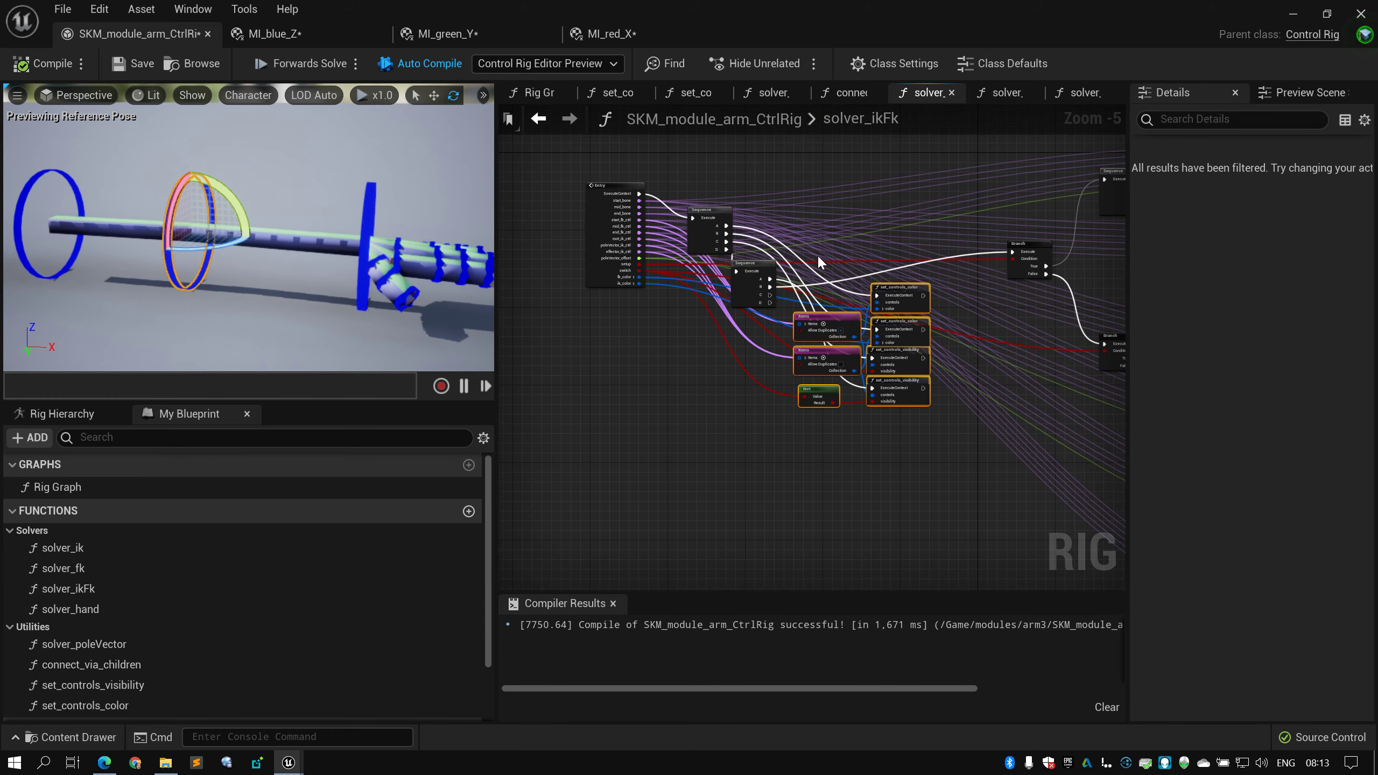
left_click(780, 168)
scroll(805, 204, "up", 2)
scroll(775, 219, "down", 2)
scroll(614, 299, "up", 2)
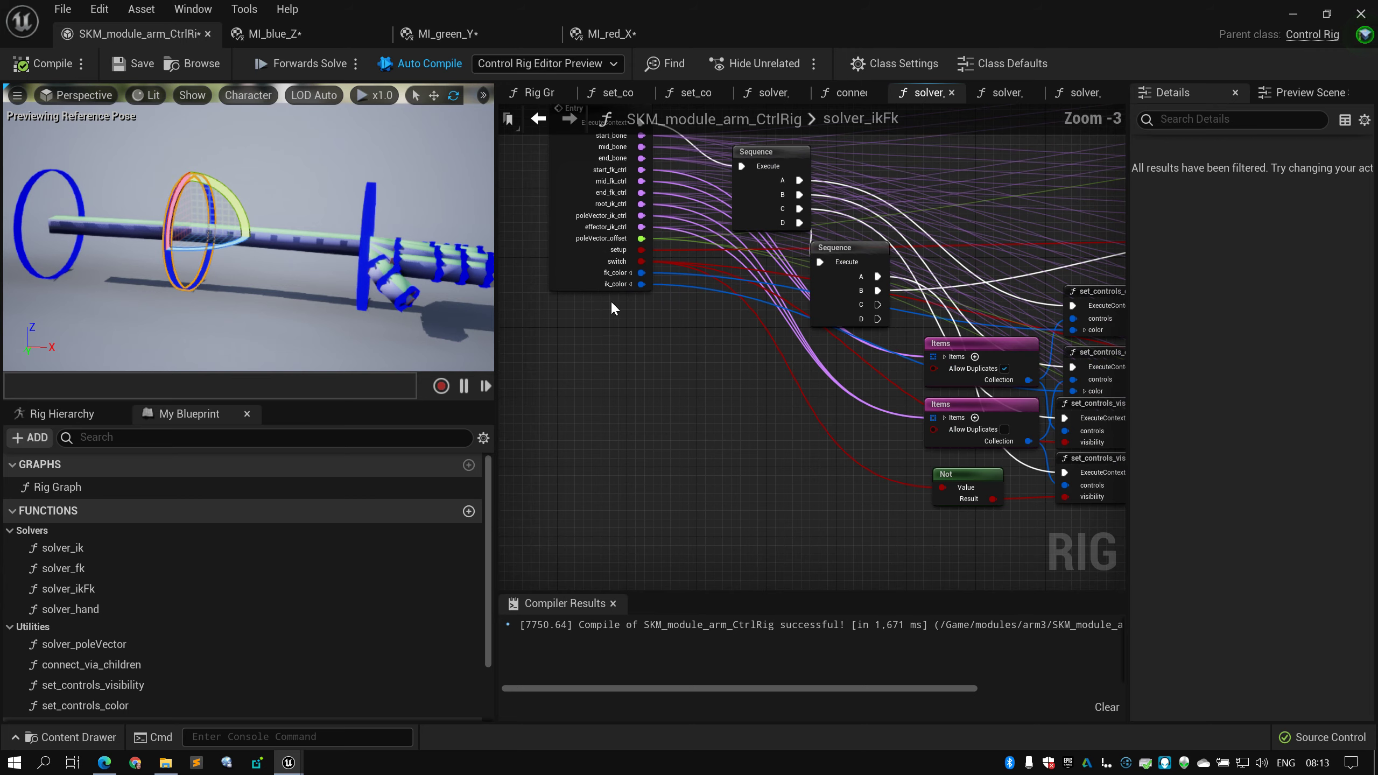
left_click(579, 292)
scroll(613, 299, "down", 3)
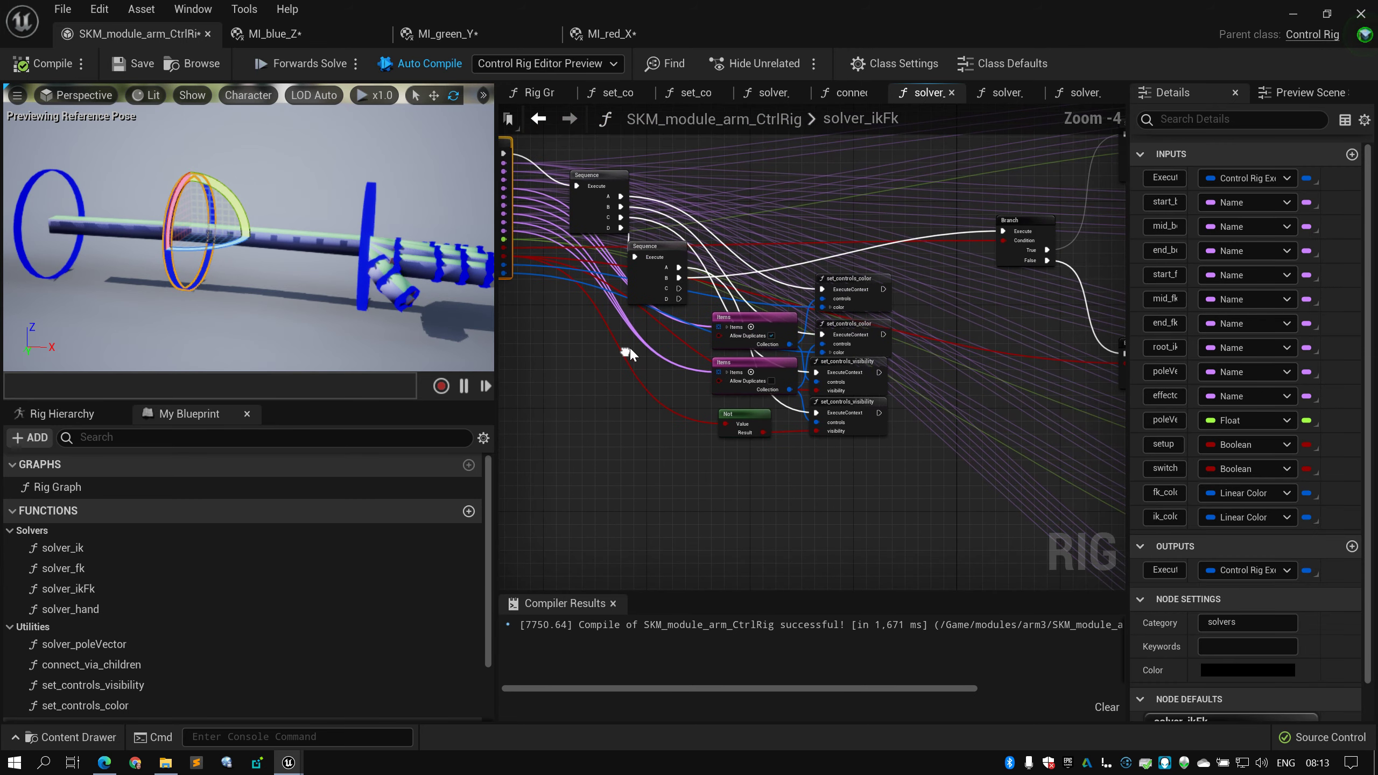
scroll(564, 353, "up", 2)
left_click_drag(961, 458, 777, 364)
left_click(603, 293)
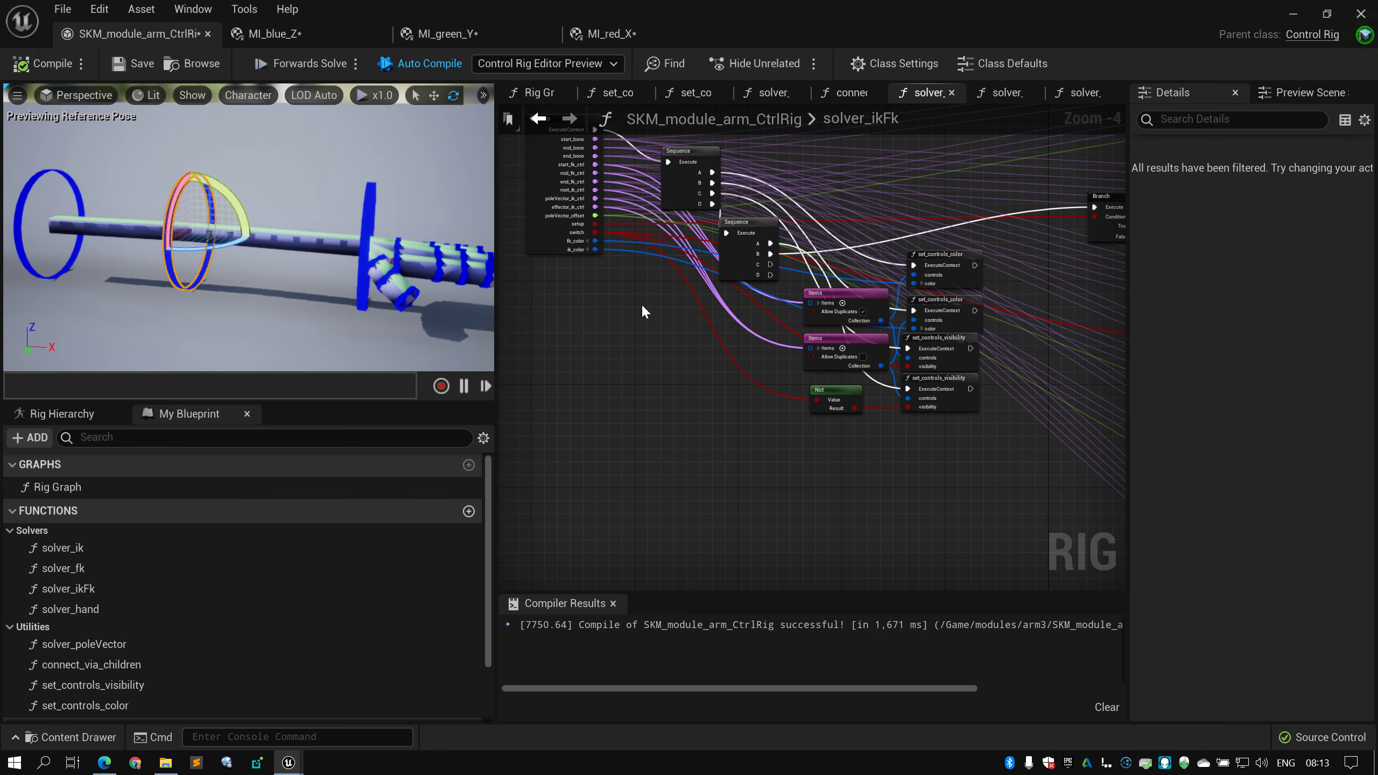
Follow the execution flow past the color and visibility nodes to the first Branch and its True sequence's solver_ik and solver_fk nodes
right_click_drag(696, 305, 592, 297)
scroll(608, 302, "down", 1)
scroll(697, 346, "up", 2)
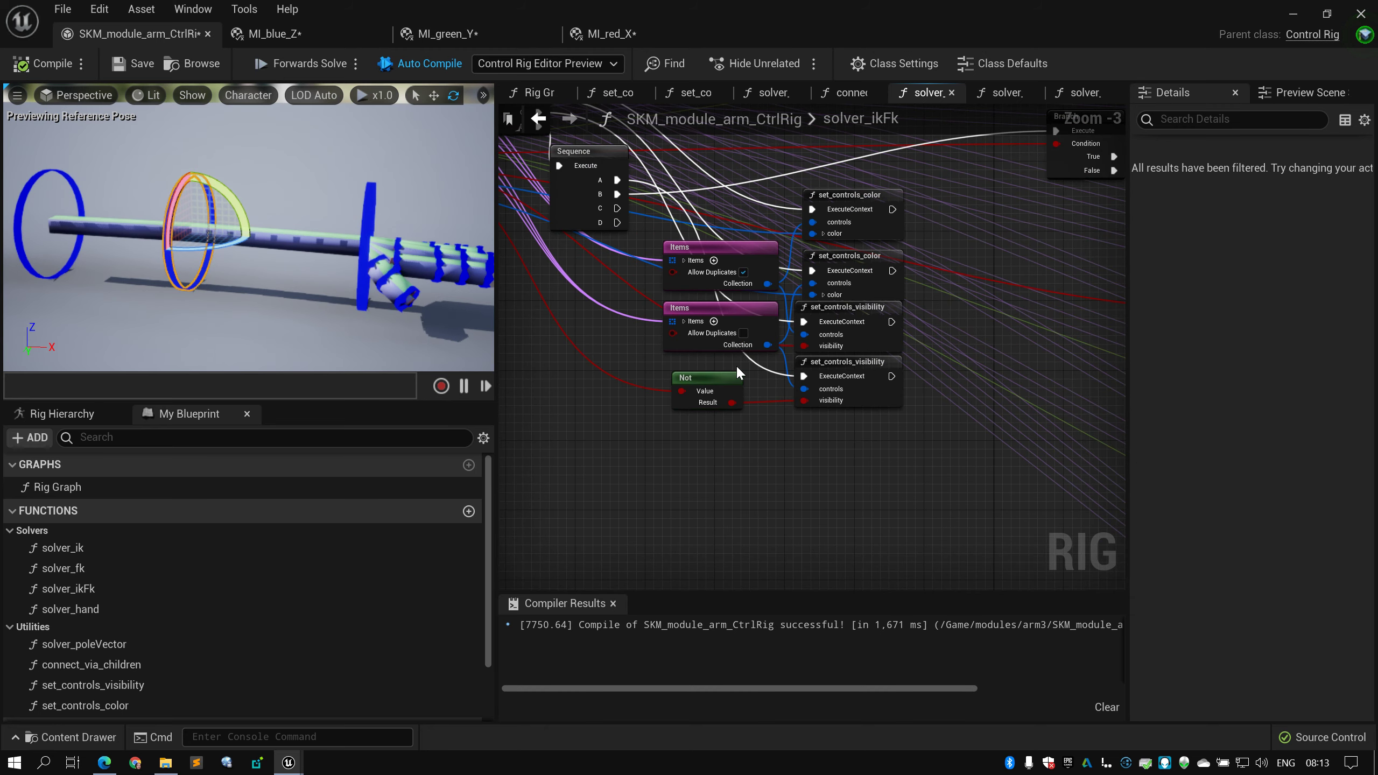
right_click_drag(739, 365, 681, 348)
scroll(682, 348, "down", 2)
right_click_drag(829, 301, 976, 312)
scroll(772, 344, "up", 1)
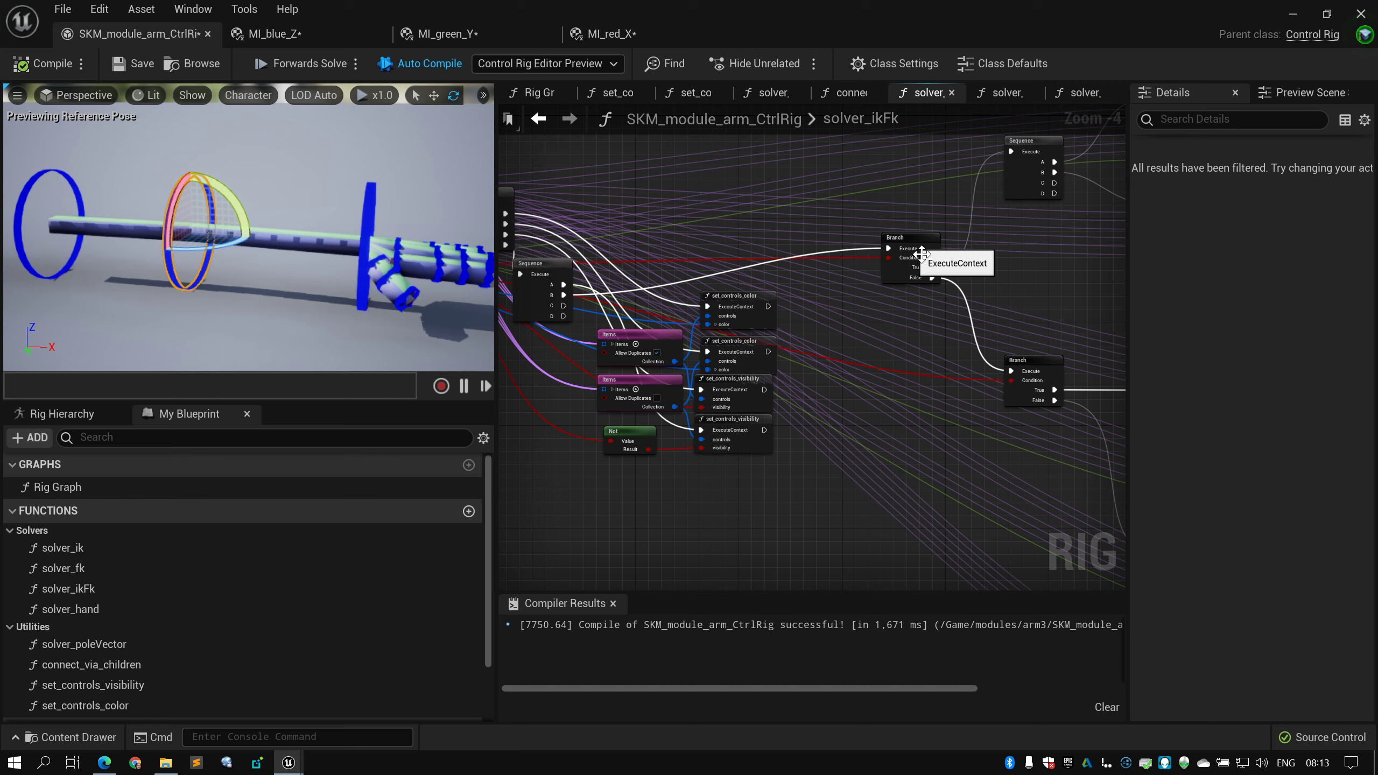
right_click_drag(760, 307, 641, 251)
right_click_drag(868, 242, 663, 234)
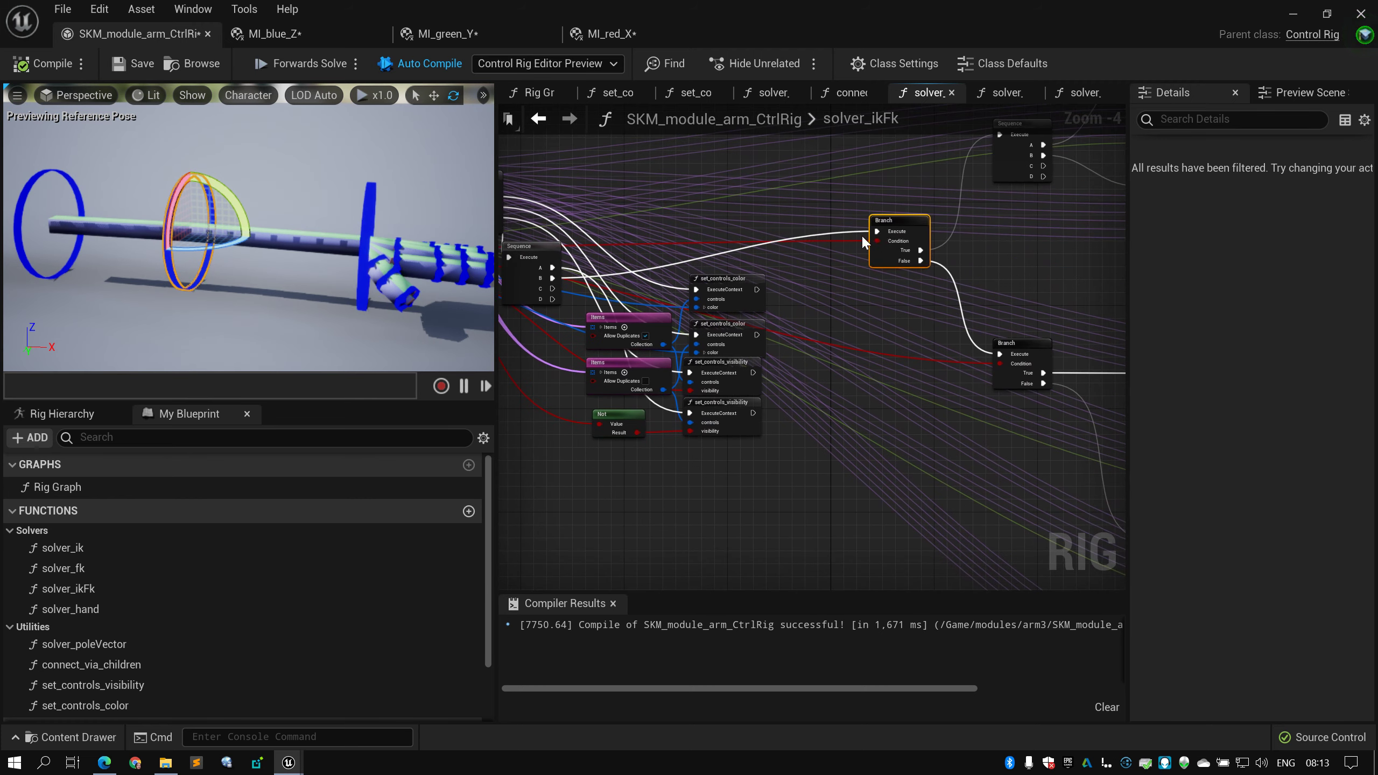
right_click_drag(892, 259, 708, 299)
scroll(821, 201, "up", 2)
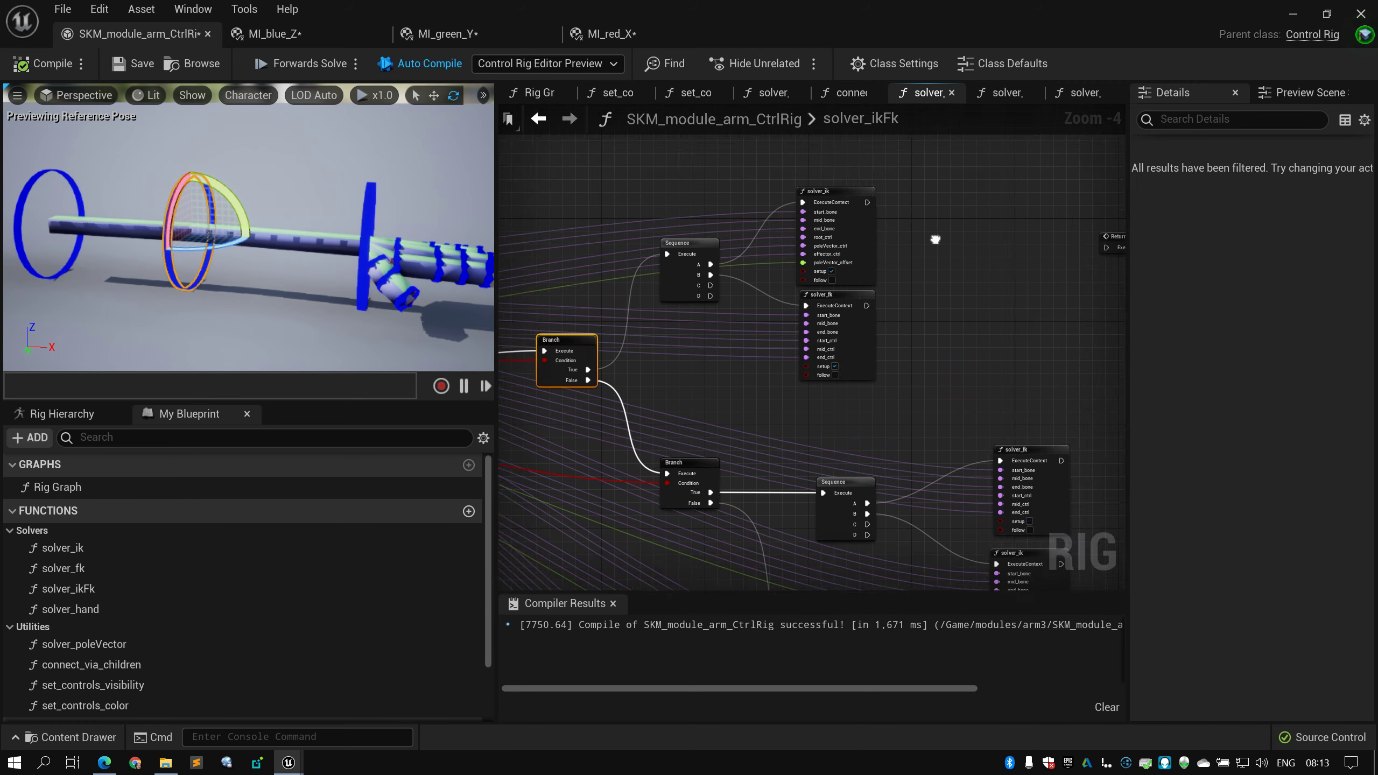
right_click_drag(936, 234, 862, 253)
scroll(862, 253, "down", 3)
scroll(814, 271, "up", 3)
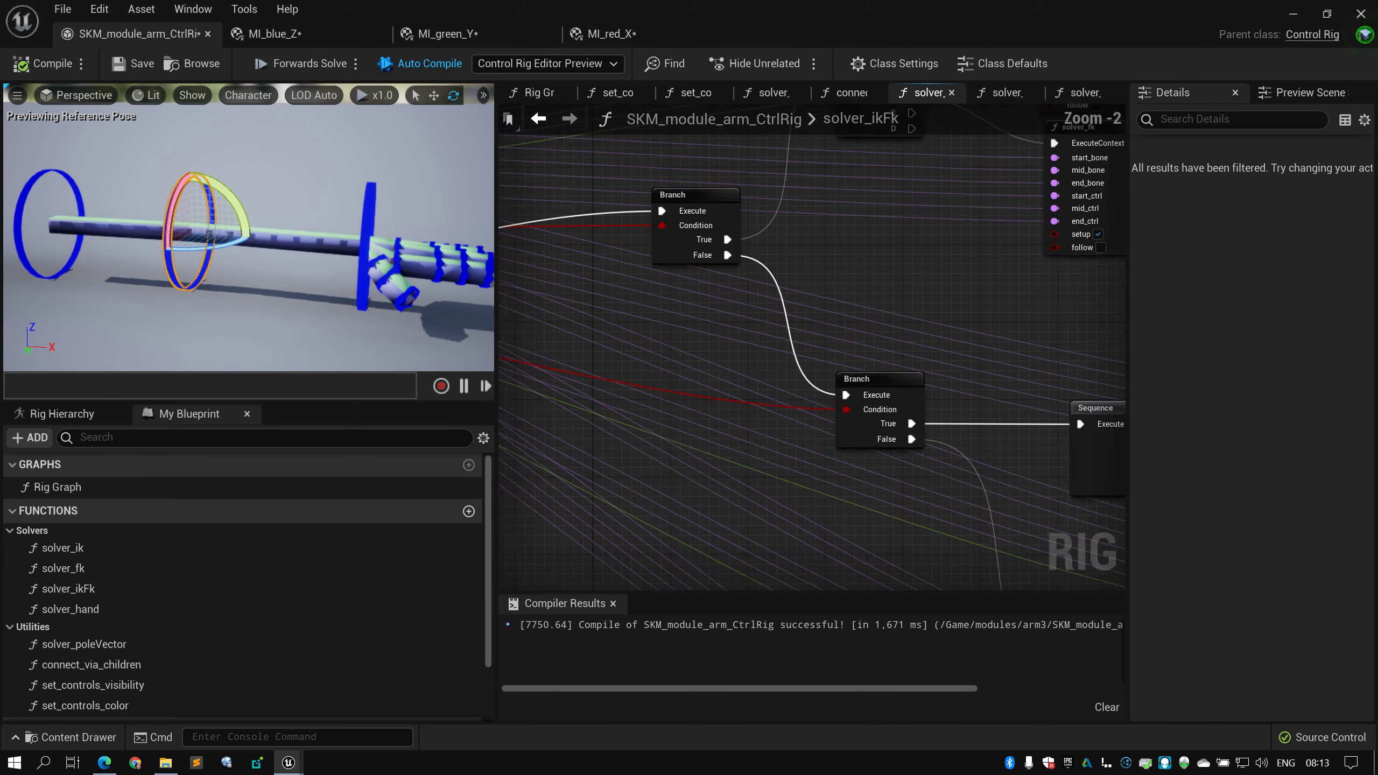
Trace the Entry node's switch input to the second Branch's Condition and inspect that Branch's True and False sequences
right_click_drag(742, 299, 834, 307)
scroll(816, 271, "down", 3)
scroll(834, 307, "up", 3)
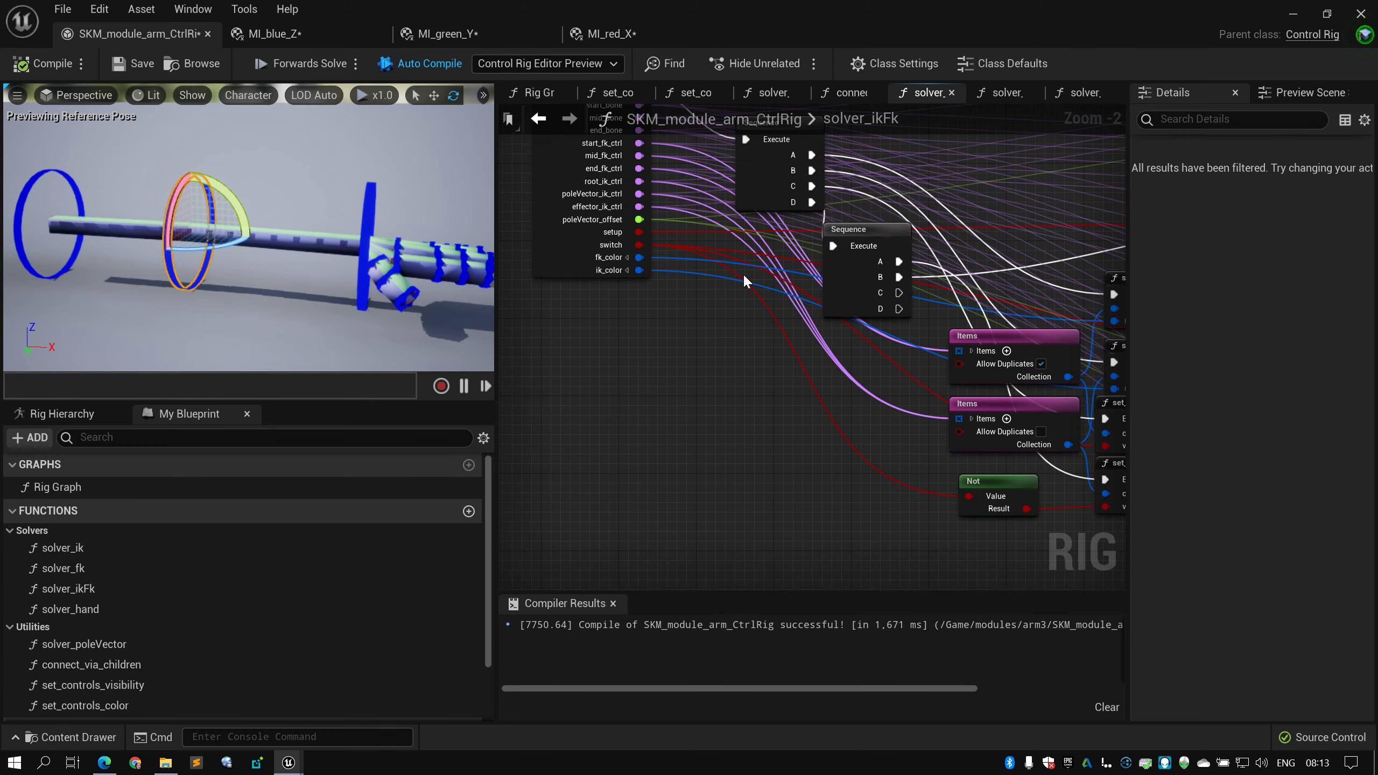
right_click_drag(743, 274, 746, 277)
scroll(745, 277, "down", 2)
scroll(748, 280, "up", 2)
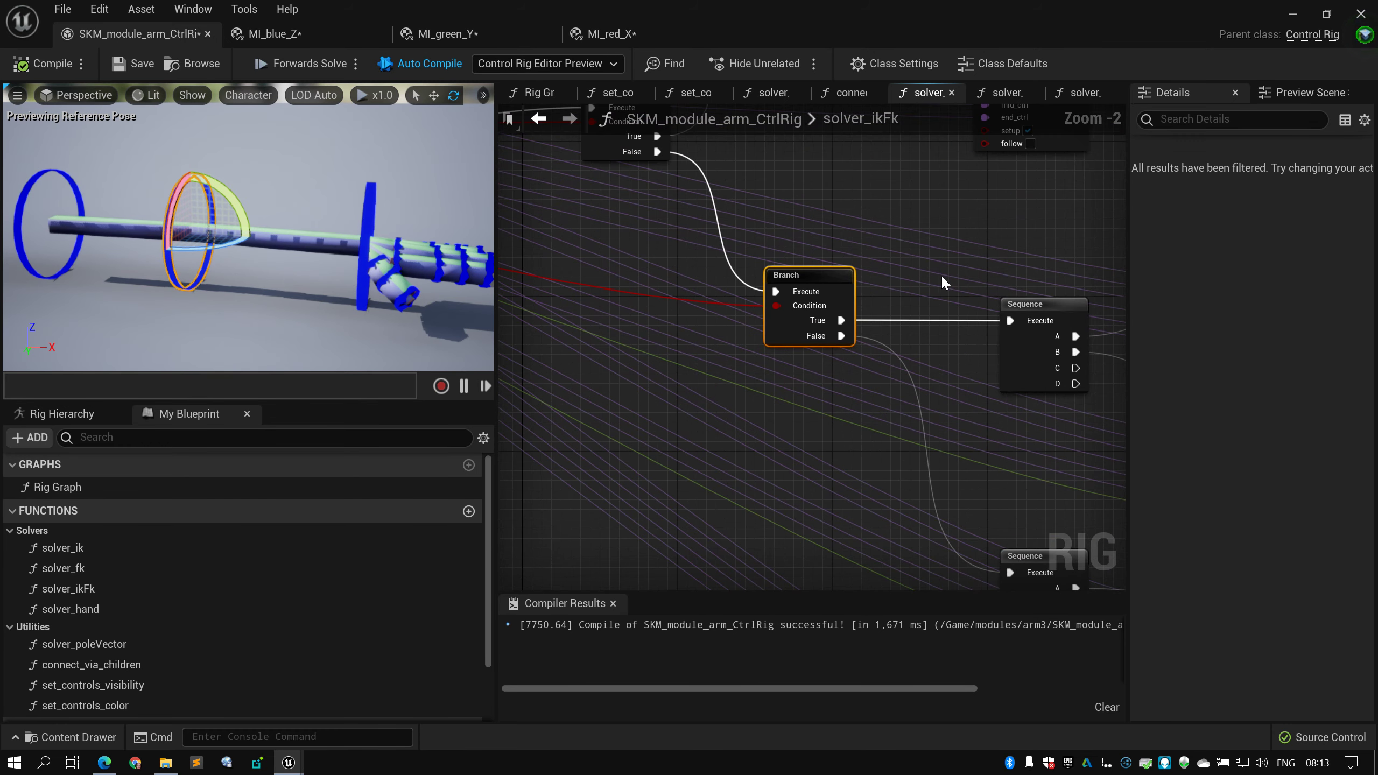
scroll(648, 224, "down", 1)
right_click_drag(943, 278, 732, 204)
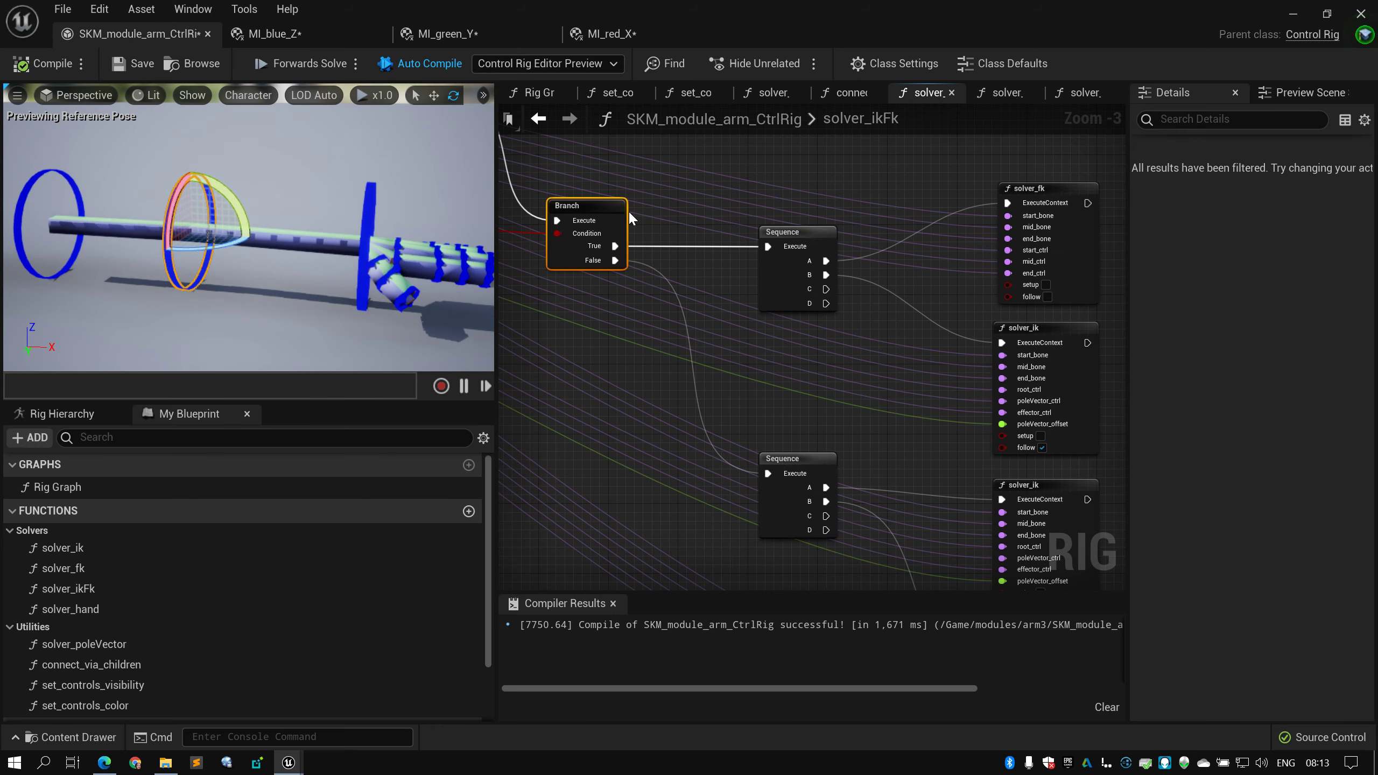
right_click_drag(696, 241, 647, 223)
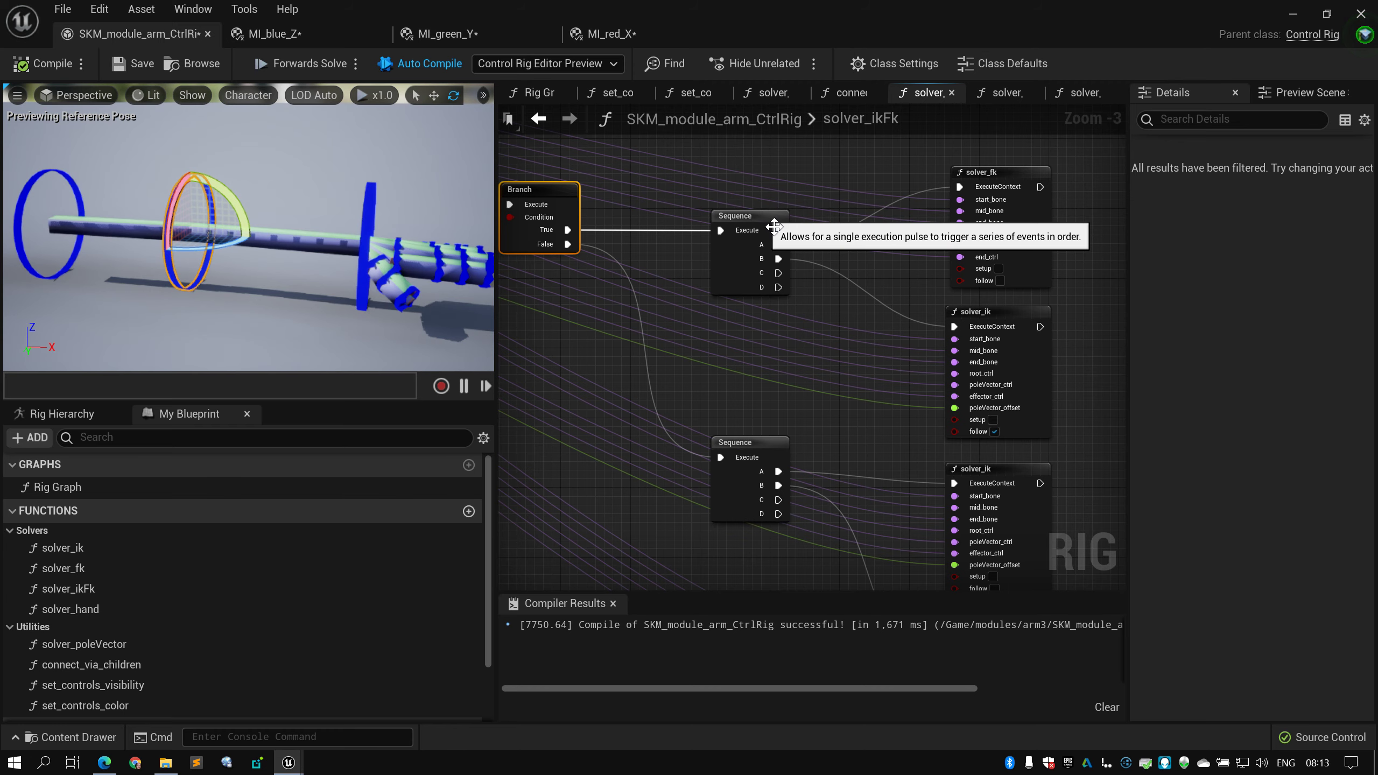
Compare the setup and follow options of the solver_fk and solver_ik nodes in the second Branch's True sequence
scroll(825, 191, "up", 1)
left_click(931, 192)
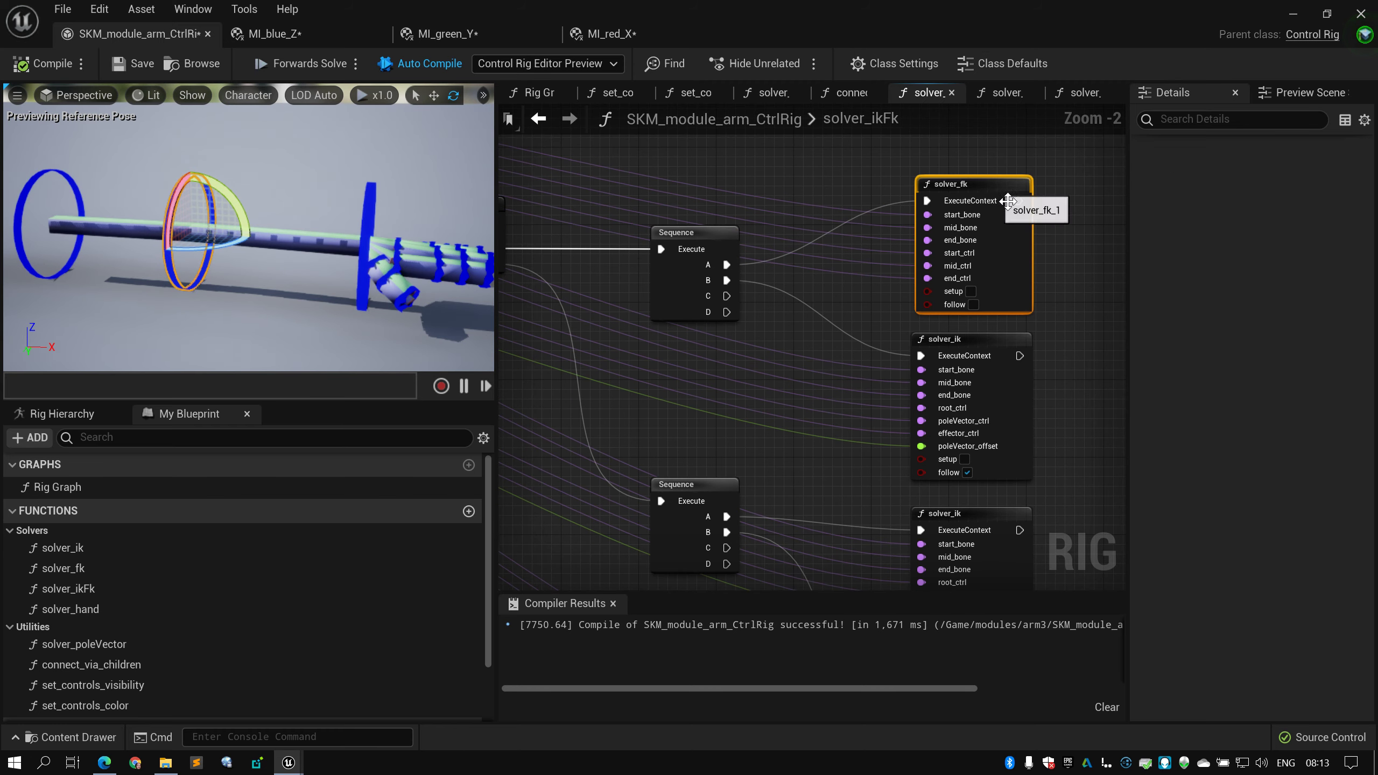
right_click_drag(931, 191, 778, 202)
scroll(842, 240, "up", 1)
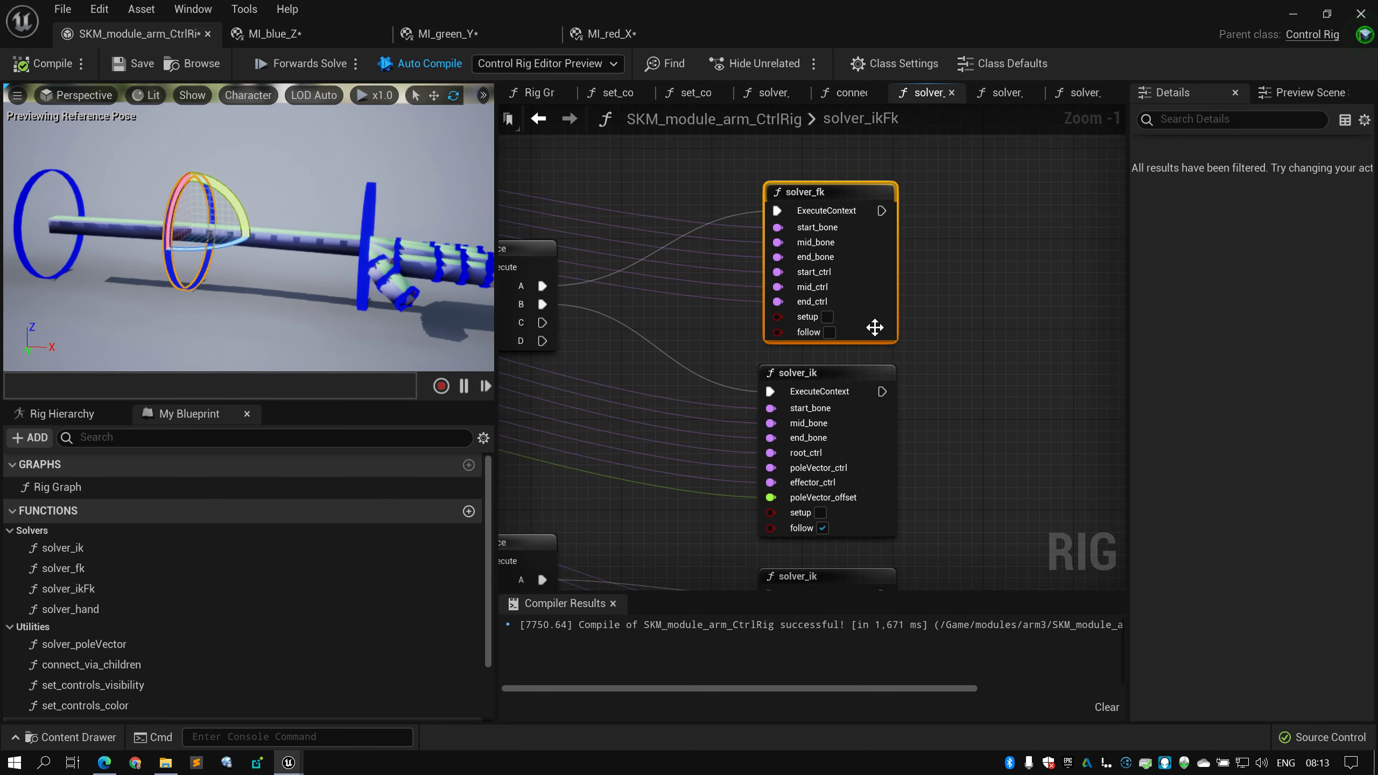
scroll(821, 311, "down", 4)
right_click_drag(812, 342, 867, 392)
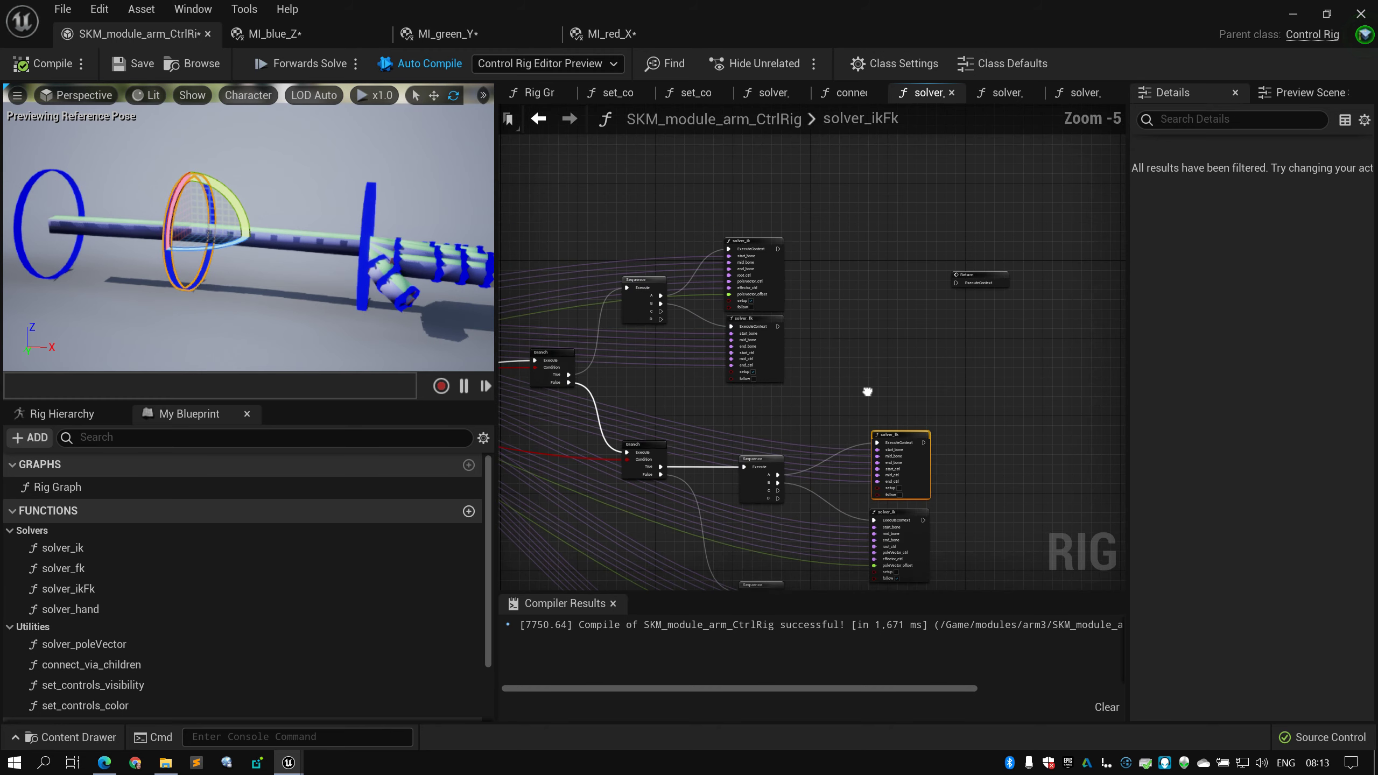
scroll(707, 391, "up", 2)
scroll(913, 428, "up", 2)
scroll(985, 338, "up", 1)
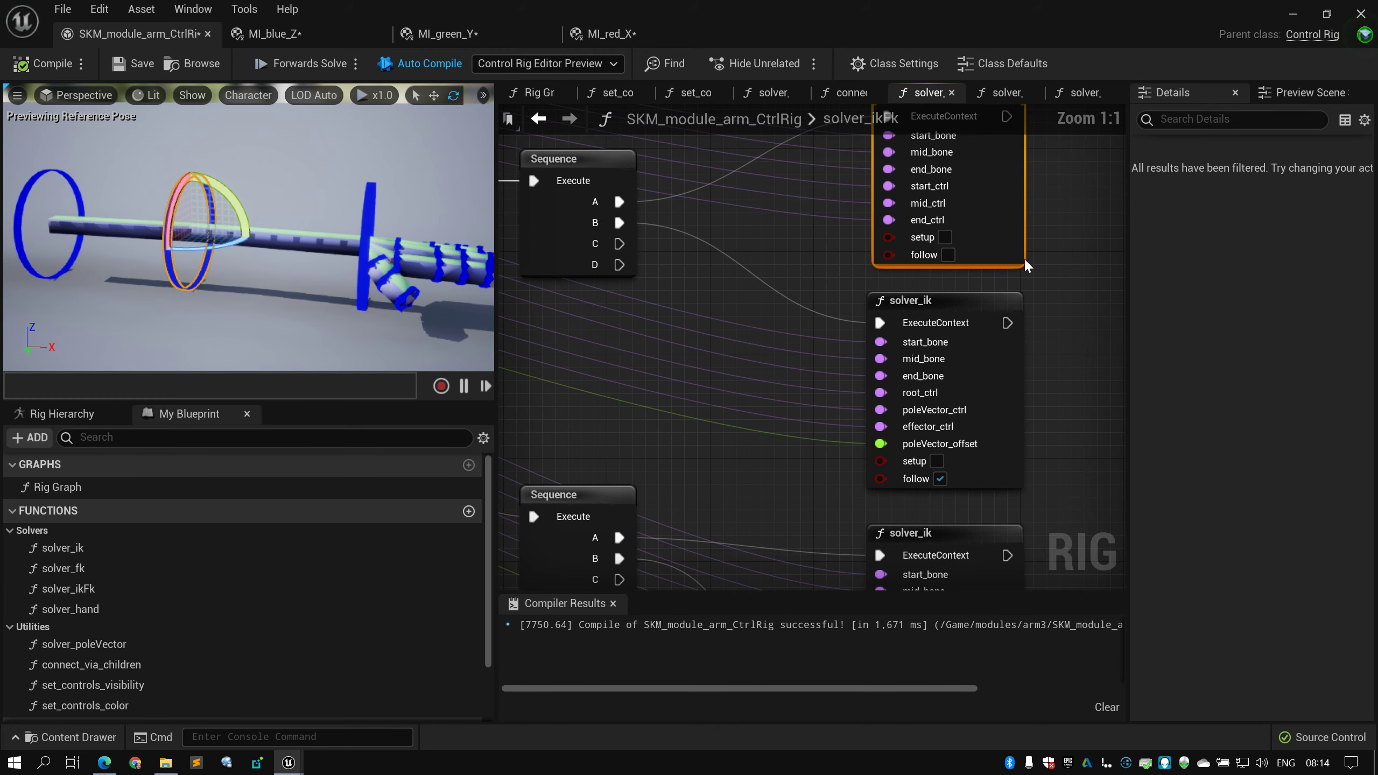
left_click(955, 312)
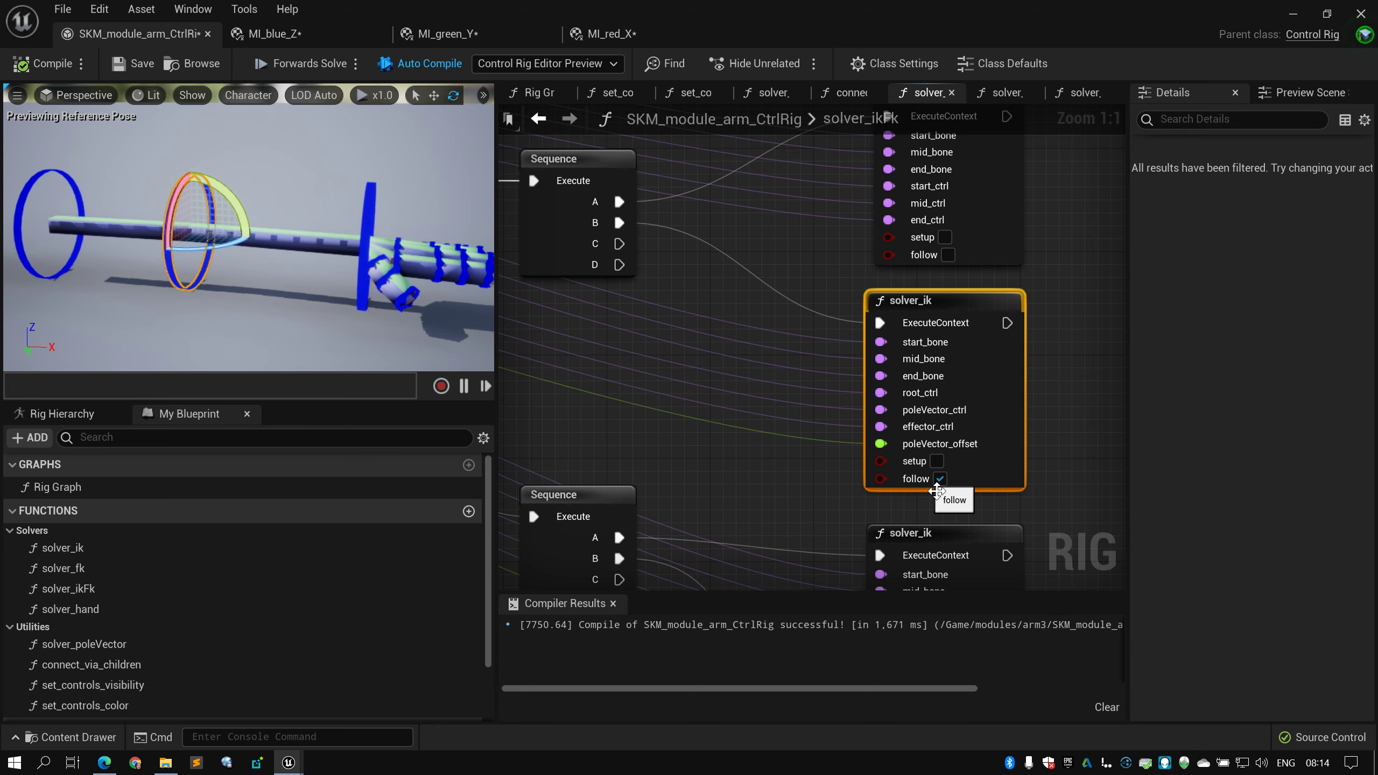
scroll(1021, 341, "down", 2)
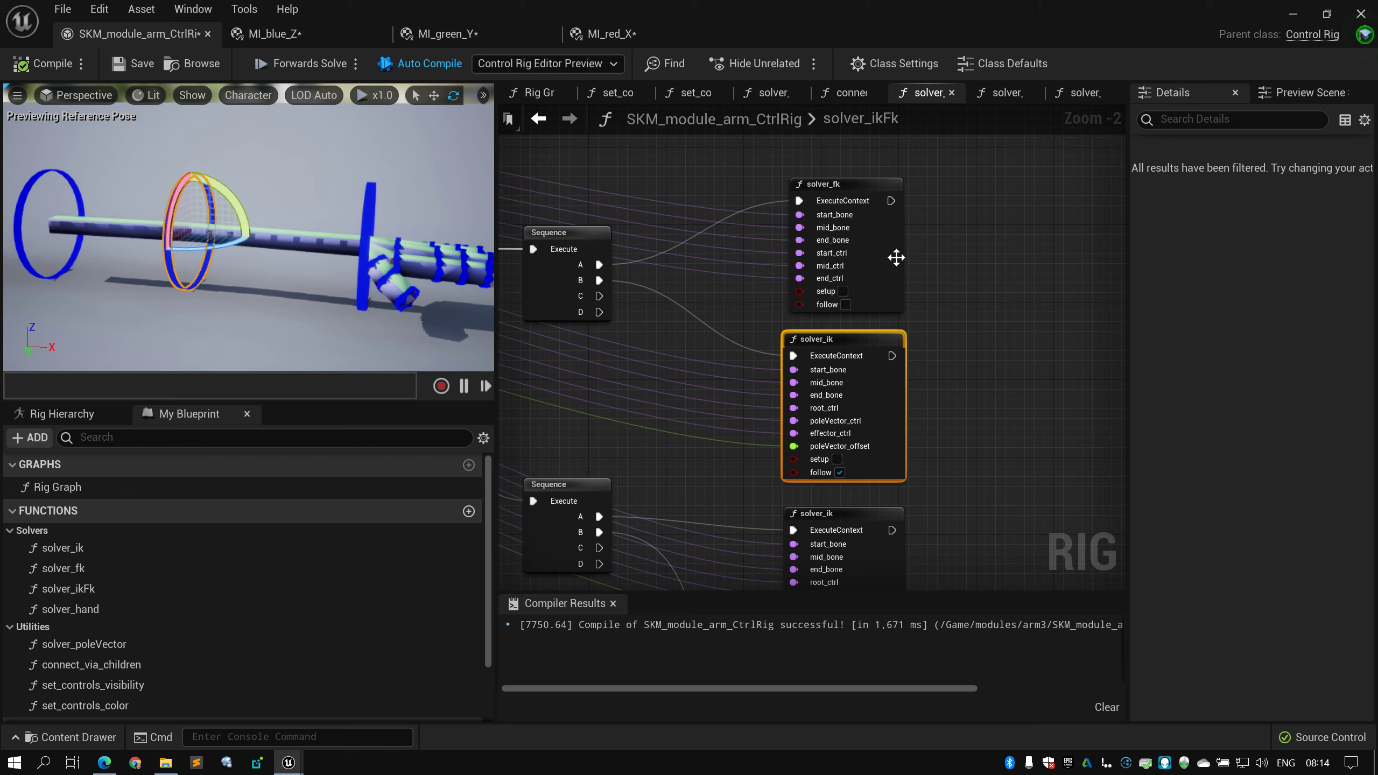
left_click(896, 259)
left_click(886, 363)
left_click(899, 262)
right_click_drag(953, 305, 980, 222)
left_click(903, 269)
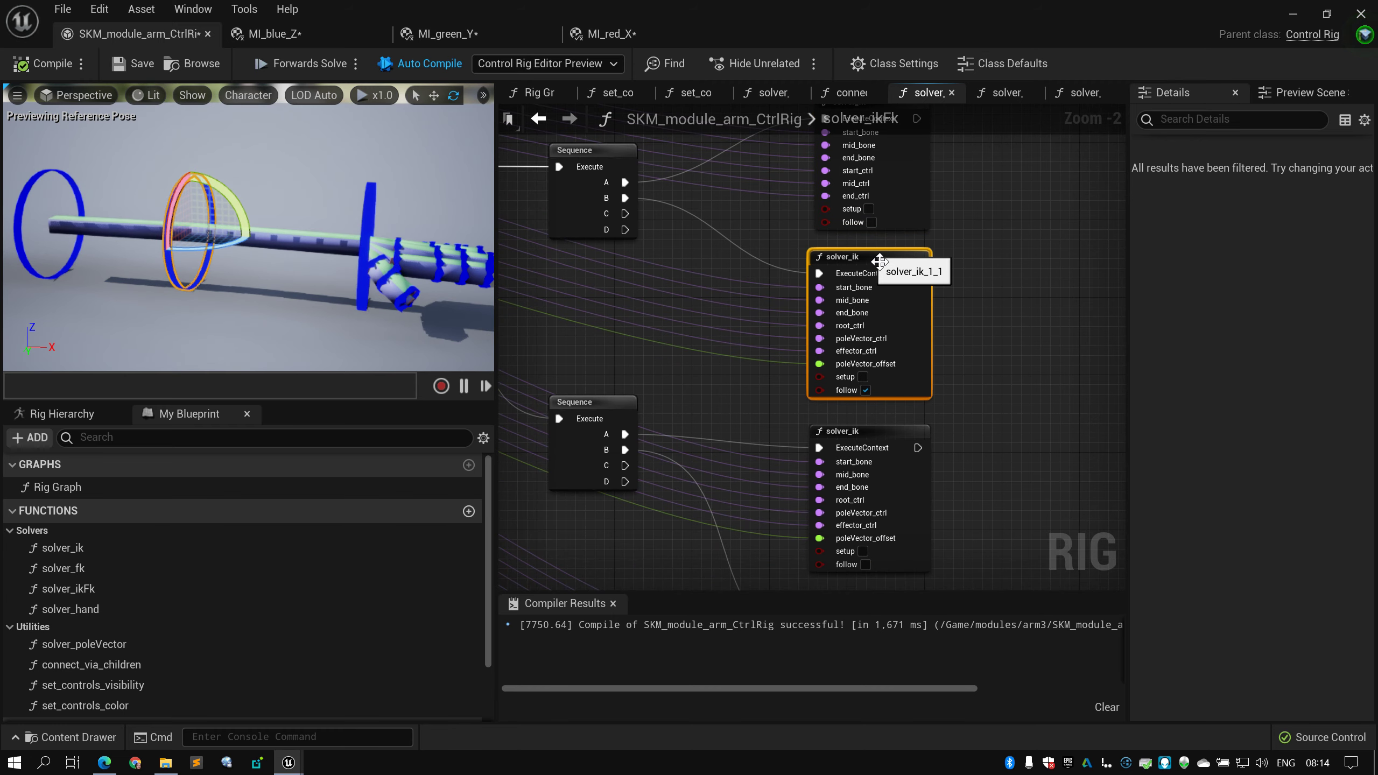
Rotate the selected lower arm FK control in the viewport to bend the arm at the elbow
left_click_drag(215, 254, 44, 173)
left_click_drag(231, 256, 184, 244)
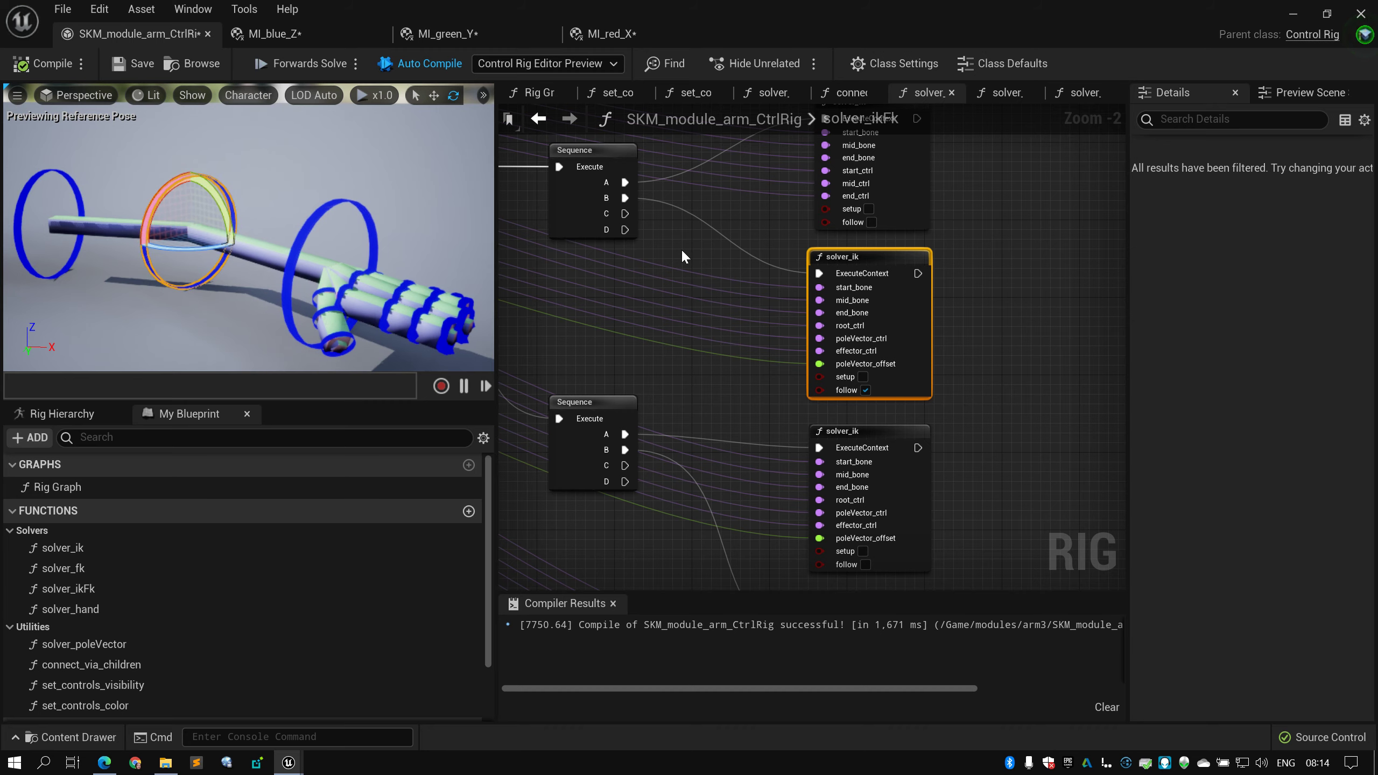
Review the Entry node's connections to the color and visibility nodes, and follow the flow back to the second Branch's False output
scroll(681, 248, "down", 3)
right_click_drag(792, 202, 872, 279)
right_click_drag(738, 223, 776, 296)
scroll(774, 296, "up", 2)
right_click_drag(704, 253, 776, 269)
scroll(776, 268, "down", 3)
right_click_drag(679, 265, 862, 259)
scroll(706, 226, "up", 3)
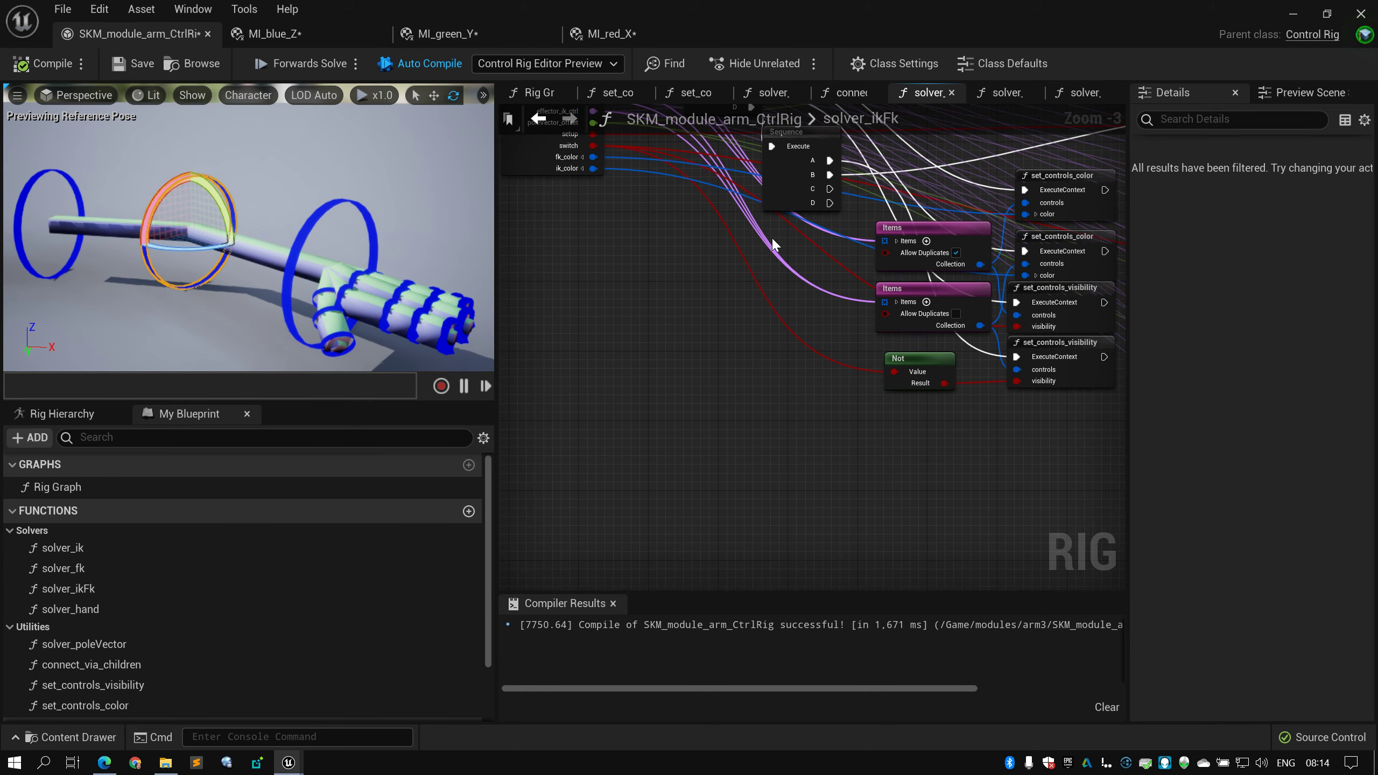
right_click_drag(777, 246, 661, 226)
scroll(661, 227, "down", 1)
right_click_drag(801, 239, 711, 175)
scroll(725, 172, "up", 1)
left_click(638, 172)
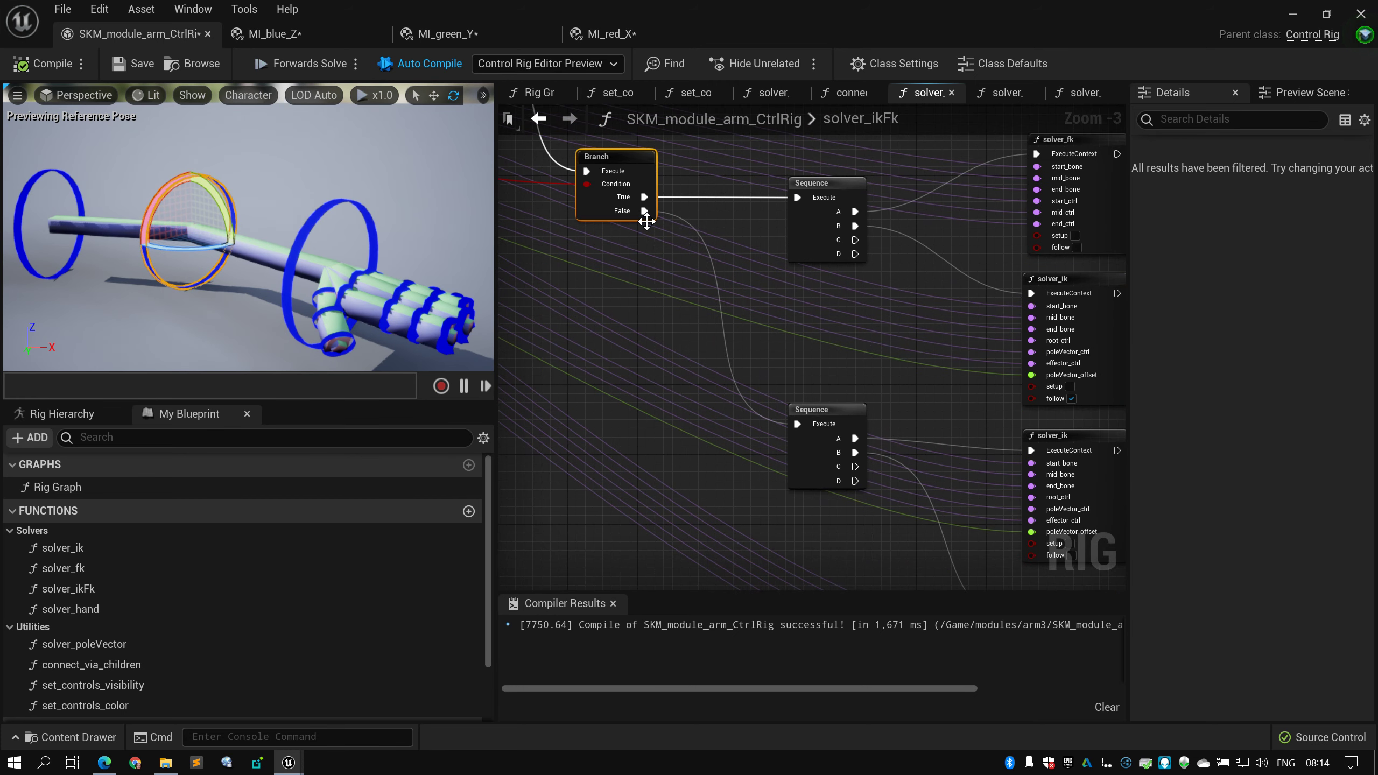
Align the solver_fk node directly beneath the solver_ik node in the second Branch's False sequence
right_click_drag(798, 307, 713, 170)
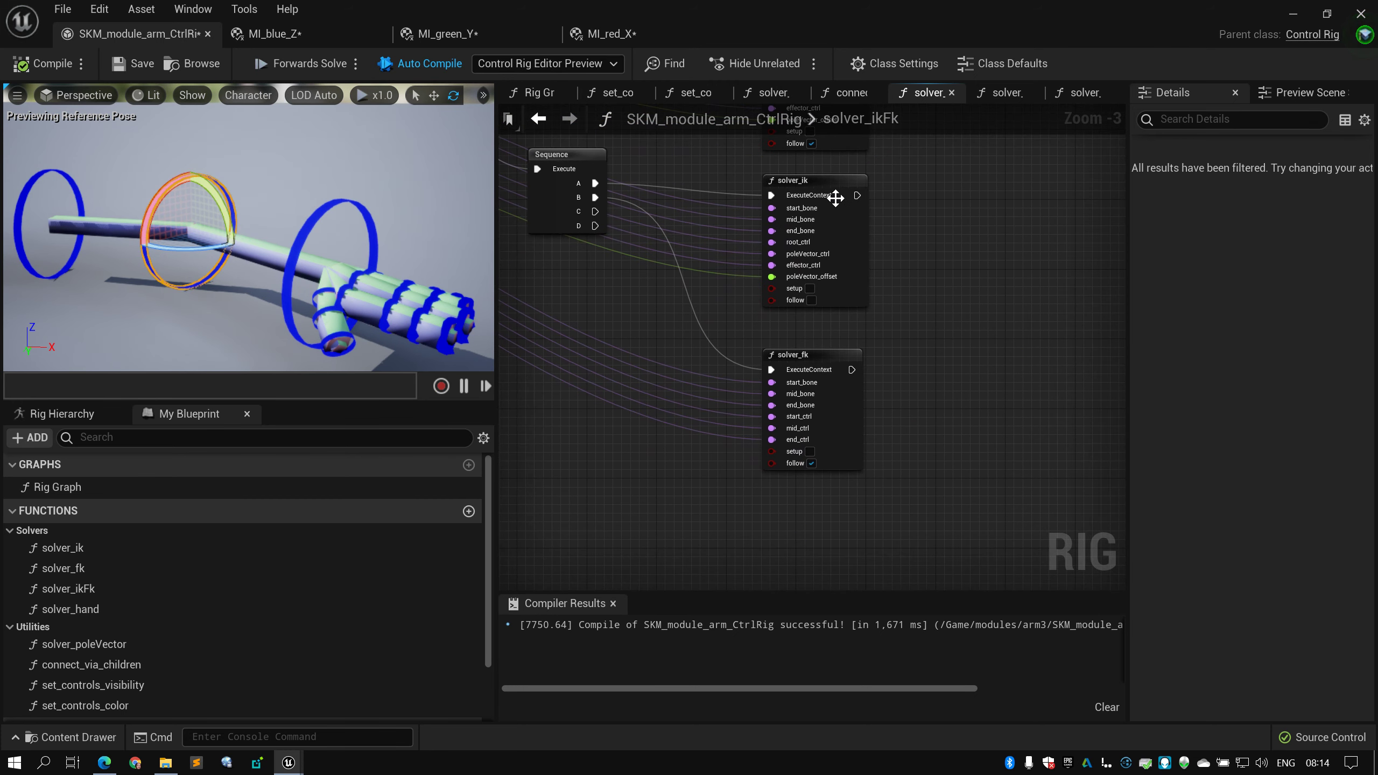
left_click(834, 199)
left_click_drag(837, 373, 846, 355)
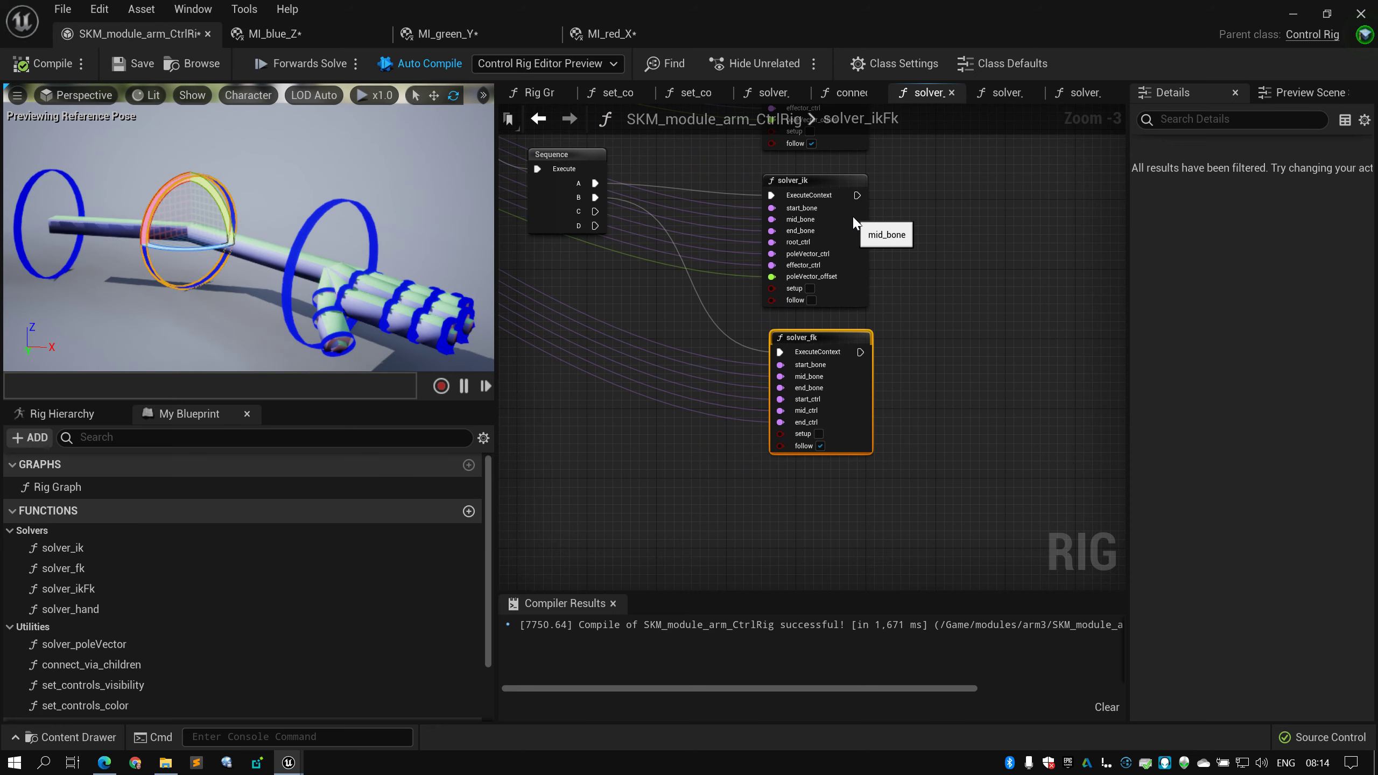
left_click(823, 208)
scroll(898, 196, "up", 1)
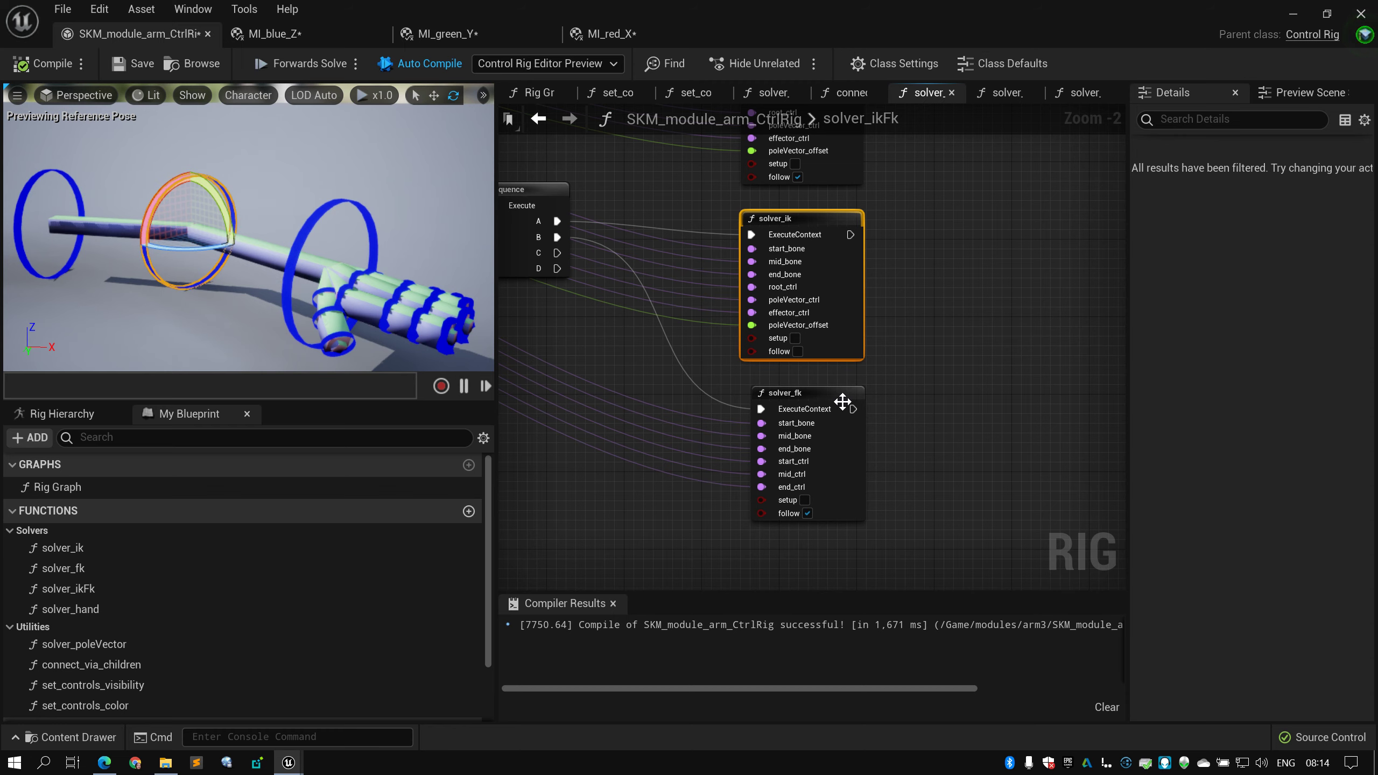
left_click_drag(840, 403, 828, 392)
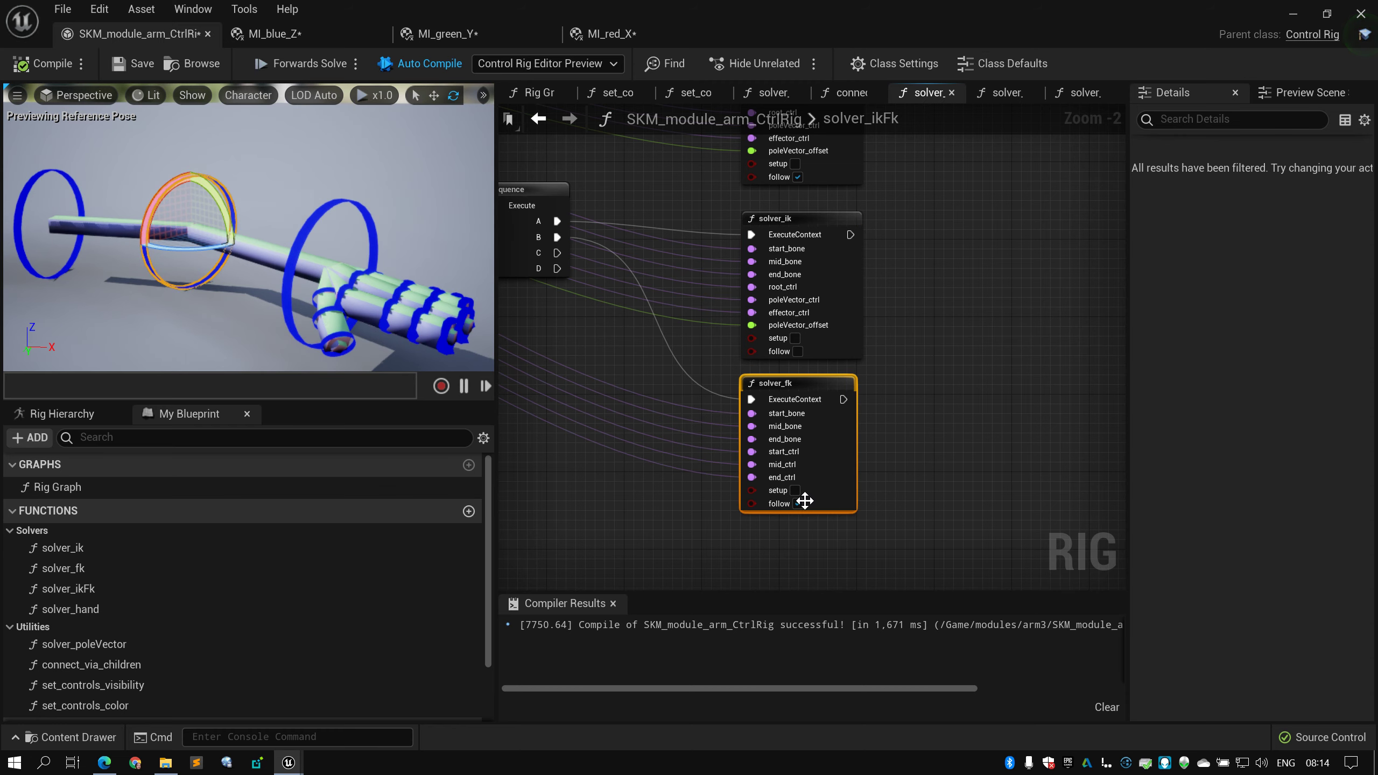
Examine the solver_ik and solver_fk node pairs in the second Branch's True and False sequences, comparing their order and follow options
right_click_drag(928, 352, 903, 426)
scroll(900, 421, "down", 2)
right_click_drag(886, 298, 920, 397)
scroll(921, 397, "down", 1)
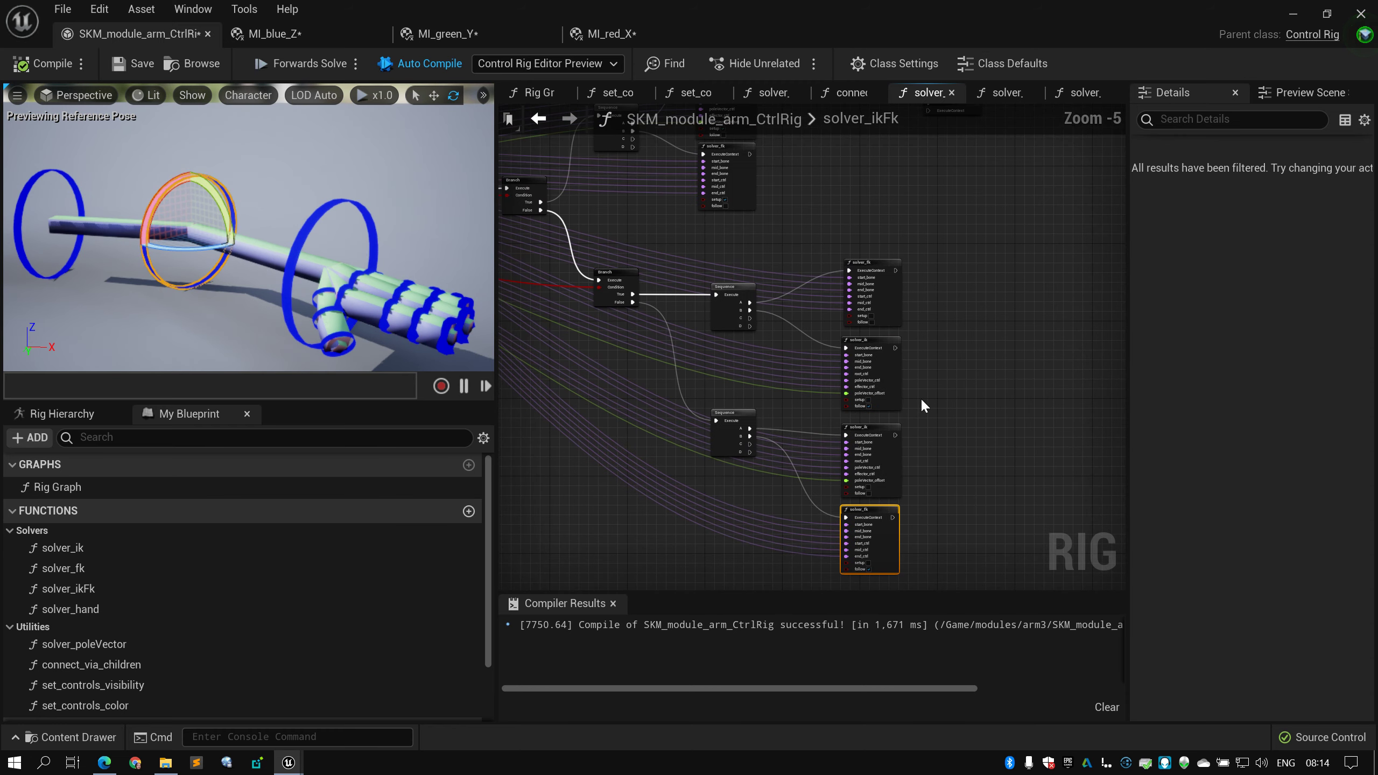
scroll(921, 398, "up", 2)
left_click_drag(922, 241, 863, 348)
right_click_drag(927, 397, 897, 264)
left_click_drag(905, 357, 821, 510)
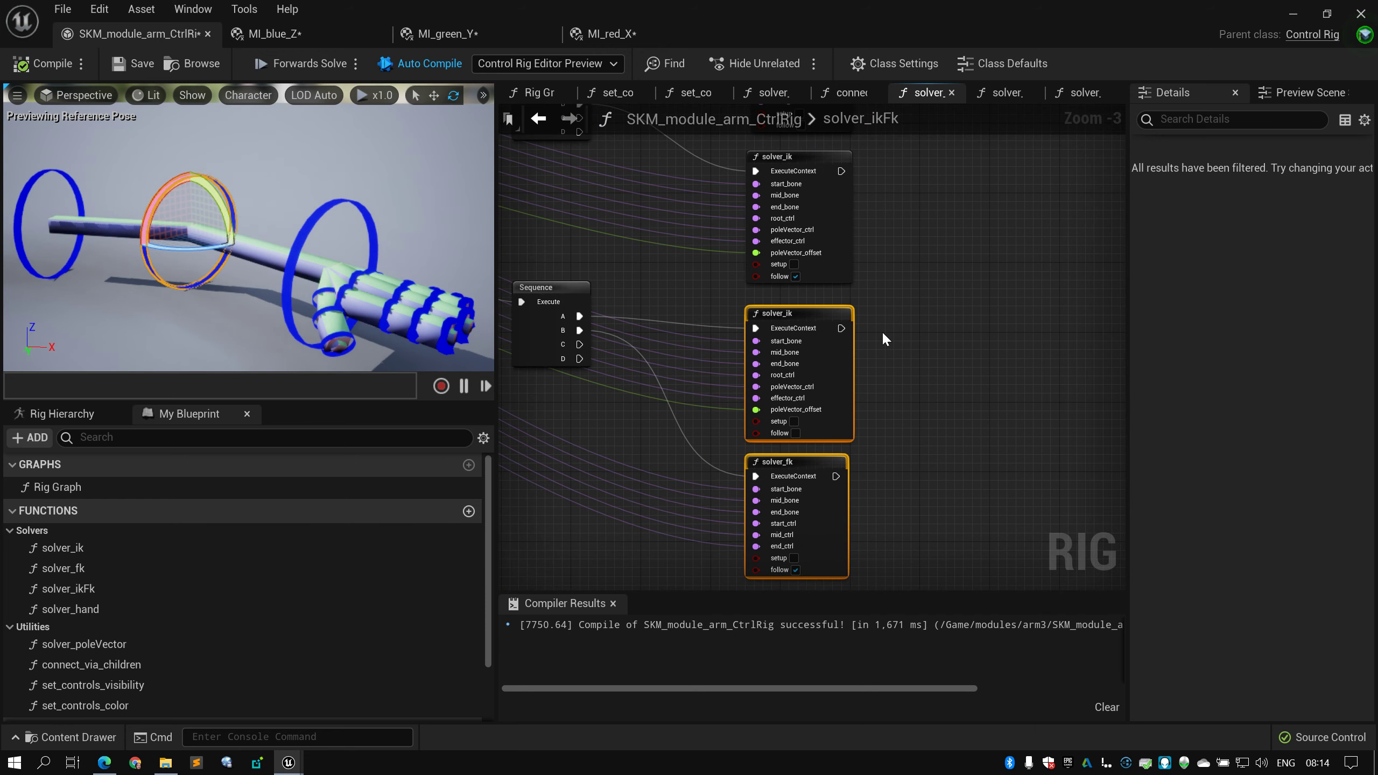
left_click(898, 328)
right_click_drag(905, 327, 893, 267)
scroll(896, 266, "down", 1)
left_click_drag(882, 311, 822, 398)
left_click(882, 297)
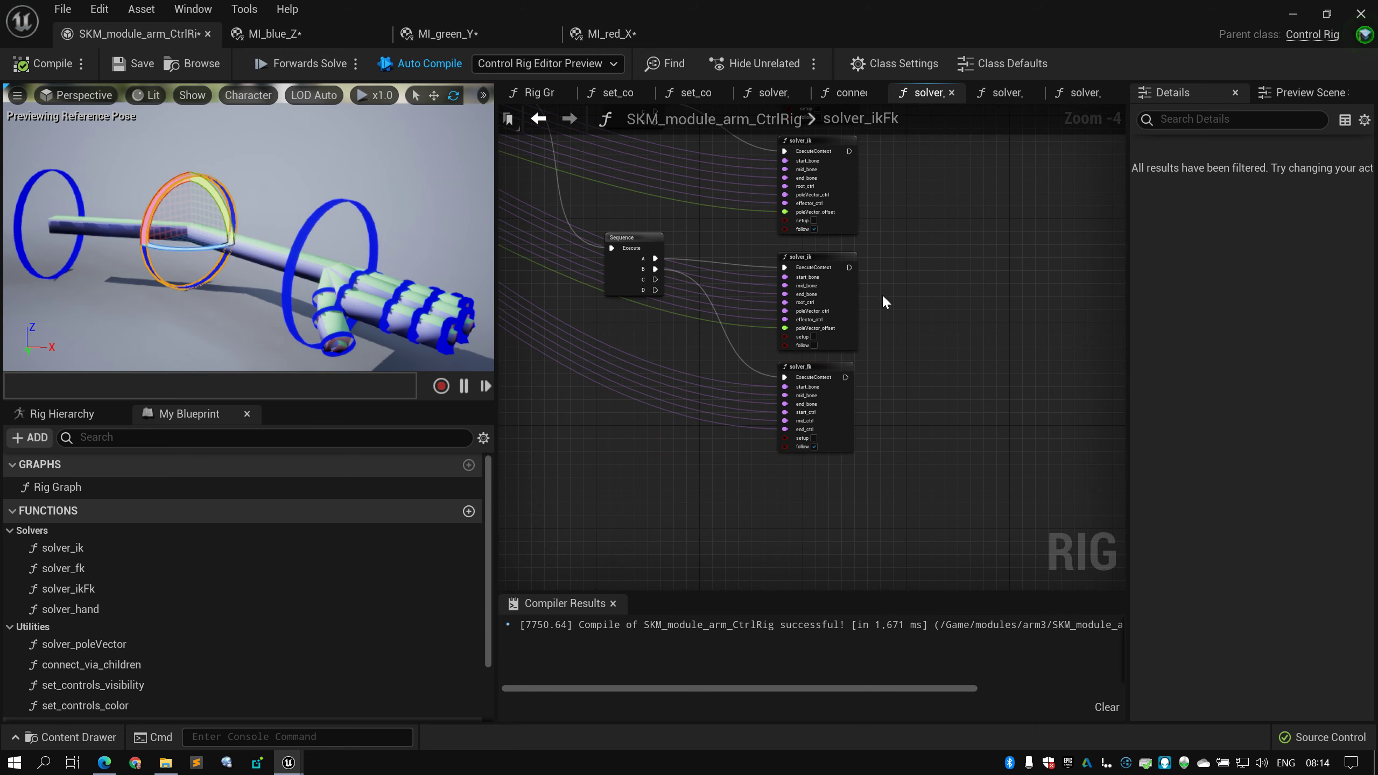
scroll(877, 344, "down", 1)
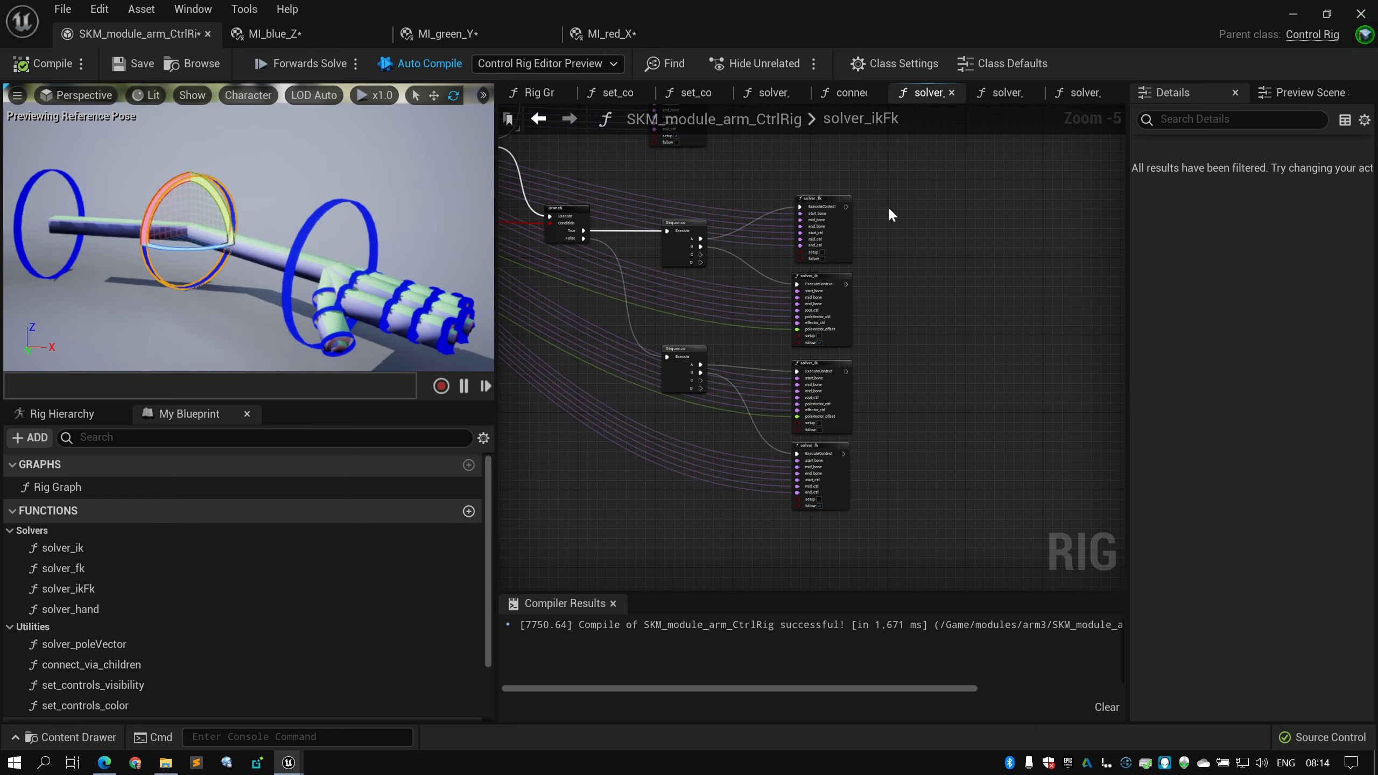
Duplicate the True sequence's solver_fk and solver_ik nodes and place the copies beside the False sequence's solver nodes
left_click_drag(845, 307, 847, 308)
key("ctrl+c")
key("ctrl+v")
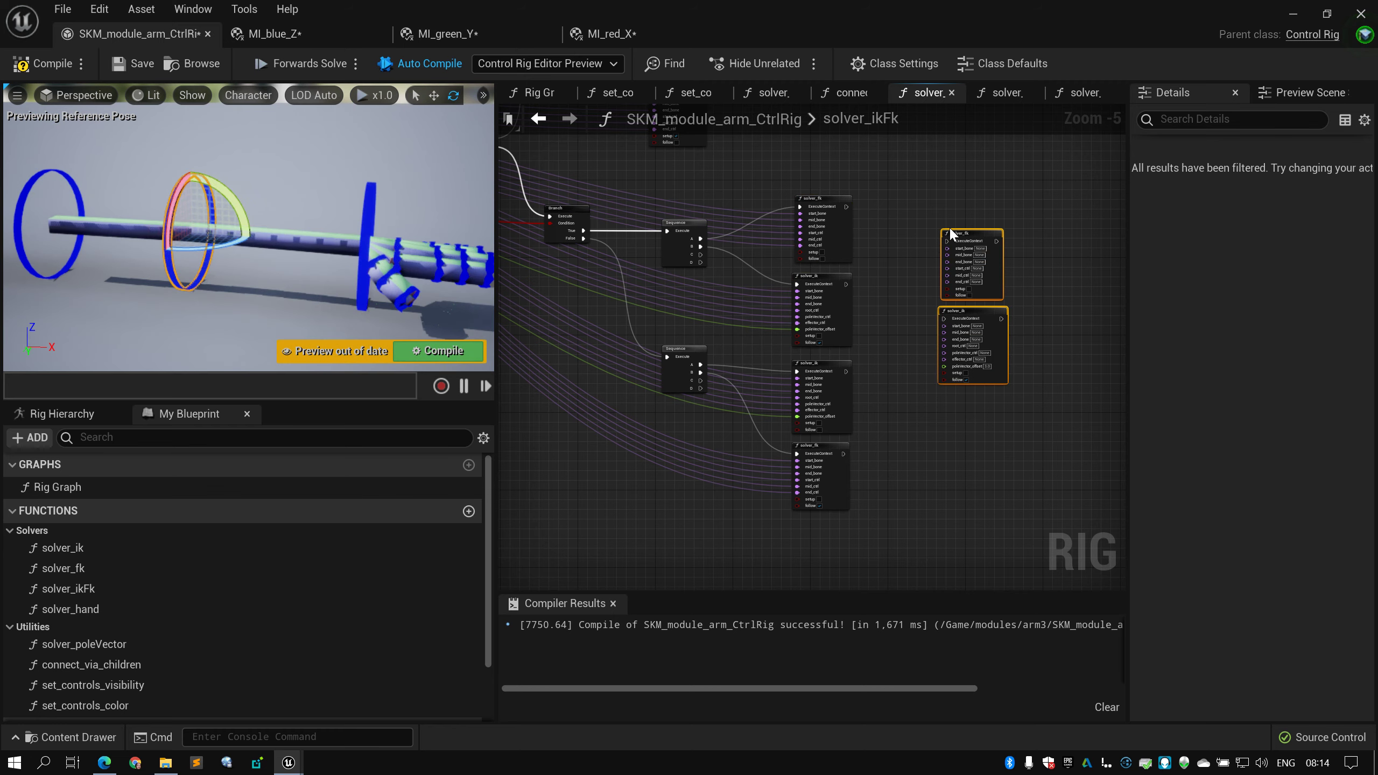
left_click_drag(950, 227, 911, 215)
scroll(865, 213, "up", 2)
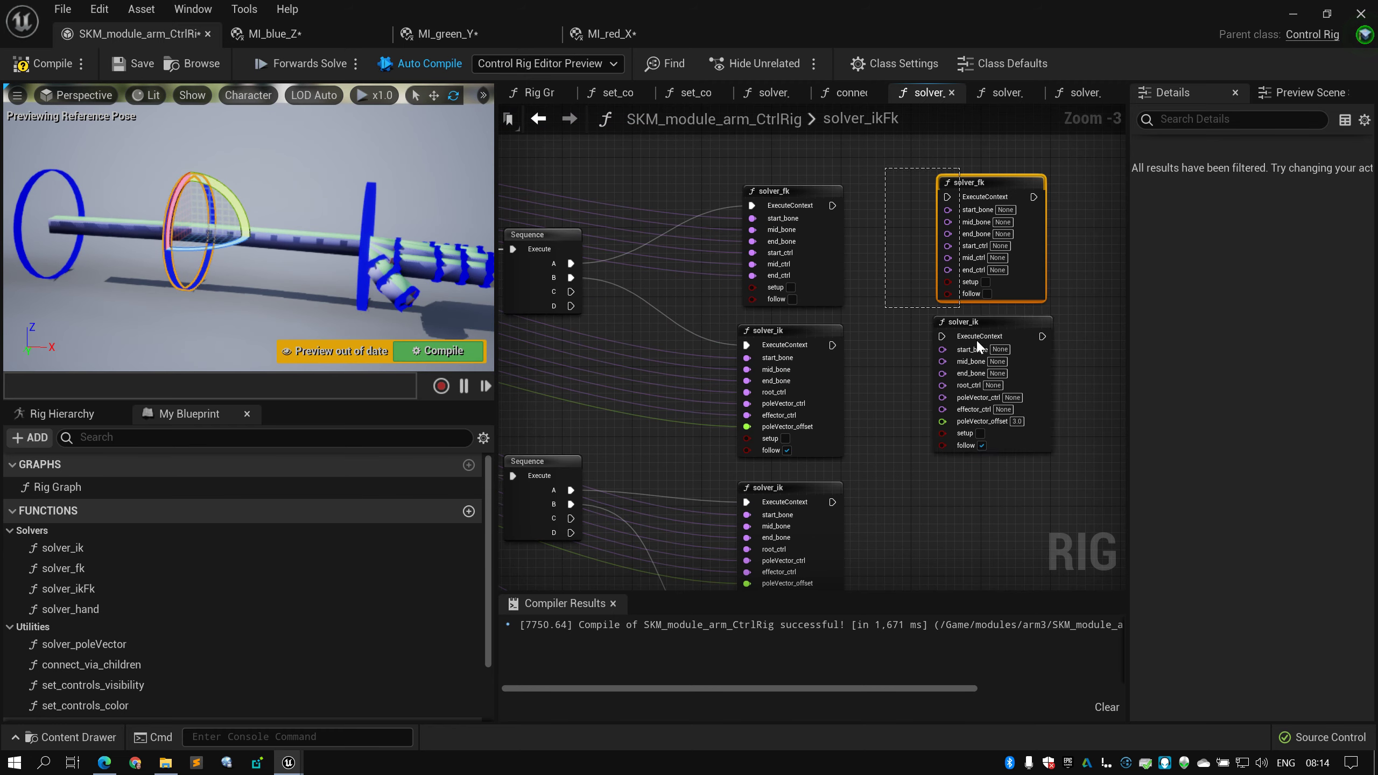
scroll(859, 246, "down", 2)
left_click_drag(951, 240, 977, 271)
left_click(948, 321)
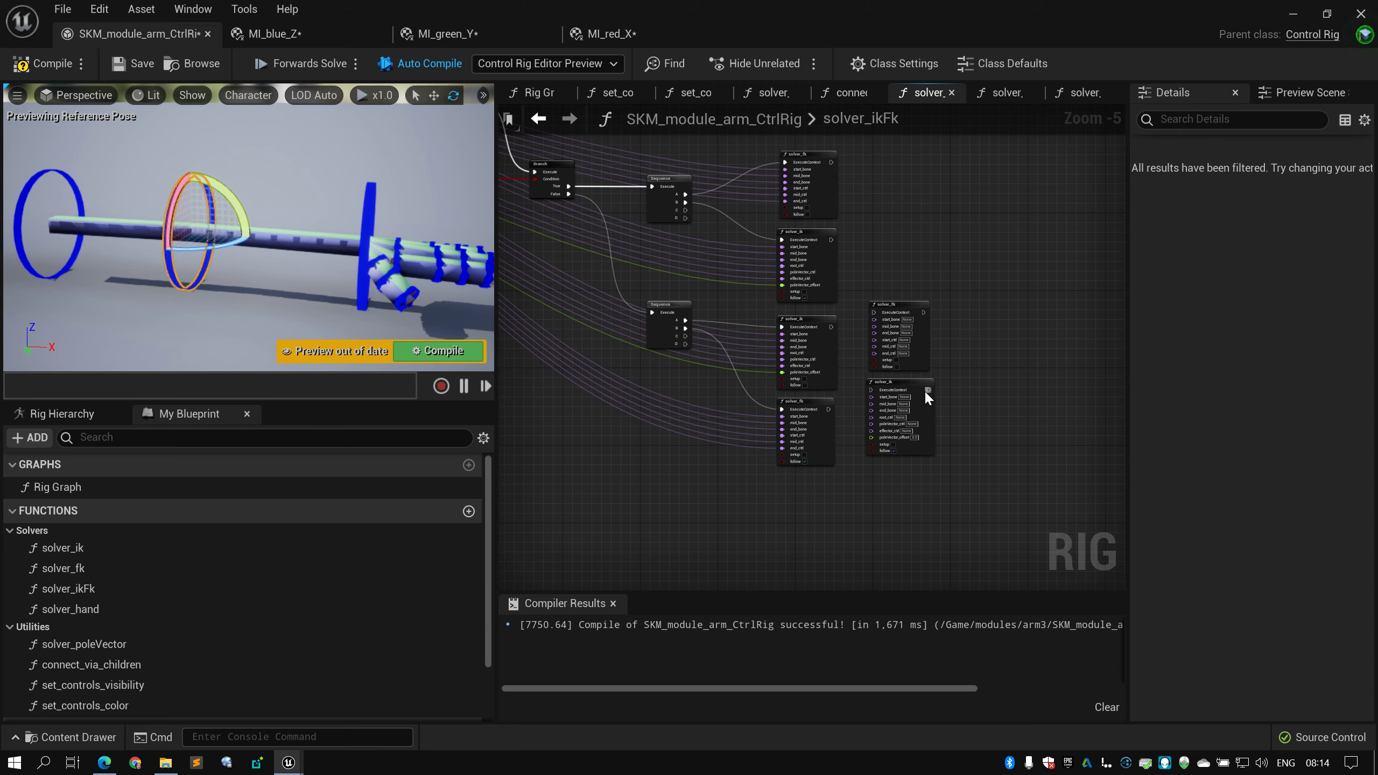
Place the copied solver_fk directly beneath the copied solver_ik, disabling follow on solver_ik and enabling it on solver_fk
left_click_drag(927, 390, 983, 281)
key("Escape")
left_click_drag(907, 303, 891, 472)
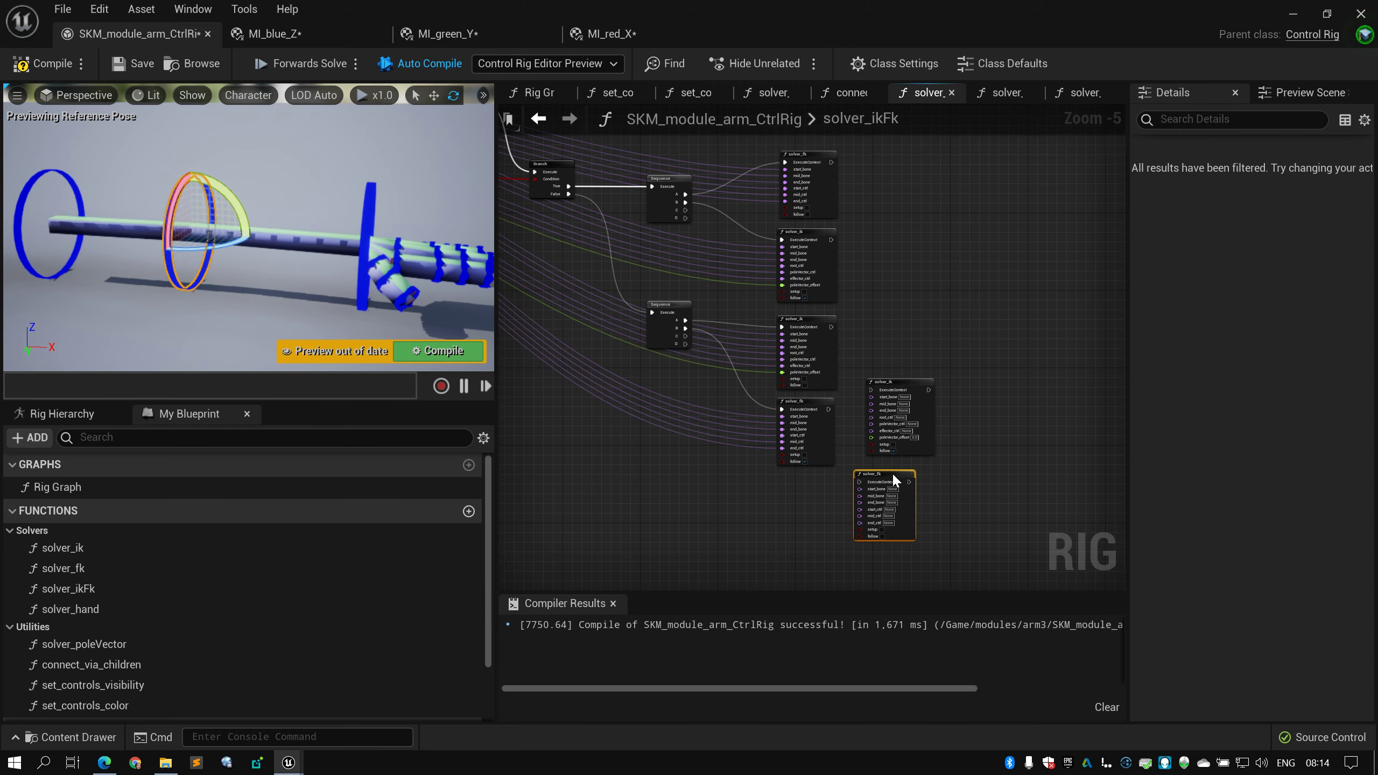
right_click_drag(891, 472, 903, 358)
scroll(962, 324, "up", 2)
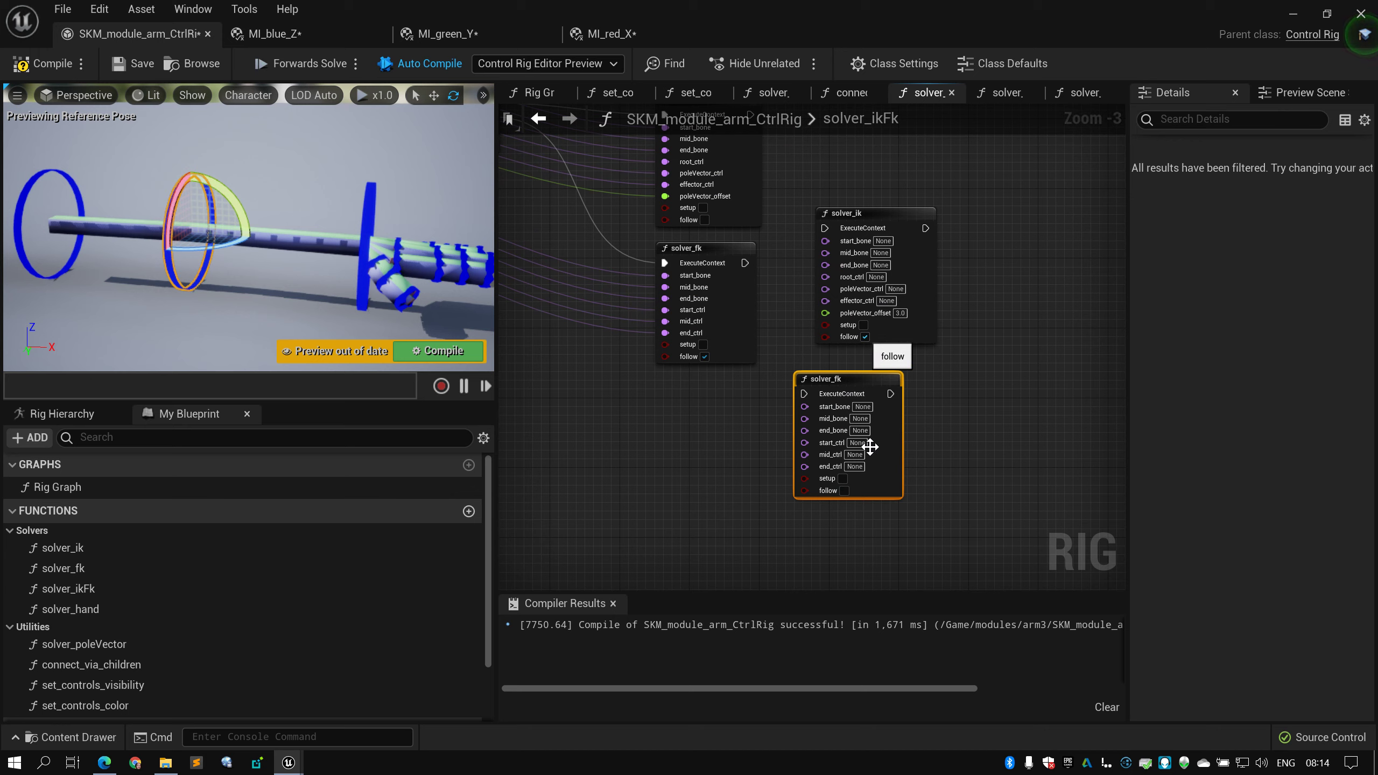
left_click(845, 491)
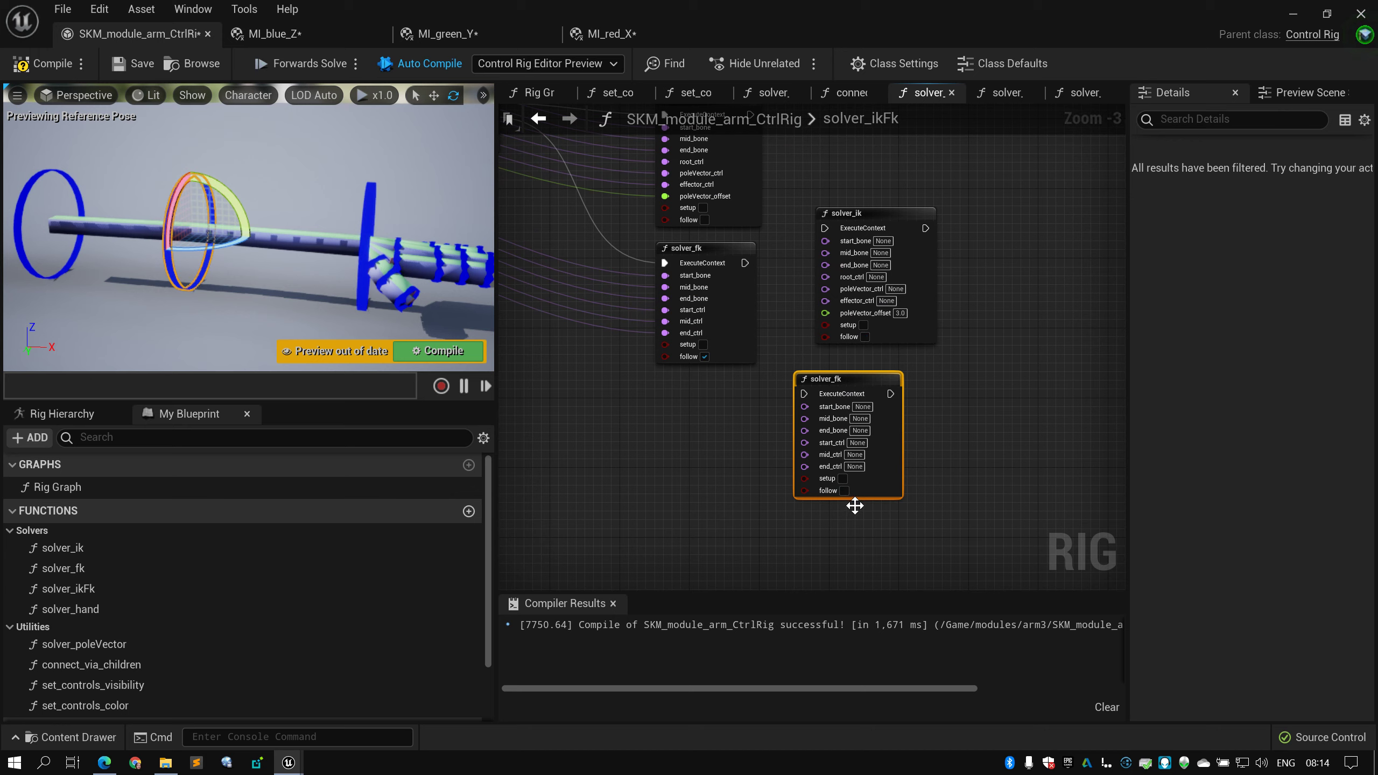
left_click_drag(853, 382, 880, 366)
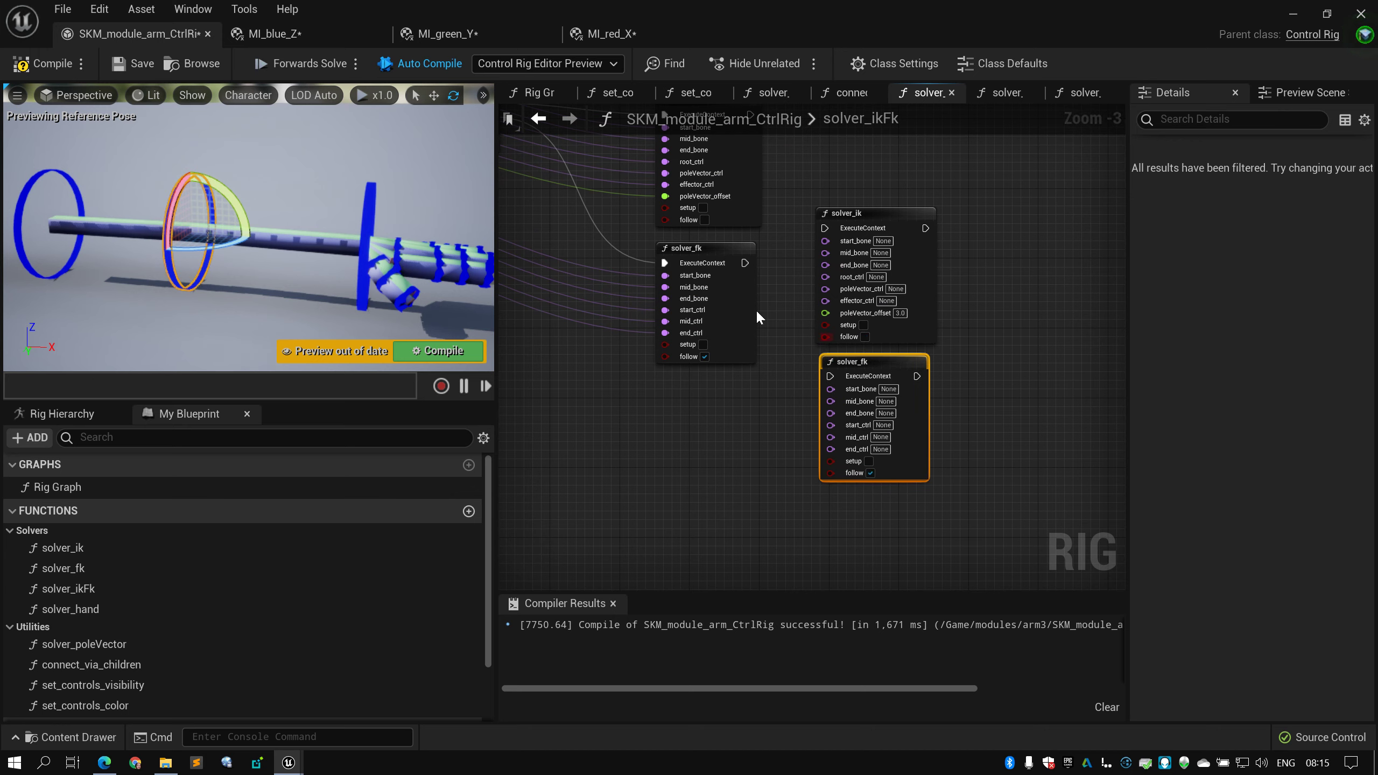
Delete the copied solver_ik and solver_fk nodes
right_click_drag(879, 193, 891, 335)
left_click_drag(814, 255, 937, 514)
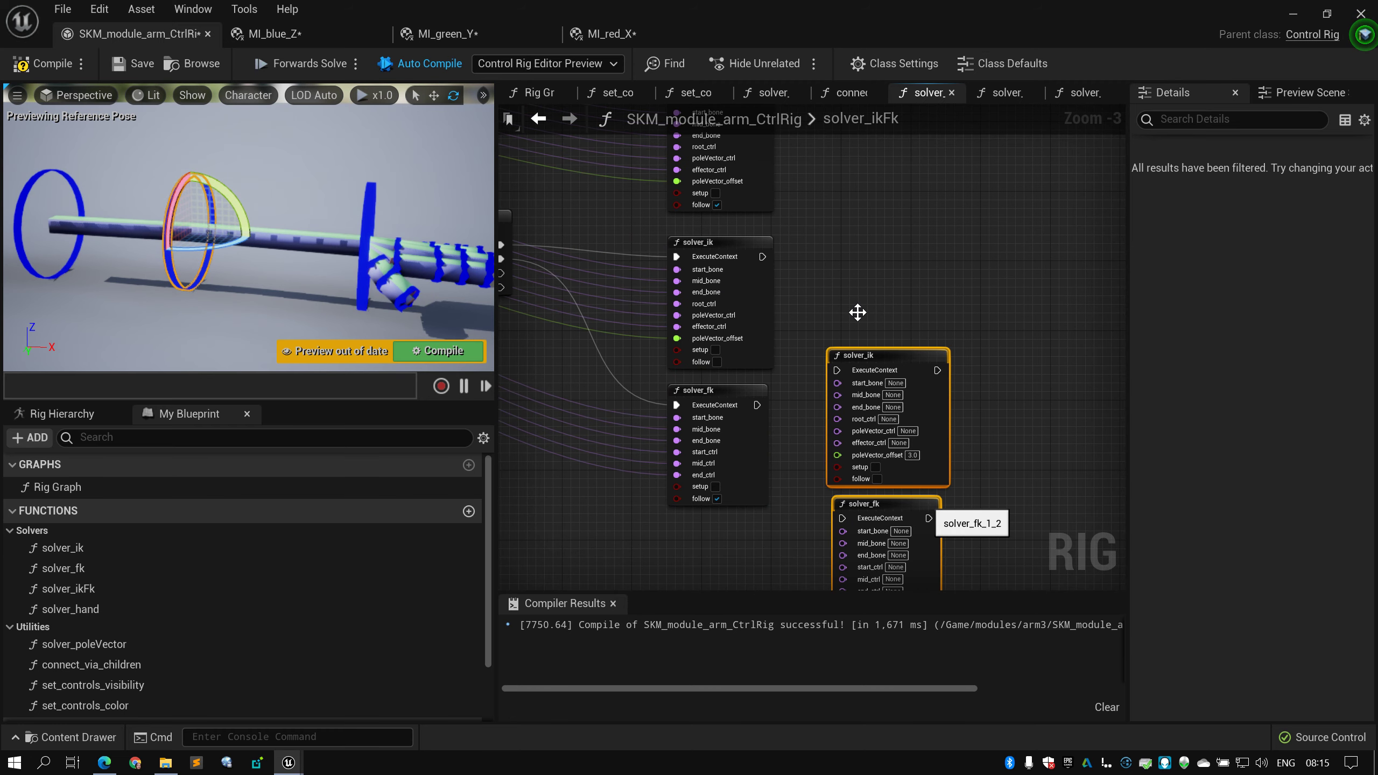
left_click(846, 274)
Trace solver_ikFk back to its Entry node, and examine the Forwards Solve chain in the Rig Graph
scroll(895, 285, "down", 2)
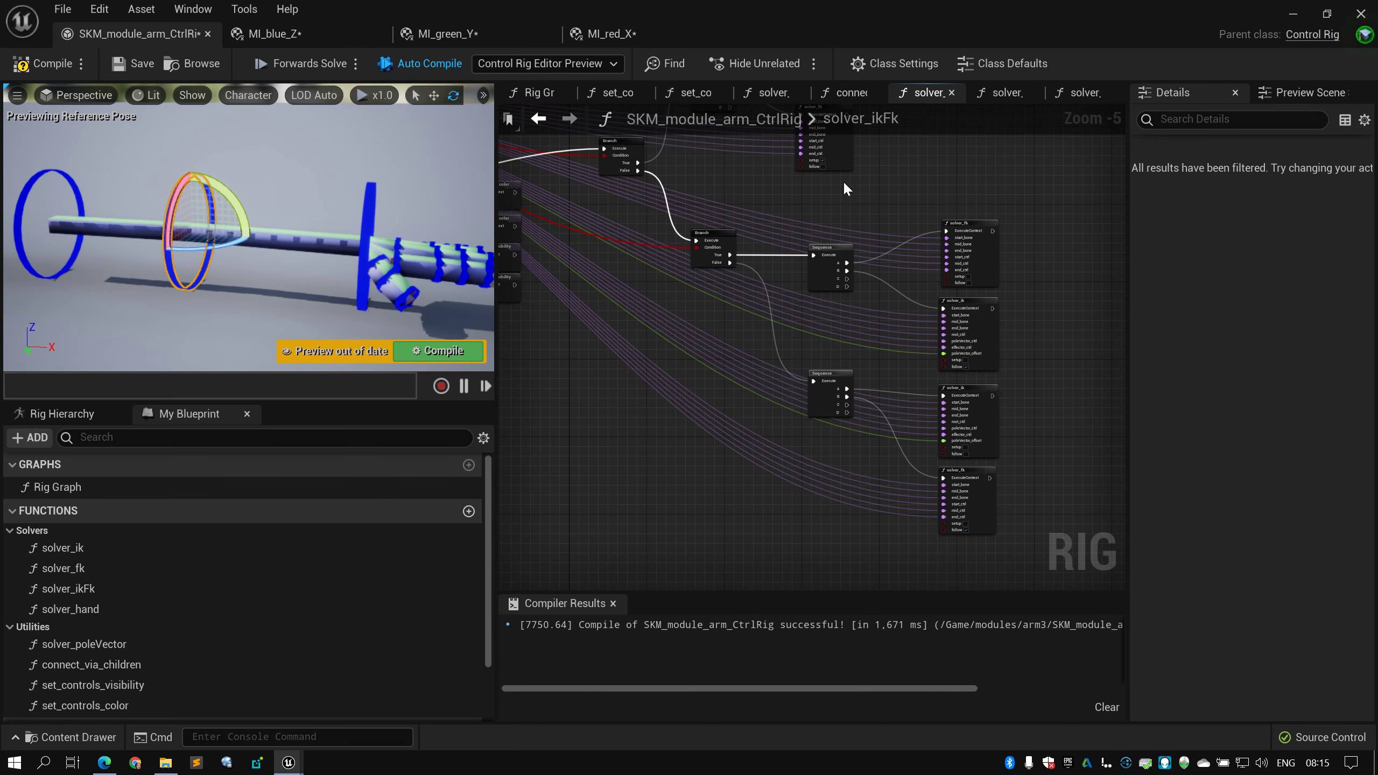
right_click_drag(766, 196, 896, 262)
scroll(874, 258, "down", 2)
right_click_drag(717, 222, 799, 254)
scroll(799, 254, "up", 2)
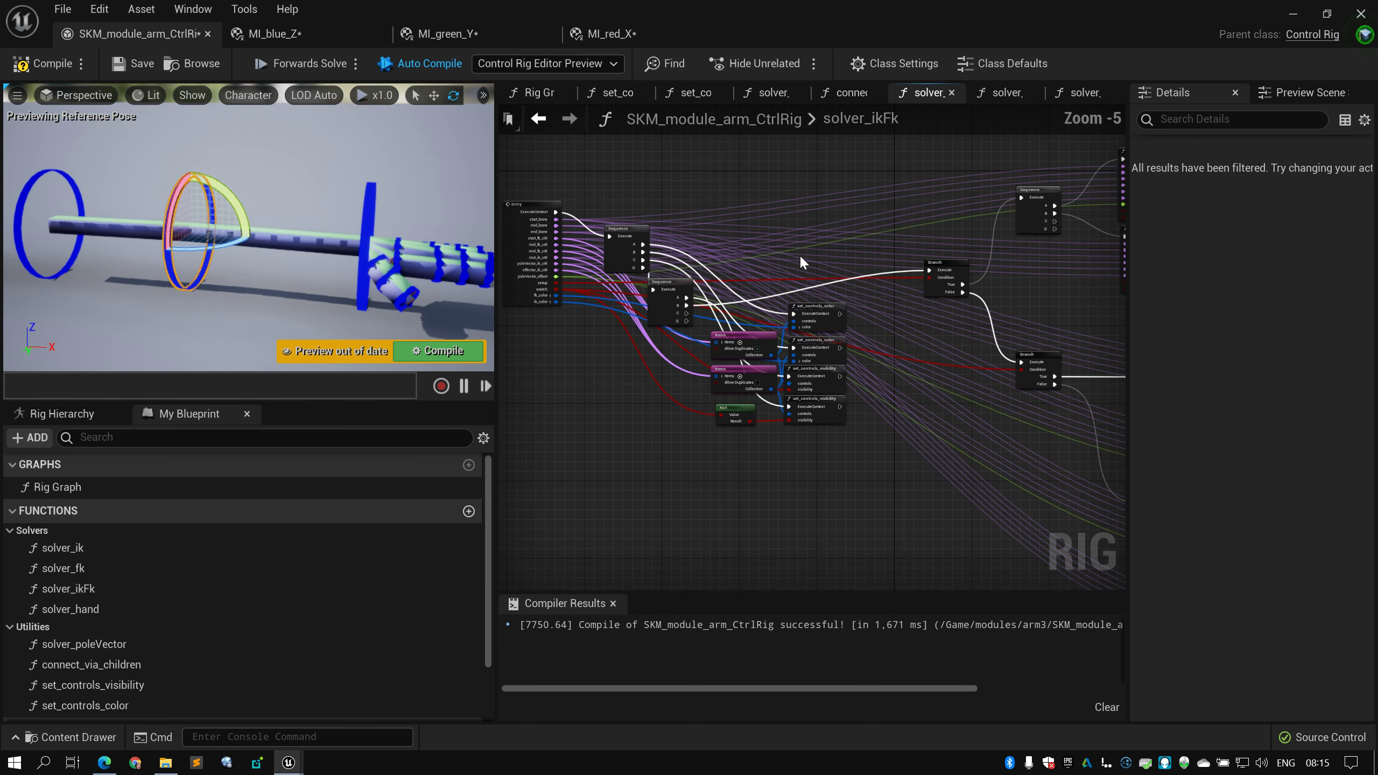
left_click(540, 96)
right_click_drag(909, 290, 982, 241)
scroll(982, 241, "down", 3)
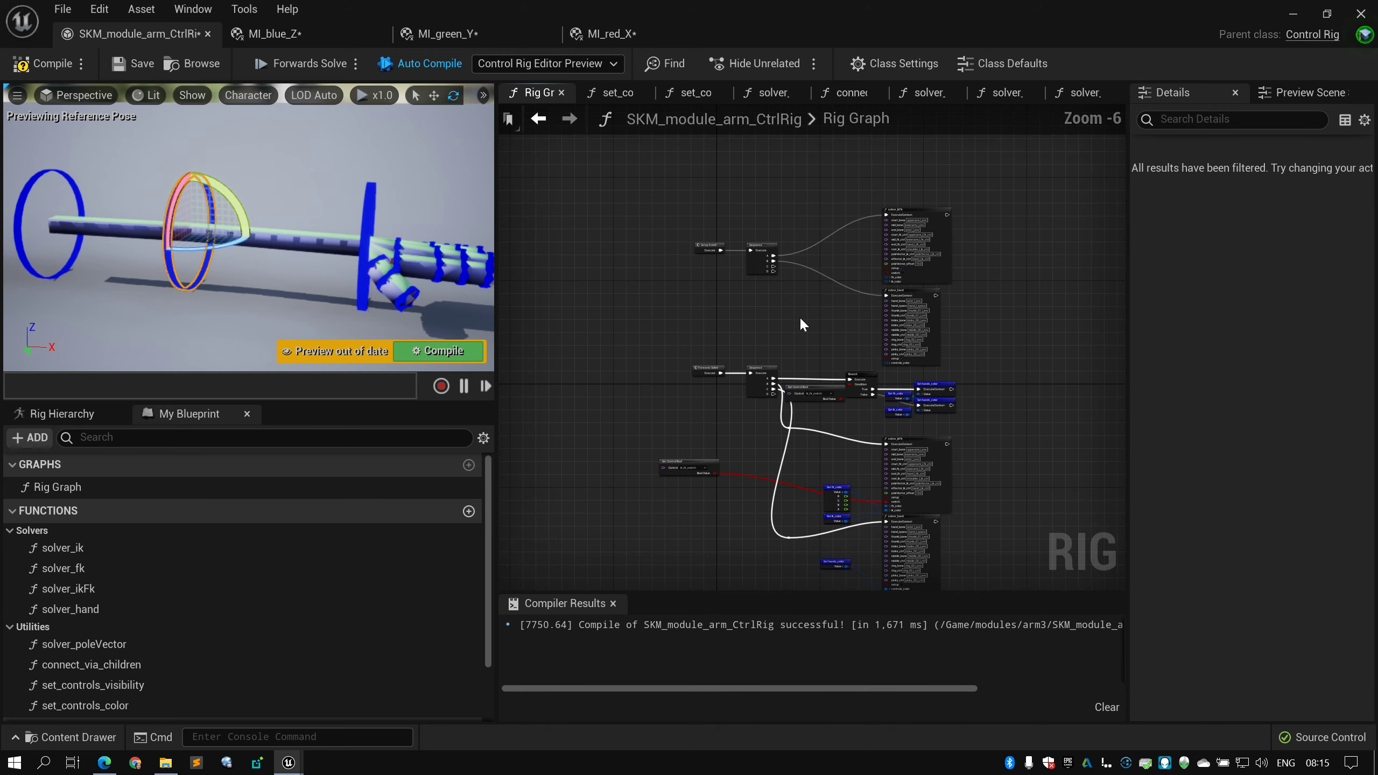
right_click_drag(803, 325, 803, 260)
scroll(805, 260, "up", 1)
scroll(809, 266, "up", 1)
right_click_drag(875, 361, 827, 258)
right_click_drag(834, 342, 808, 254)
scroll(835, 239, "down", 1)
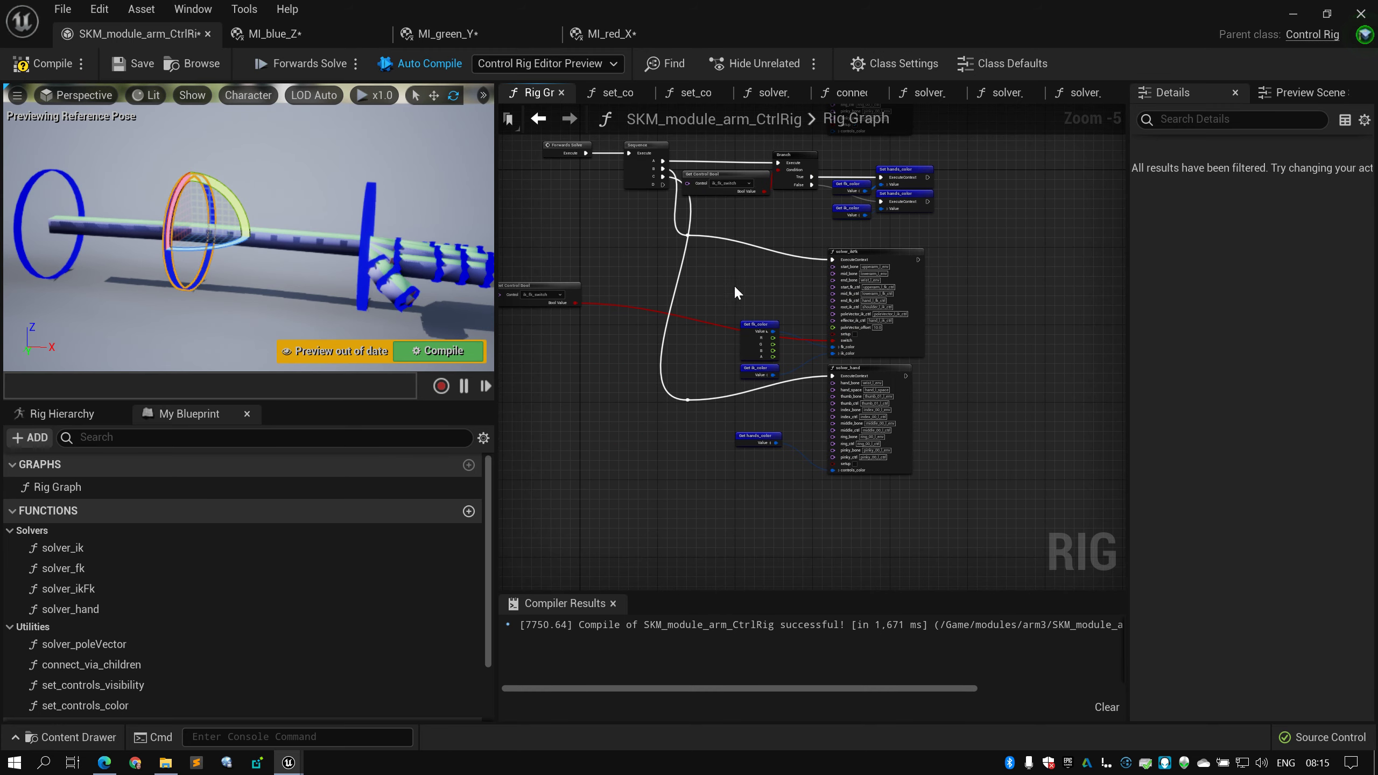
Examine the solver_ikFk and solver_hand nodes driven by the Setup Event's Sequence
scroll(736, 287, "up", 1)
right_click_drag(739, 288, 725, 404)
scroll(725, 405, "down", 2)
right_click_drag(826, 255, 899, 298)
scroll(885, 345, "up", 2)
left_click(860, 358)
scroll(865, 360, "down", 2)
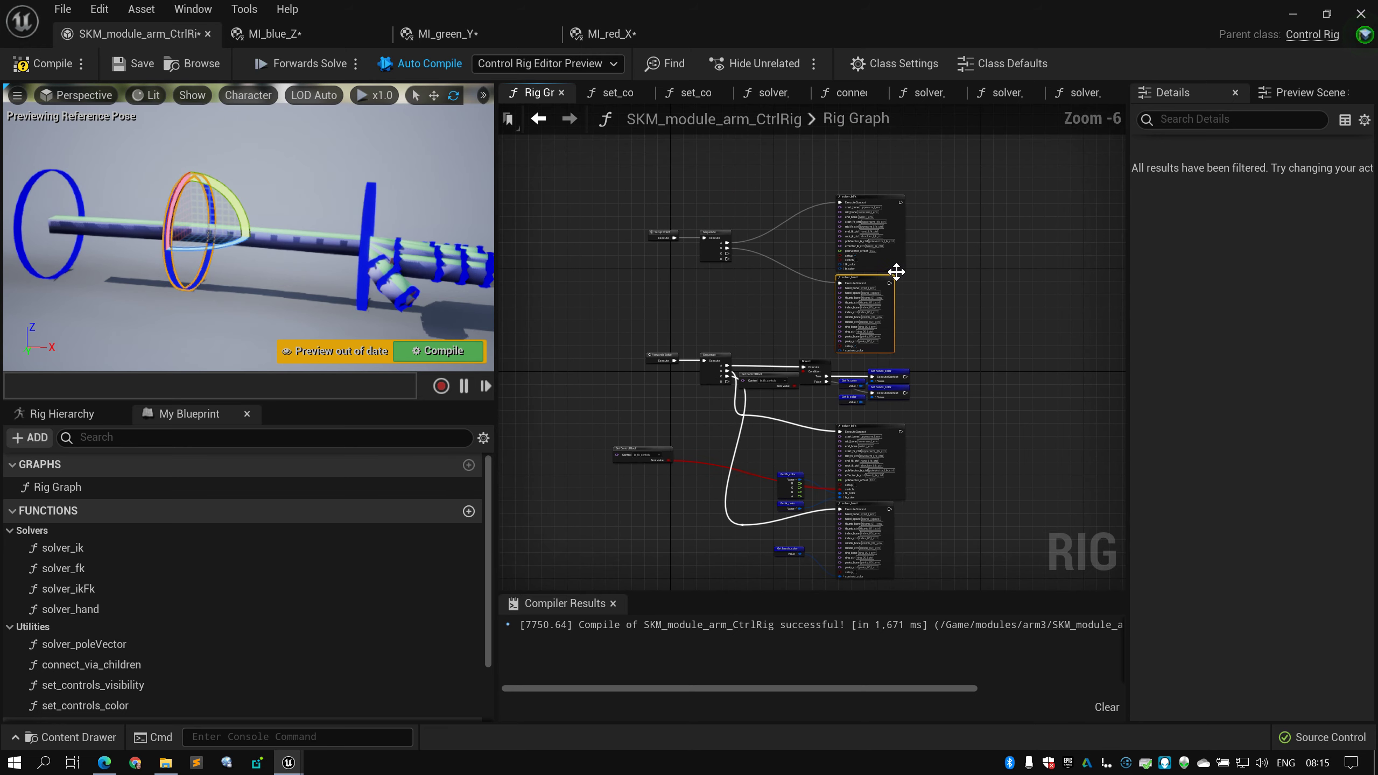
left_click(898, 234)
scroll(909, 255, "up", 2)
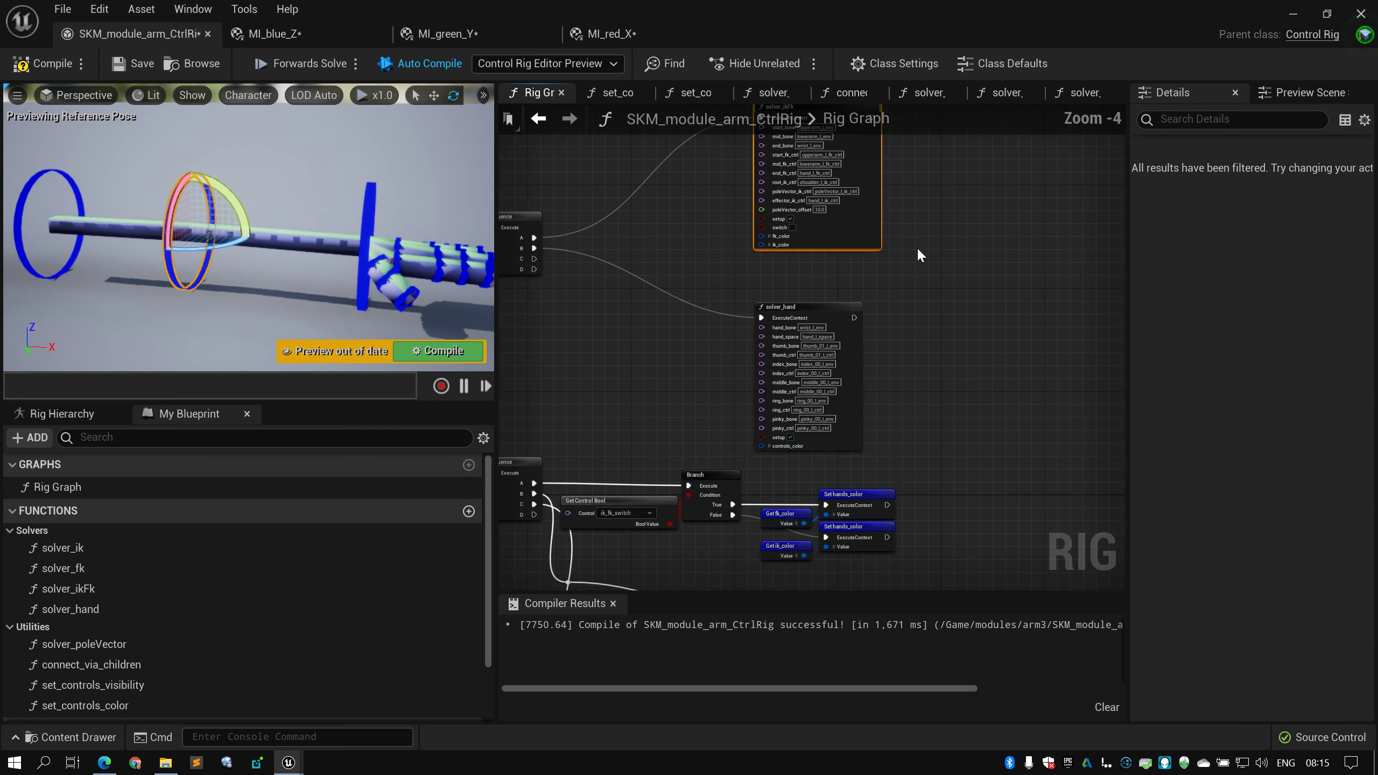
right_click_drag(624, 247, 703, 266)
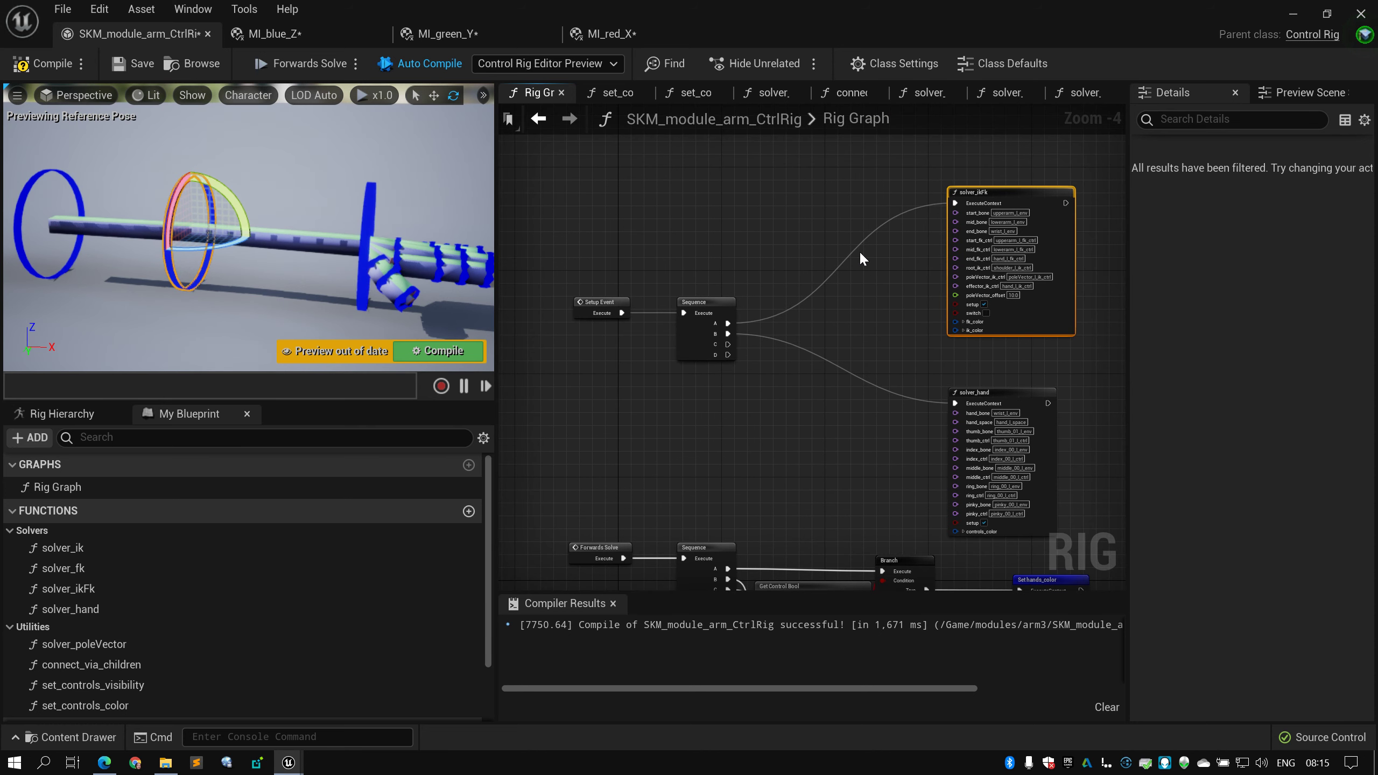
right_click_drag(859, 250, 764, 264)
Compare the inputs and outputs of the solver_ikFk, solver_ik and solver_fk functions
left_click(110, 591)
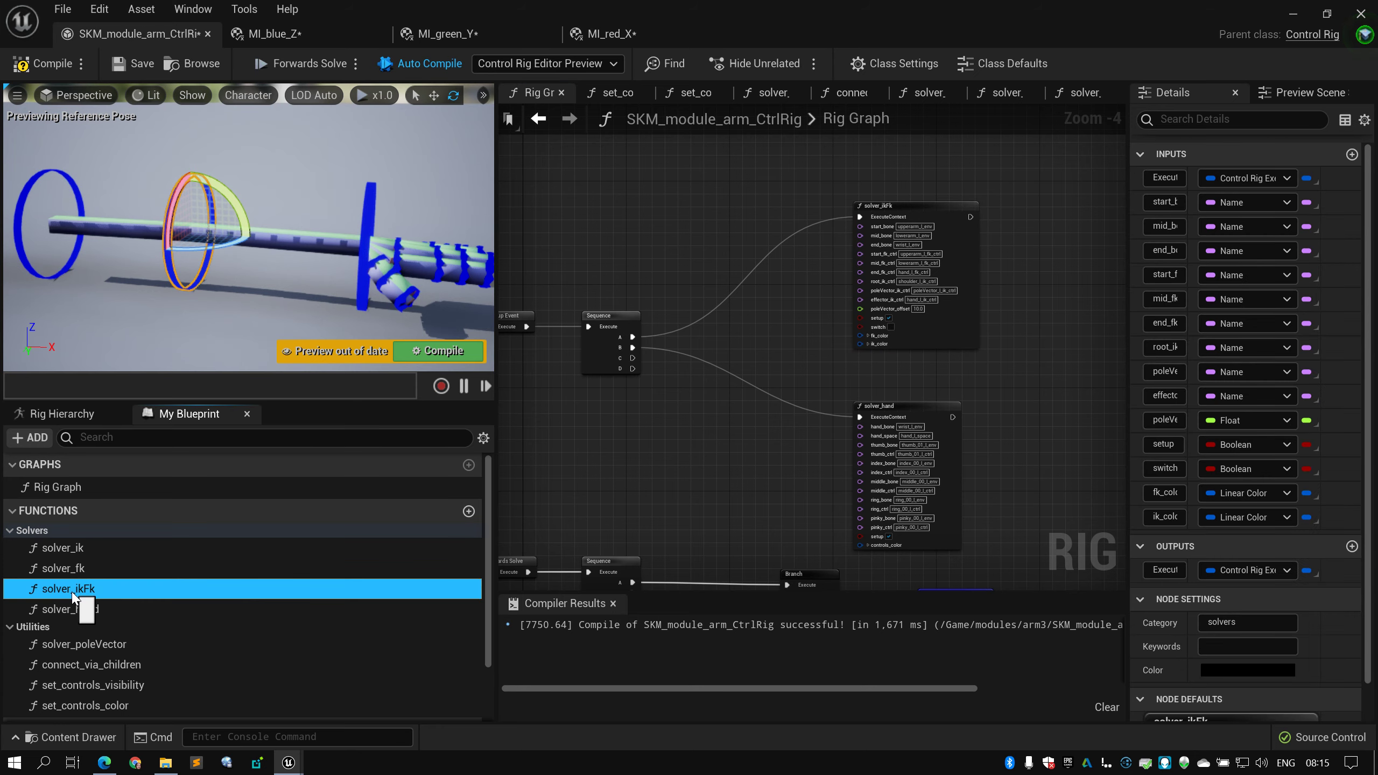
left_click(88, 547)
left_click(89, 568)
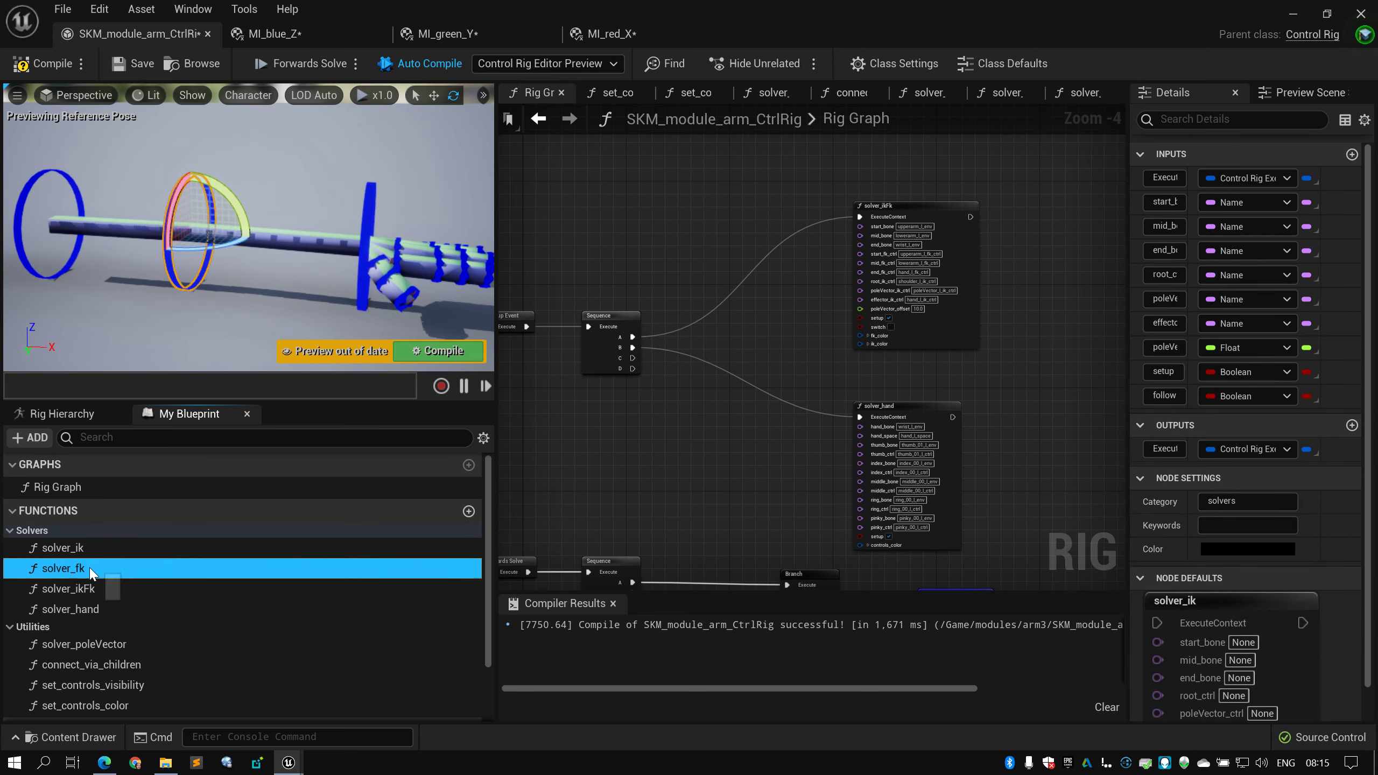
left_click(86, 550)
left_click(86, 570)
left_click(84, 551)
left_click(84, 574)
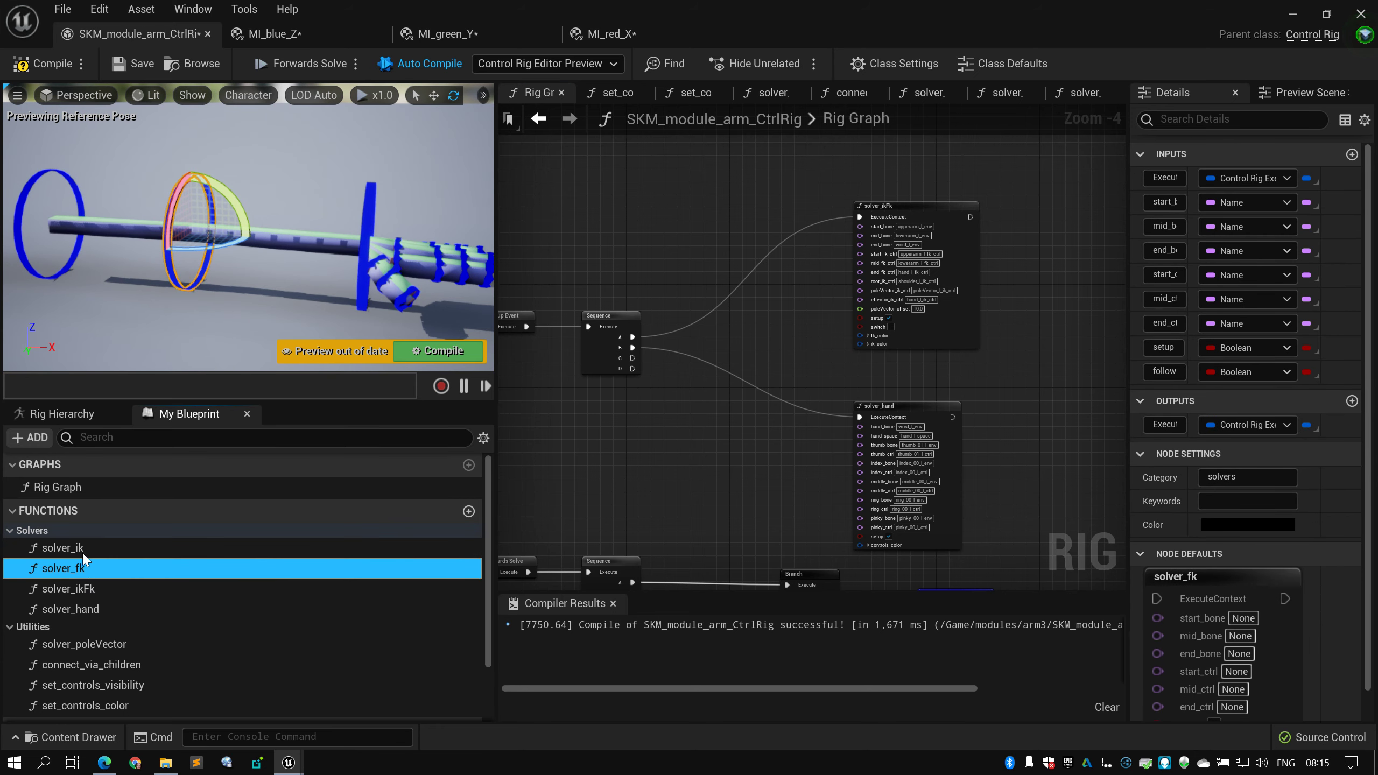
left_click(84, 535)
left_click(84, 551)
left_click(84, 569)
right_click_drag(706, 446, 664, 421)
left_click(108, 554)
left_click(121, 566)
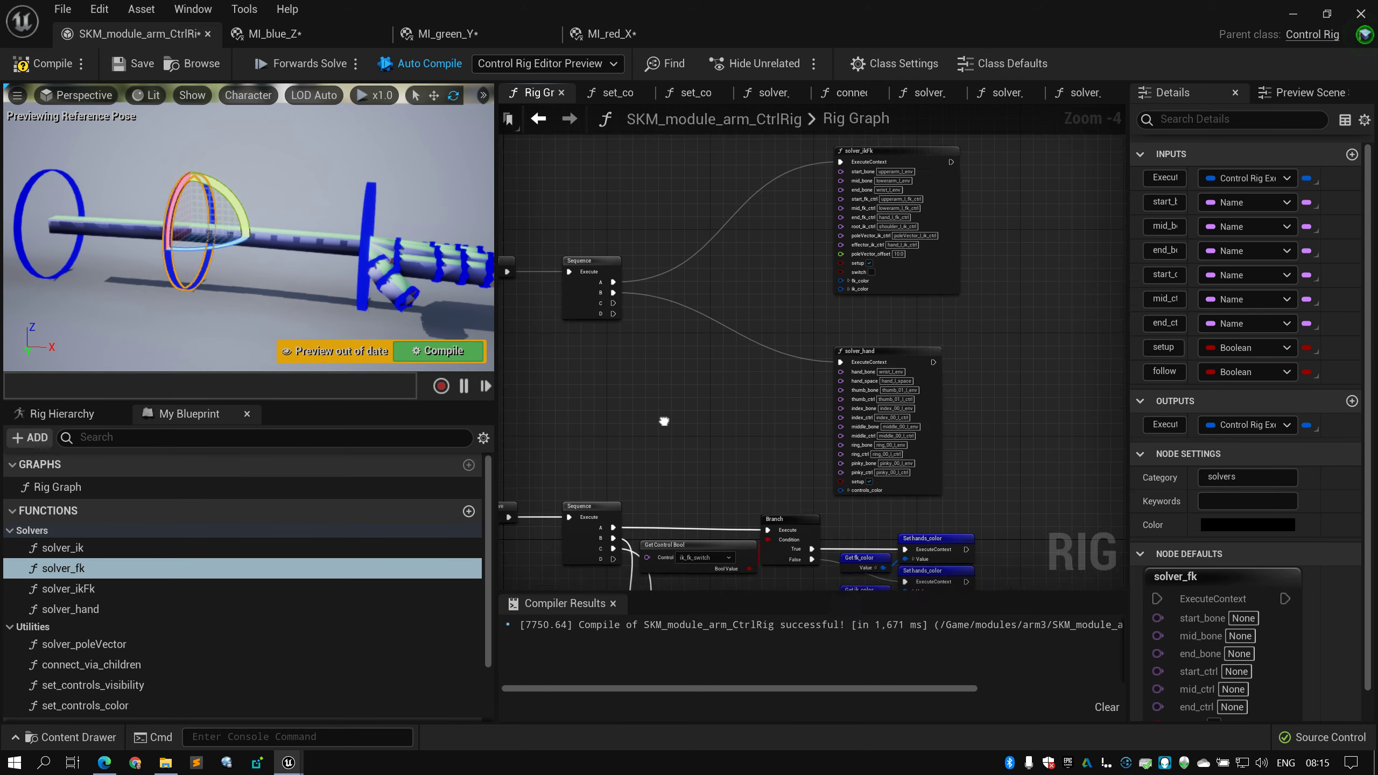
scroll(665, 421, "down", 1)
left_click(111, 487)
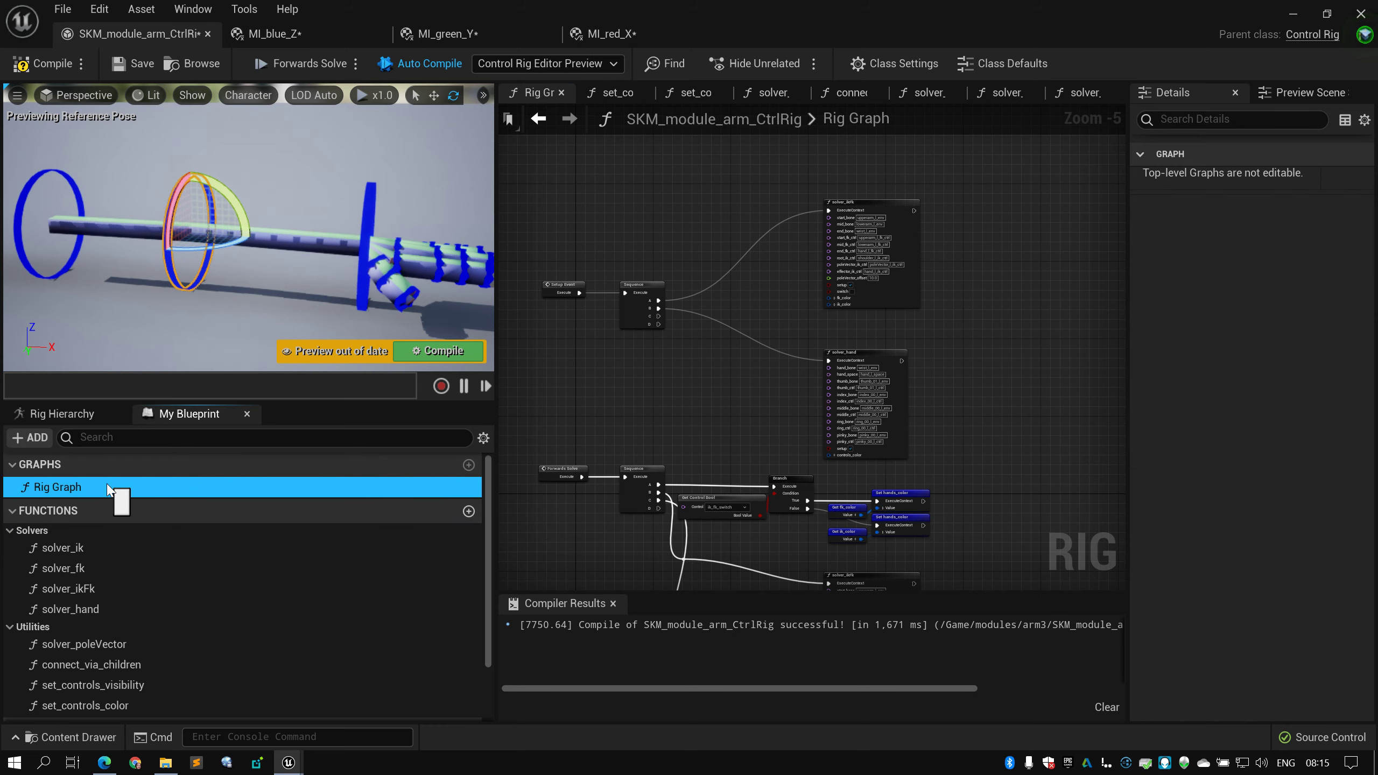
left_click(120, 590)
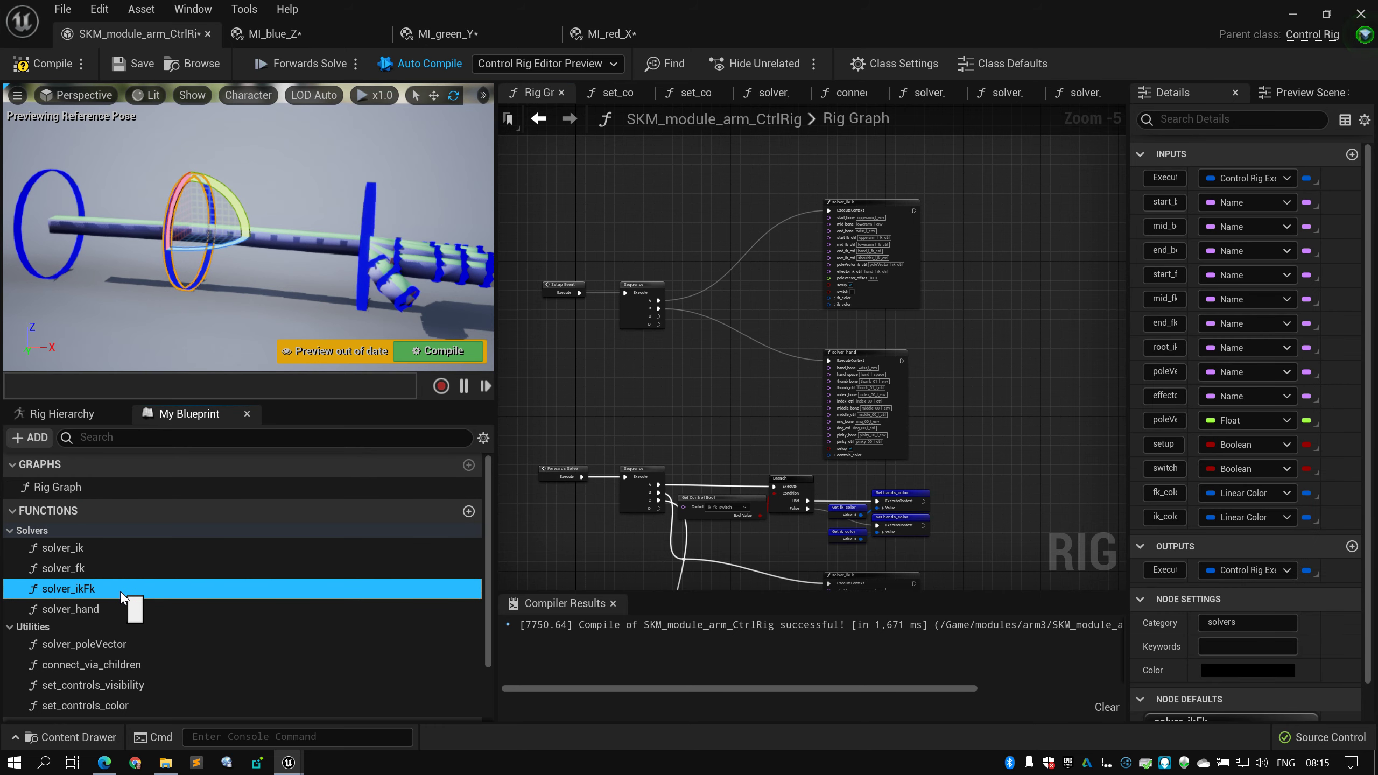
left_click(168, 552)
left_click(154, 575)
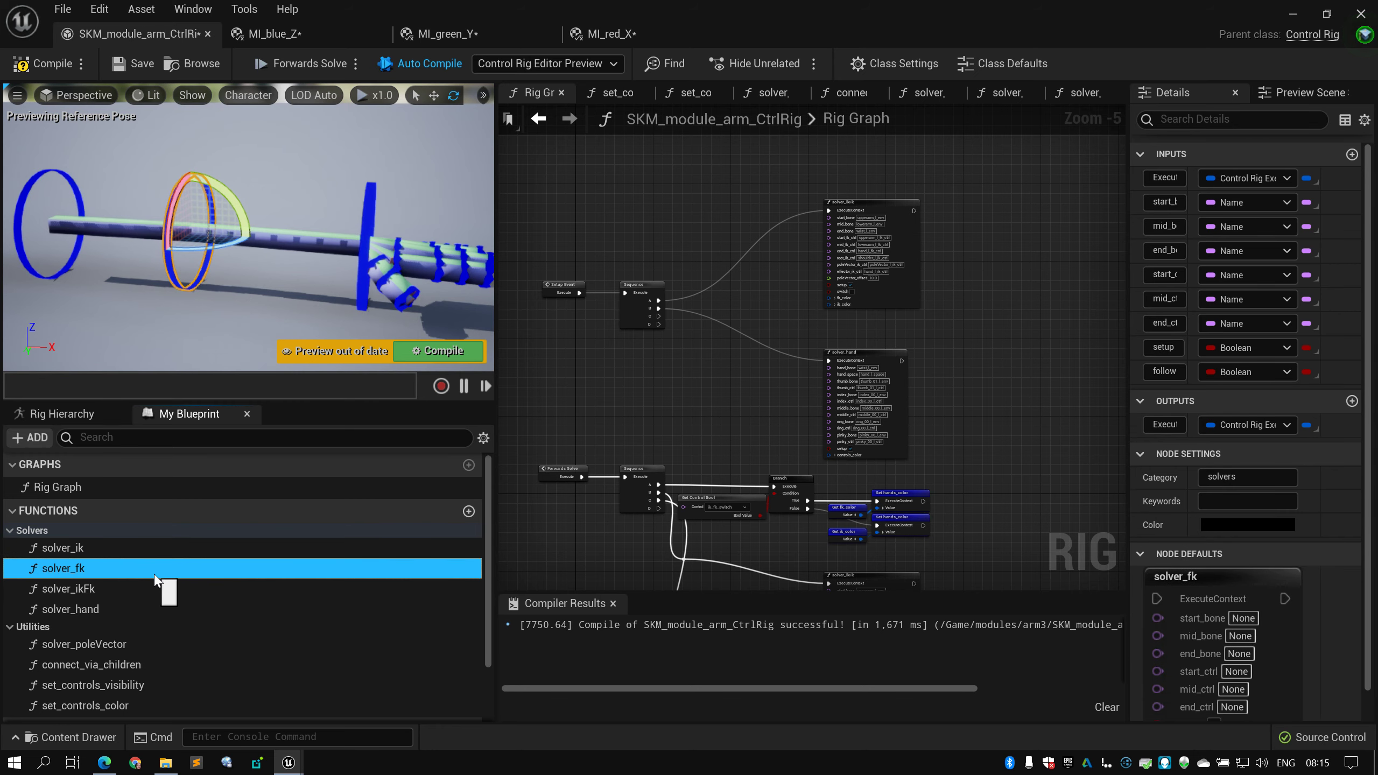
Reposition the ik_fk_switch Get Control Bool node closer to the Forwards Solve solver_ikFk node, level with its switch input
right_click_drag(589, 476, 626, 451)
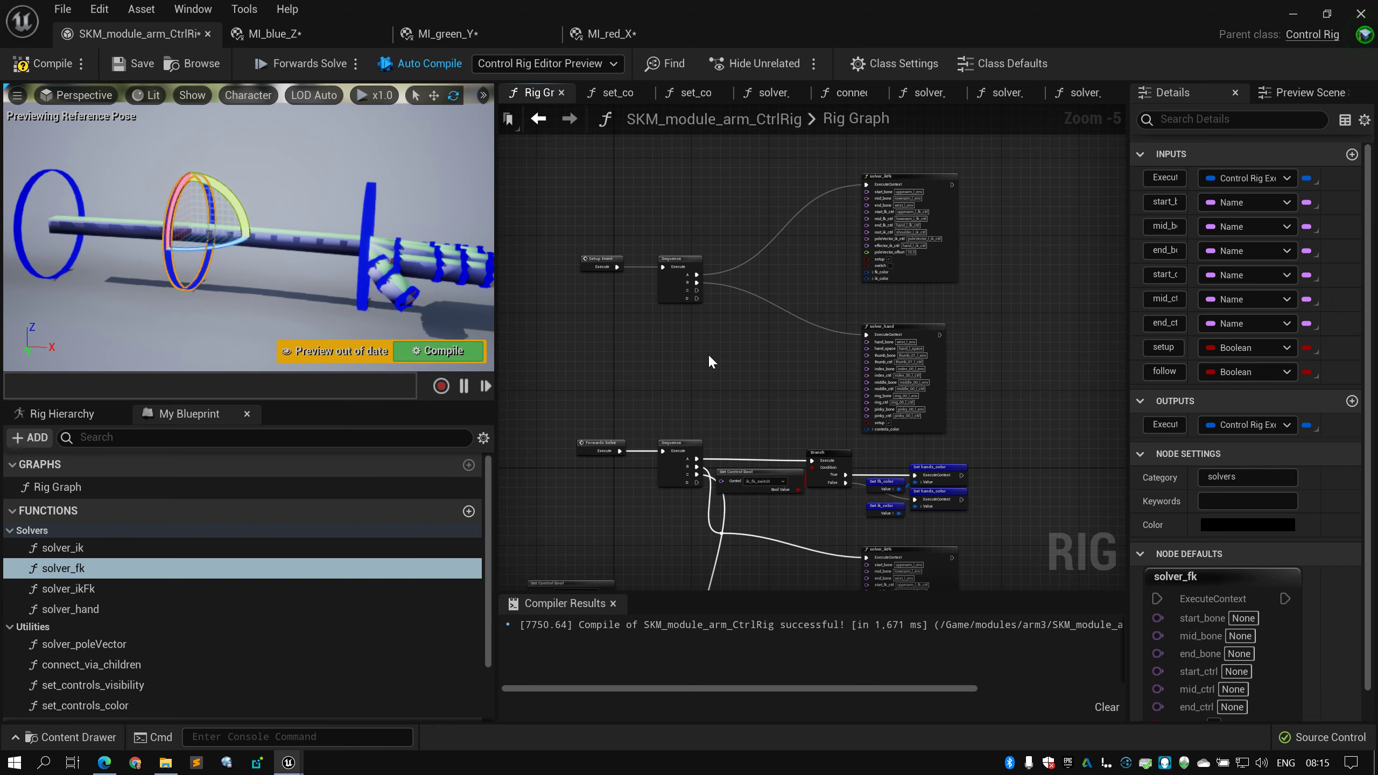
right_click_drag(710, 357, 698, 314)
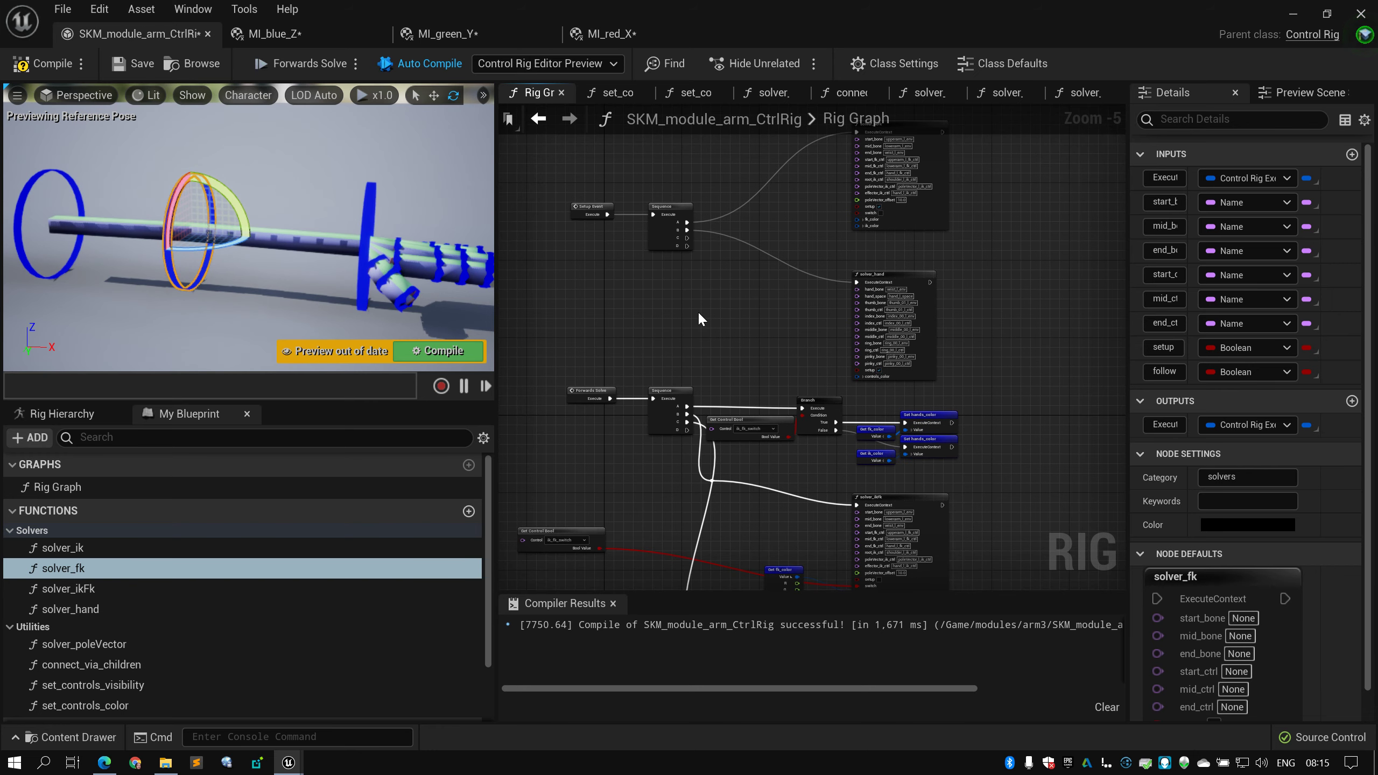
mouse_move(725, 387)
right_mouse_down()
mouse_move(706, 312)
mouse_move(722, 326)
mouse_move(728, 313)
right_mouse_up()
right_click_drag(747, 365, 741, 319)
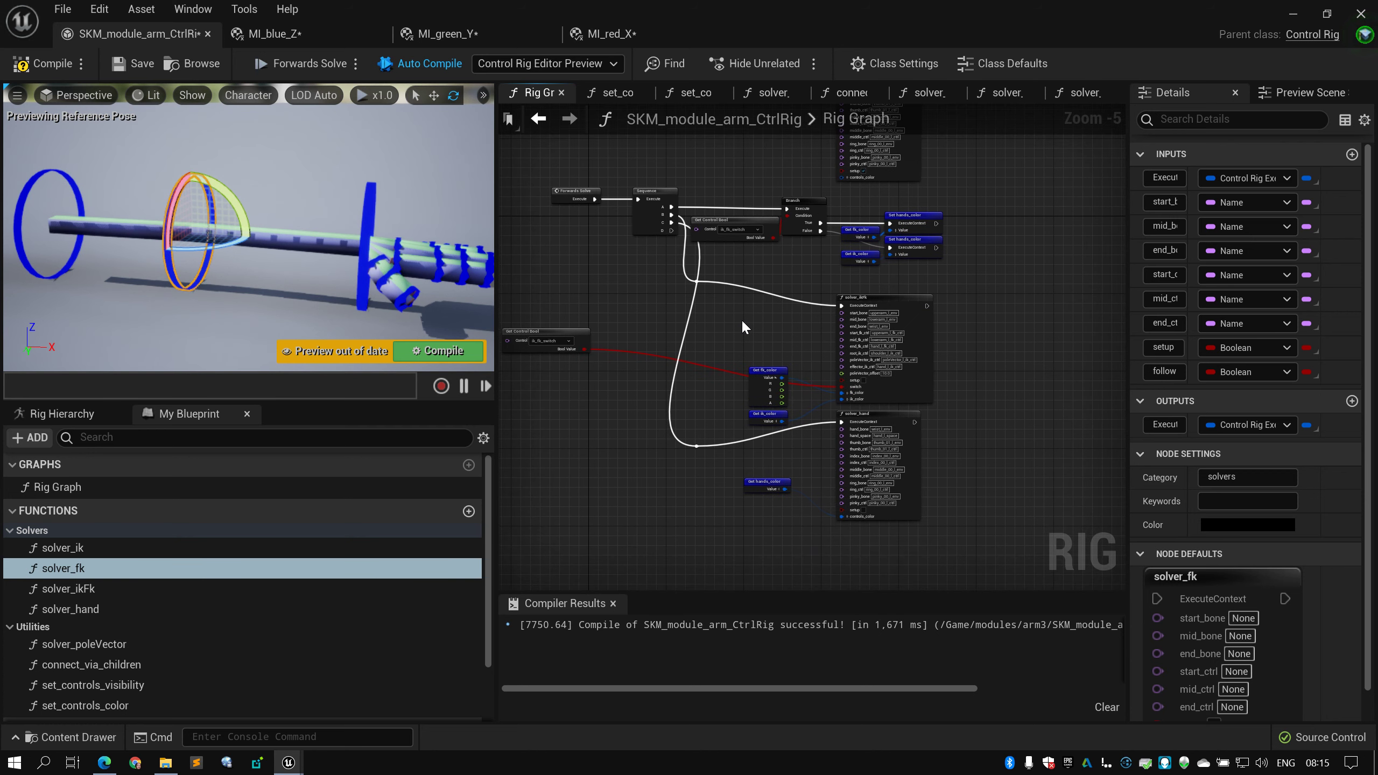
left_click_drag(590, 342, 631, 369)
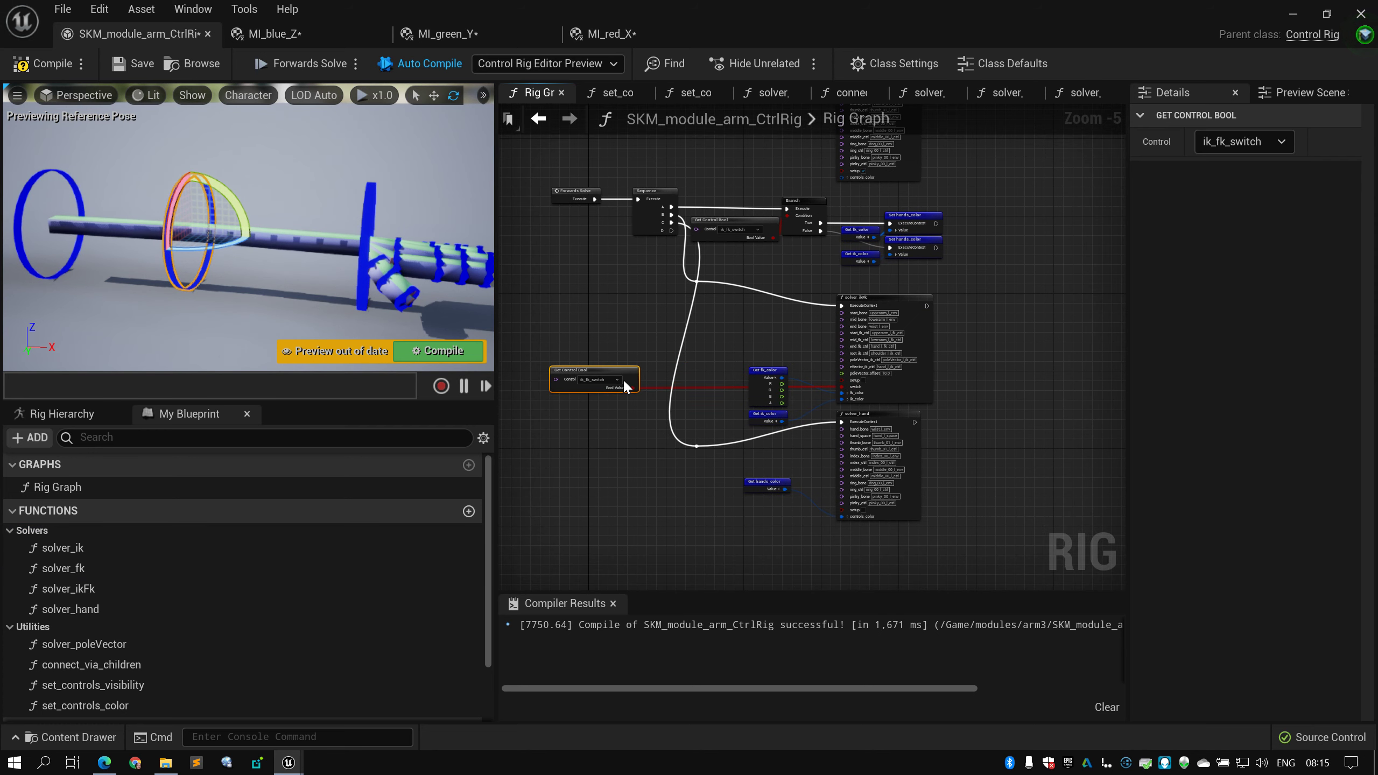
Review the whole Rig Graph, comparing the Setup Event chain with the Forwards Solve chain
right_click_drag(621, 321, 619, 360)
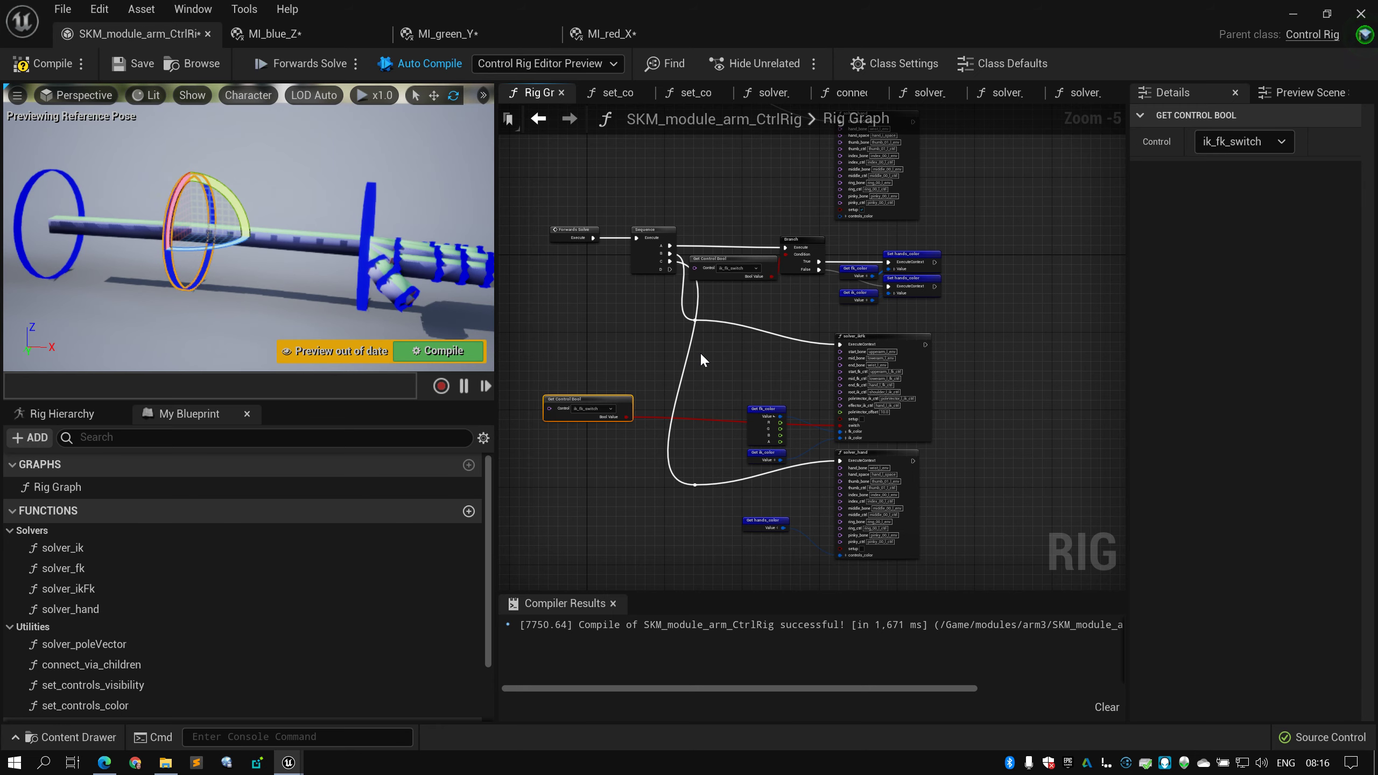
right_click_drag(637, 344, 660, 300)
scroll(661, 300, "up", 2)
scroll(664, 304, "down", 2)
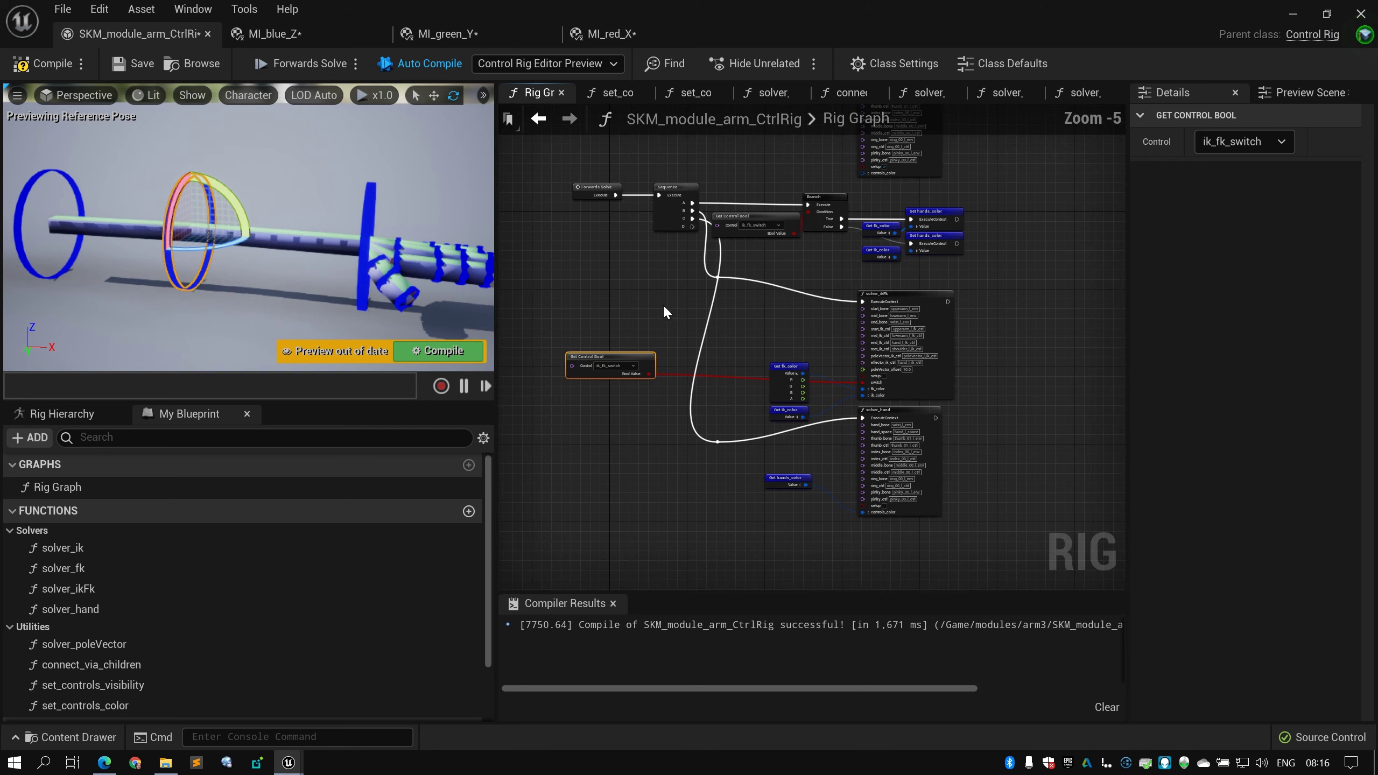
right_click_drag(574, 298, 568, 364)
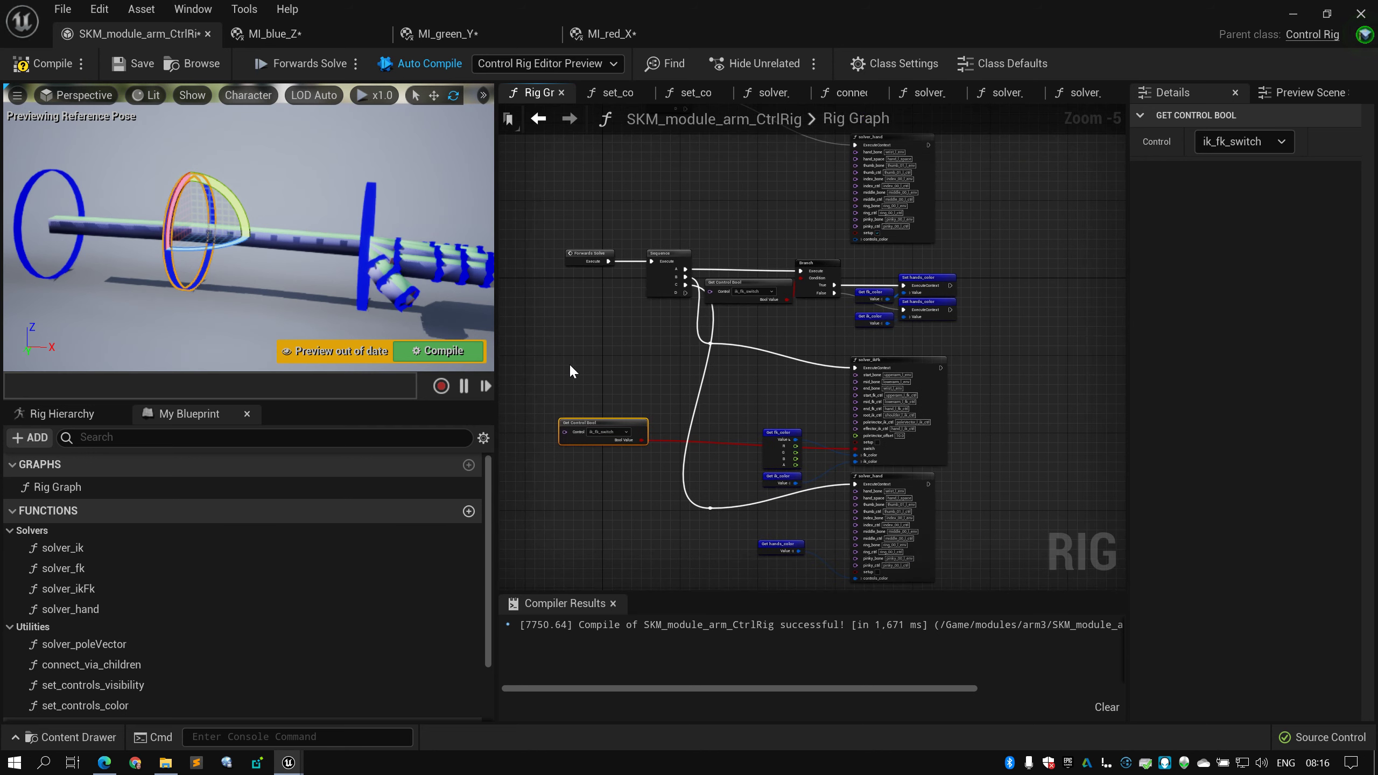
scroll(569, 323, "down", 2)
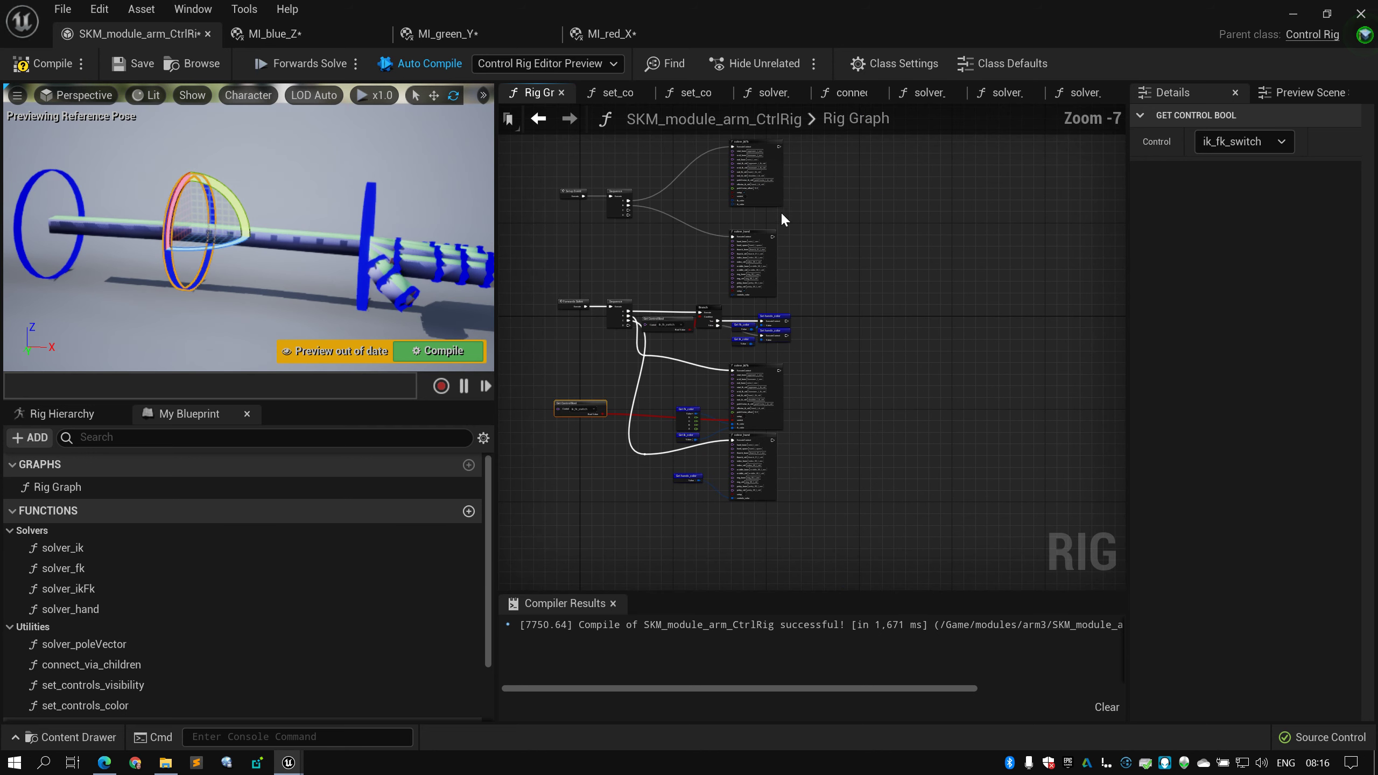
left_click(841, 174)
right_click_drag(853, 309, 918, 358)
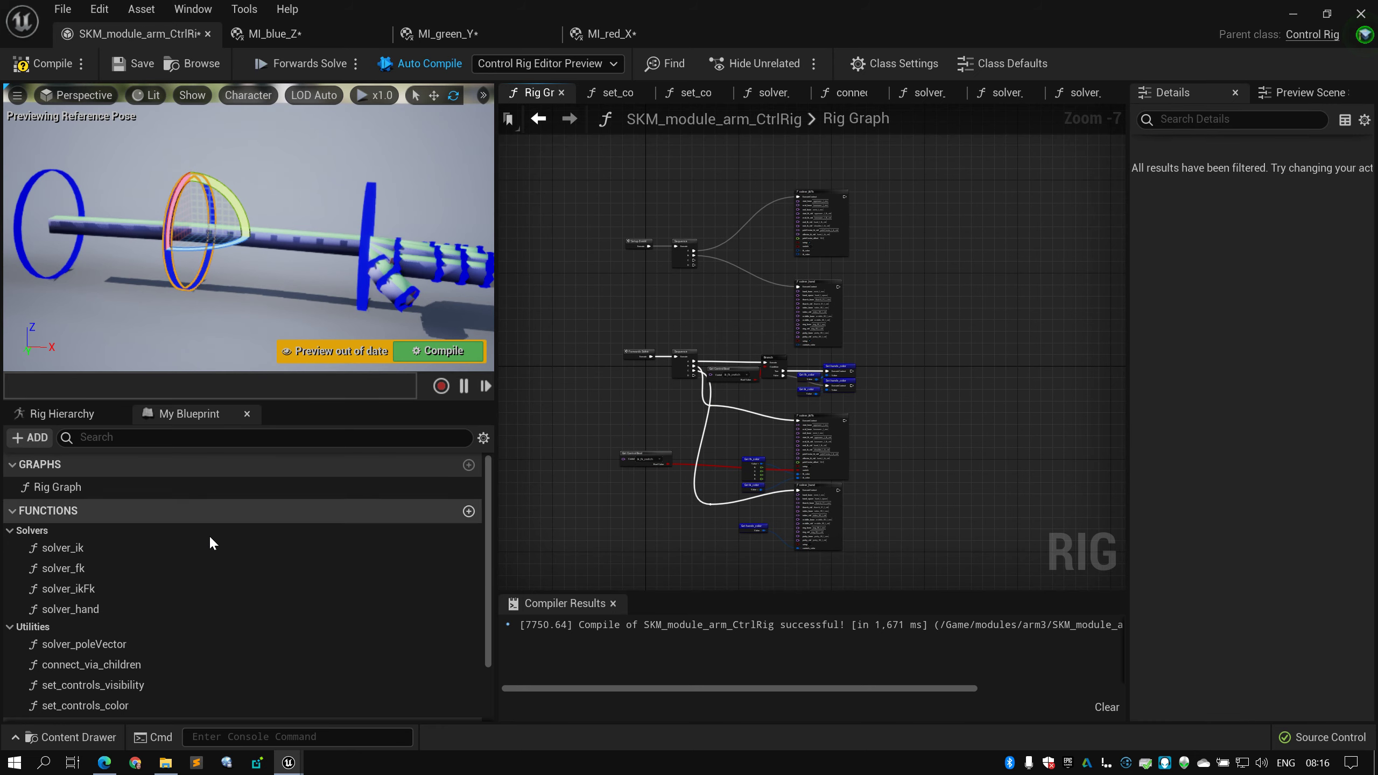
Copy the solver_ikFk function from the Solvers category
left_click(143, 585)
right_click(137, 588)
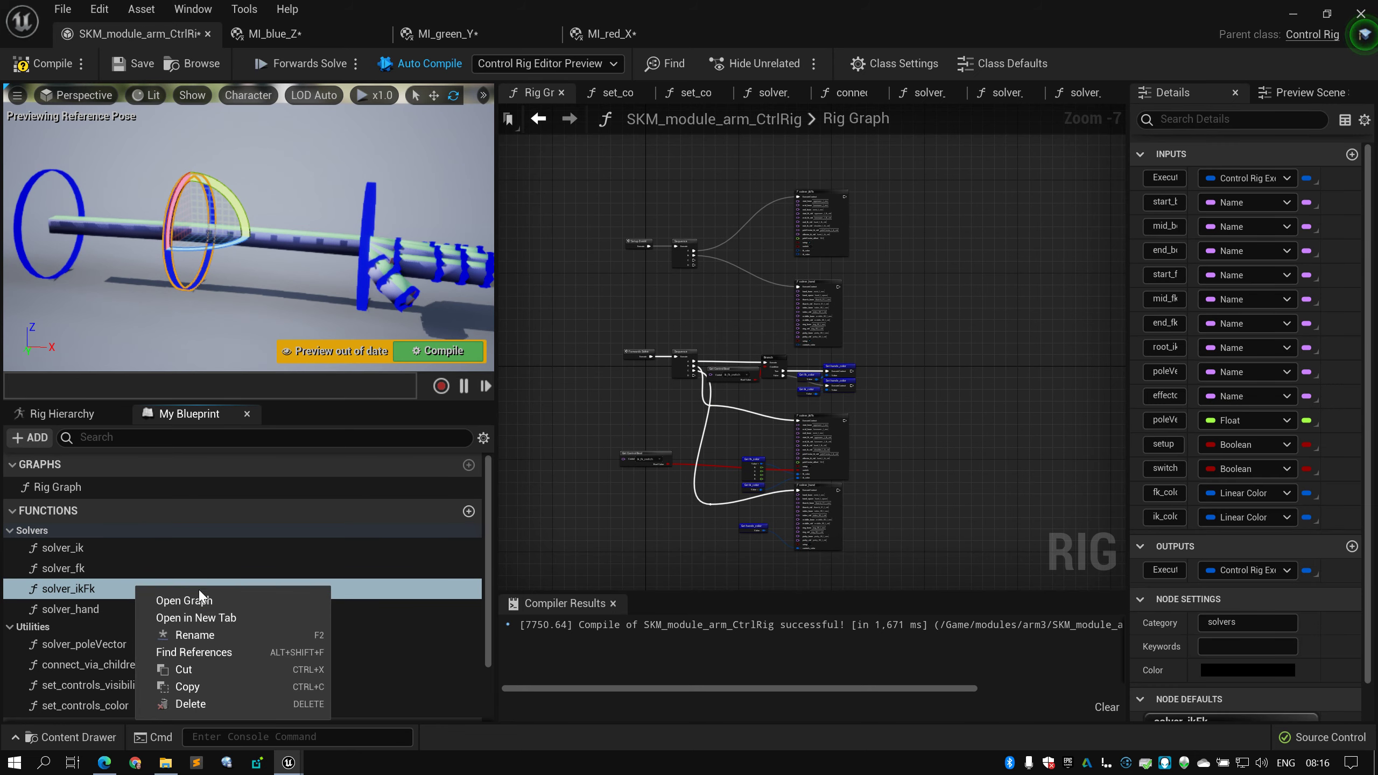
left_click(220, 689)
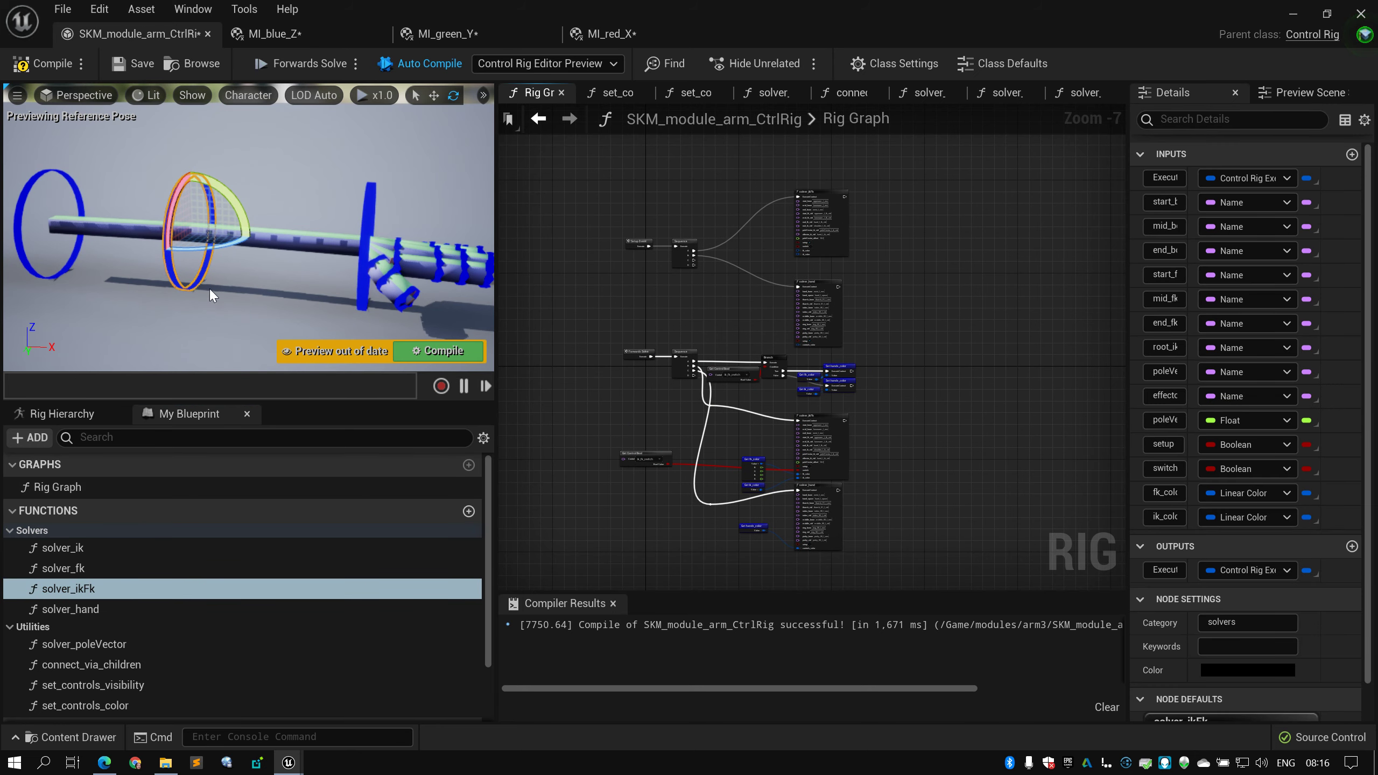
right_click_drag(522, 266, 586, 255)
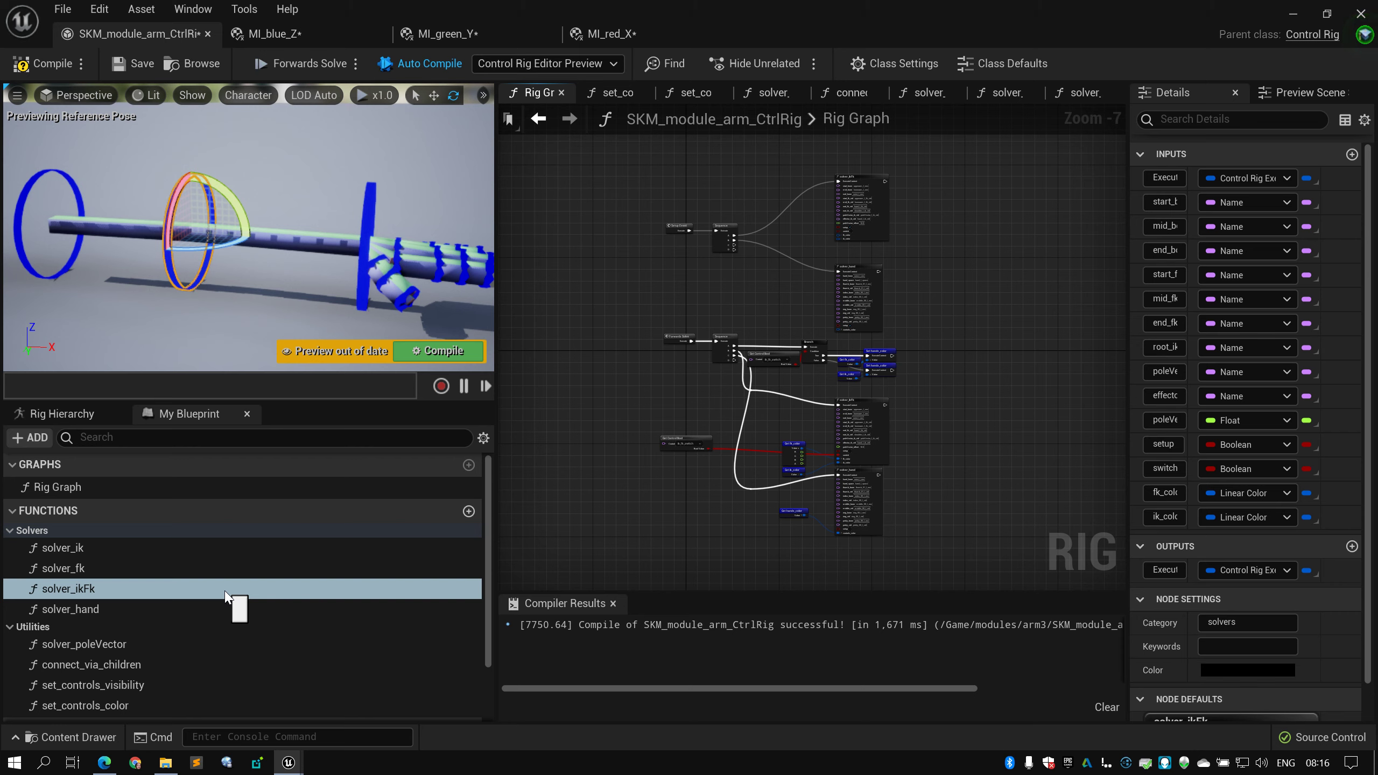
left_click(96, 594)
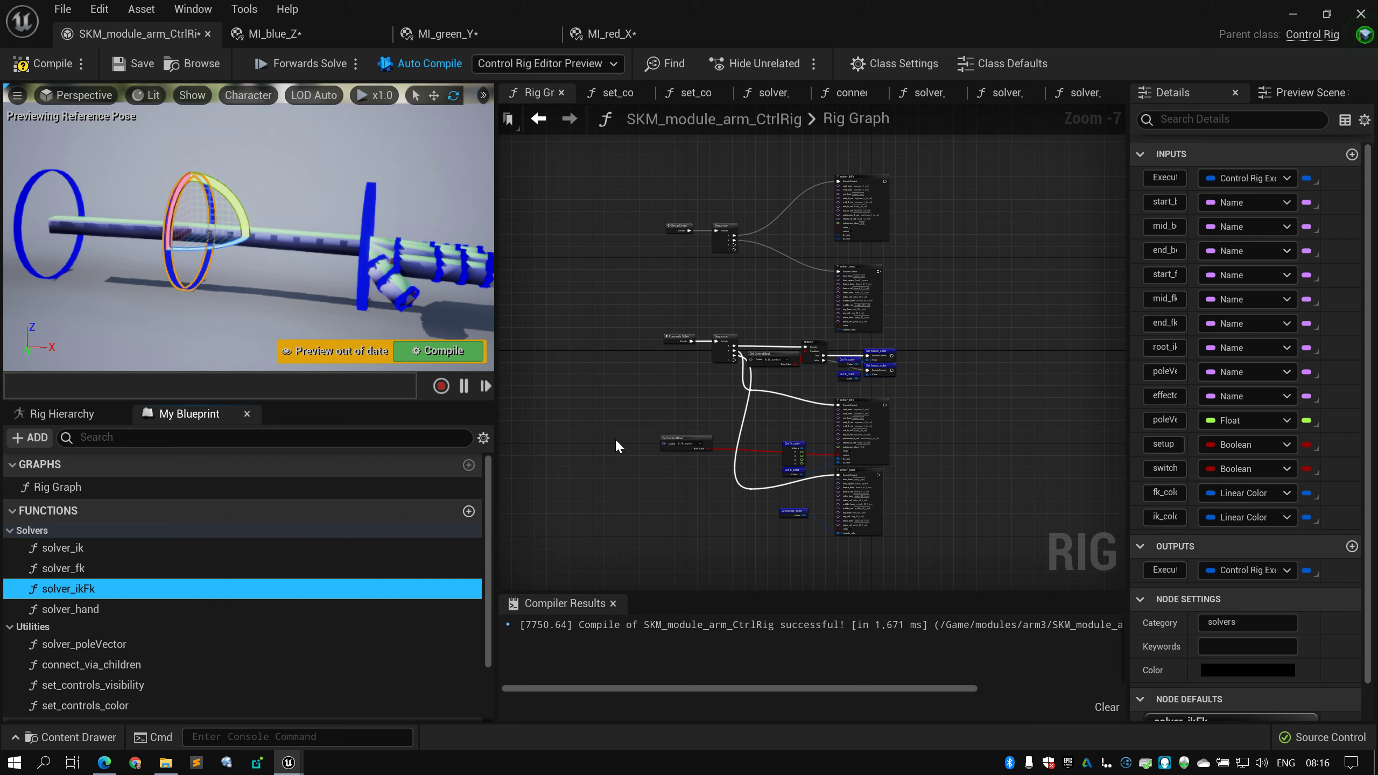
Open the solver_hand function graph from the Setup Event's solver_hand node in the Rig Graph
right_click_drag(714, 309, 682, 242)
scroll(683, 245, "up", 3)
right_click_drag(742, 286, 695, 190)
right_click_drag(865, 313, 727, 479)
right_click_drag(902, 215, 866, 238)
scroll(847, 311, "up", 1)
left_click(757, 308)
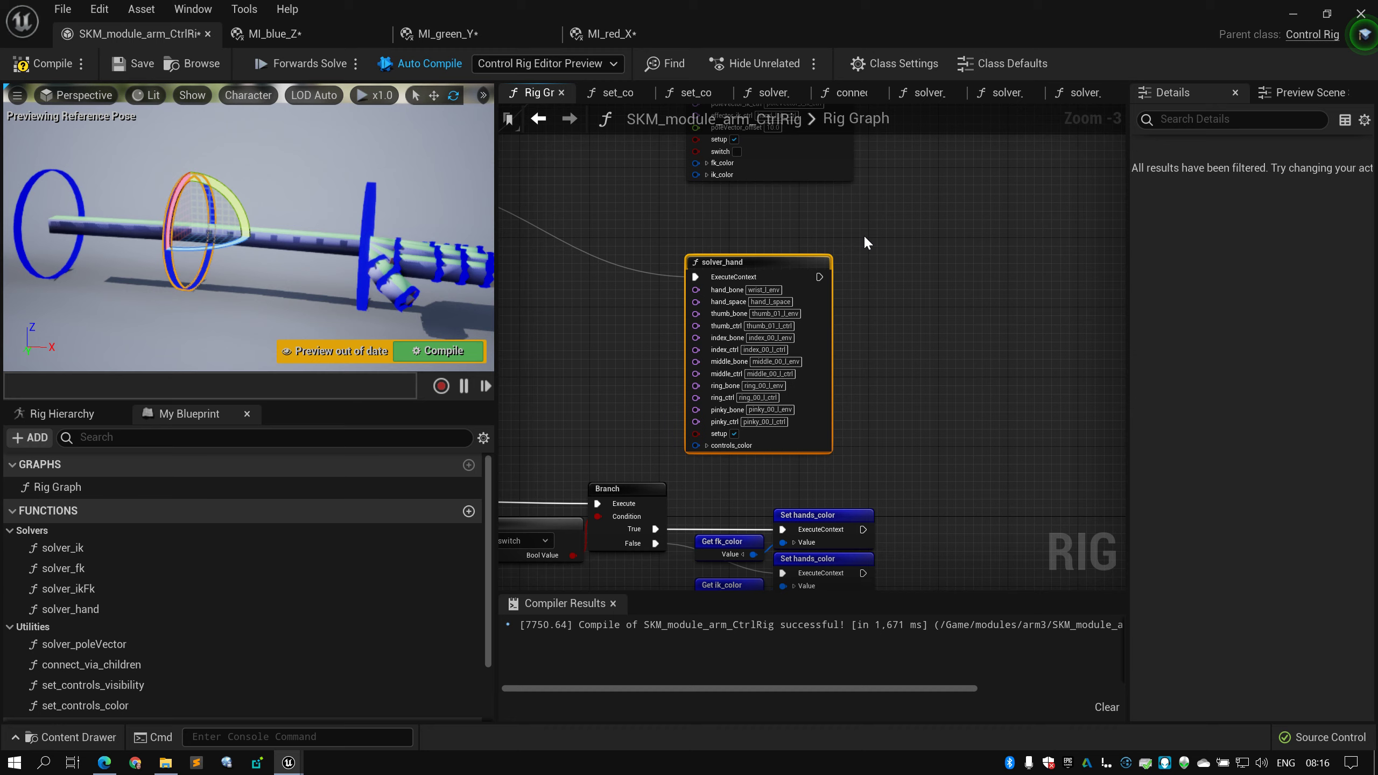
double_click(776, 261)
Examine the overall solver_hand graph and the bone, control, setup and controls_color inputs on its Entry node
scroll(705, 222, "up", 3)
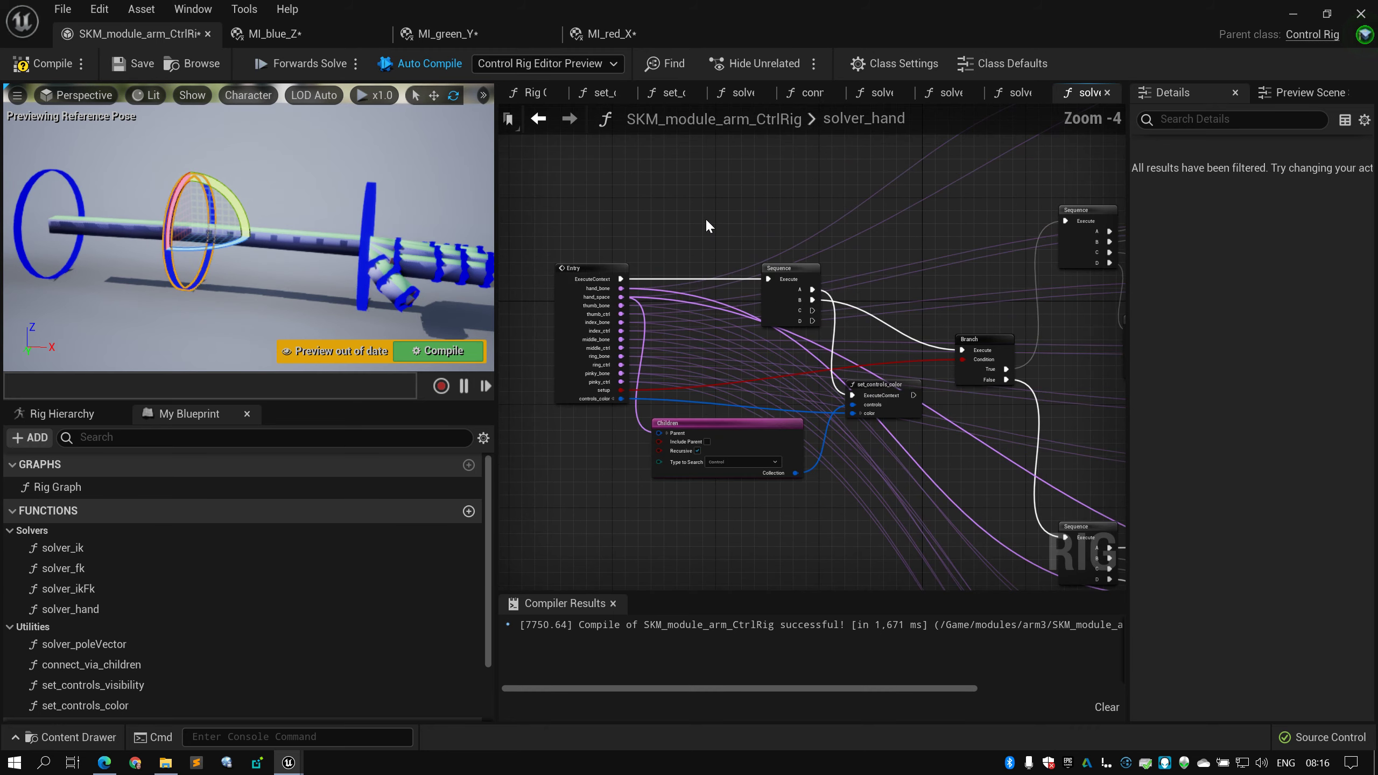
scroll(705, 222, "down", 4)
left_click_drag(924, 171, 592, 561)
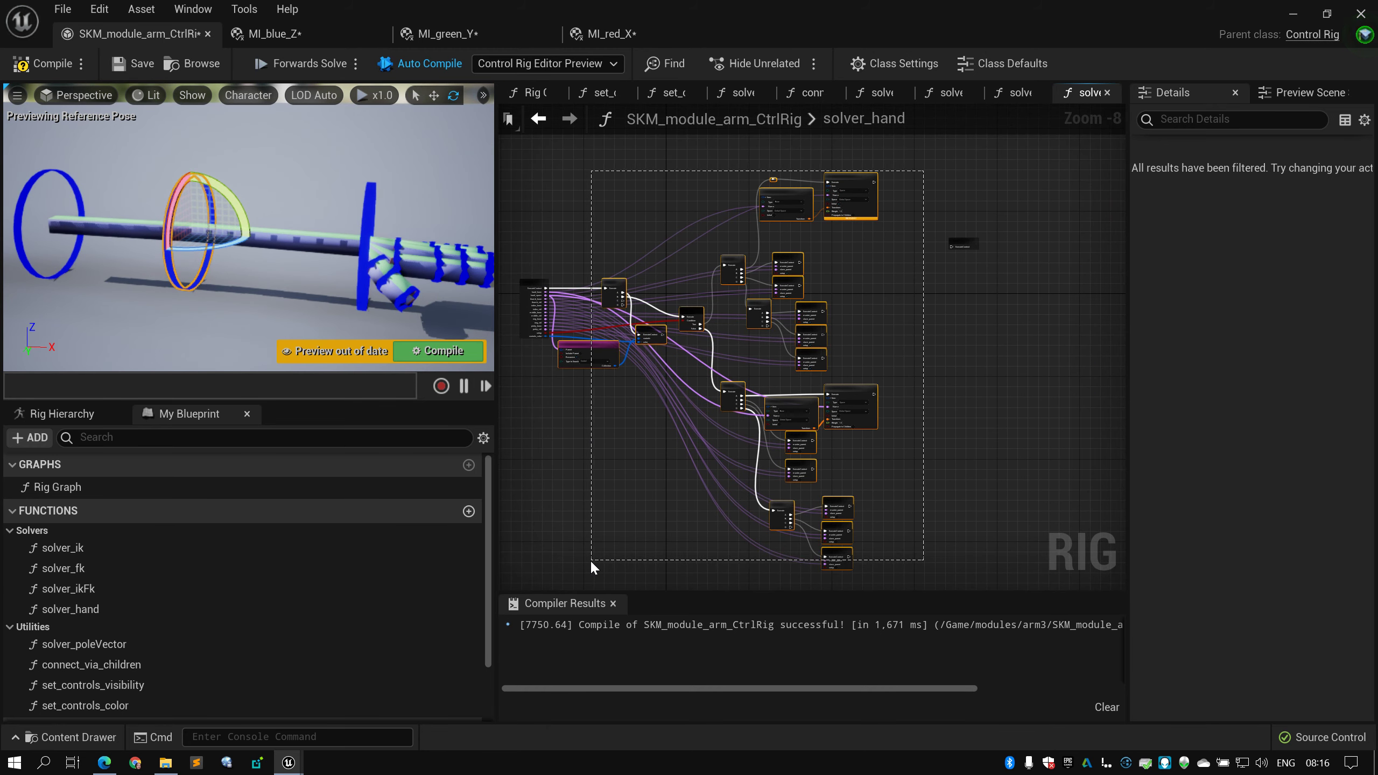
left_click(862, 294)
scroll(942, 248, "up", 2)
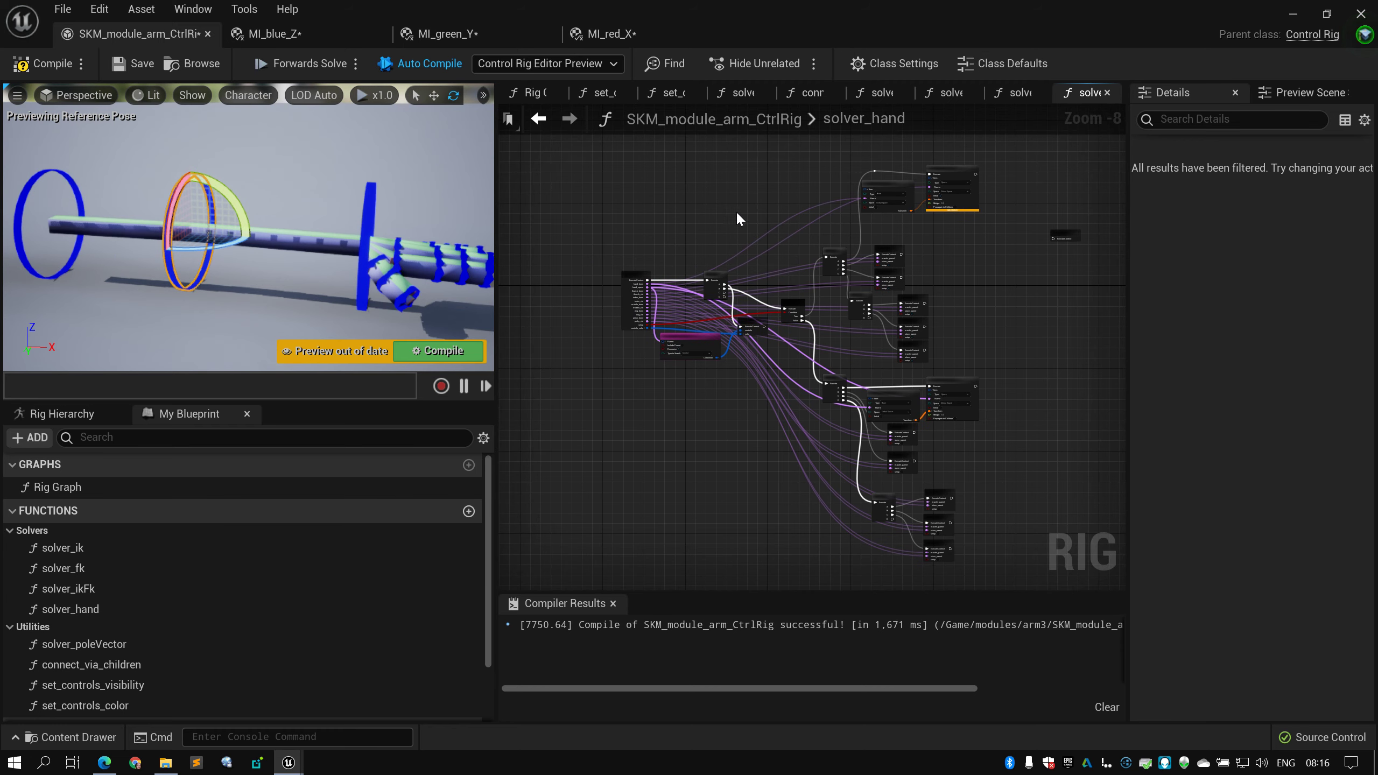
scroll(746, 213, "up", 3)
left_click(582, 310)
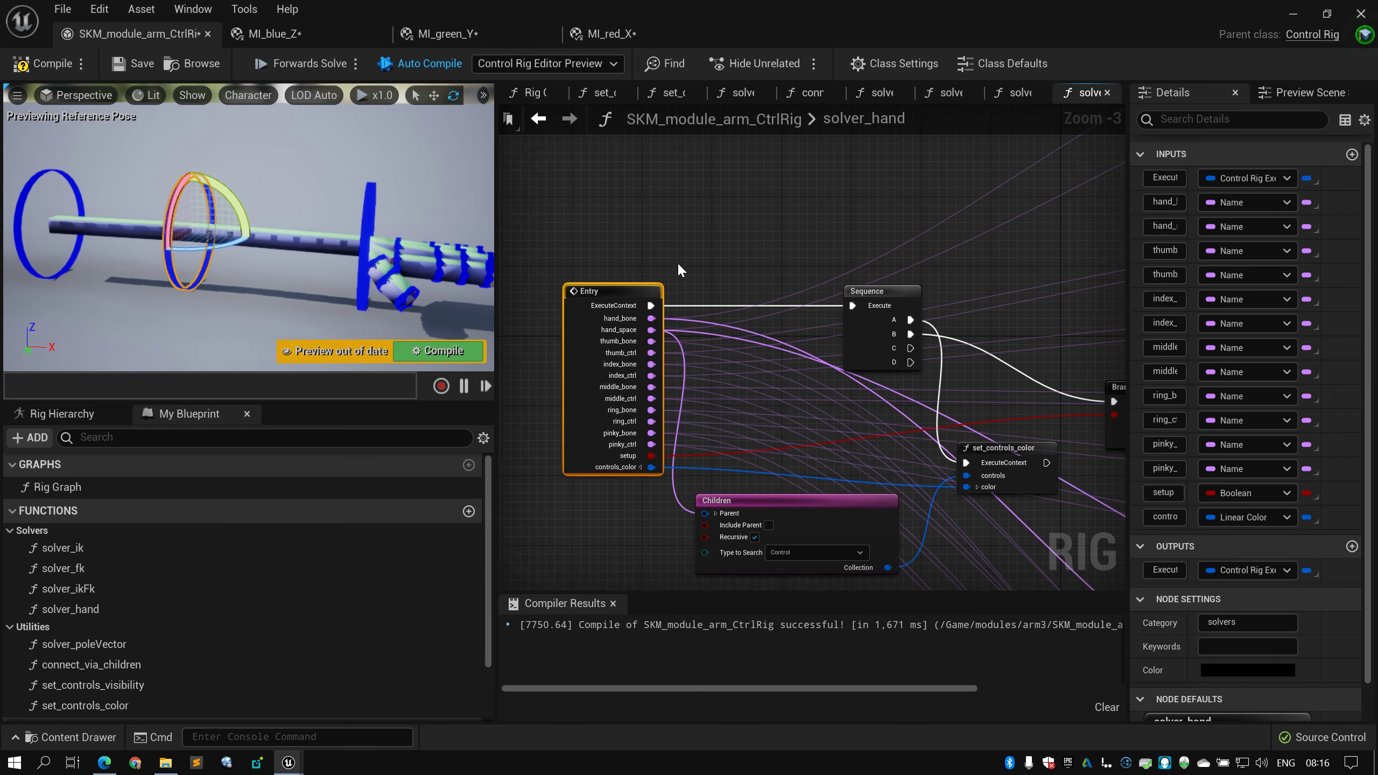
scroll(677, 261, "up", 2)
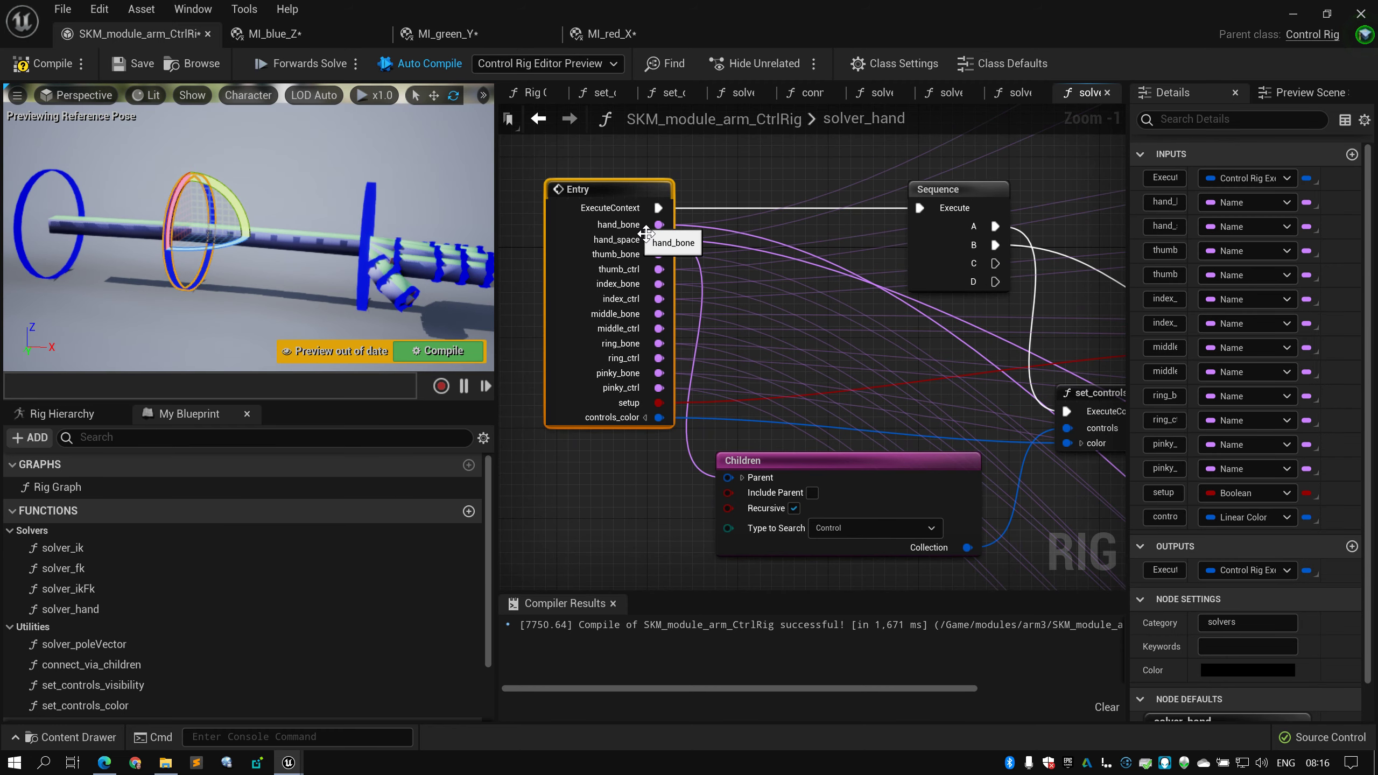
Expand hand_l_space in the rig hierarchy and collapse its thumb, index, middle, ring and pinky control chains
left_click(19, 415)
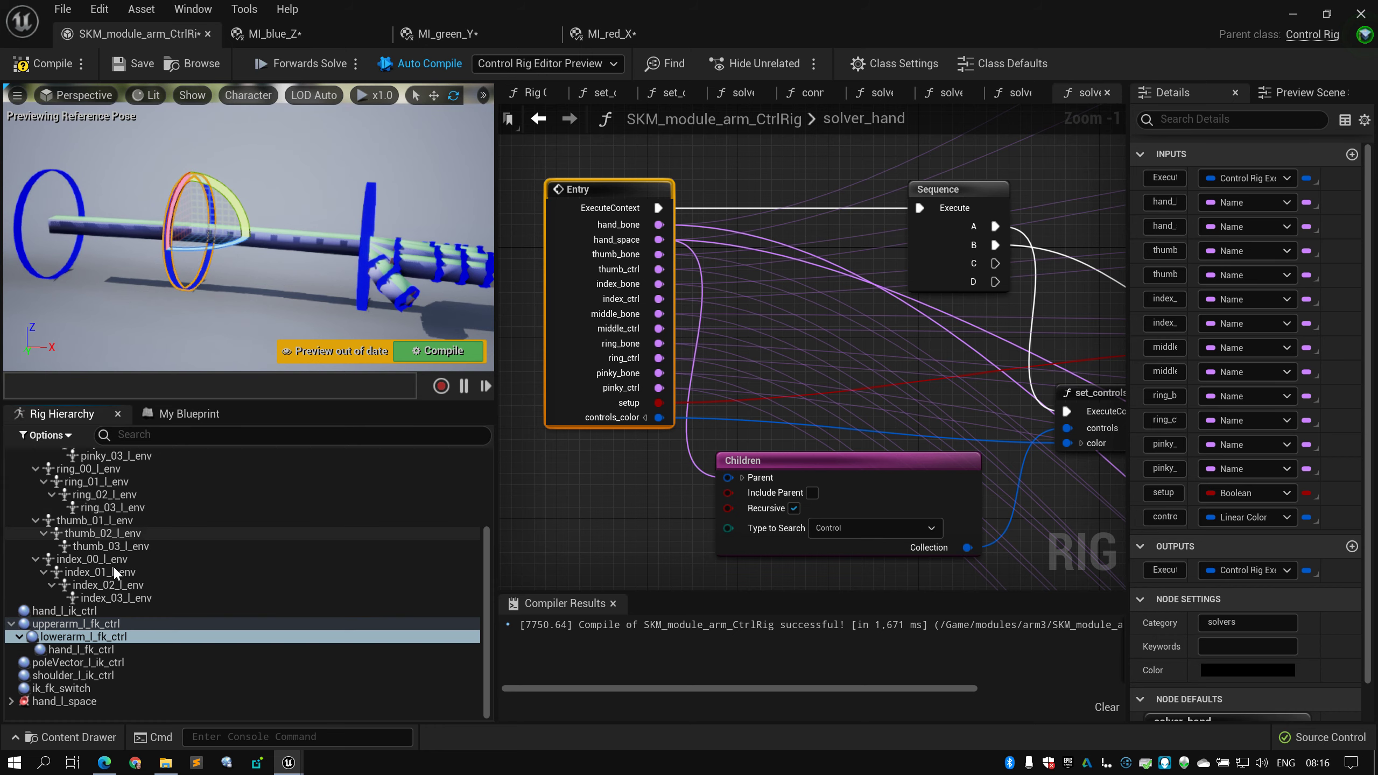
scroll(52, 644, "down", 5)
left_click(65, 702)
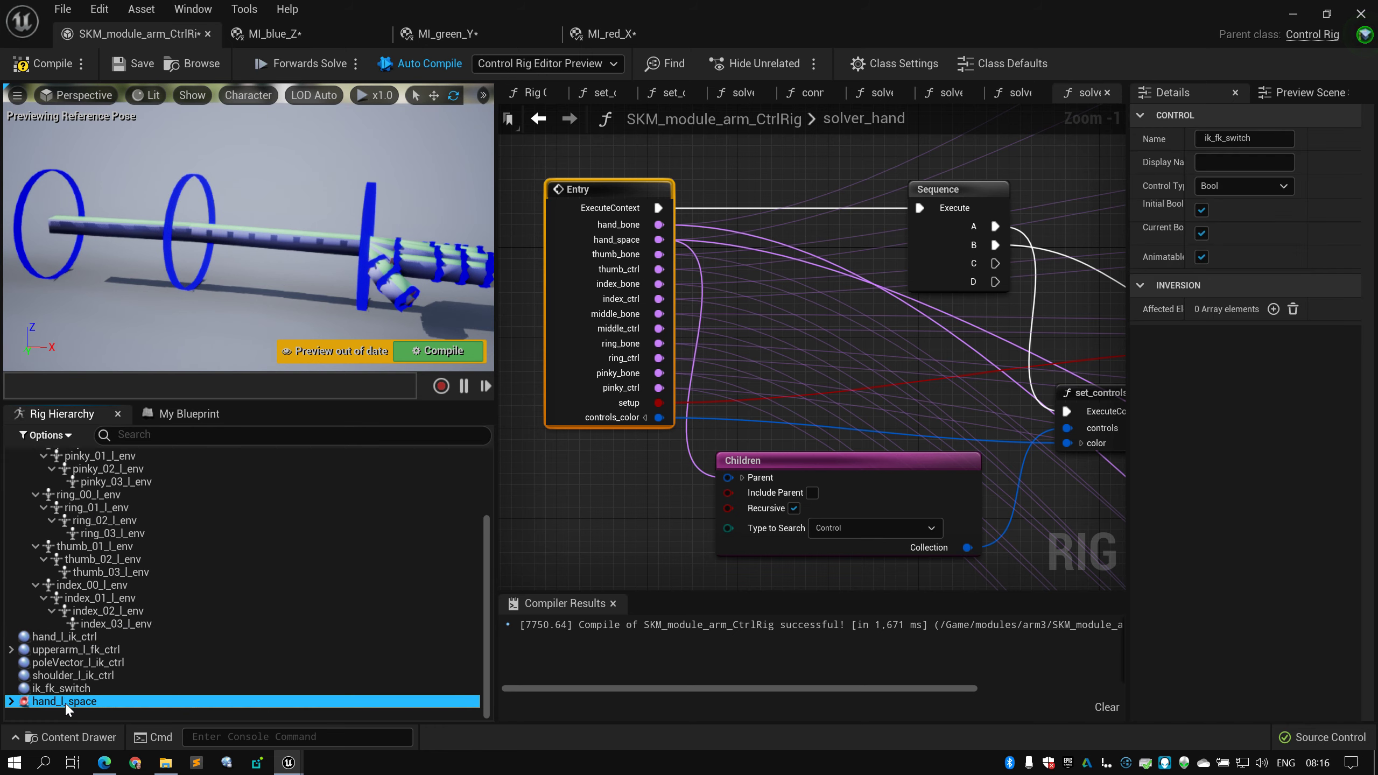
left_click(11, 701)
scroll(81, 627, "down", 3)
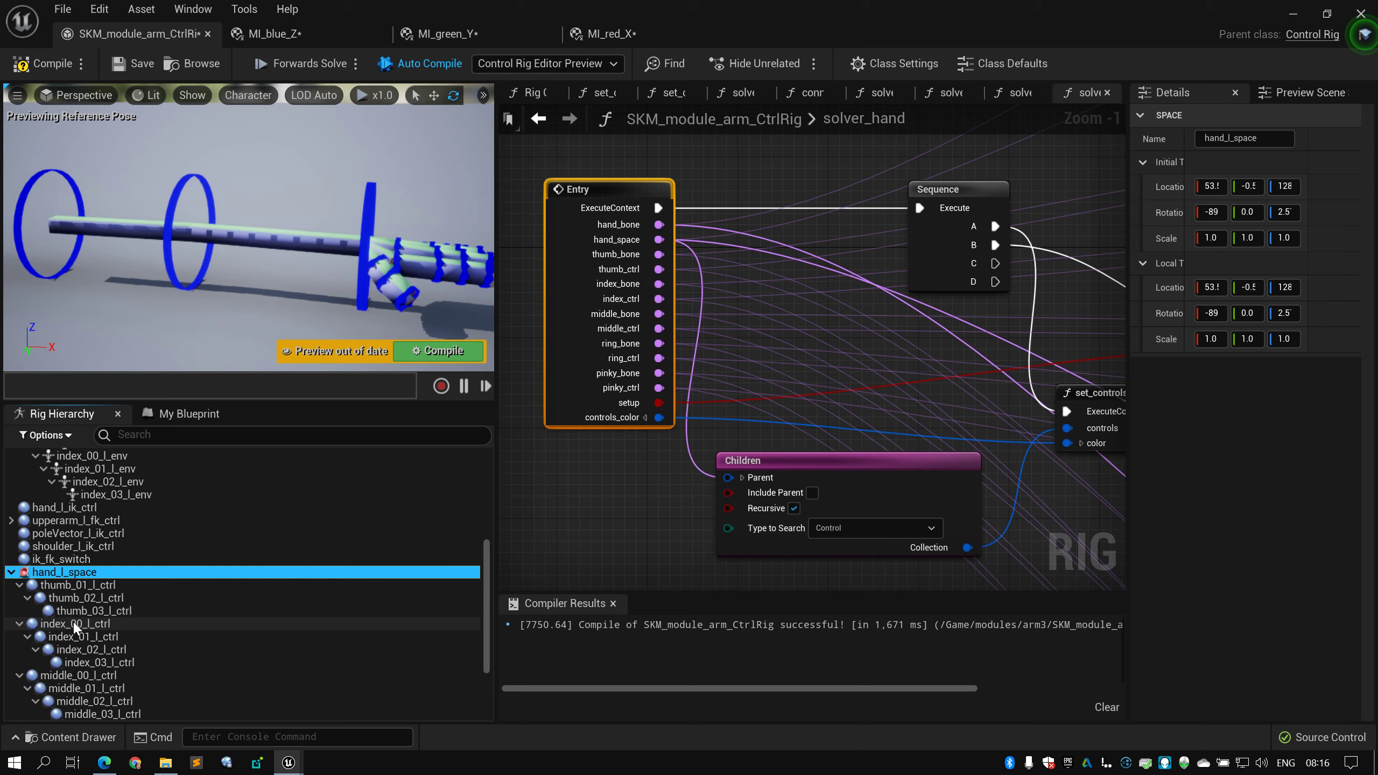
left_click(19, 584)
left_click(19, 598)
left_click(19, 610)
left_click(19, 624)
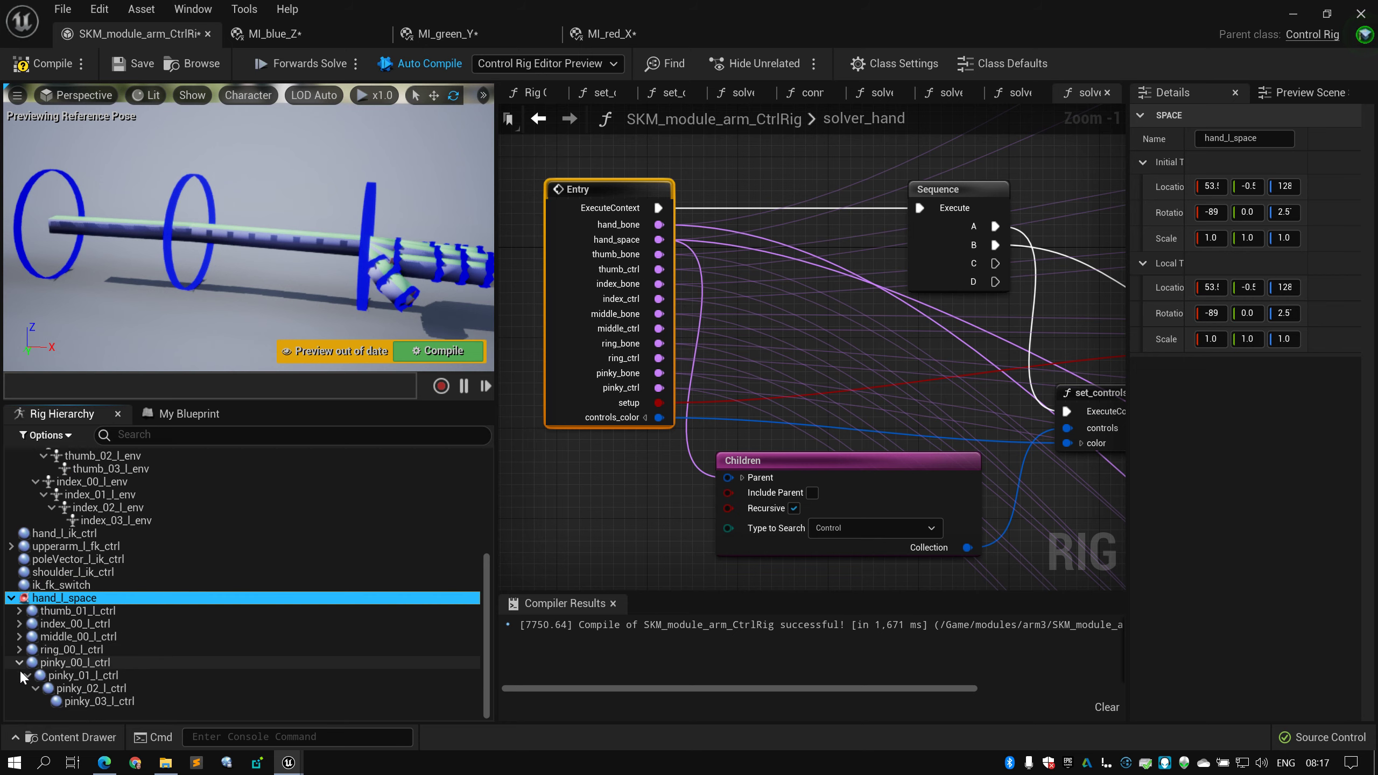
left_click(20, 675)
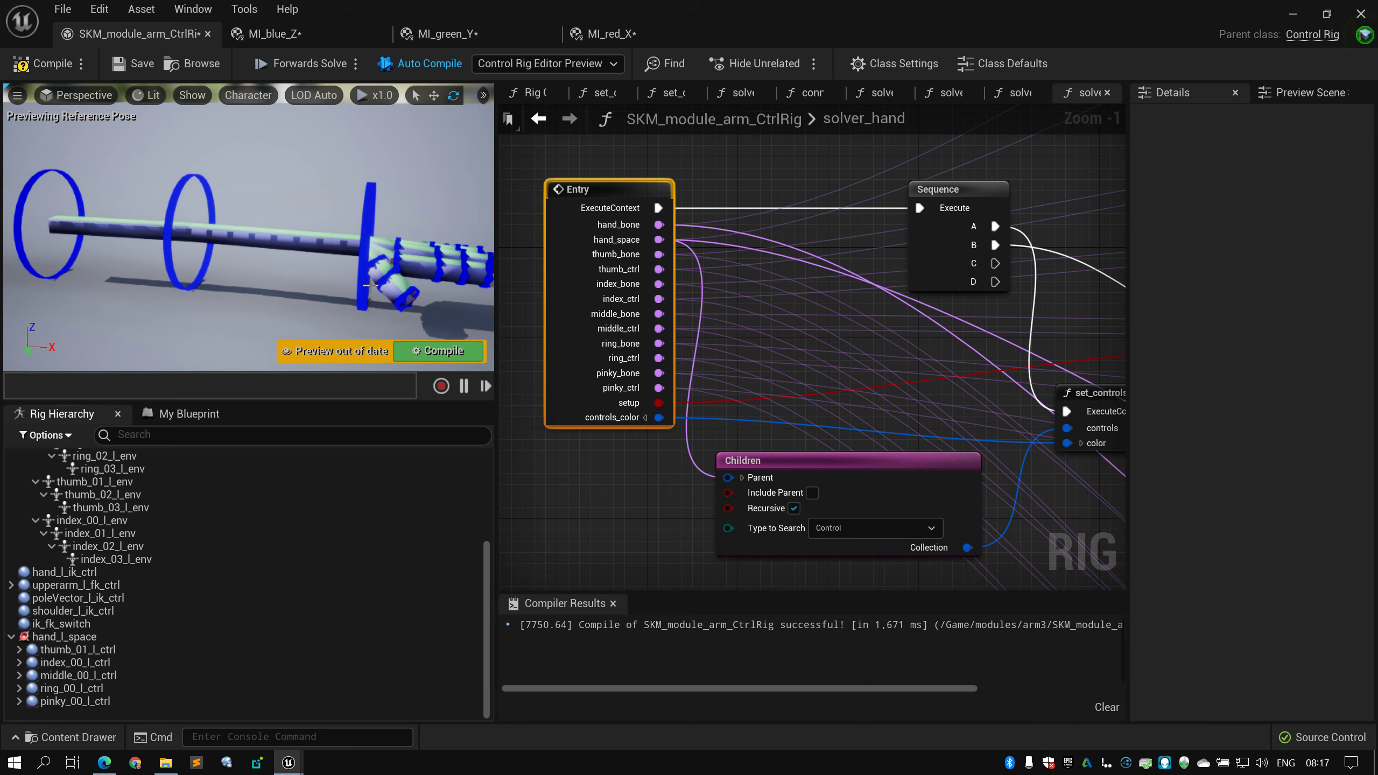
Move the two connect_via_children nodes driven by the first setup Sequence upward, stacked one above the other beside it
scroll(515, 244, "down", 3)
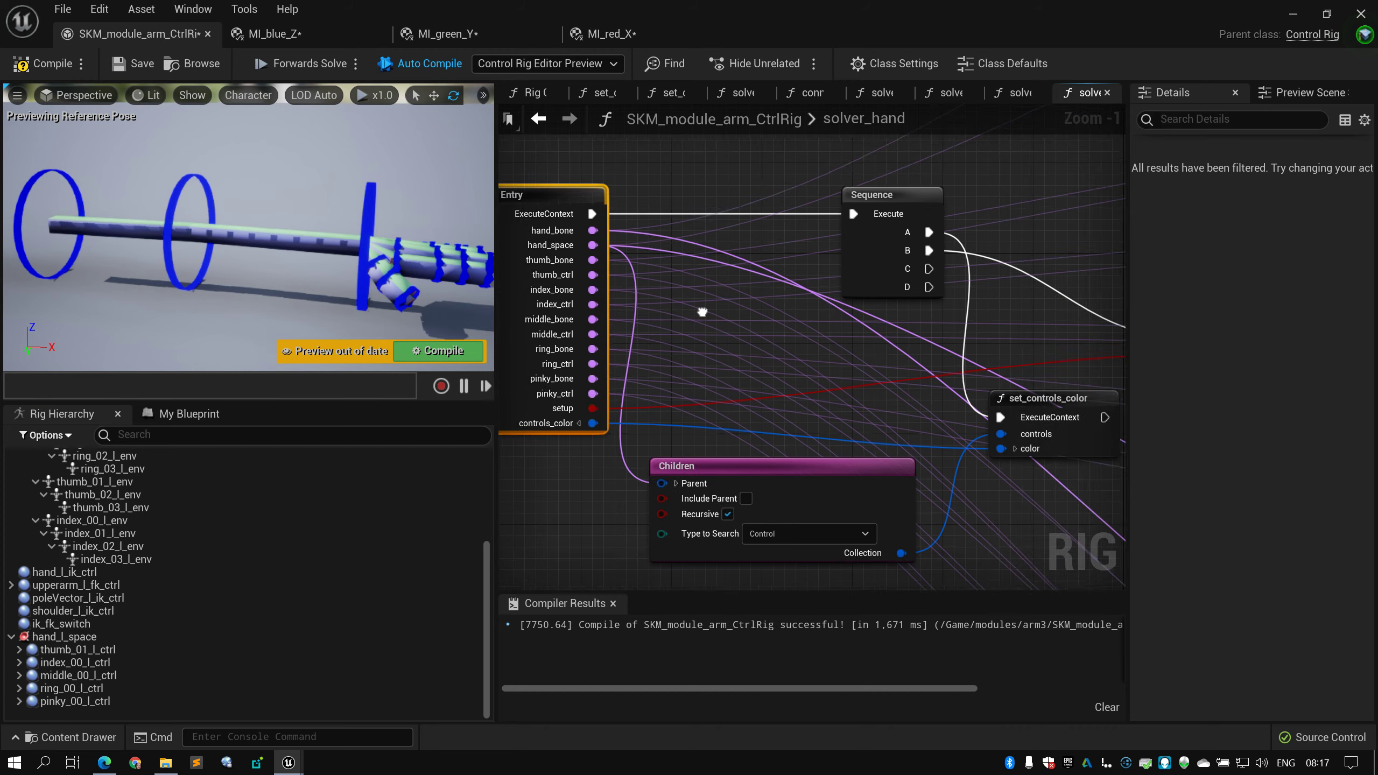
scroll(640, 298, "up", 2)
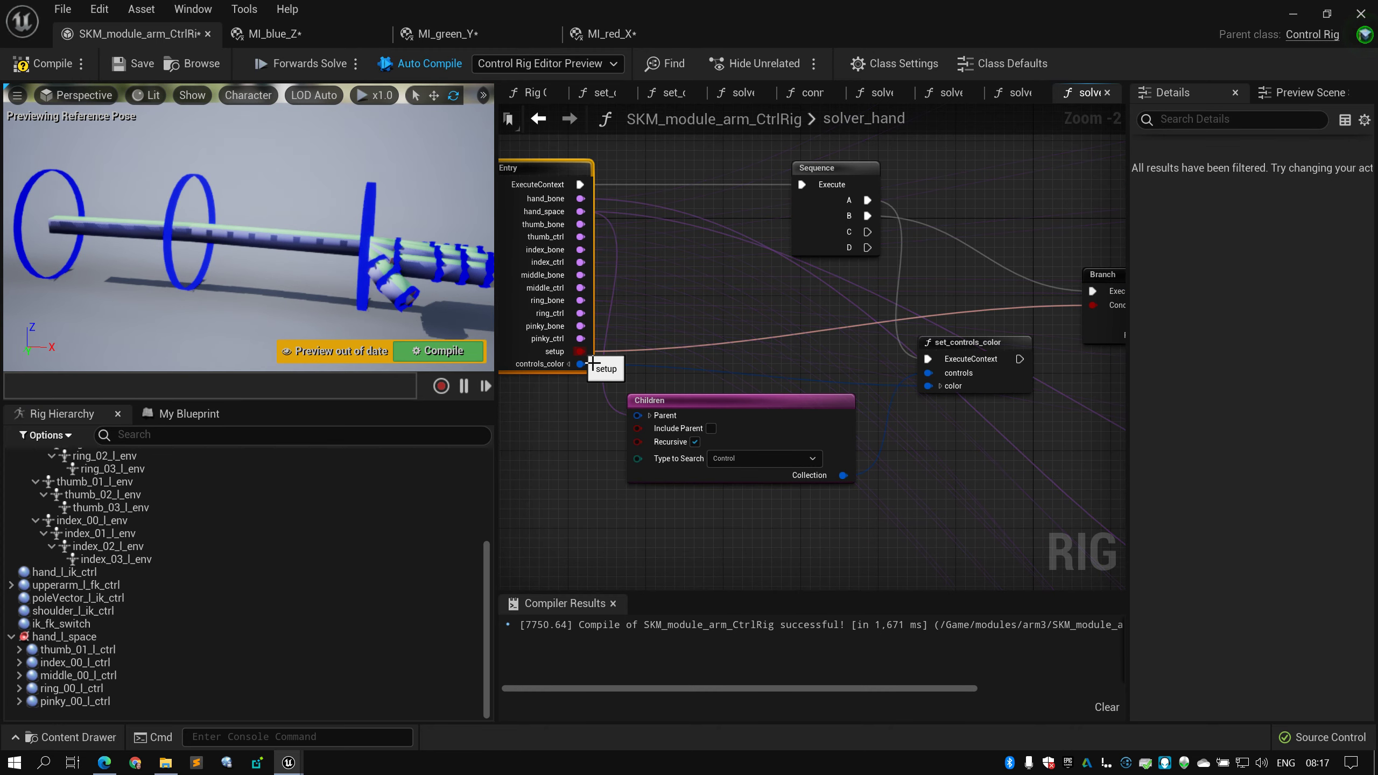
right_click_drag(1126, 315, 738, 322)
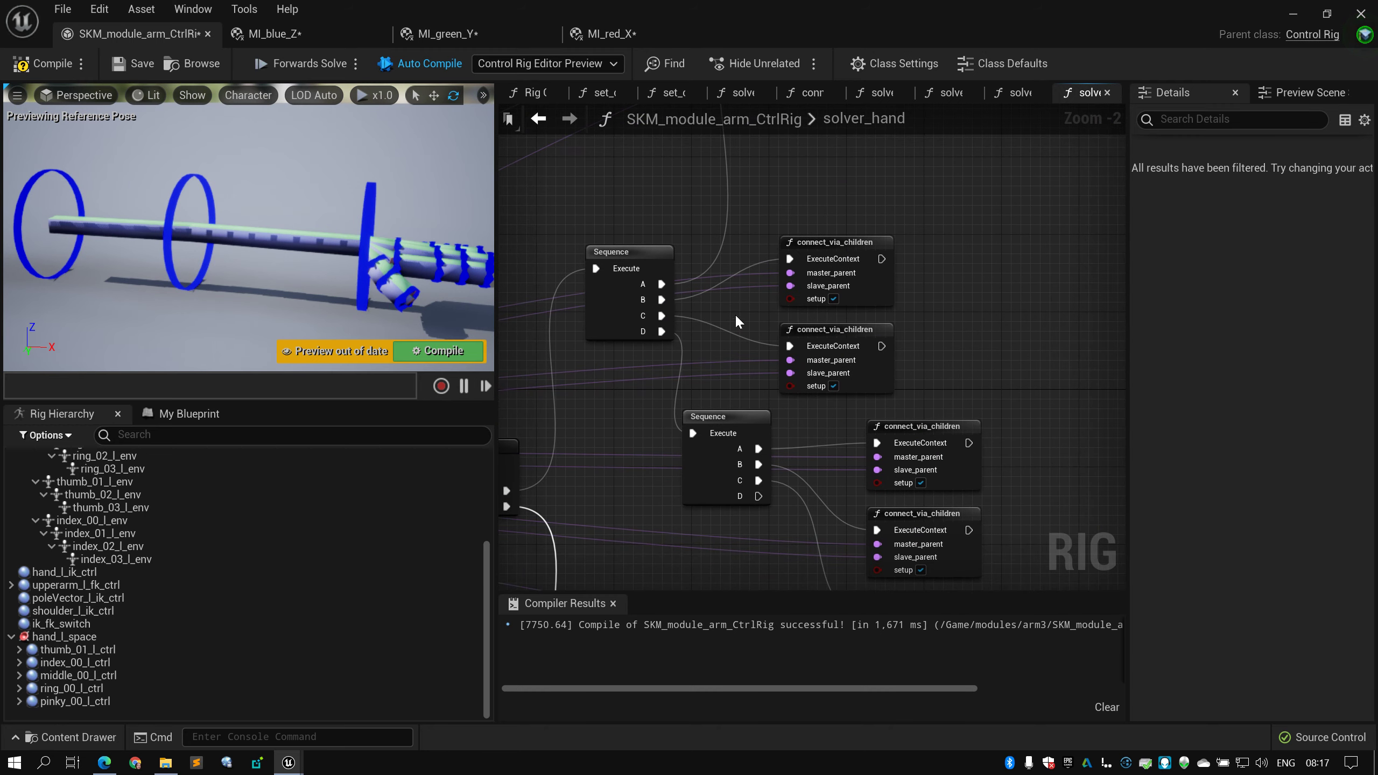
left_click_drag(862, 259, 852, 219)
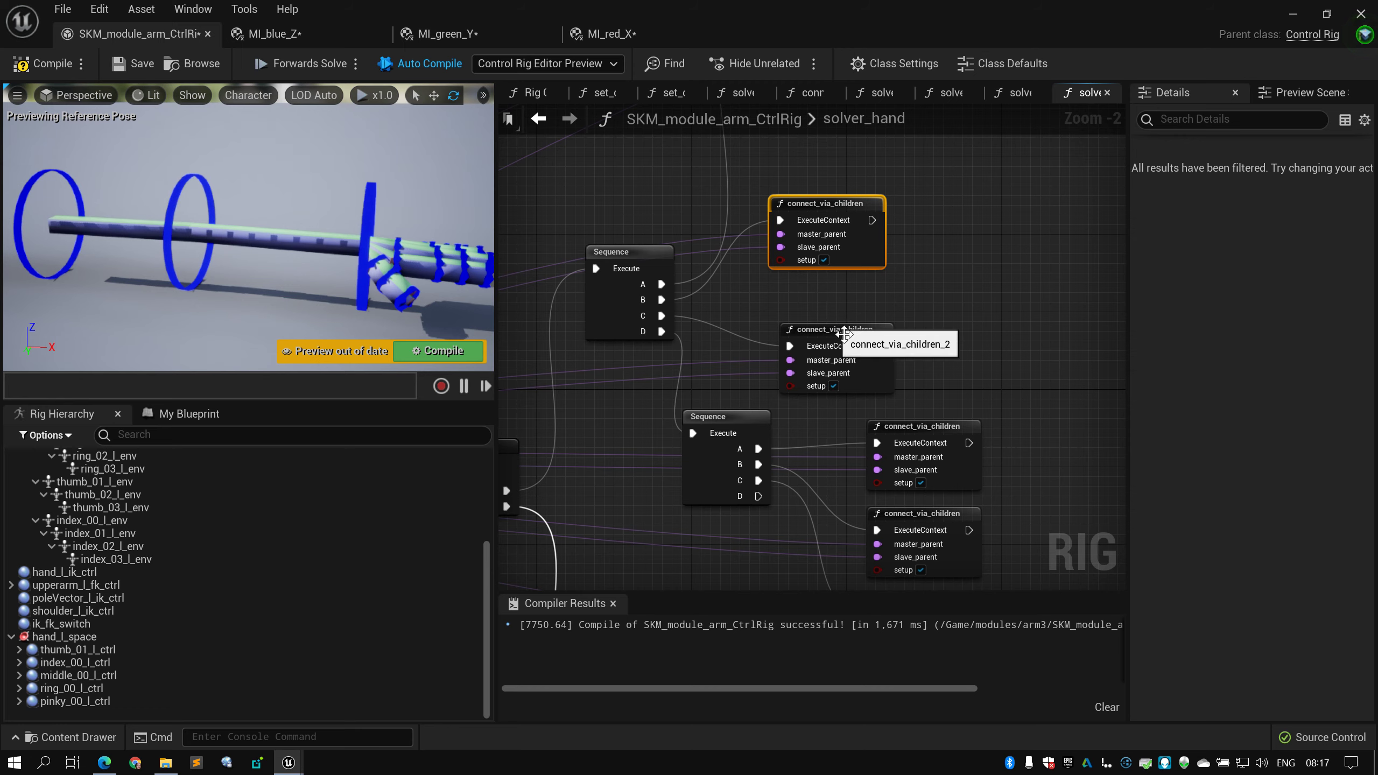
left_click_drag(838, 337, 829, 287)
right_click_drag(929, 308, 991, 272)
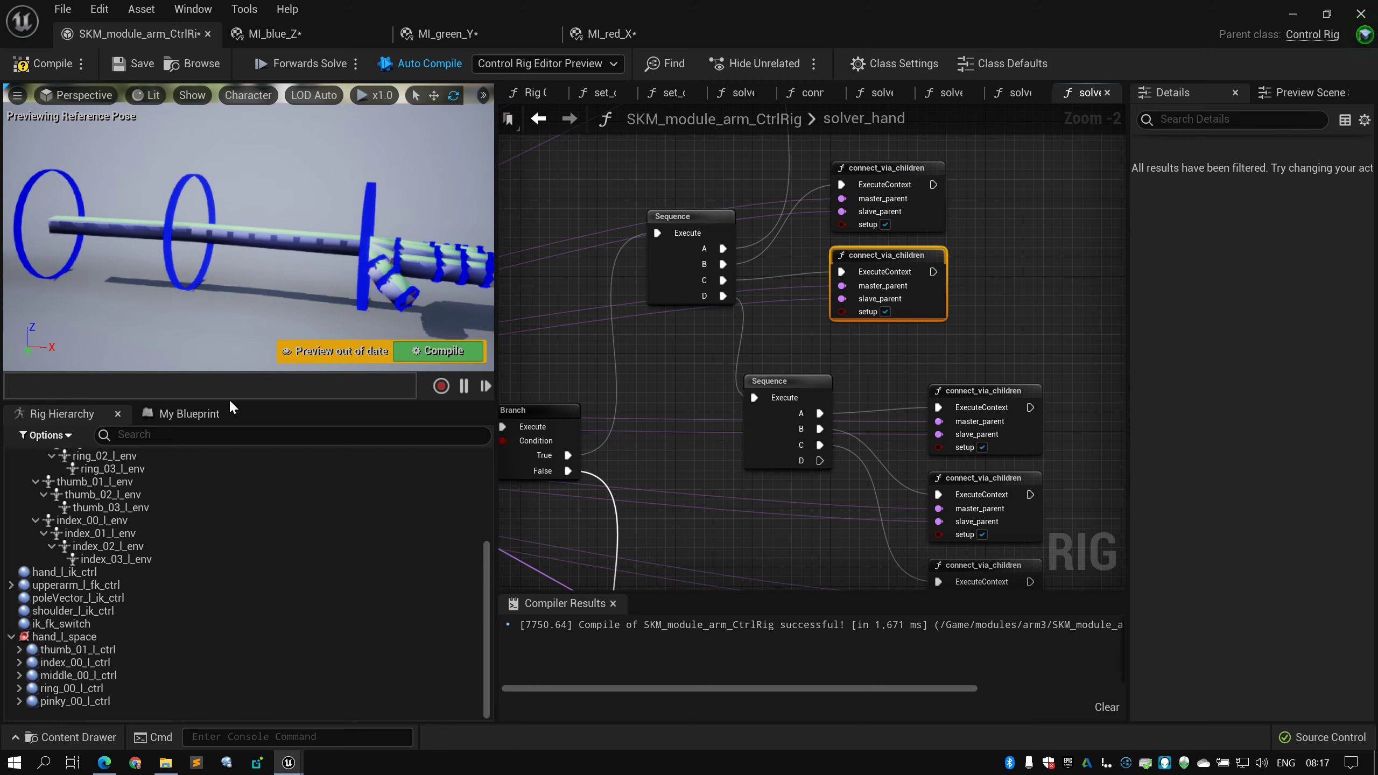
Select the first connect_via_children node and the middle finger bones from middle_00_l_env through middle_03_l_env in the rig hierarchy
left_click(187, 414)
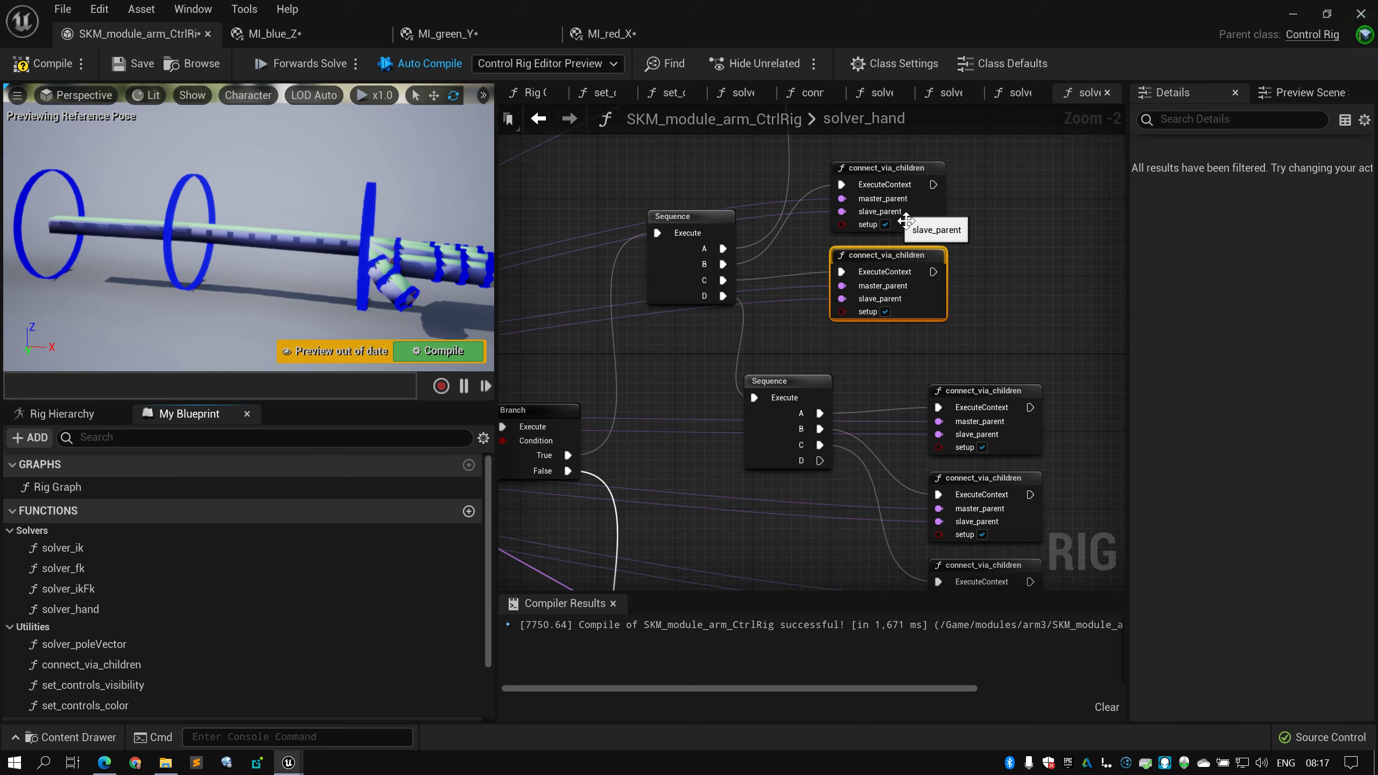
right_click_drag(945, 232, 922, 239)
left_click(914, 235)
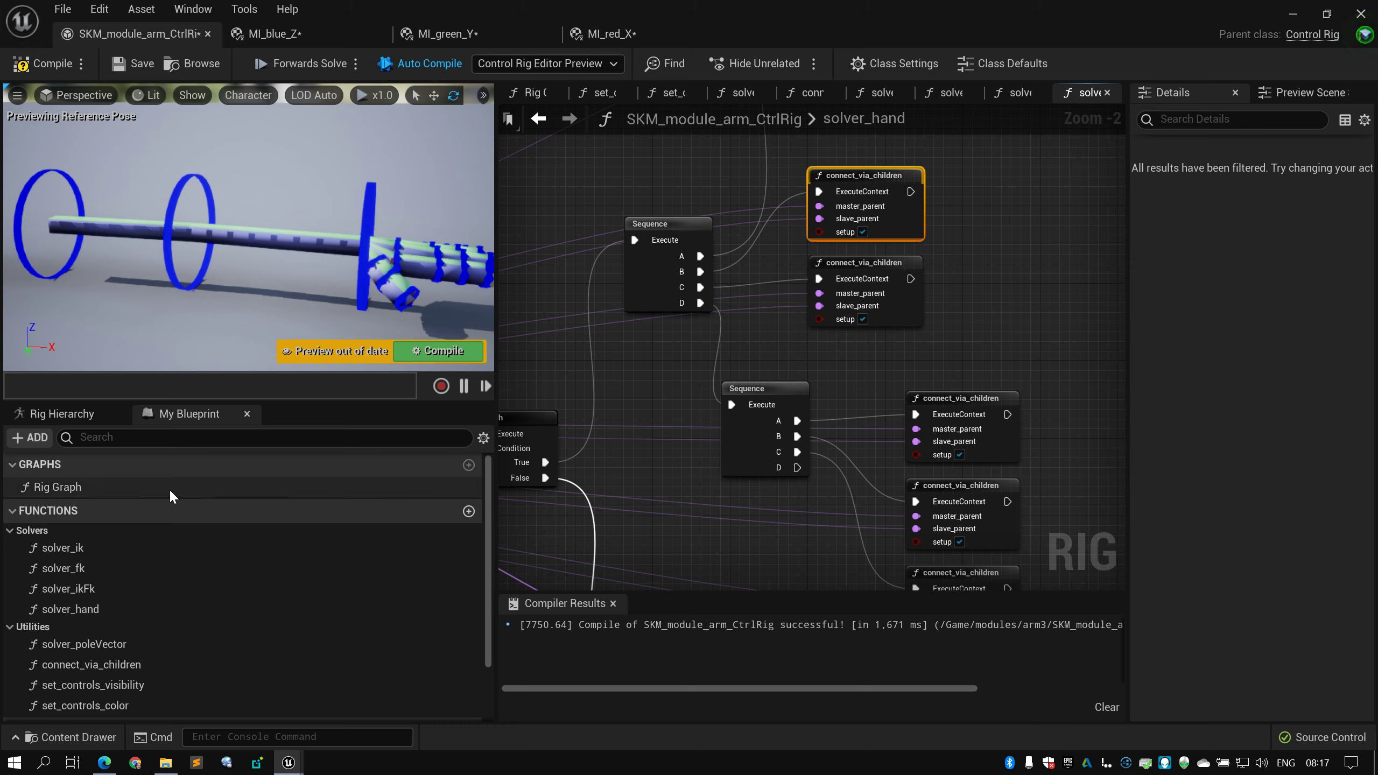
left_click(57, 414)
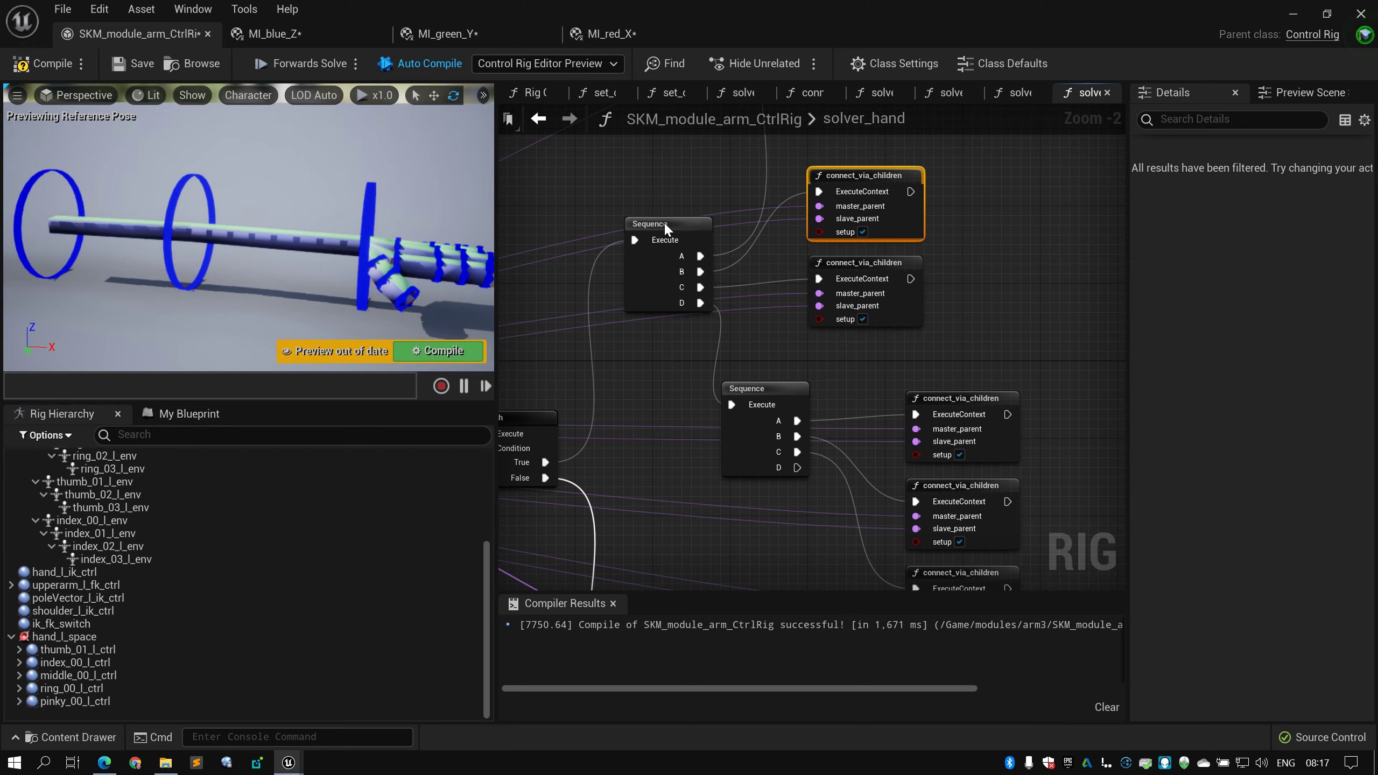
scroll(67, 539, "up", 5)
left_click(95, 493)
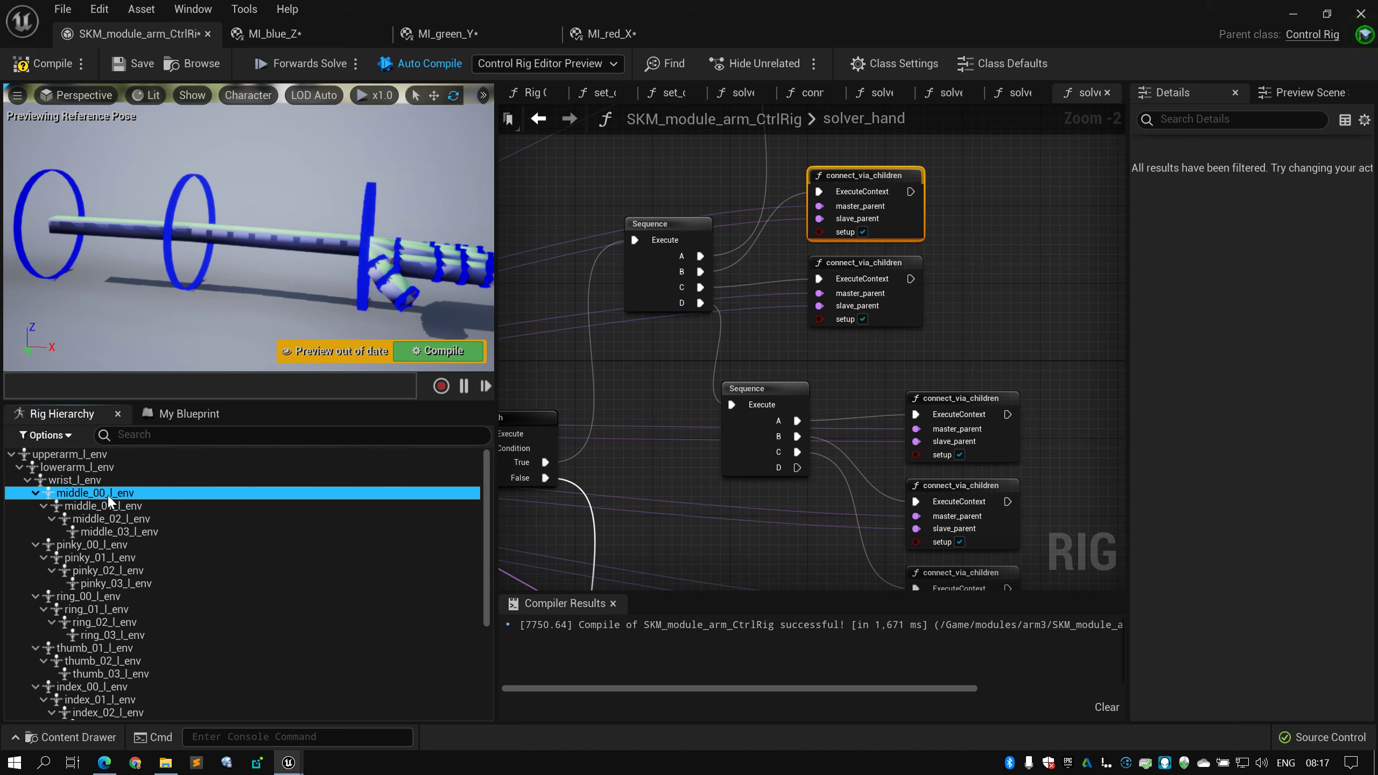
left_click(145, 530, "shift")
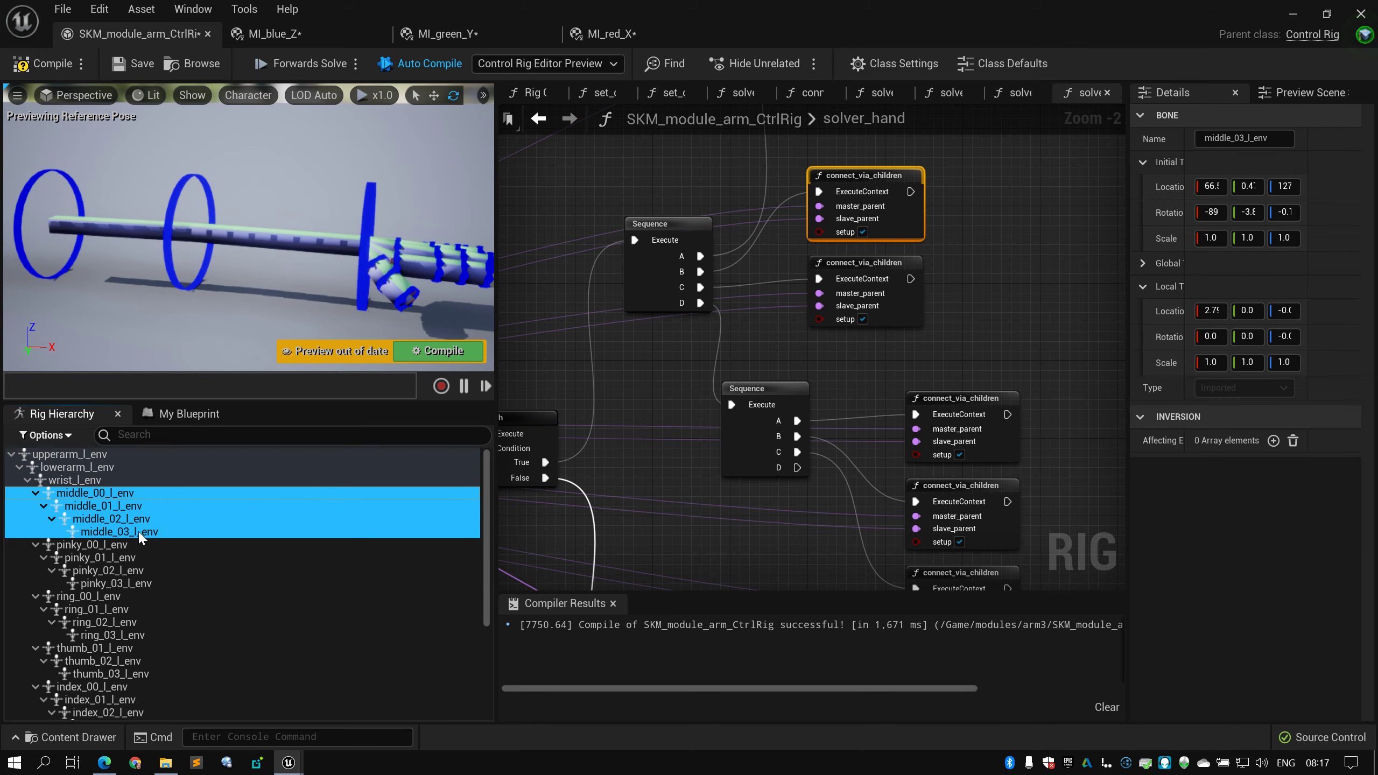
Expand middle_00_l_ctrl under hand_l_space and select the matching controls from middle_00_l_ctrl through middle_03_l_ctrl
scroll(152, 530, "down", 5)
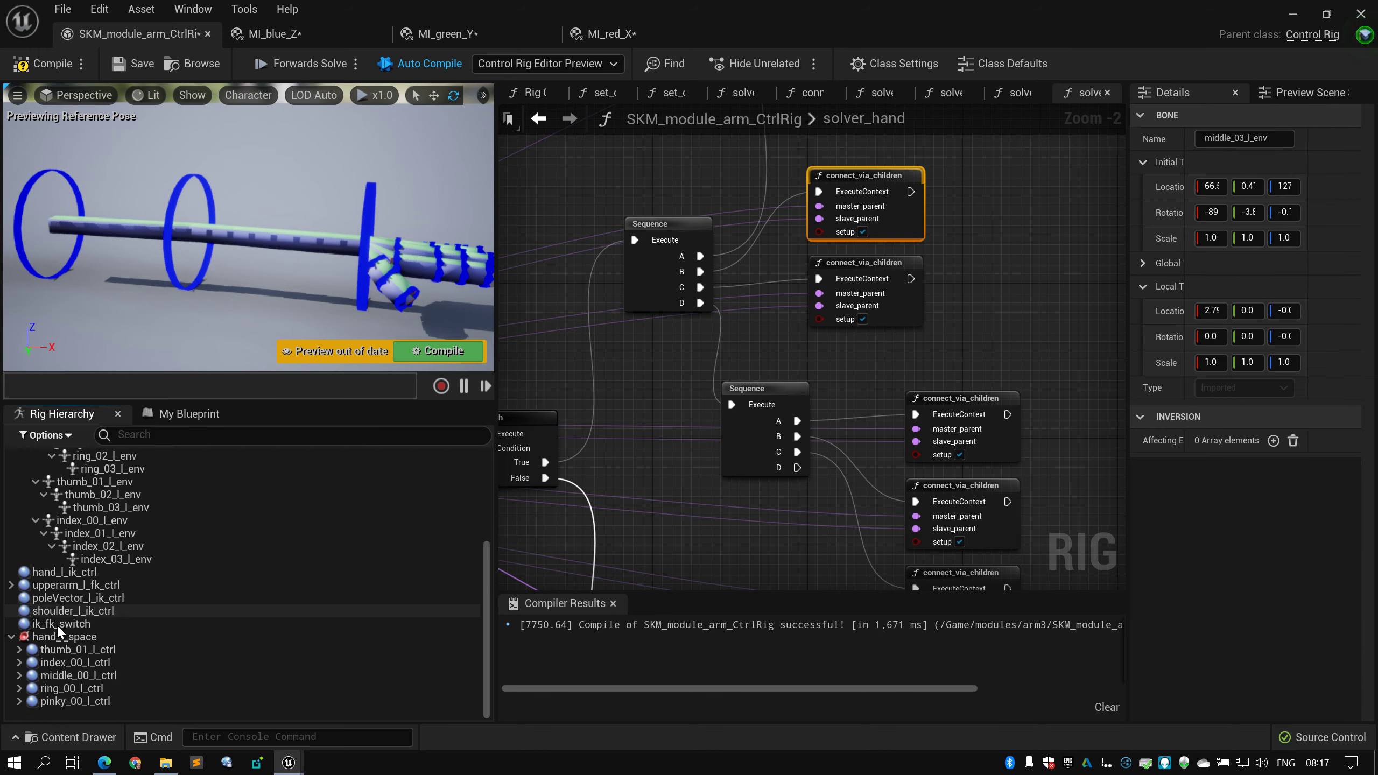
left_click(19, 675)
scroll(90, 652, "down", 1)
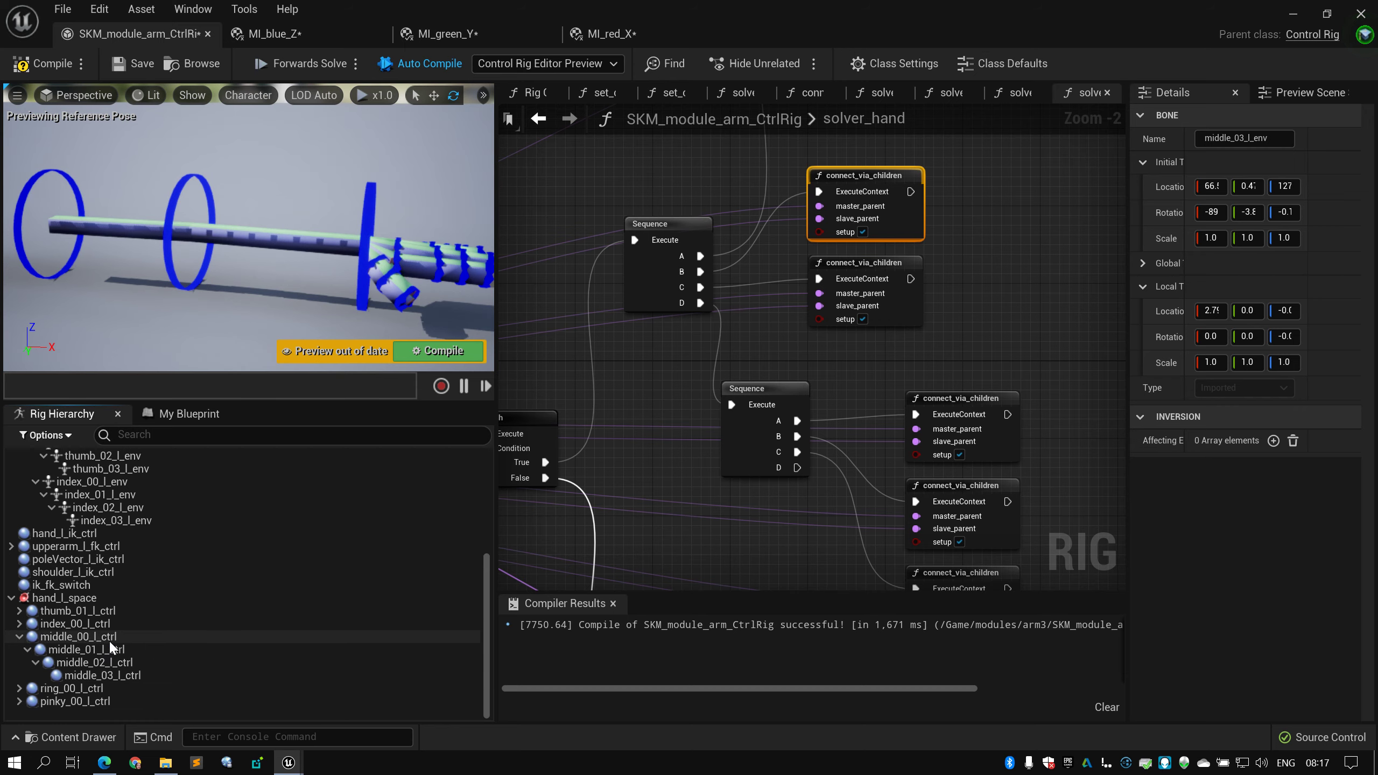
left_click_drag(110, 638, 124, 676)
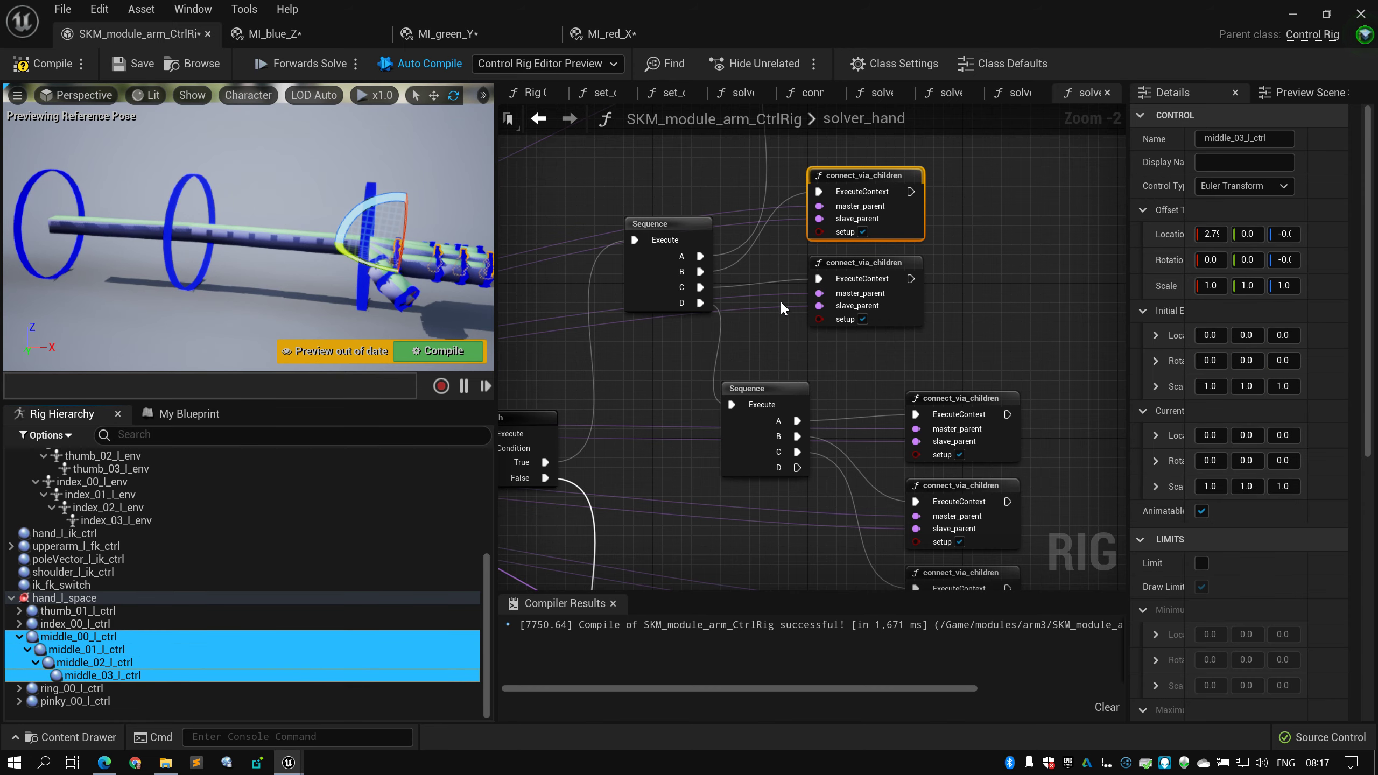
Move the second setup Sequence and its three connect_via_children nodes into one column with the two connect_via_children nodes above
right_click_drag(762, 273, 640, 372)
scroll(639, 372, "up", 2)
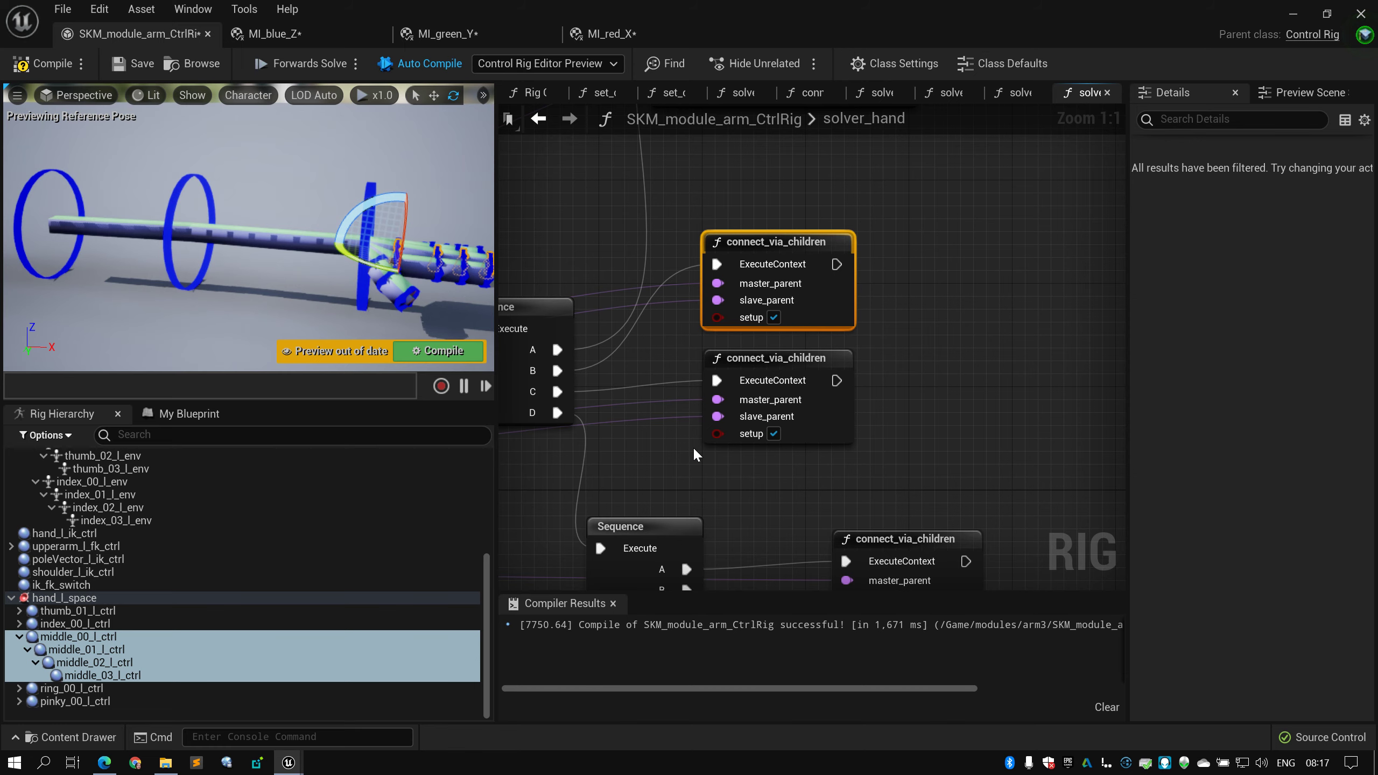
scroll(694, 446, "down", 7)
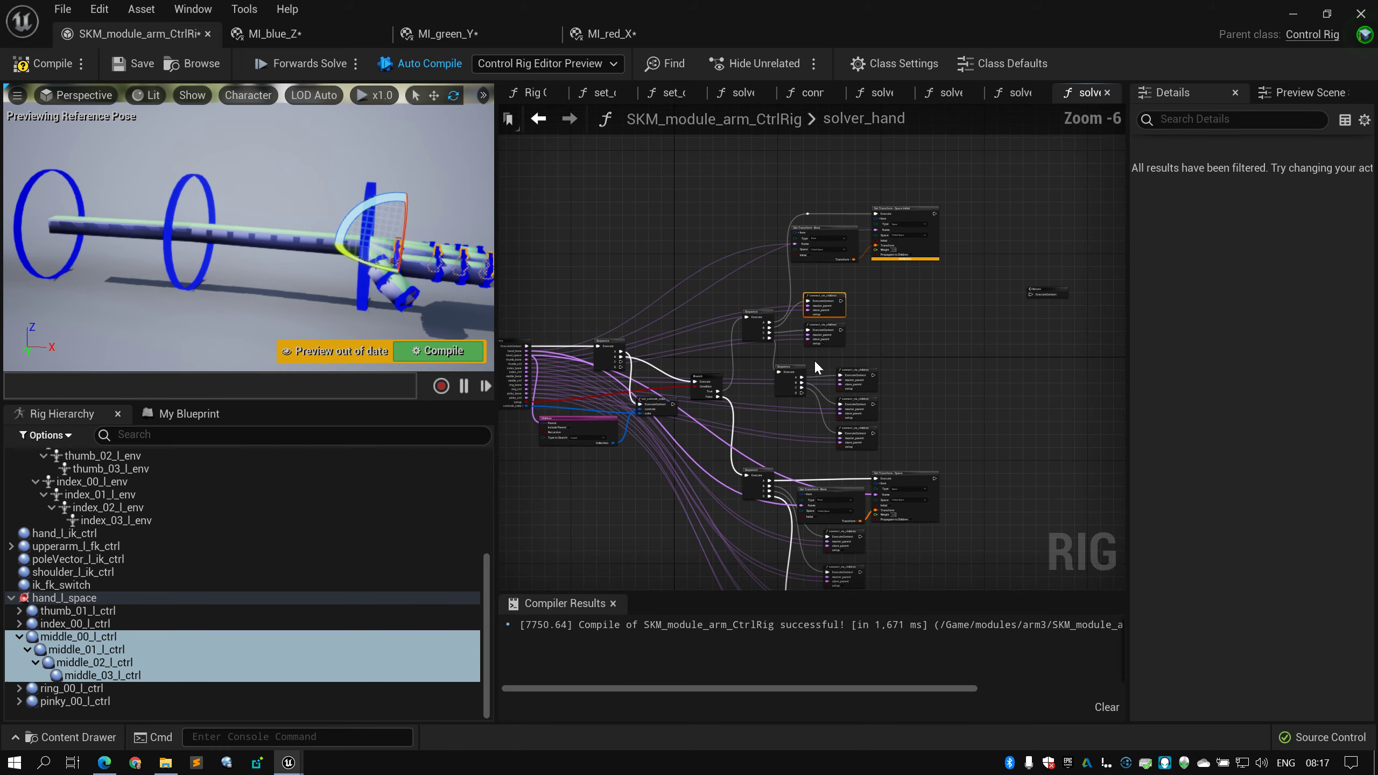
left_click_drag(877, 388, 773, 366)
left_click_drag(828, 446, 828, 445)
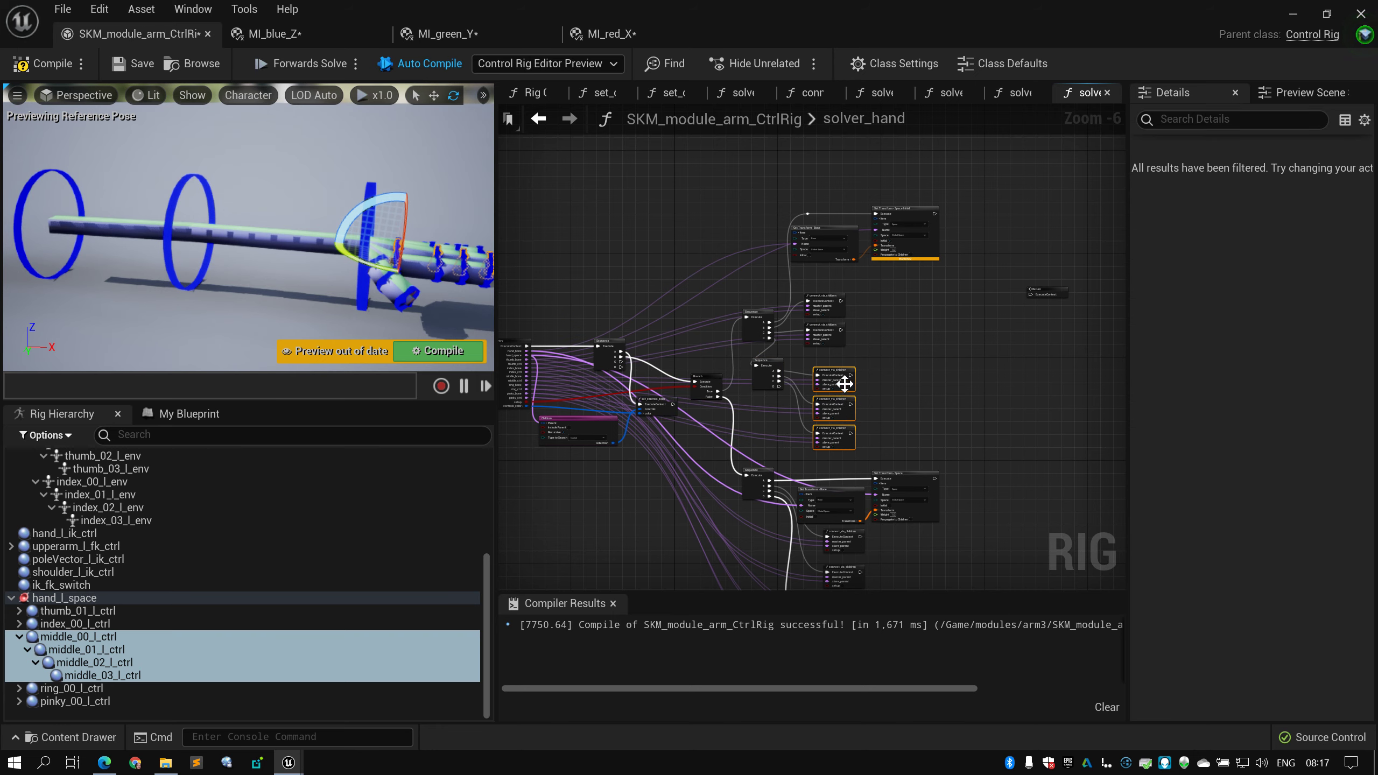
left_click_drag(837, 376, 827, 363)
scroll(863, 350, "up", 2)
Select the column of five setup connect_via_children nodes together, and each of them individually, to review their parent connections
left_click_drag(846, 252, 745, 522)
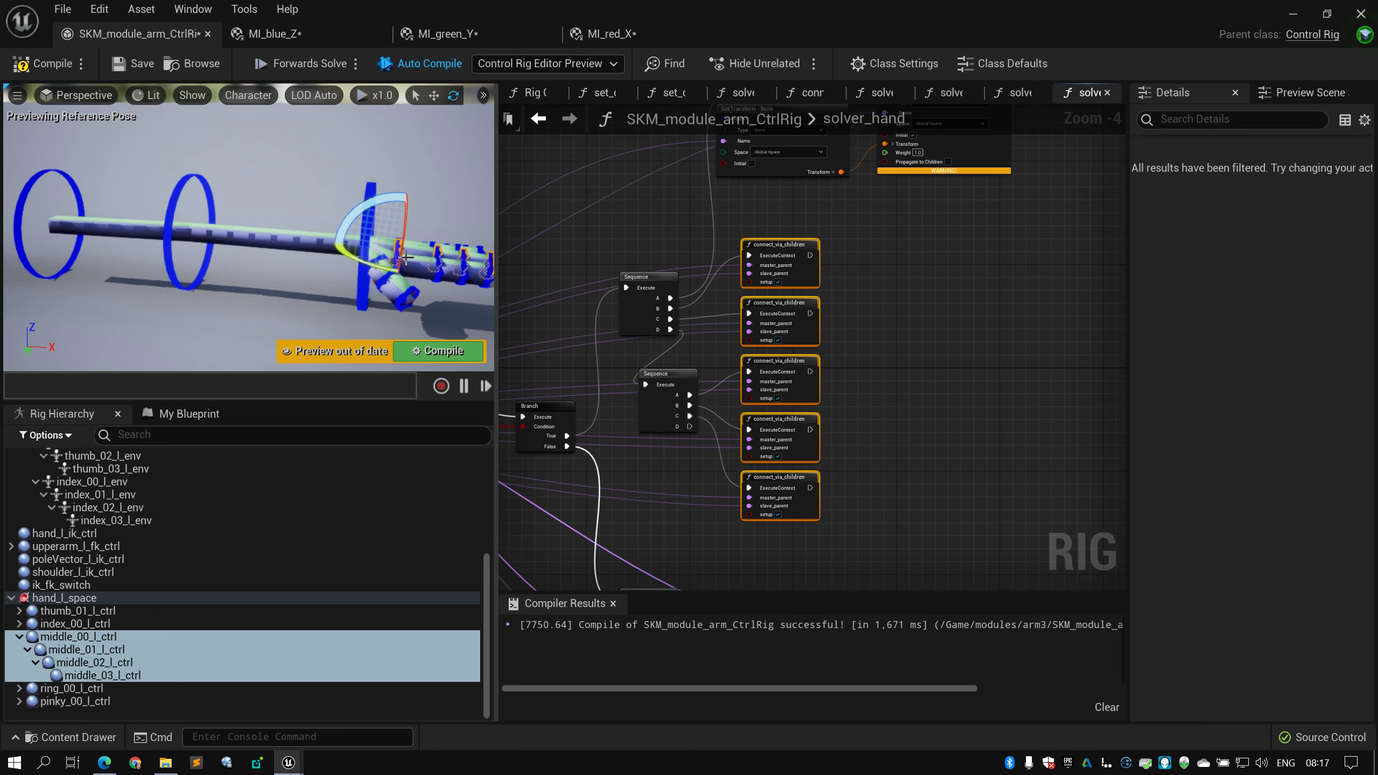
left_click_drag(870, 256, 748, 492)
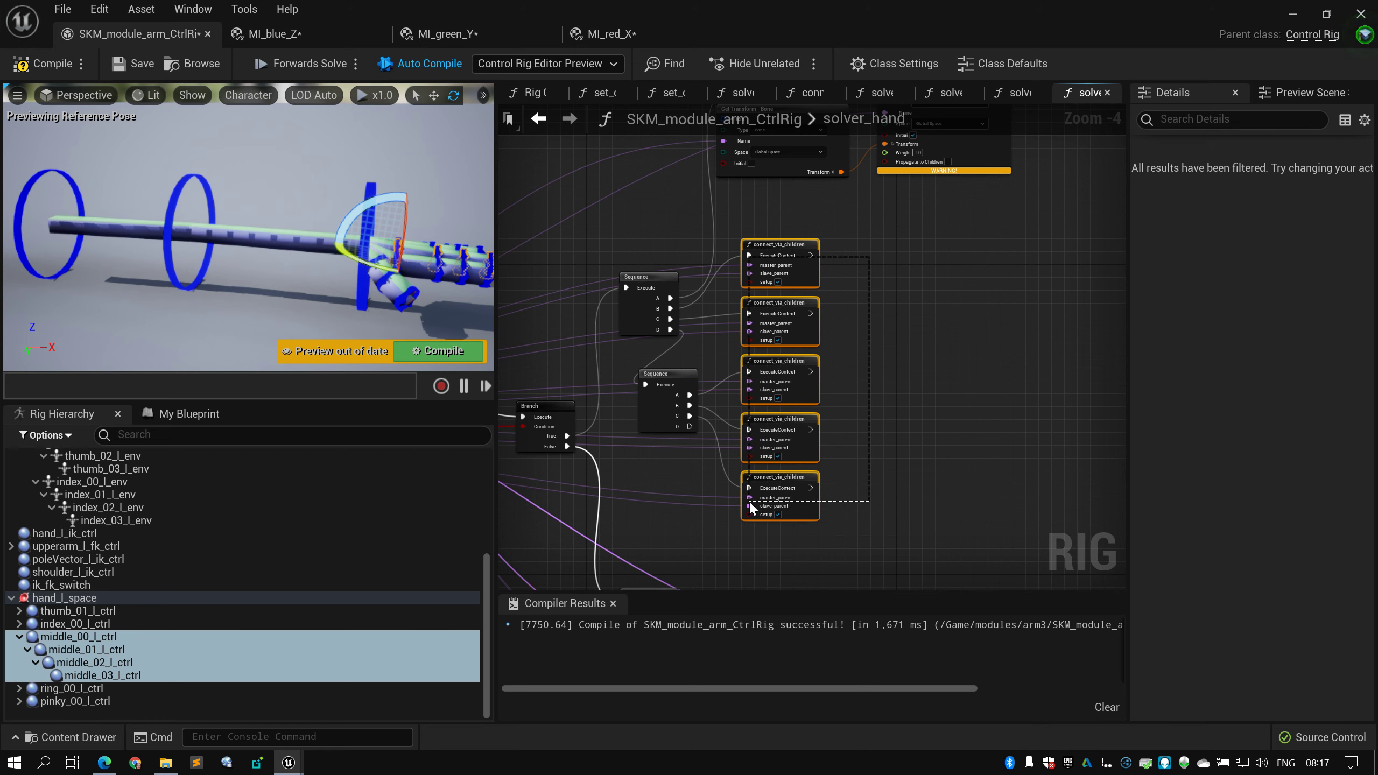
left_click(818, 293)
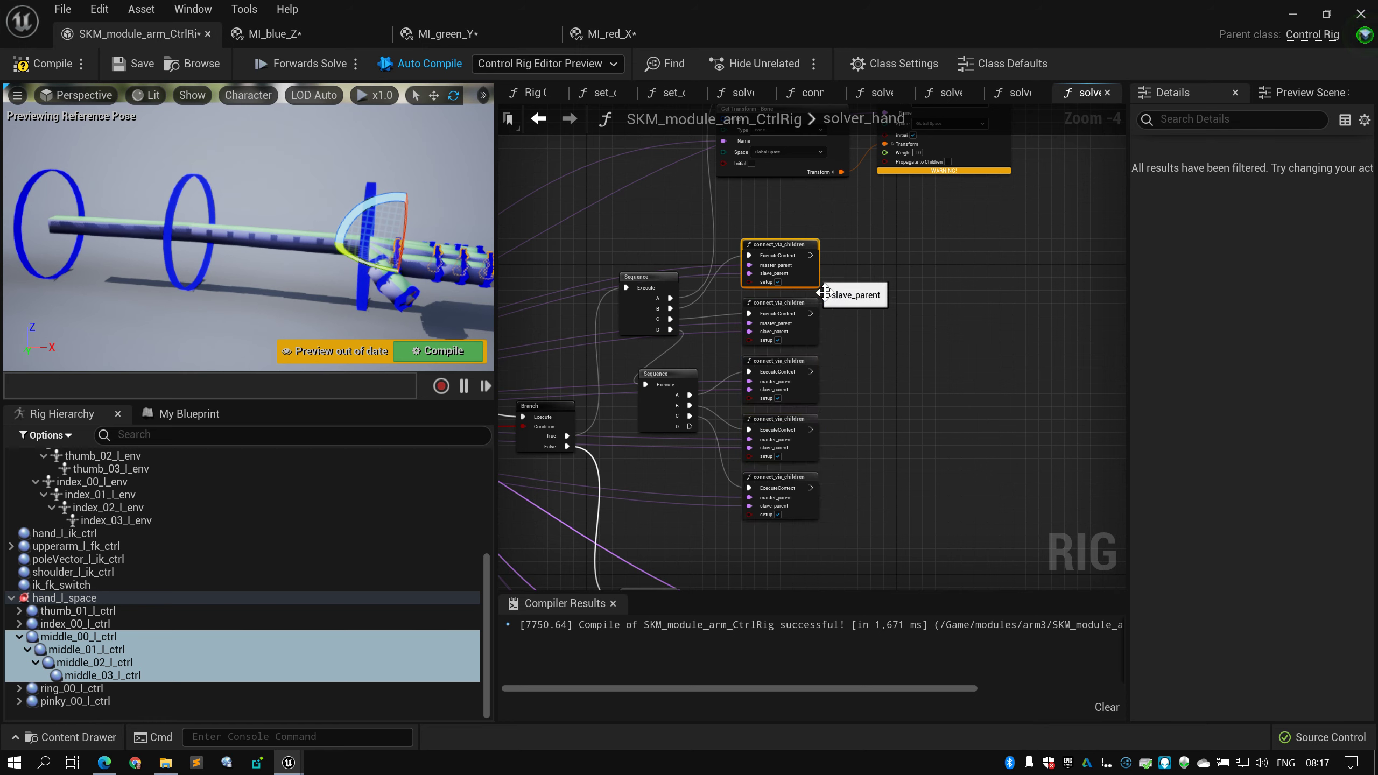
left_click(819, 336)
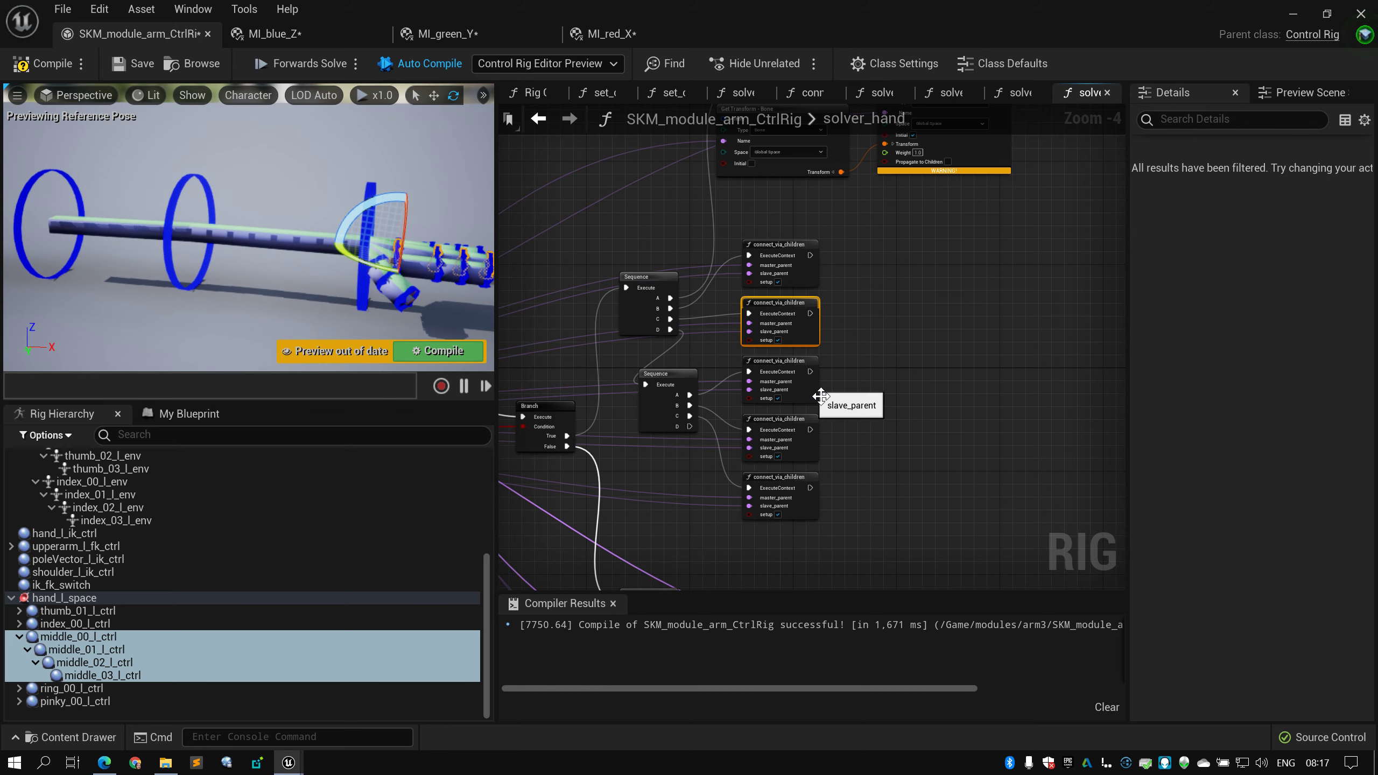
left_click(820, 396)
left_click(818, 459)
left_click(818, 509)
scroll(914, 352, "down", 2)
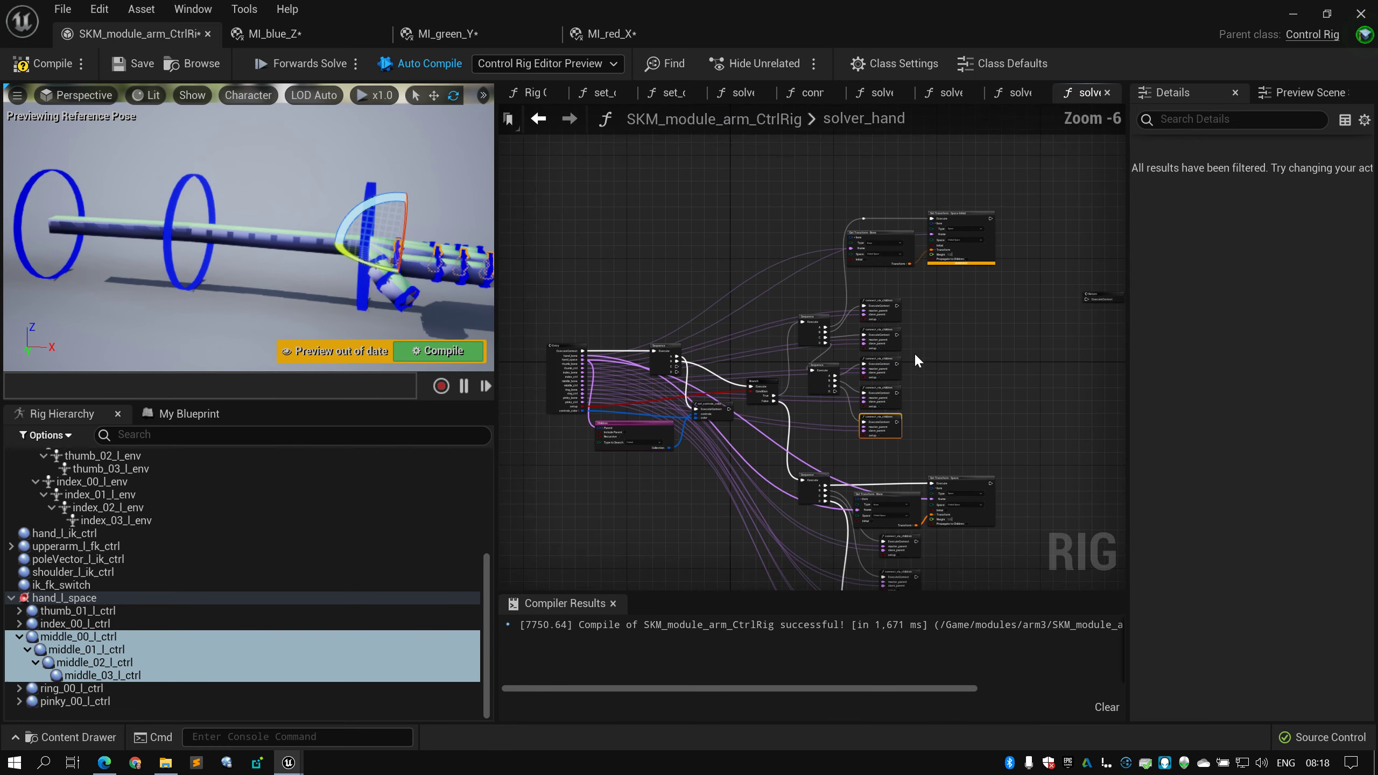
Select the Get Transform - Bone and Set Transform - Space Initial nodes driven by the first setup Sequence
scroll(914, 352, "up", 2)
right_click_drag(892, 431, 896, 402)
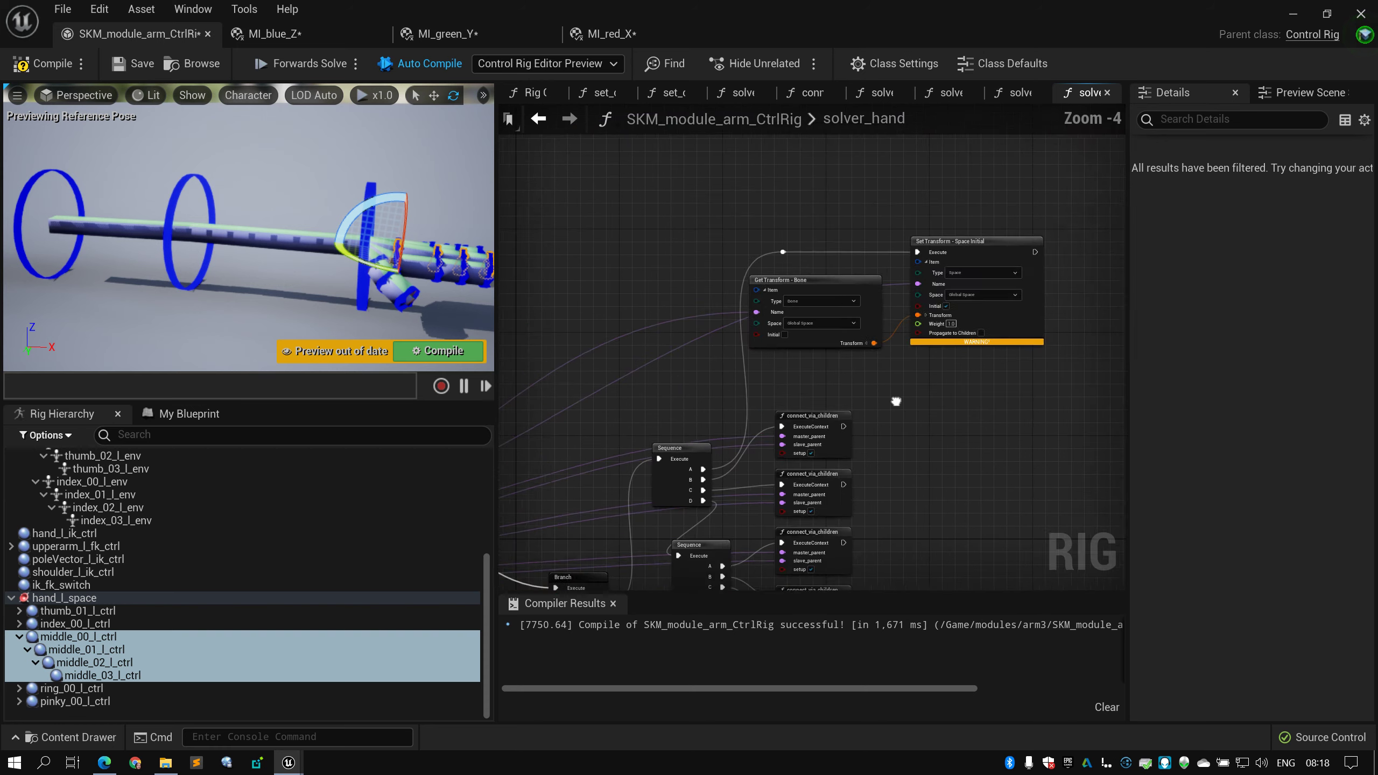
scroll(895, 401, "up", 2)
left_click_drag(1058, 185, 727, 363)
left_click(727, 387)
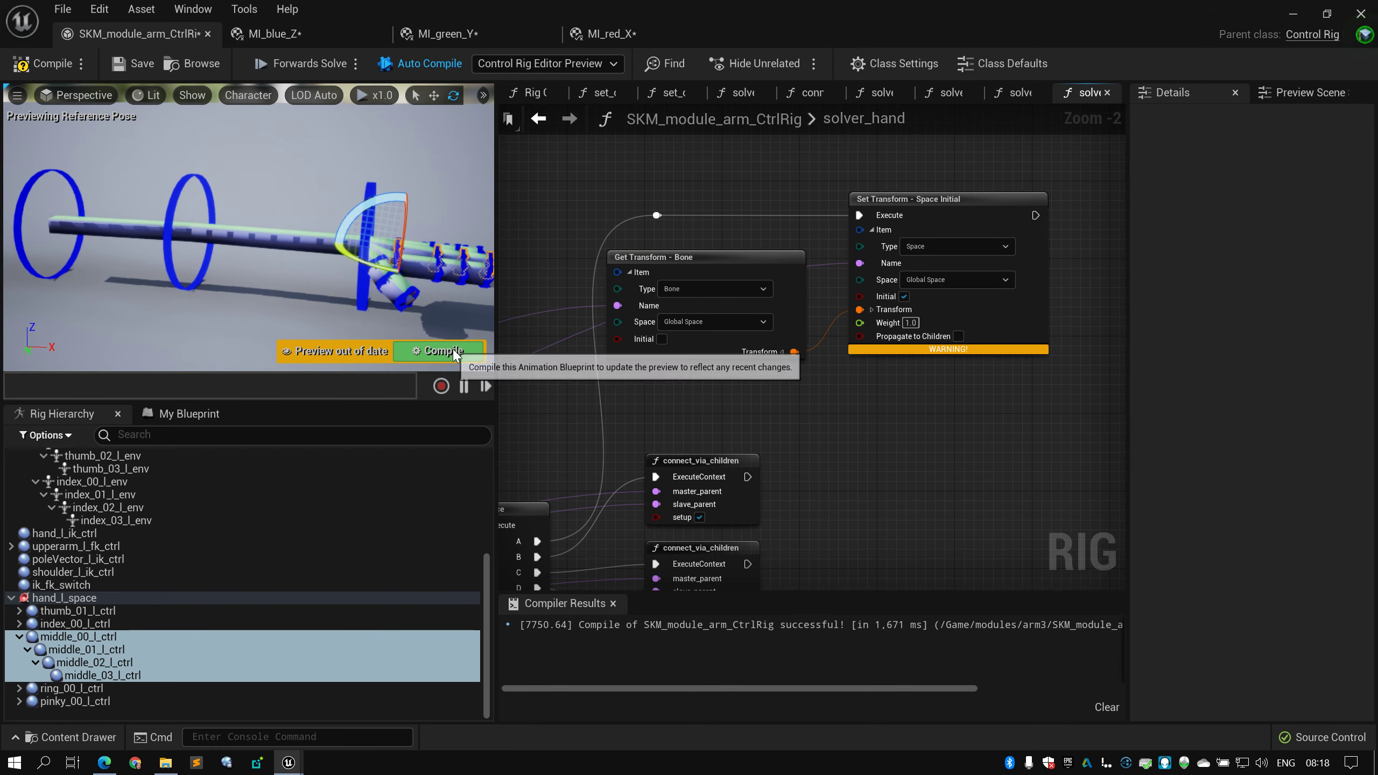
Select hand_l_space in the rig hierarchy and examine it against the wrist bone and the hand
left_click(57, 598)
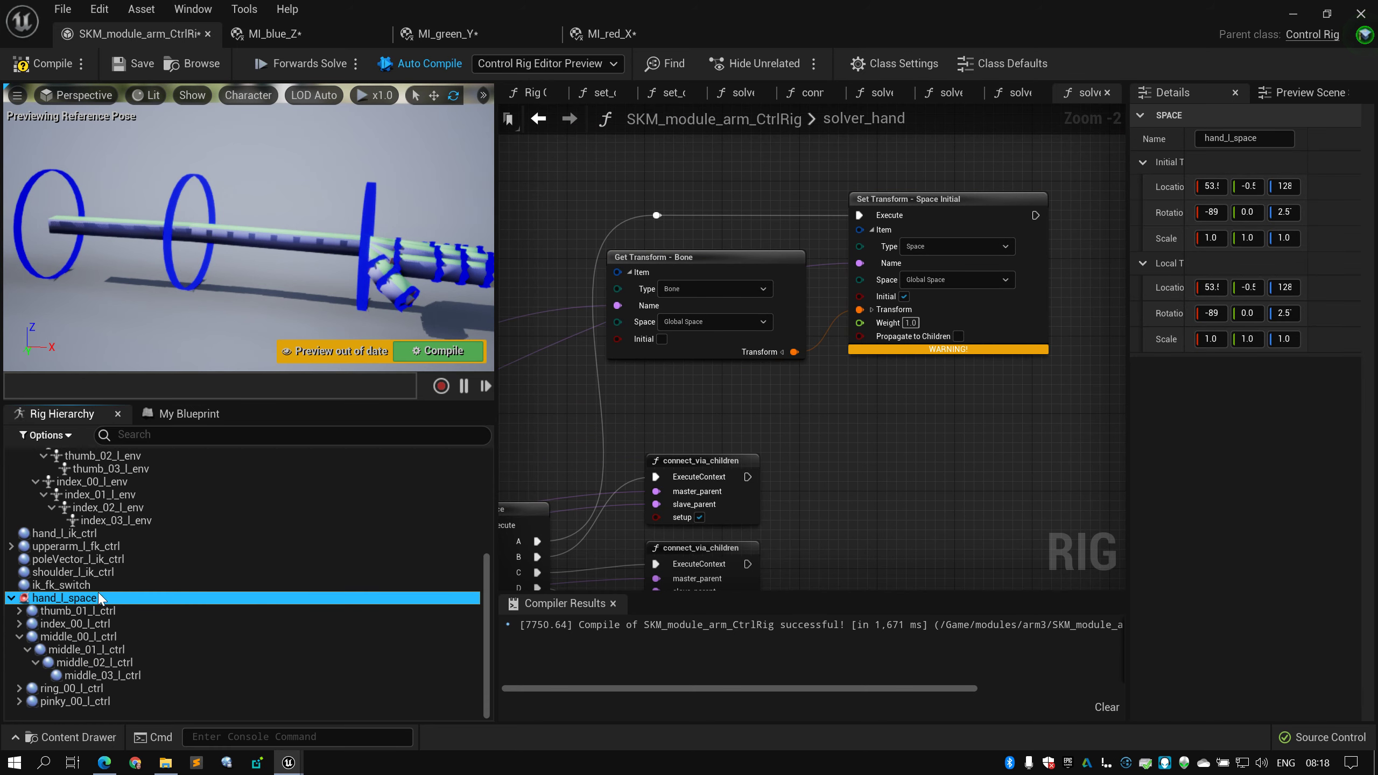
scroll(122, 570, "up", 5)
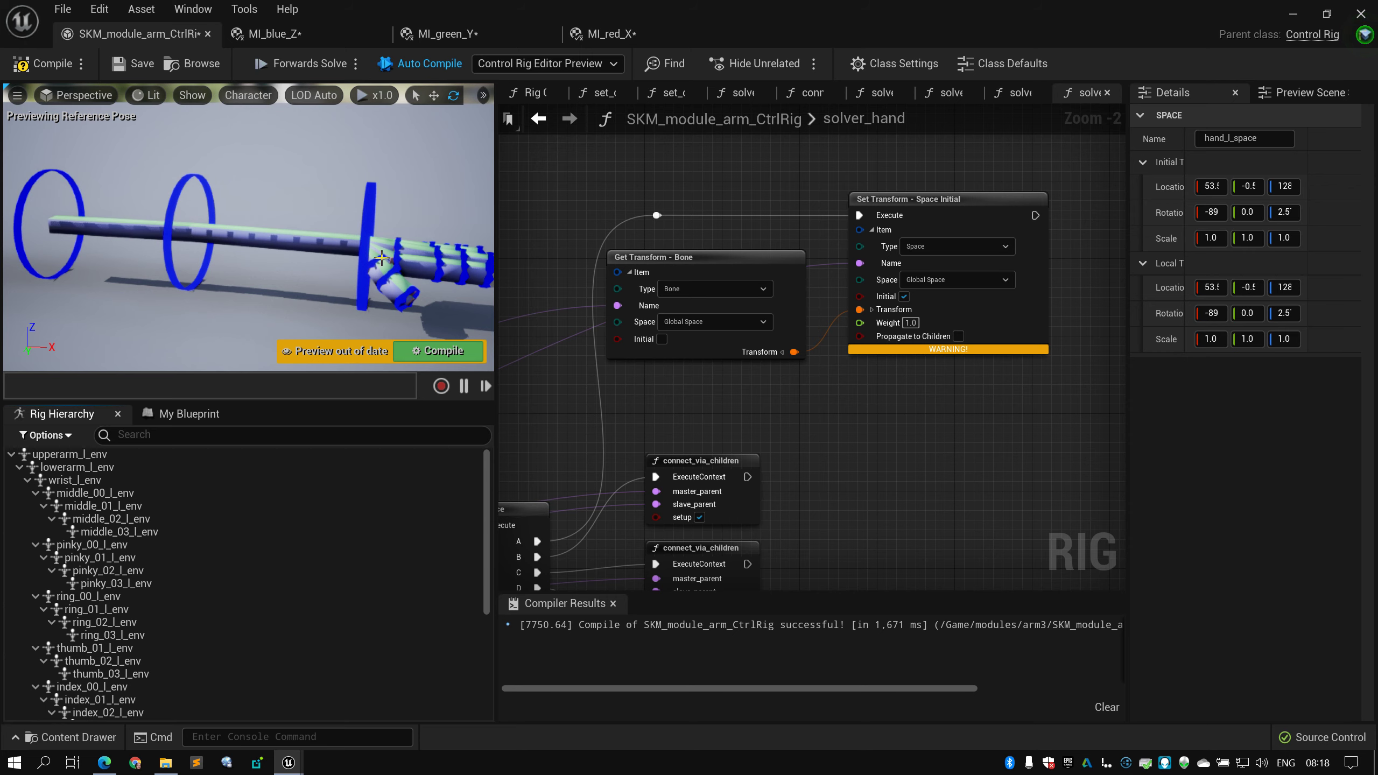
right_click_drag(593, 219, 630, 222)
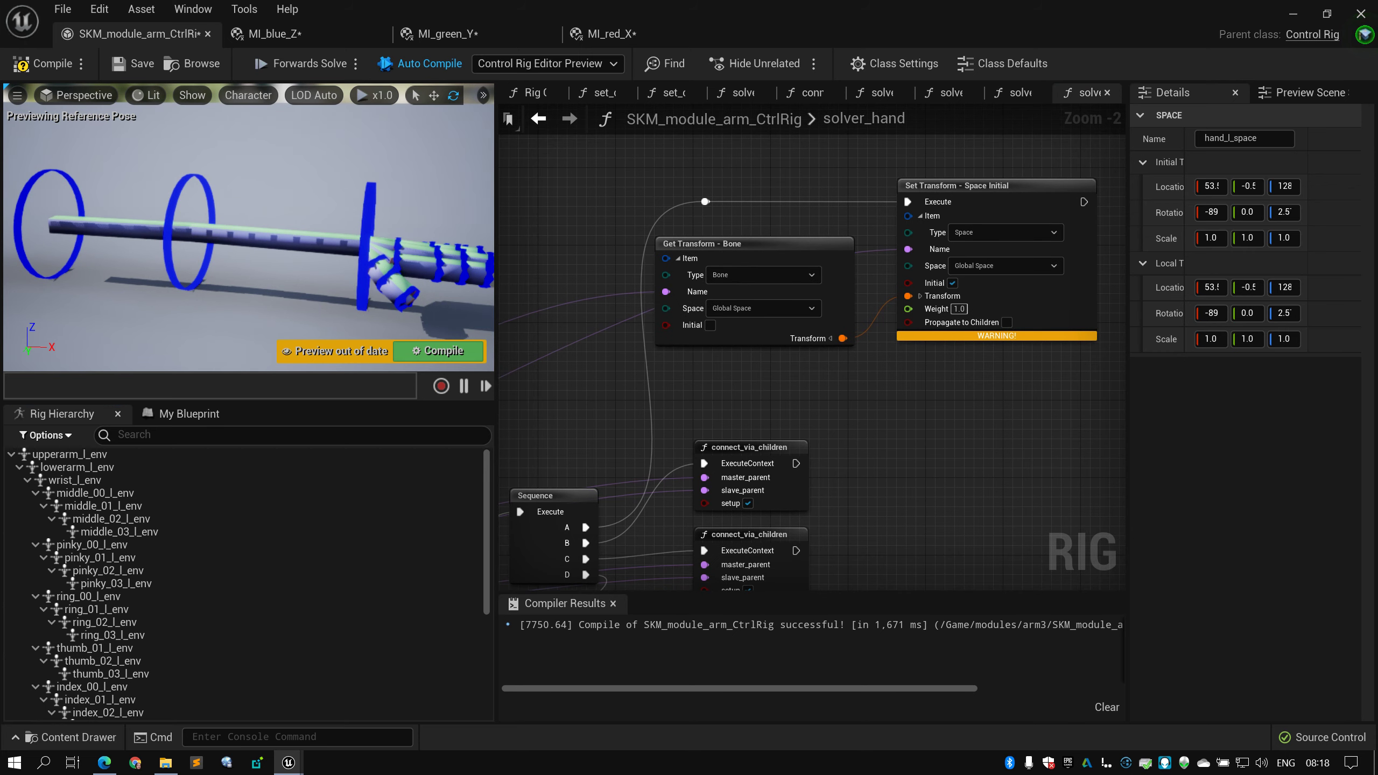
right_click_drag(392, 215, 388, 214)
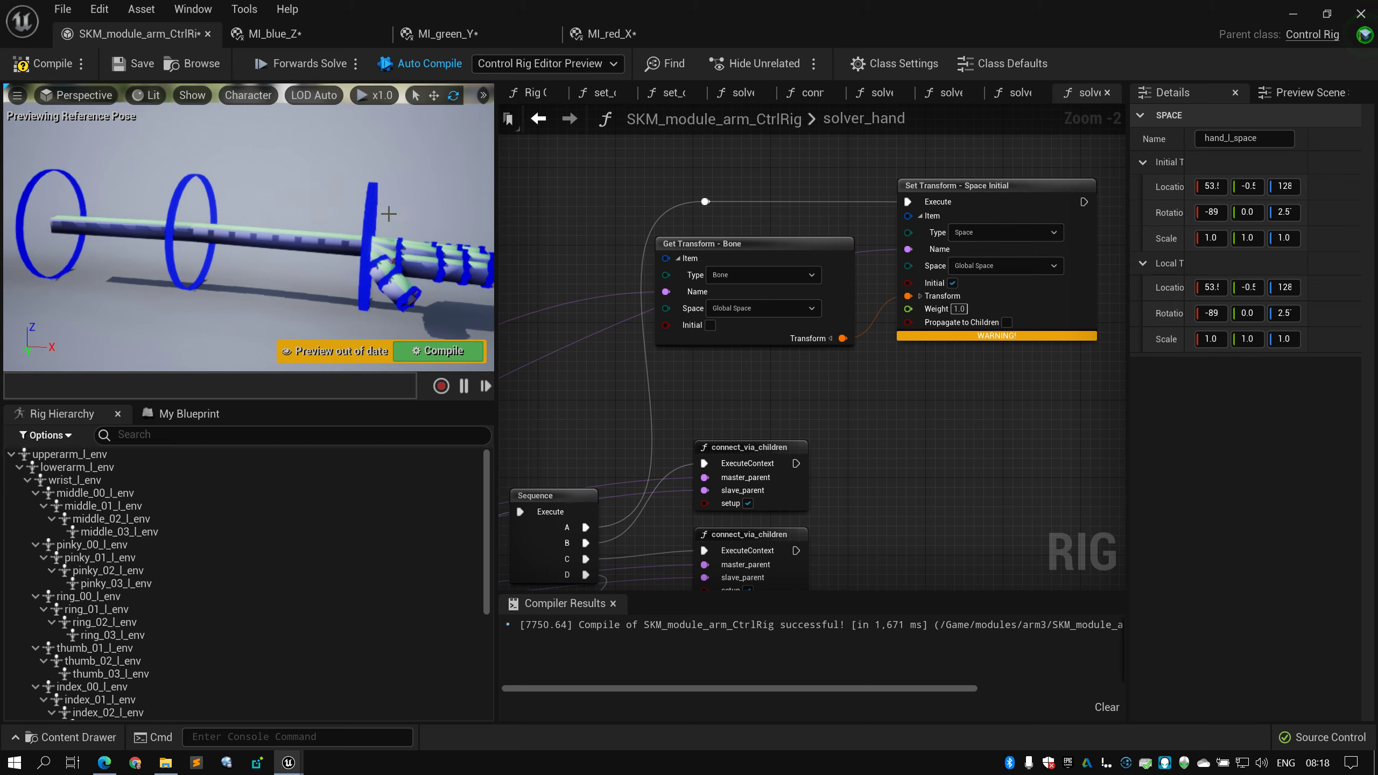
Collapse upperarm_l_env, expand upperarm_l_fk_ctrl, rotate hand_l_fk_ctrl to test the hand's behaviour, and compile the rig
left_click(11, 454)
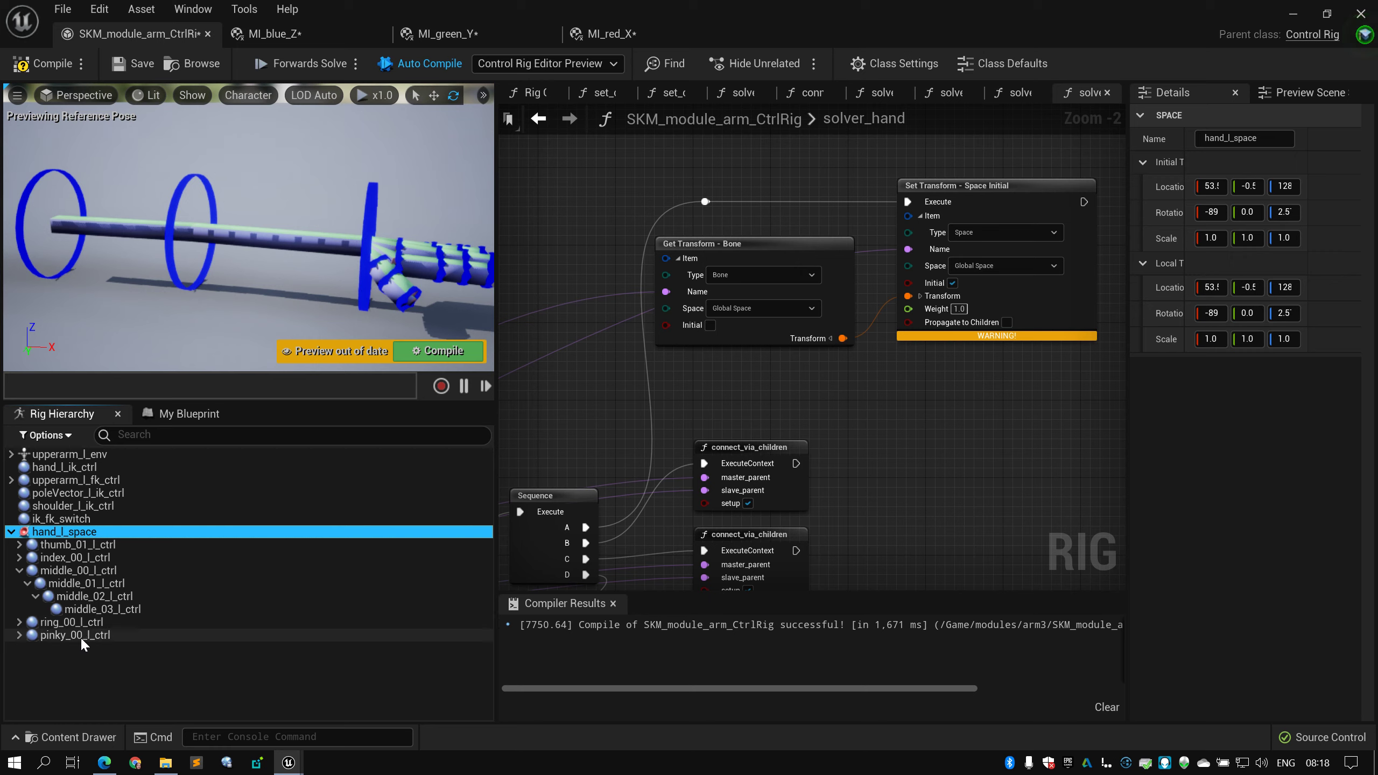
left_click(10, 480)
left_click(81, 506)
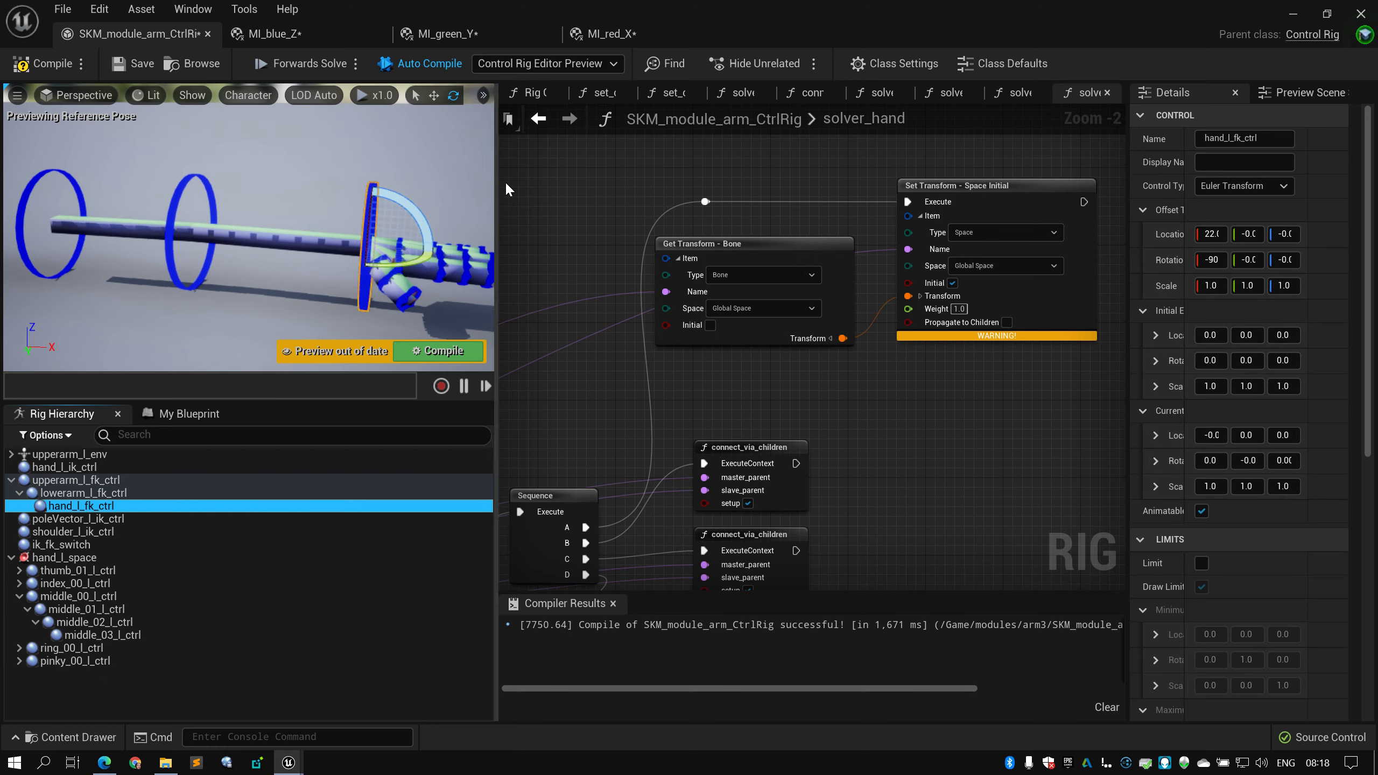
left_click_drag(408, 209, 359, 262)
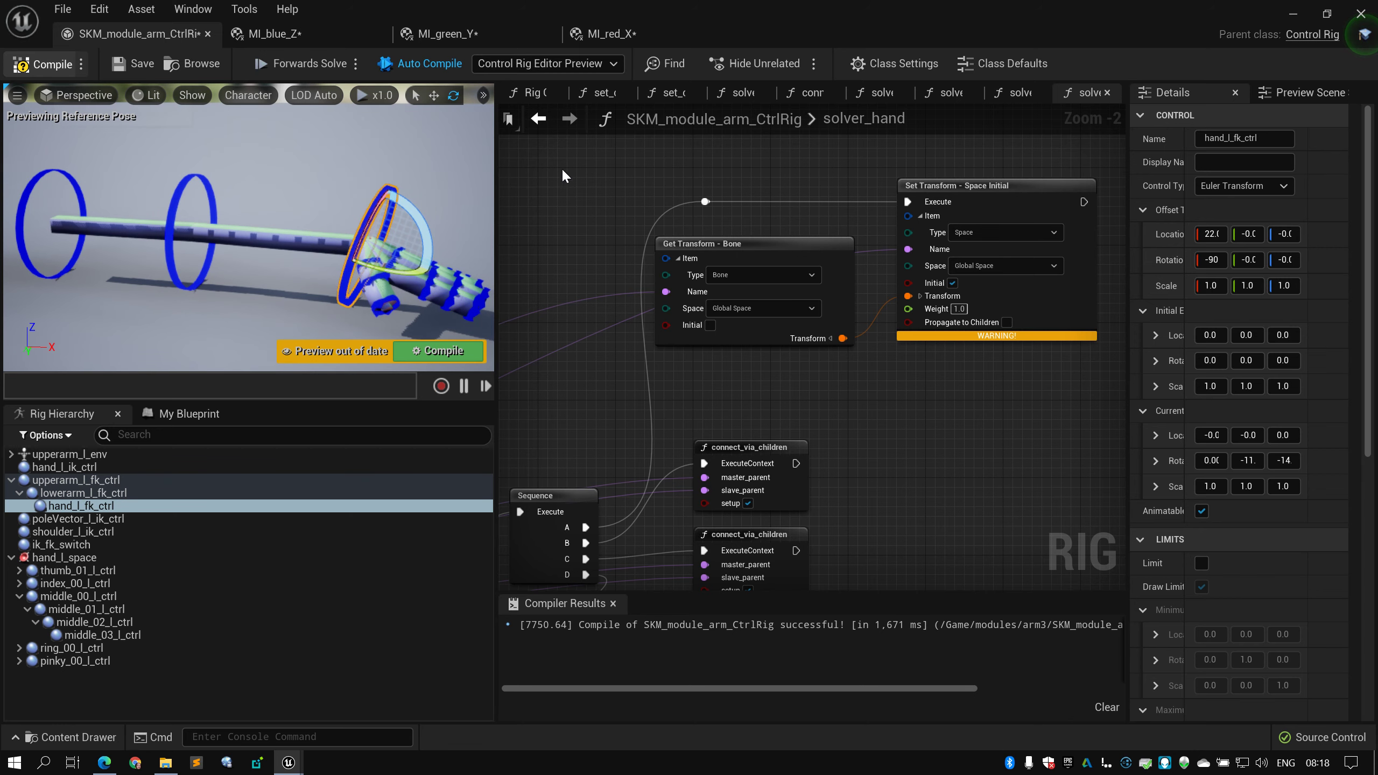
key("ctrl+s")
Select the two setup Sequence nodes together with their five connect_via_children nodes in the solver_hand graph
right_click_drag(645, 207, 801, 332)
scroll(776, 321, "up", 2)
scroll(881, 286, "down", 3)
scroll(801, 329, "down", 2)
left_click_drag(857, 245, 781, 375)
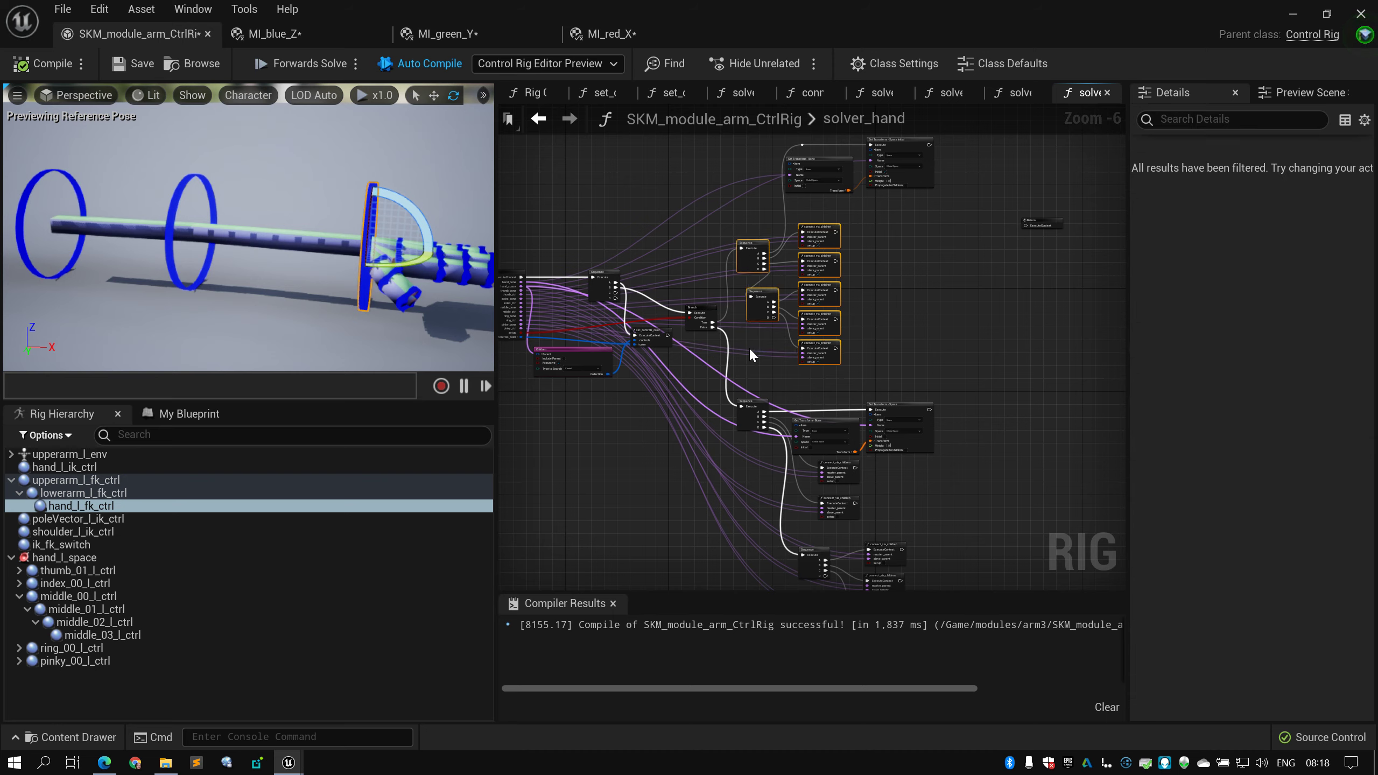
Select the Get Transform - Bone and Set Transform - Space nodes on the Branch node's False path
scroll(750, 346, "up", 1)
right_click_drag(789, 289, 797, 198)
left_click(919, 244)
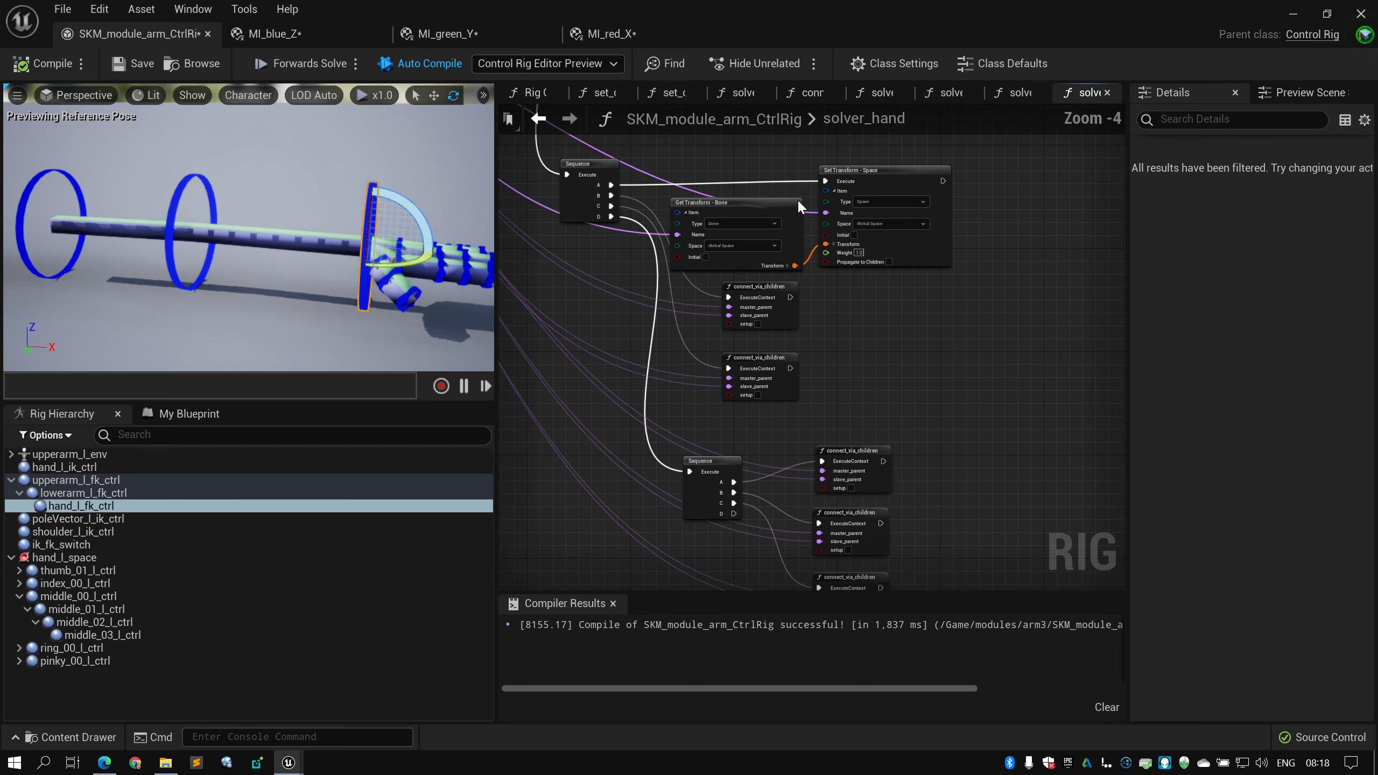
scroll(869, 286, "up", 2)
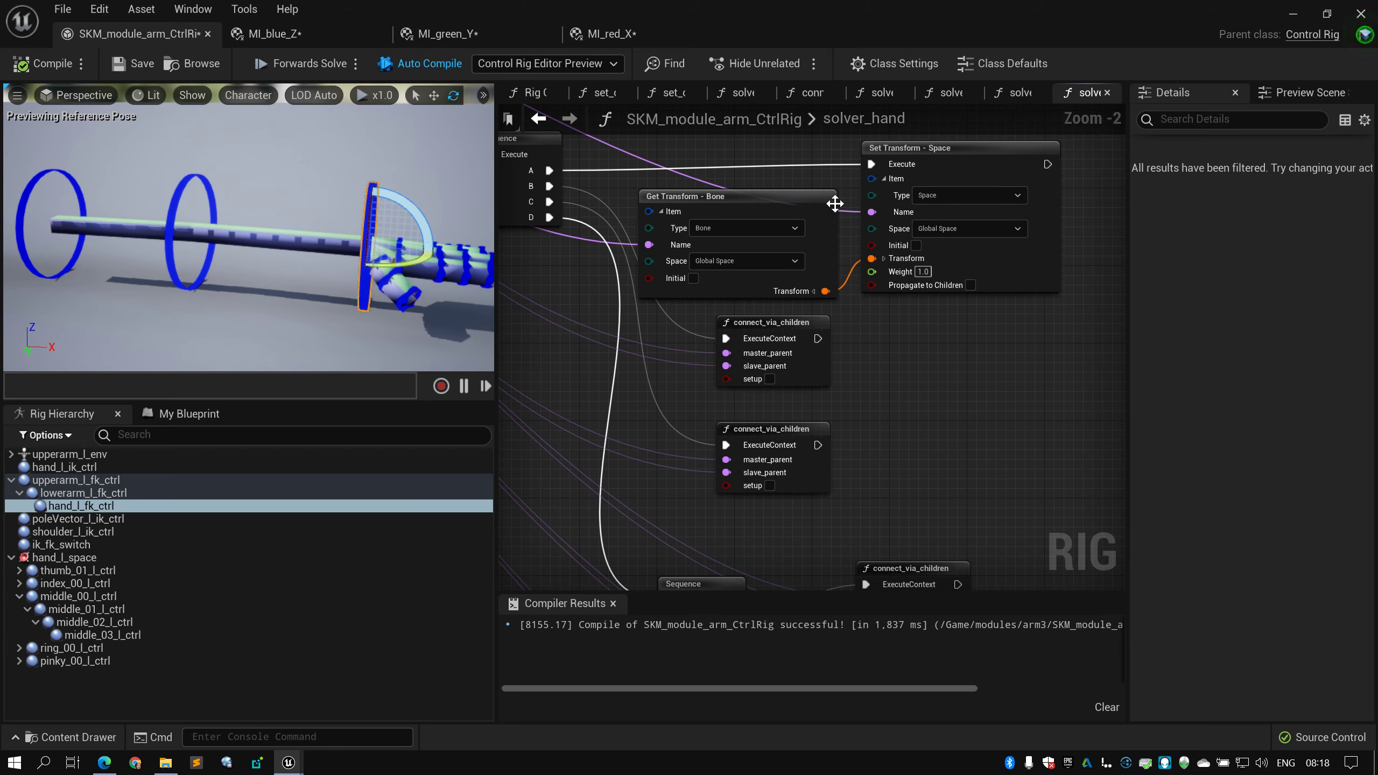
left_click(834, 203)
left_click(917, 160, "shift")
right_click_drag(760, 172, 718, 201)
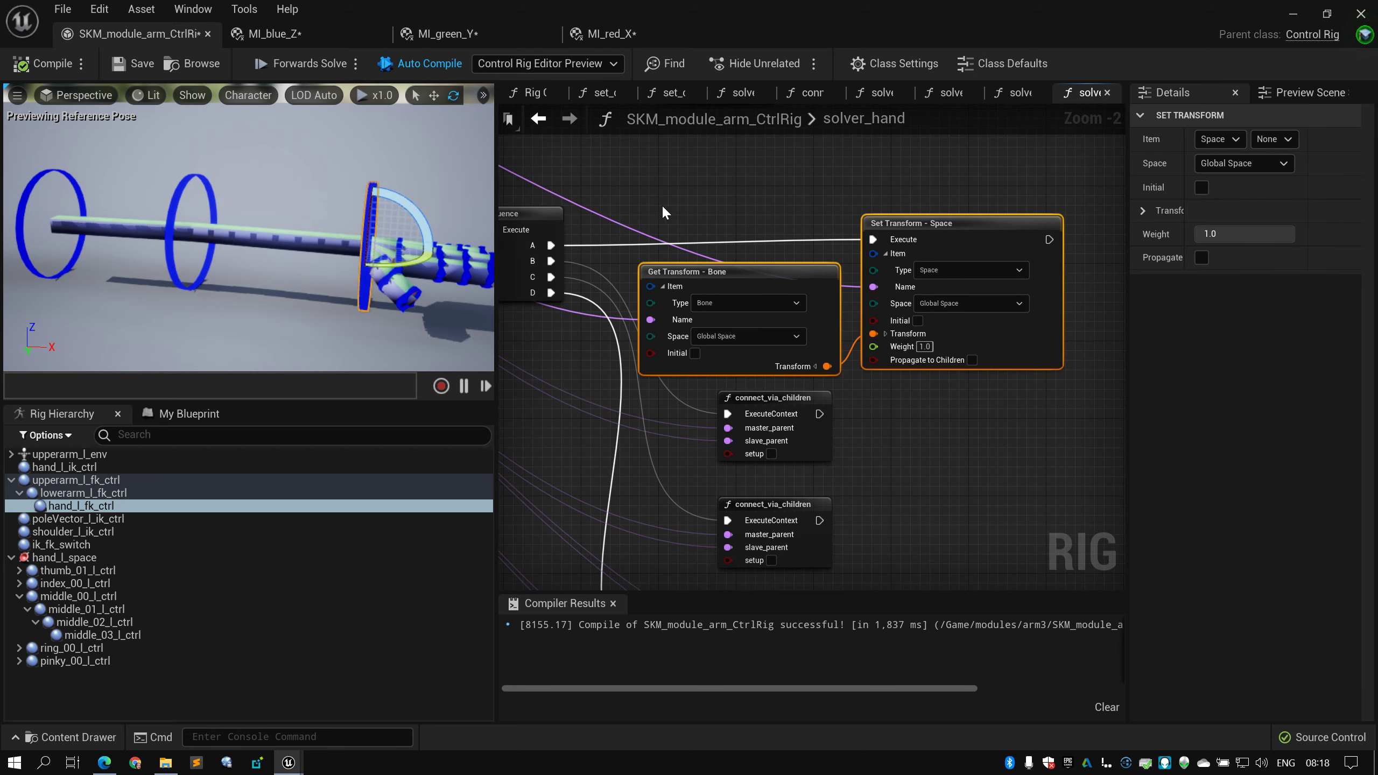
Return to the setup connect_via_children nodes and select them to compare with the Branch node's False path
scroll(871, 433, "down", 2)
right_click_drag(870, 433, 870, 315)
left_click(894, 304)
scroll(883, 300, "down", 1)
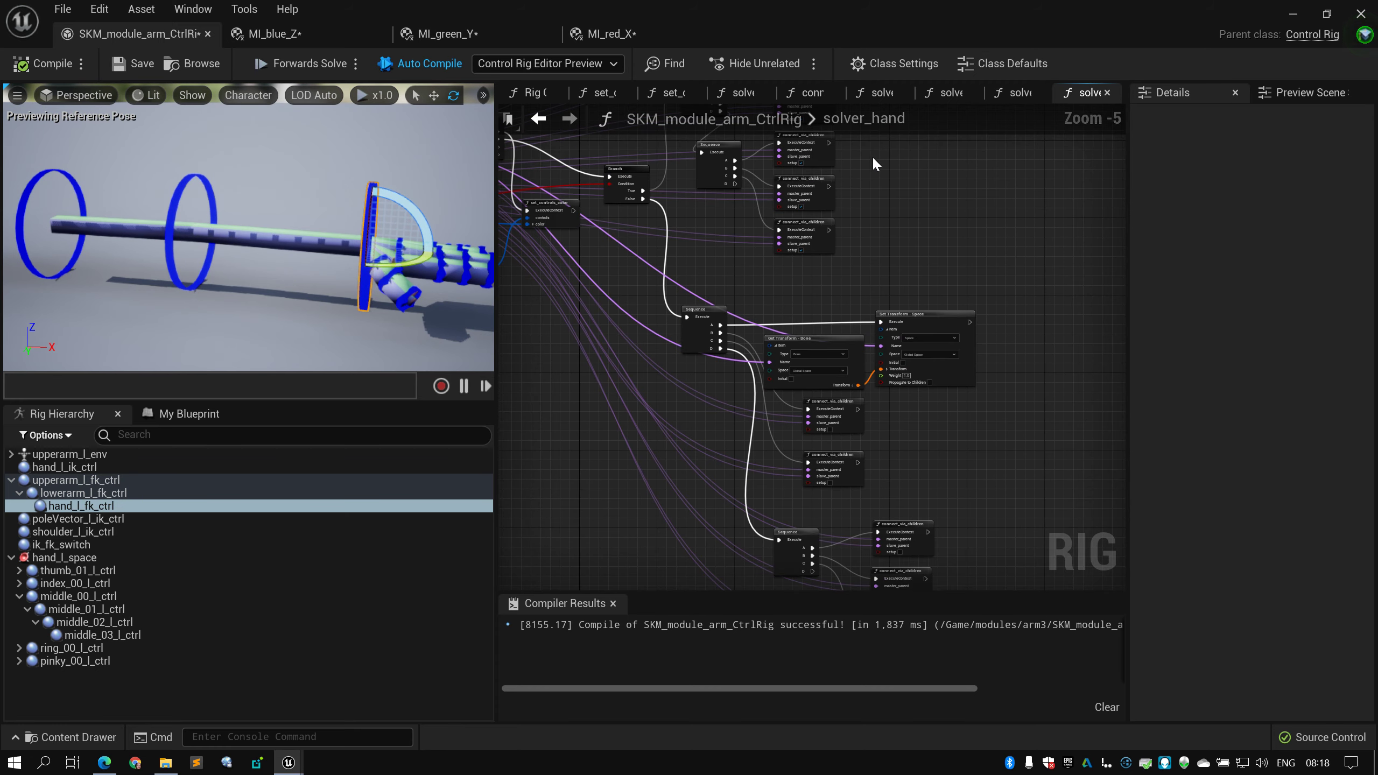
right_click_drag(870, 157, 847, 245)
left_click_drag(844, 163, 777, 341)
Move the last Sequence on the False path and its three connect_via_children nodes closer, in line with the two above
right_click_drag(937, 435, 896, 215)
left_click_drag(927, 351, 742, 458)
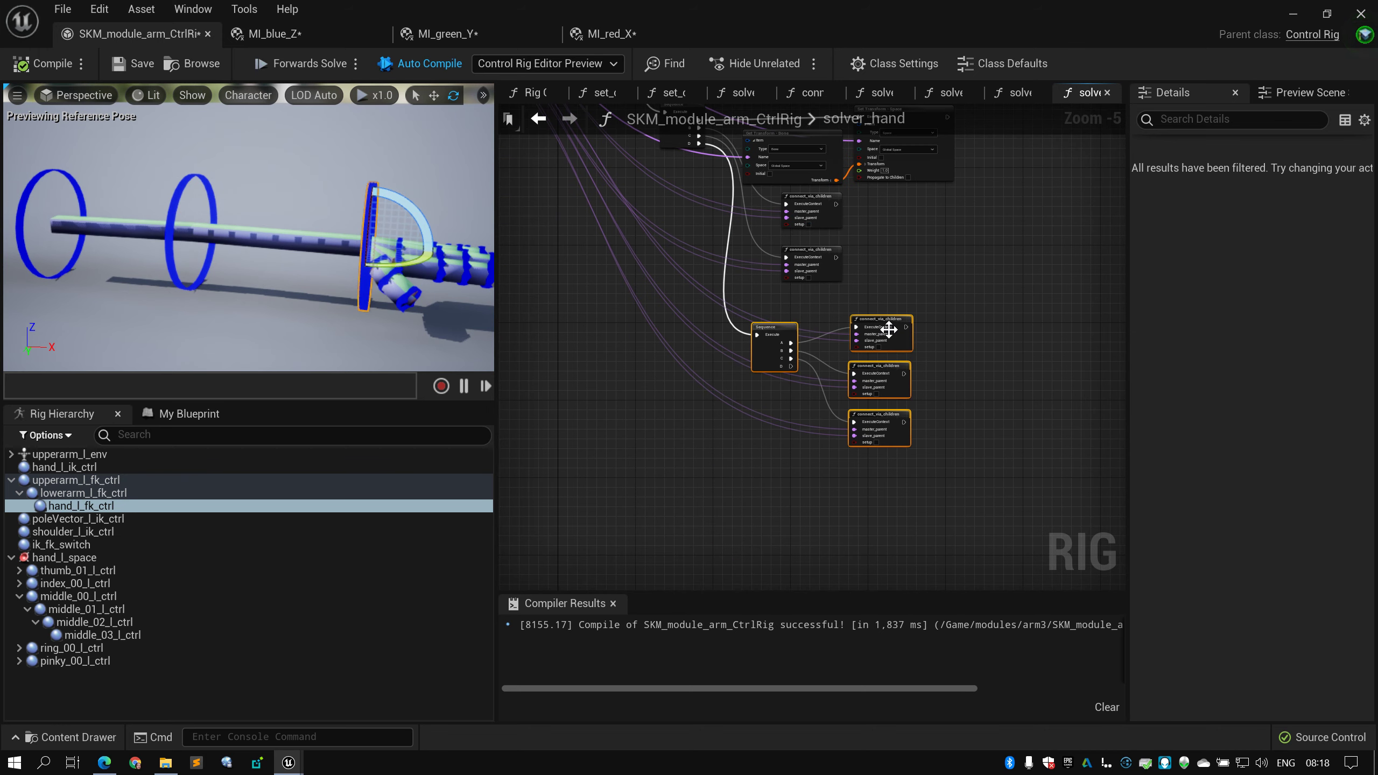
left_click_drag(889, 330, 817, 303)
left_click(879, 274)
Examine the False path's connect_via_children nodes, including their master_parent, slave_parent and setup inputs
scroll(832, 315, "up", 4)
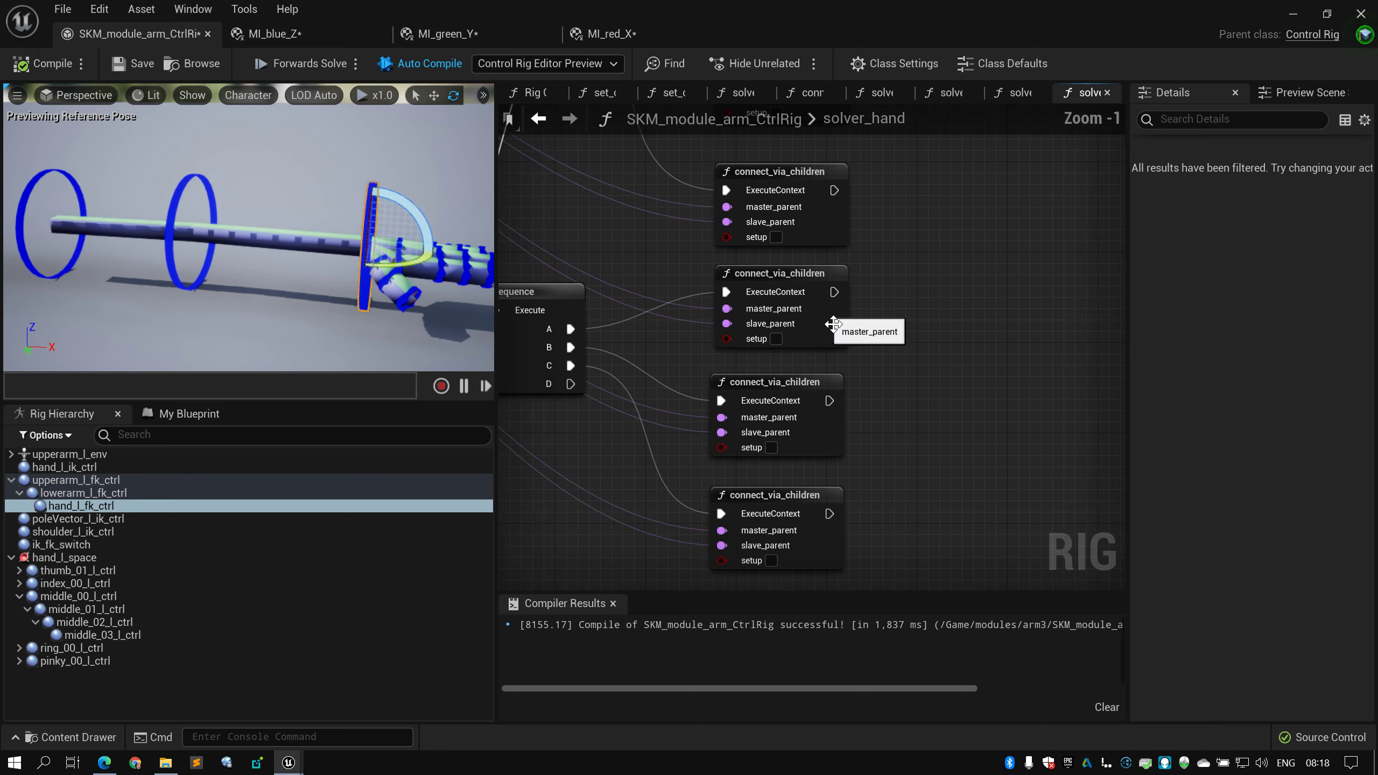
scroll(902, 216, "down", 4)
right_click_drag(905, 187, 872, 362)
scroll(872, 362, "up", 3)
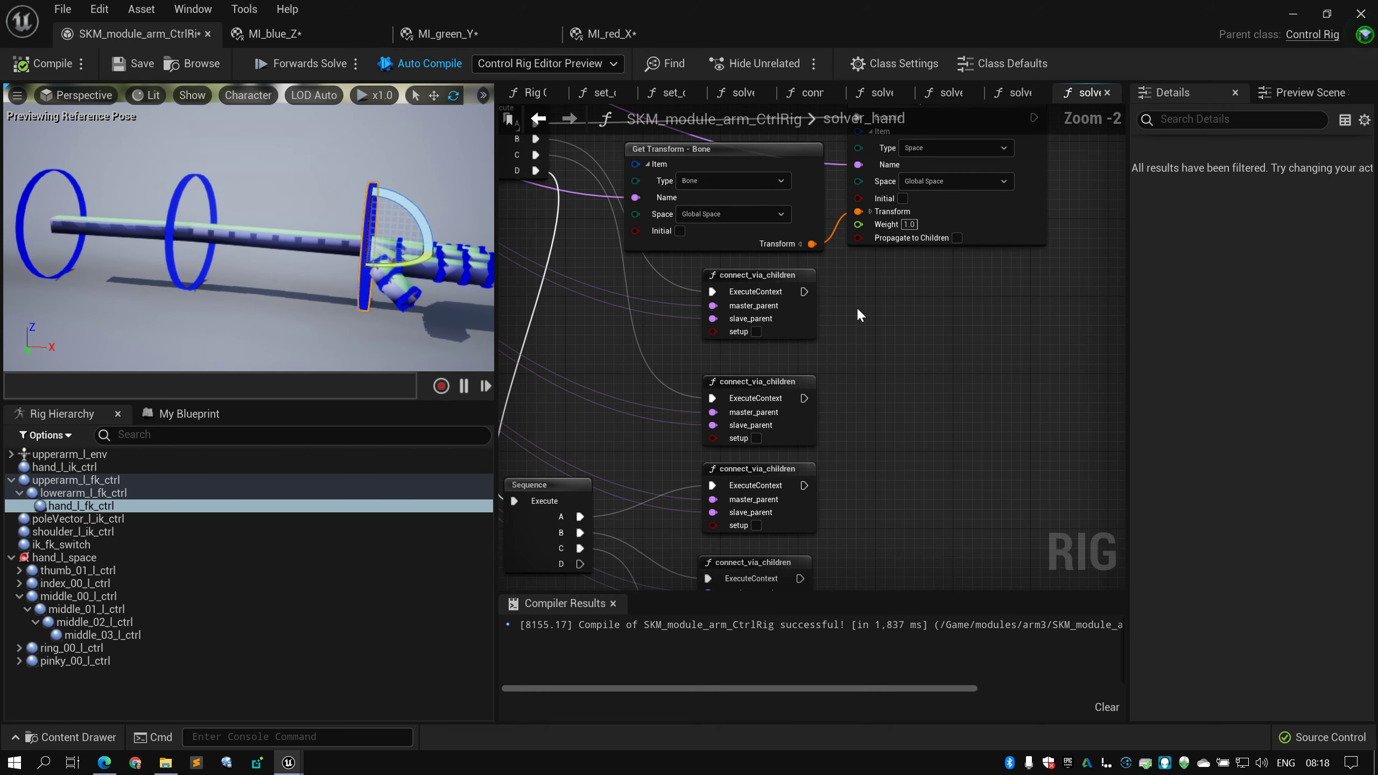
scroll(857, 307, "down", 2)
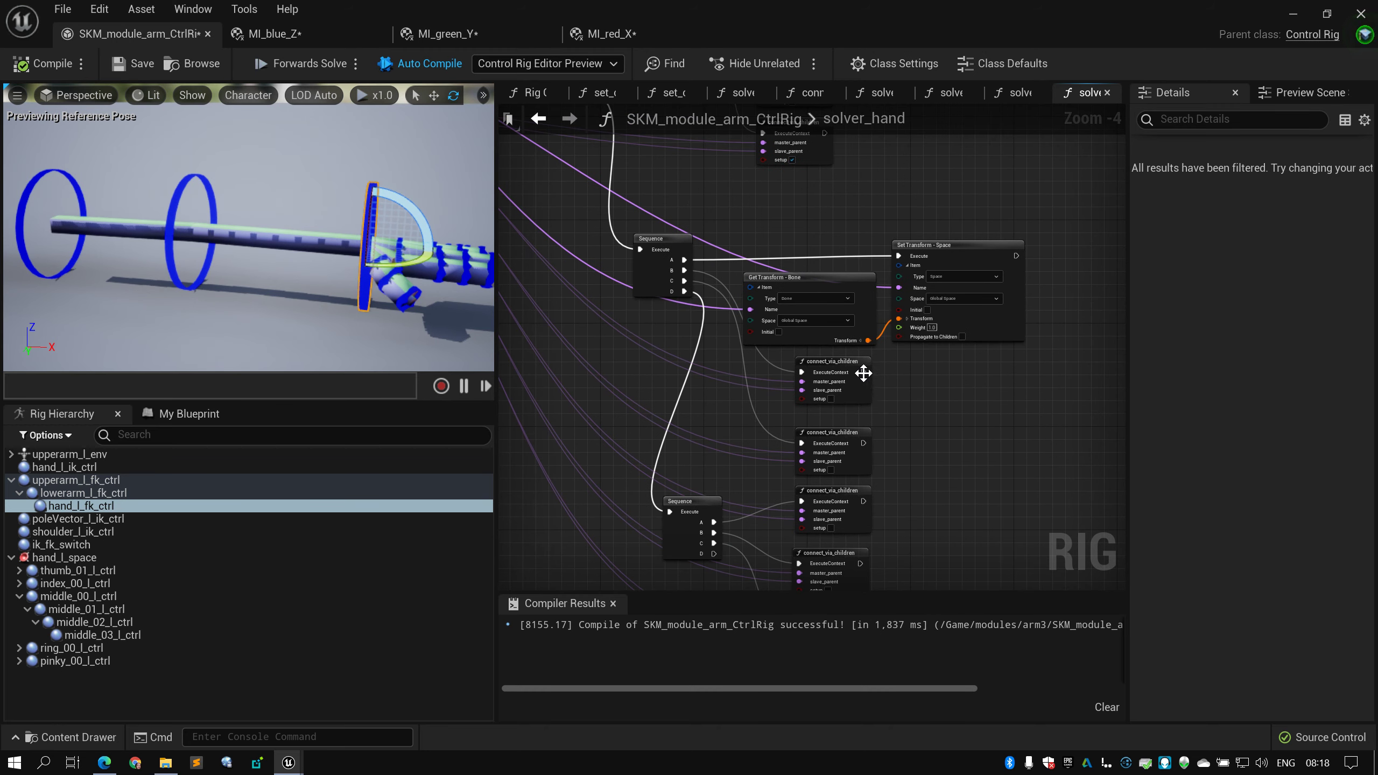
Rotate index_01_l_ctrl in the viewport to test the index finger, then compile and save the rig
mouse_move(336, 274)
right_mouse_down()
mouse_move(355, 274)
mouse_move(336, 274)
right_mouse_up()
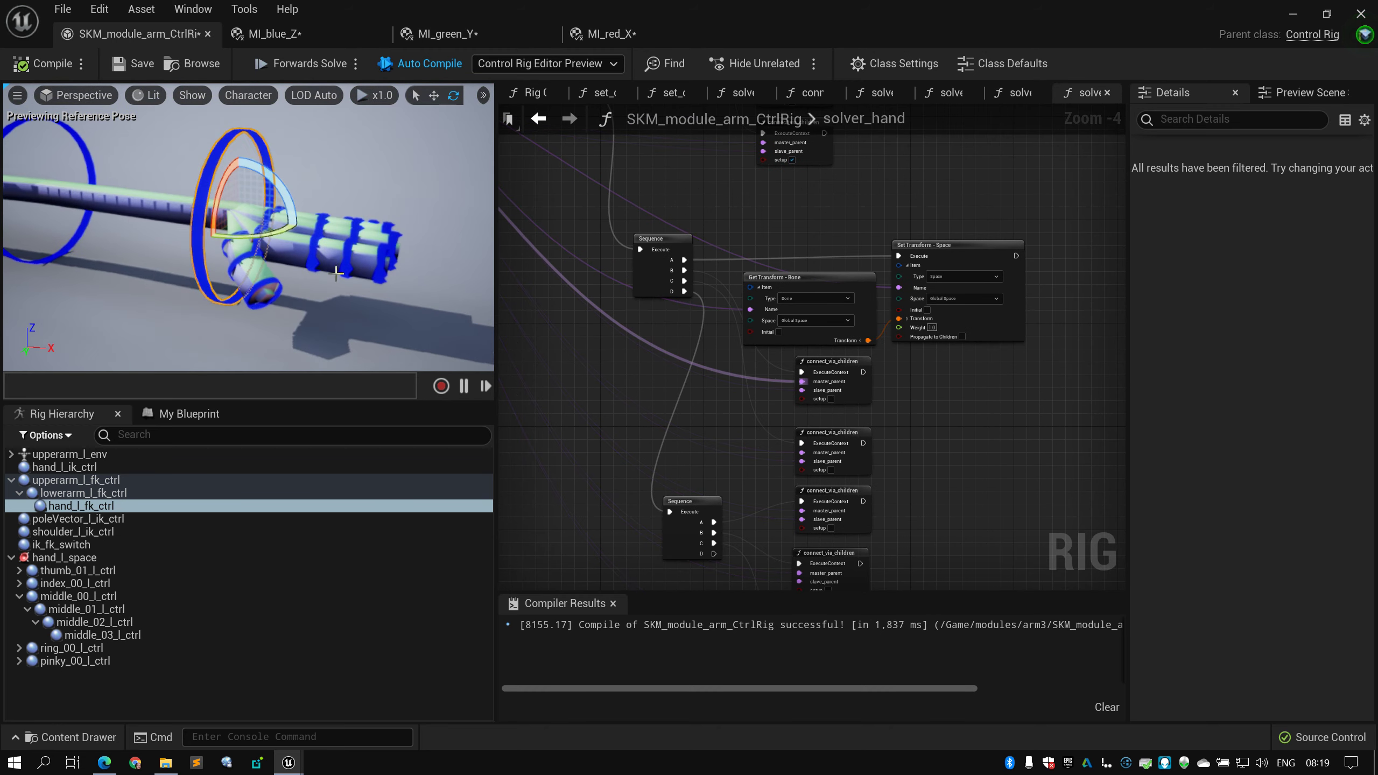
left_click(316, 258)
left_click_drag(365, 218, 386, 249)
scroll(801, 196, "down", 5)
right_click_drag(760, 182, 795, 271)
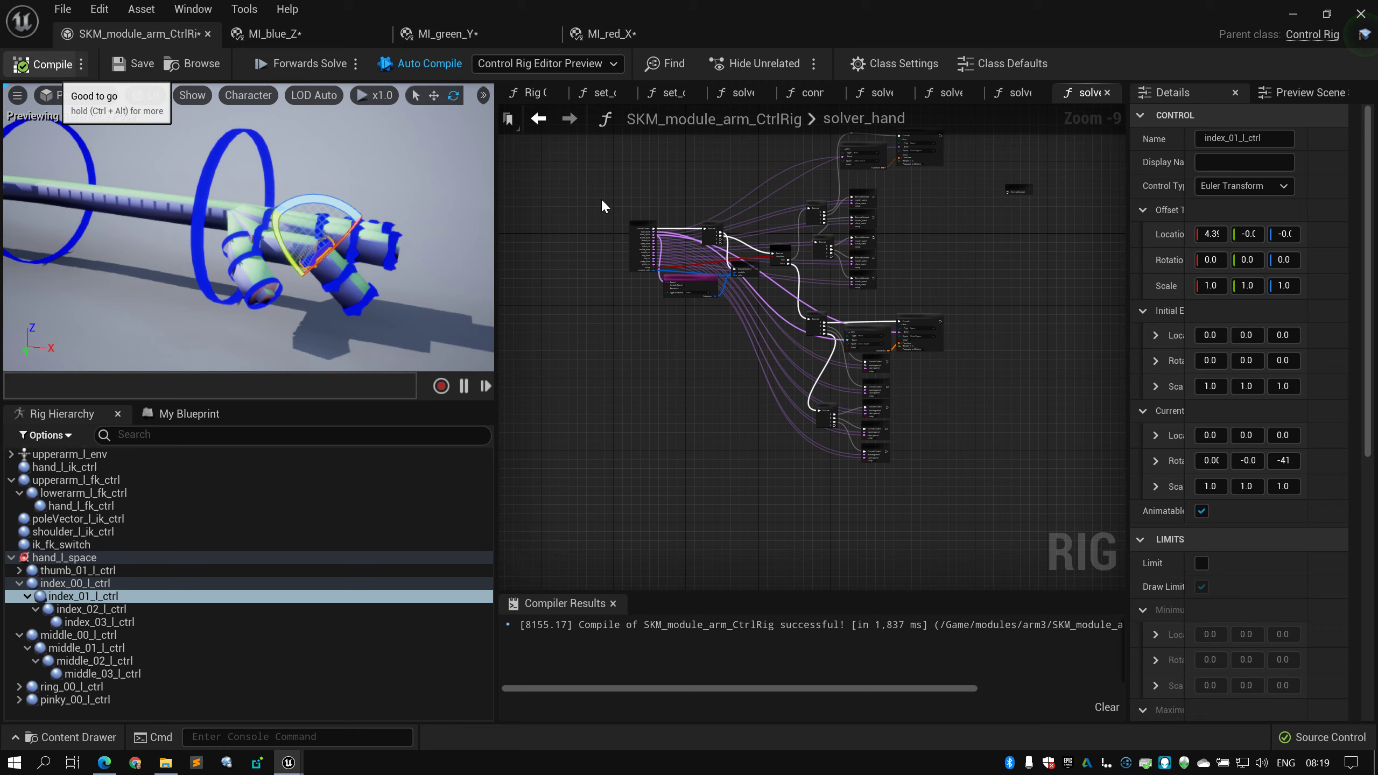
key("ctrl+s")
Switch from solver_hand to the Rig Graph and examine how the Forwards Solve Sequence drives solver_ikFk and solver_hand
right_click_drag(575, 170, 617, 230)
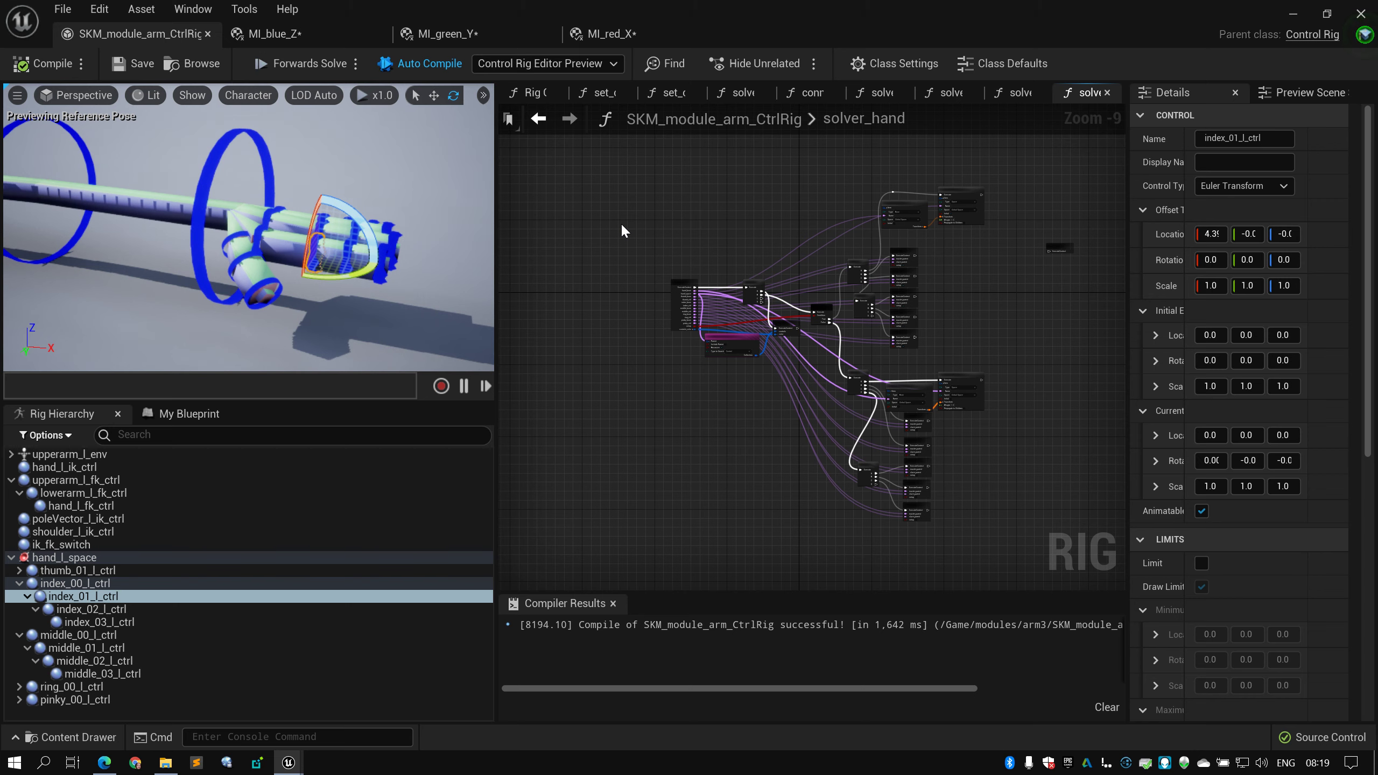
right_click_drag(629, 215, 587, 202)
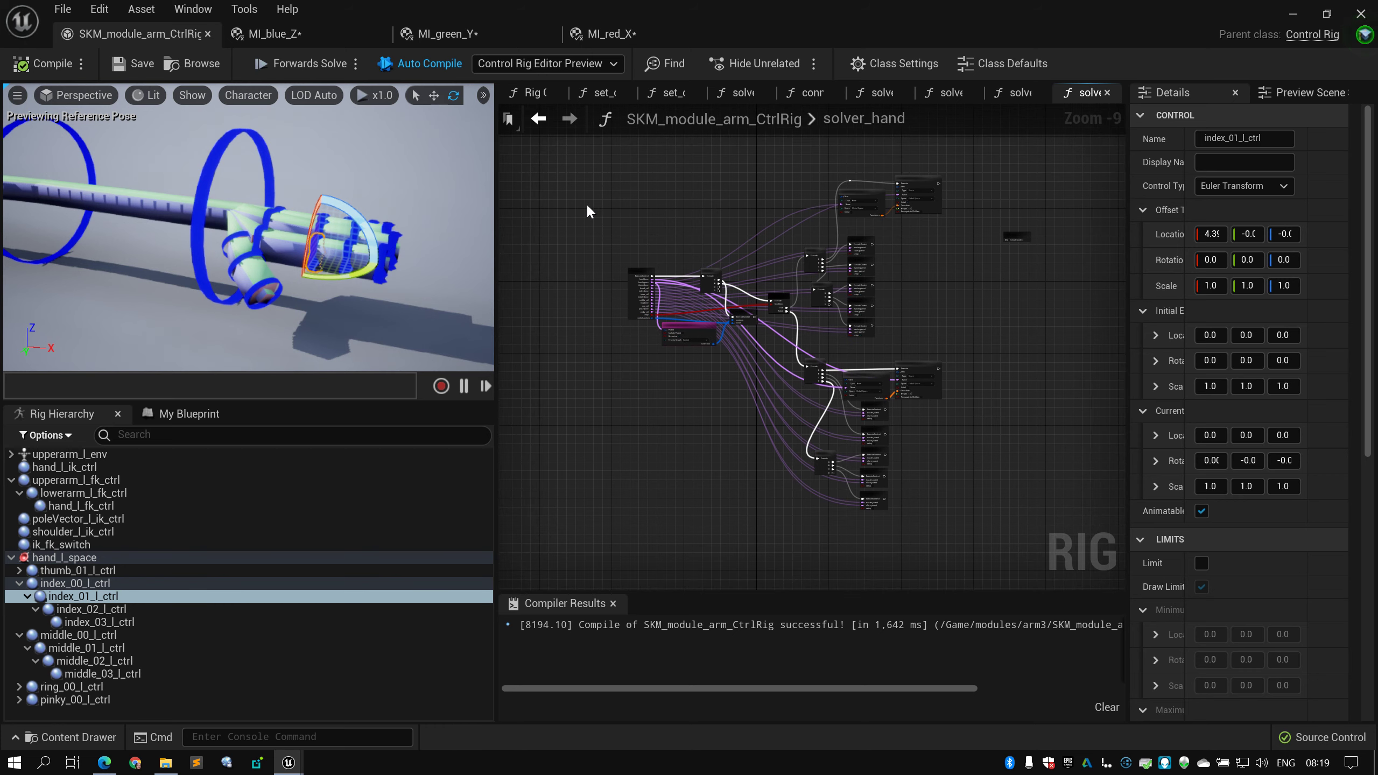
left_click(557, 92)
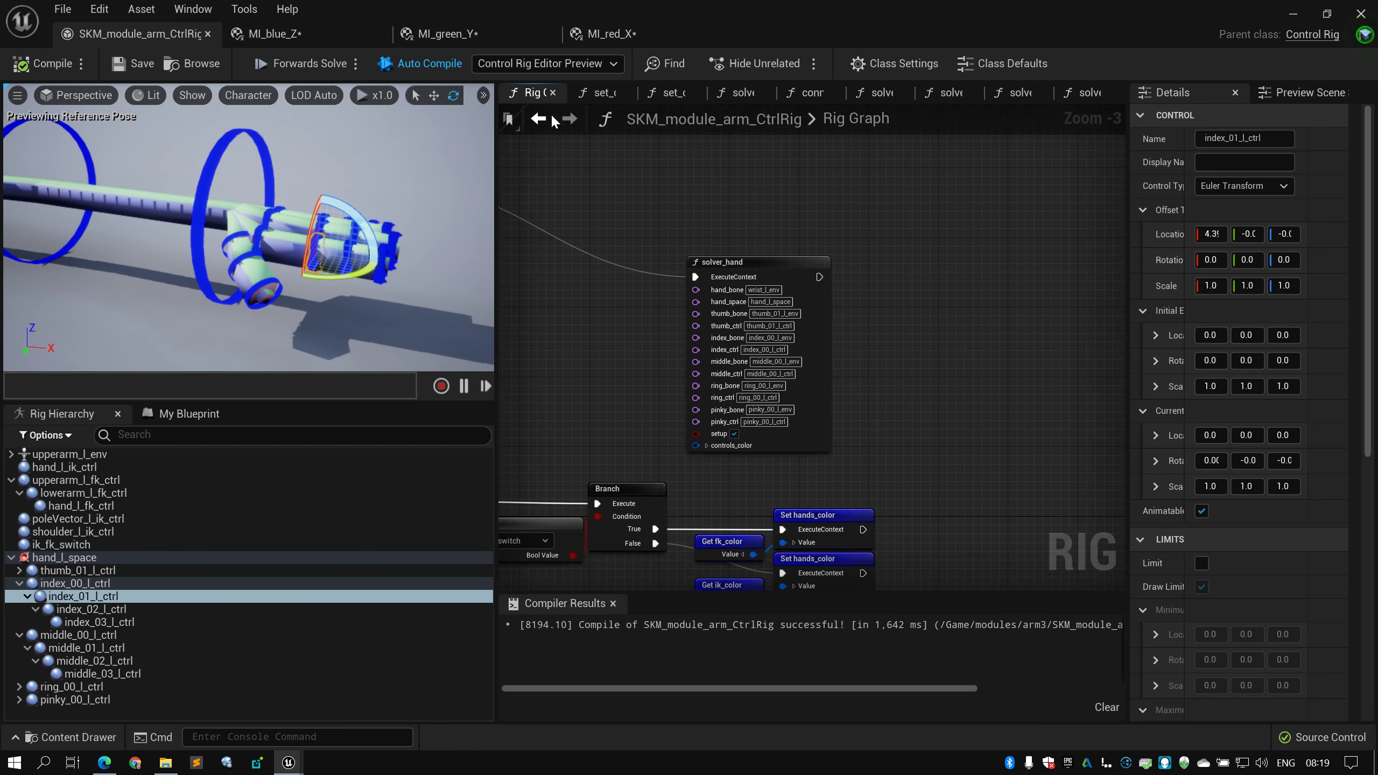
right_click_drag(727, 199, 821, 237)
scroll(822, 237, "up", 3)
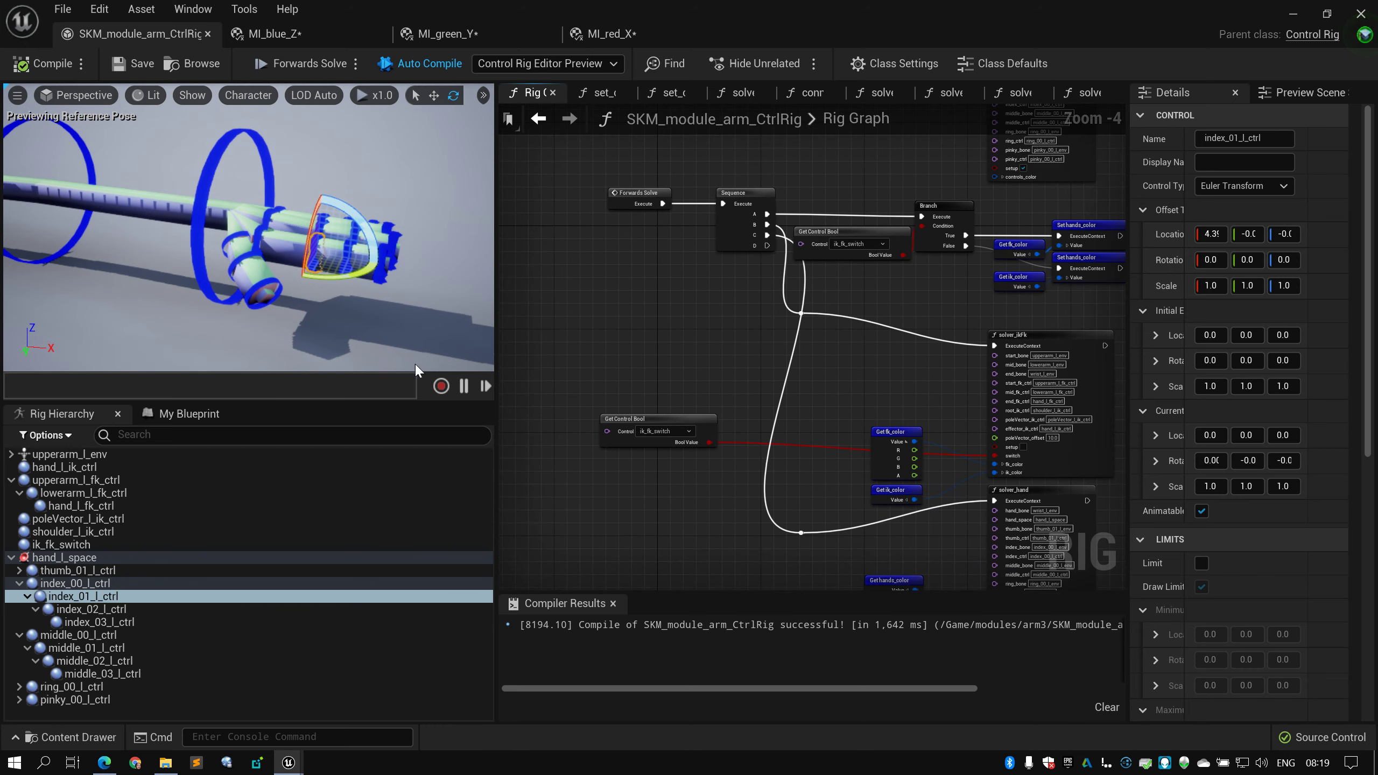
Show the blueprint's function and variable lists and select the set_controls_color function
left_click(190, 413)
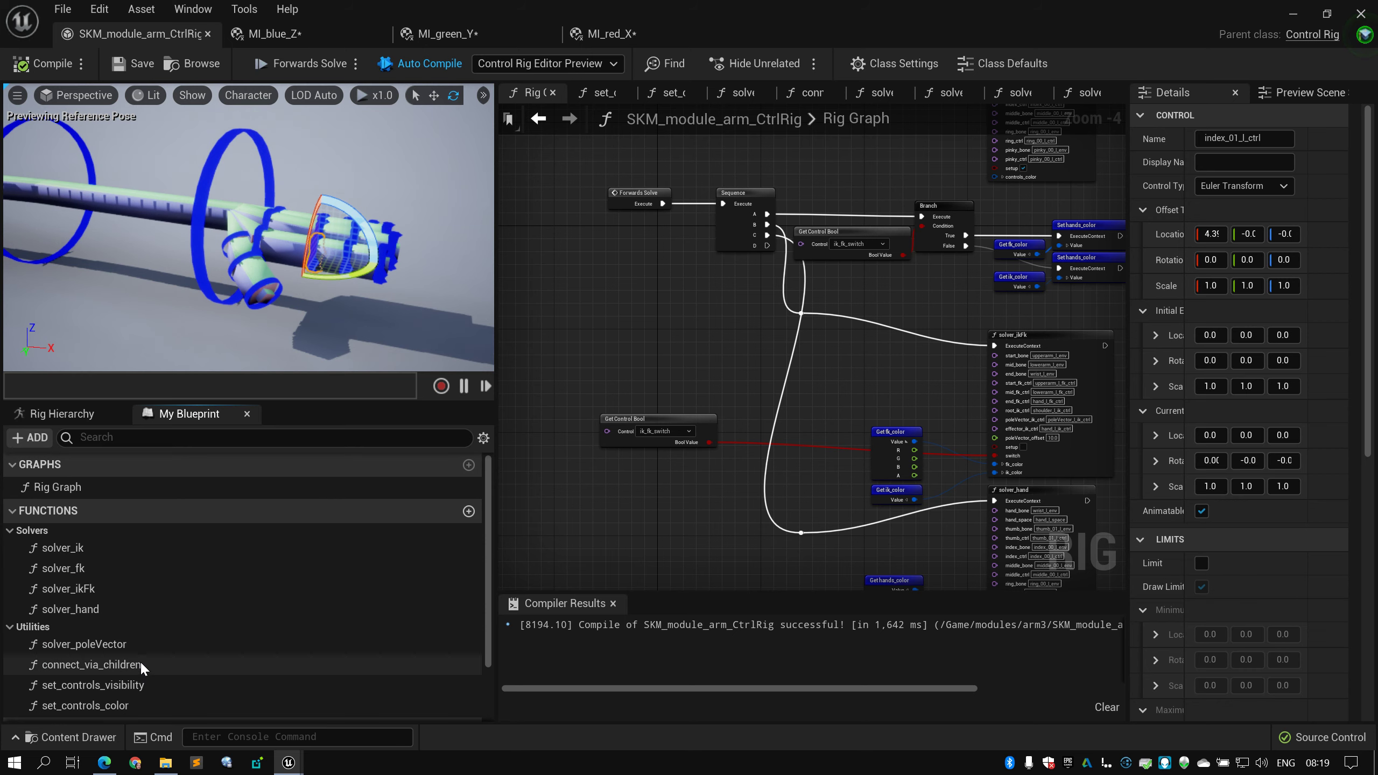
left_click(149, 705)
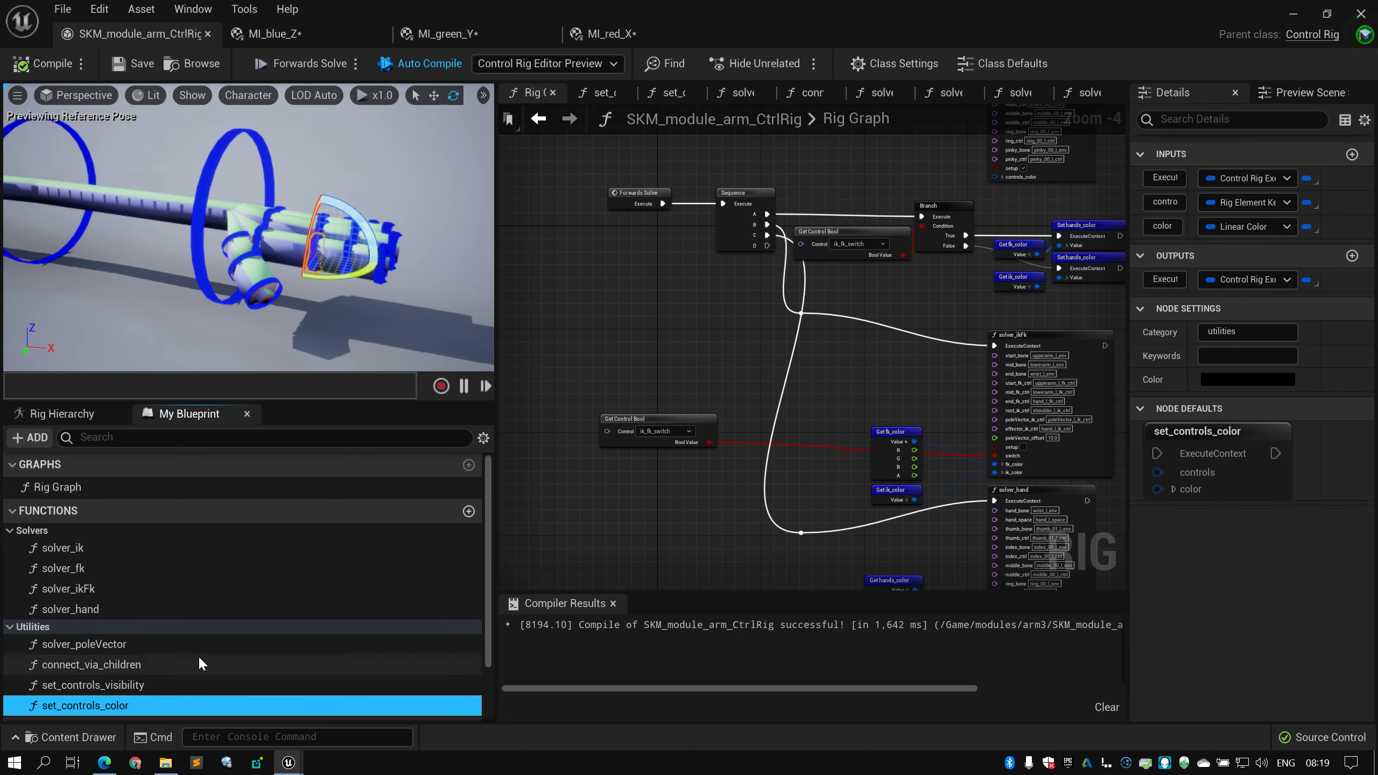
scroll(233, 591, "down", 3)
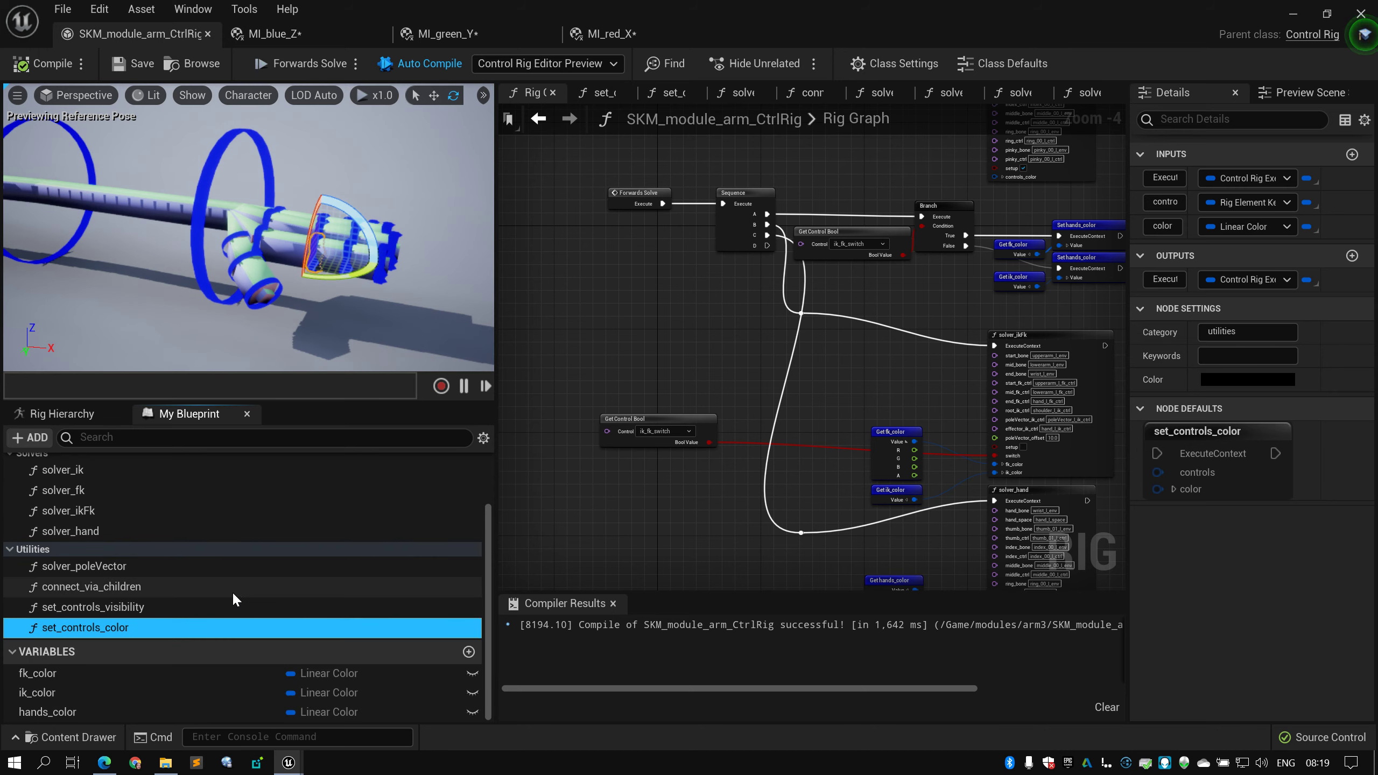
Set the fk_color variable's default to orange-red, with R 1.0, G about 0.059 and B 0.0, and widen the graph area
left_click(131, 671)
left_click(1271, 536)
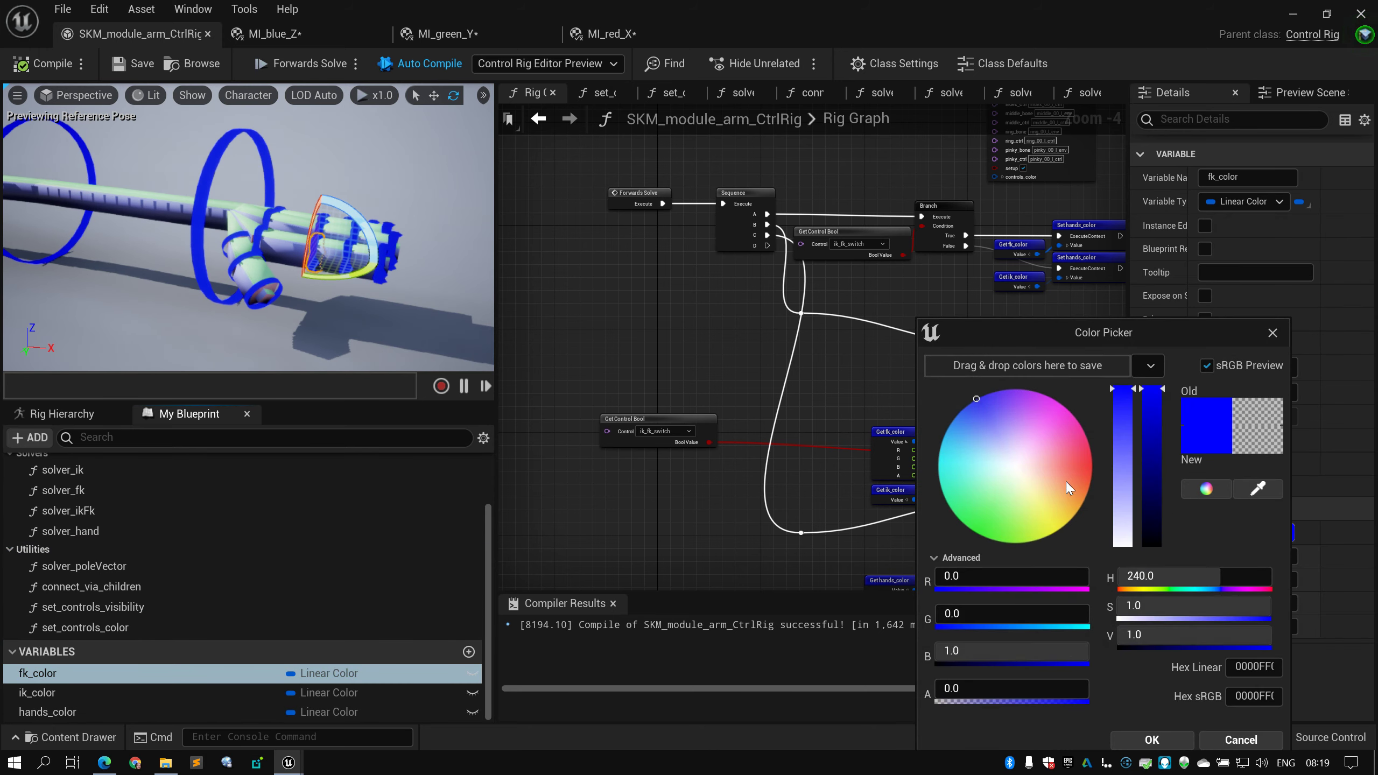
left_click_drag(1066, 482, 1097, 470)
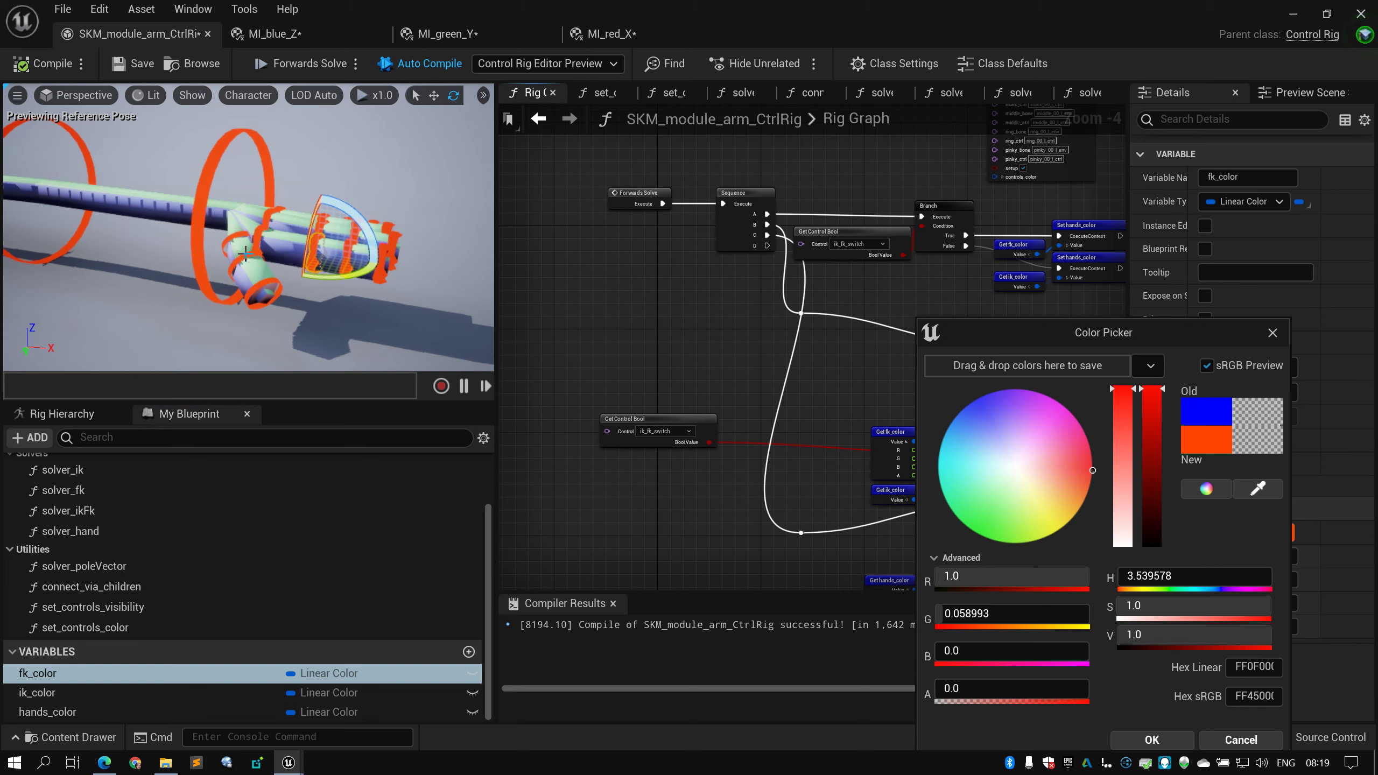
mouse_move(624, 309)
right_mouse_down()
mouse_move(575, 305)
mouse_move(630, 313)
right_mouse_up()
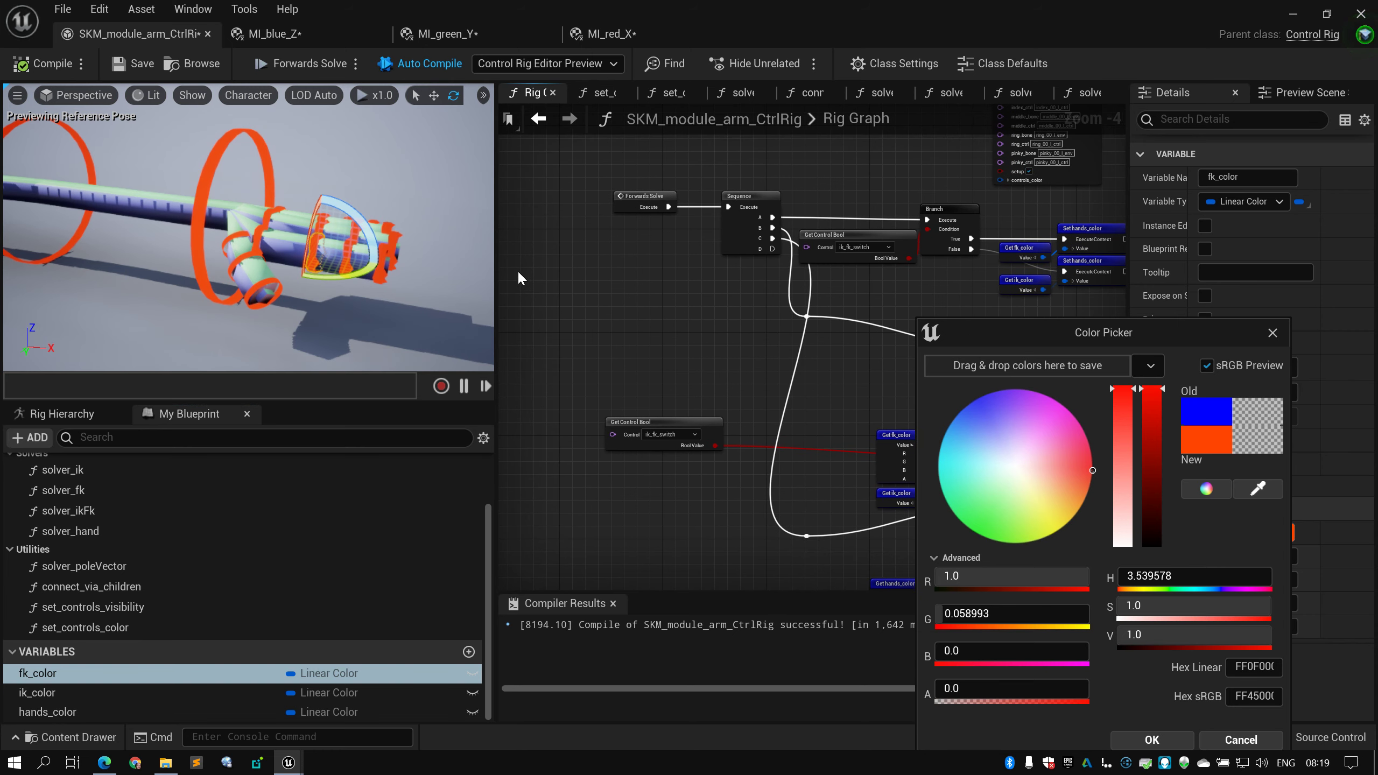
left_click_drag(497, 233, 473, 230)
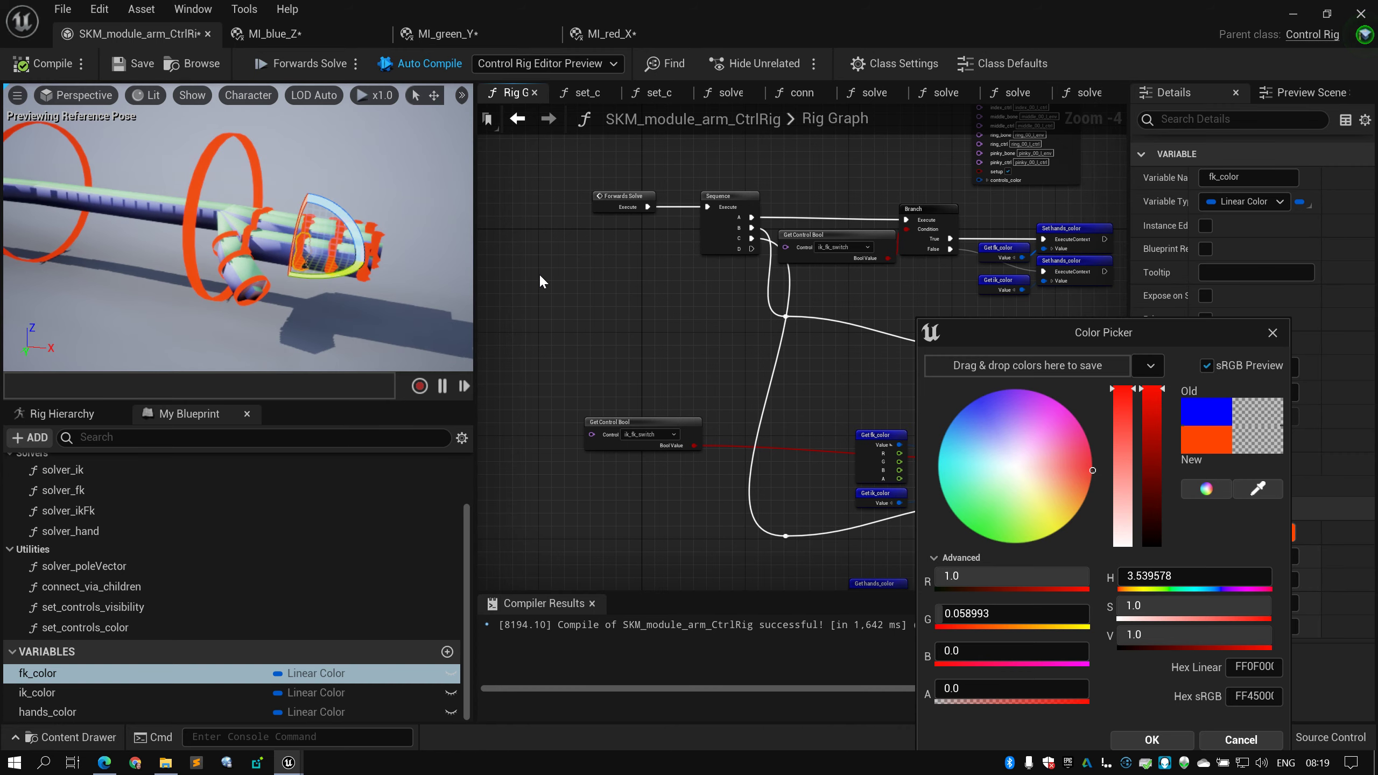
Frame the whole arm in the viewport and rotate lowerarm_l_fk_ctrl about 24 degrees around Z to bend the elbow
left_click(418, 191)
mouse_move(418, 191)
left_mouse_down("alt")
mouse_move(404, 193)
mouse_move(451, 184)
mouse_move(413, 193)
left_mouse_up("alt")
right_click_drag(171, 203, 162, 200, "alt")
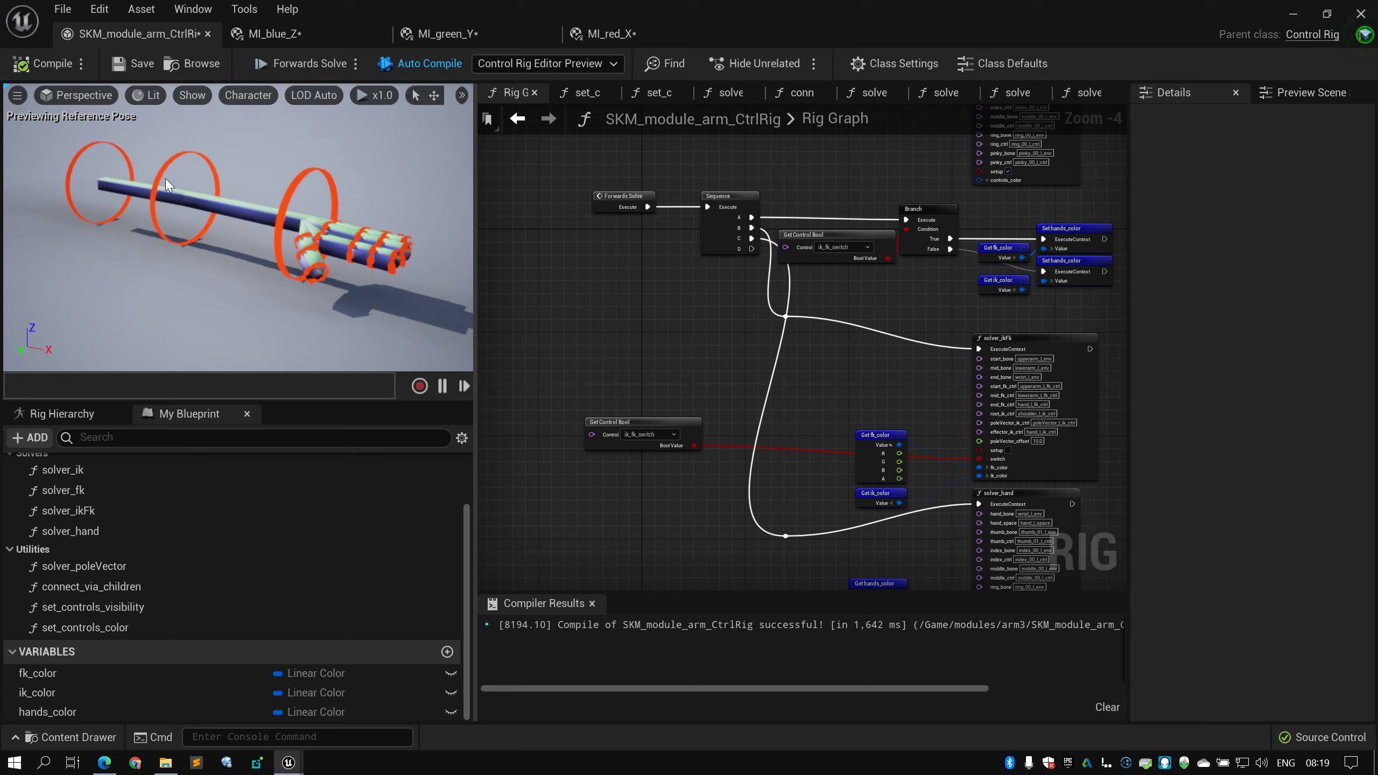
left_click(191, 204)
left_click_drag(208, 223, 371, 207)
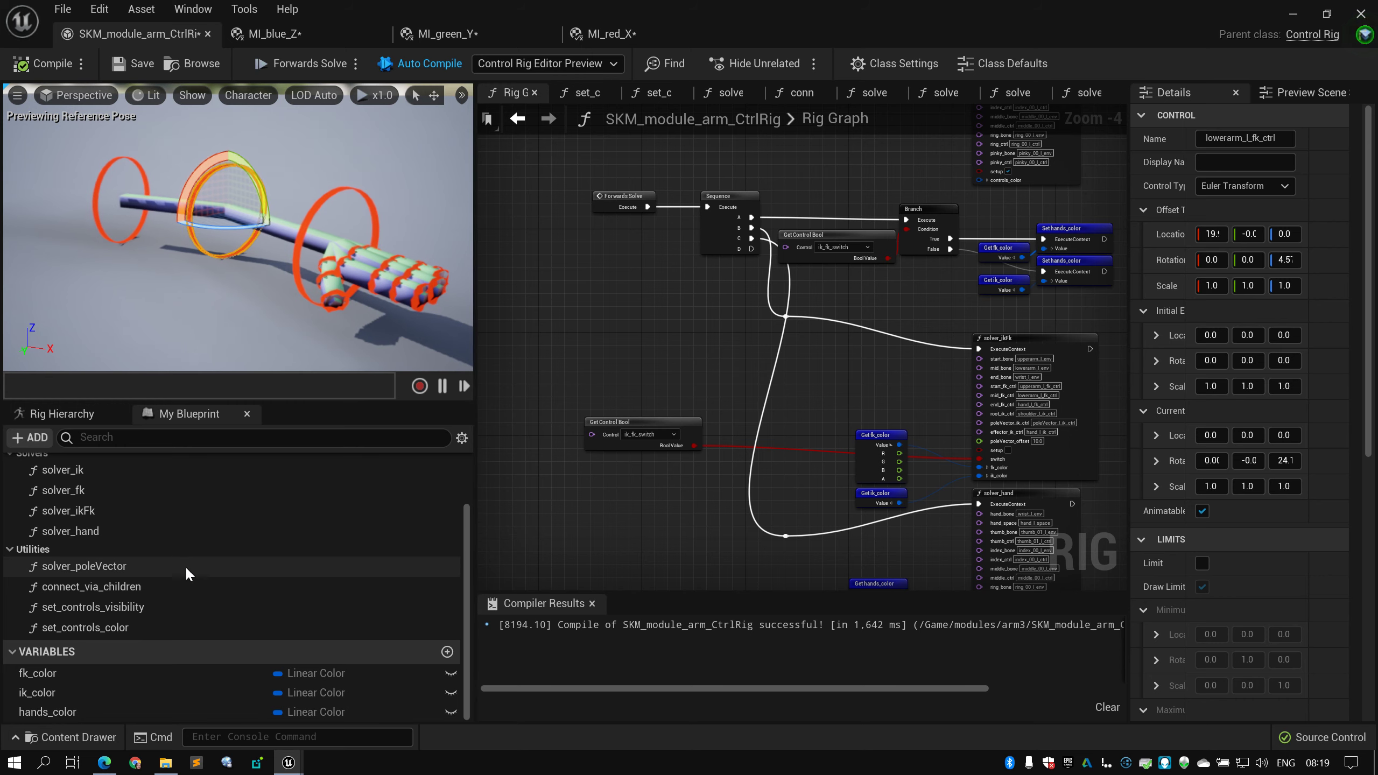
Select ik_fk_switch in the rig hierarchy and turn off its current bool value to put the arm in IK mode
left_click(69, 417)
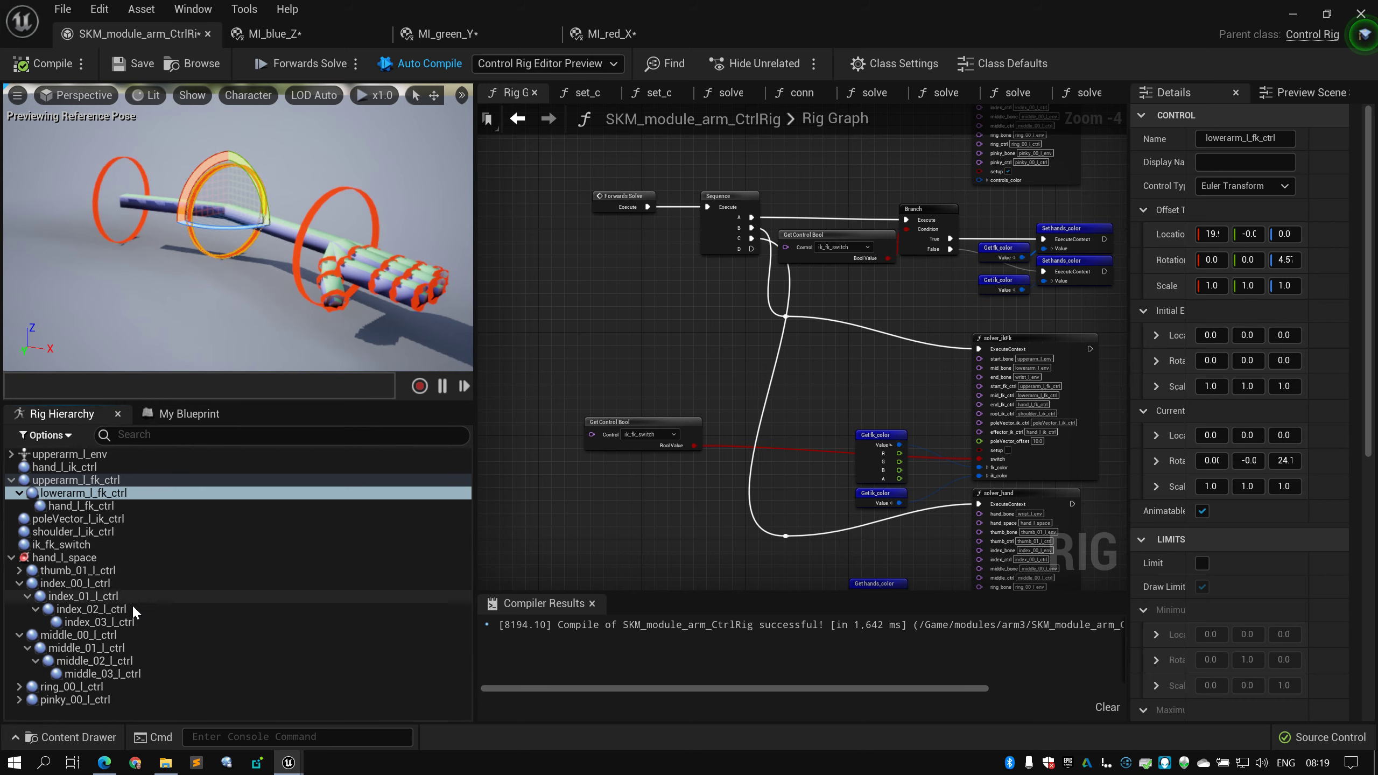
left_click(121, 545)
left_click(1203, 234)
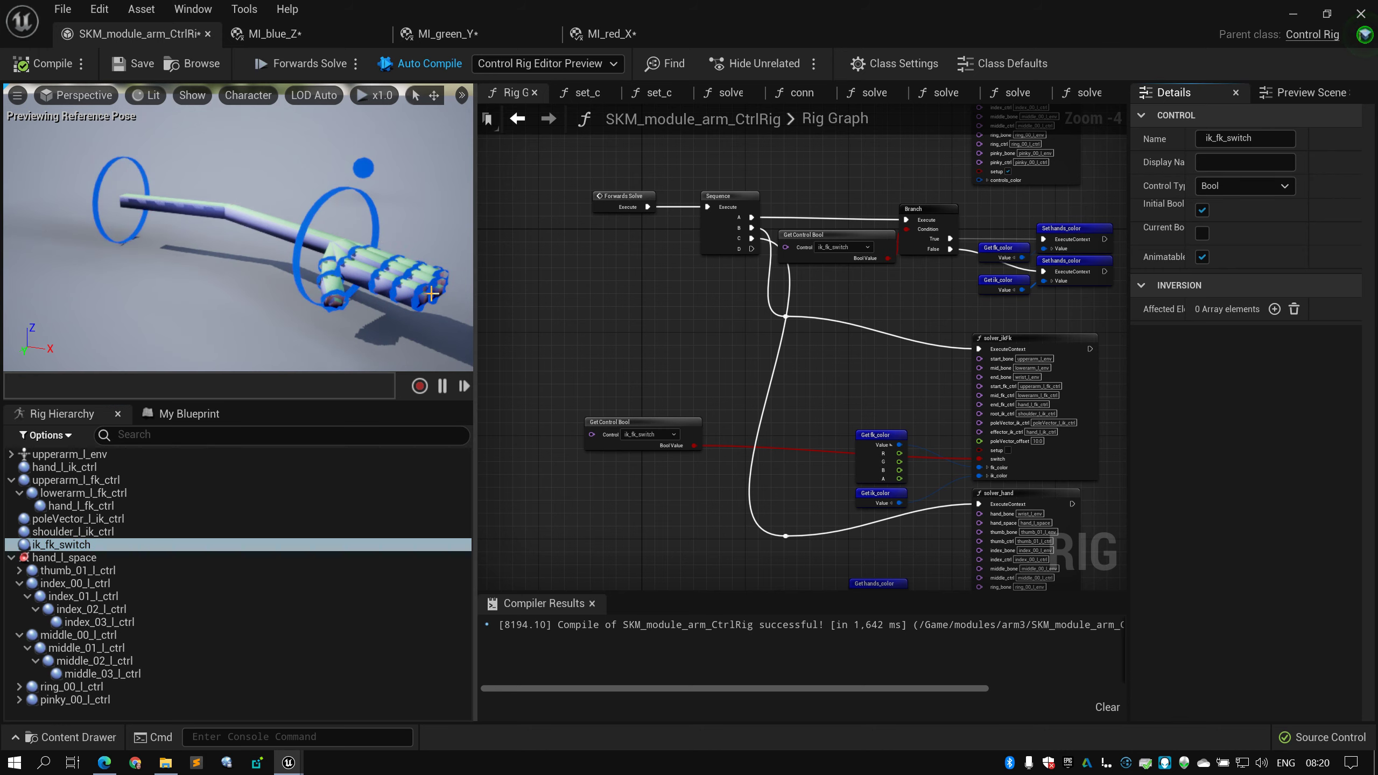
Set the ik_color variable's default to magenta, with R 1.0, G 0.0 and B about 0.878
left_click(196, 417)
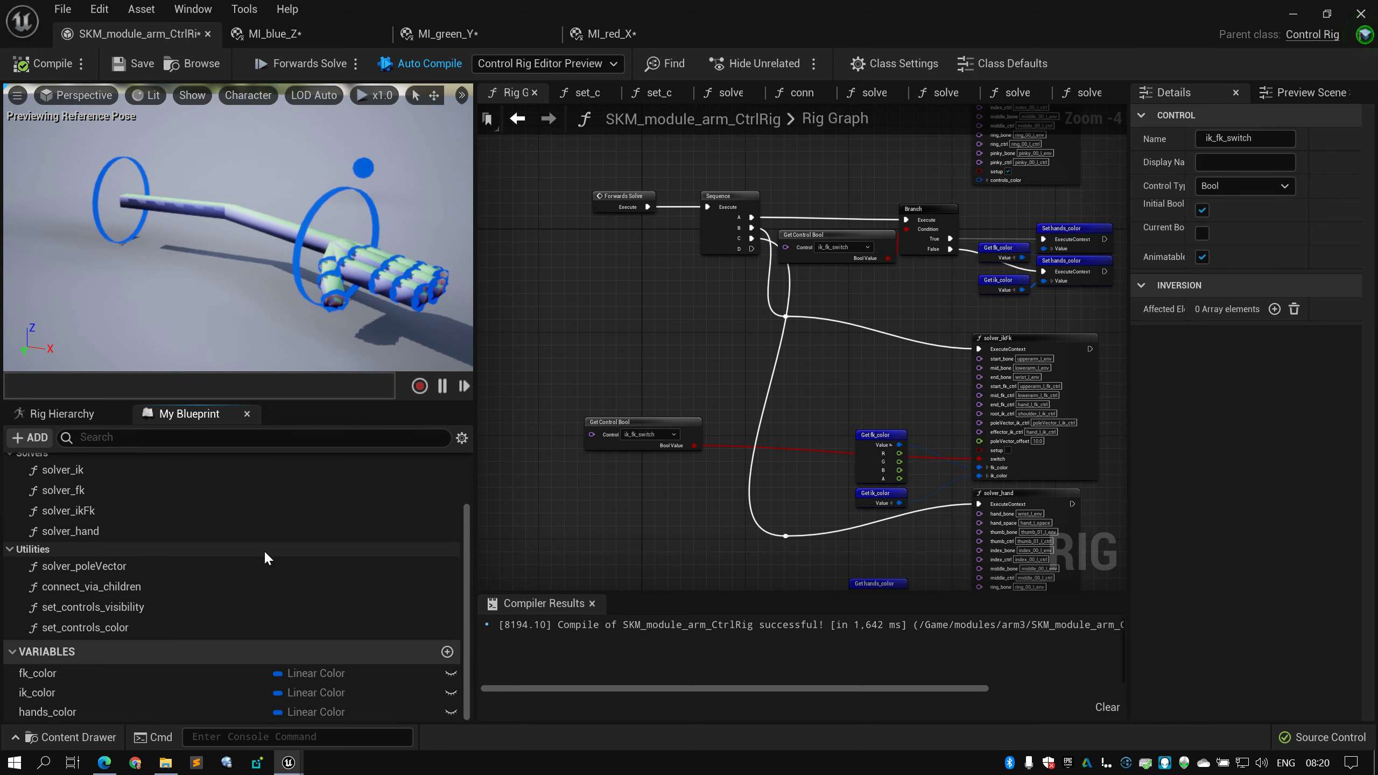
left_click(101, 692)
left_click(1269, 533)
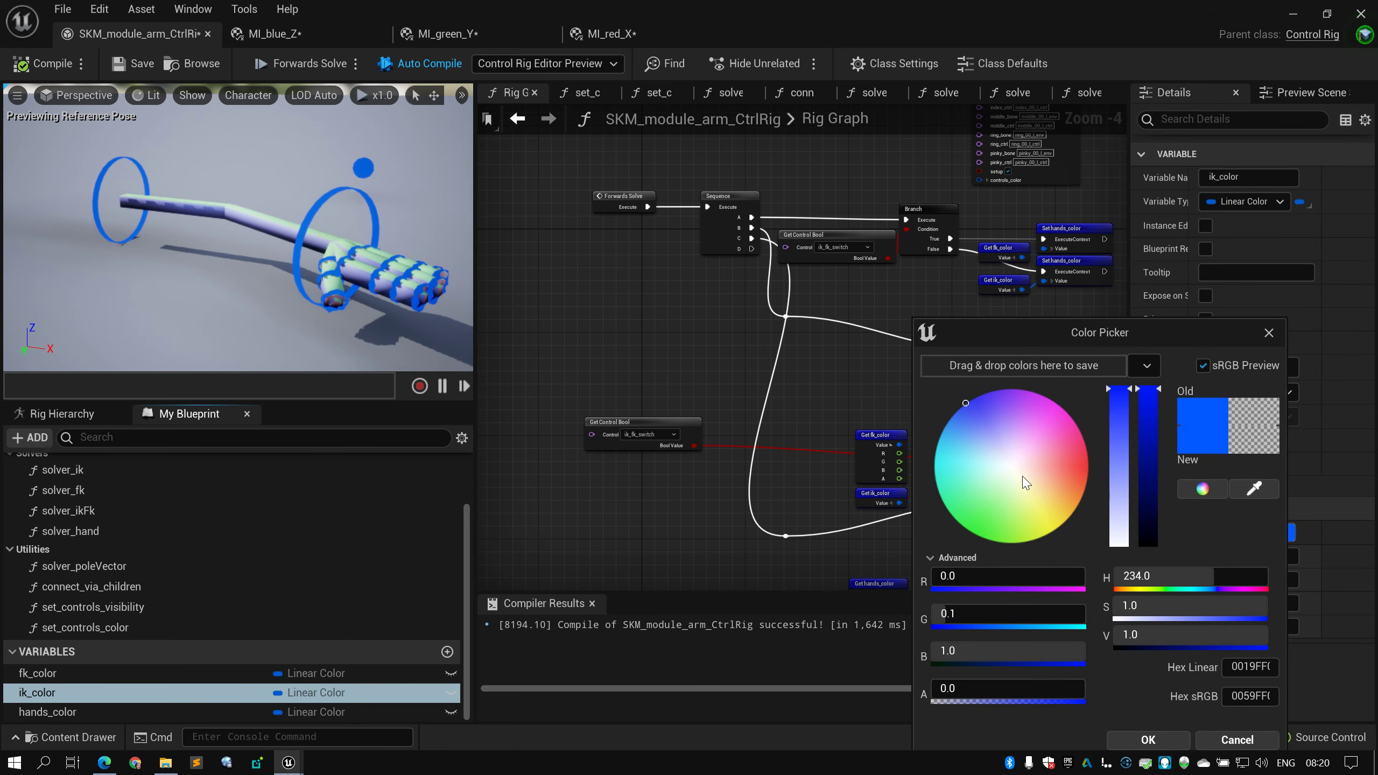
left_click_drag(1024, 478, 1073, 386)
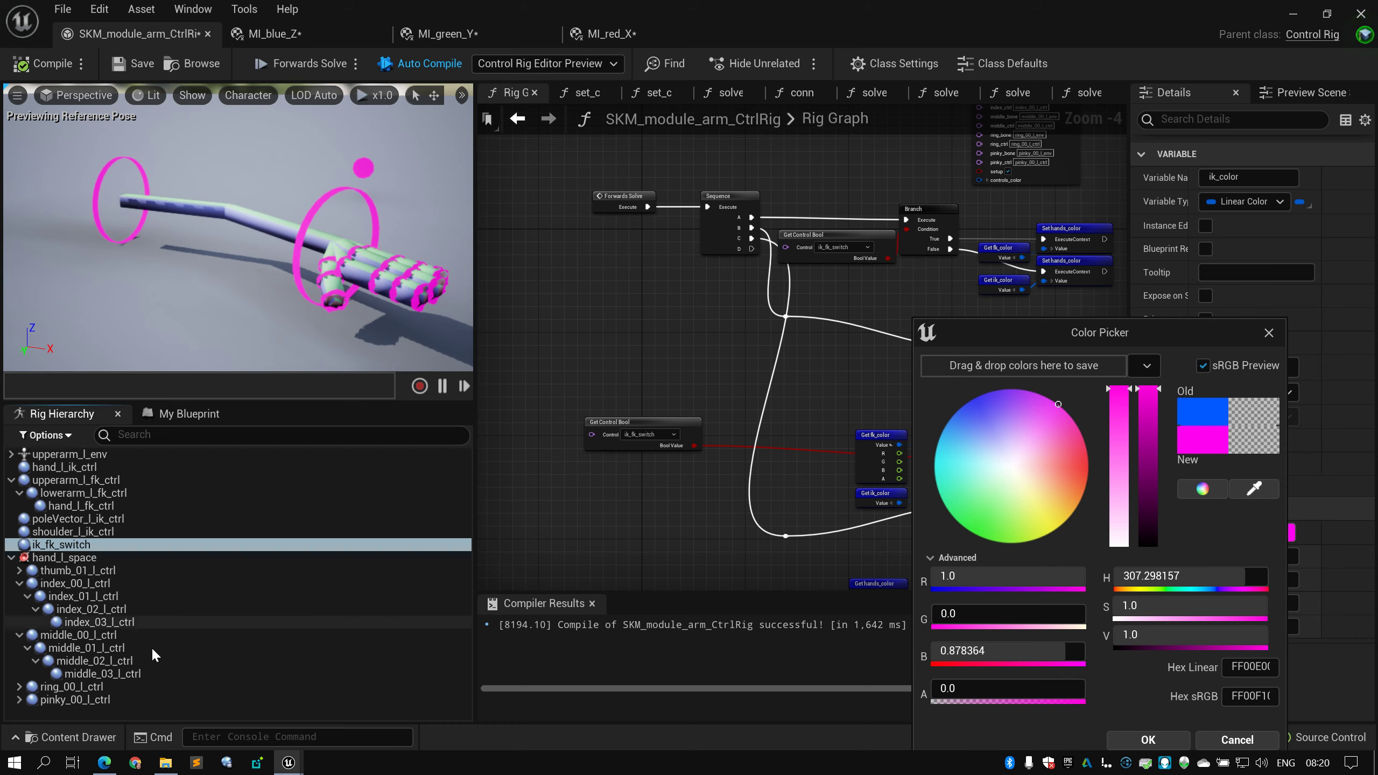
Toggle the current bool of ik_fk_switch on and back off to compare the FK and IK control colors
left_click(98, 543)
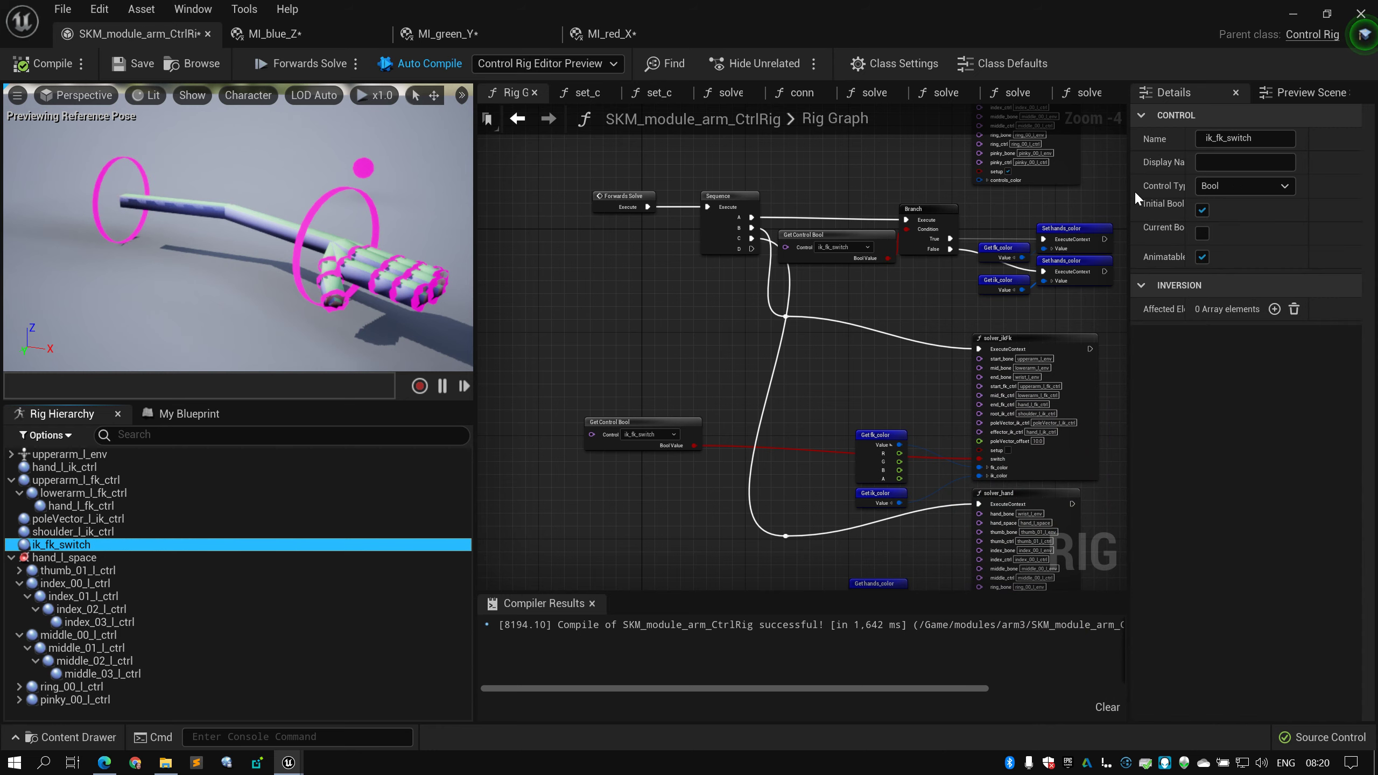
left_click(1202, 231)
left_click(1202, 231)
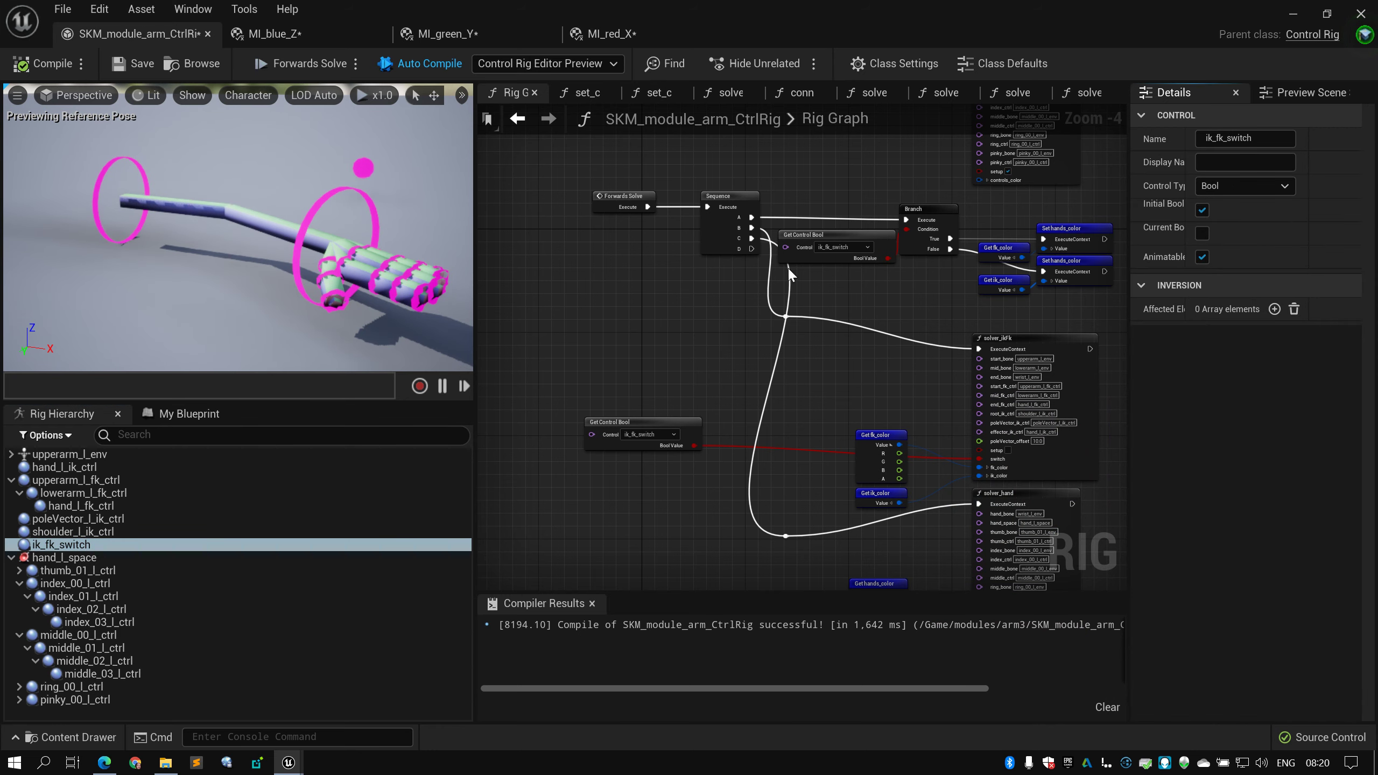
Examine the Rig Graph's setup and Forwards Solve sequences, including the color variable getters and the solver nodes they feed
scroll(556, 317, "down", 2)
scroll(730, 278, "up", 1)
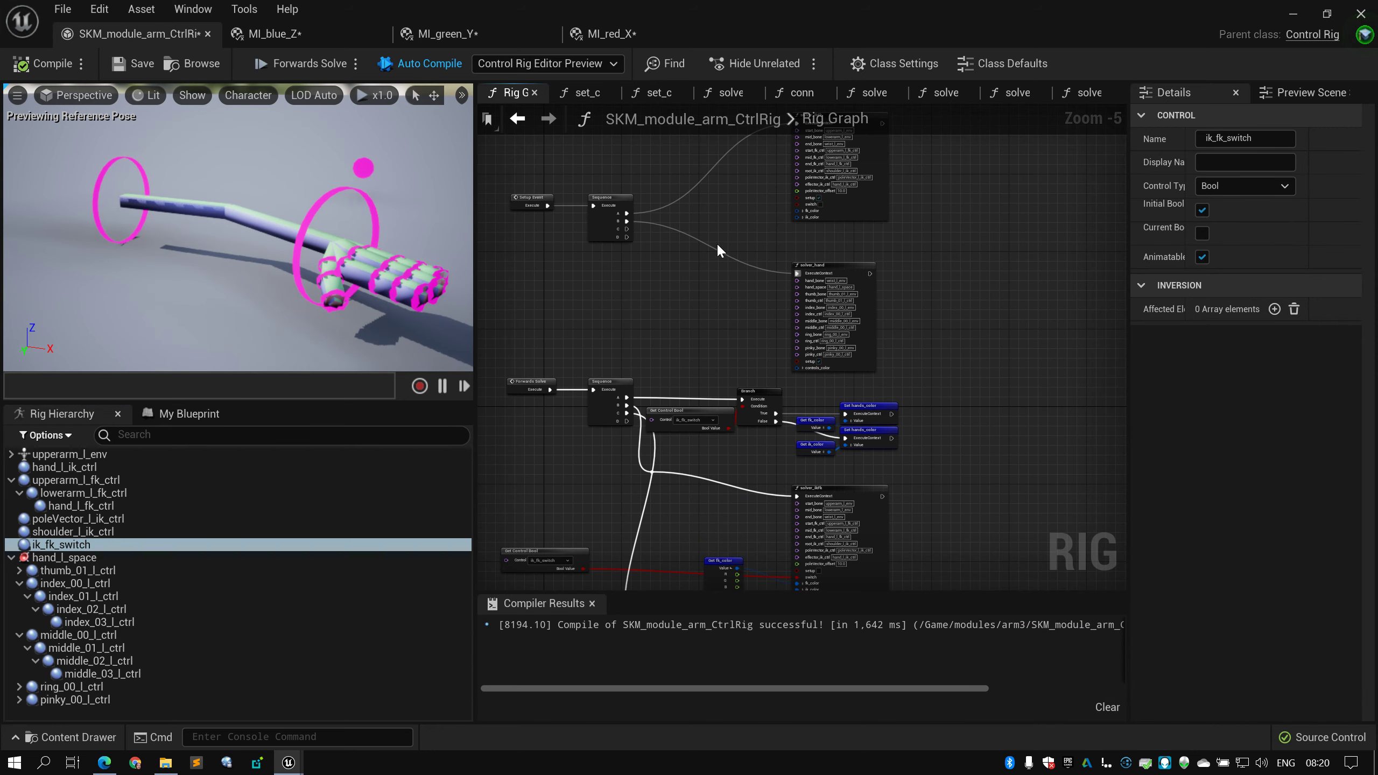
right_click_drag(692, 260, 789, 136)
right_click_drag(677, 403, 674, 264)
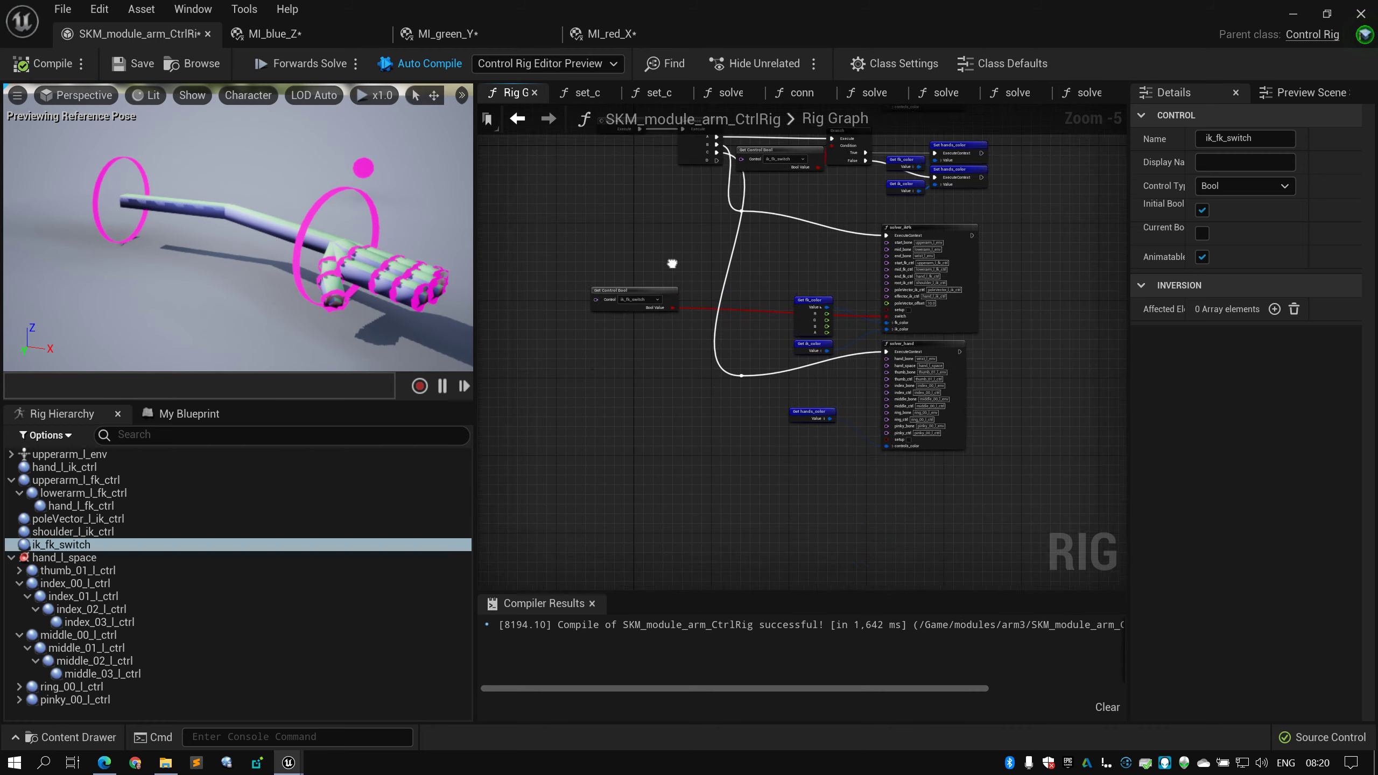
scroll(673, 277, "up", 1)
left_click(203, 414)
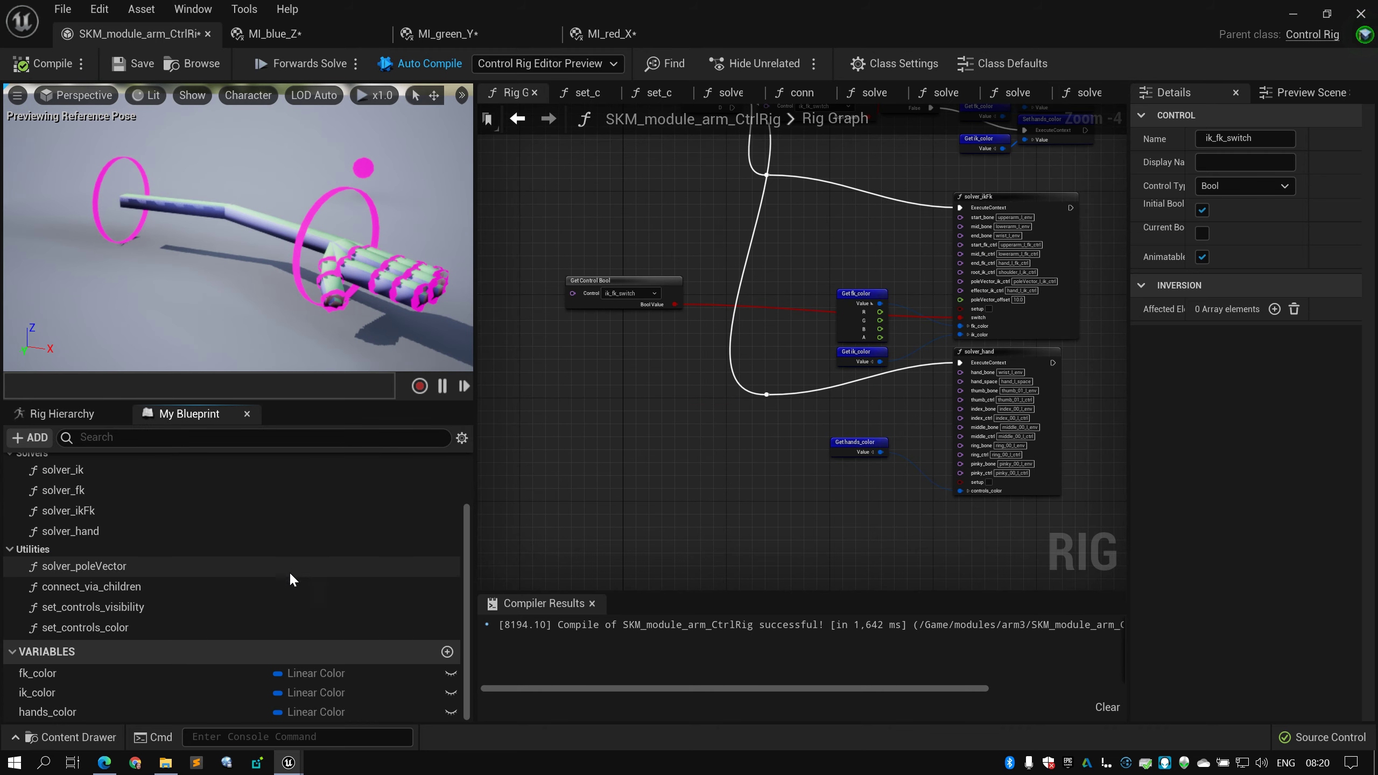
scroll(544, 351, "down", 2)
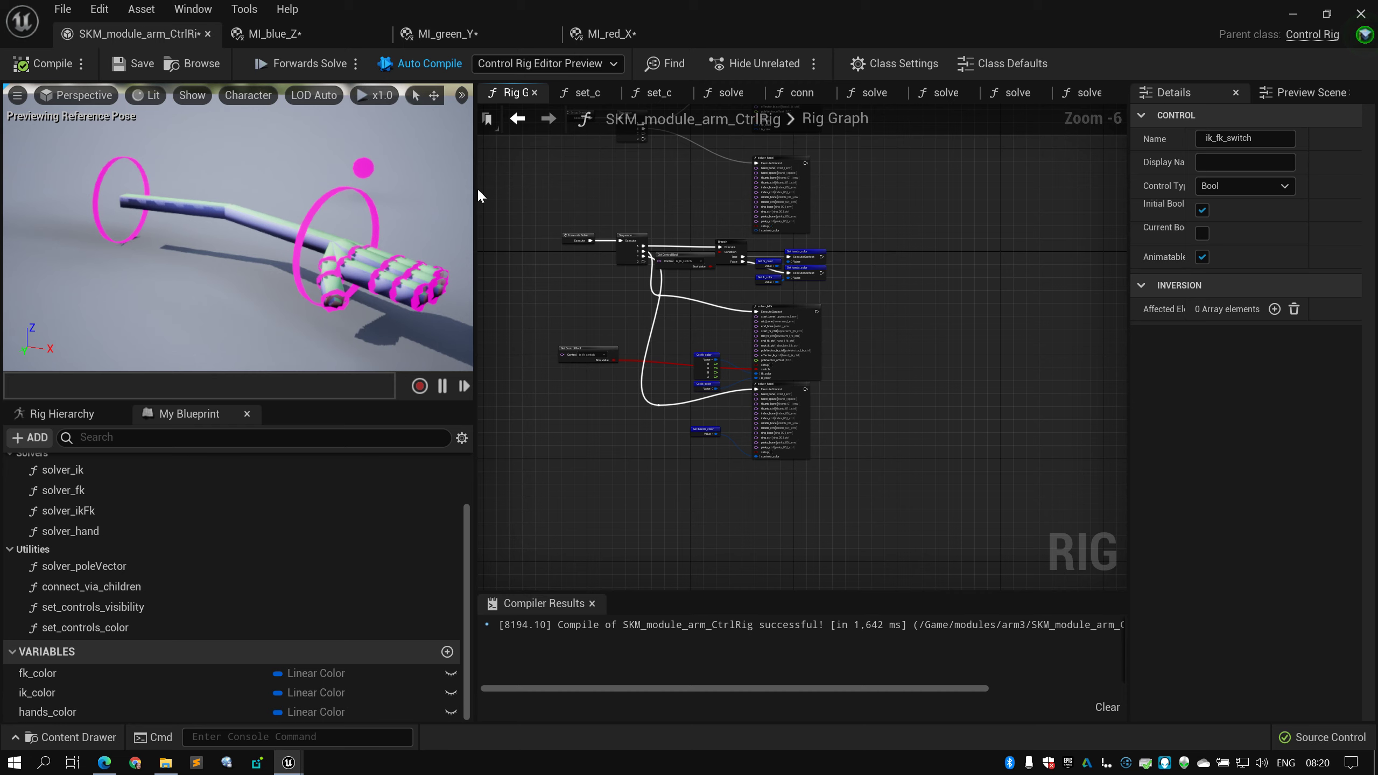
right_click_drag(477, 187, 585, 211)
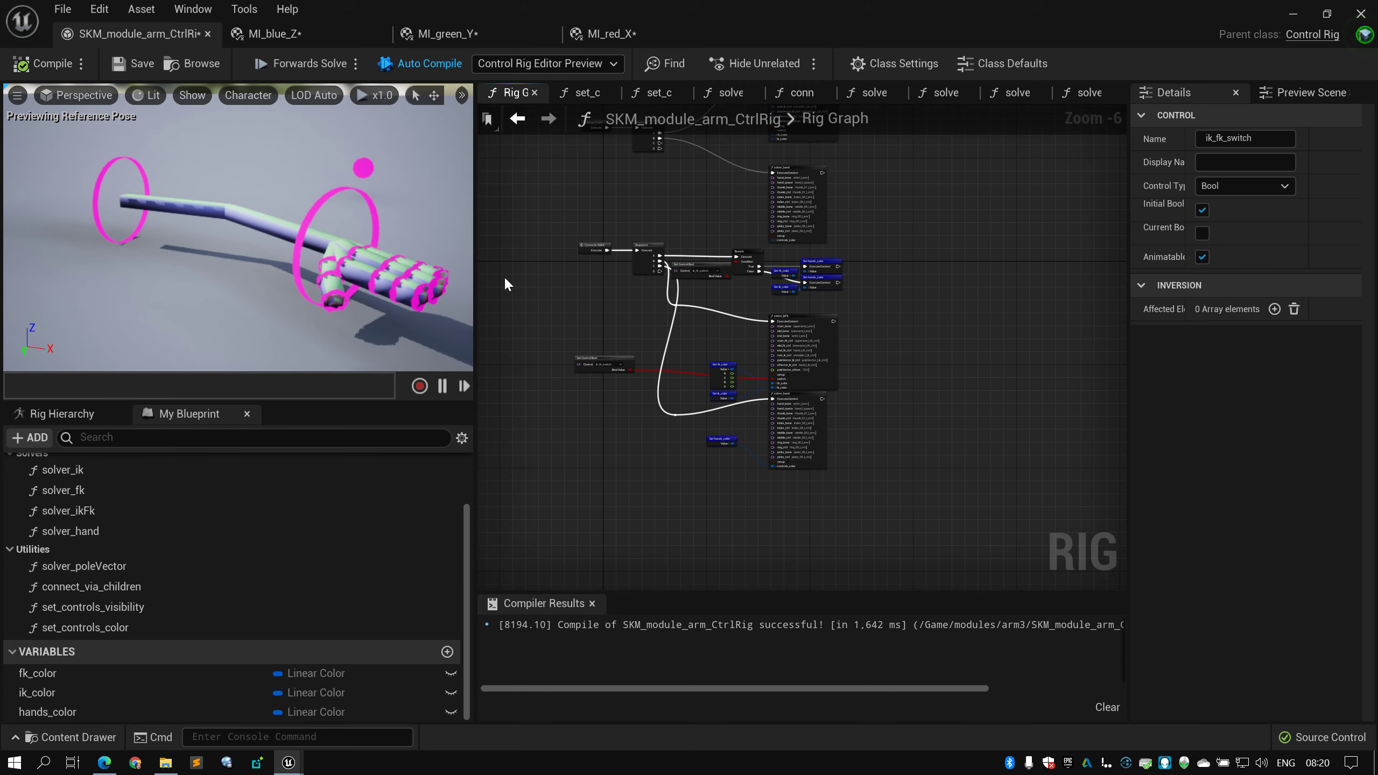
right_click_drag(565, 432, 645, 449)
scroll(557, 380, "up", 1)
scroll(575, 324, "down", 2)
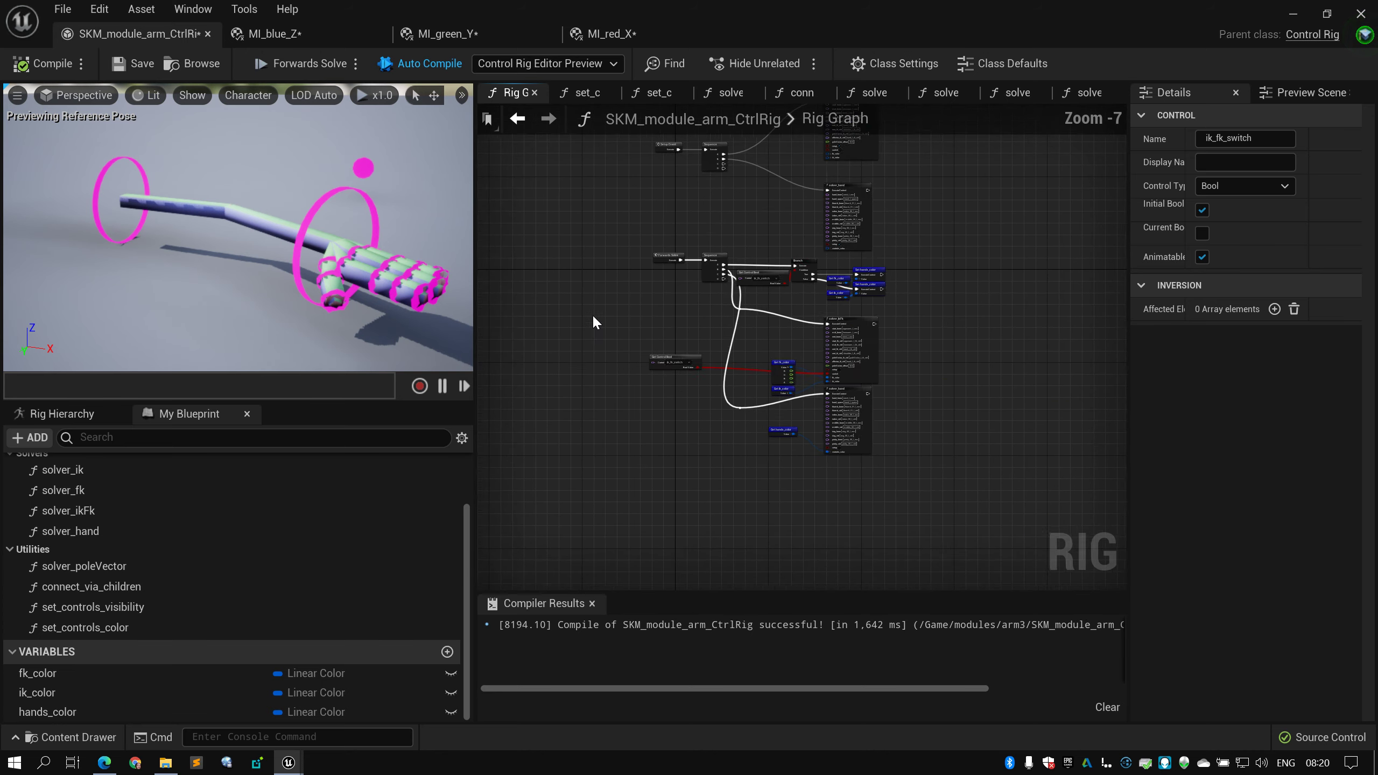
right_click_drag(595, 322, 541, 325)
scroll(540, 325, "up", 1)
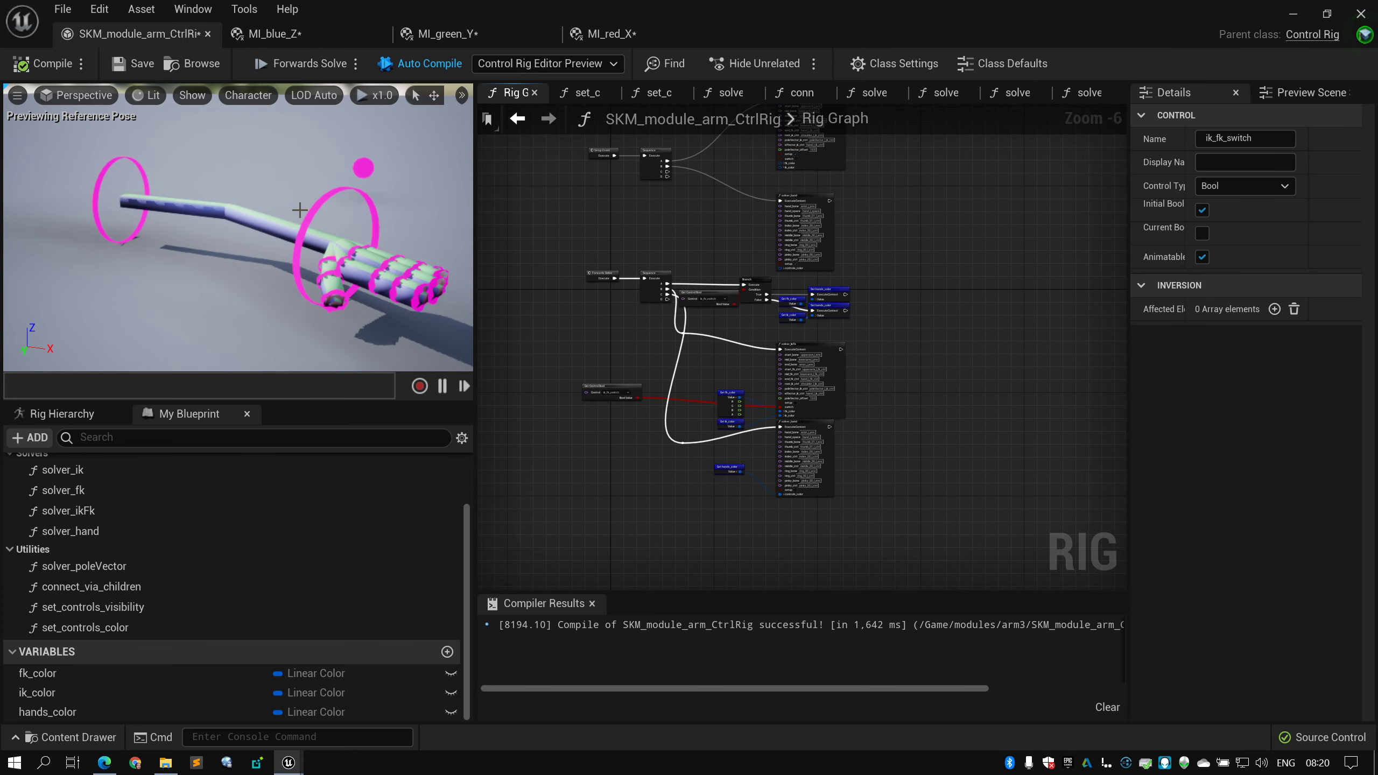
right_click_drag(562, 196, 608, 305)
scroll(559, 289, "down", 2)
scroll(584, 339, "up", 2)
scroll(616, 244, "down", 3)
scroll(608, 304, "up", 2)
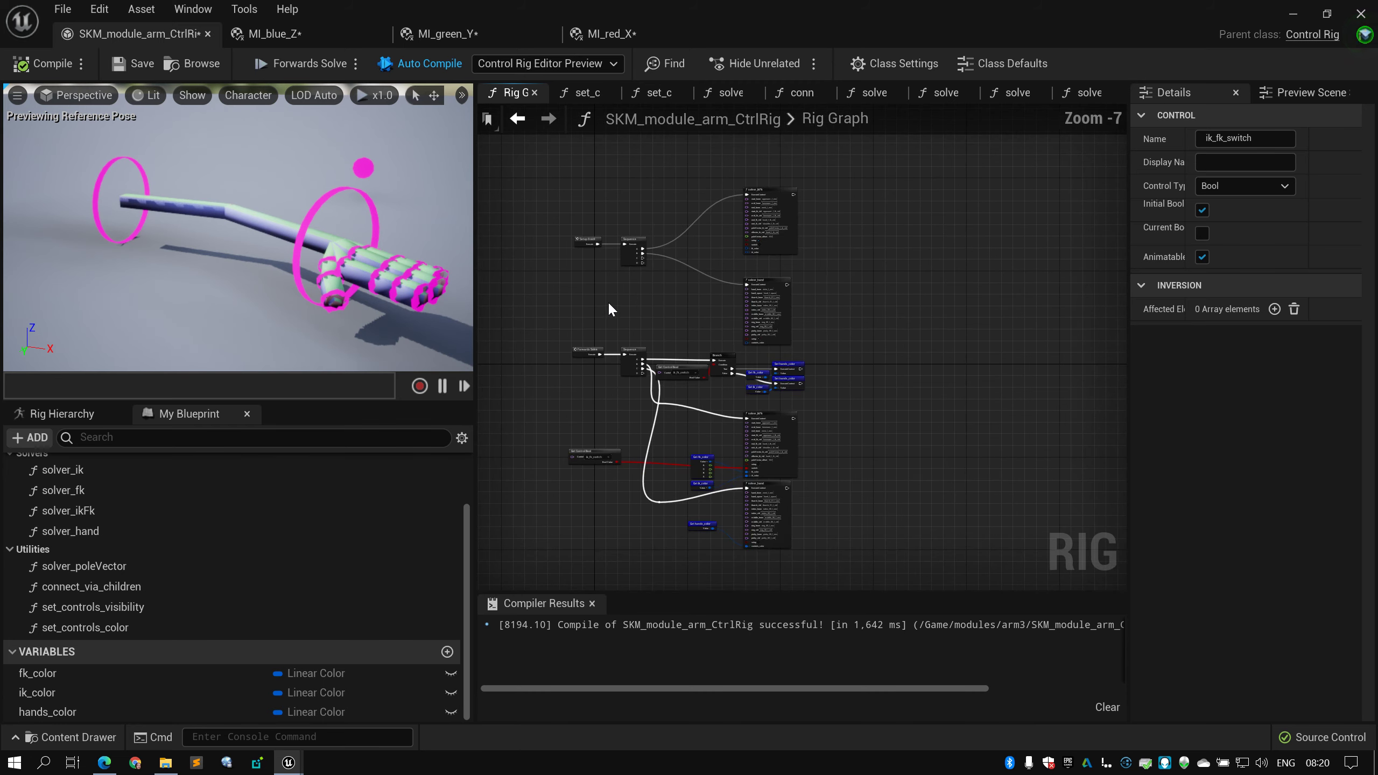
scroll(640, 280, "up", 1)
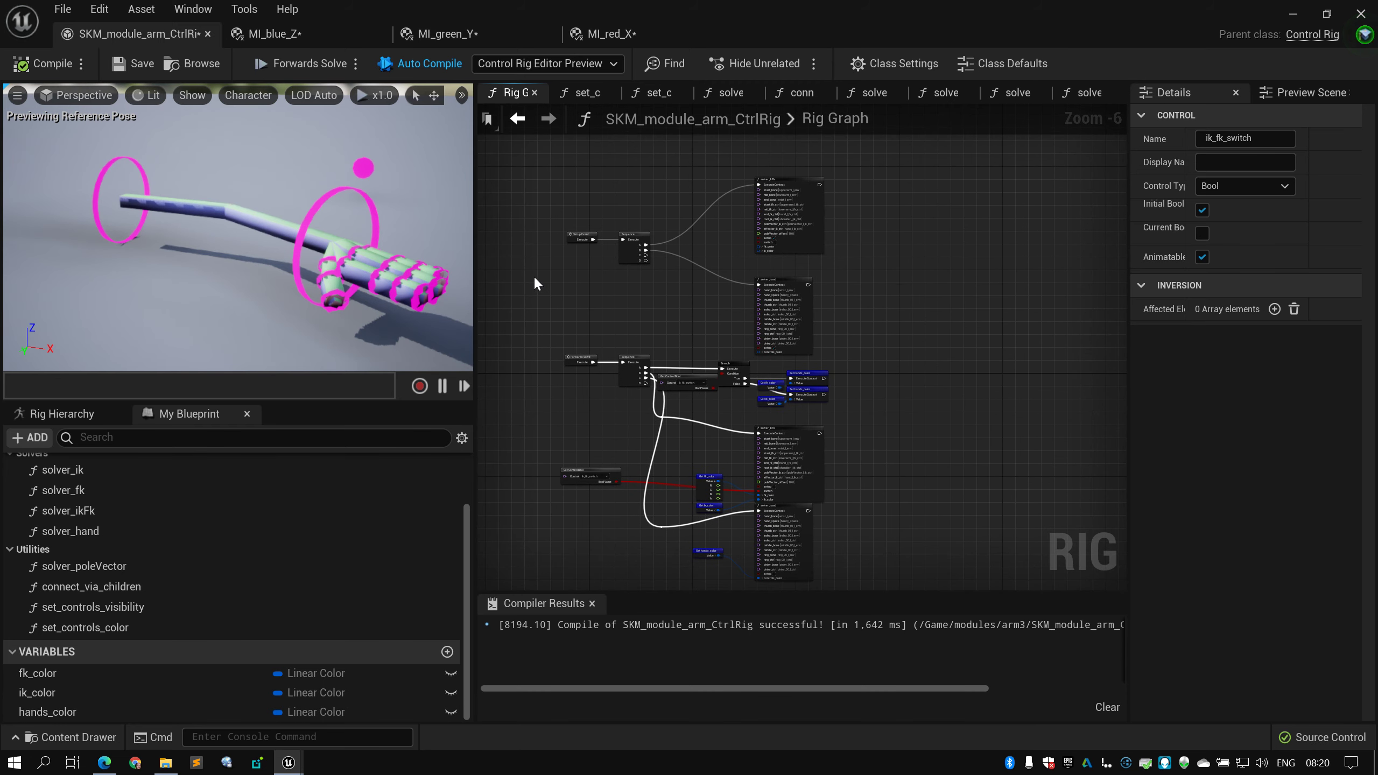
scroll(534, 275, "up", 2)
scroll(573, 248, "down", 4)
right_click_drag(637, 230, 575, 283)
scroll(576, 283, "up", 2)
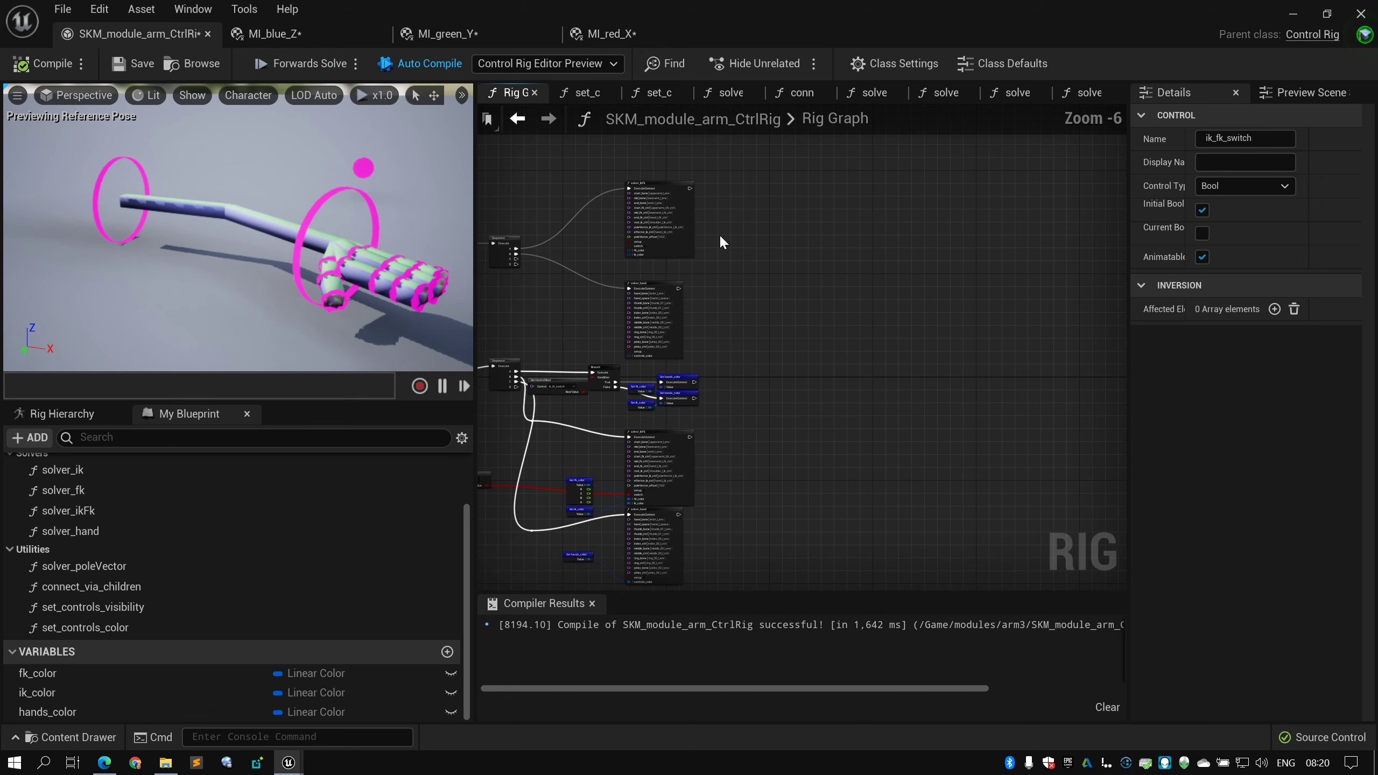
Inspect the inputs of the setup sequence's solver_ikFk node and select that node
right_click_drag(720, 237, 750, 298)
scroll(749, 297, "up", 3)
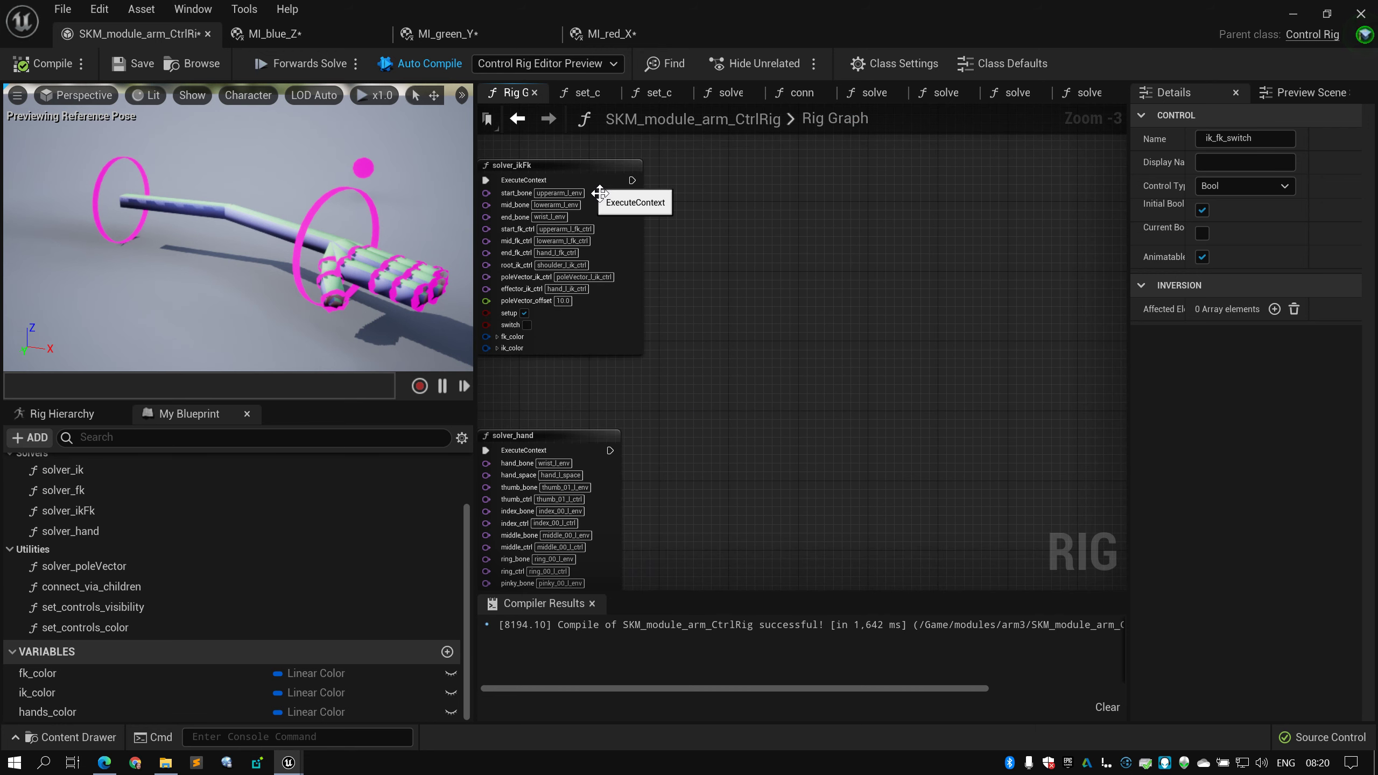
right_click_drag(678, 246, 801, 309)
scroll(823, 237, "down", 3)
scroll(805, 208, "up", 1)
left_click(794, 322)
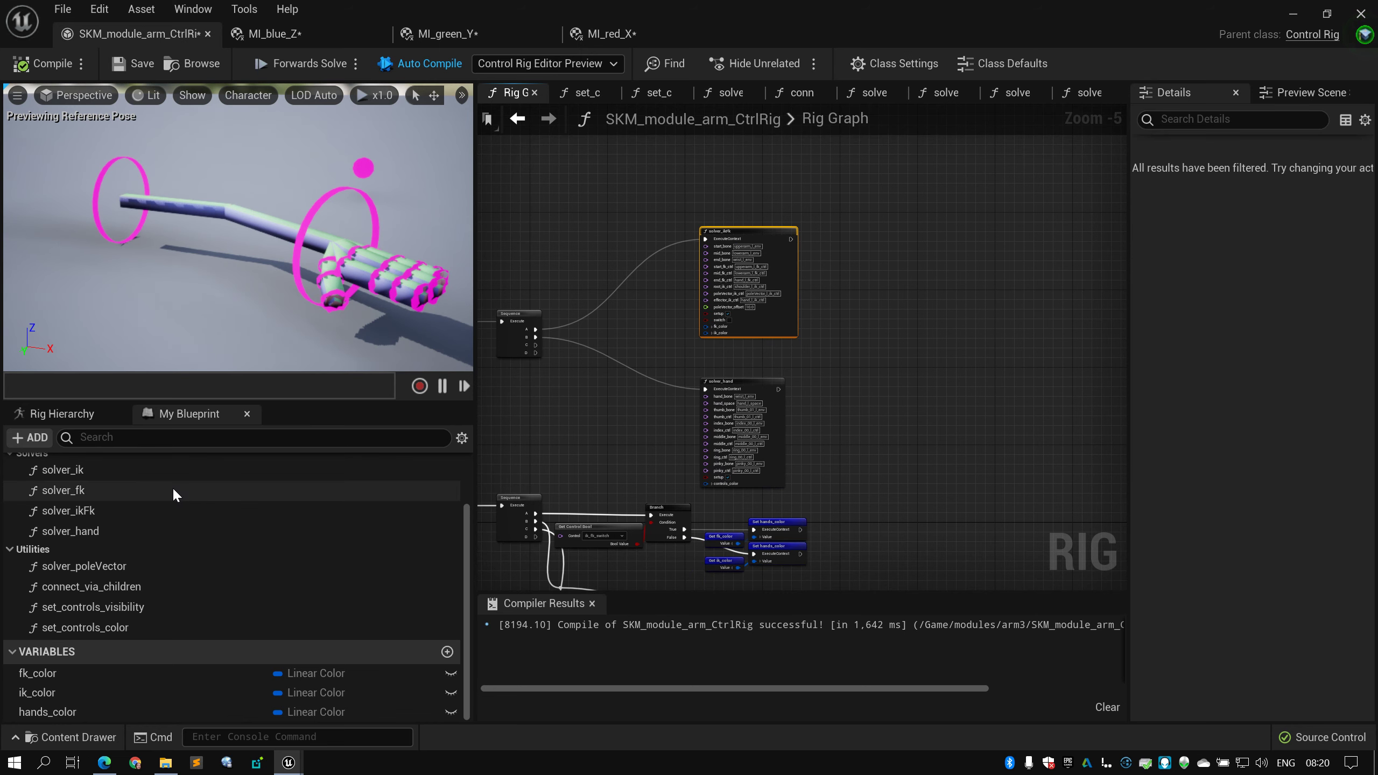
Open the solver_ik function and examine the Basic IK node's stretch options, including Enable Stretch and the stretch ratios
double_click(175, 473)
right_click_drag(815, 414, 761, 401)
scroll(761, 401, "down", 5)
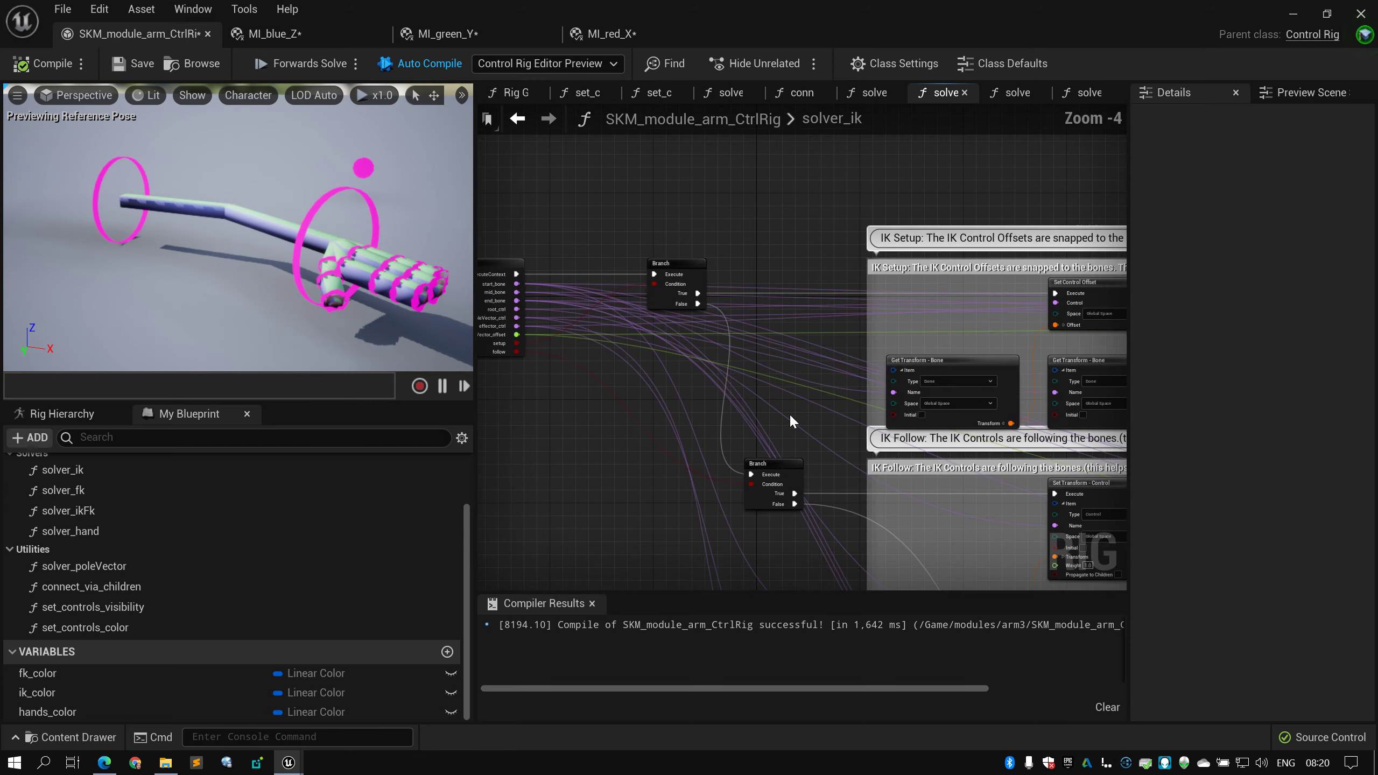
scroll(754, 323, "up", 3)
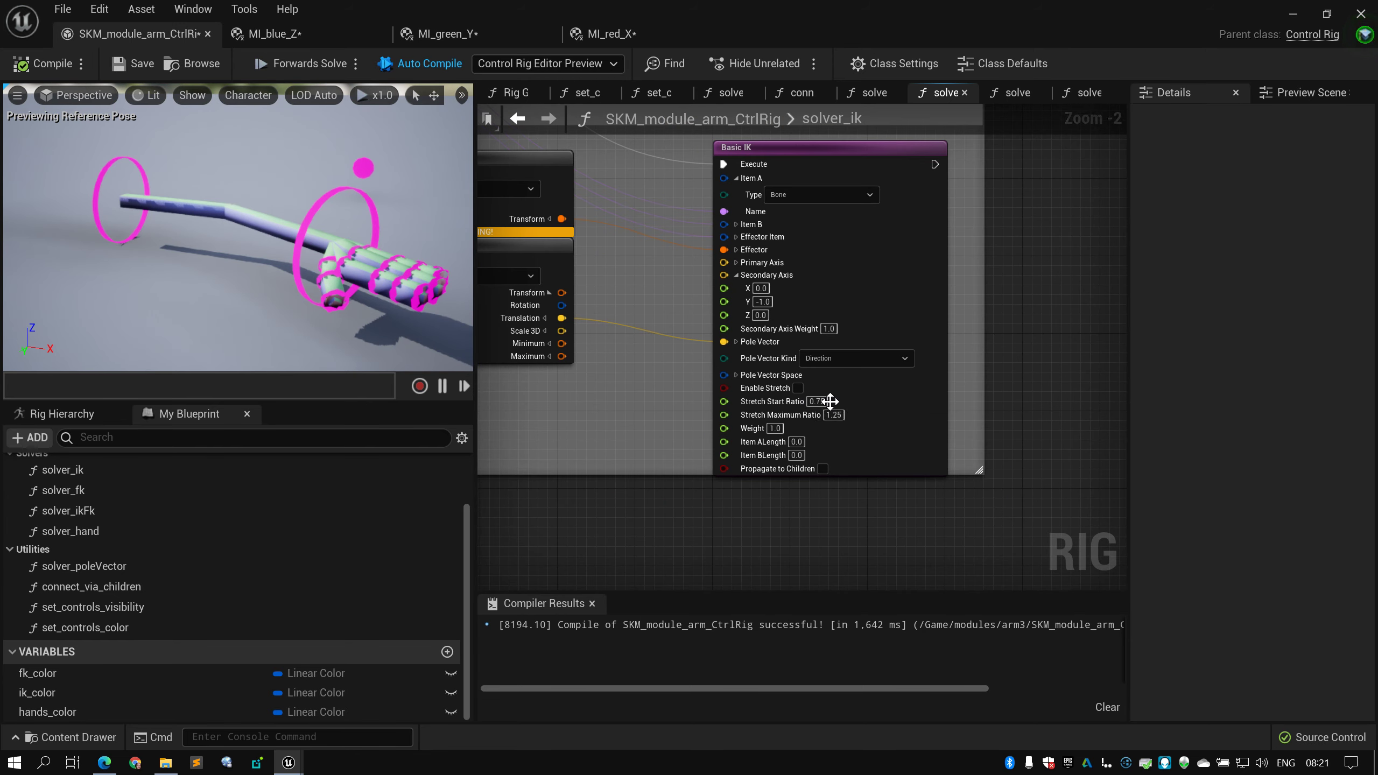
scroll(807, 409, "up", 2)
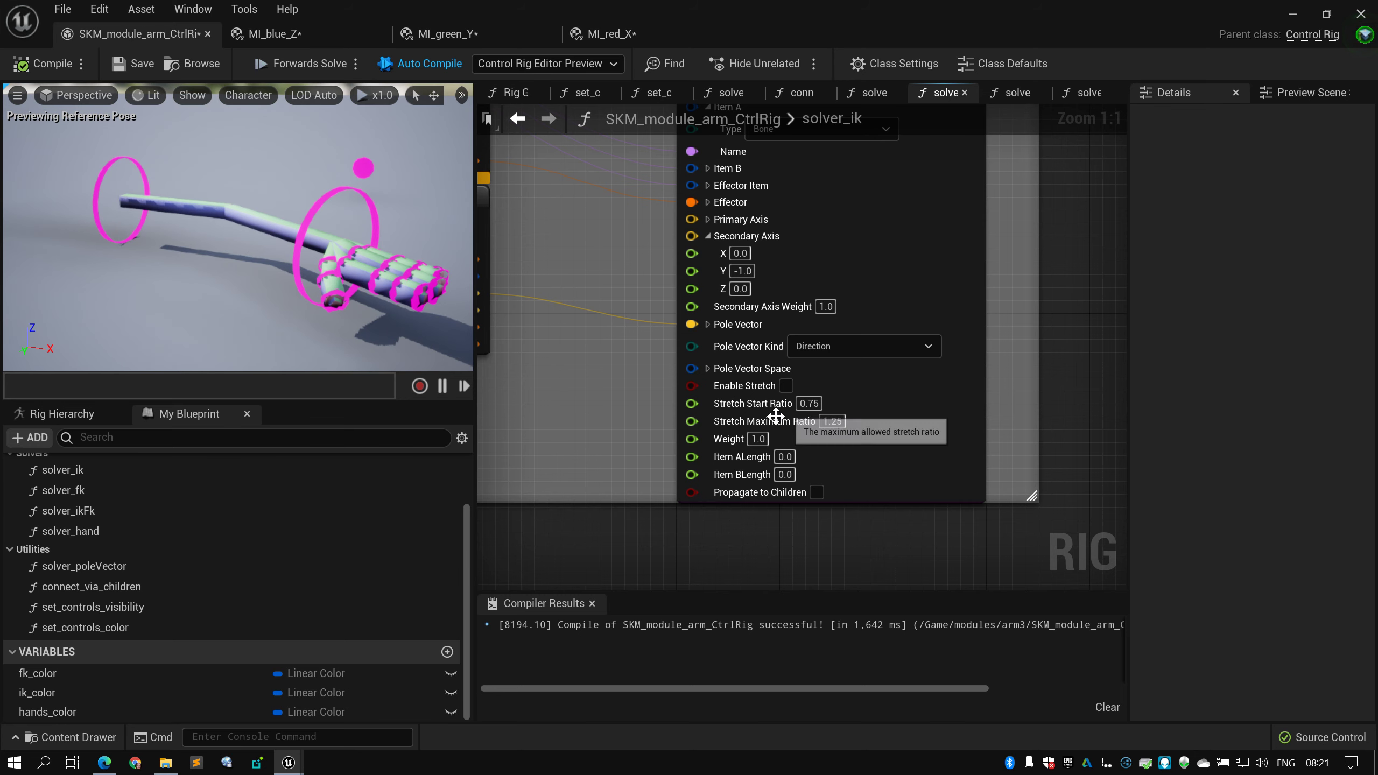
scroll(754, 404, "down", 5)
right_click_drag(754, 405, 1072, 586)
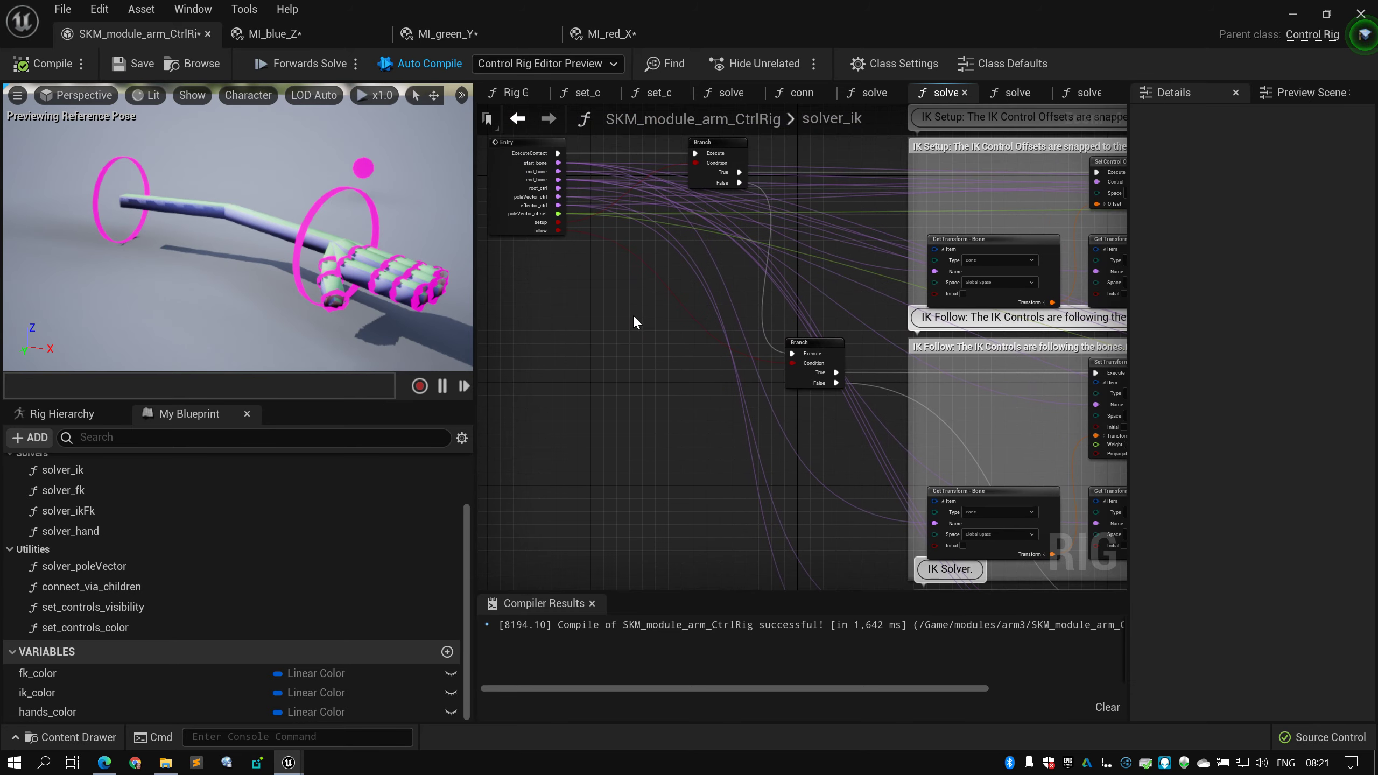
Add a Boolean input named stretch to the solver_ik function
left_click(524, 232)
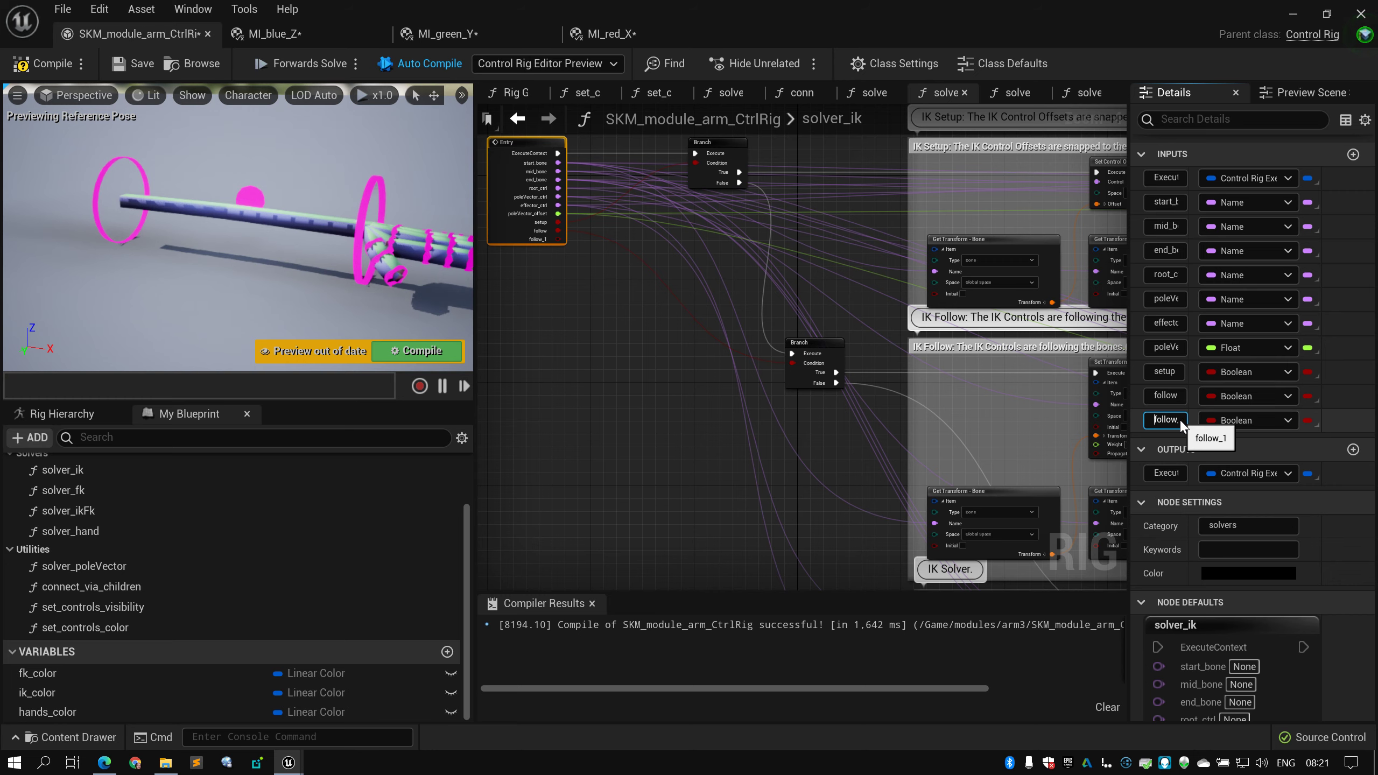
type("stretch")
key("Return")
Move the Entry node next to the Basic IK node and try pulling a connection from its stretch output
left_click_drag(535, 242, 664, 548)
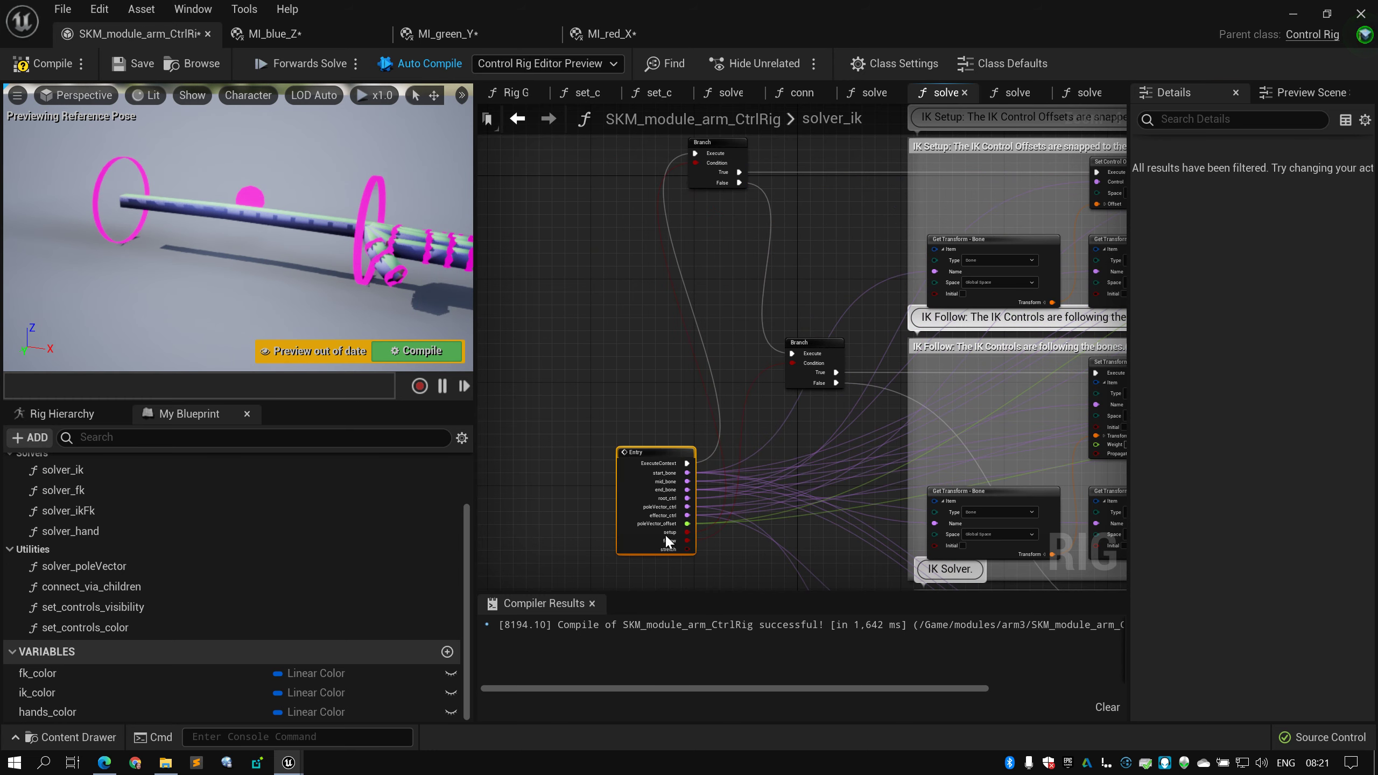
right_click_drag(614, 570, 564, 256)
left_click_drag(581, 239, 751, 440)
right_click_drag(850, 467, 618, 367)
scroll(618, 367, "up", 2)
scroll(618, 368, "up", 1)
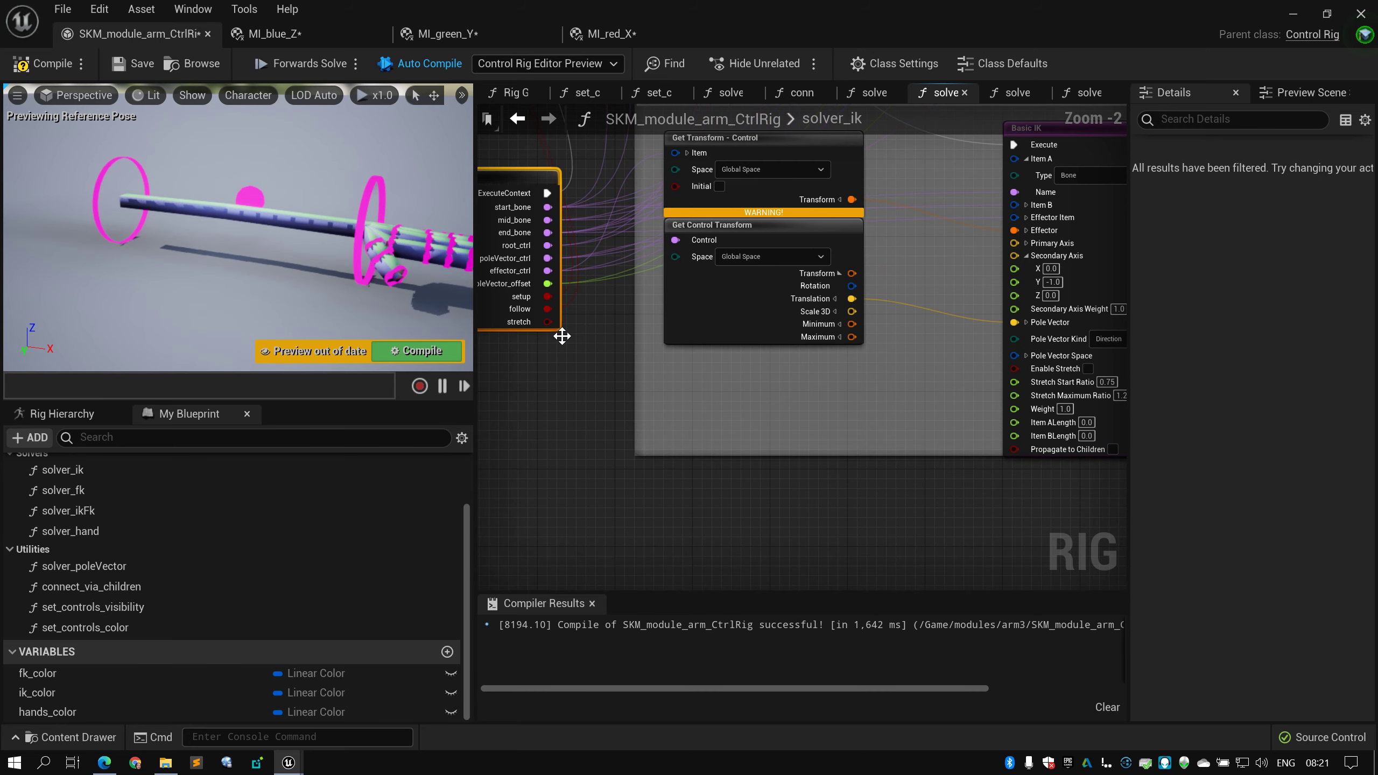
left_click_drag(548, 322, 567, 404)
left_click(526, 344)
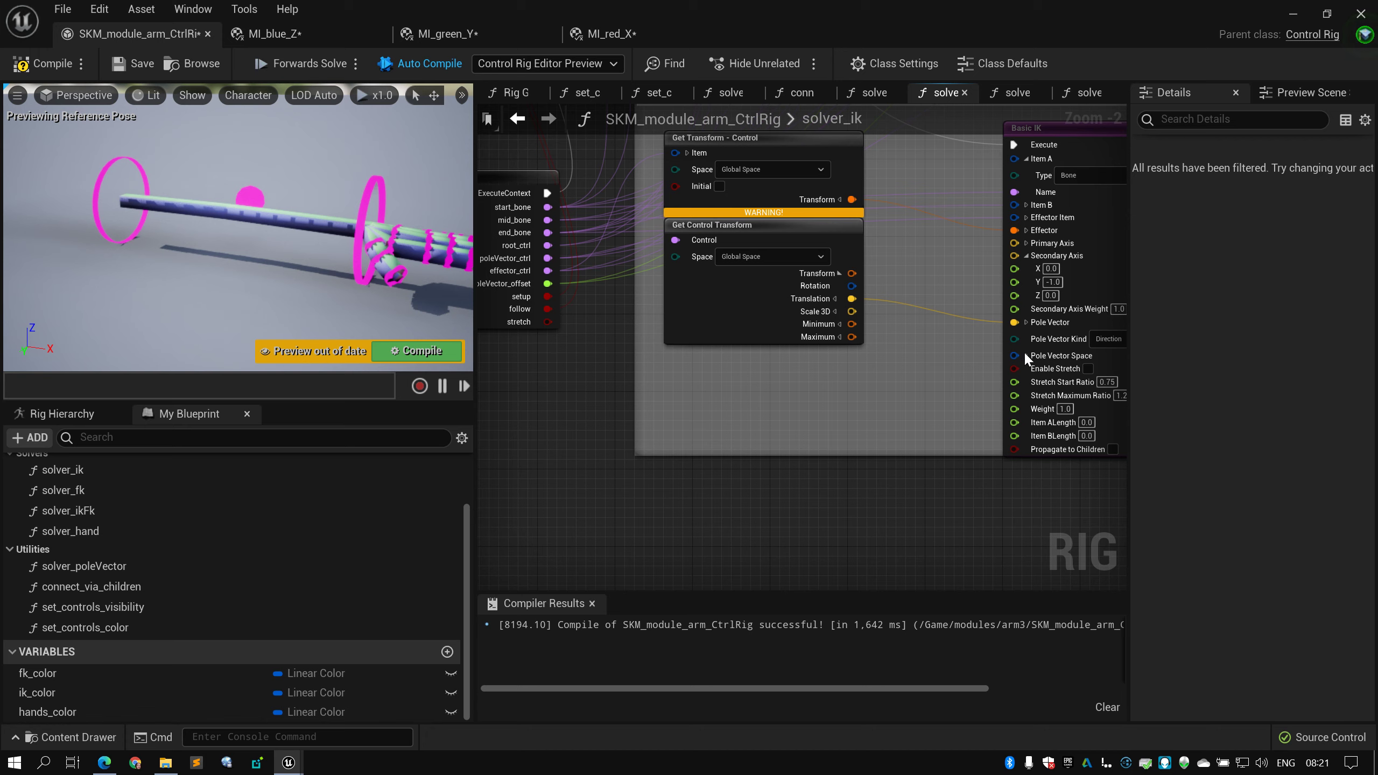
left_click_drag(553, 323, 550, 400)
left_click(492, 312)
Move the Entry node back beside the first Branch node in solver_ik and save the rig
right_click_drag(492, 315, 637, 412)
scroll(749, 421, "down", 3)
left_click_drag(637, 412, 624, 341)
scroll(658, 381, "up", 2)
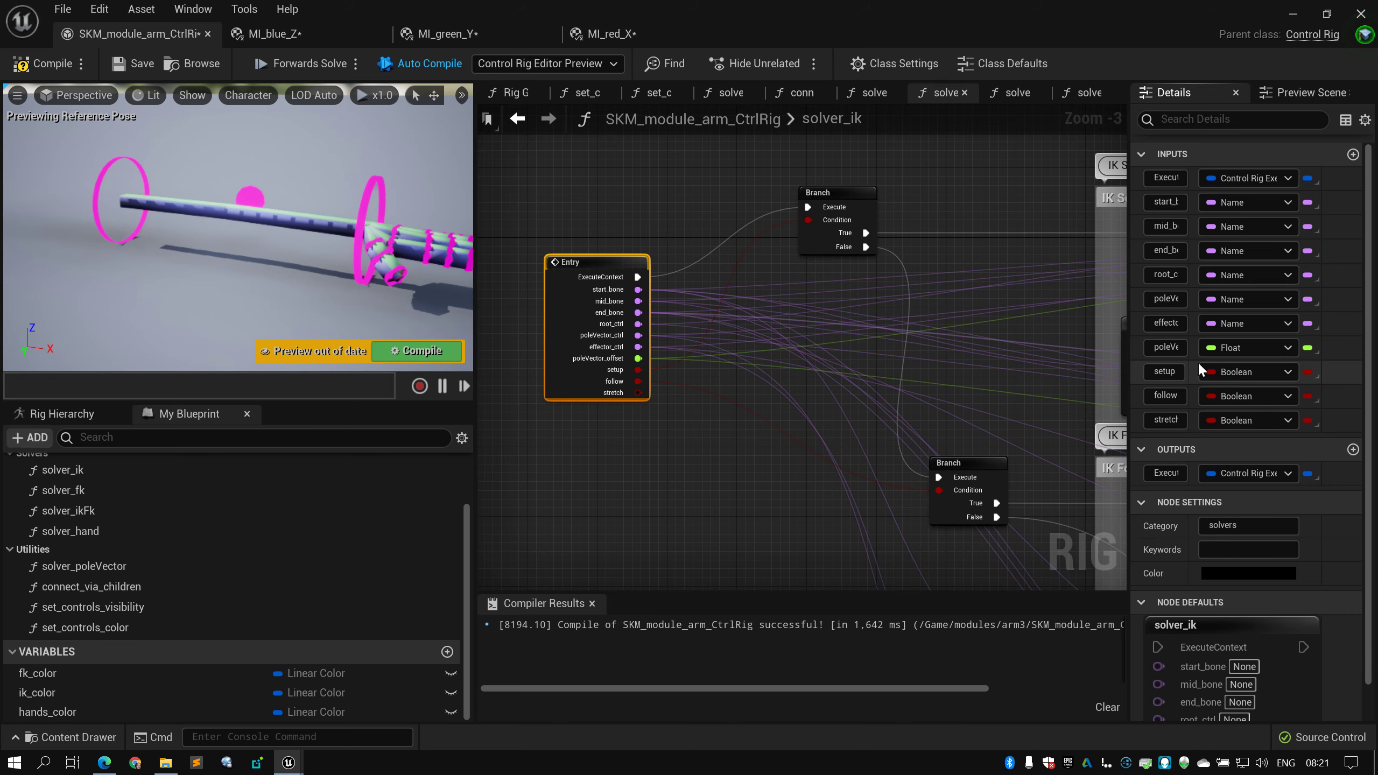
left_click(135, 61)
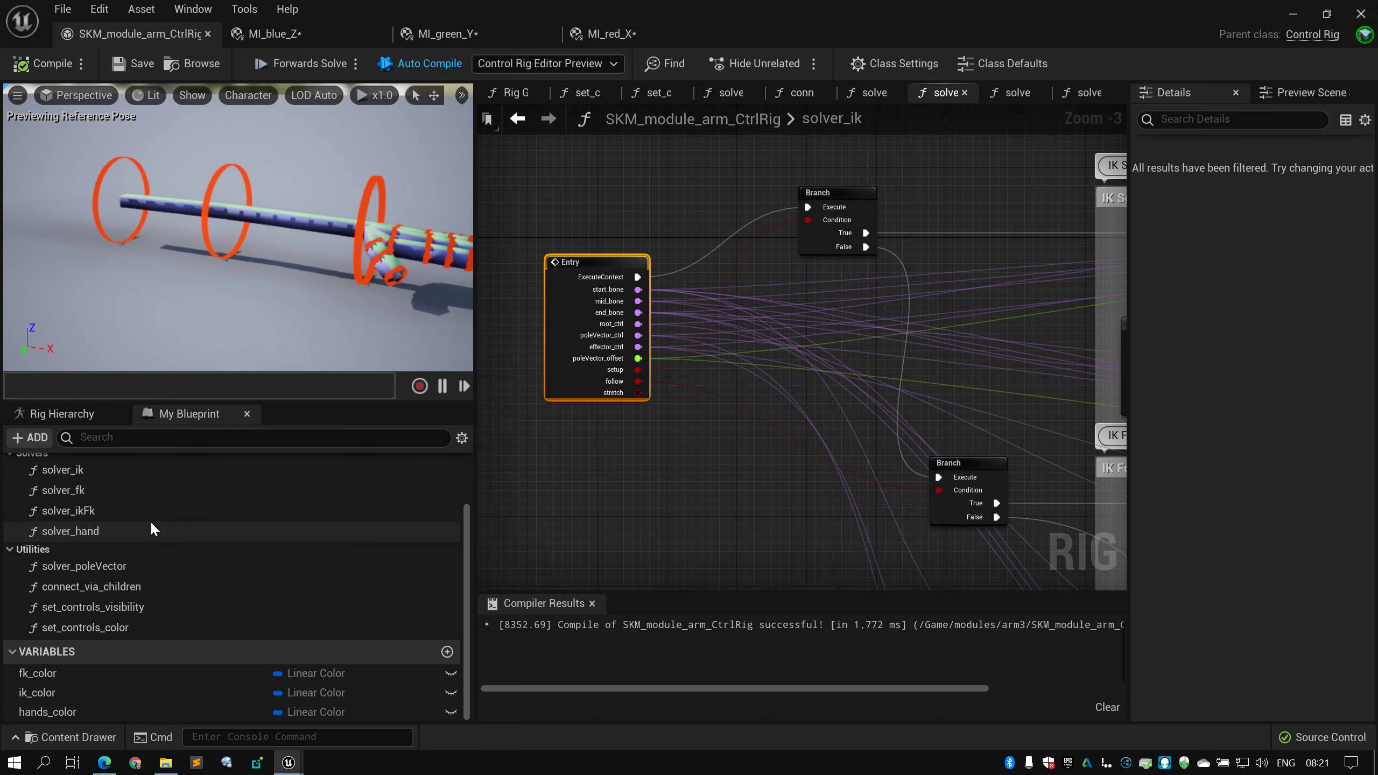
Open the solver_ikFk function and examine the stretch input on its solver_ik nodes
double_click(69, 510)
scroll(538, 340, "down", 5)
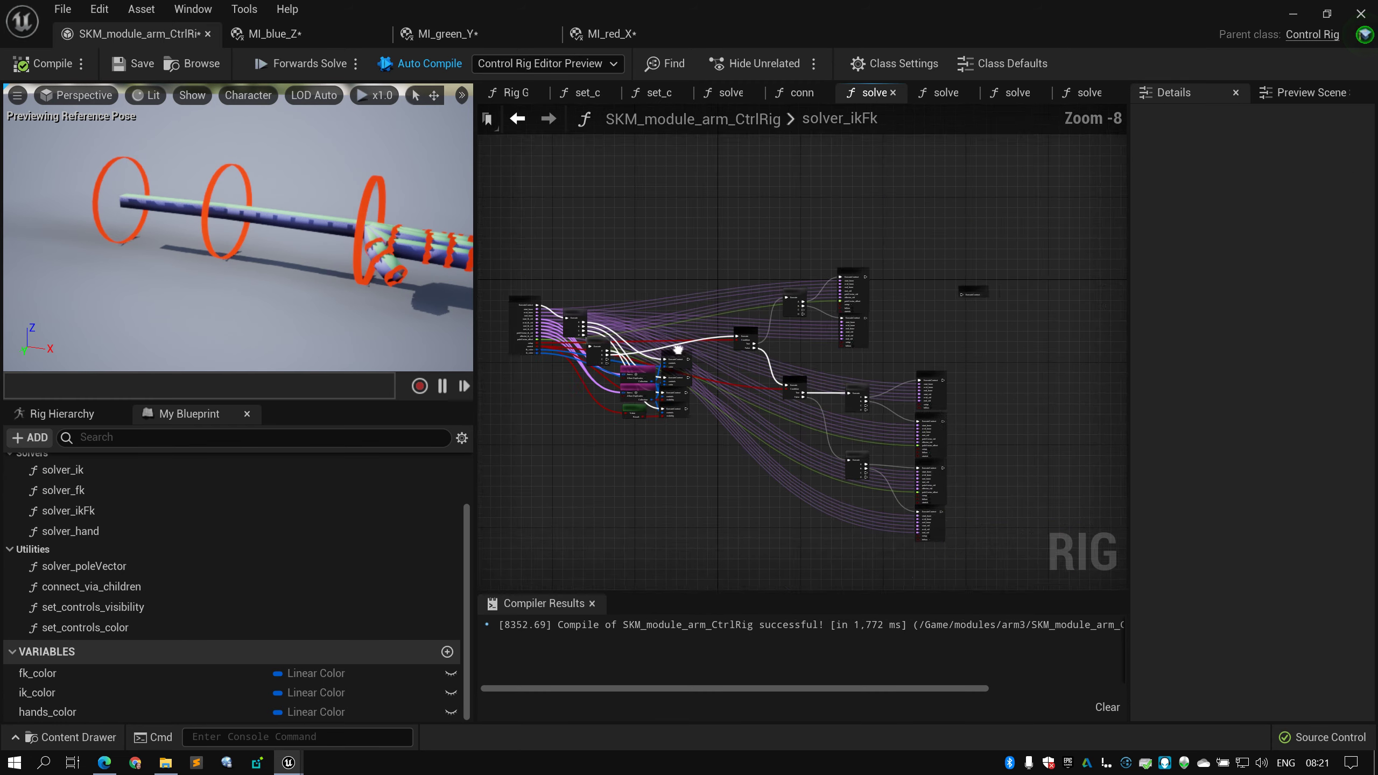
right_click_drag(678, 350, 671, 337)
scroll(799, 318, "up", 3)
right_click_drag(929, 286, 837, 351)
scroll(837, 351, "up", 3)
scroll(756, 157, "down", 2)
right_click_drag(892, 406, 878, 235)
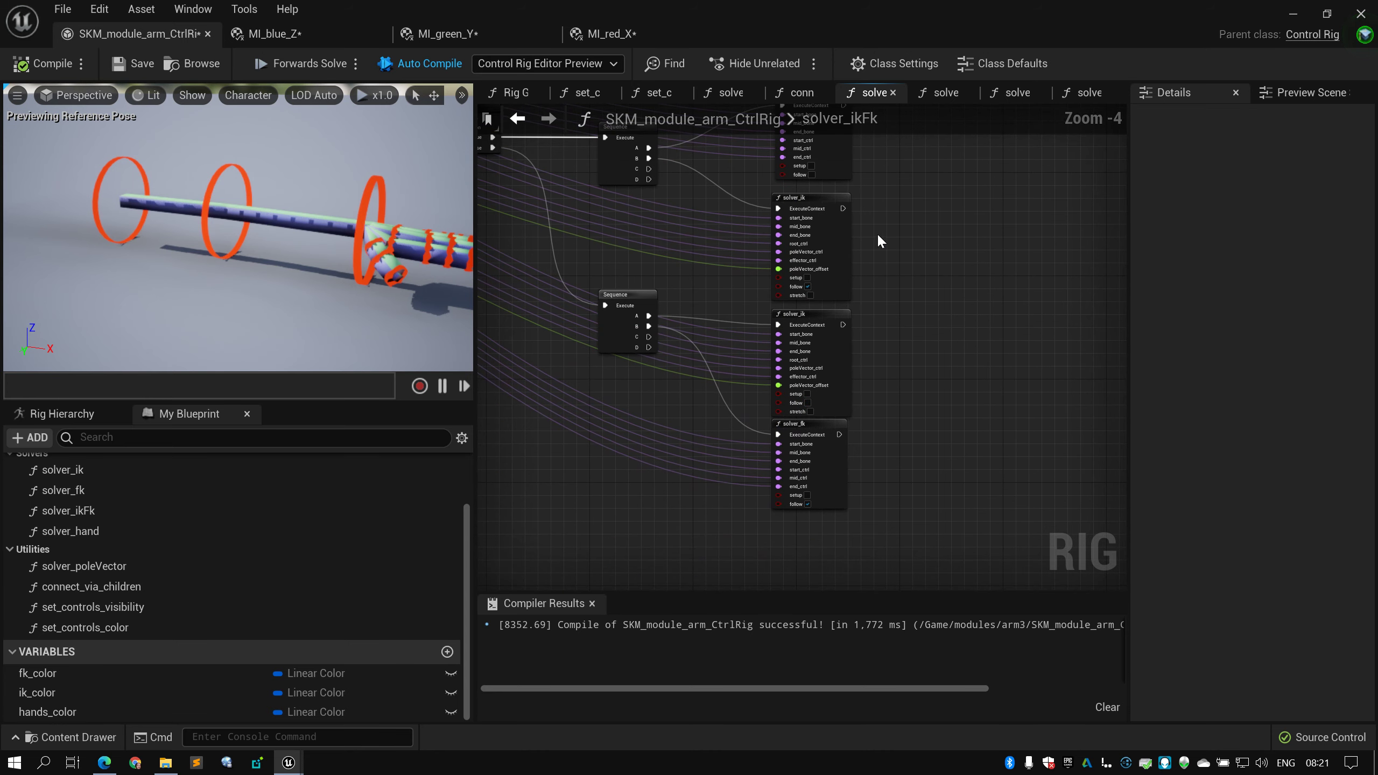
scroll(745, 301, "up", 2)
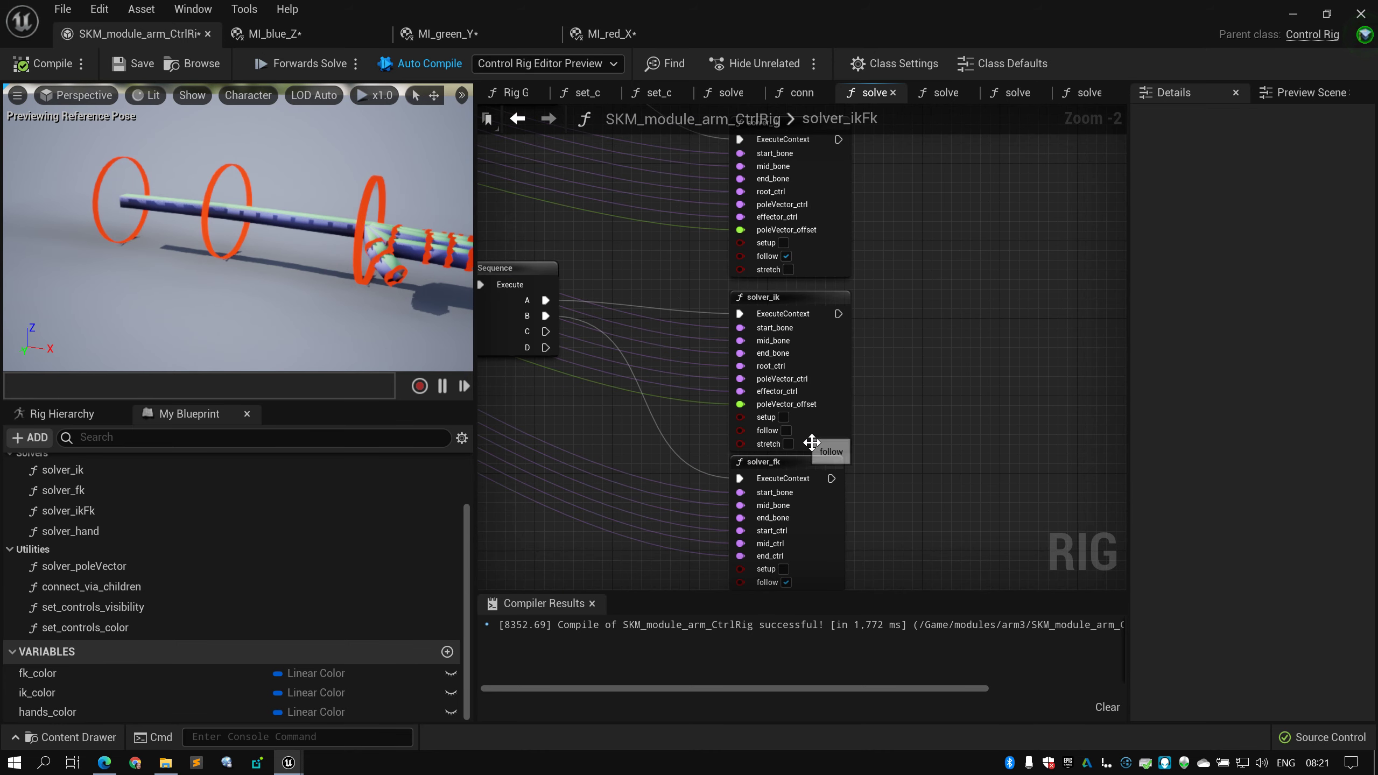
right_click_drag(658, 366, 771, 383)
scroll(759, 379, "down", 2)
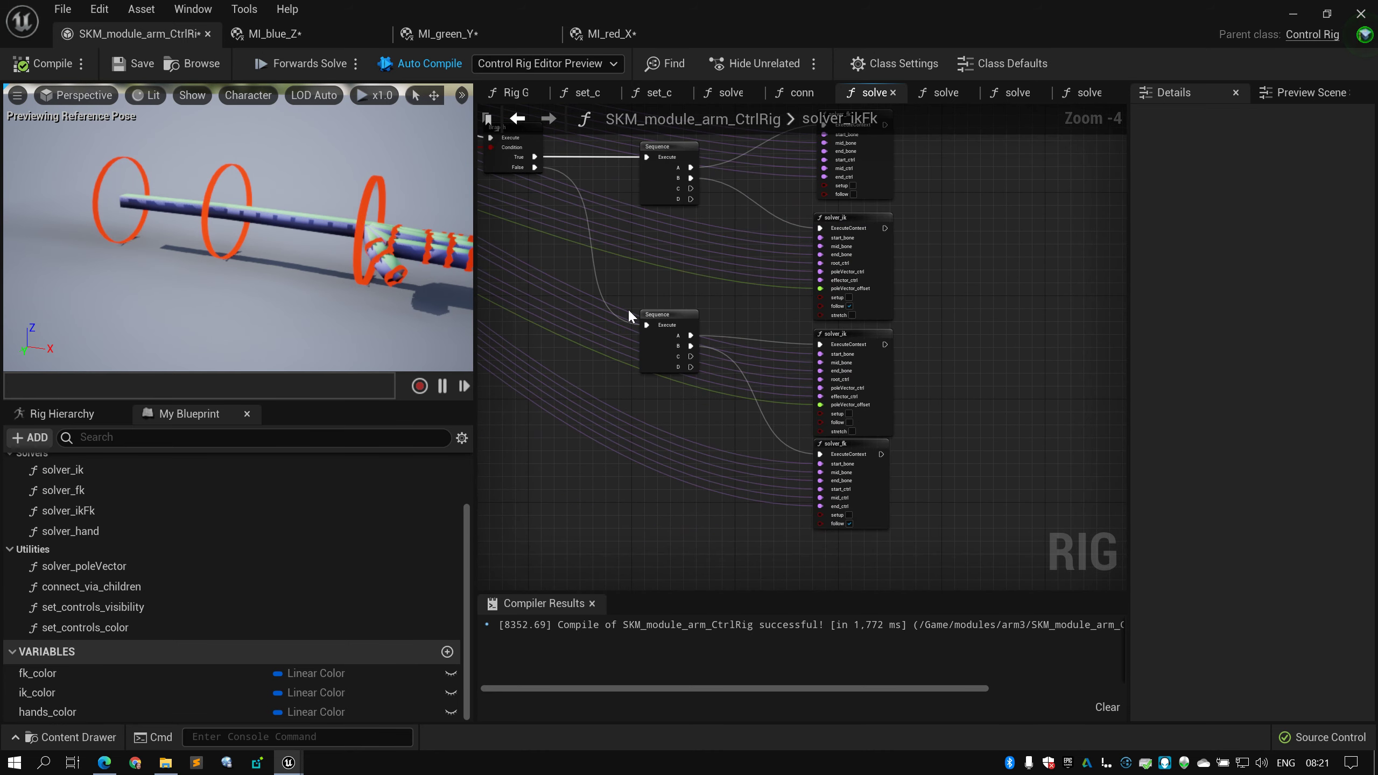
Select the Entry node of solver_ikFk to inspect the function's list of inputs
scroll(632, 326, "down", 2)
right_click_drag(634, 353, 851, 373)
right_click_drag(725, 317, 880, 357)
scroll(648, 288, "up", 1)
left_click(590, 244)
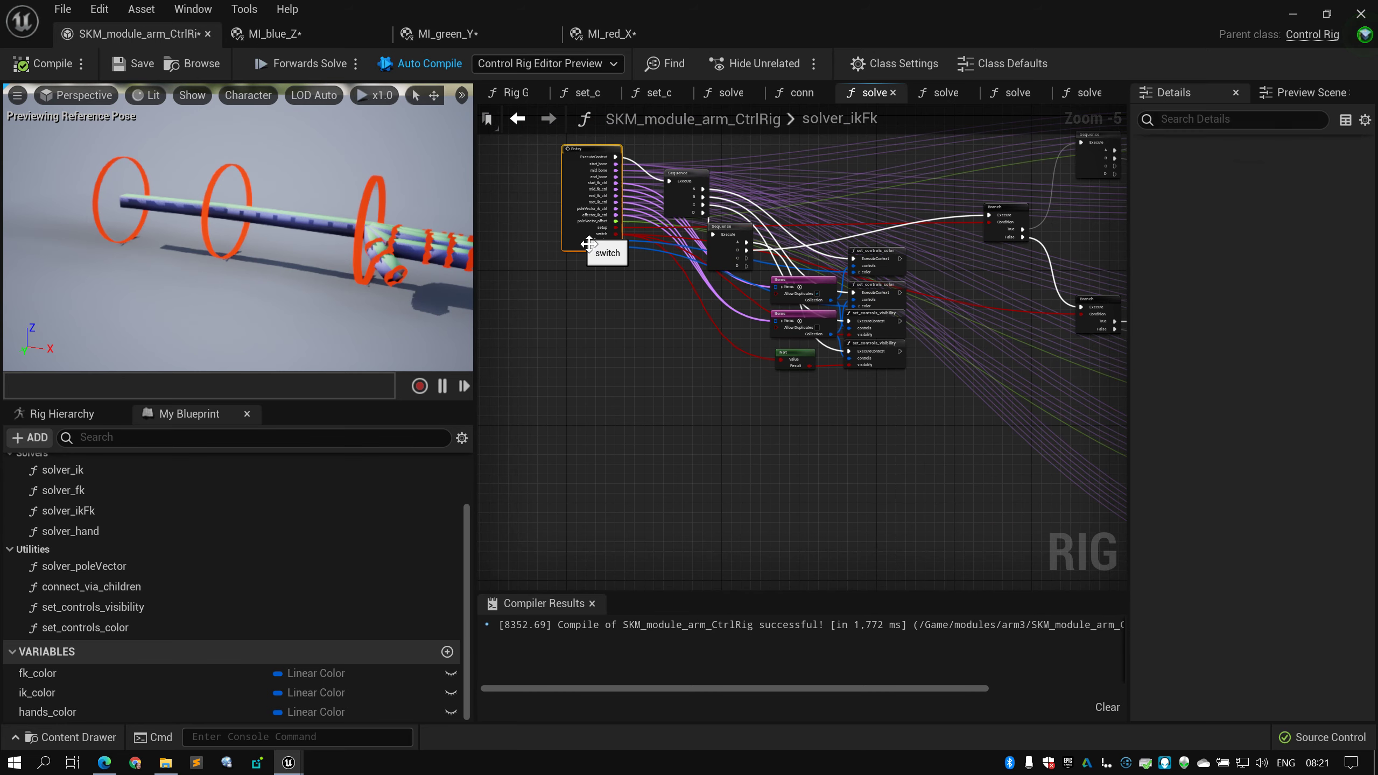
Examine how the Branch and Sequence nodes in solver_ikFk lead to the solver_ik and solver_fk calls
right_click_drag(986, 307, 730, 299)
scroll(730, 299, "down", 1)
right_click_drag(834, 338, 597, 293)
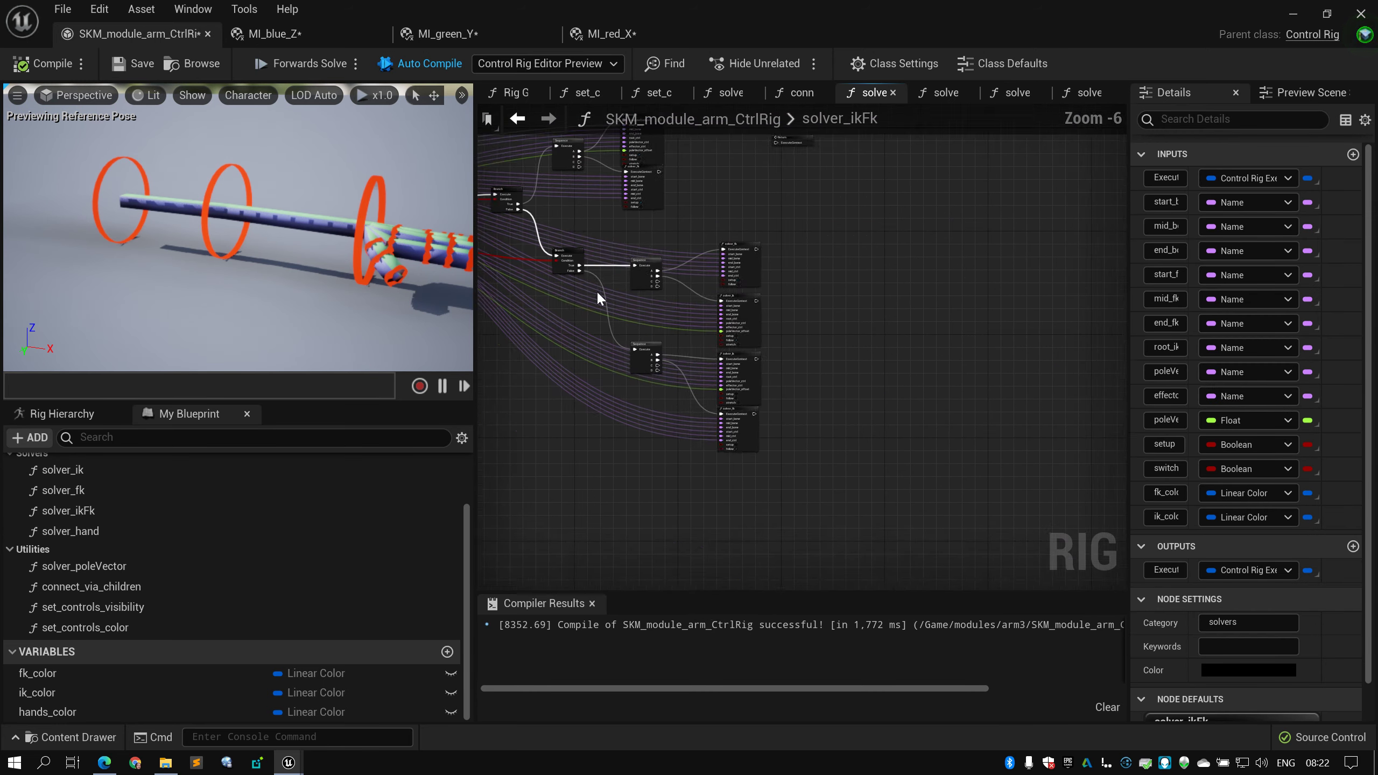
scroll(596, 291, "up", 2)
right_click_drag(948, 356, 877, 293)
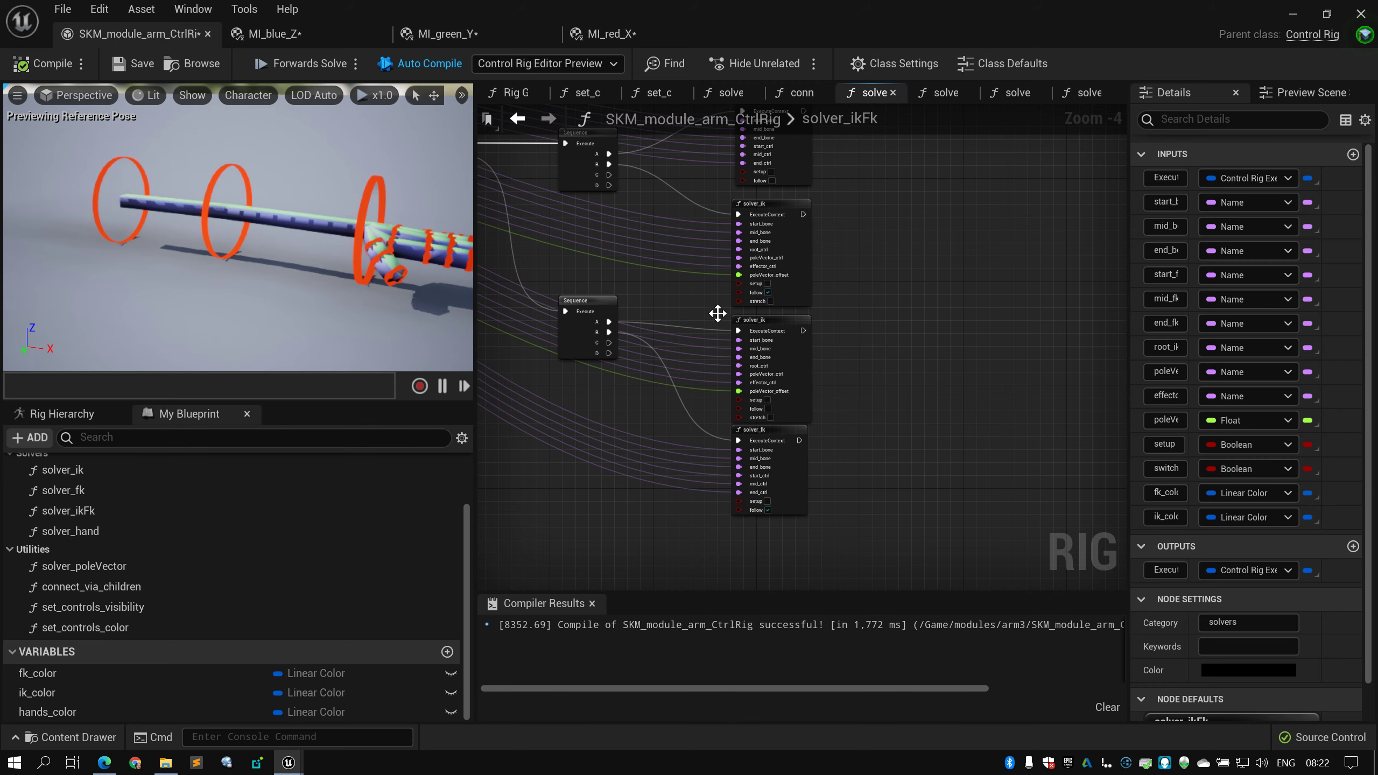
right_click_drag(864, 246, 857, 221)
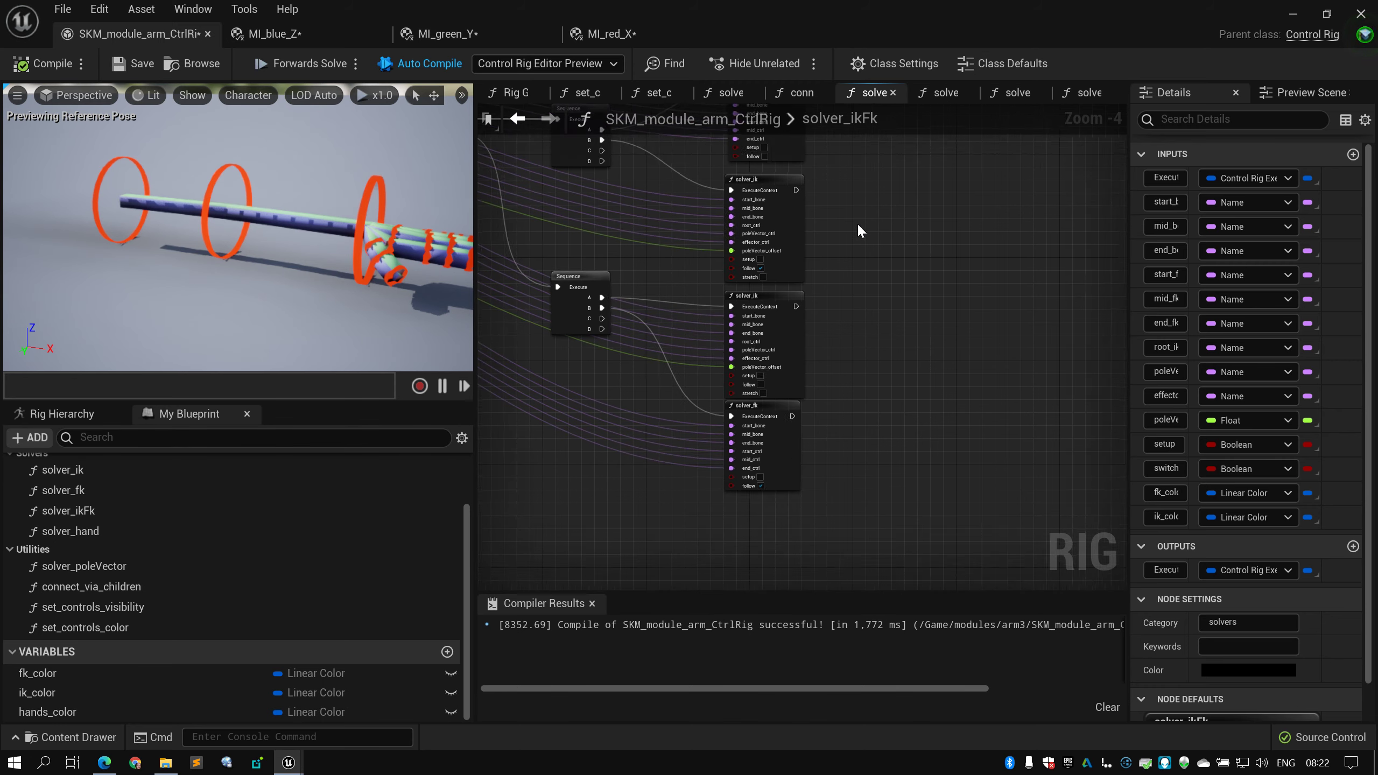
scroll(857, 222, "up", 2)
scroll(787, 240, "down", 1)
scroll(809, 249, "down", 5)
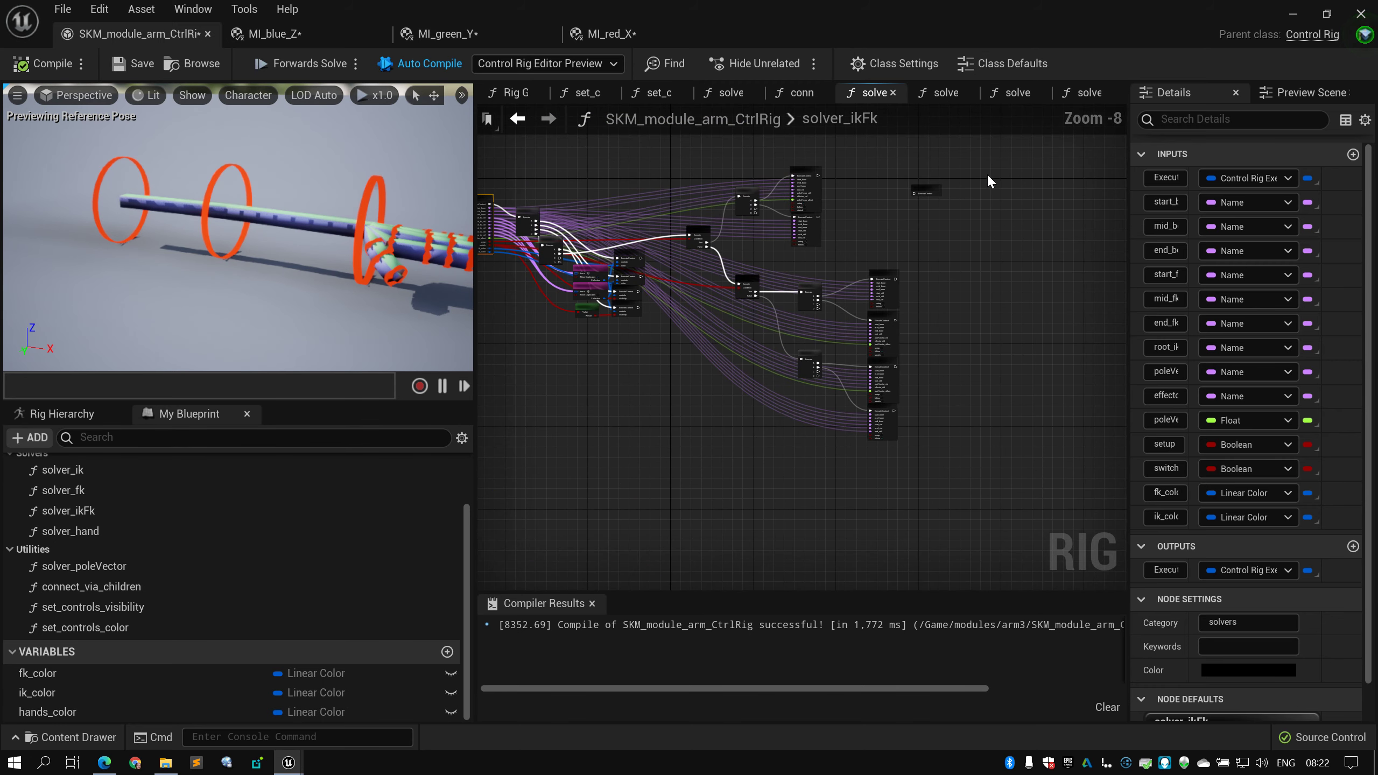
Review the overall layout of the branching and solver nodes across the solver_ikFk graph
left_click_drag(989, 161, 555, 461)
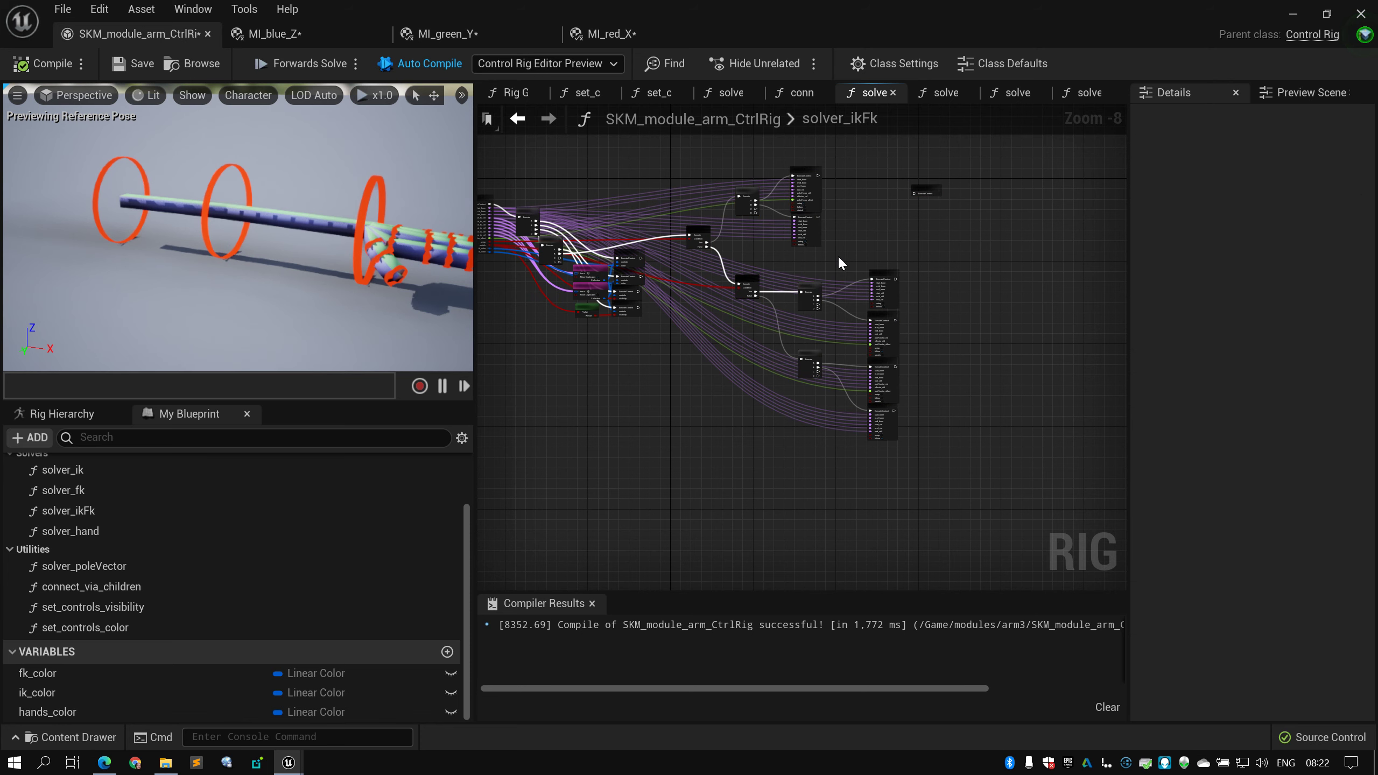
scroll(835, 255, "up", 1)
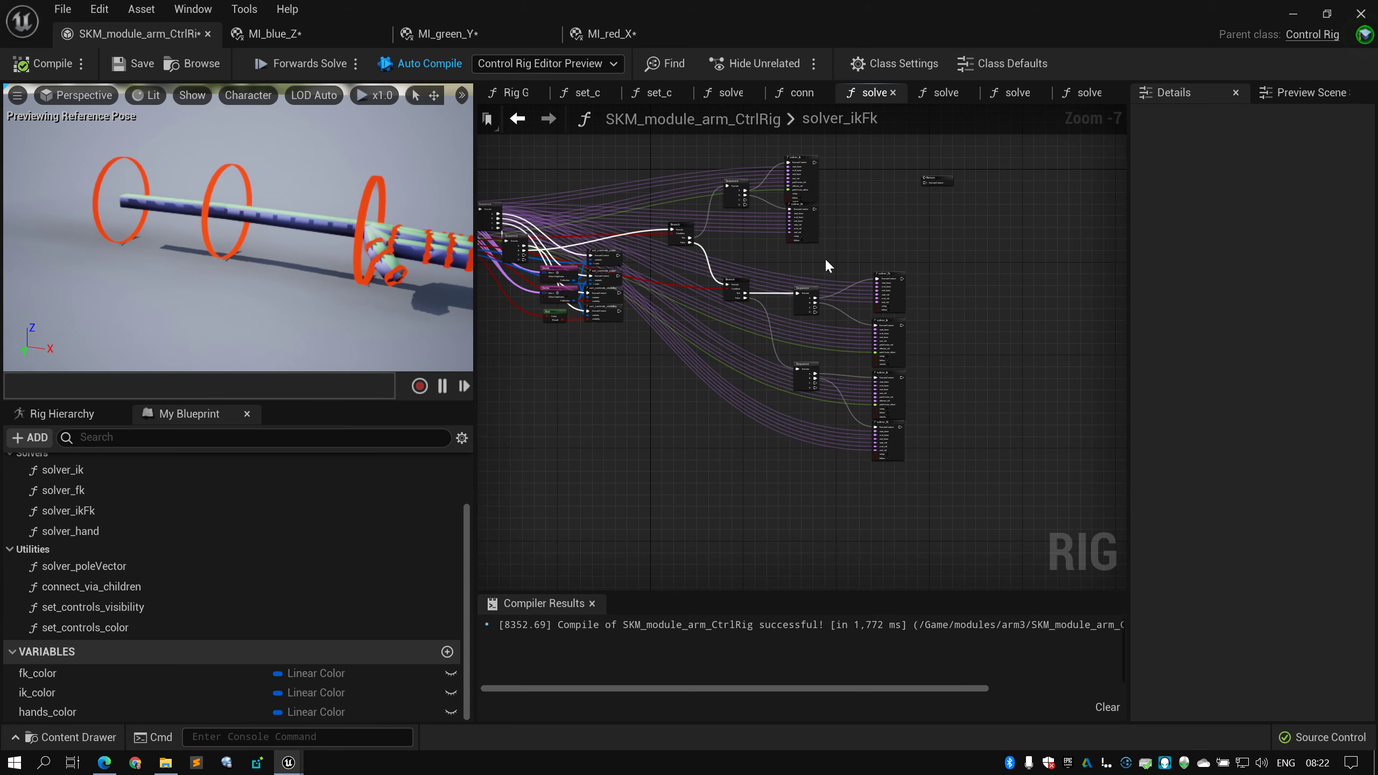
right_click_drag(824, 258, 889, 255)
scroll(890, 257, "up", 1)
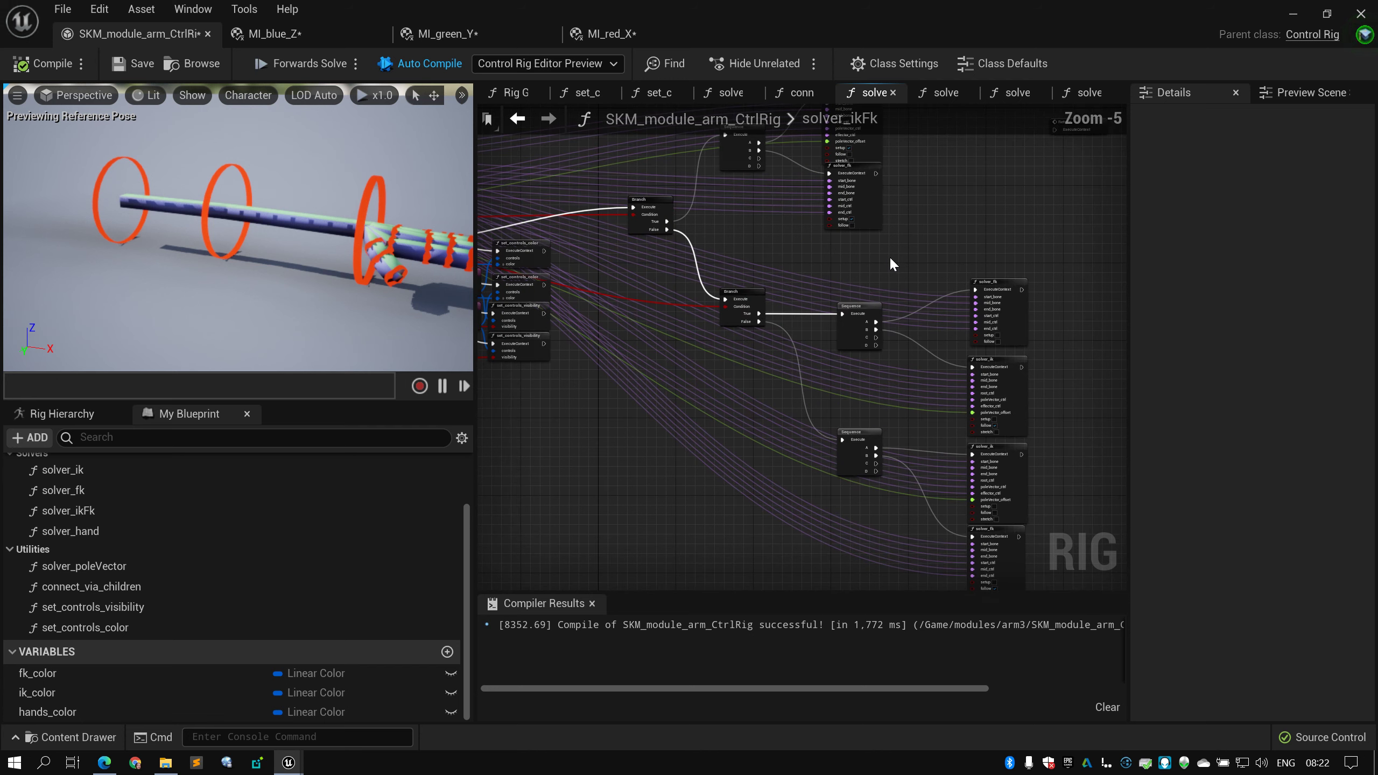
scroll(911, 262, "down", 1)
left_click_drag(1050, 144, 491, 473)
left_click(703, 385)
right_click_drag(709, 381, 618, 408)
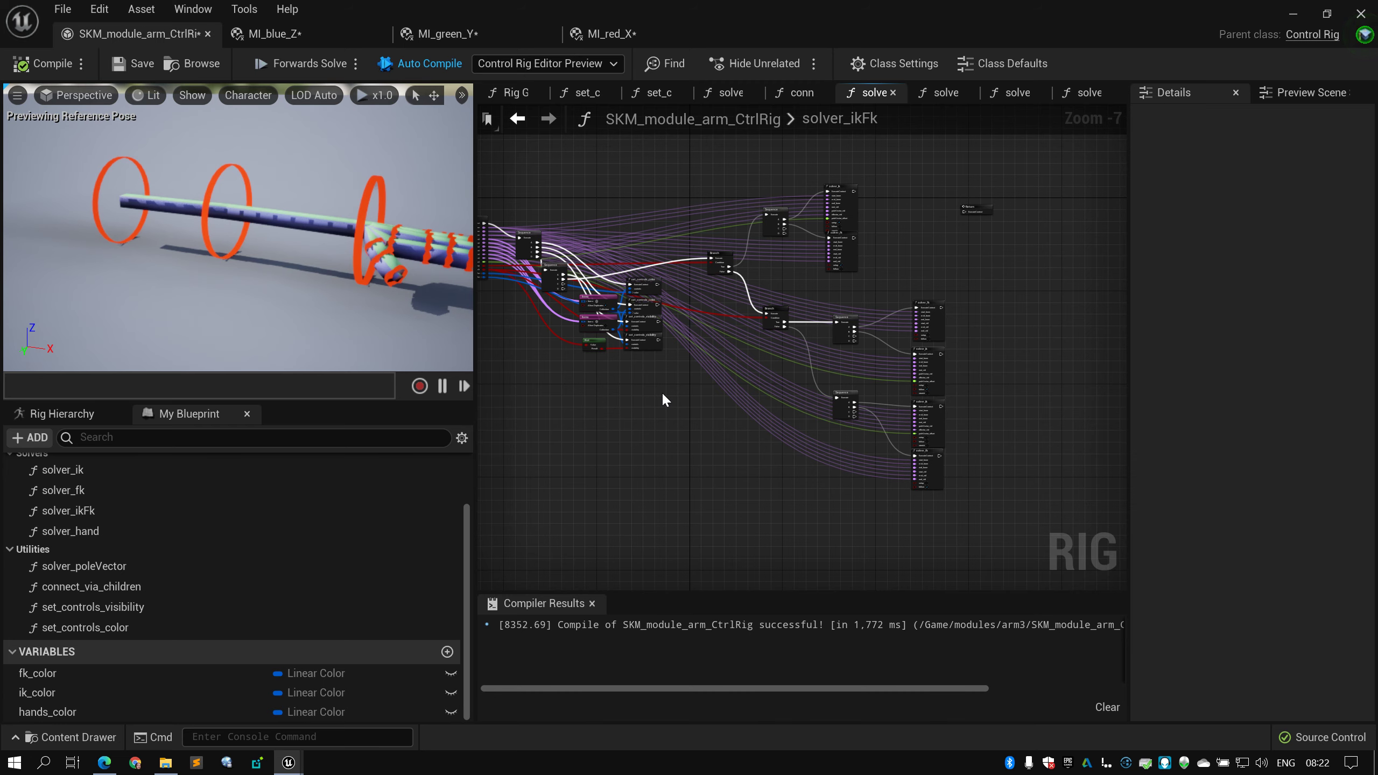
scroll(691, 409, "up", 2)
right_click_drag(700, 447, 584, 407)
scroll(584, 407, "up", 1)
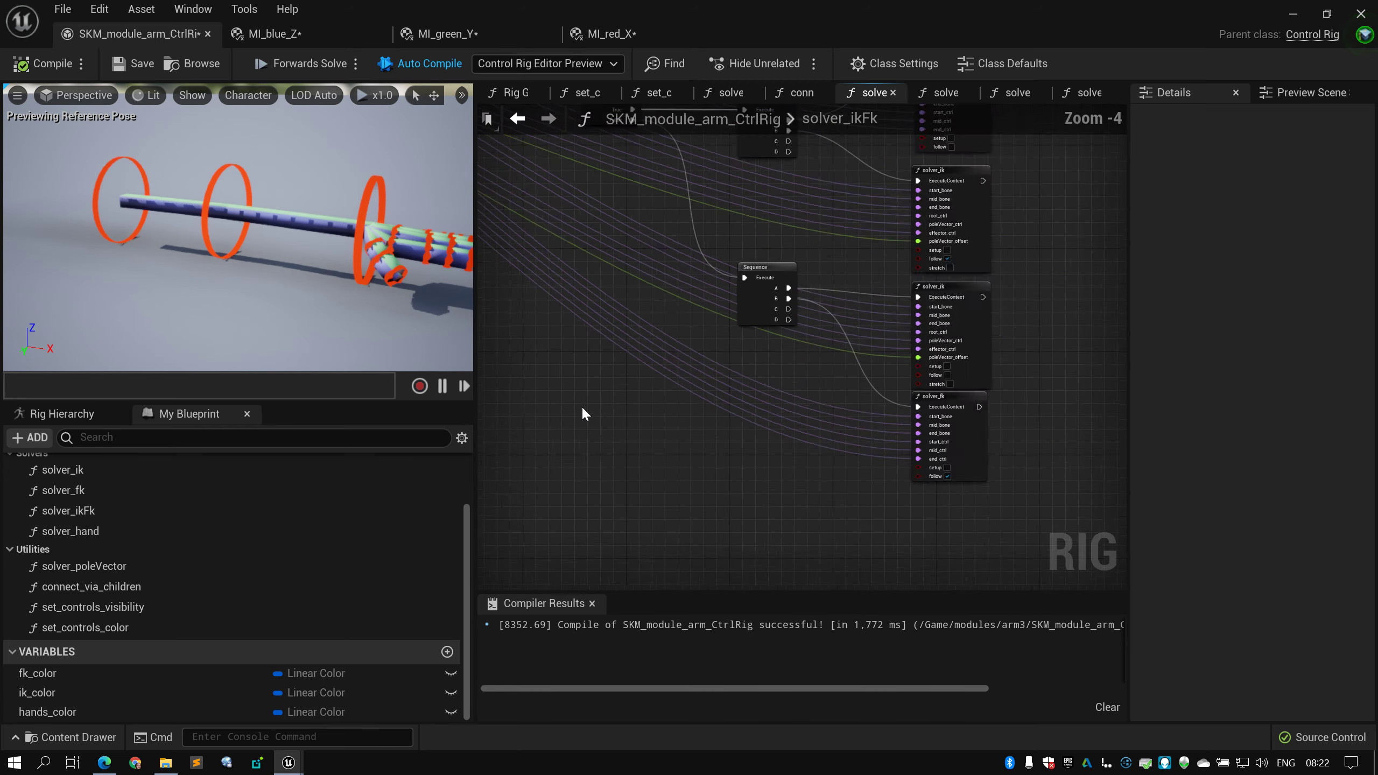
scroll(582, 404, "up", 1)
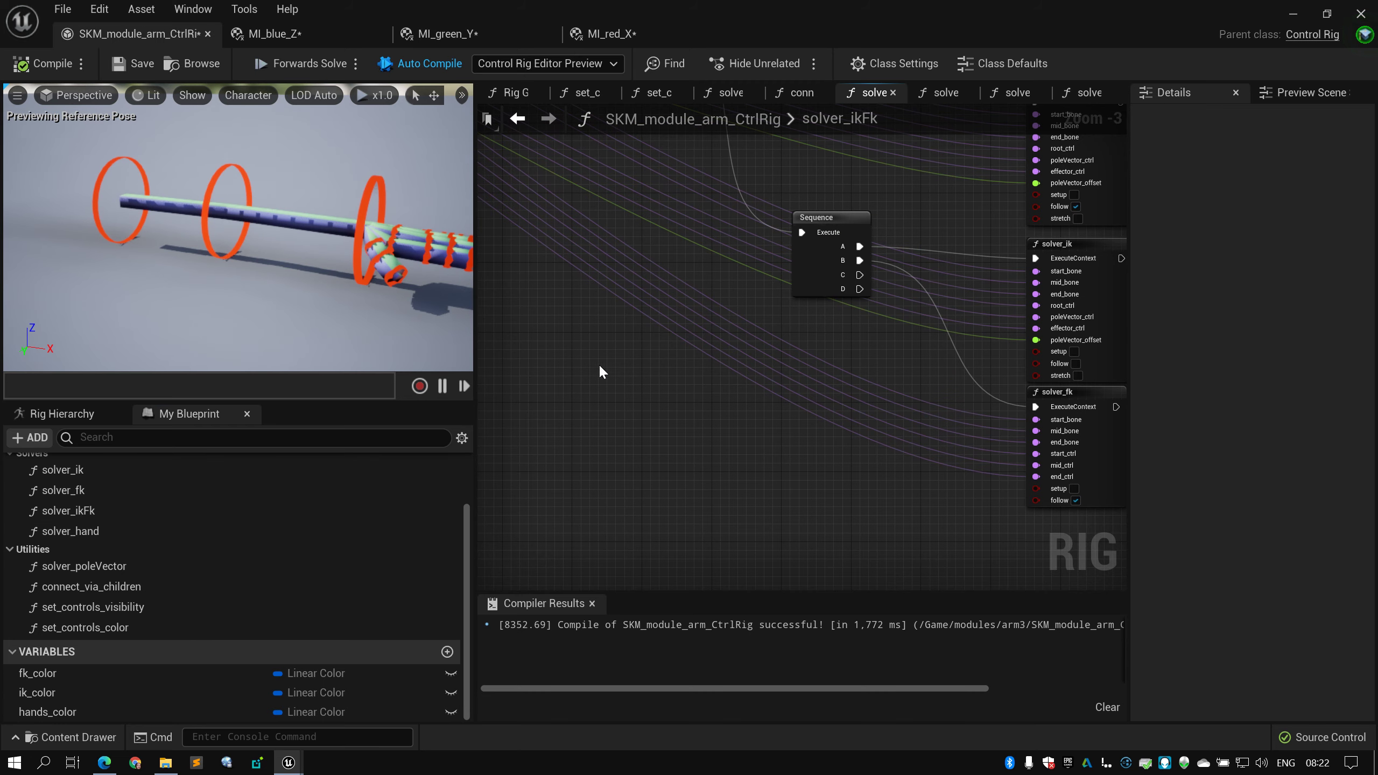
scroll(601, 366, "down", 4)
right_click_drag(600, 366, 639, 364)
scroll(715, 417, "up", 2)
scroll(717, 371, "down", 2)
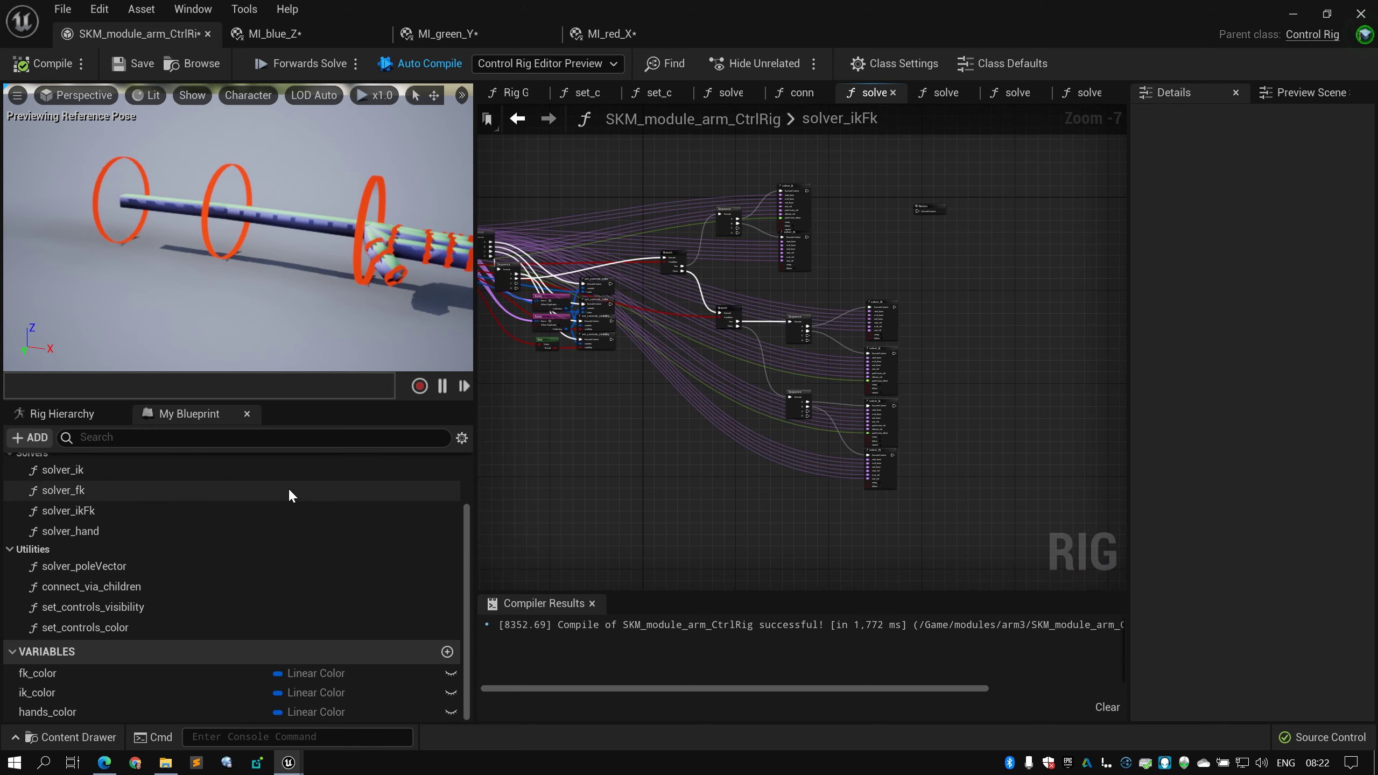
Check the solver_ikFk Entry node, and examine the solver_ikFk and solver_hand nodes in the Rig Graph
right_click_drag(666, 398, 1062, 425)
scroll(801, 321, "up", 4)
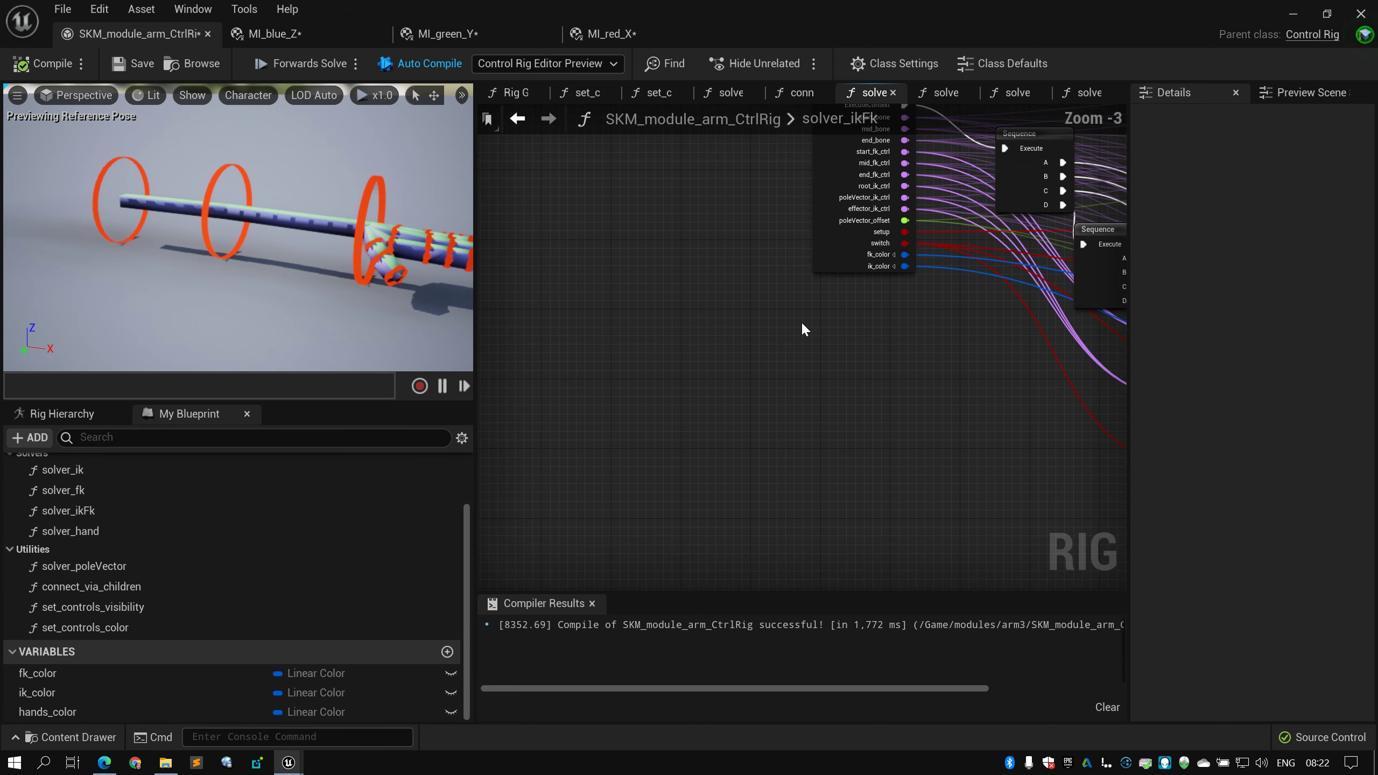
right_click_drag(755, 236, 642, 310)
scroll(642, 311, "down", 2)
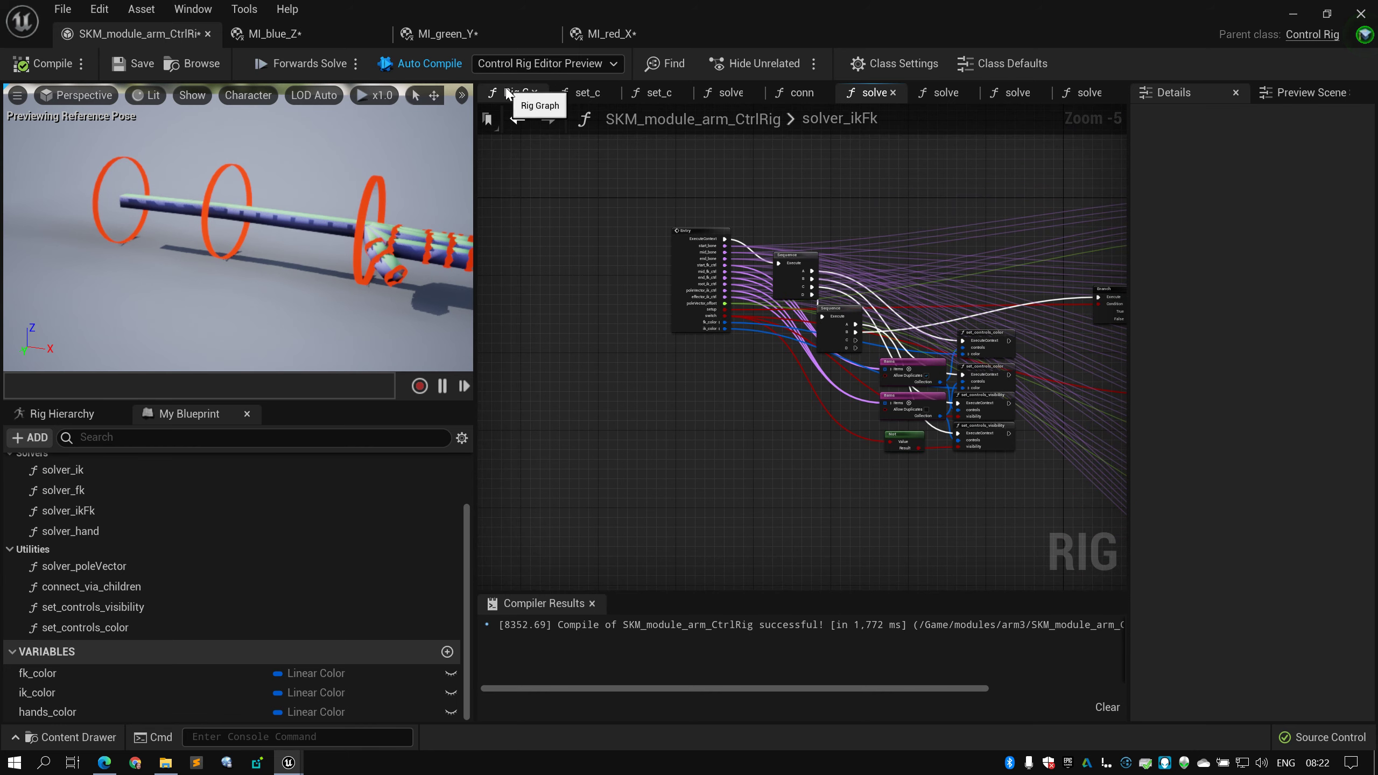
left_click(513, 92)
scroll(798, 231, "up", 5)
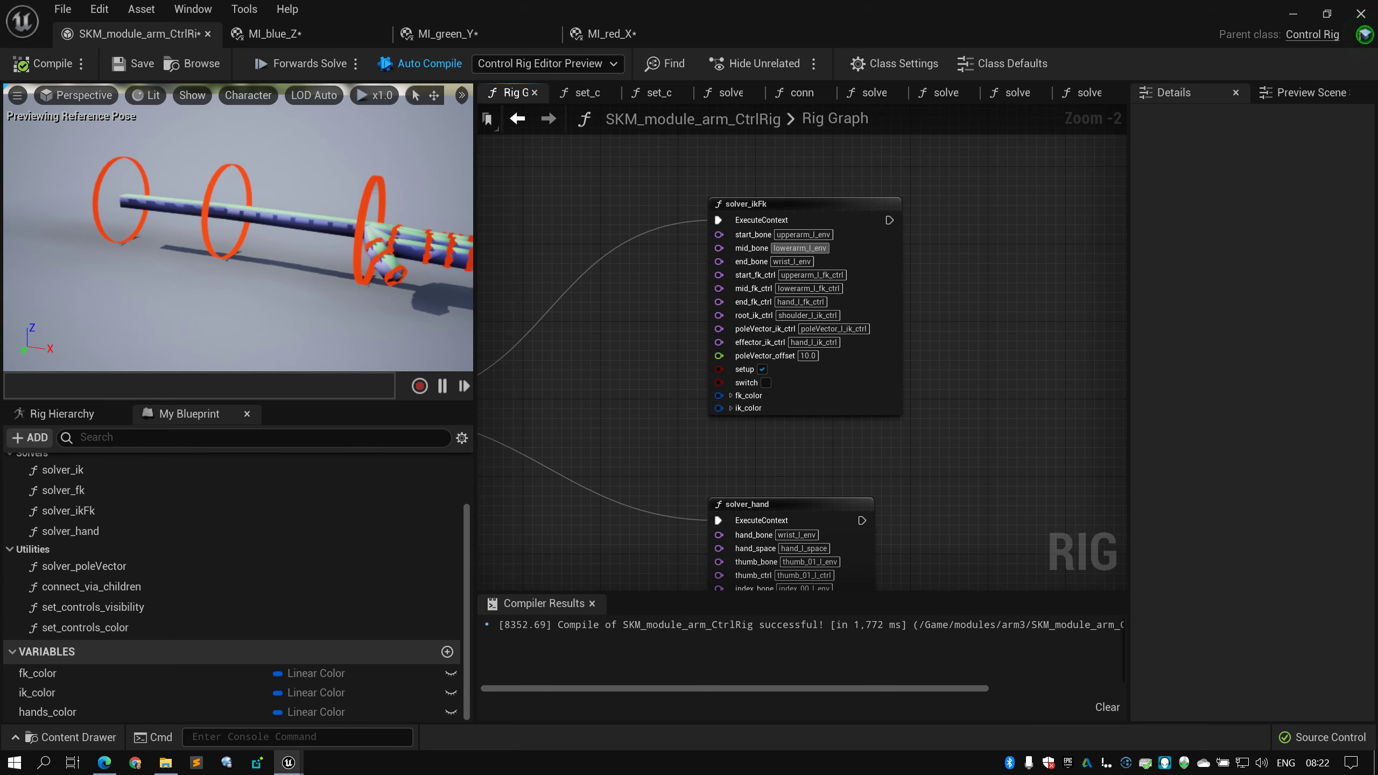
right_click_drag(875, 372, 849, 258)
scroll(564, 285, "down", 2)
right_click_drag(564, 286, 637, 260)
scroll(628, 302, "up", 1)
scroll(627, 302, "down", 2)
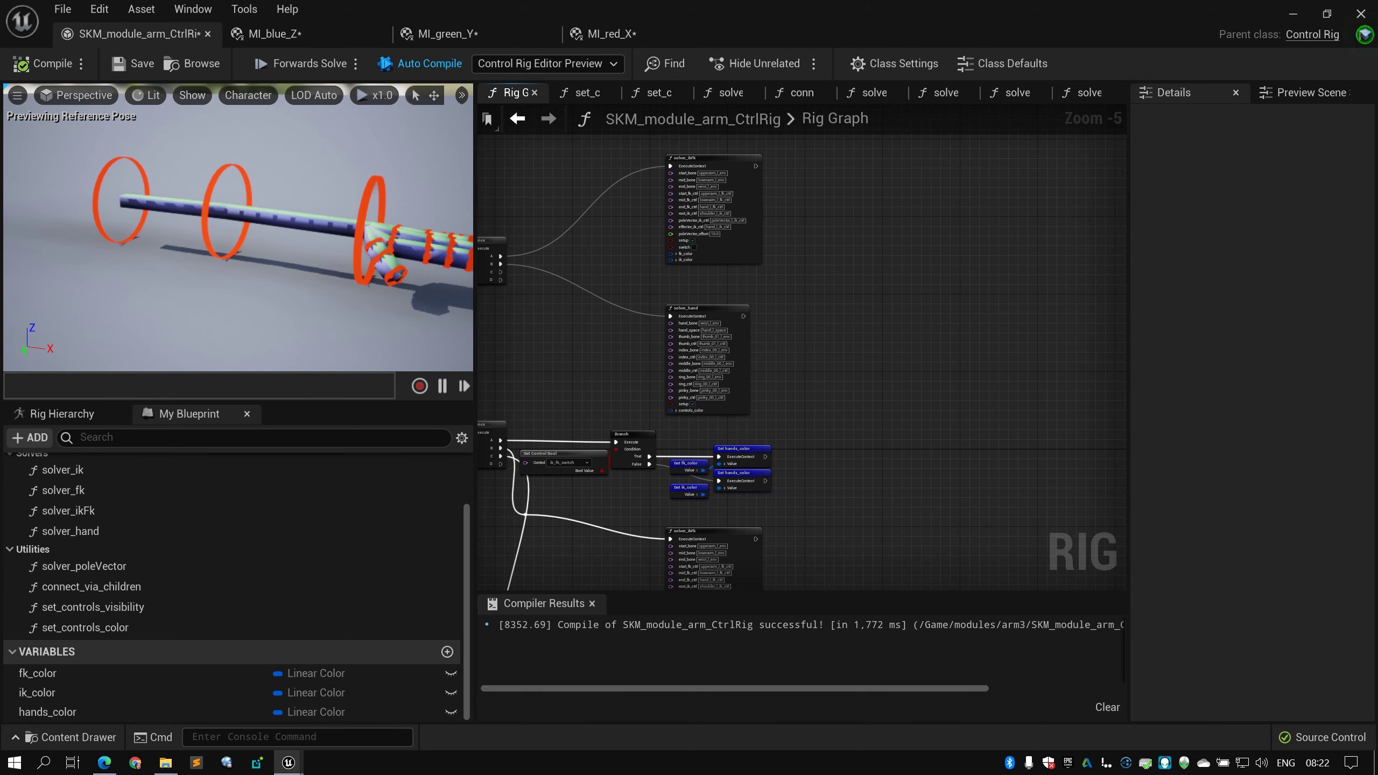
Delete the stretch input from the solver_ik function, widening its input list to reach the removal option
double_click(166, 466)
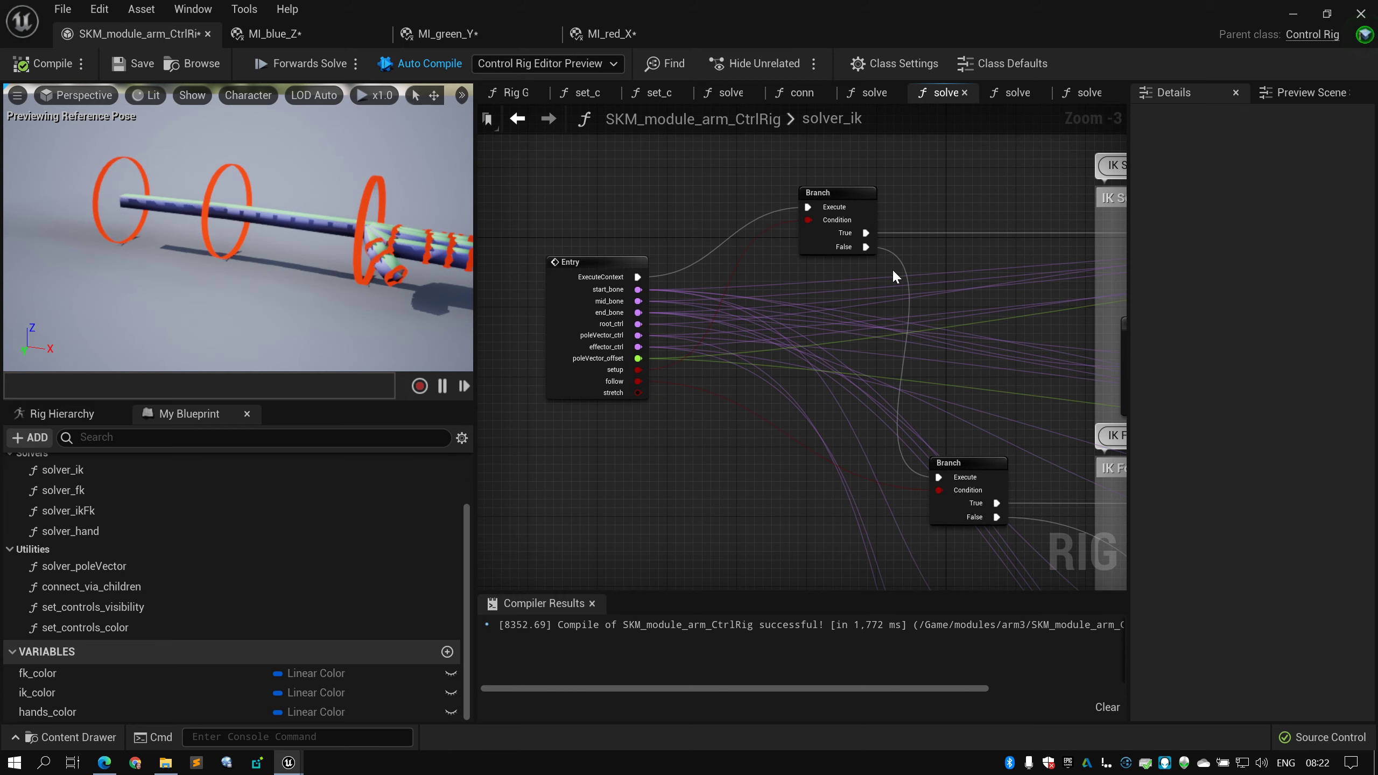
left_click(549, 357)
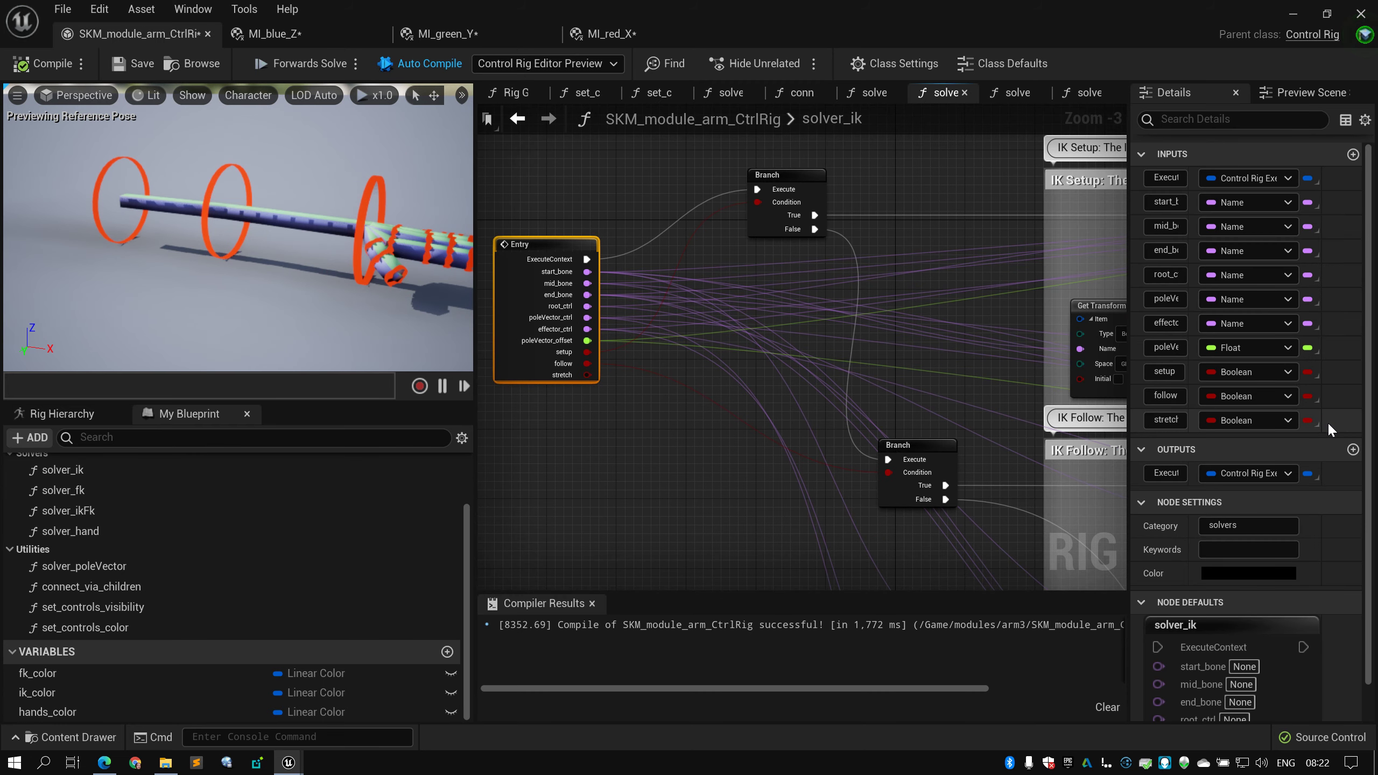
left_click_drag(1128, 424, 965, 430)
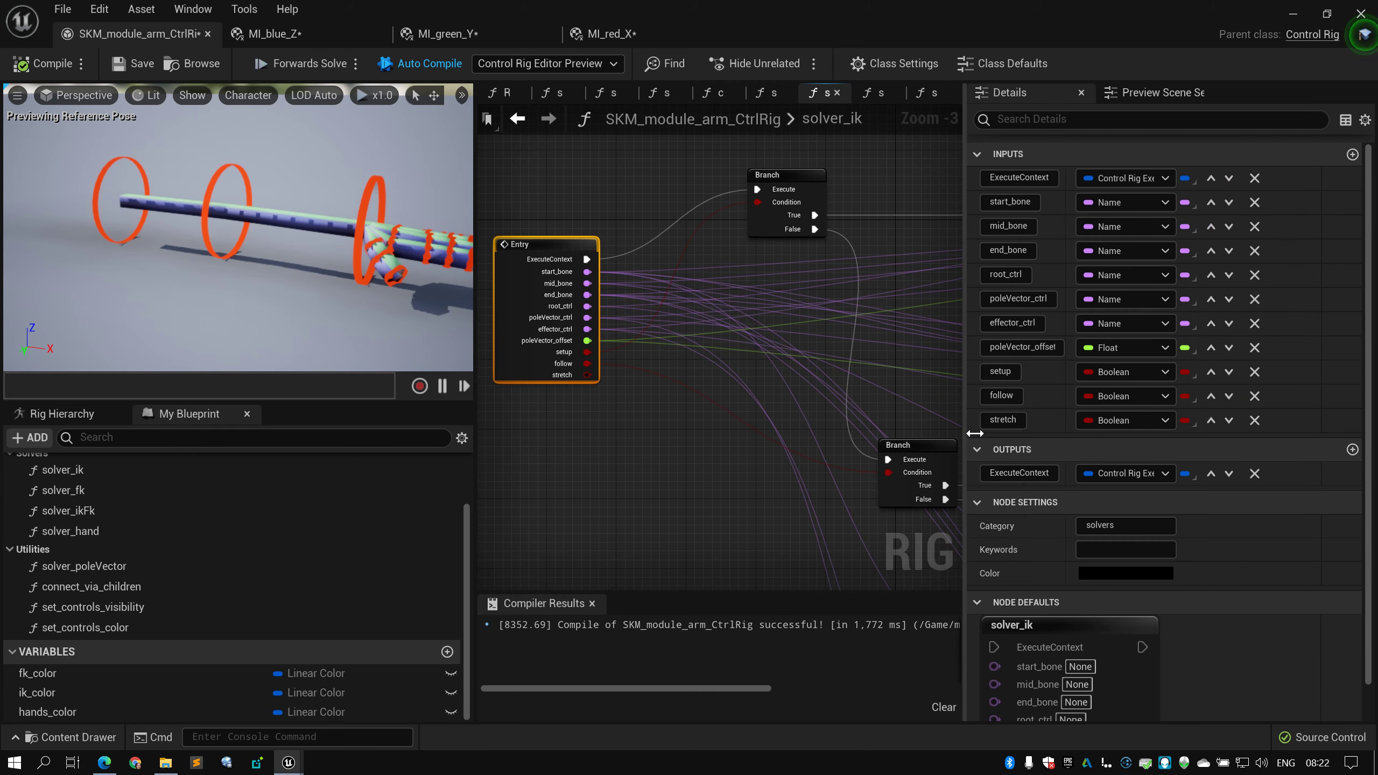
left_click(1255, 421)
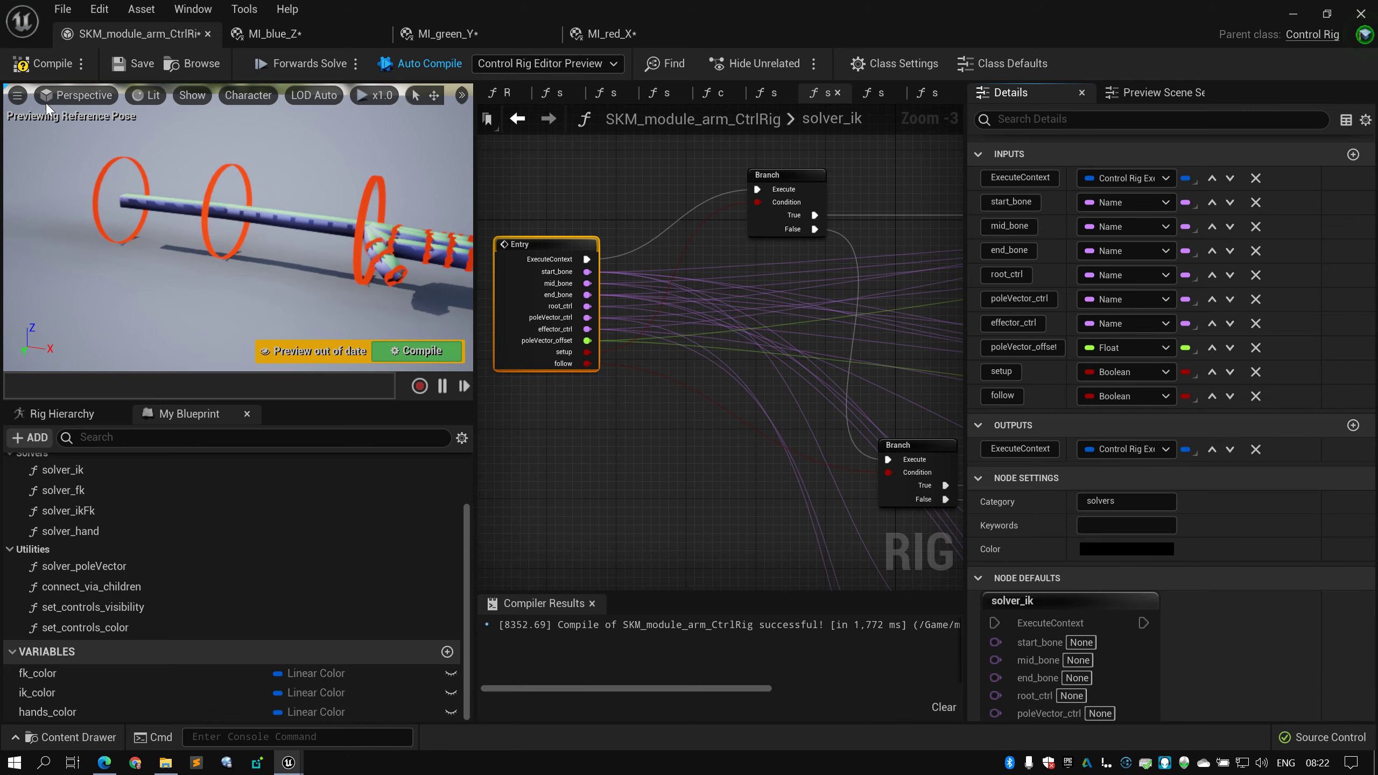
mouse_move(581, 196)
right_mouse_down()
mouse_move(651, 193)
mouse_move(517, 204)
mouse_move(595, 194)
mouse_move(563, 193)
right_mouse_up()
scroll(700, 196, "down", 3)
scroll(516, 204, "up", 1)
scroll(595, 194, "down", 2)
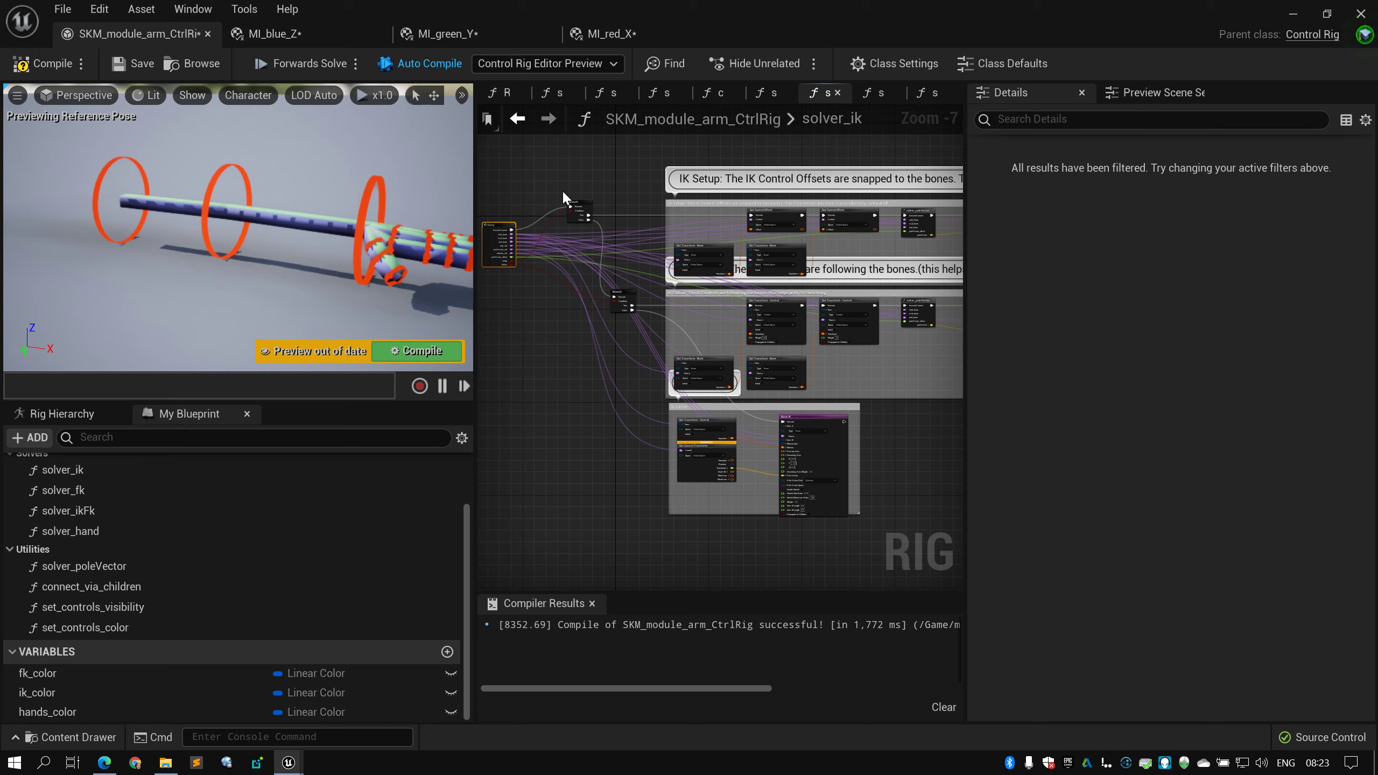